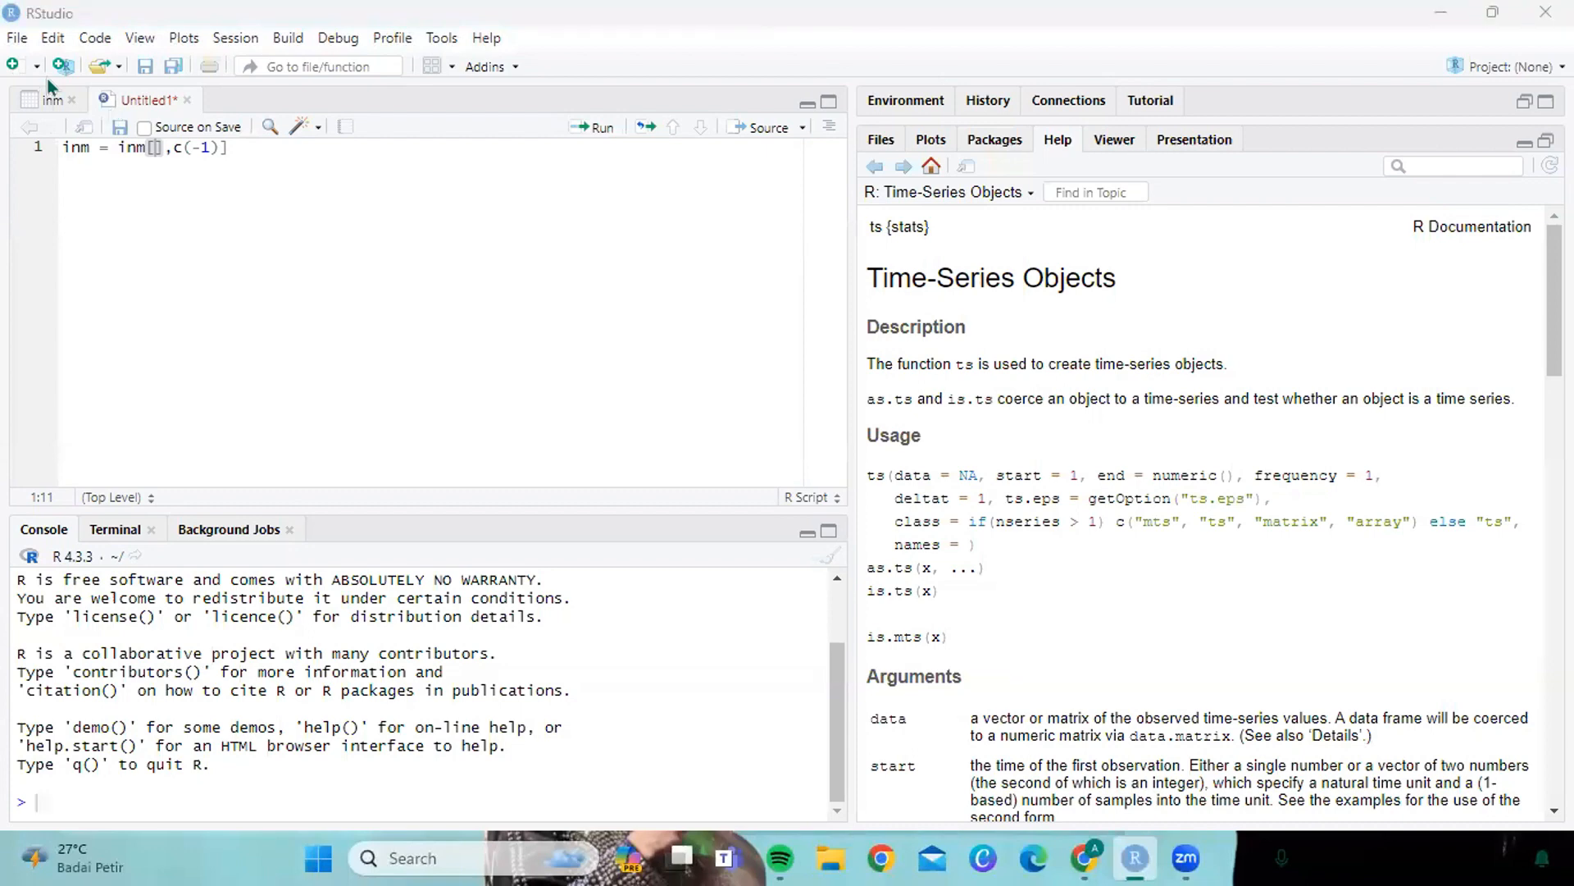
- Start an Excel dataset import and choose the file "Untitled spreadsheet (1)" from the Downloads folder
left_click(21, 43)
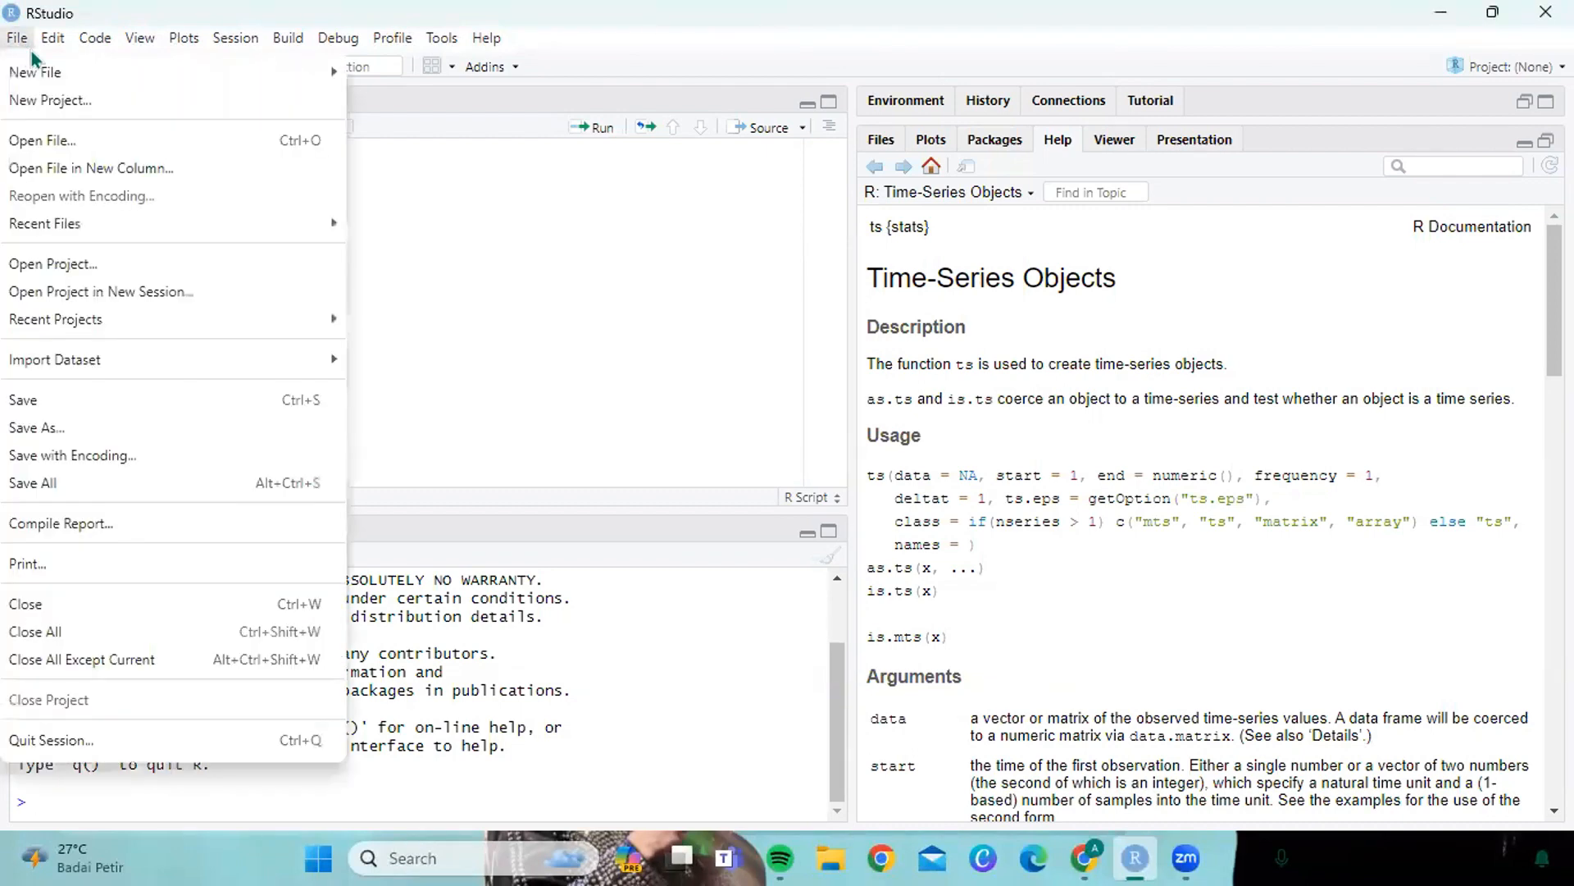
mouse_move(138, 361)
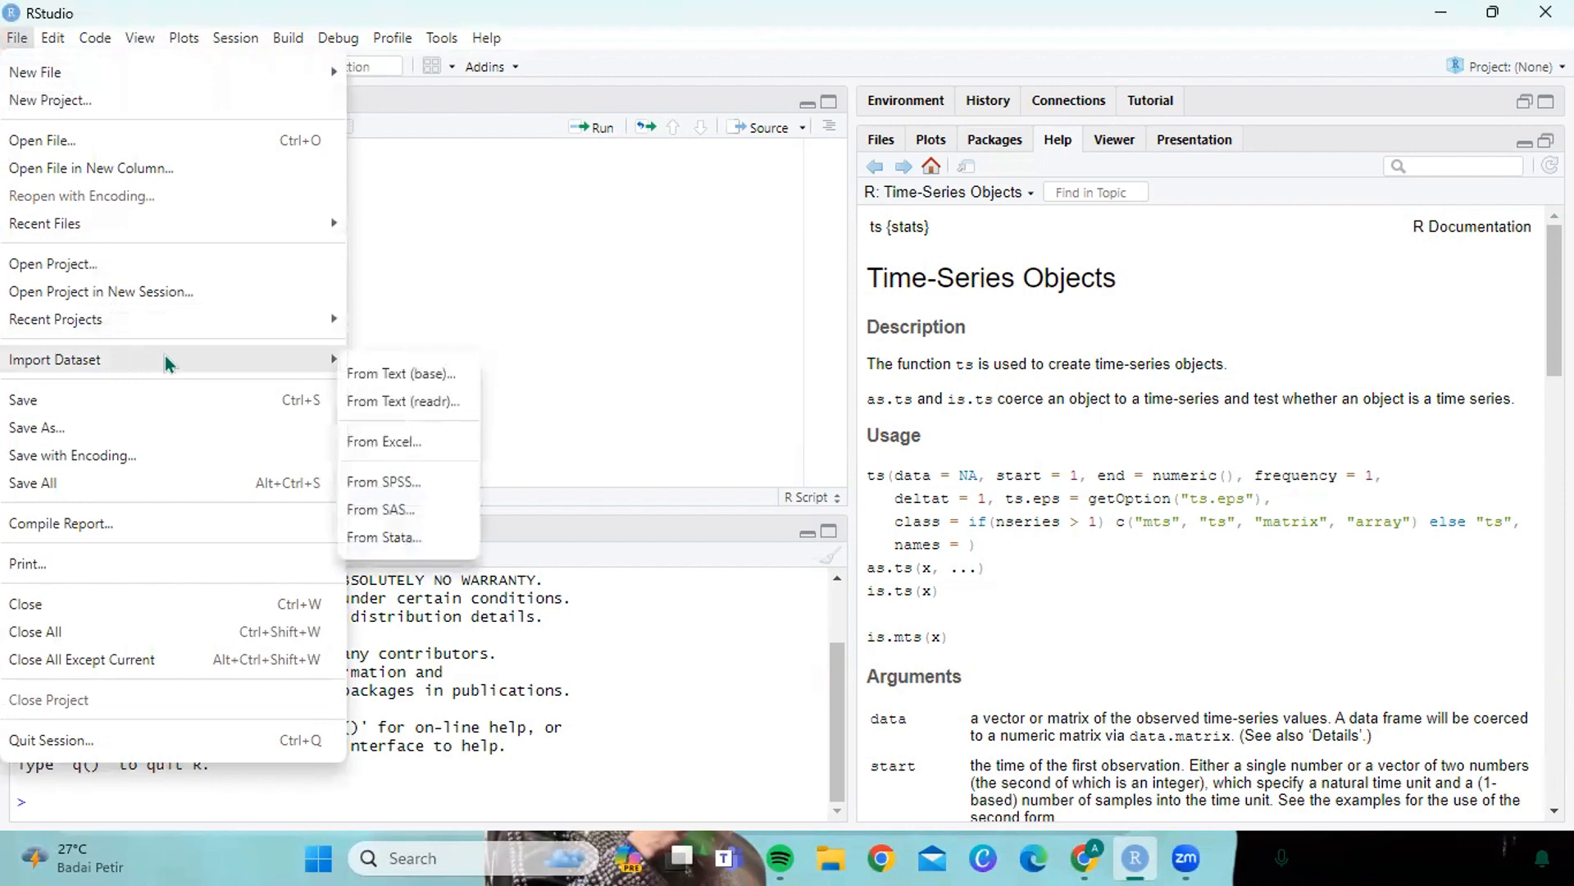
left_click(414, 450)
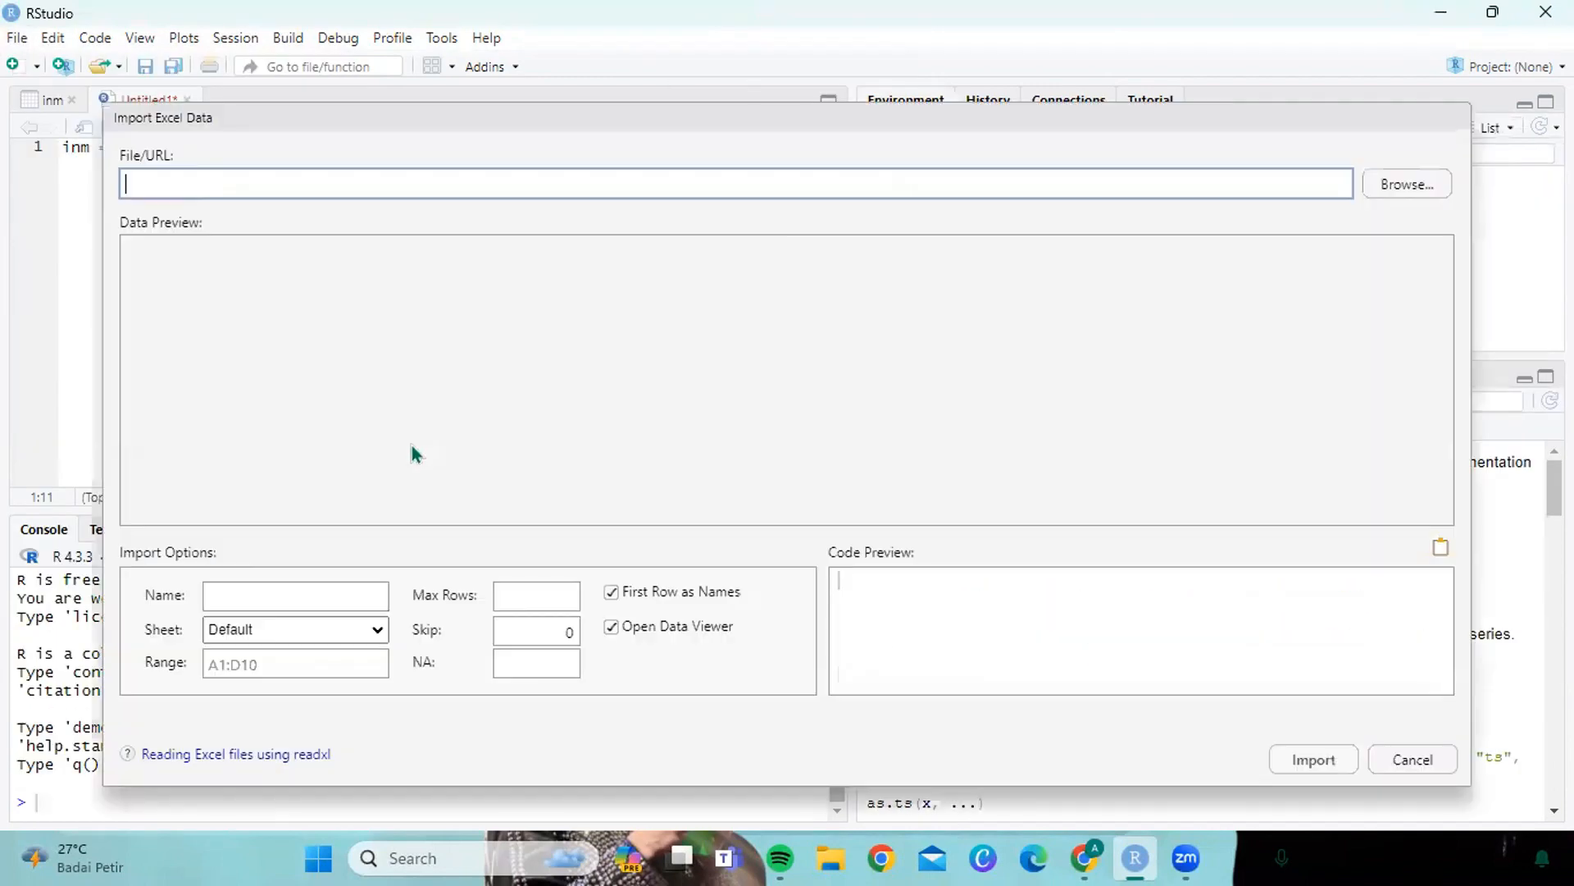
left_click(1377, 191)
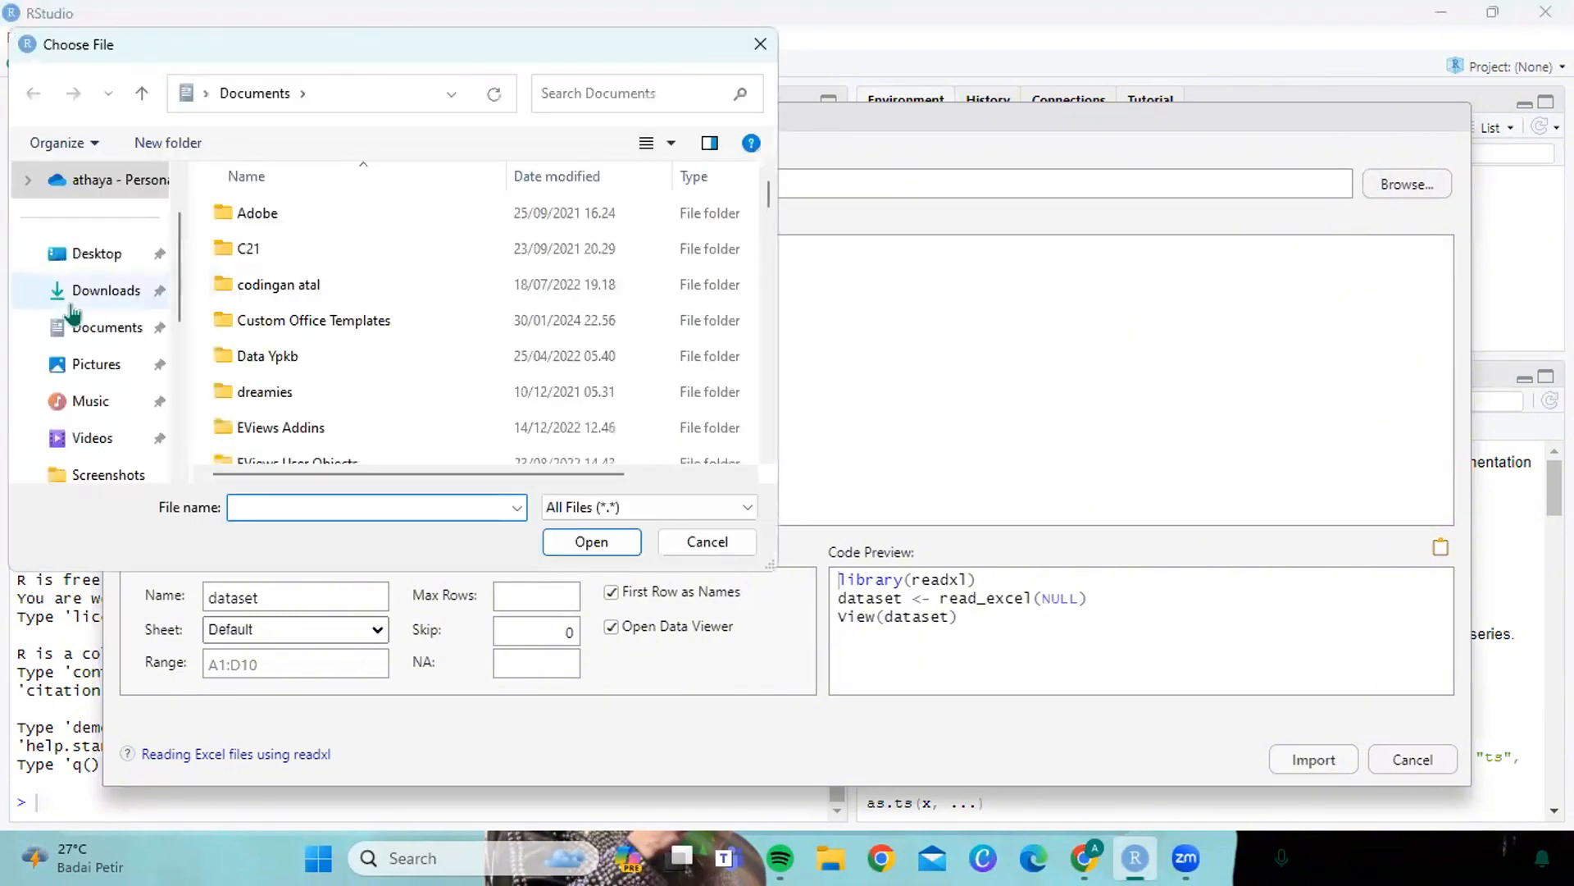
left_click(136, 300)
scroll(478, 317, "down", 5)
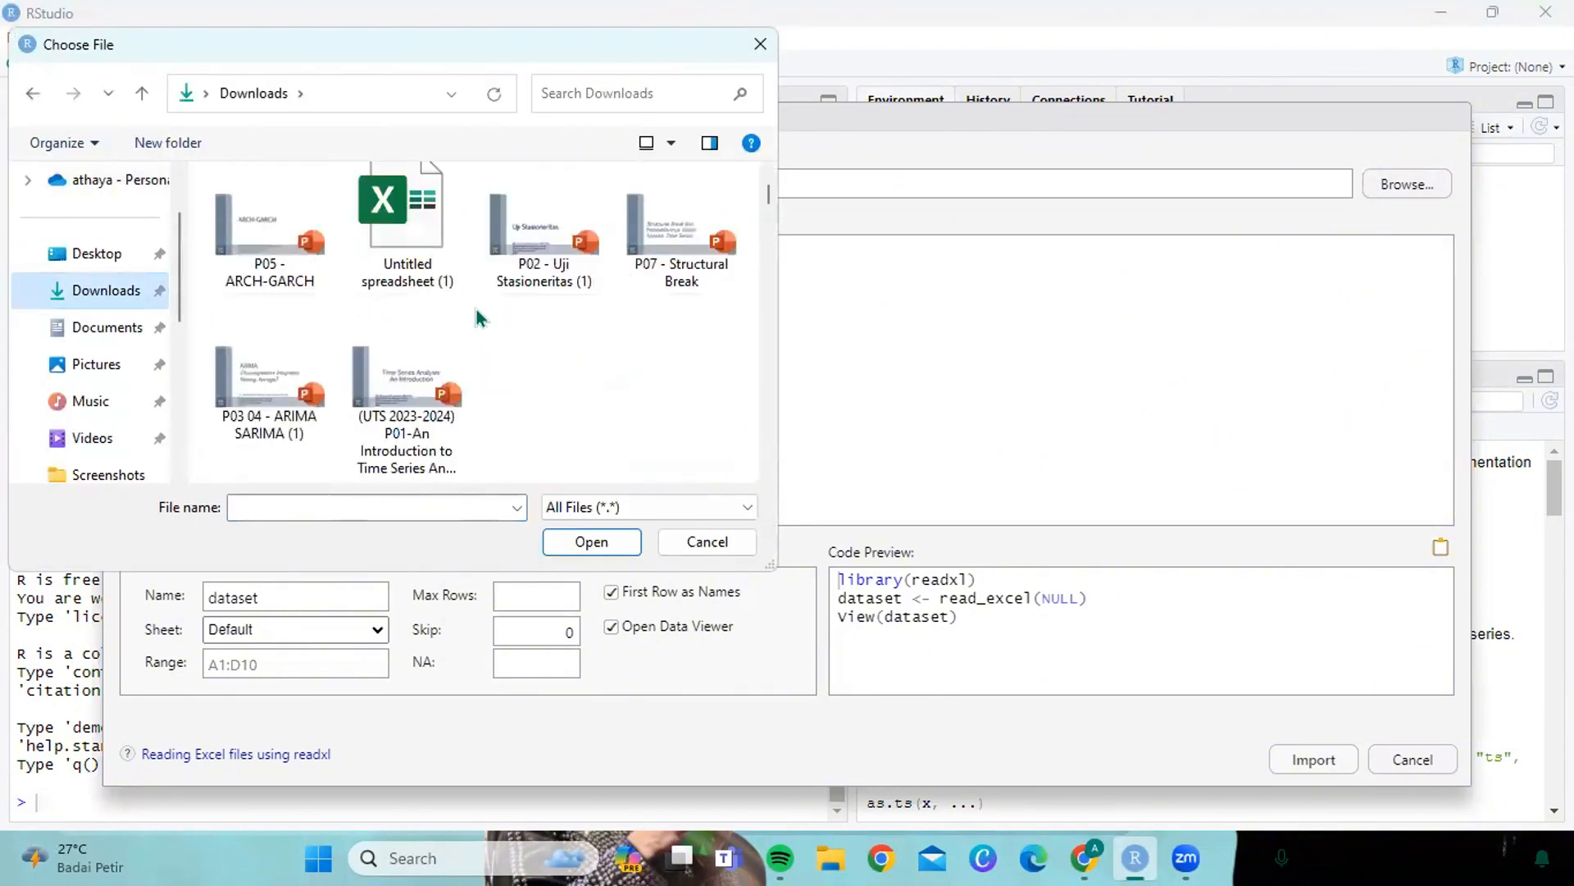
left_click(423, 275)
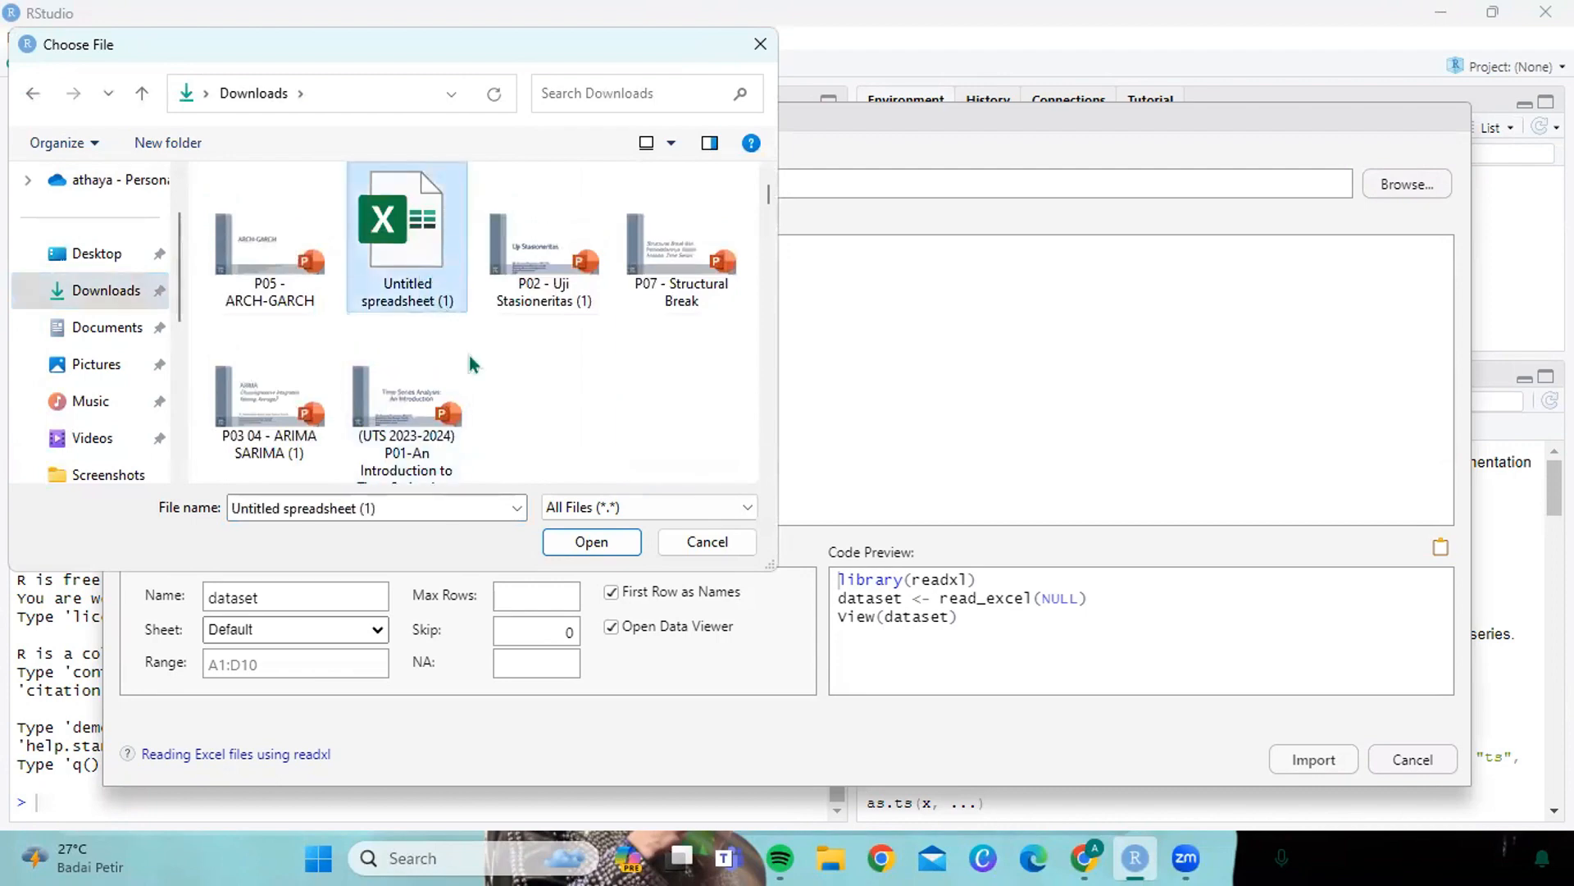
left_click(562, 545)
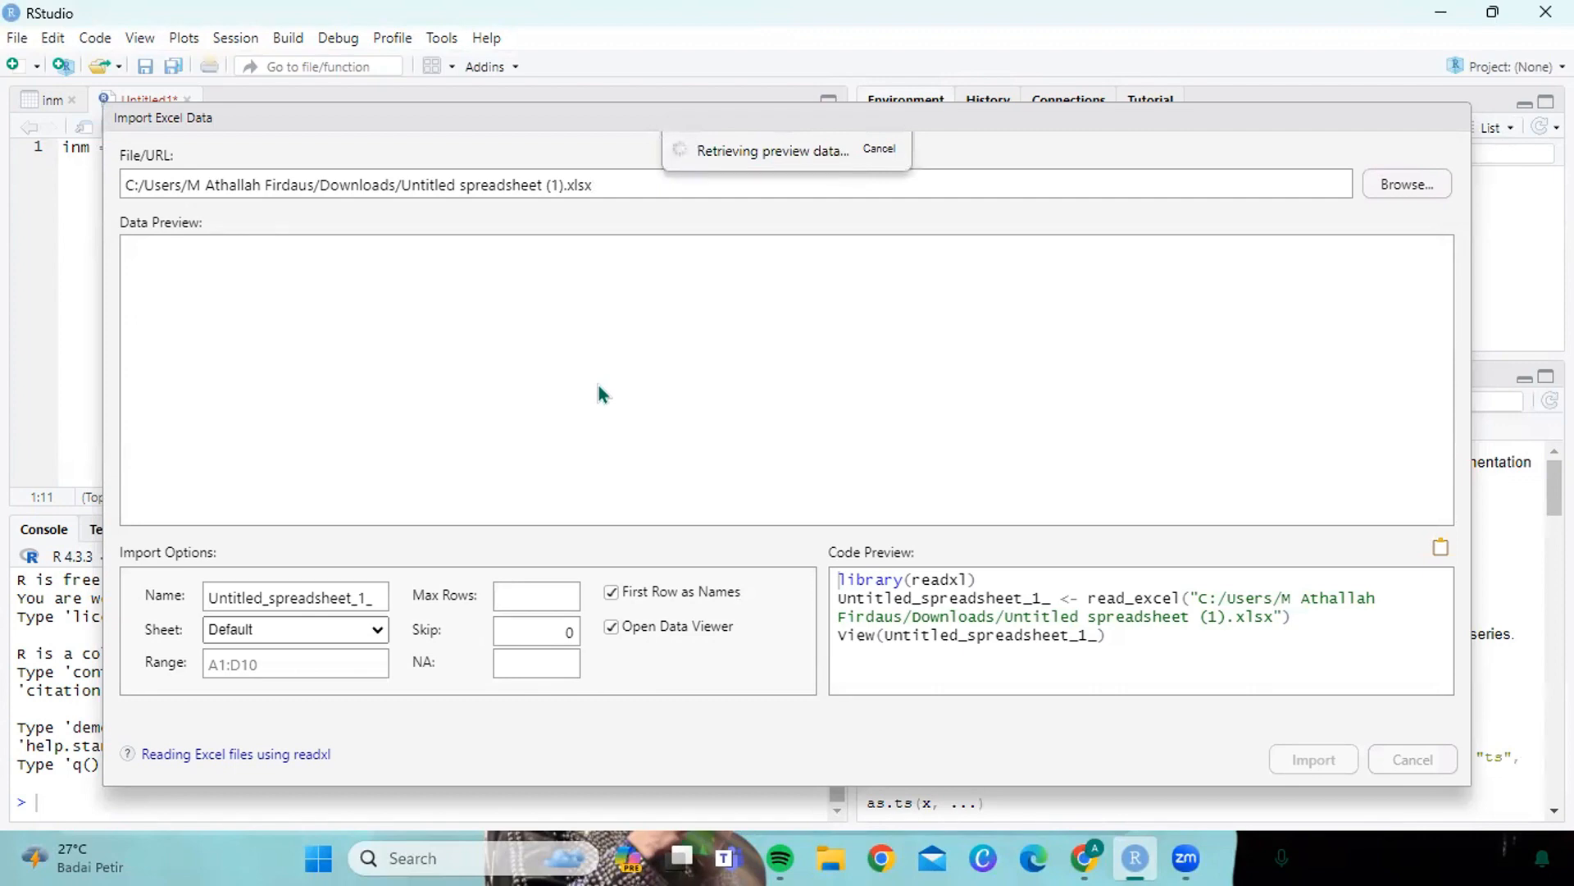
- Name the dataset inm and import it
double_click(334, 594)
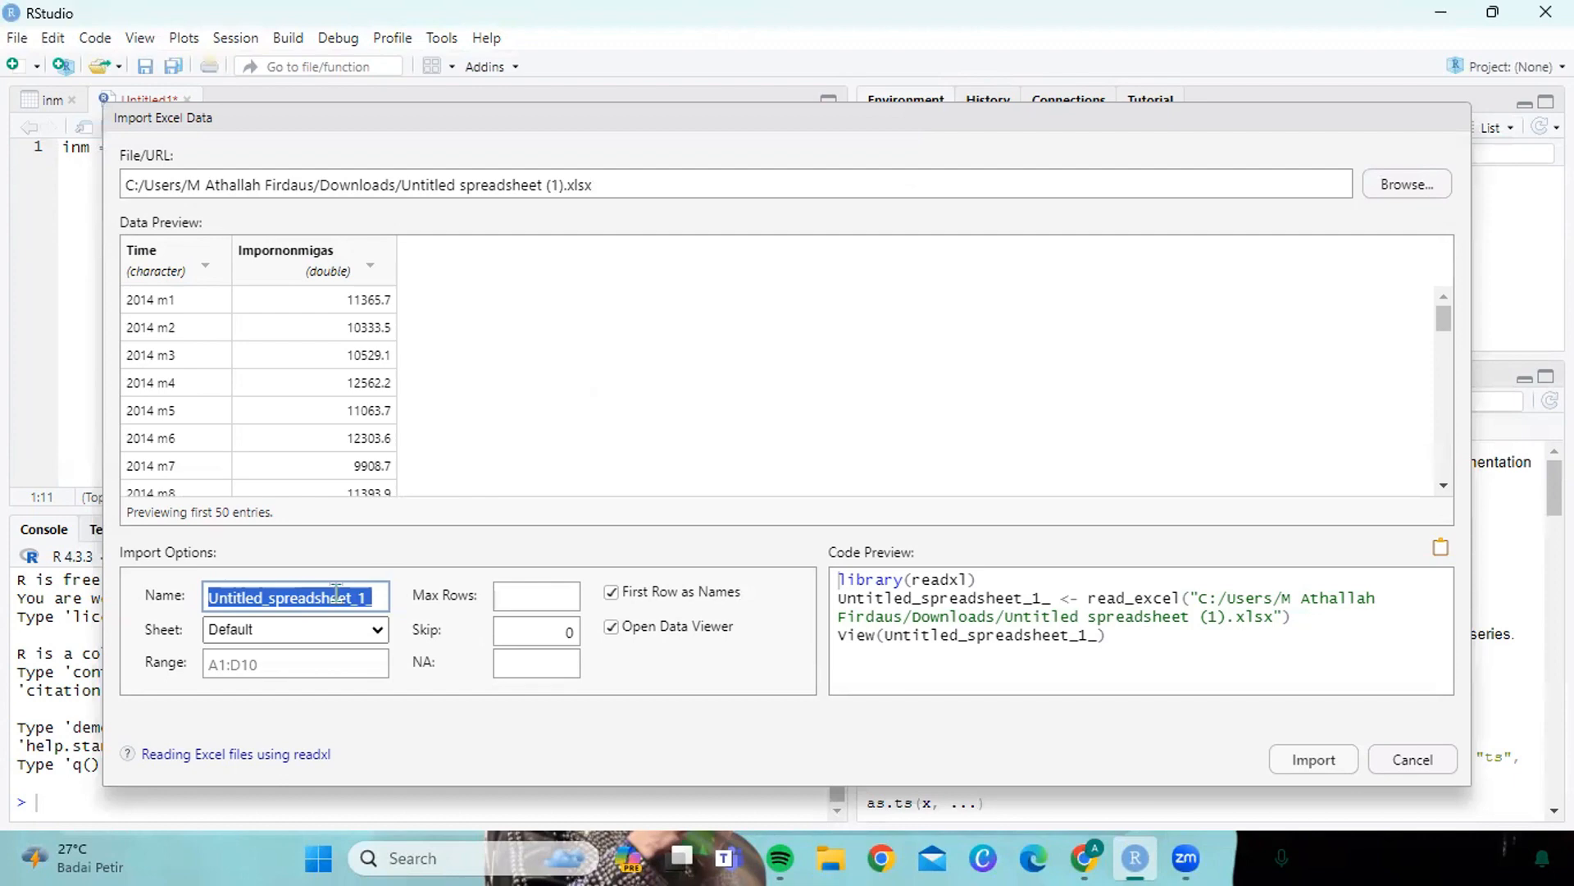
type("inm")
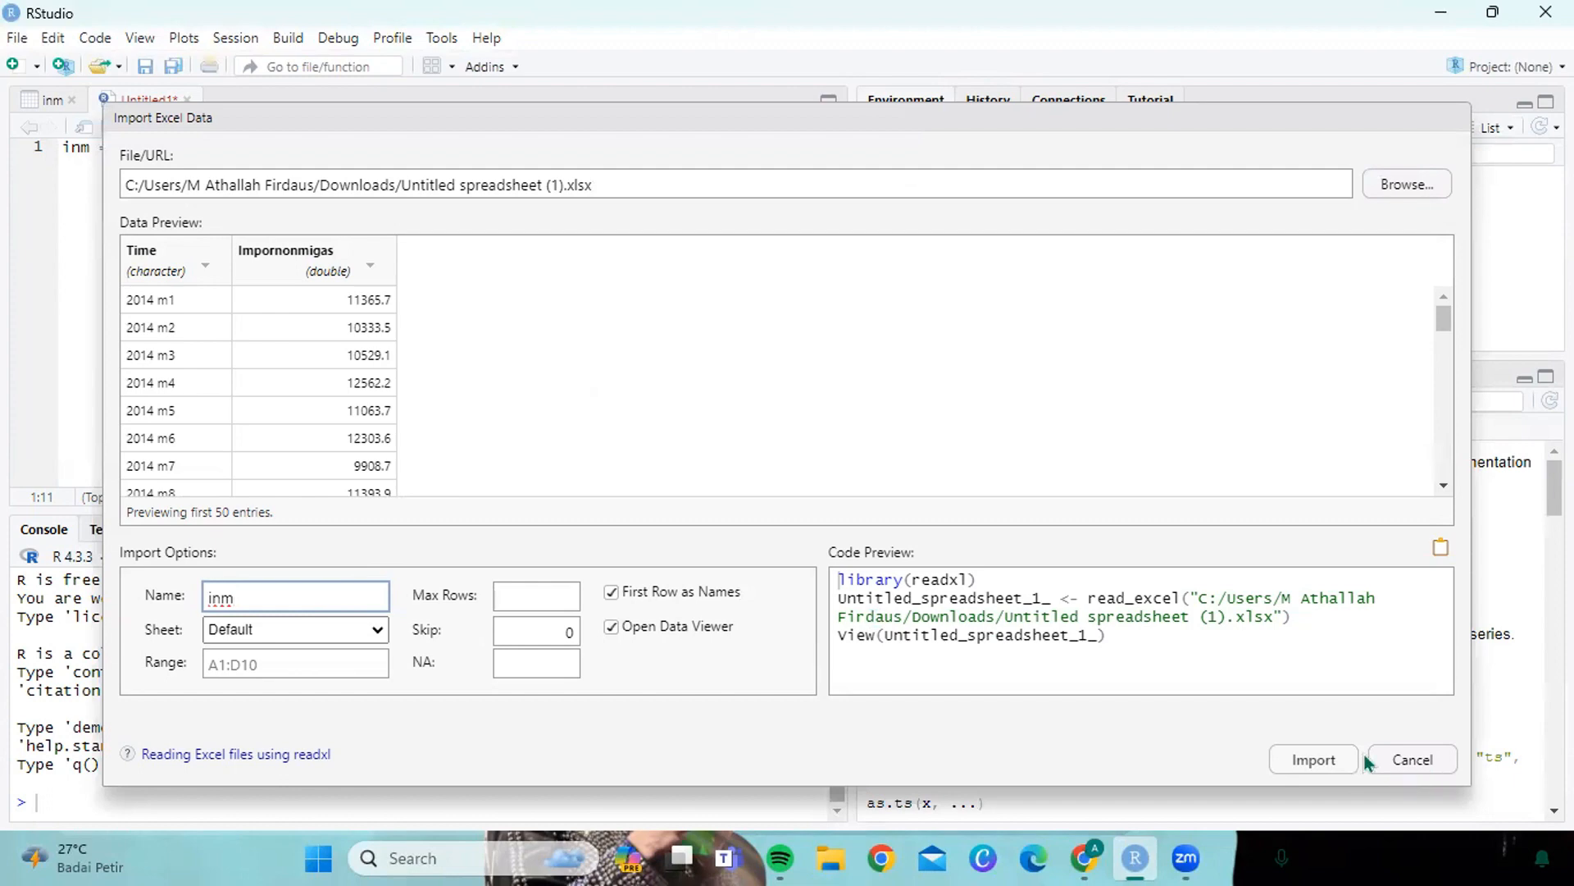
left_click(1332, 772)
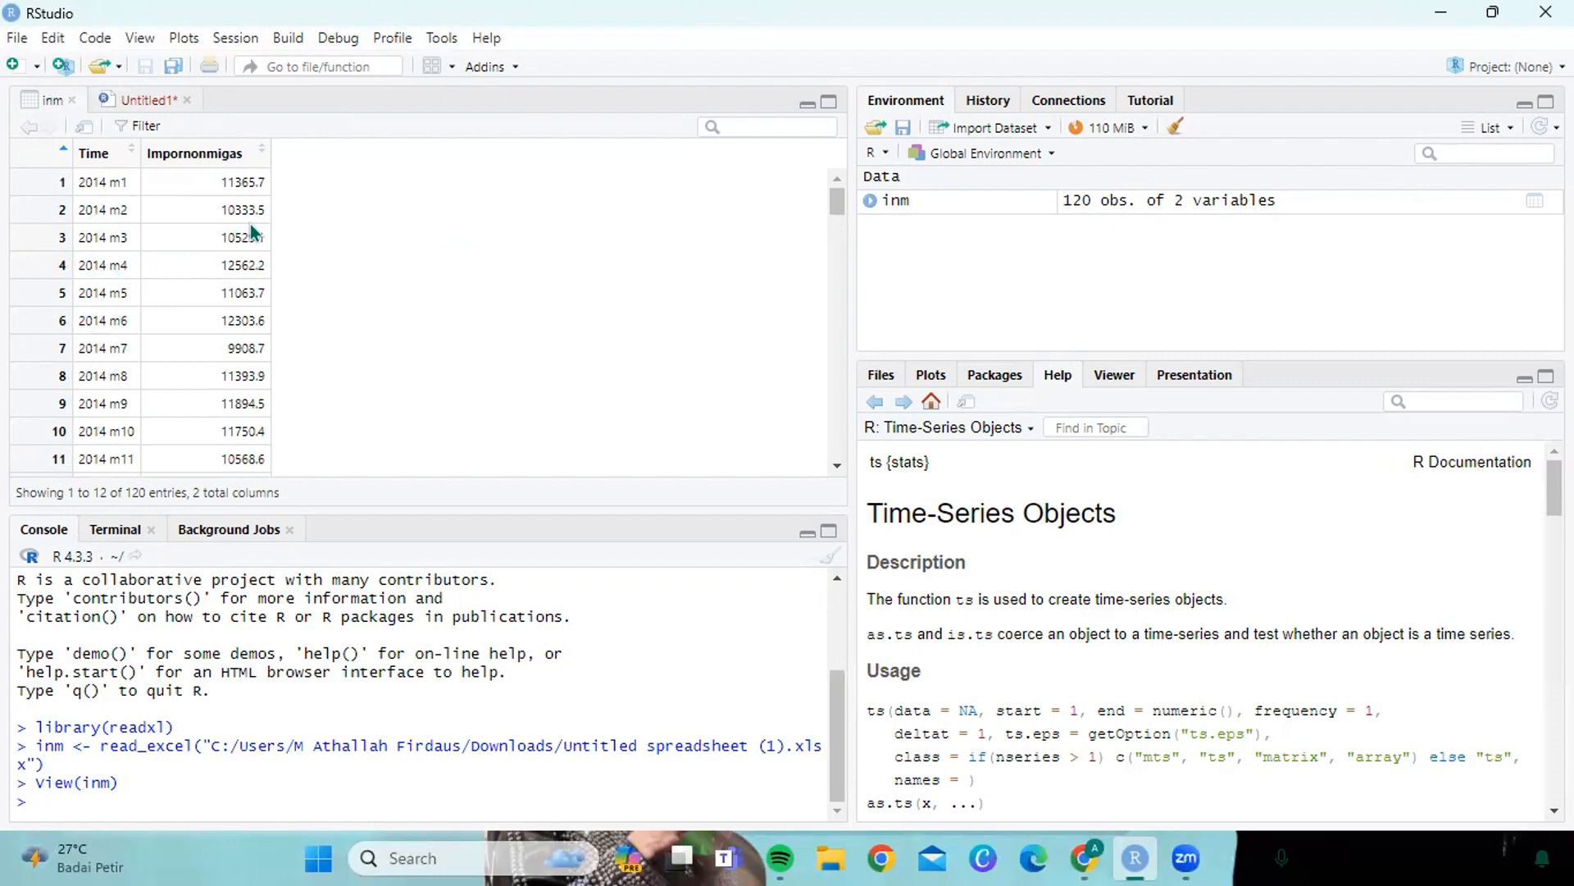
- Create a new blank R script
left_click(18, 38)
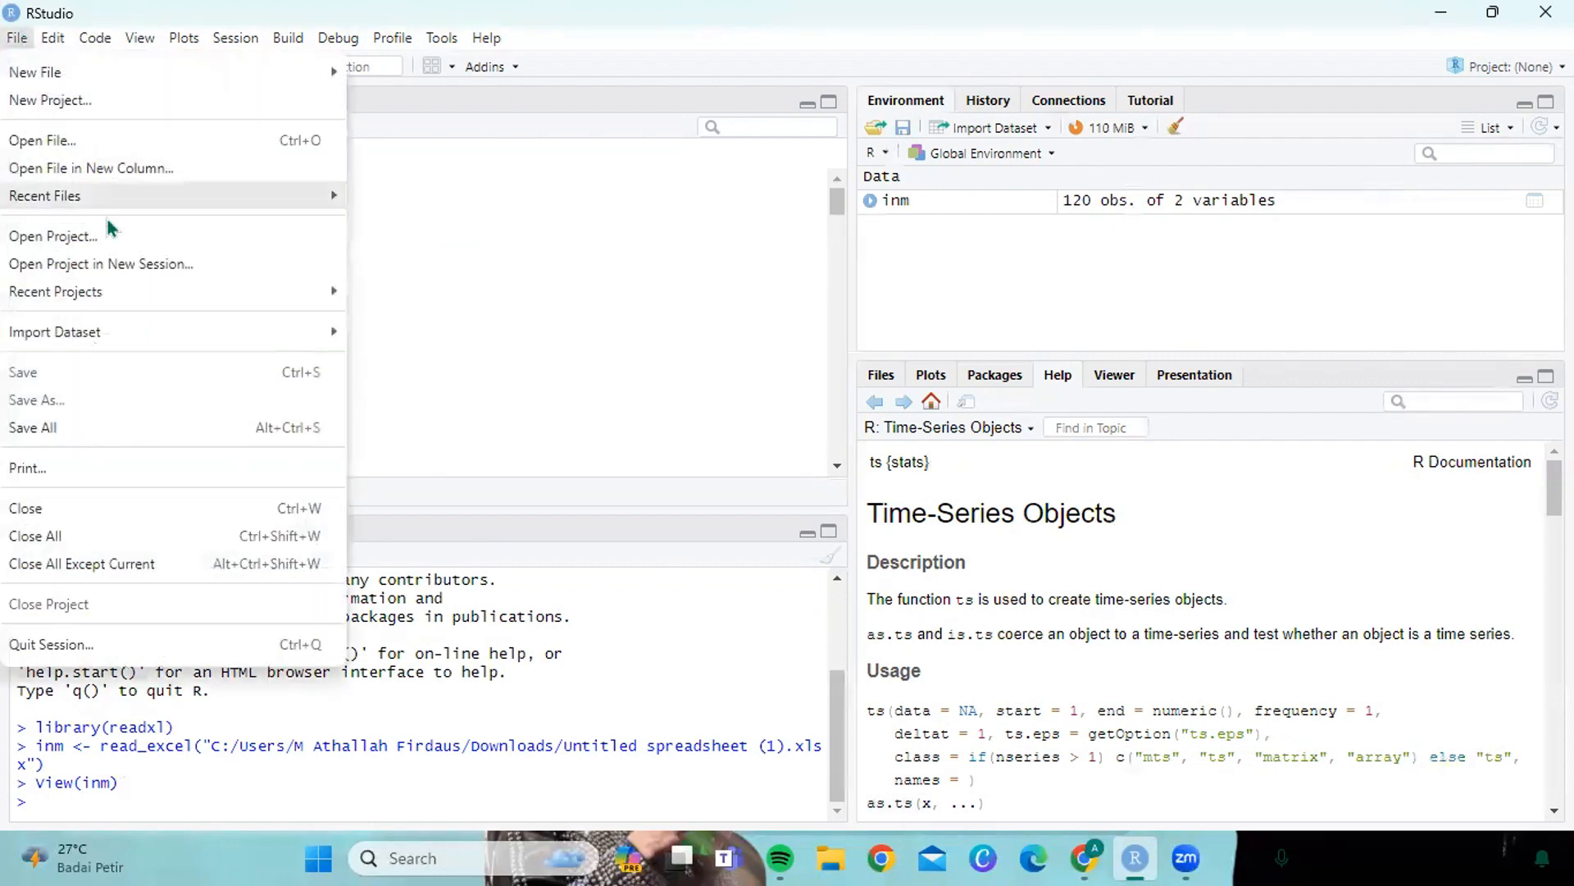
mouse_move(160, 72)
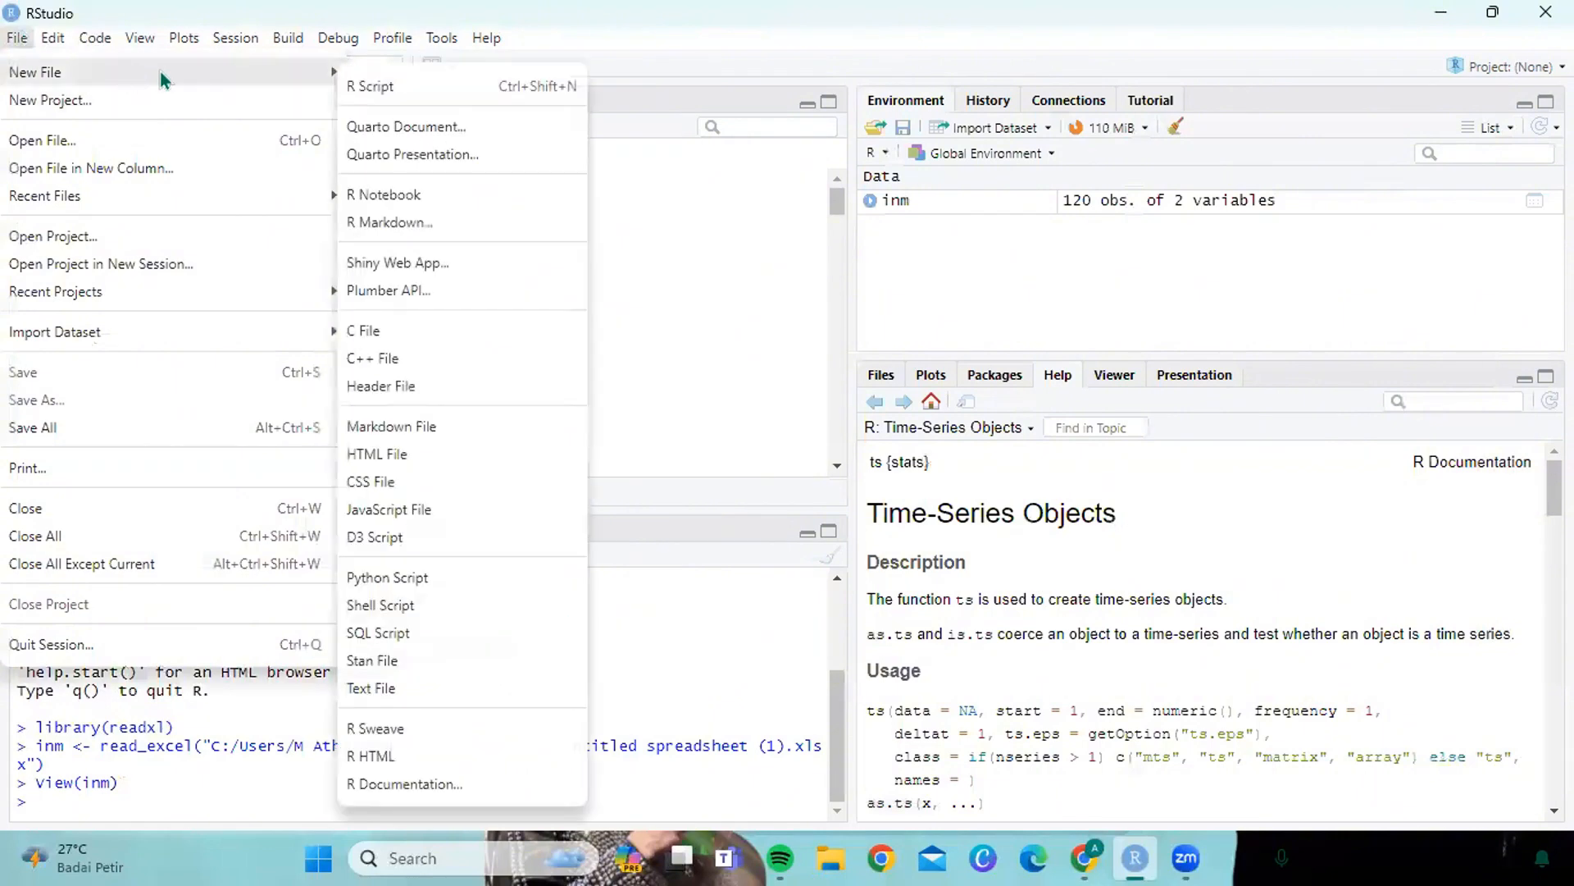
key("Right")
key("Return")
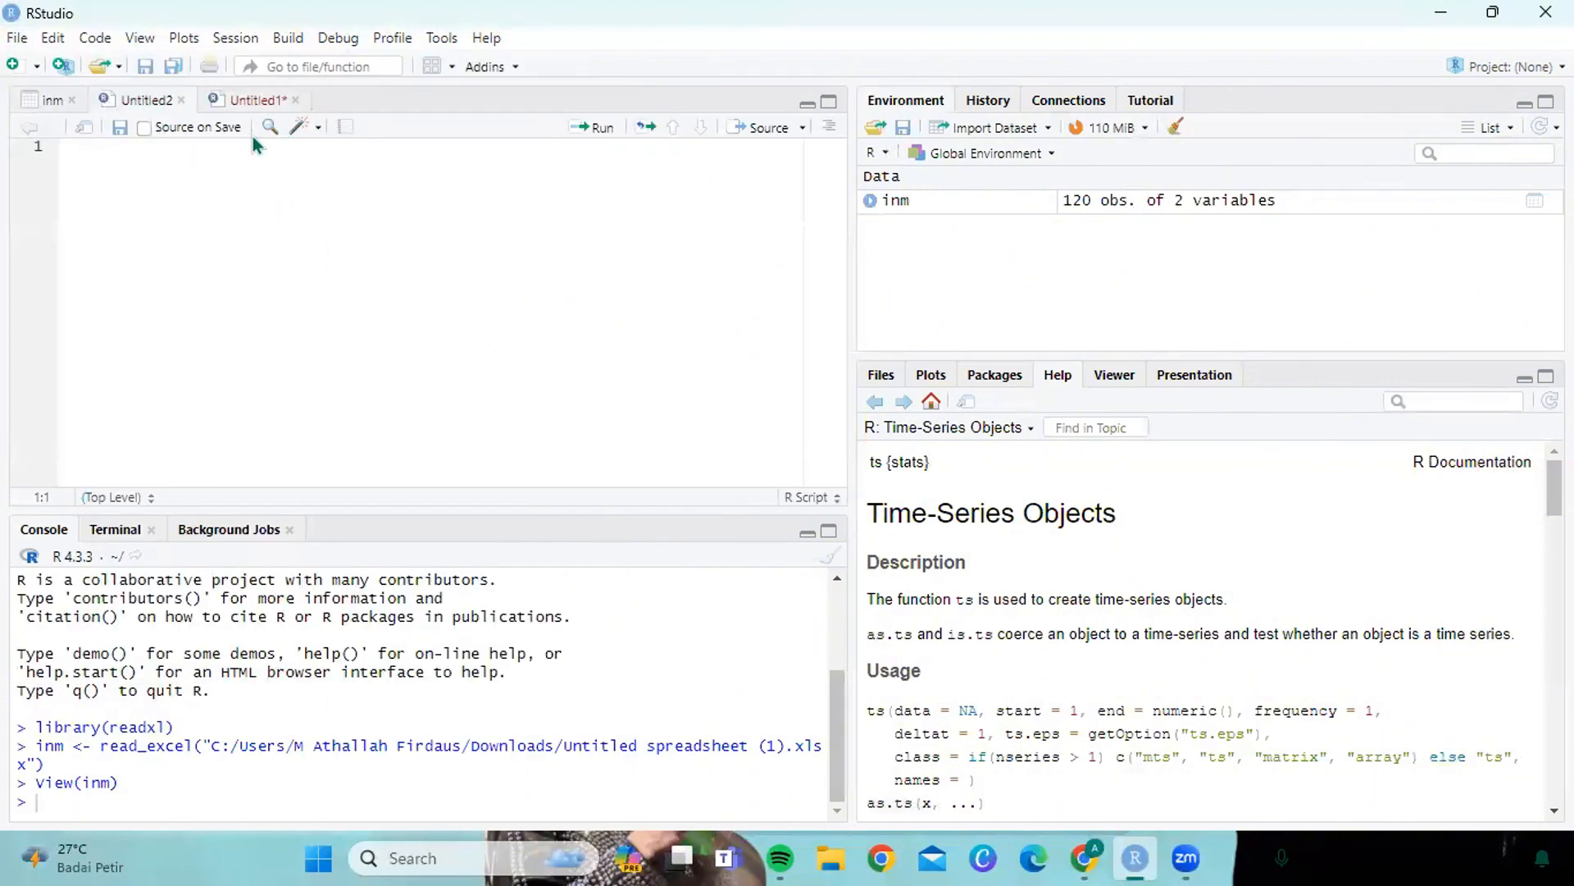
- Close the old Untitled1 script without saving its changes
left_click(285, 100)
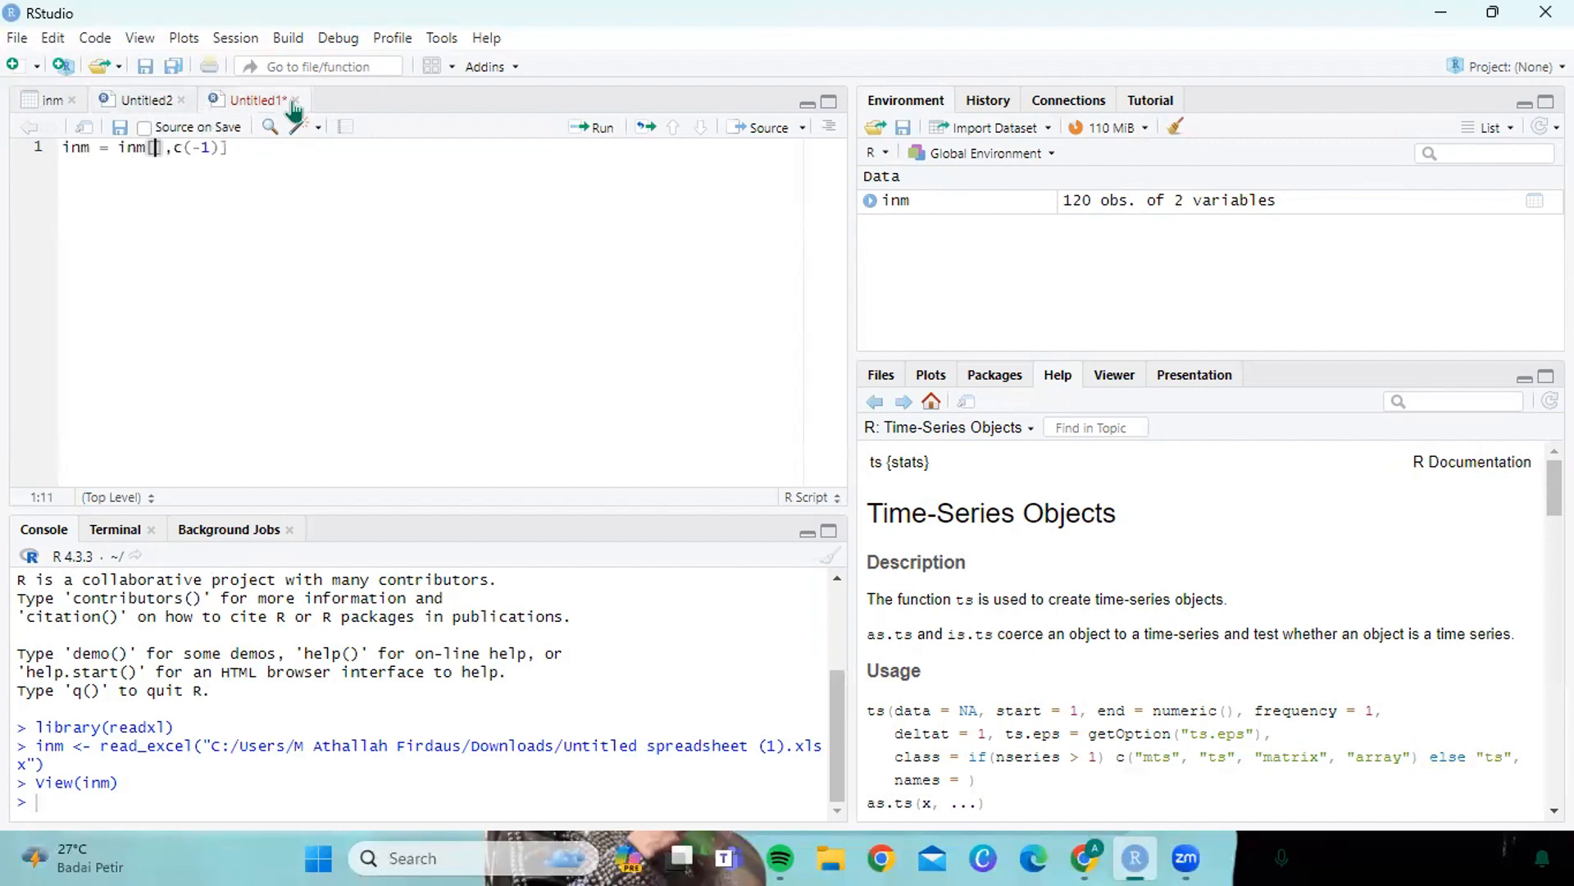
left_click(296, 100)
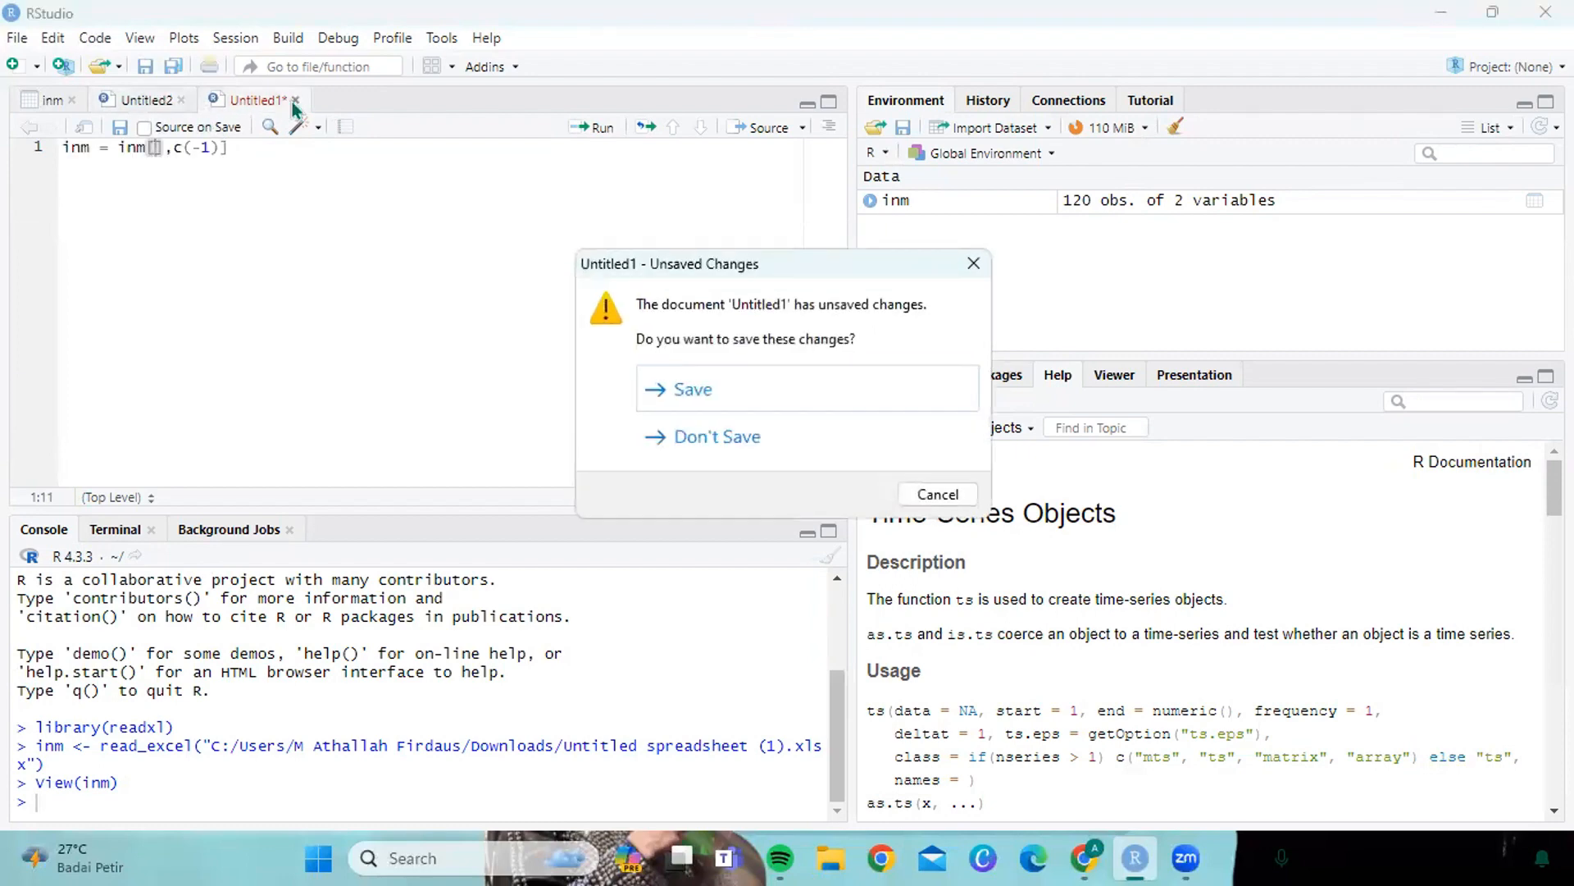
left_click(711, 447)
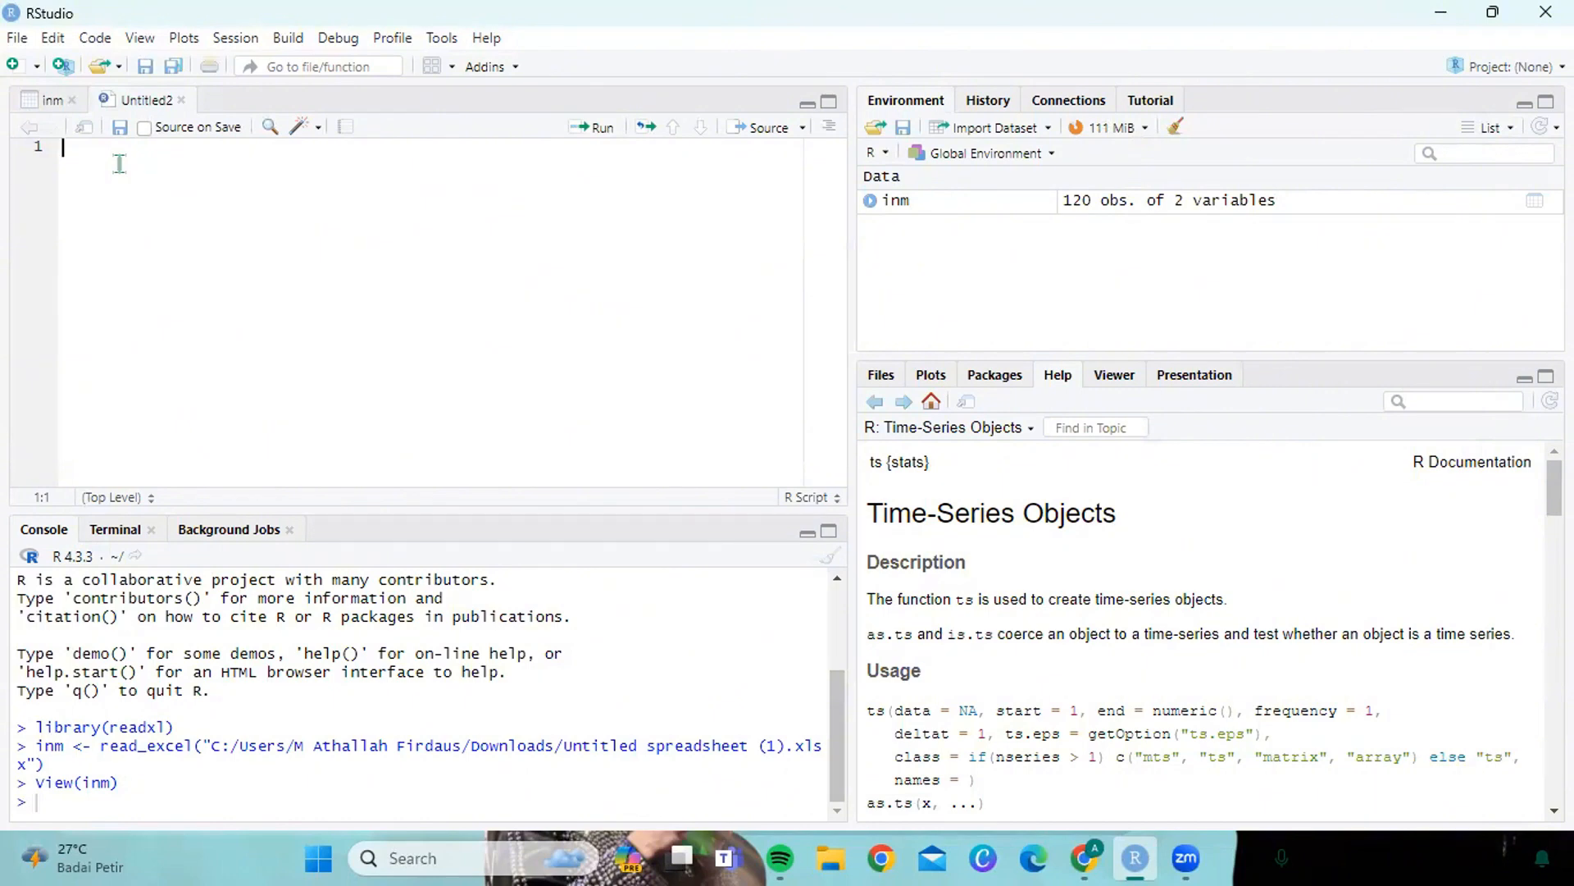
- Write inm = inm[,c(-1)] in the script to drop the first column, run it, and add a new line below
type("inm = inm[,c(-1")
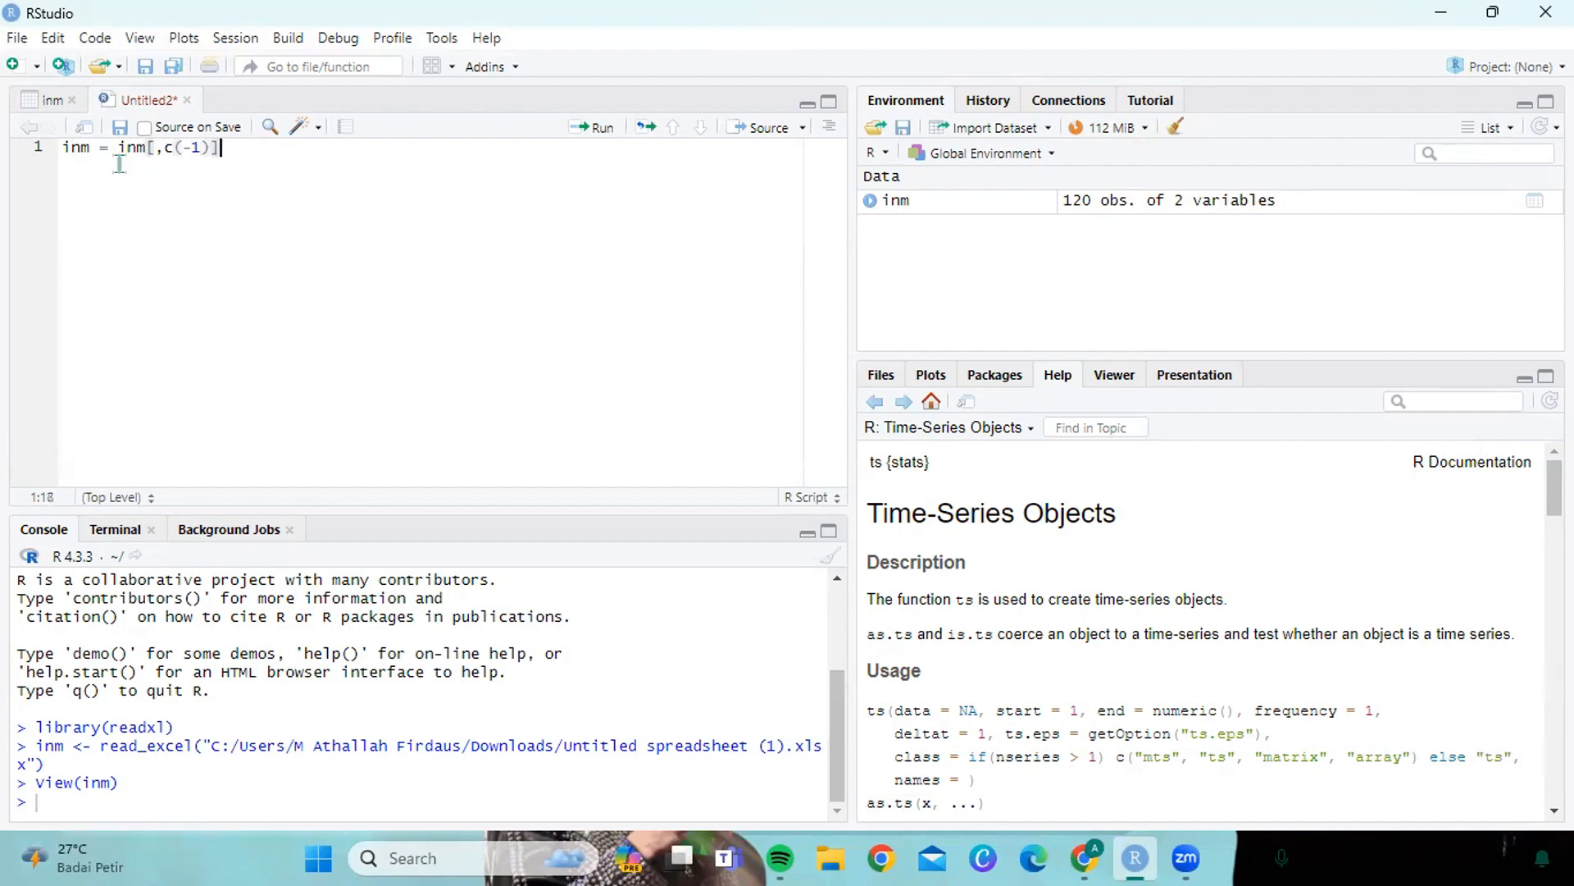
double_click(110, 156)
triple_click(110, 156)
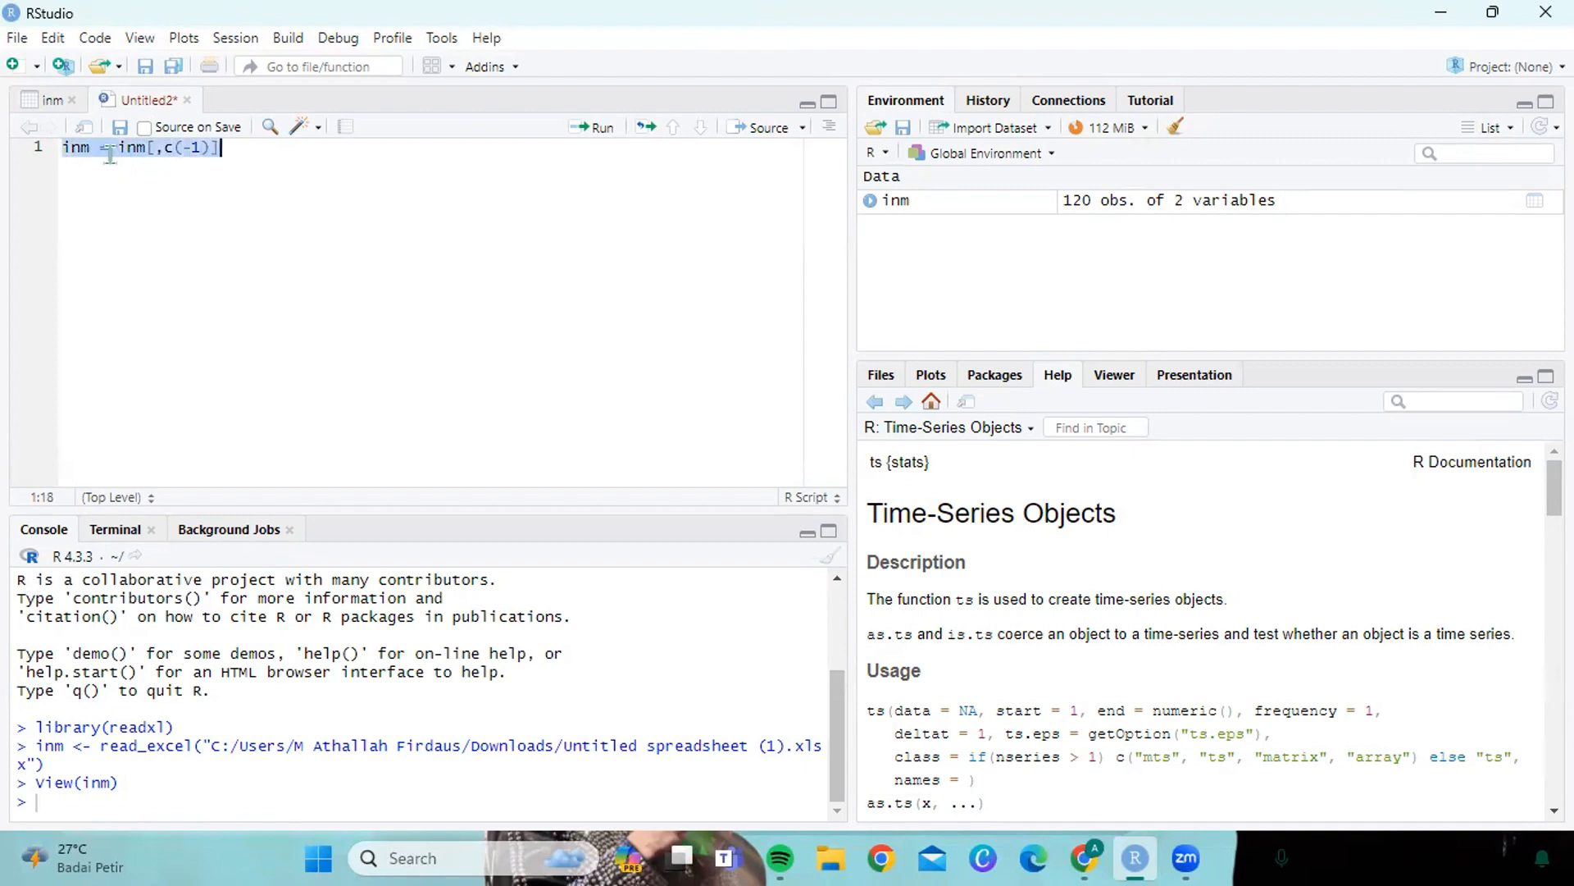
left_click(610, 130)
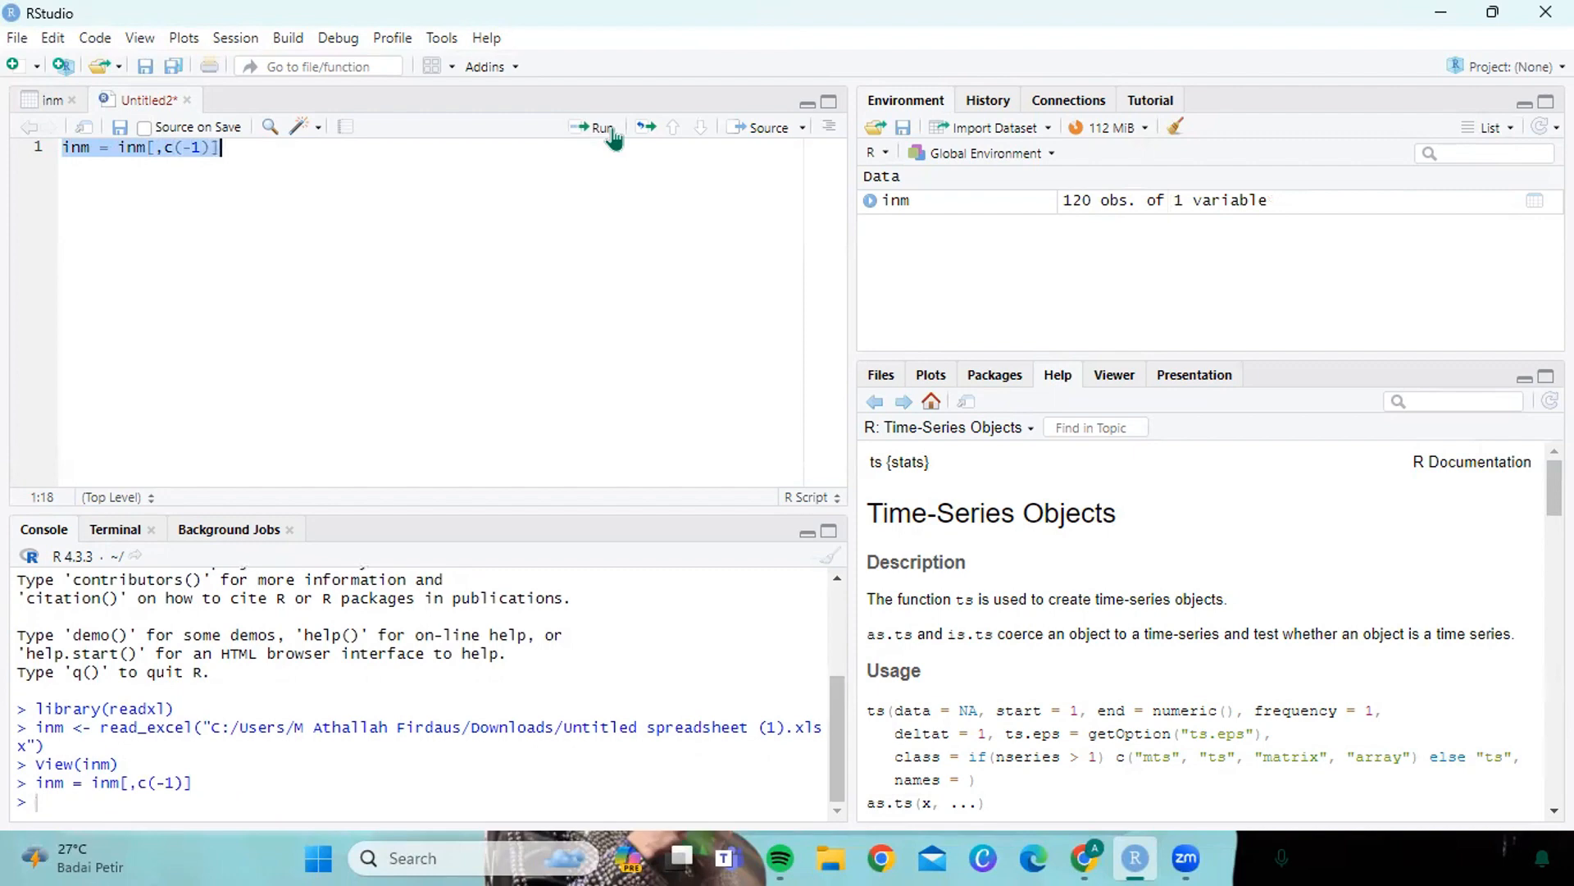
left_click(287, 184)
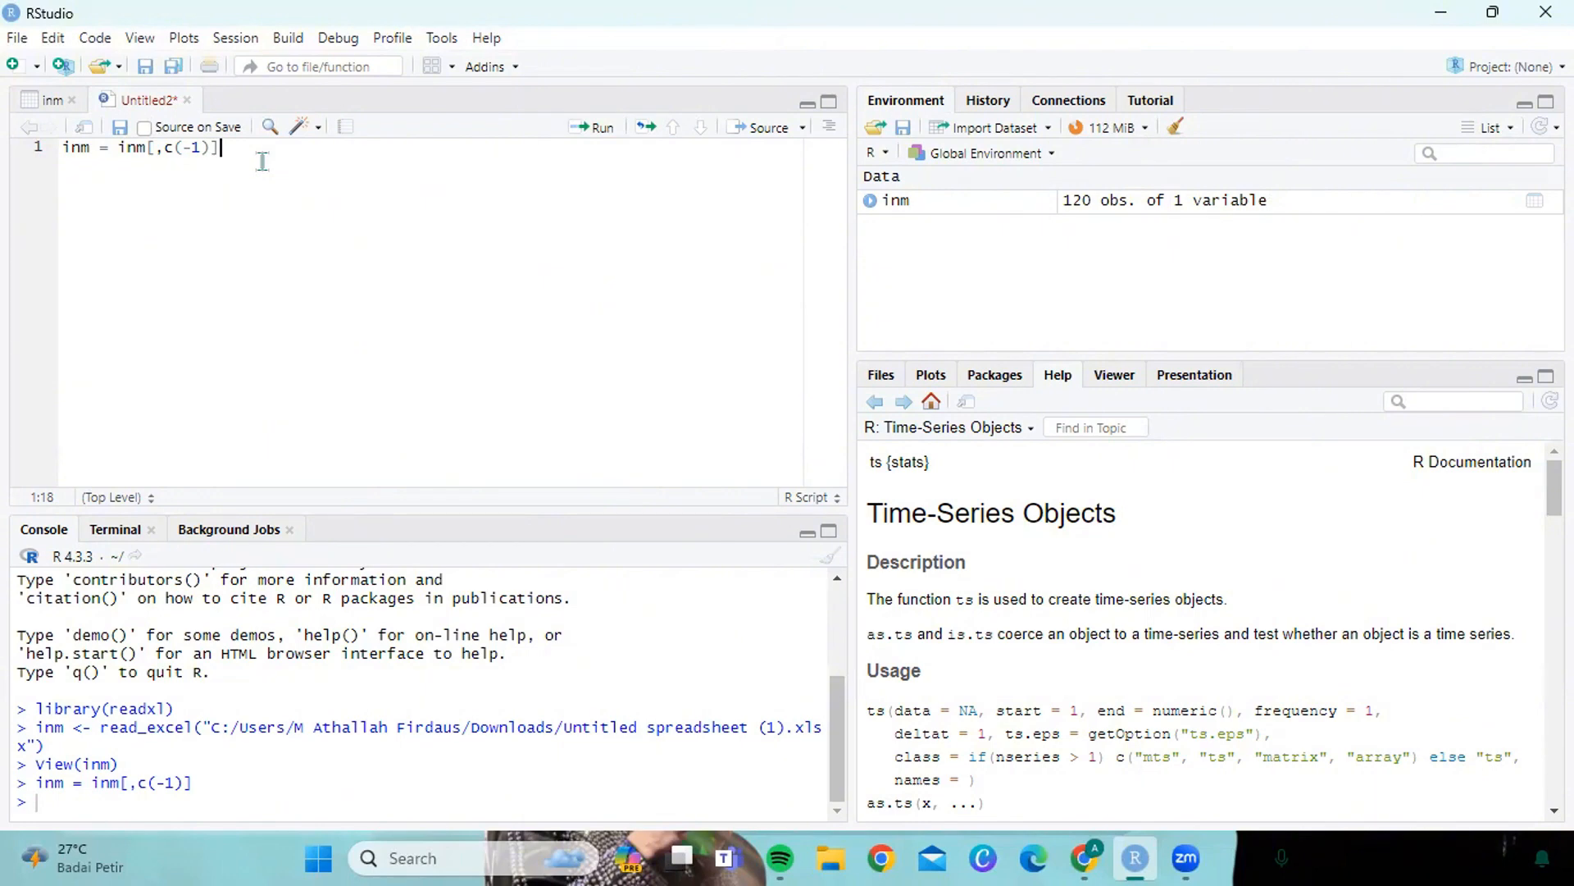
key("Return")
- Enlarge the help area and open the documentation of the stats package from the list of installed packages
left_click_drag(1330, 354, 1309, 175)
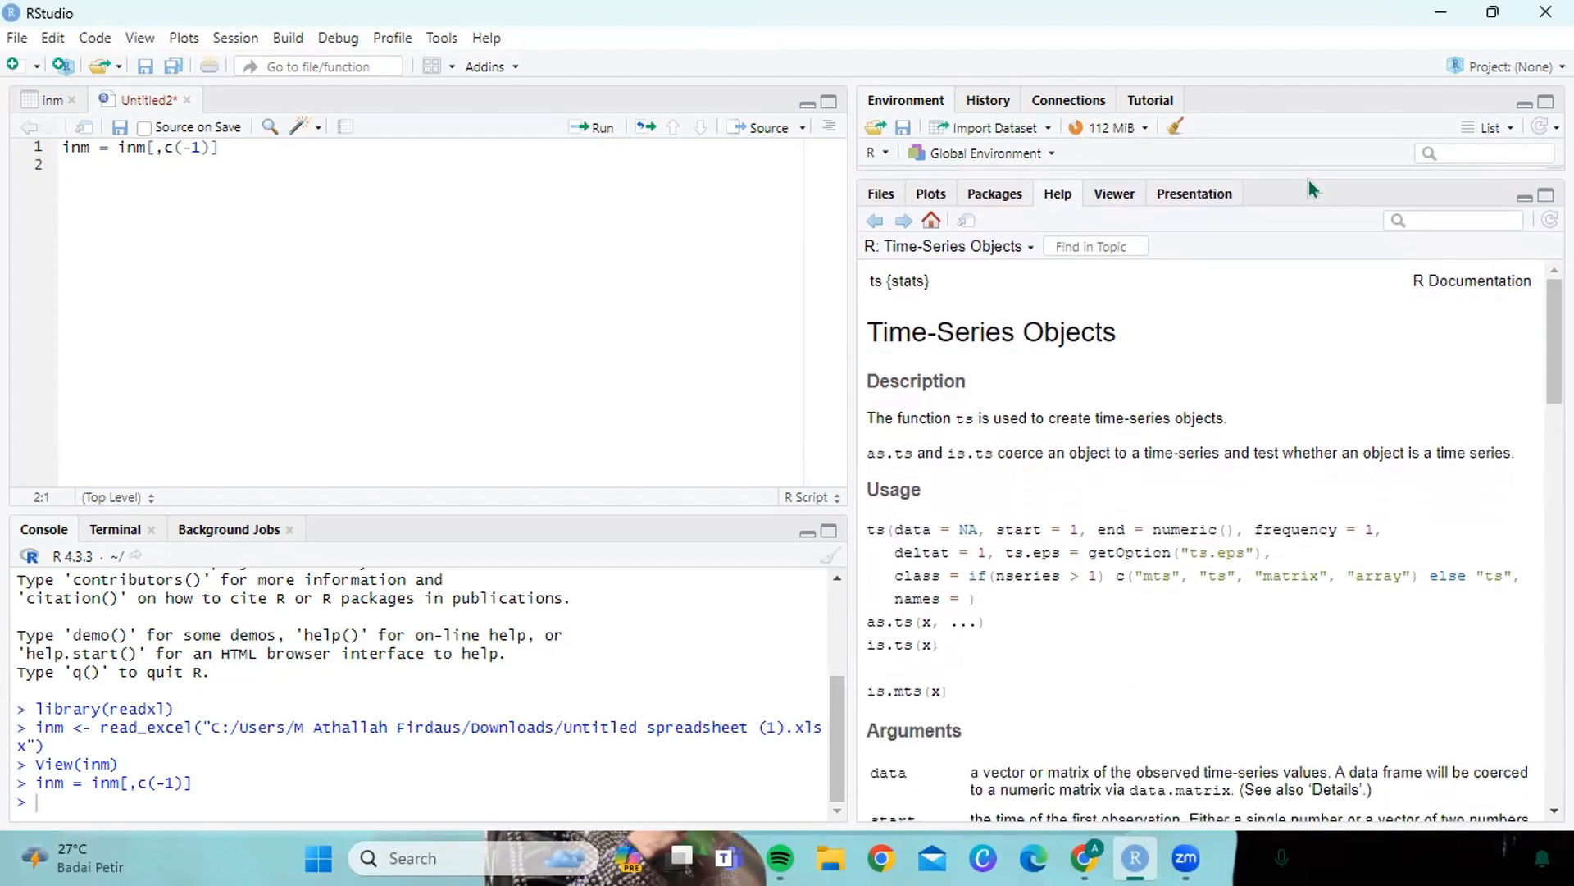
left_click(995, 195)
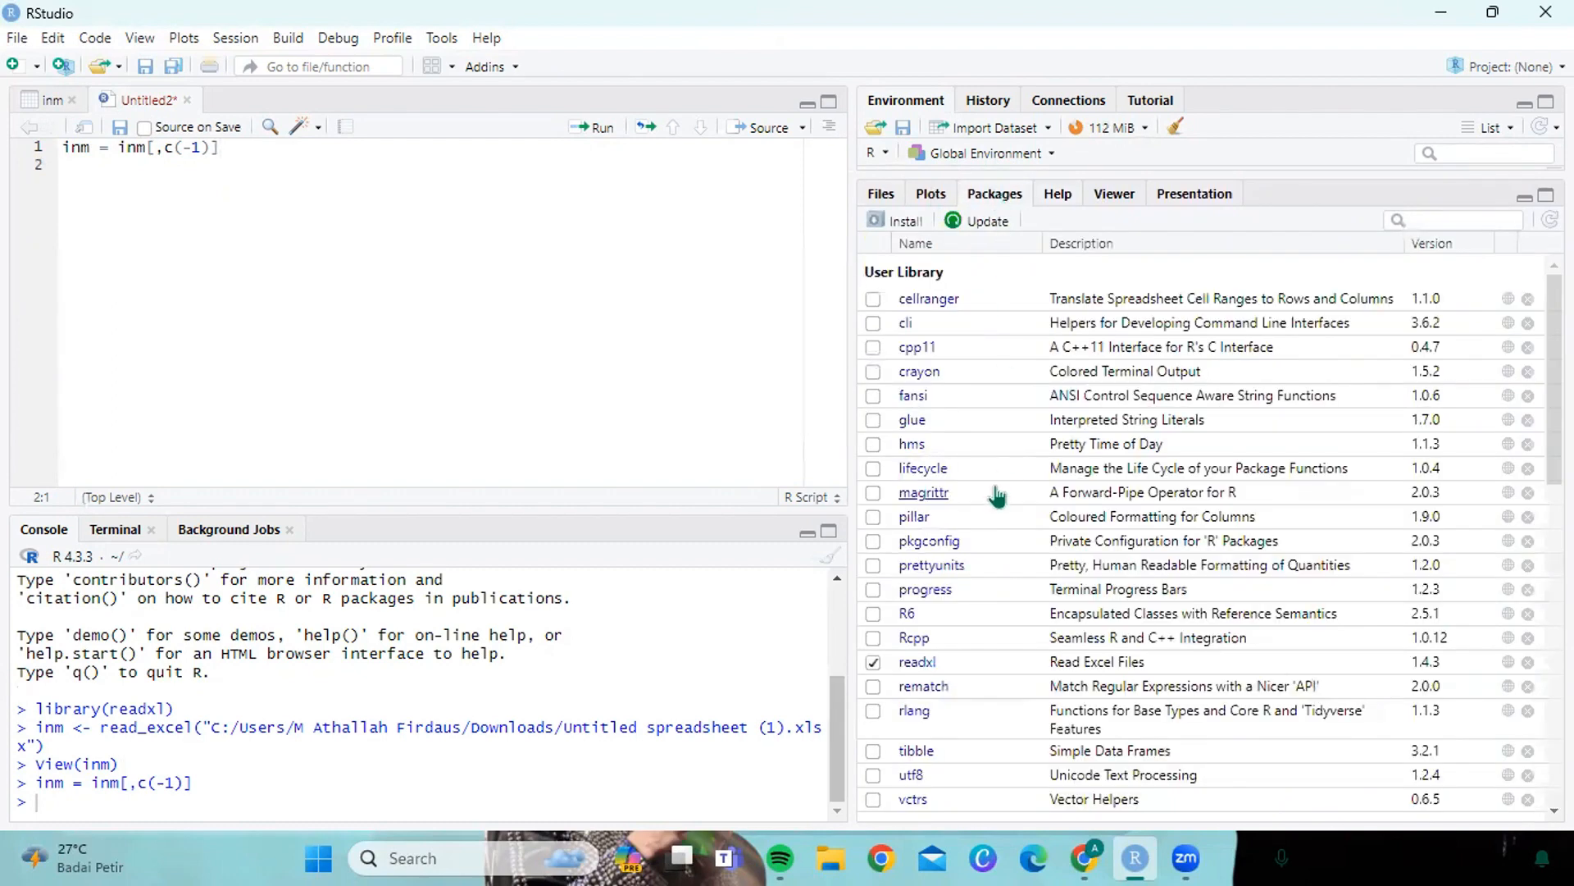
scroll(994, 482, "down", 5)
scroll(994, 485, "down", 3)
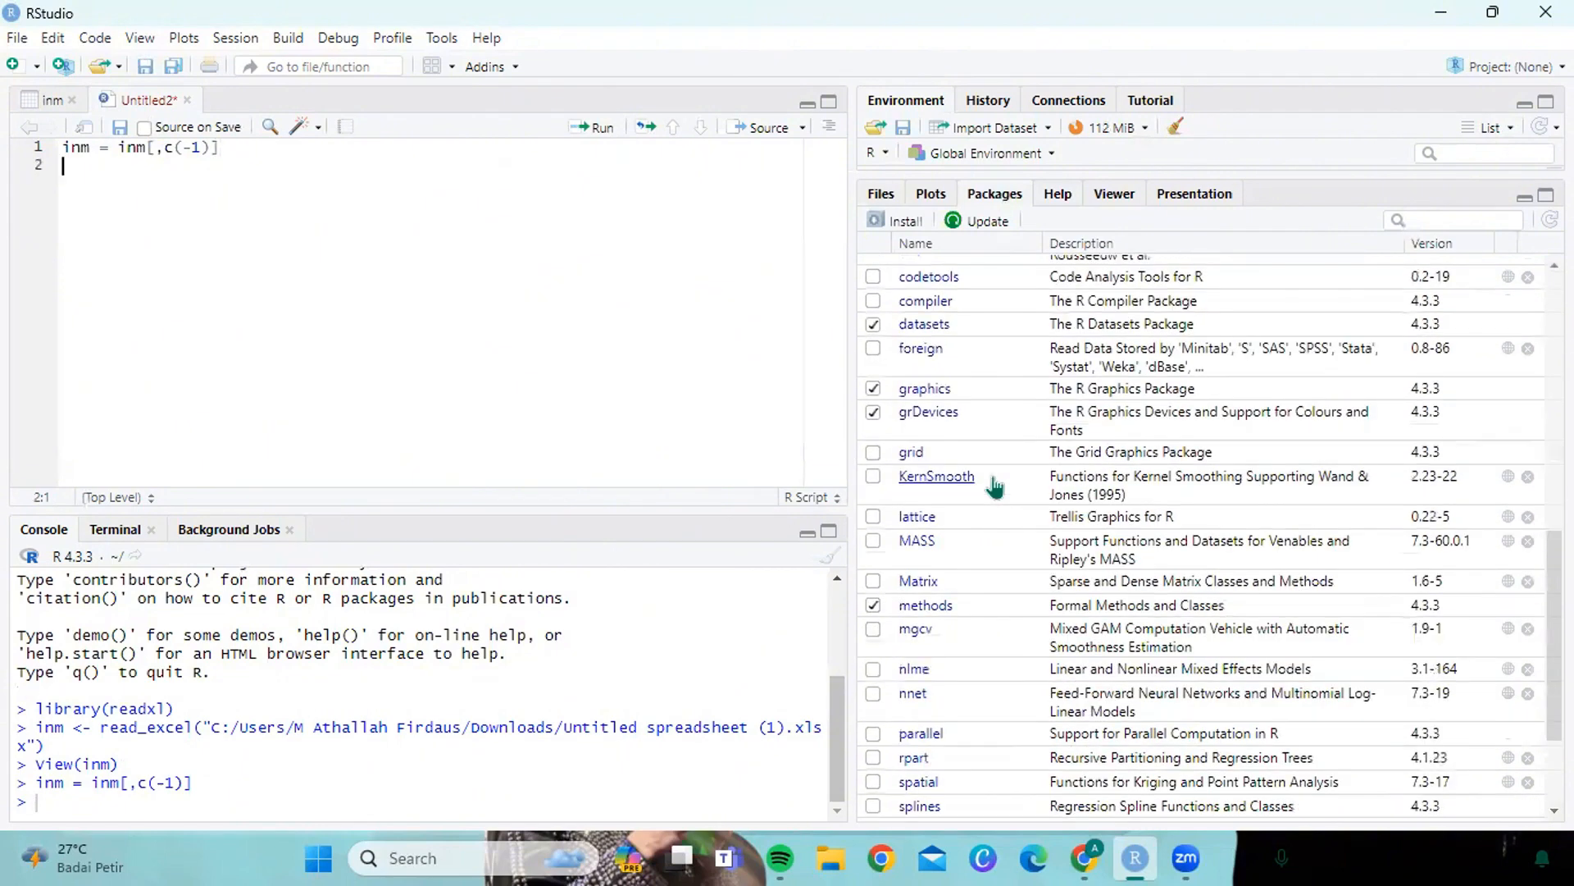
scroll(995, 486, "up", 5)
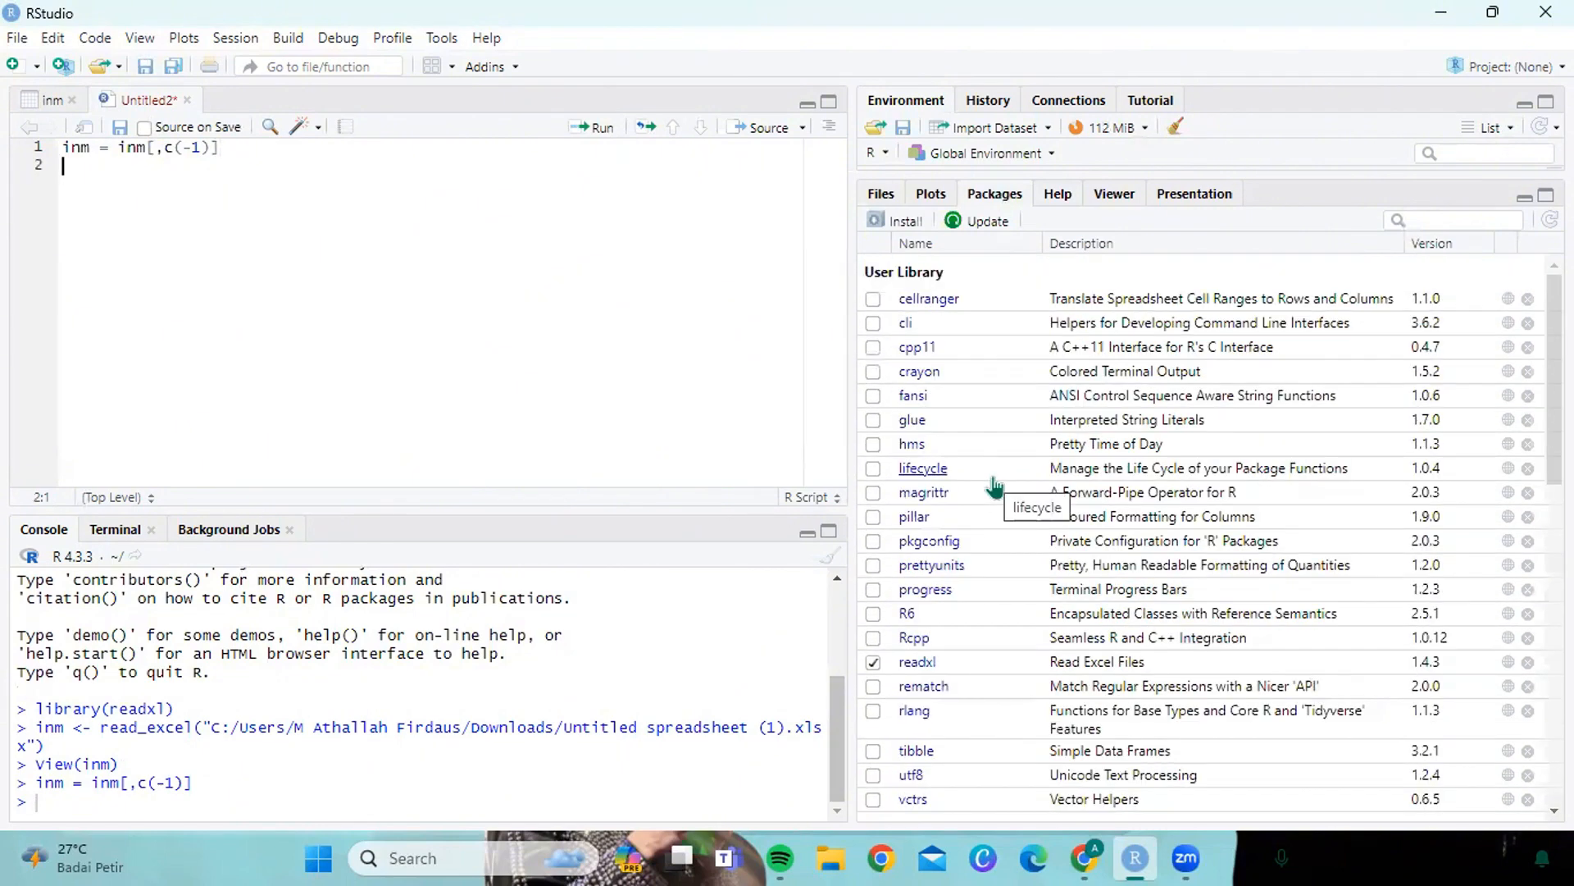
scroll(995, 486, "down", 13)
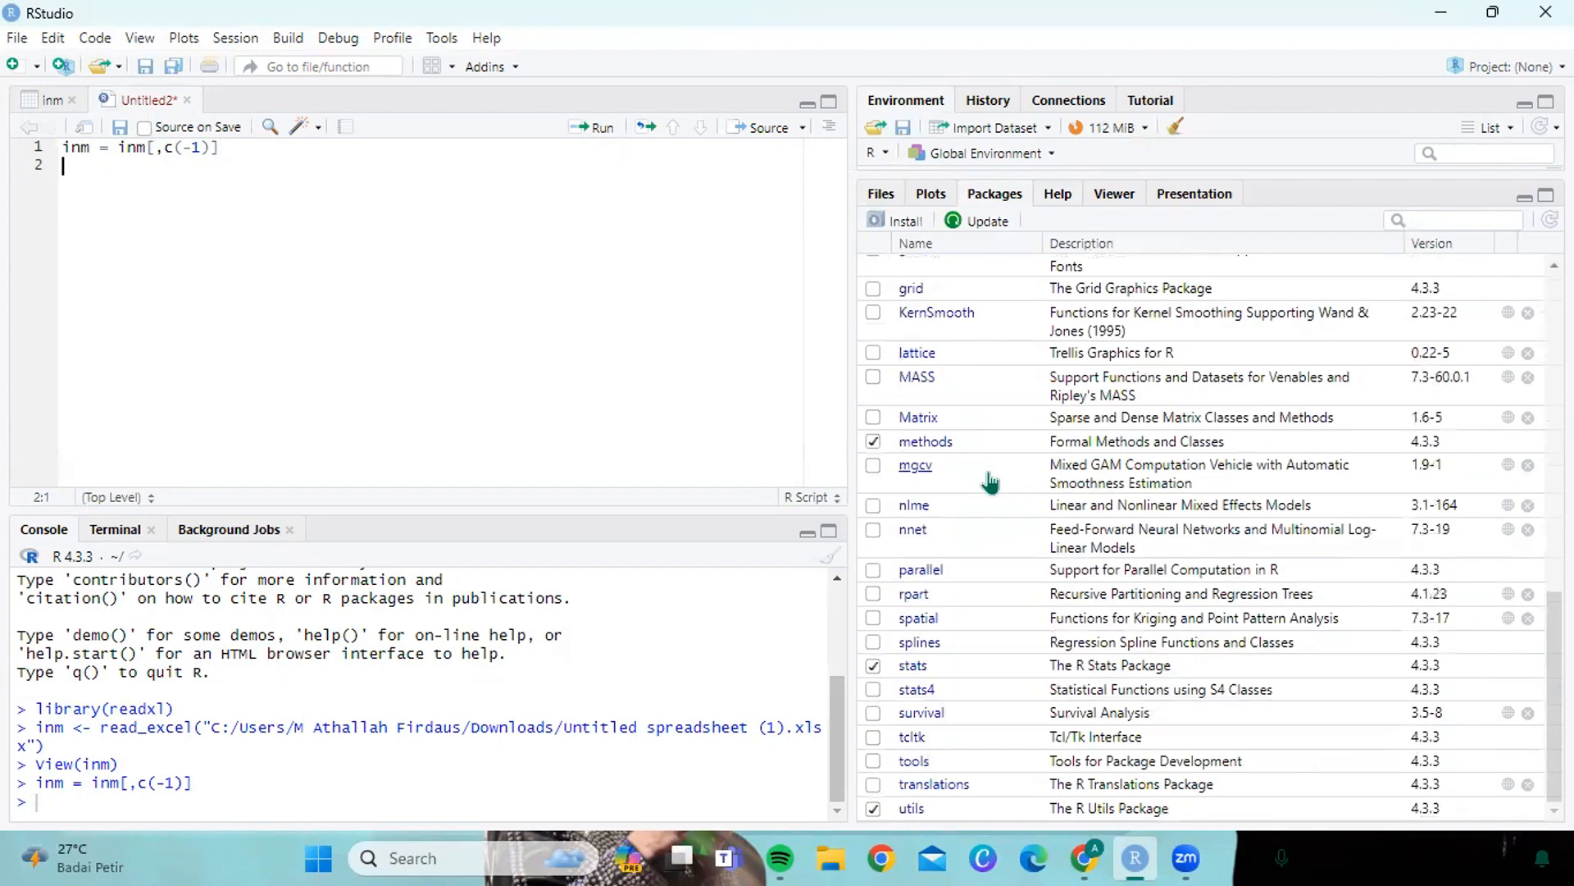
left_click(913, 666)
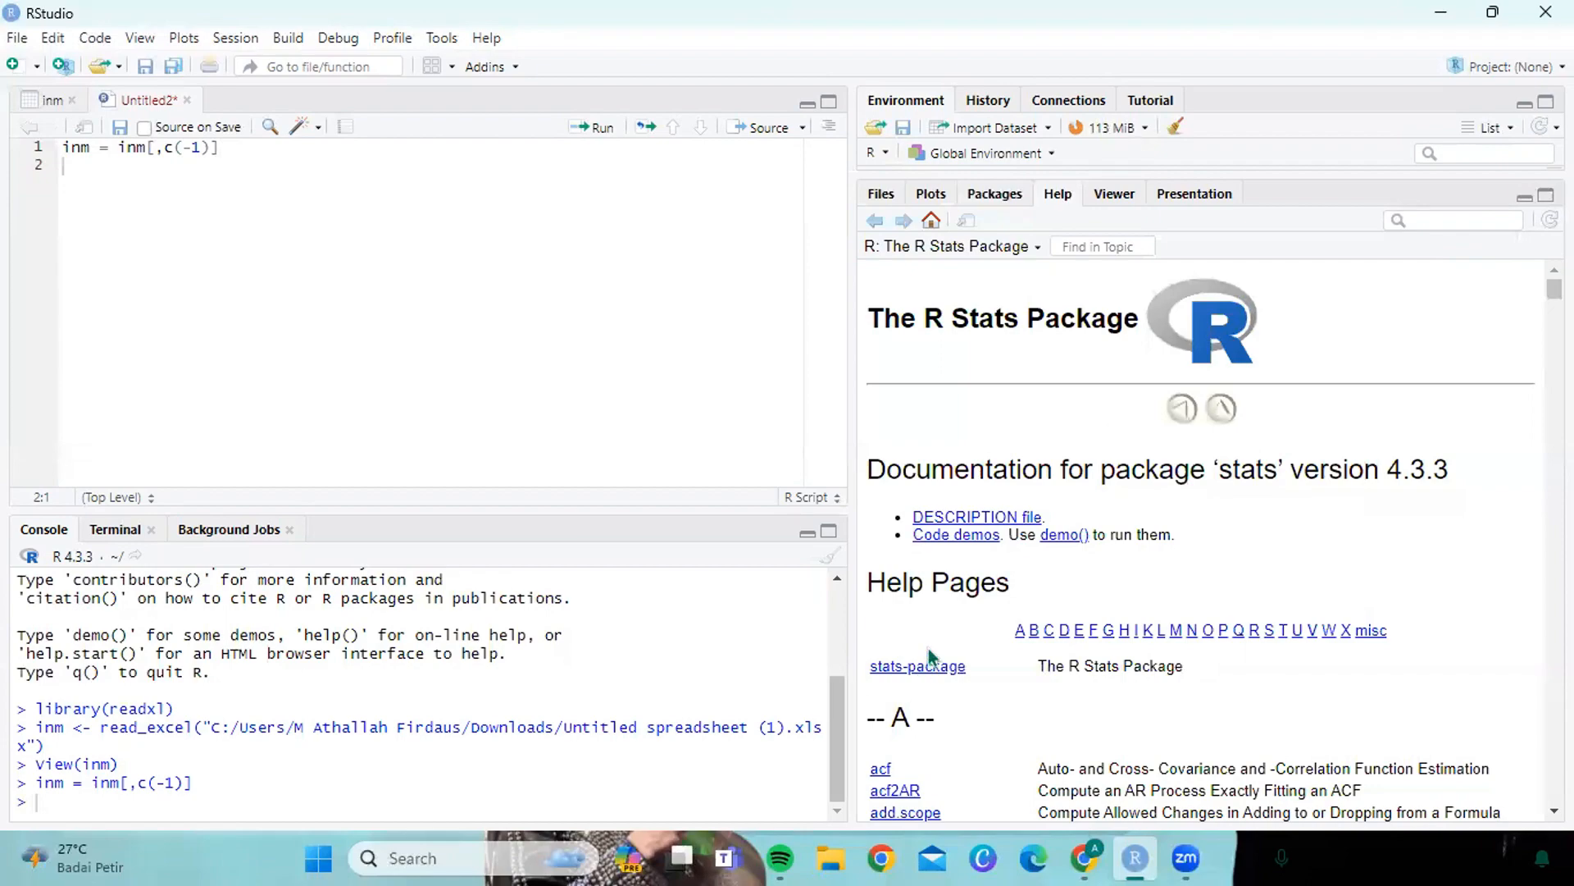
- Look through the stats package's help index under T and open the page for the ts function
scroll(964, 567, "down", 4)
scroll(963, 566, "down", 15)
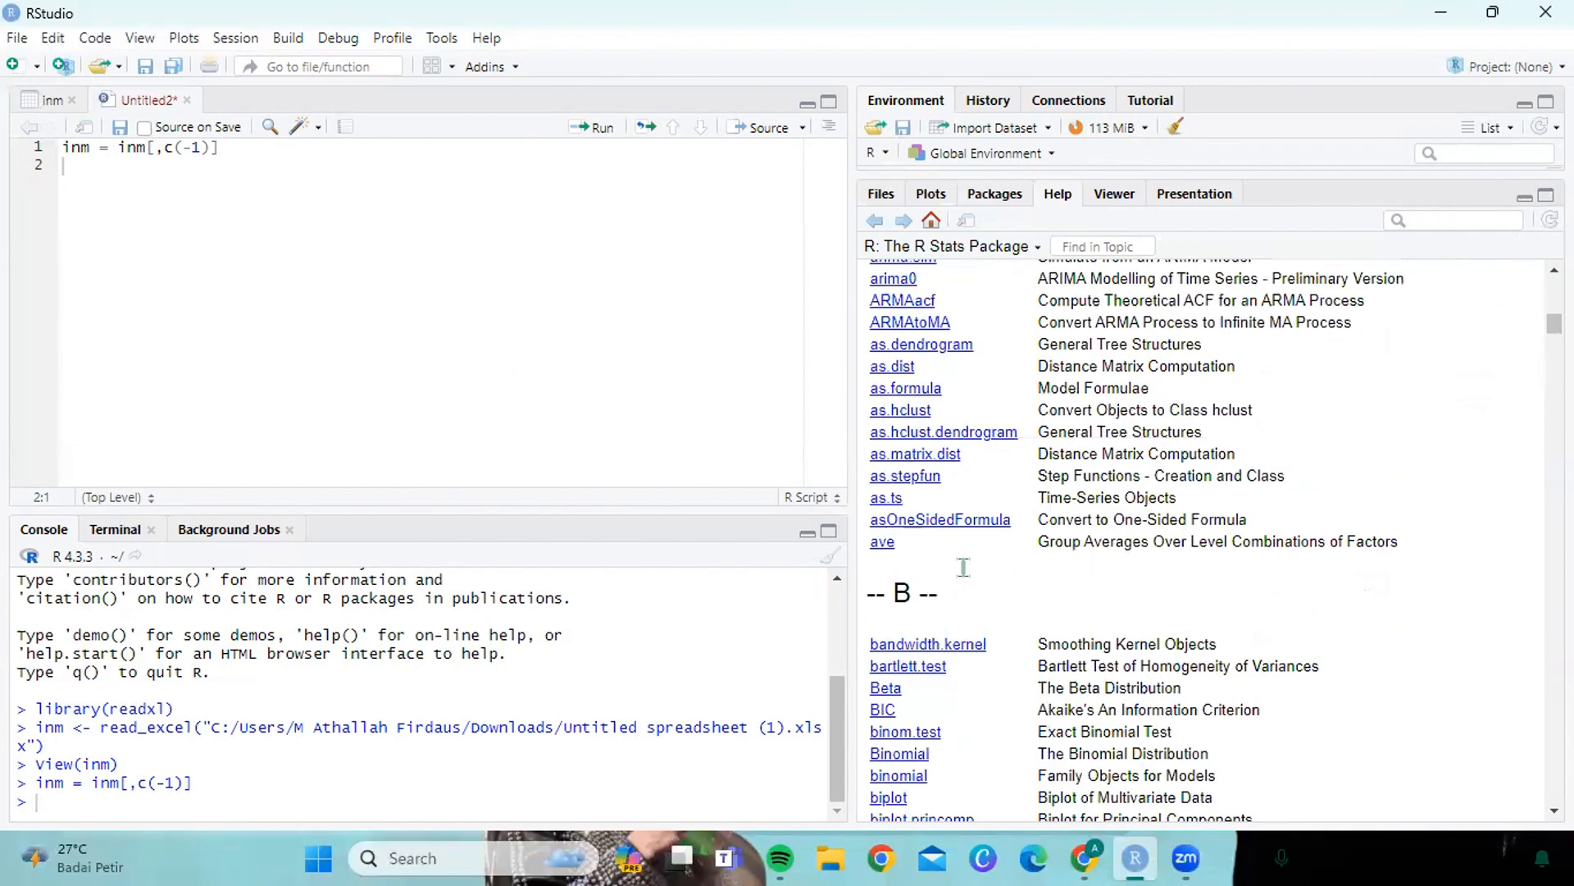
scroll(963, 567, "down", 20)
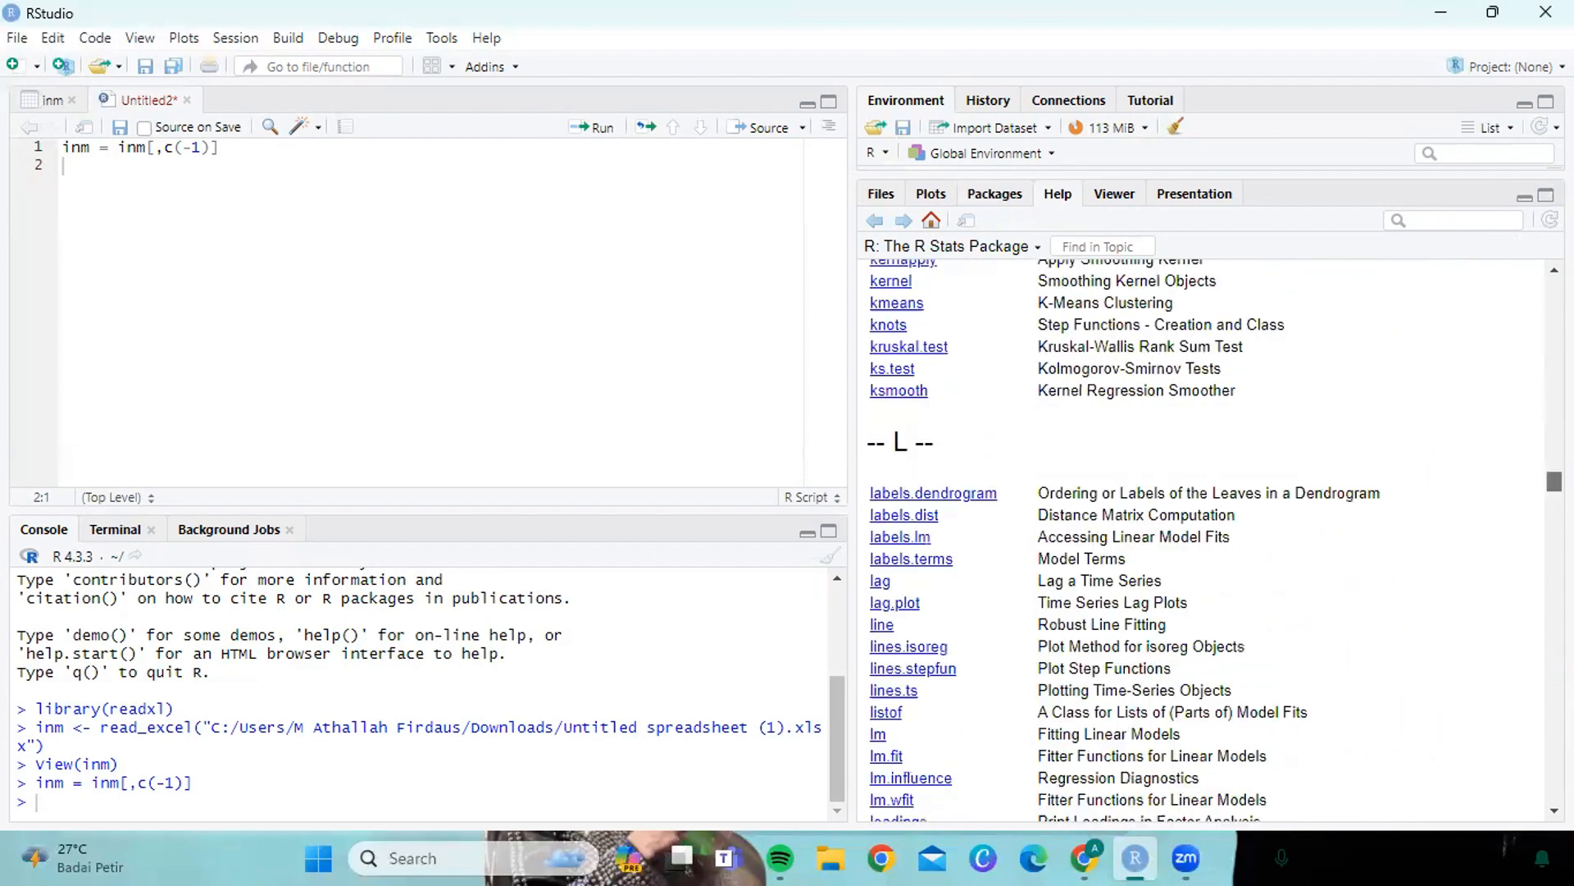
scroll(1224, 574, "down", 12)
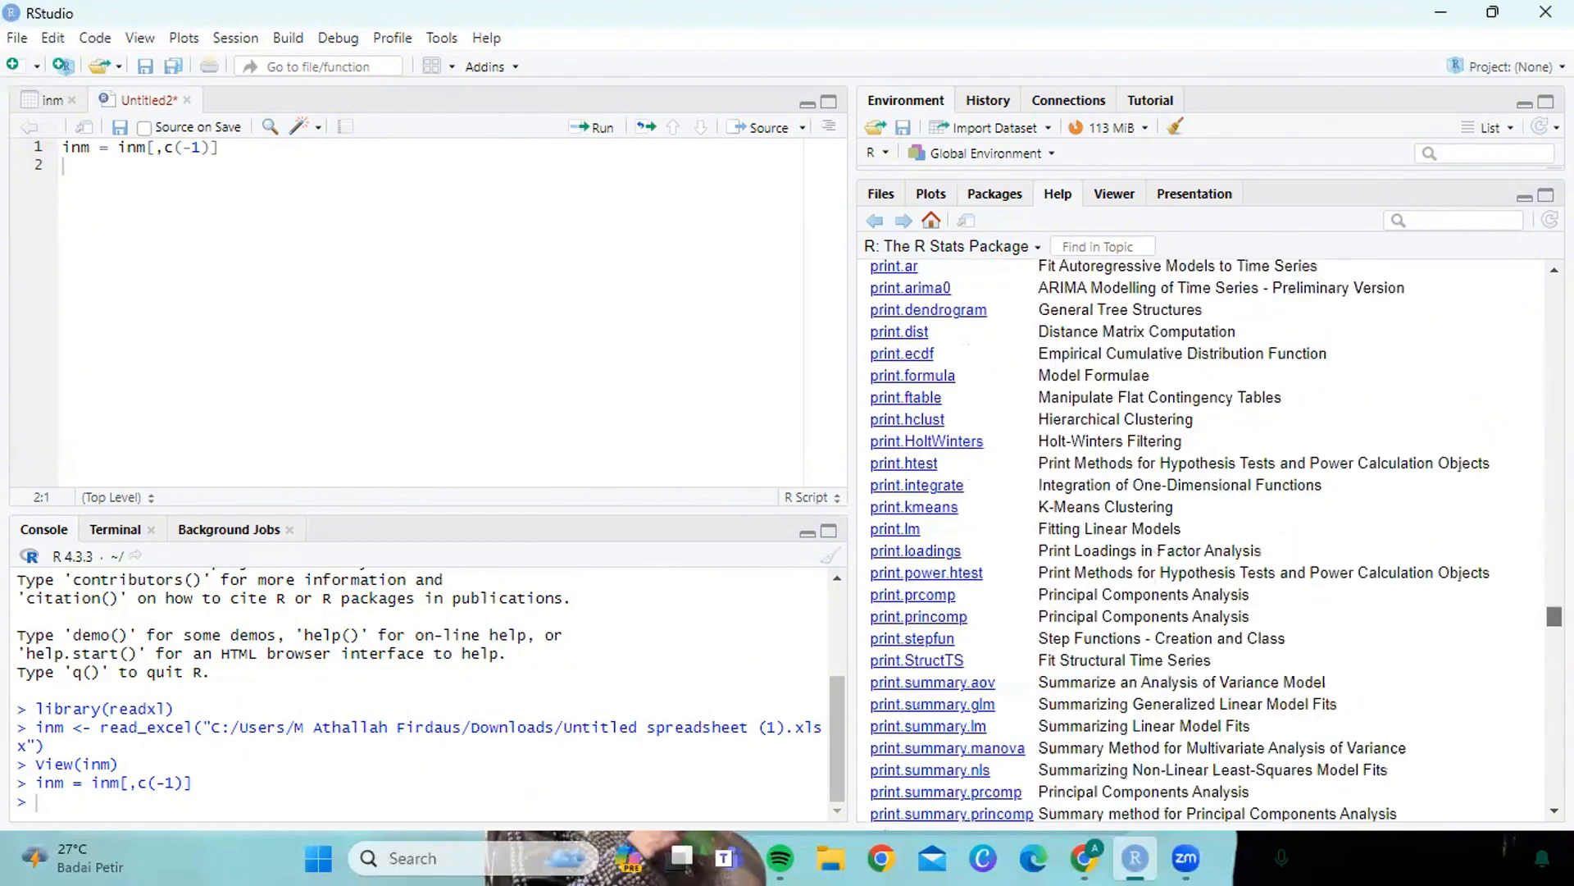
scroll(1224, 574, "down", 9)
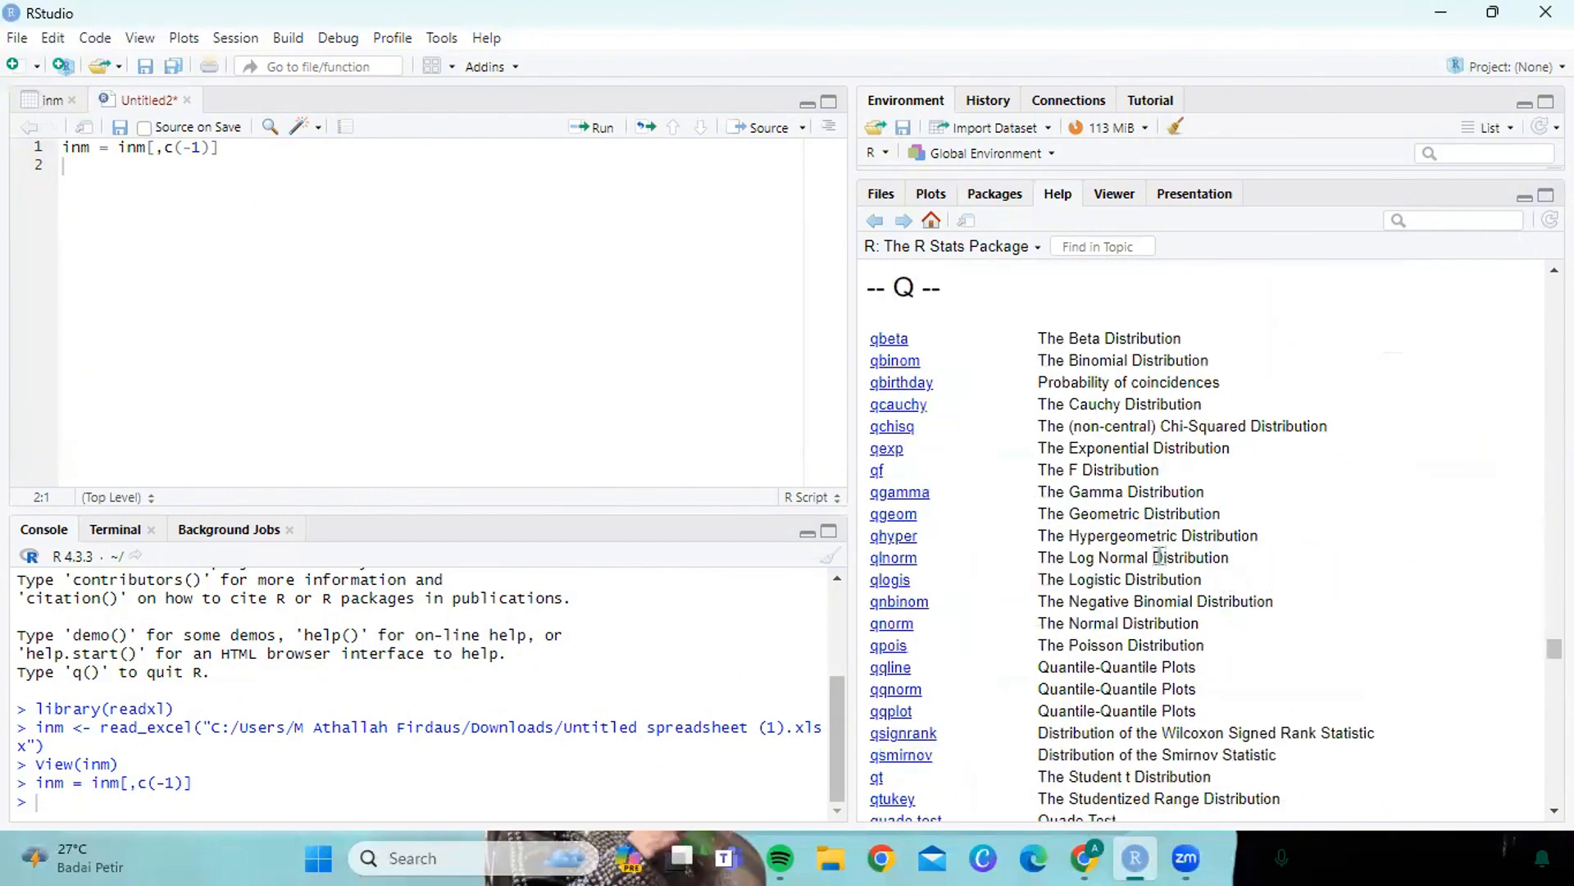
scroll(1156, 549, "up", 20)
scroll(1156, 549, "up", 10)
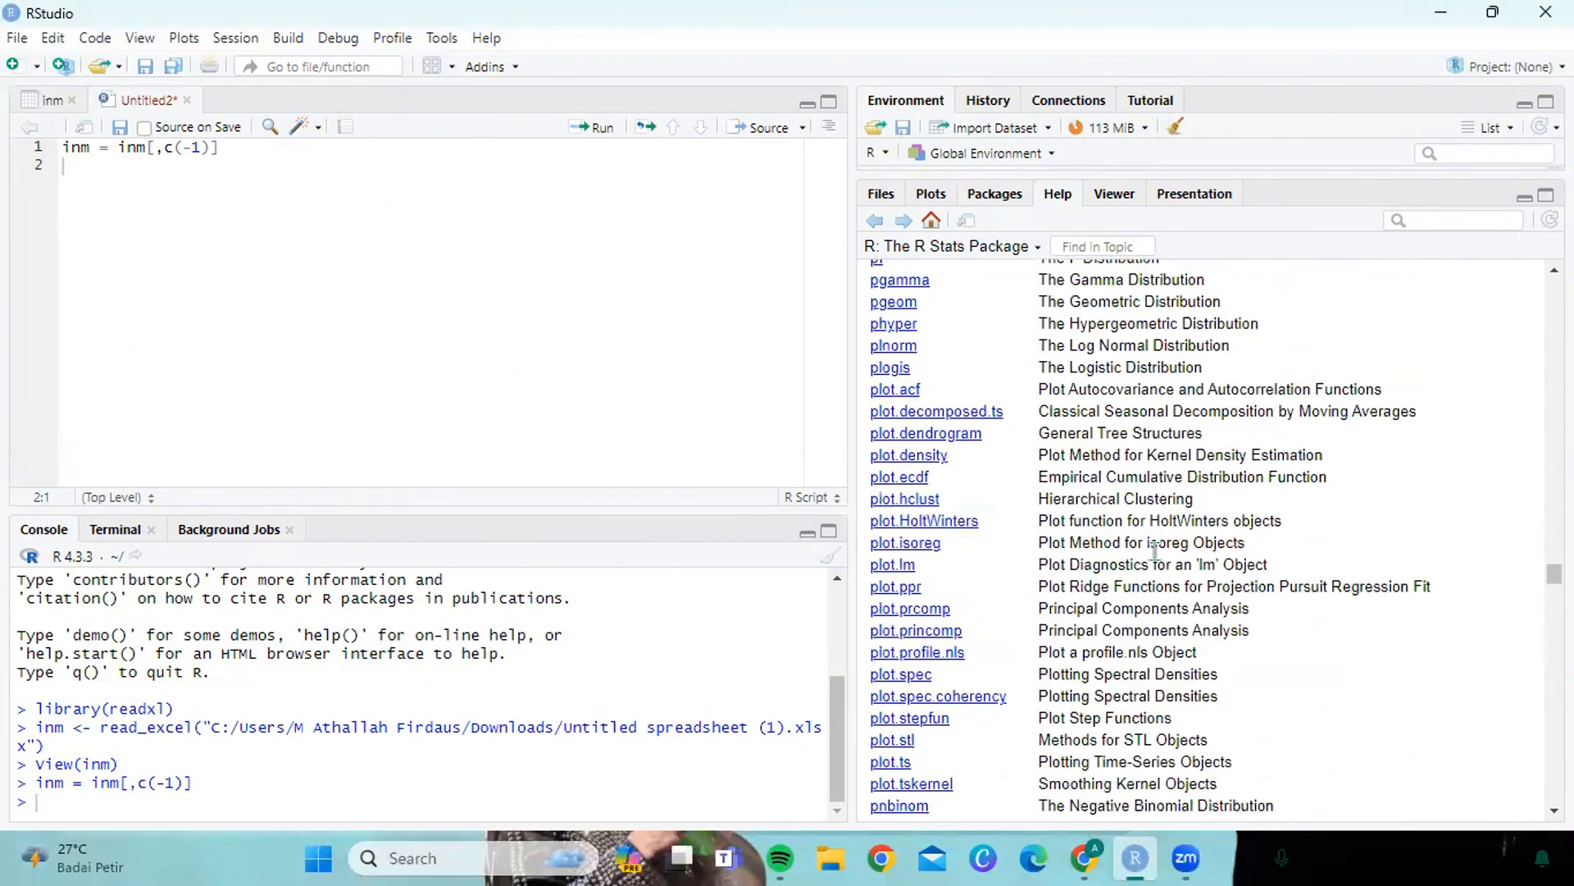
scroll(1155, 549, "down", 20)
scroll(1159, 562, "down", 15)
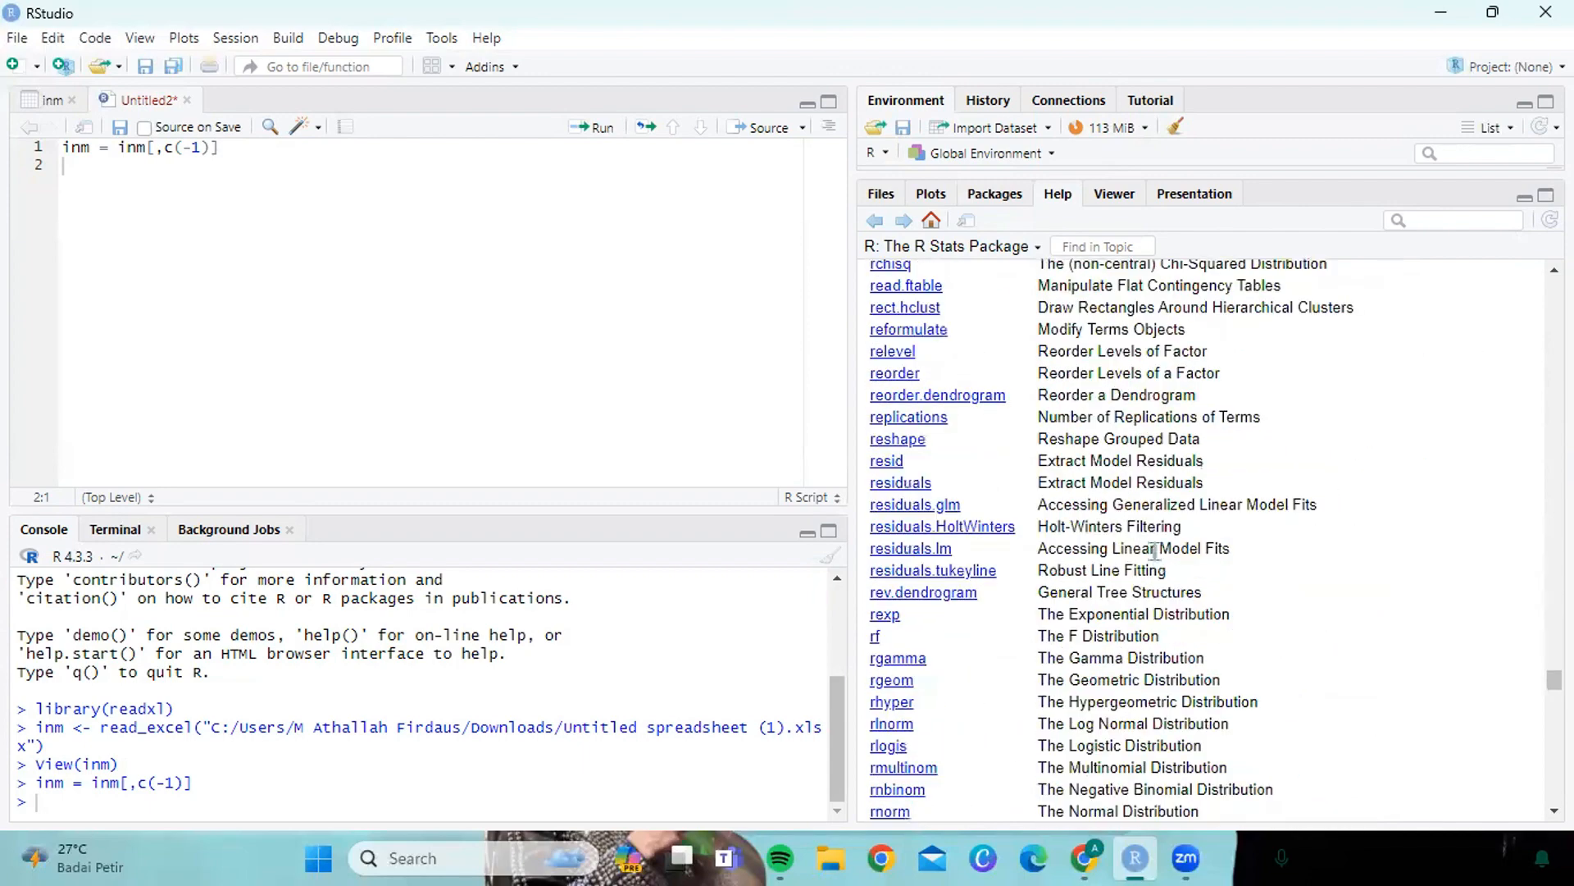
scroll(1157, 558, "down", 20)
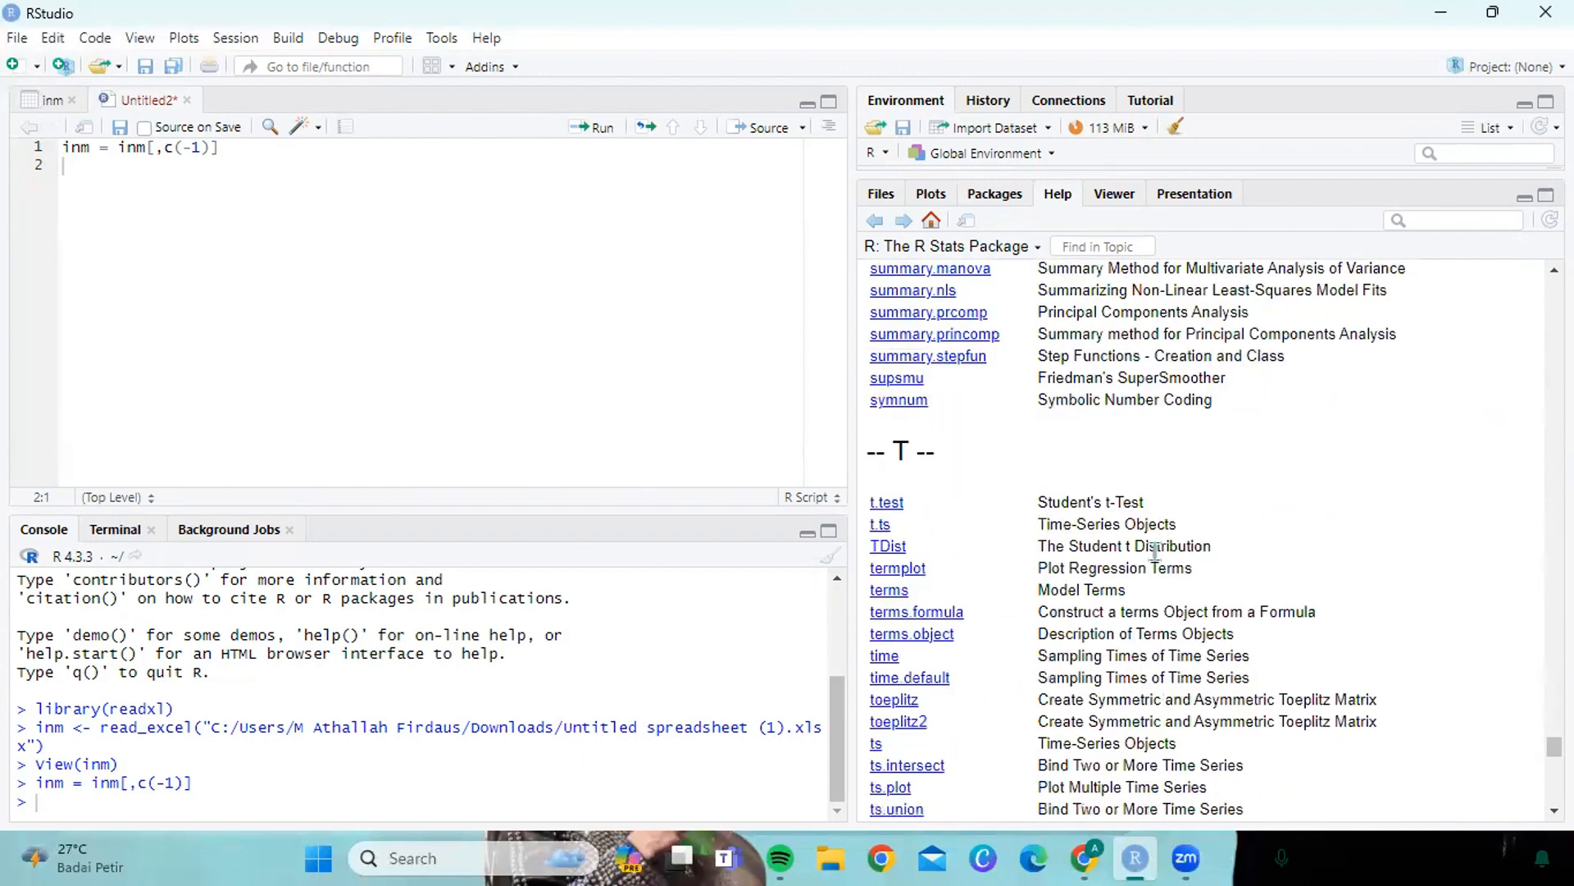
scroll(1155, 551, "down", 6)
scroll(952, 483, "up", 6)
left_click(877, 744)
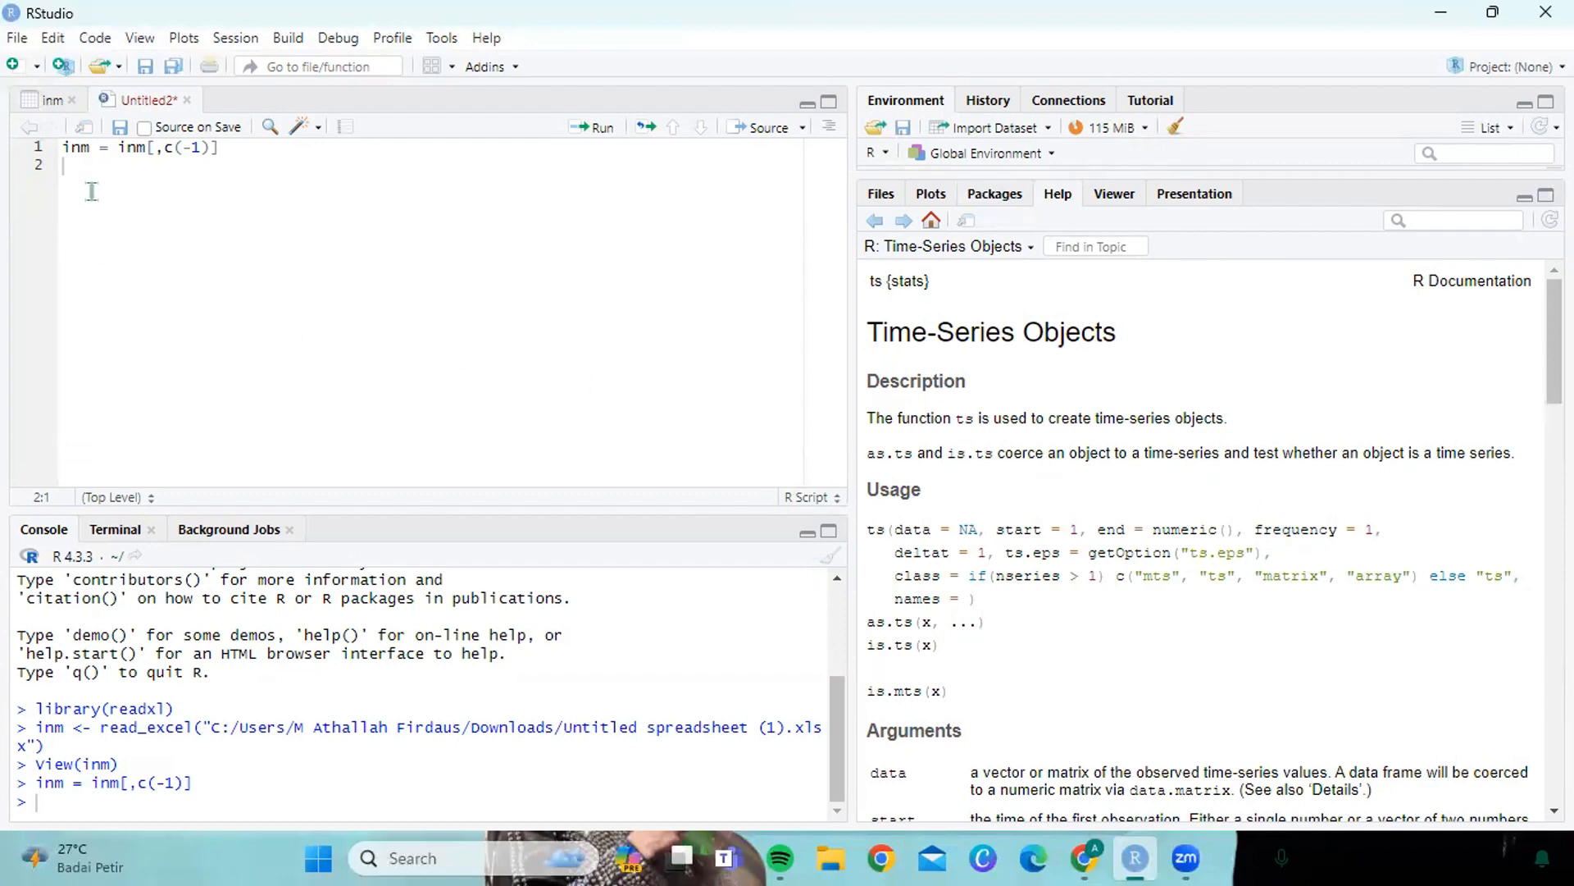
- Begin a ts() call on inm in the script's second line and add its start argument
type("ts")
key("BackSpace")
key("BackSpace")
key("BackSpace")
key("Return")
type("ts(inm")
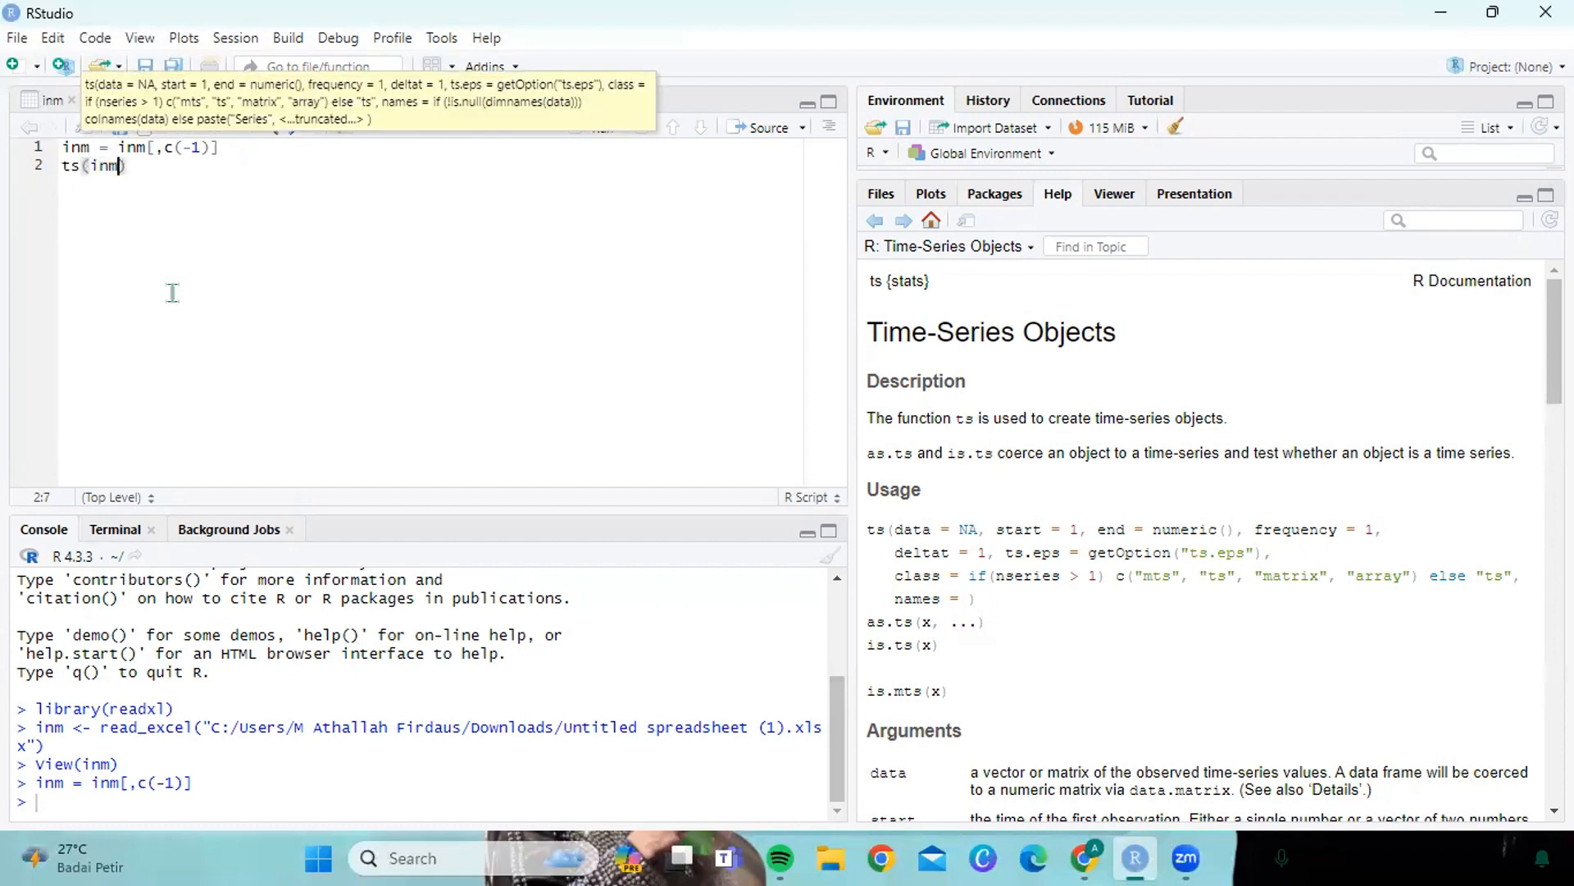
type(", start")
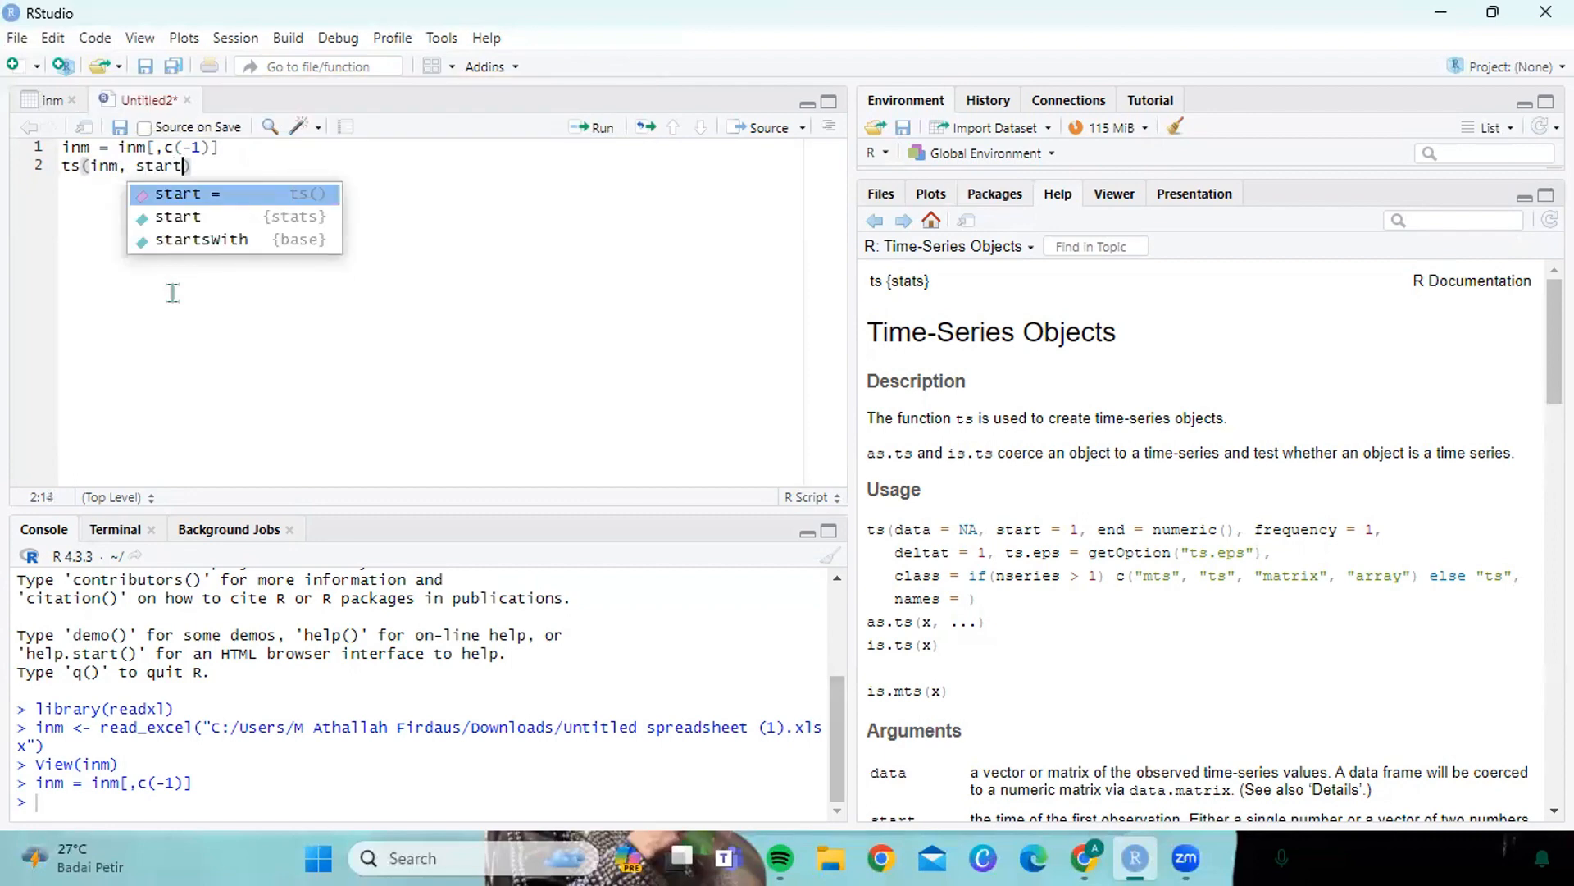
left_click(215, 197)
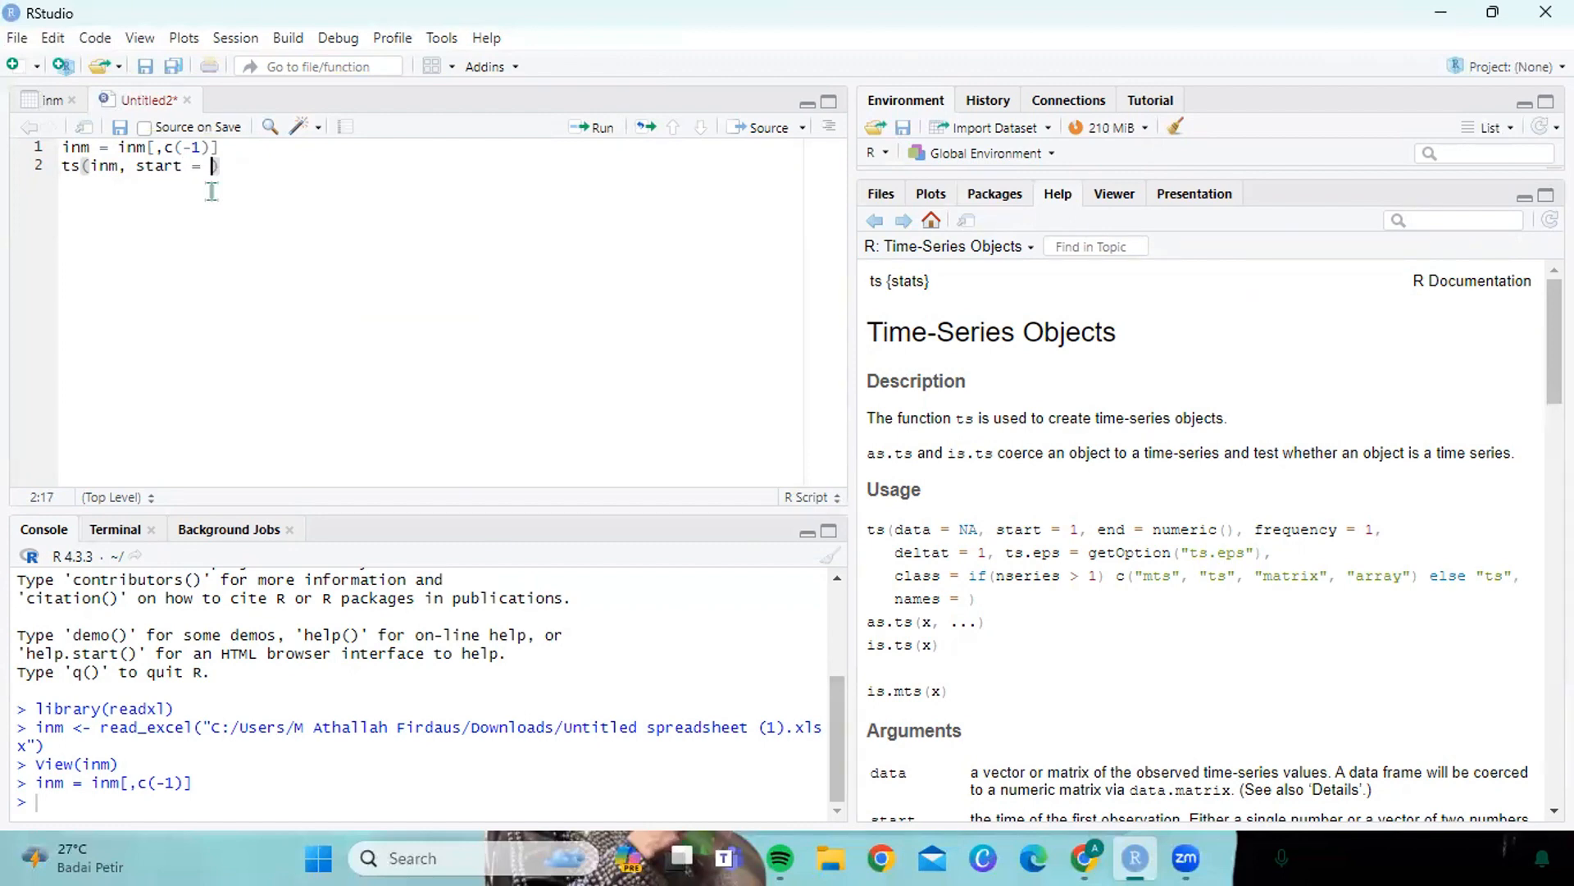
- Set the start argument of the ts call to c(2014,1) and add a frequency argument after it
type("c")
type("(")
type("2014")
type(",1")
type(")")
type(",")
type("freq")
type("ue")
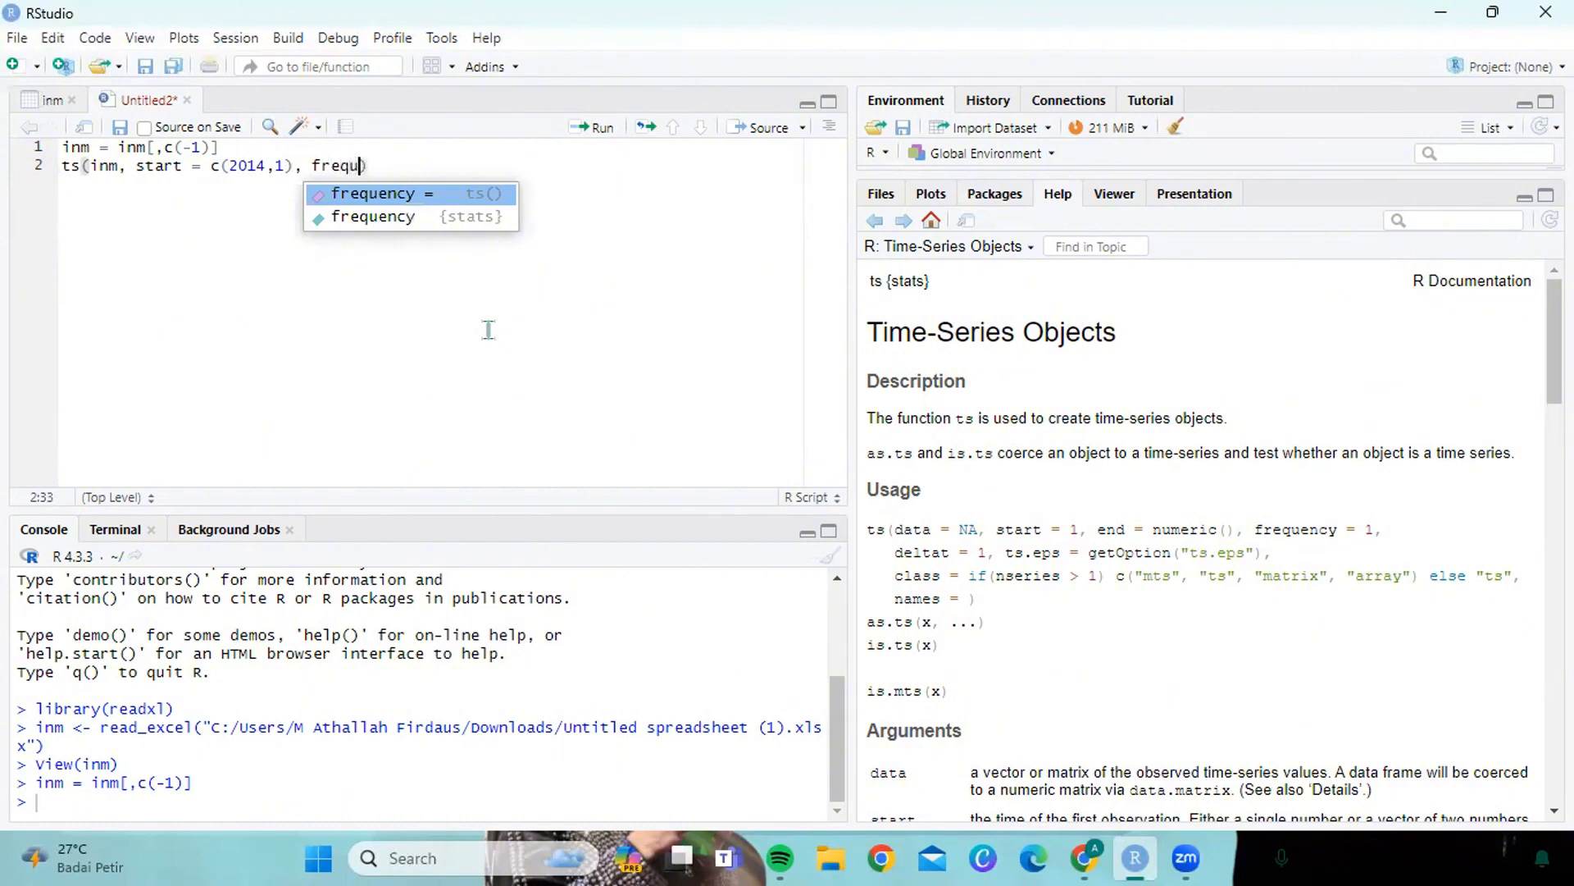
left_click(428, 195)
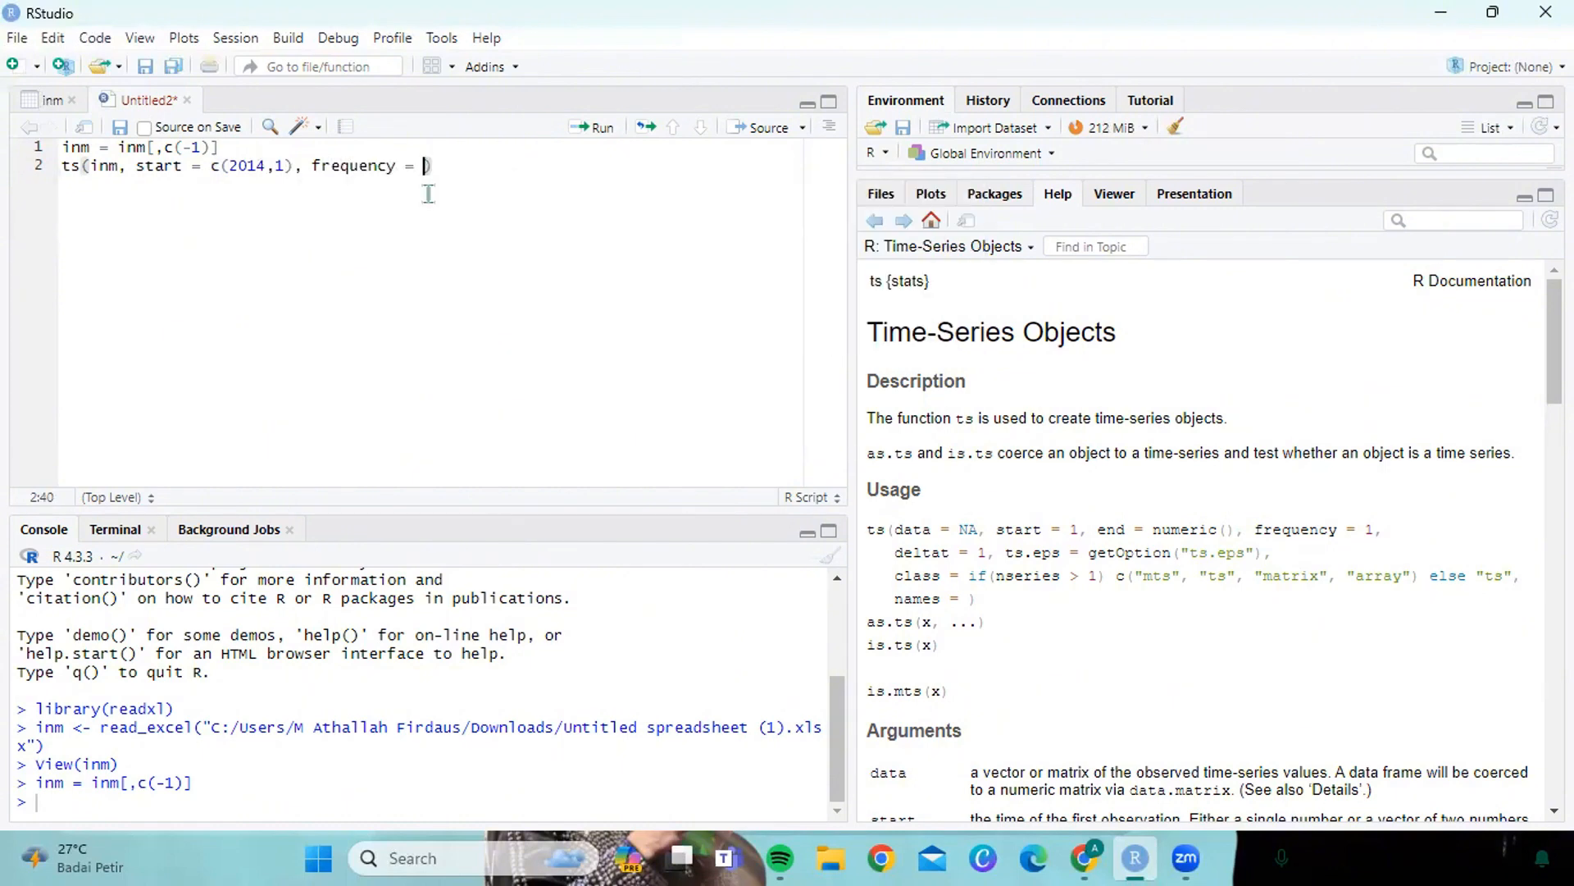
key("BackSpace")
key("BackSpace")
key("BackSpace")
key("BackSpace")
key("BackSpace")
key("BackSpace")
type("ncy")
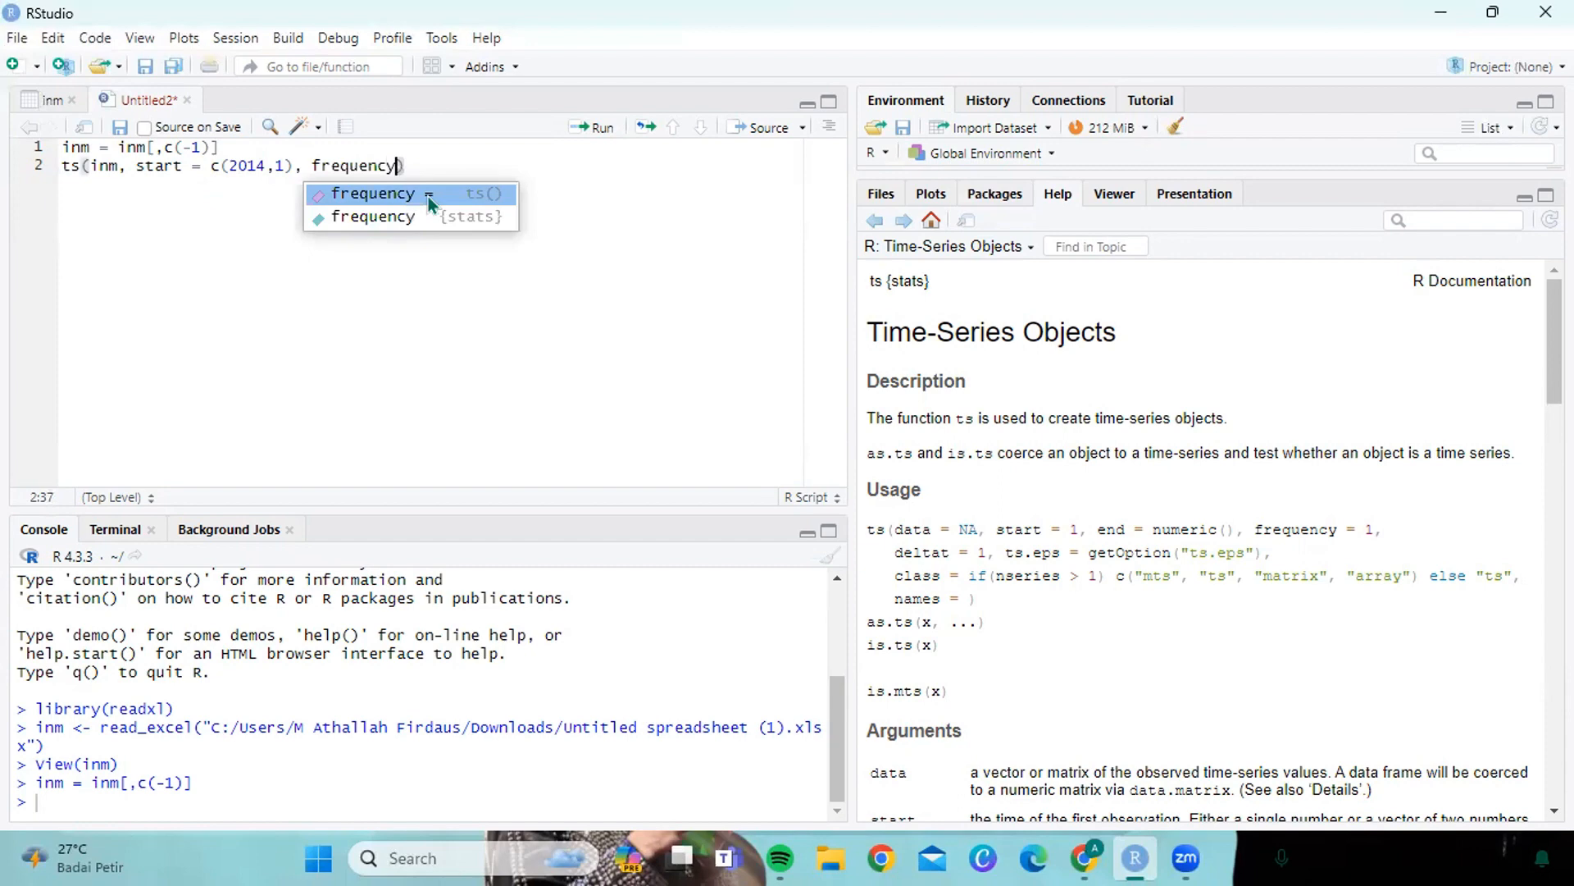
left_click(429, 216)
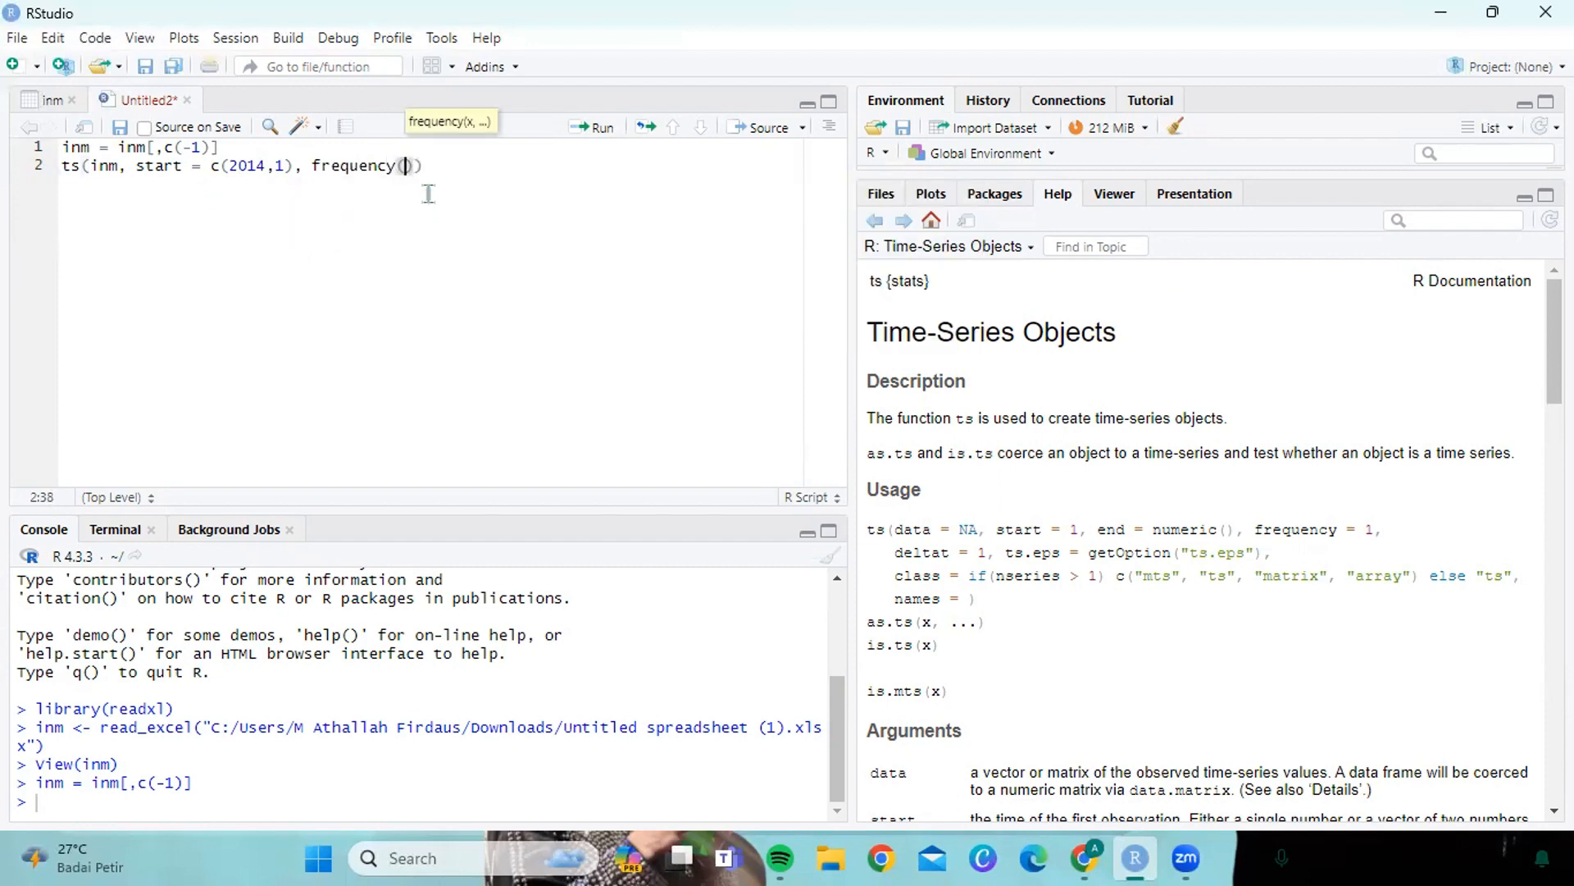
left_click(418, 175)
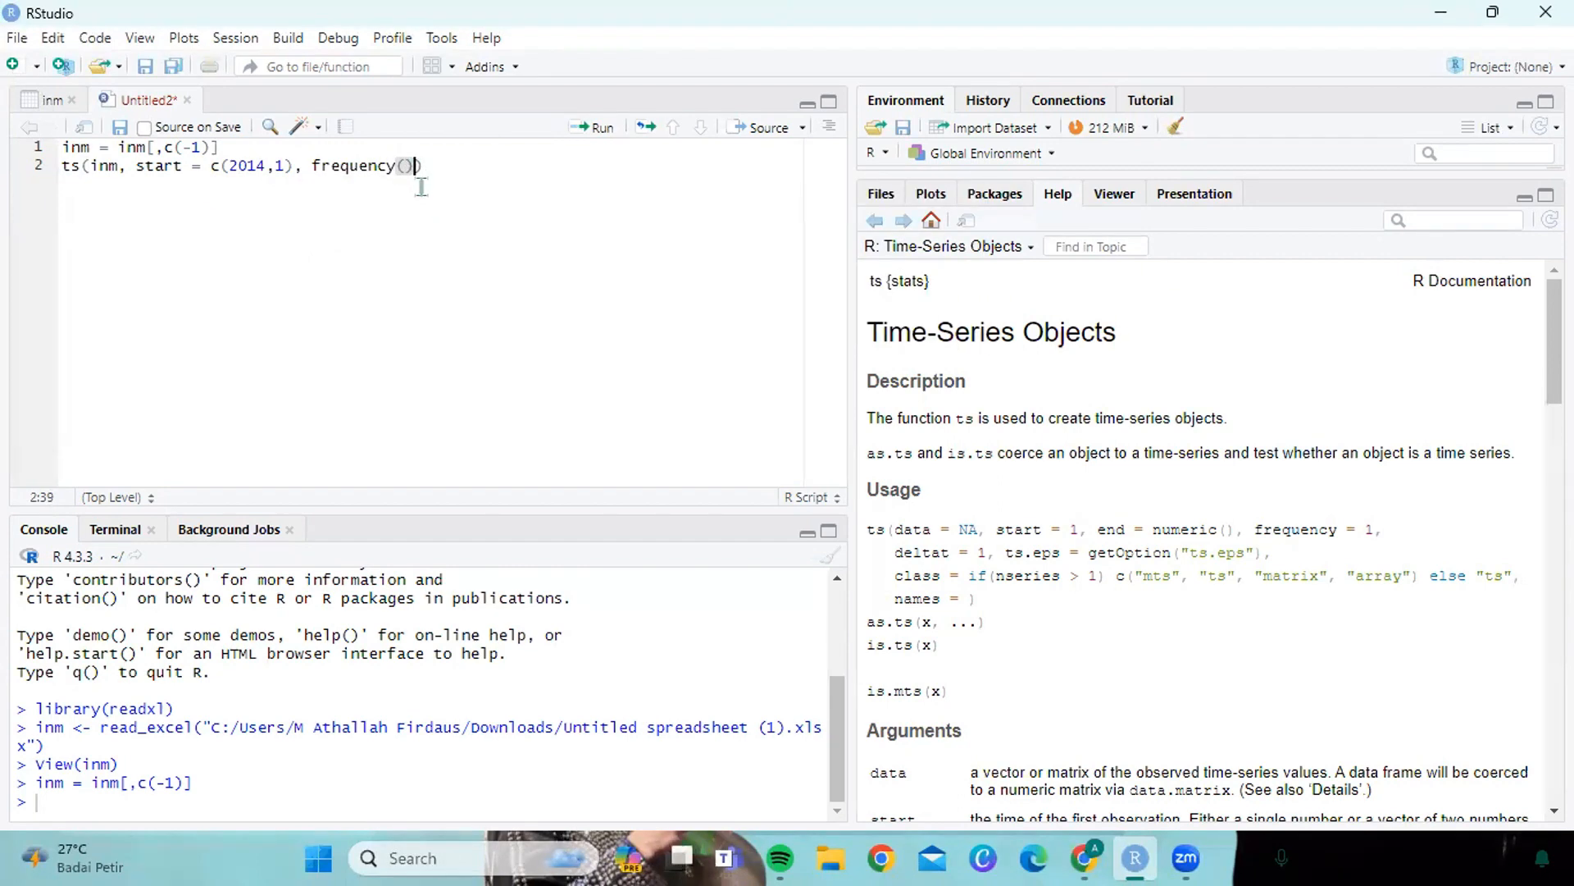
key("BackSpace")
key("BackSpace")
type("=")
key("BackSpace")
key("BackSpace")
key("BackSpace")
key("BackSpace")
key("BackSpace")
key("BackSpace")
type("uency")
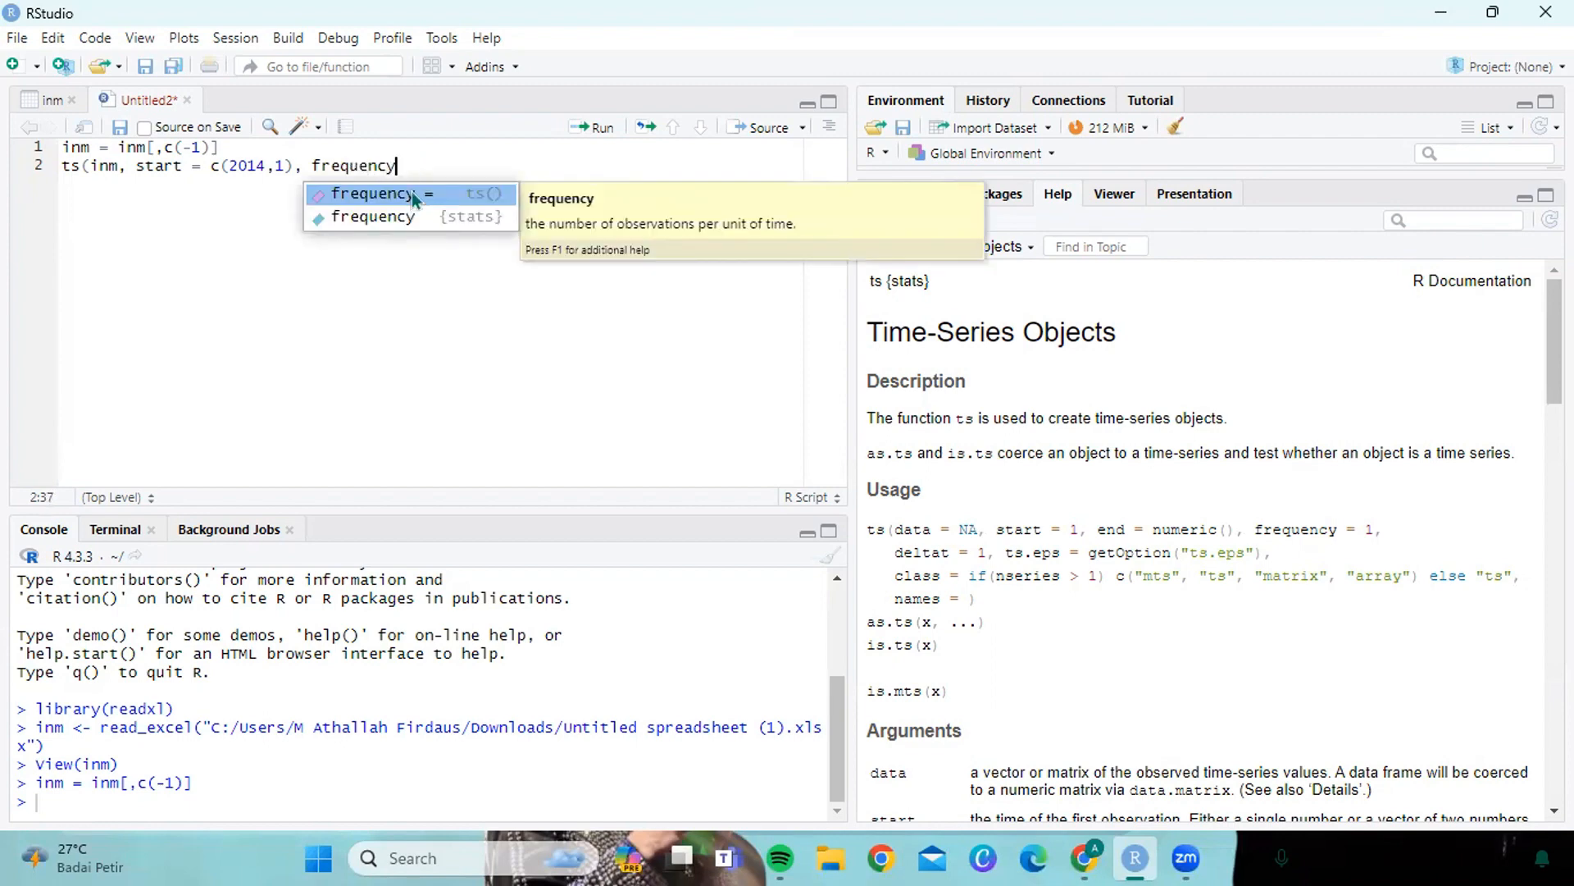
left_click(412, 190)
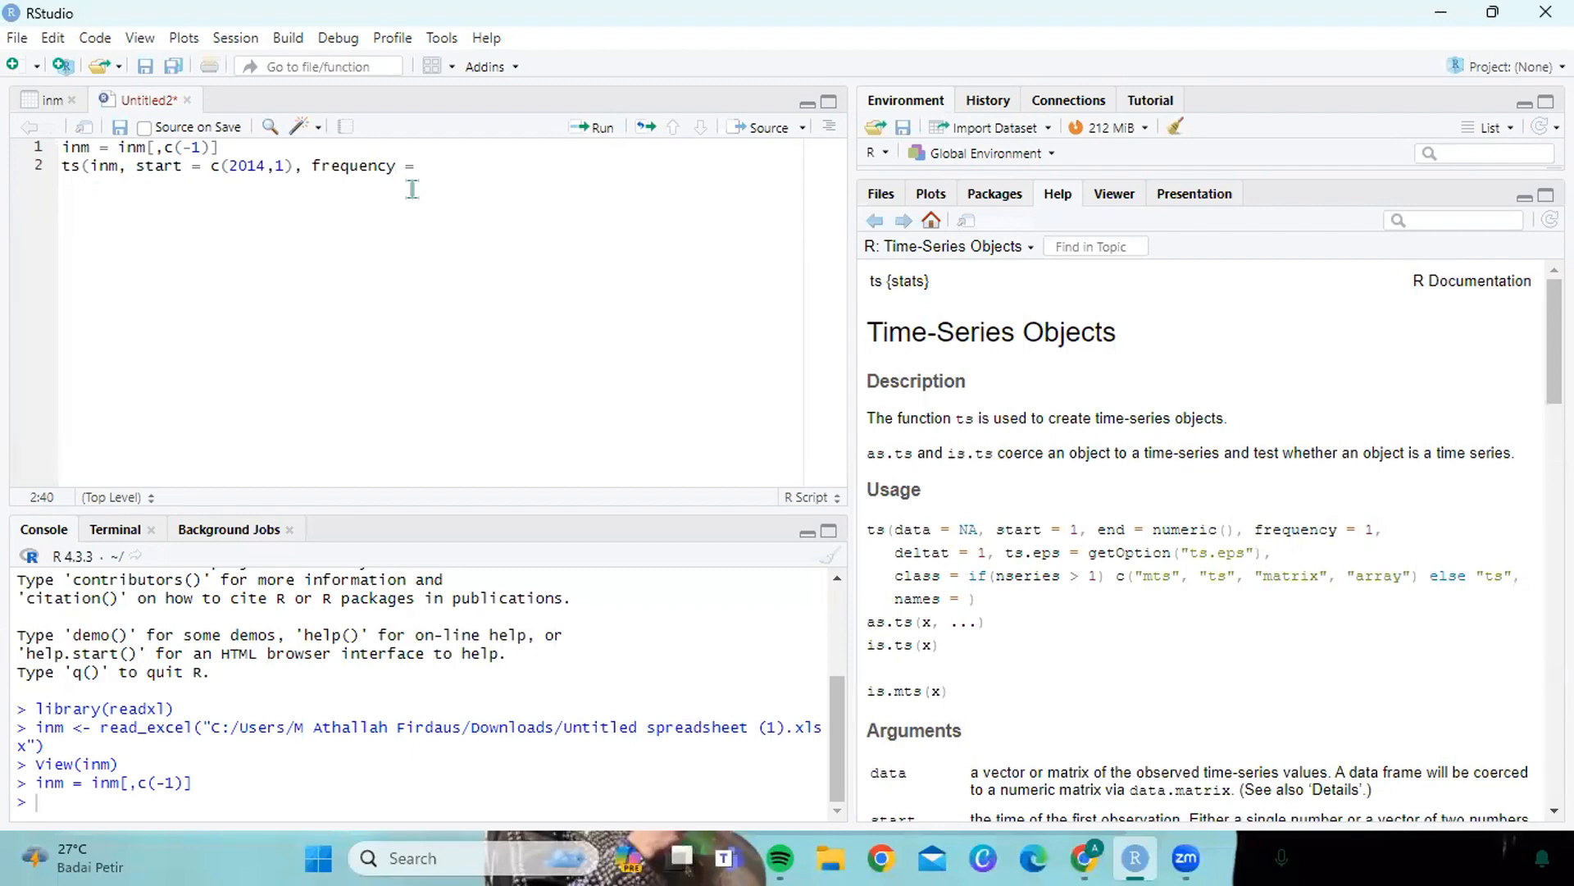
- Set the frequency of the ts call to 12 and assign the call's result to inm
type("12)")
left_click(537, 170)
left_click(64, 167)
type("inm")
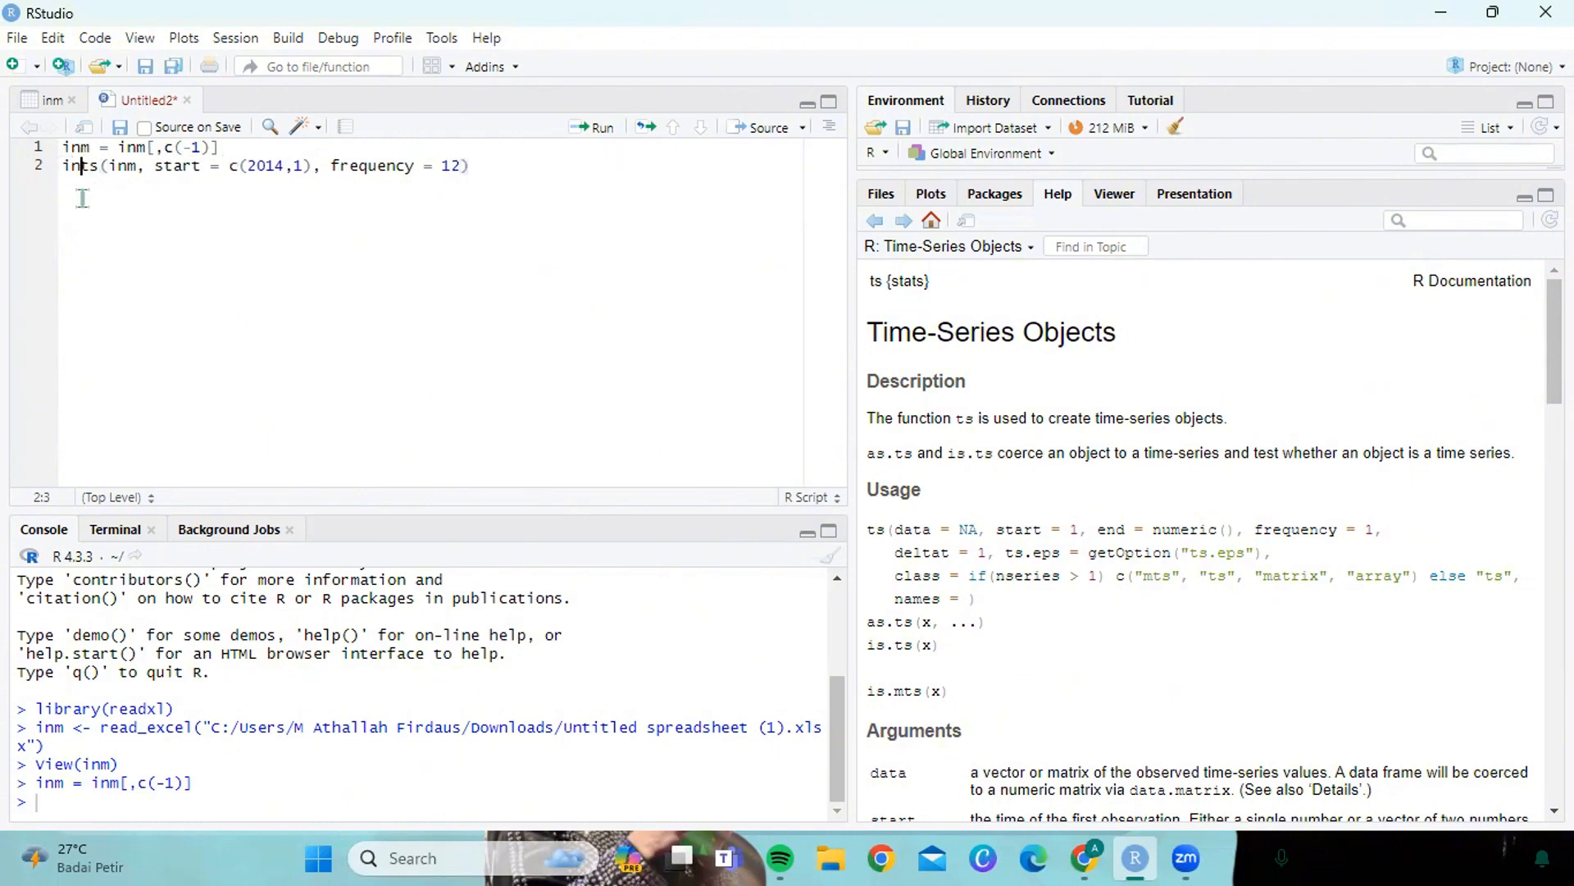
type(" =")
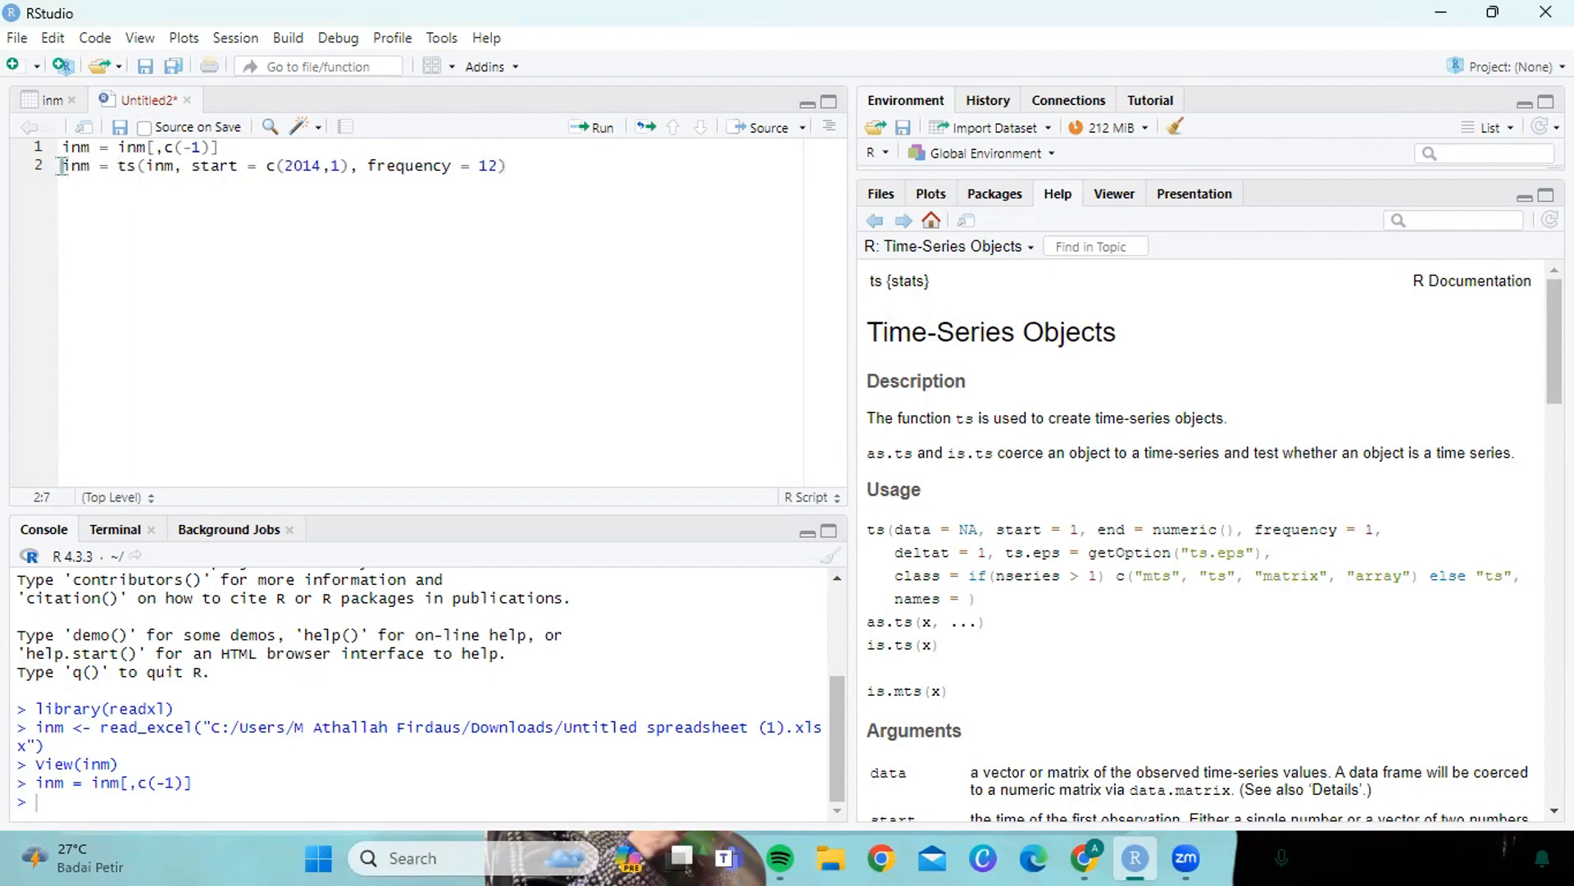
- Run the ts line to convert inm to a time series and add a new line below
left_click_drag(62, 166, 496, 191)
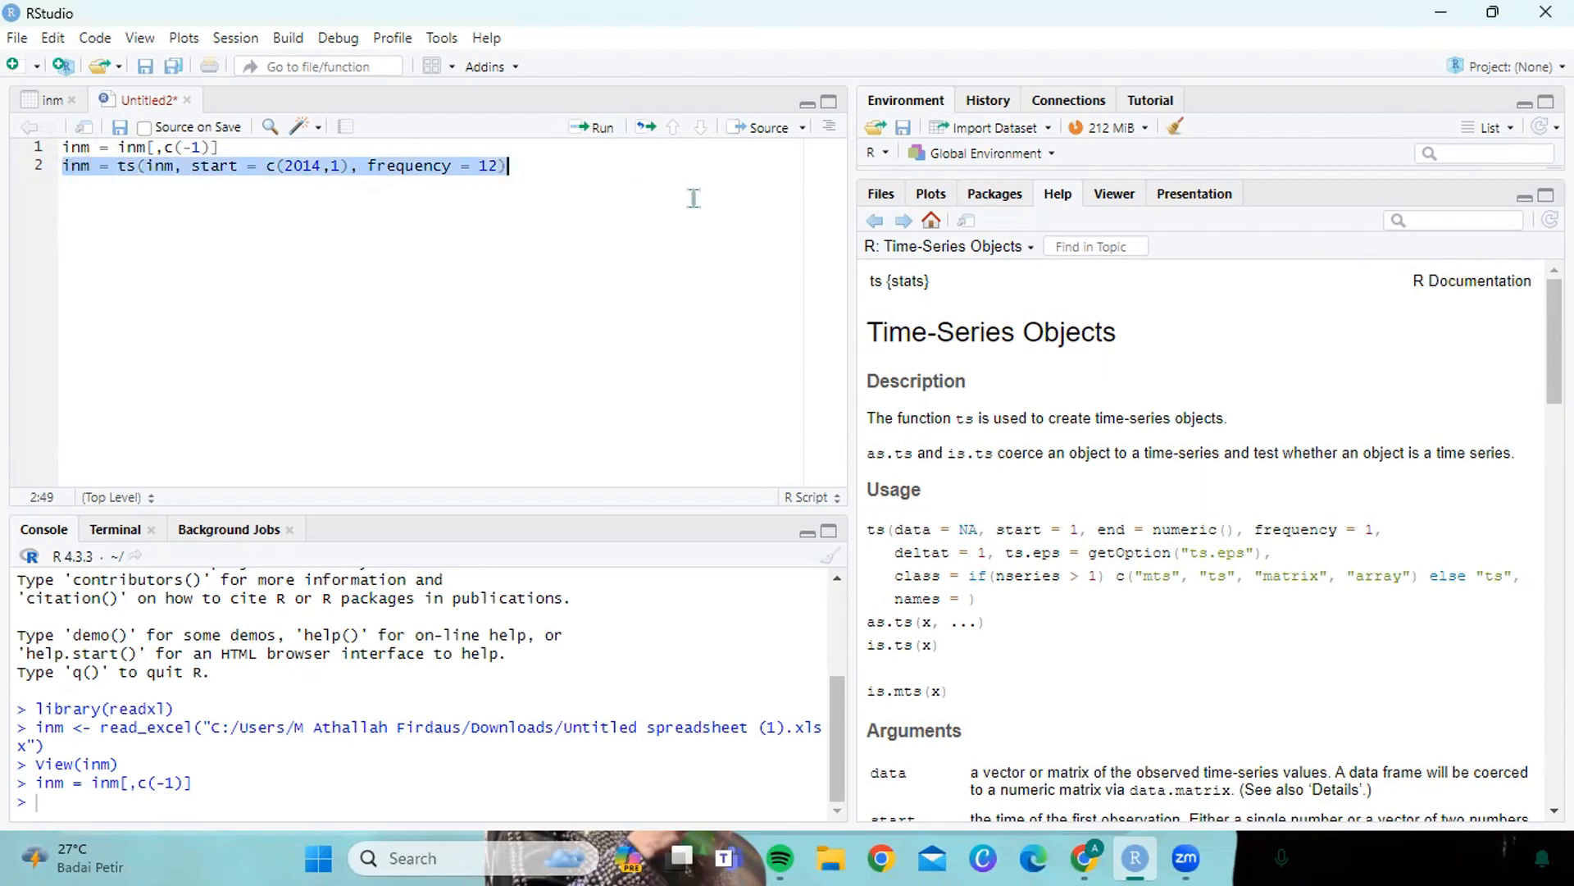
left_click(597, 143)
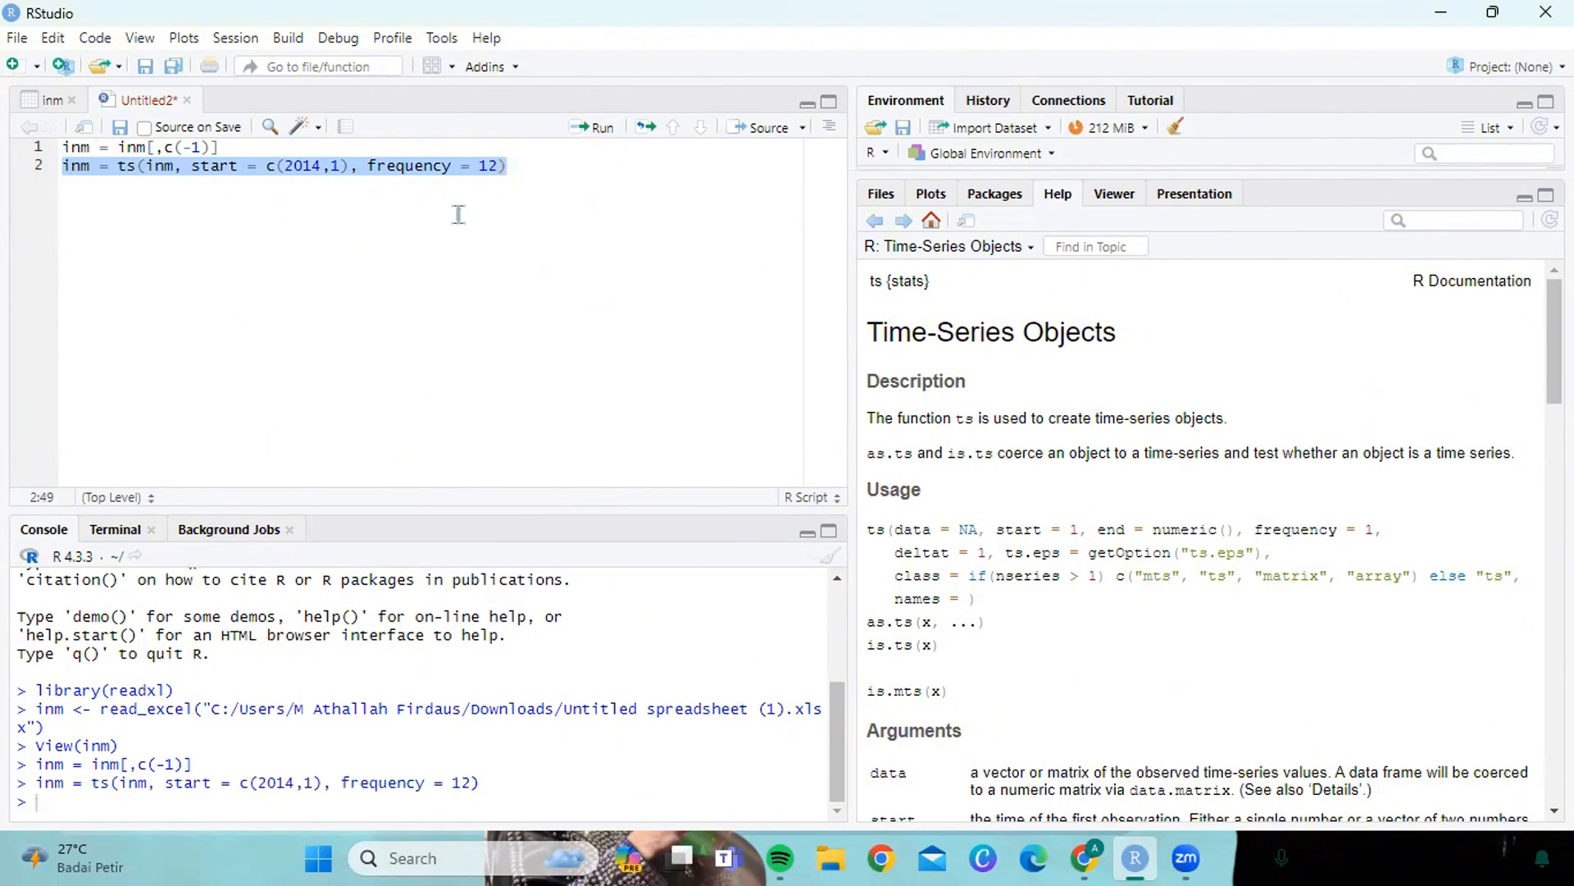
left_click(521, 168)
key("Return")
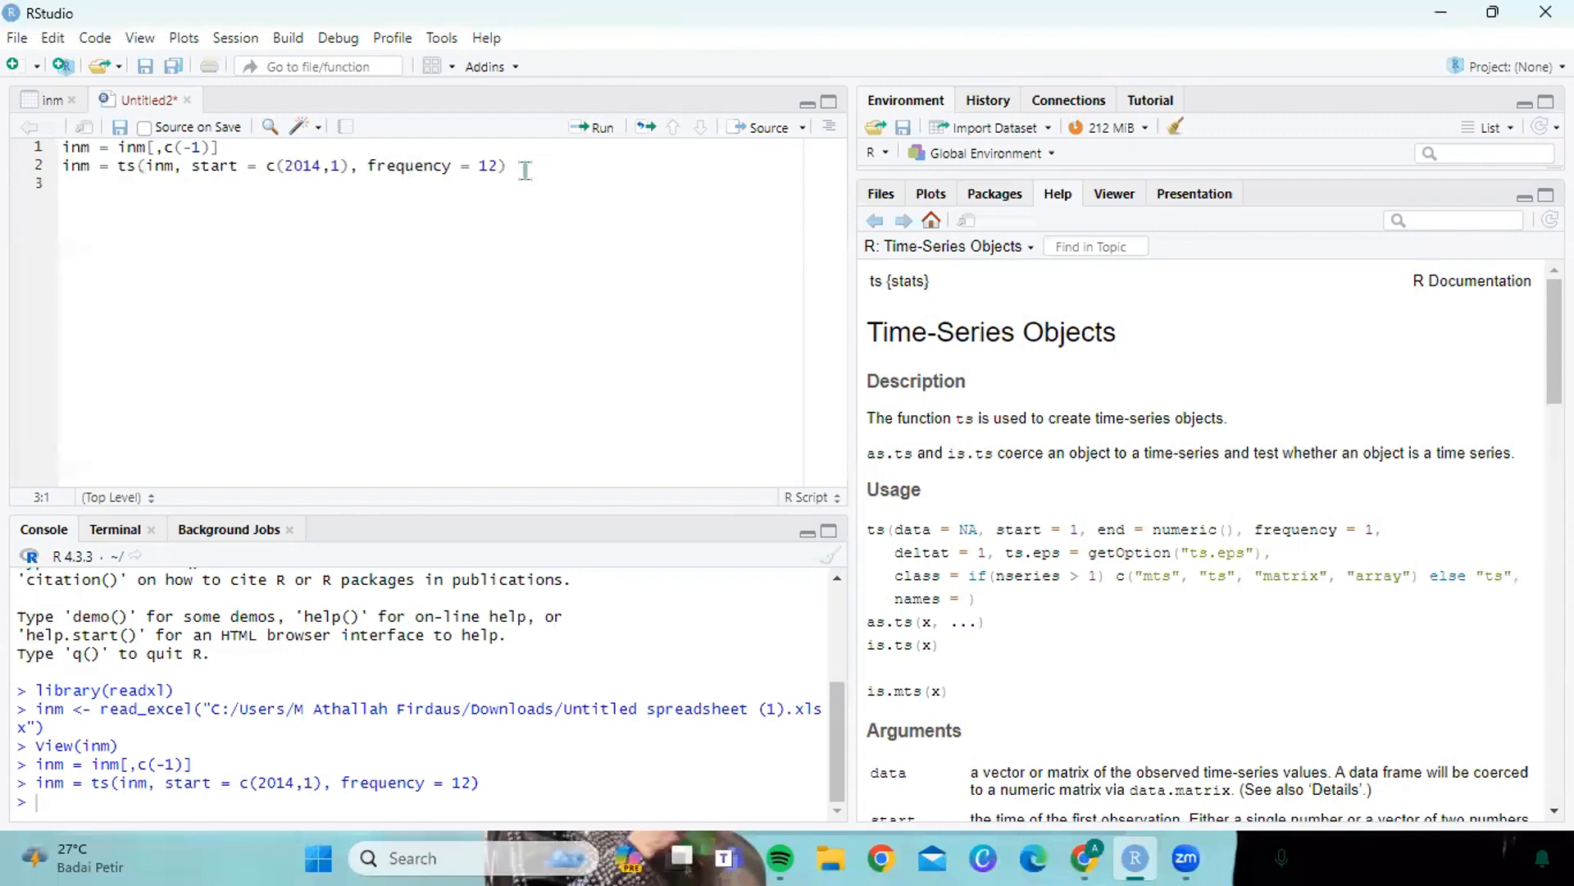
- Write inm on the third script line, run it to print the series, and check the monthly values by year
type("inm")
left_click_drag(90, 184, 63, 186)
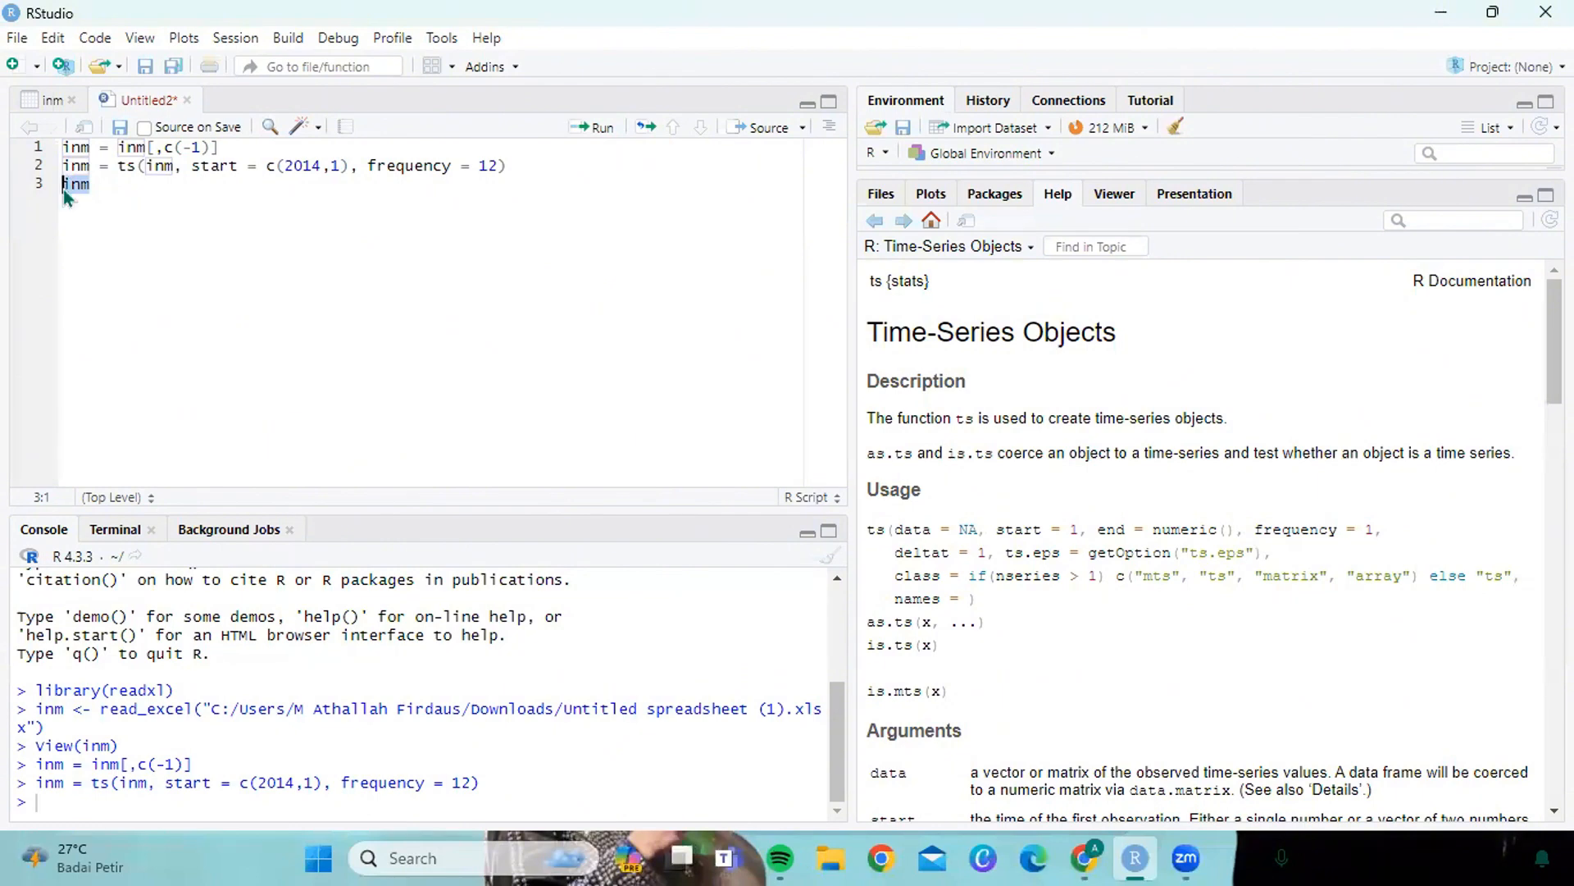
left_click(601, 128)
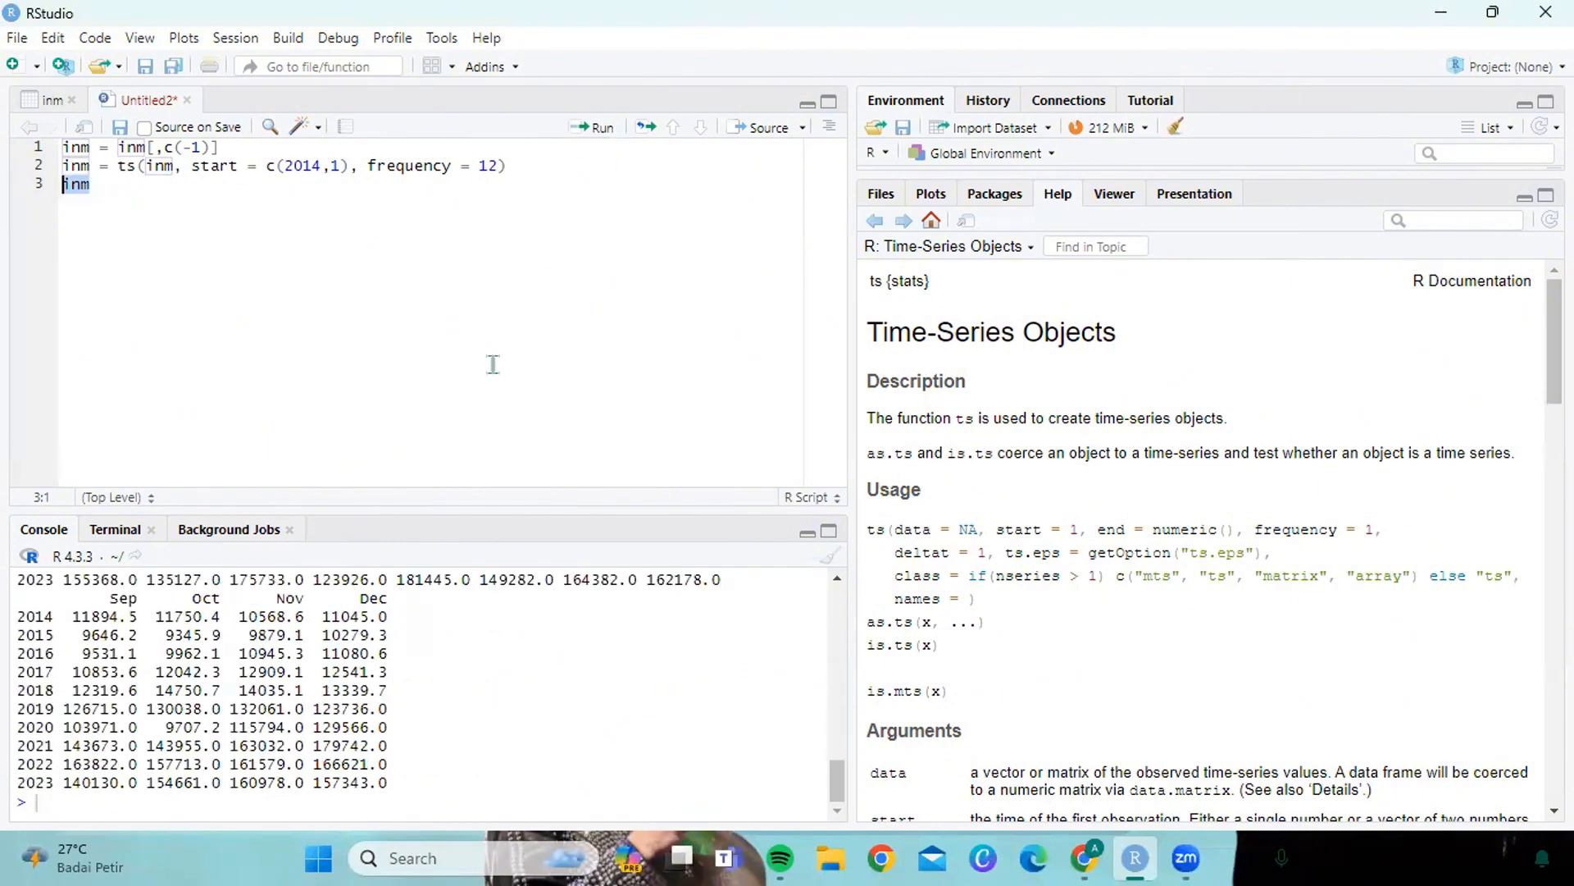
key("ctrl+Return")
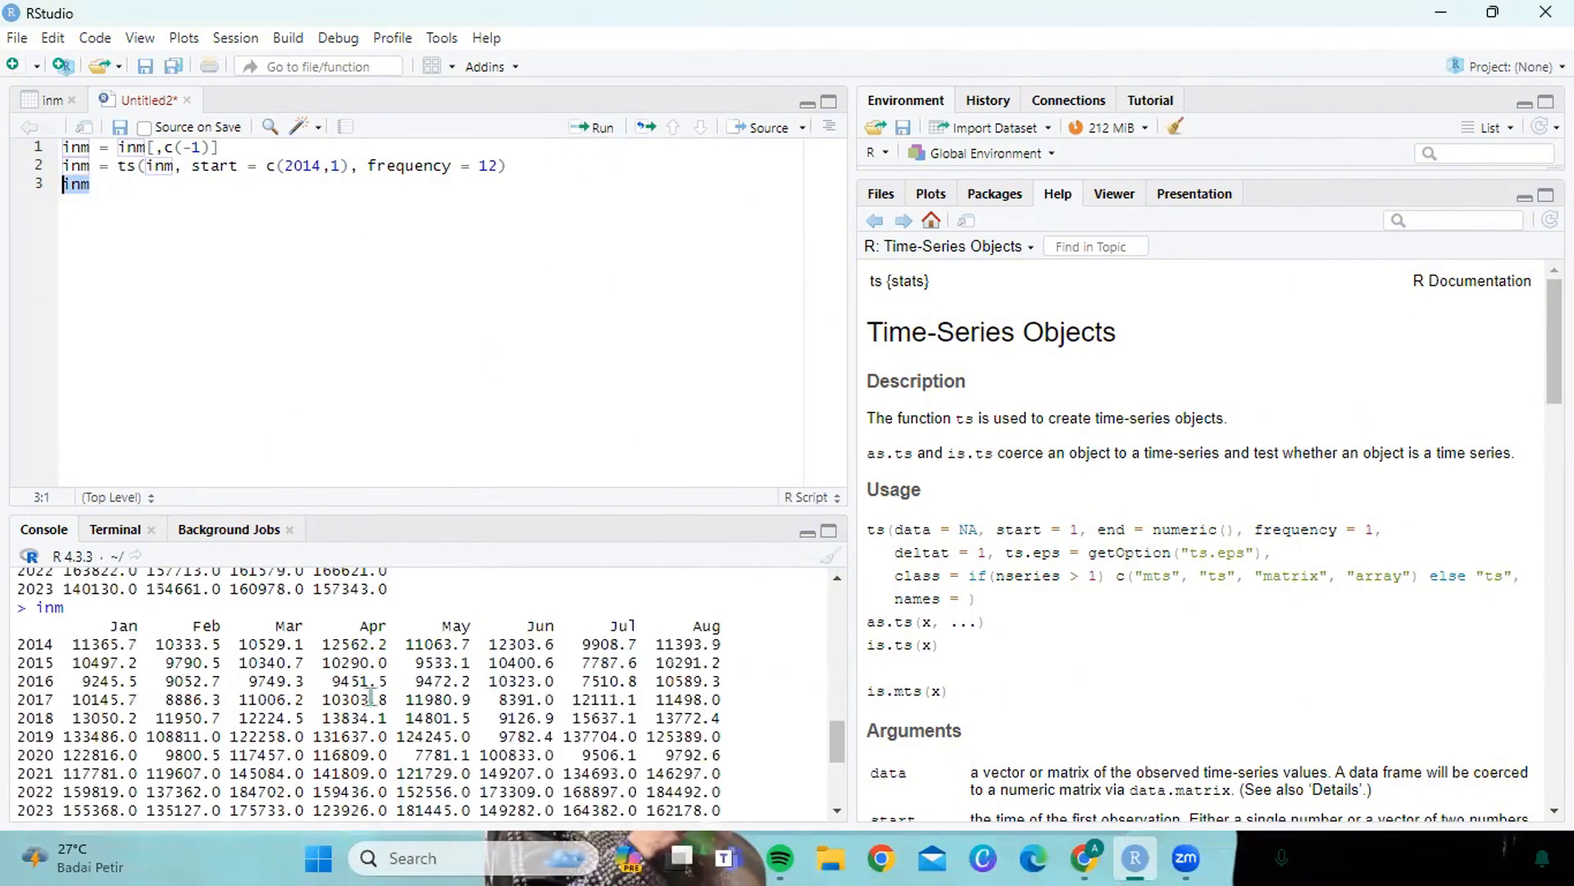
scroll(371, 697, "up", 4)
scroll(202, 697, "down", 4)
scroll(201, 690, "up", 4)
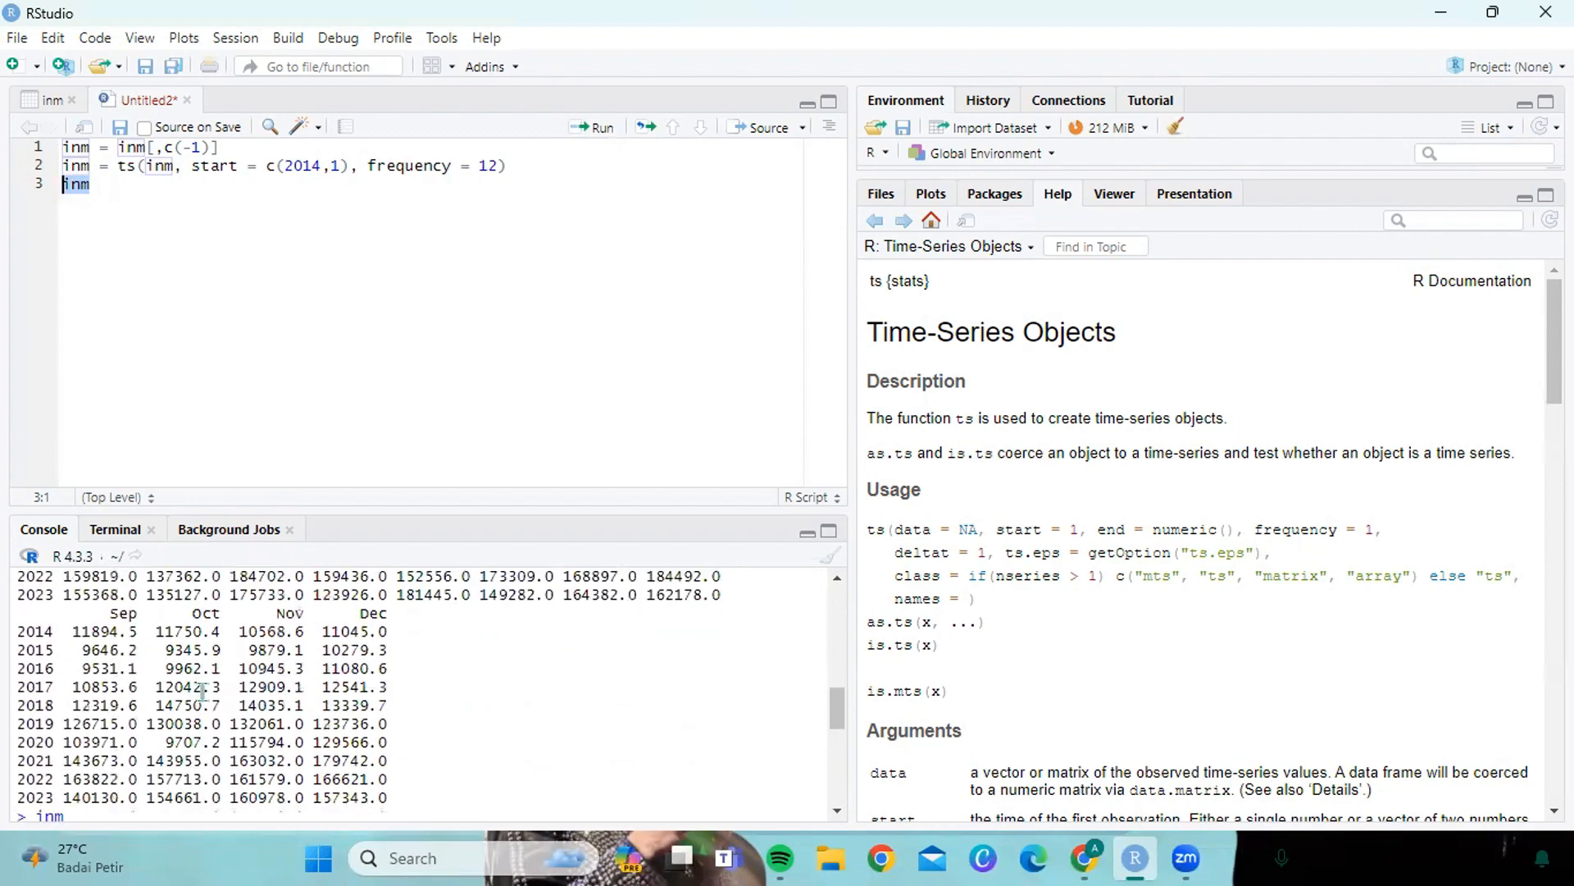
scroll(201, 690, "up", 15)
scroll(207, 656, "down", 20)
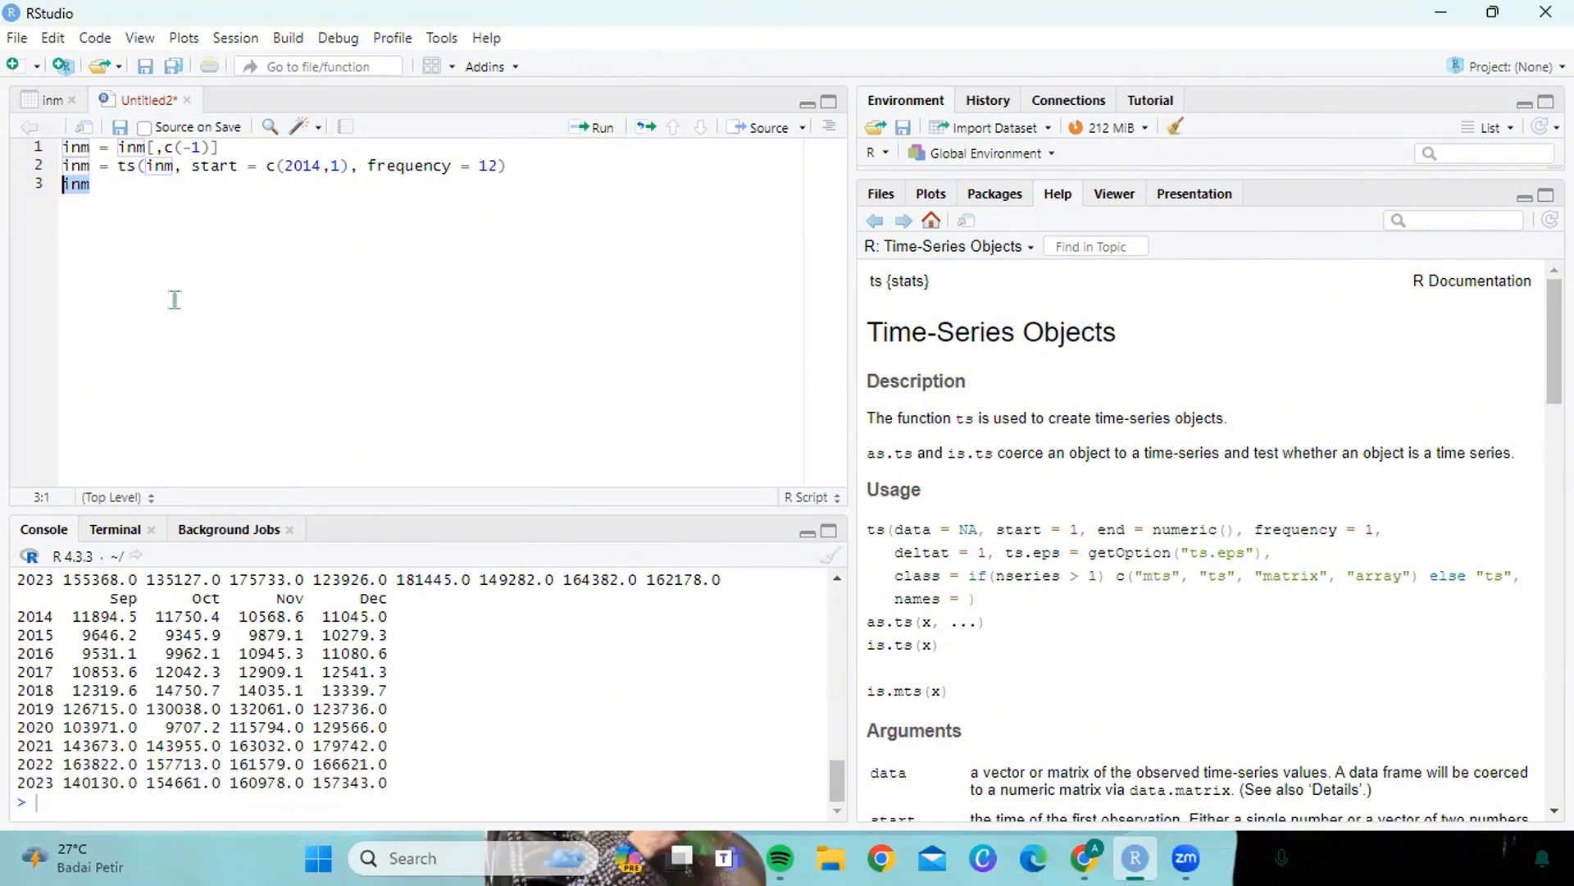
- Add two new lines to the script below the inm line
left_click(163, 187)
key("Return")
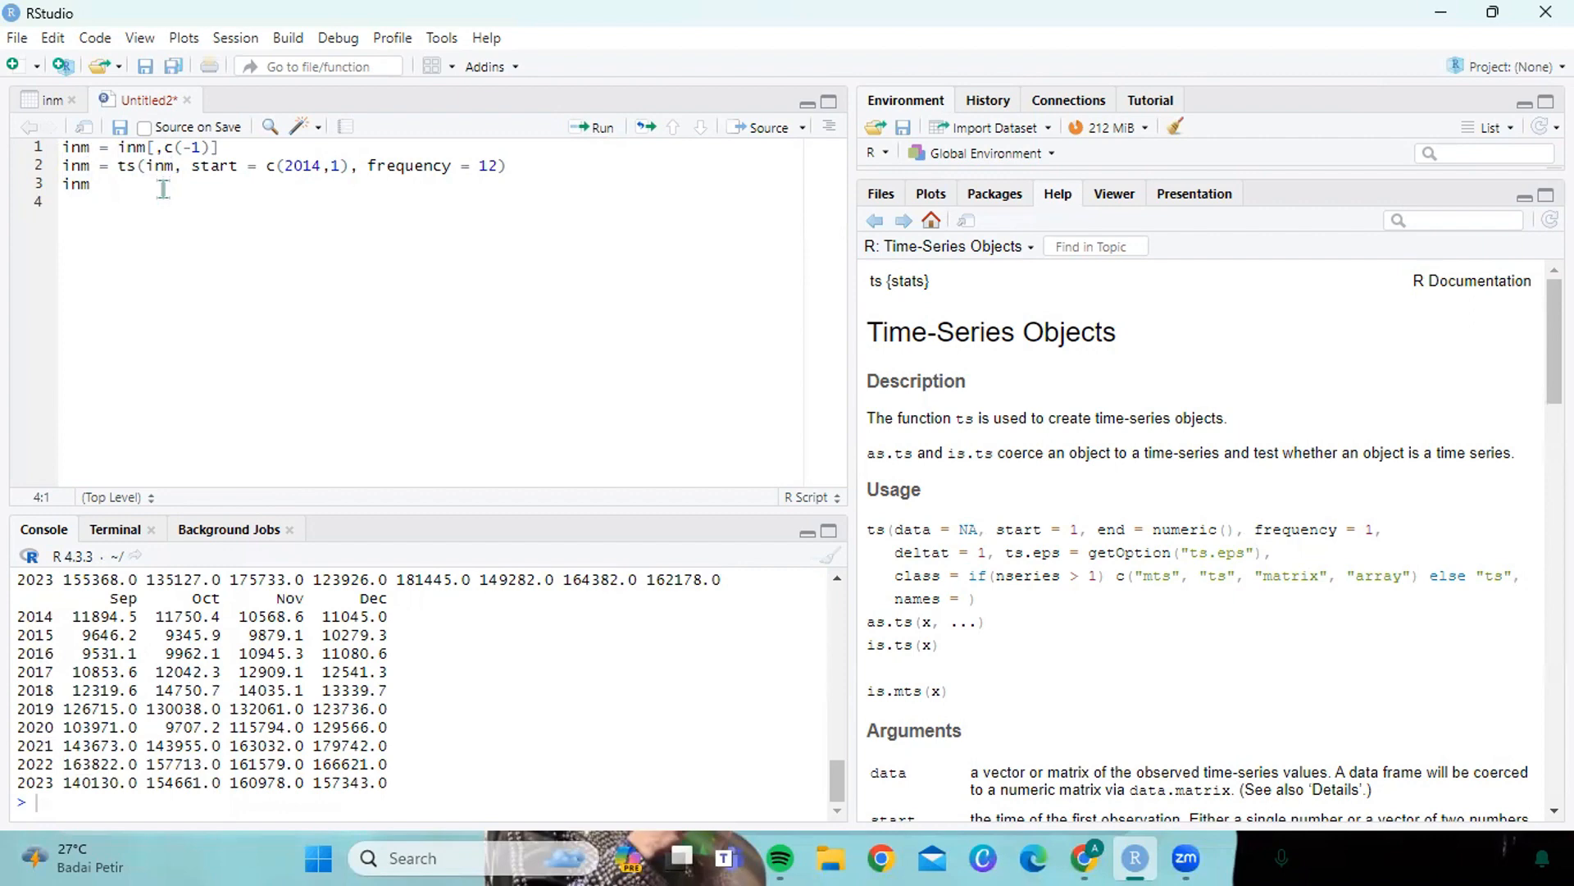
key("Return")
- Find the graphics package among the installed packages and open its help page for plot.default
left_click(994, 194)
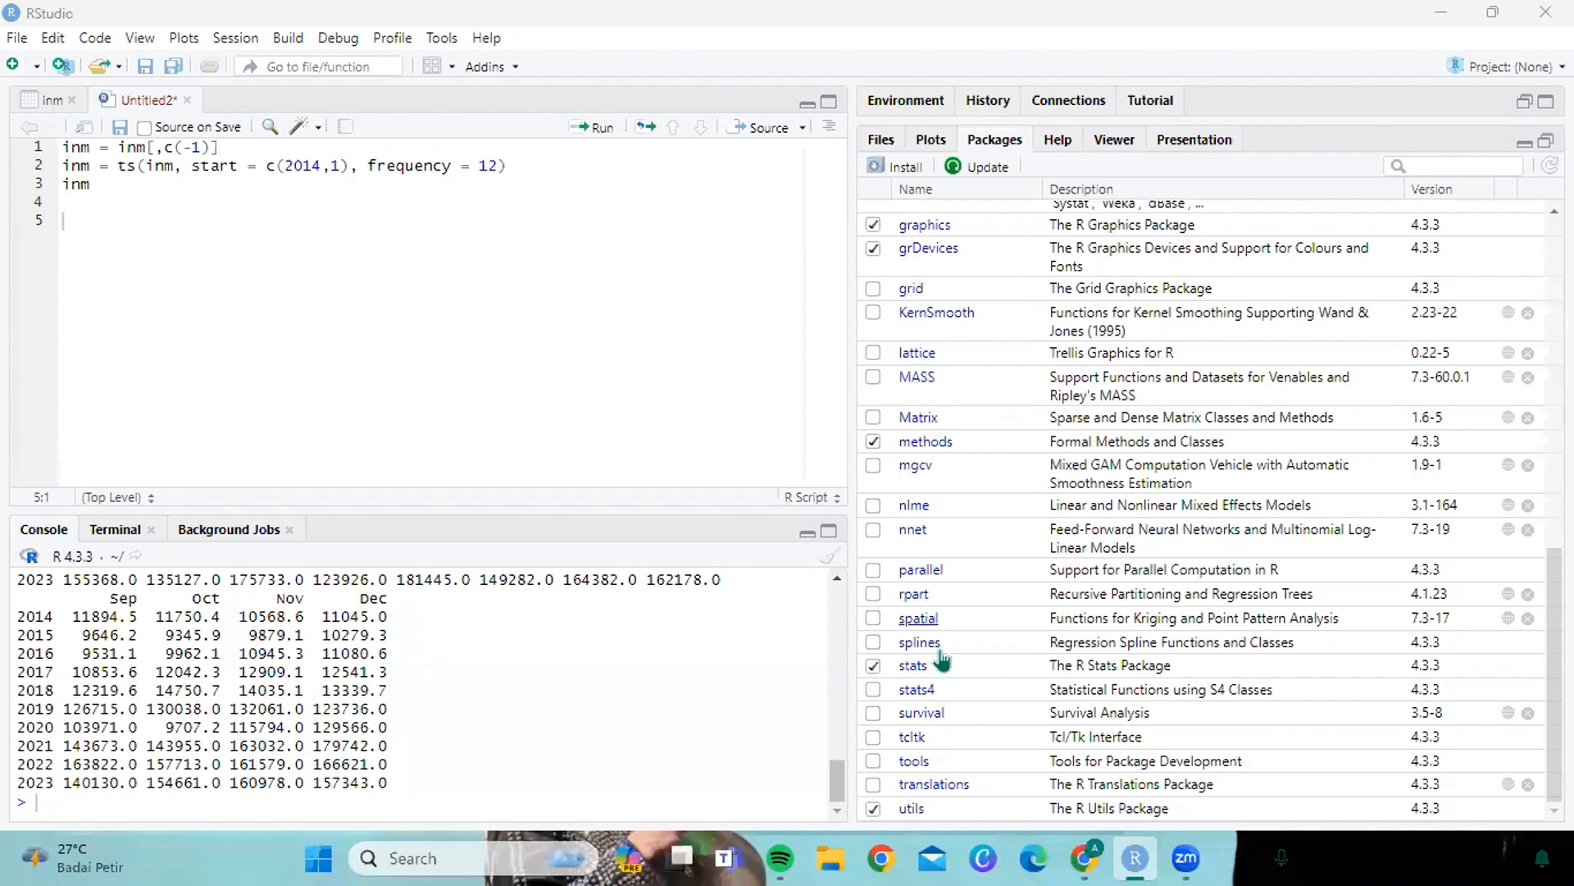
scroll(935, 648, "up", 5)
scroll(926, 410, "up", 4)
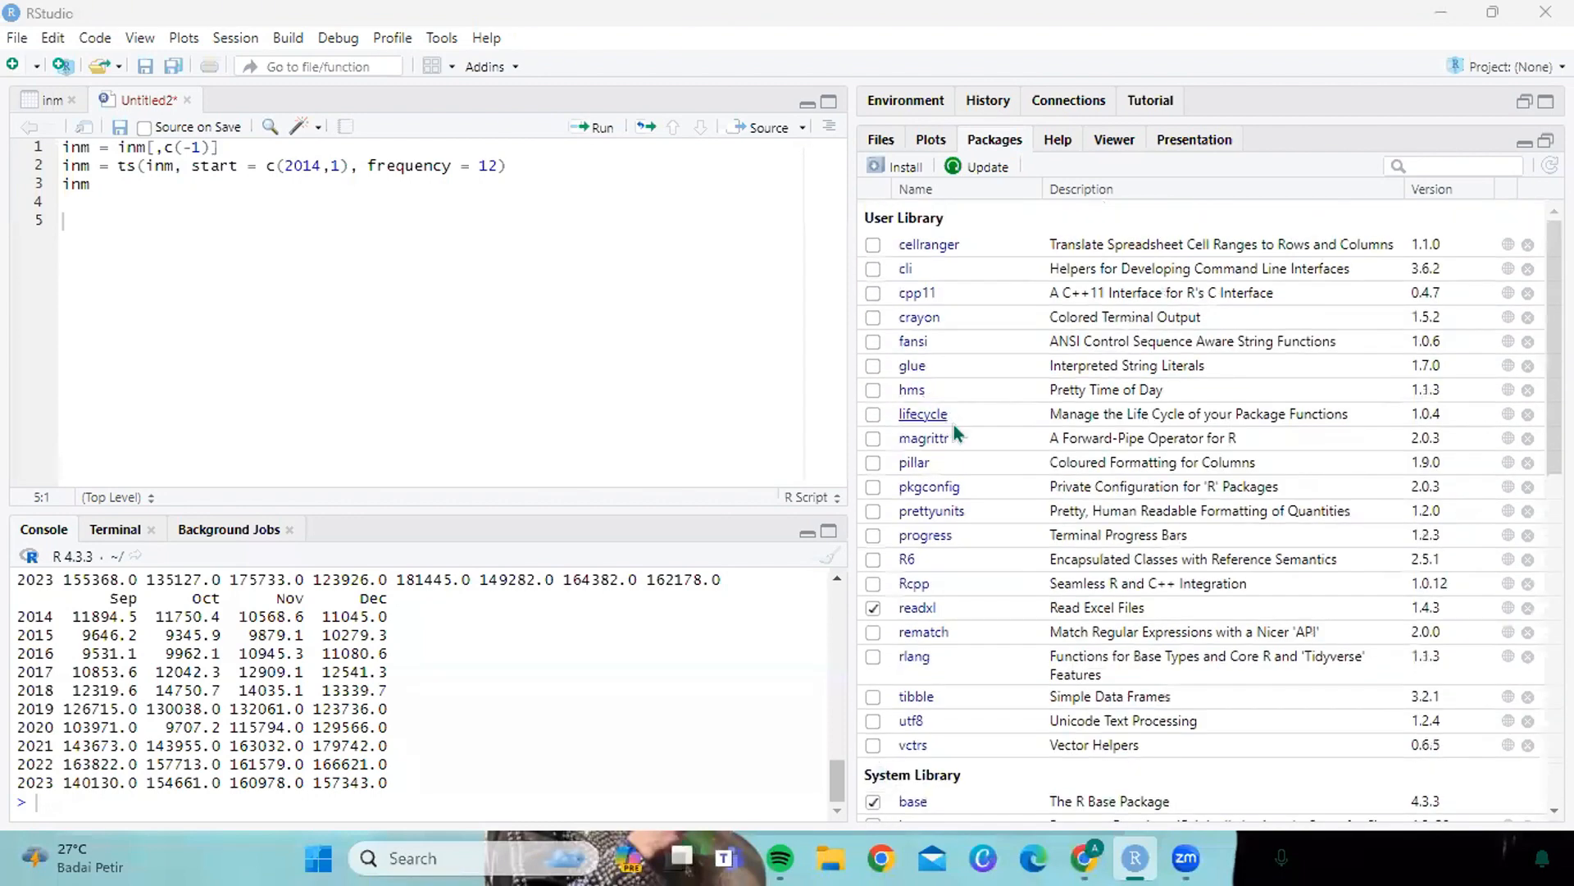
scroll(935, 492, "down", 3)
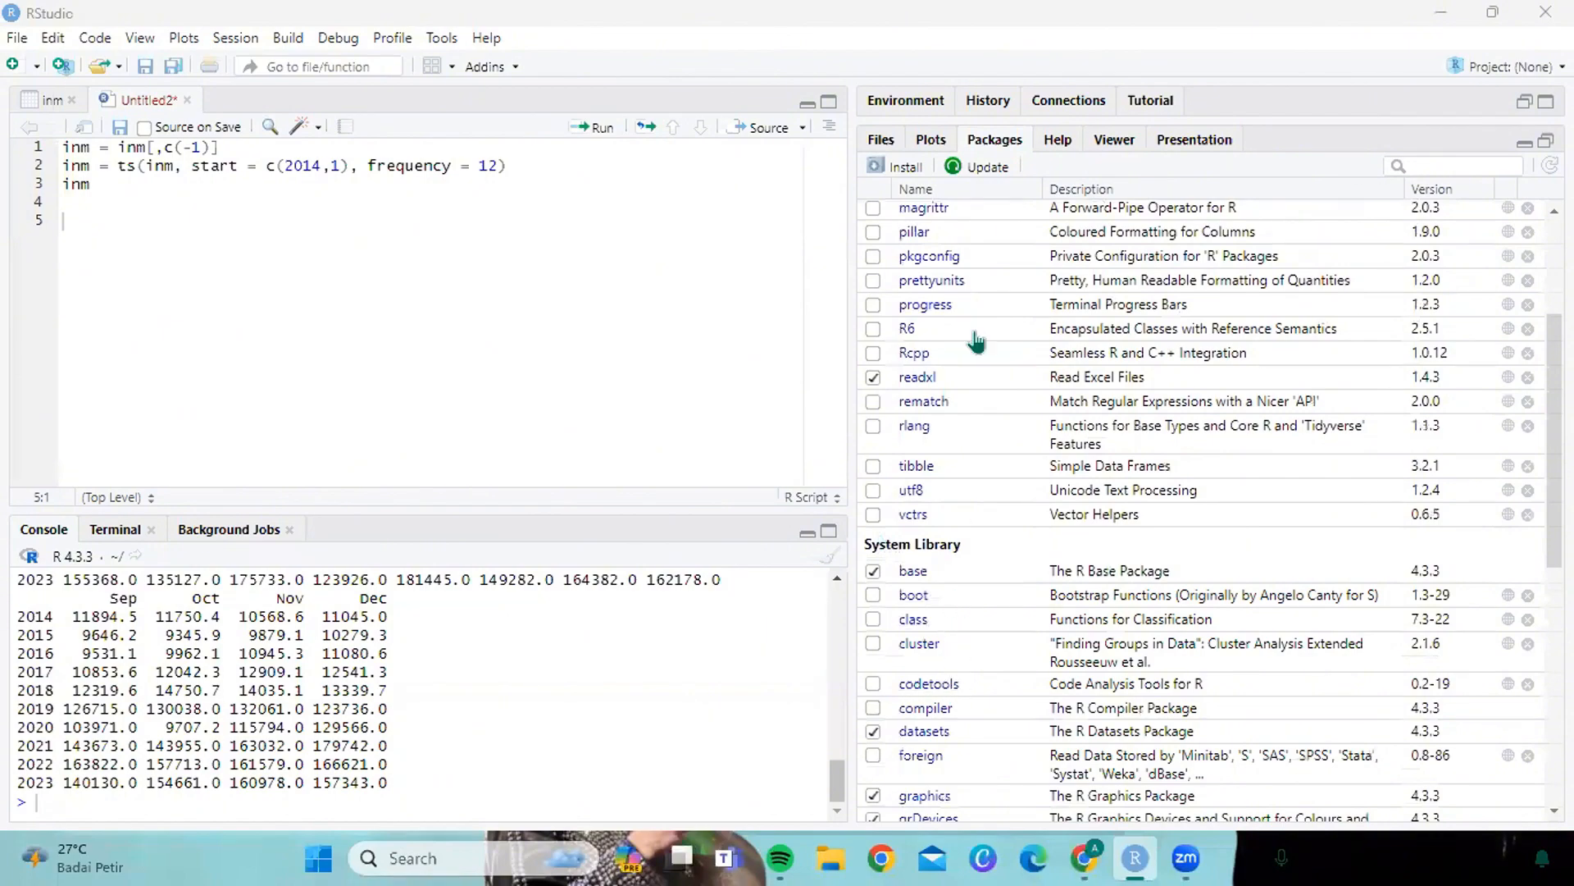
scroll(974, 332, "up", 2)
scroll(974, 332, "down", 7)
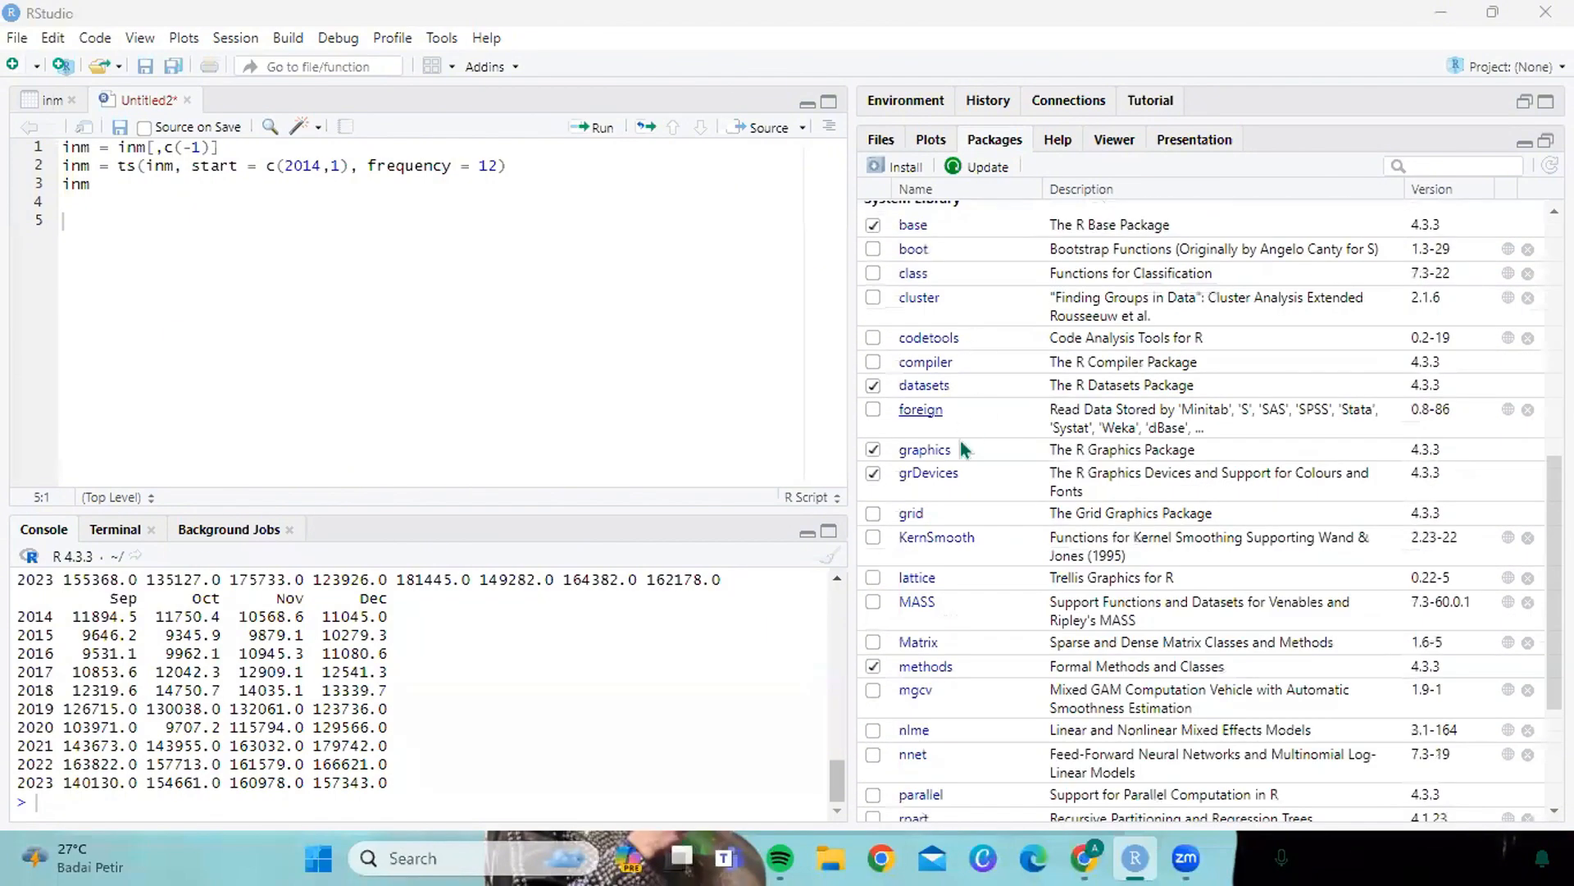
left_click(925, 450)
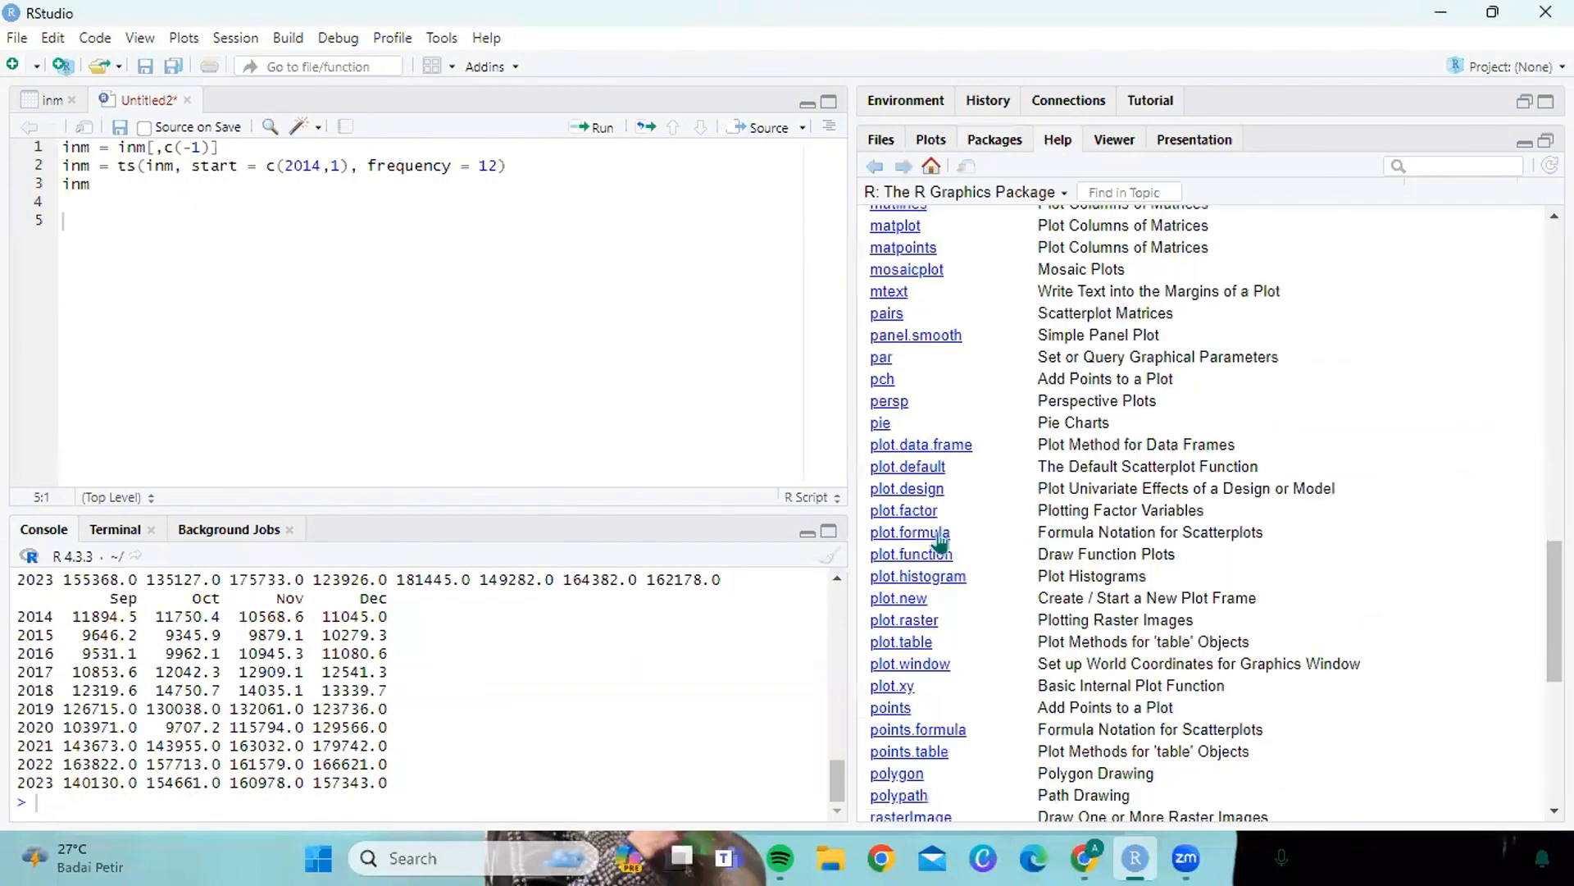
left_click(924, 474)
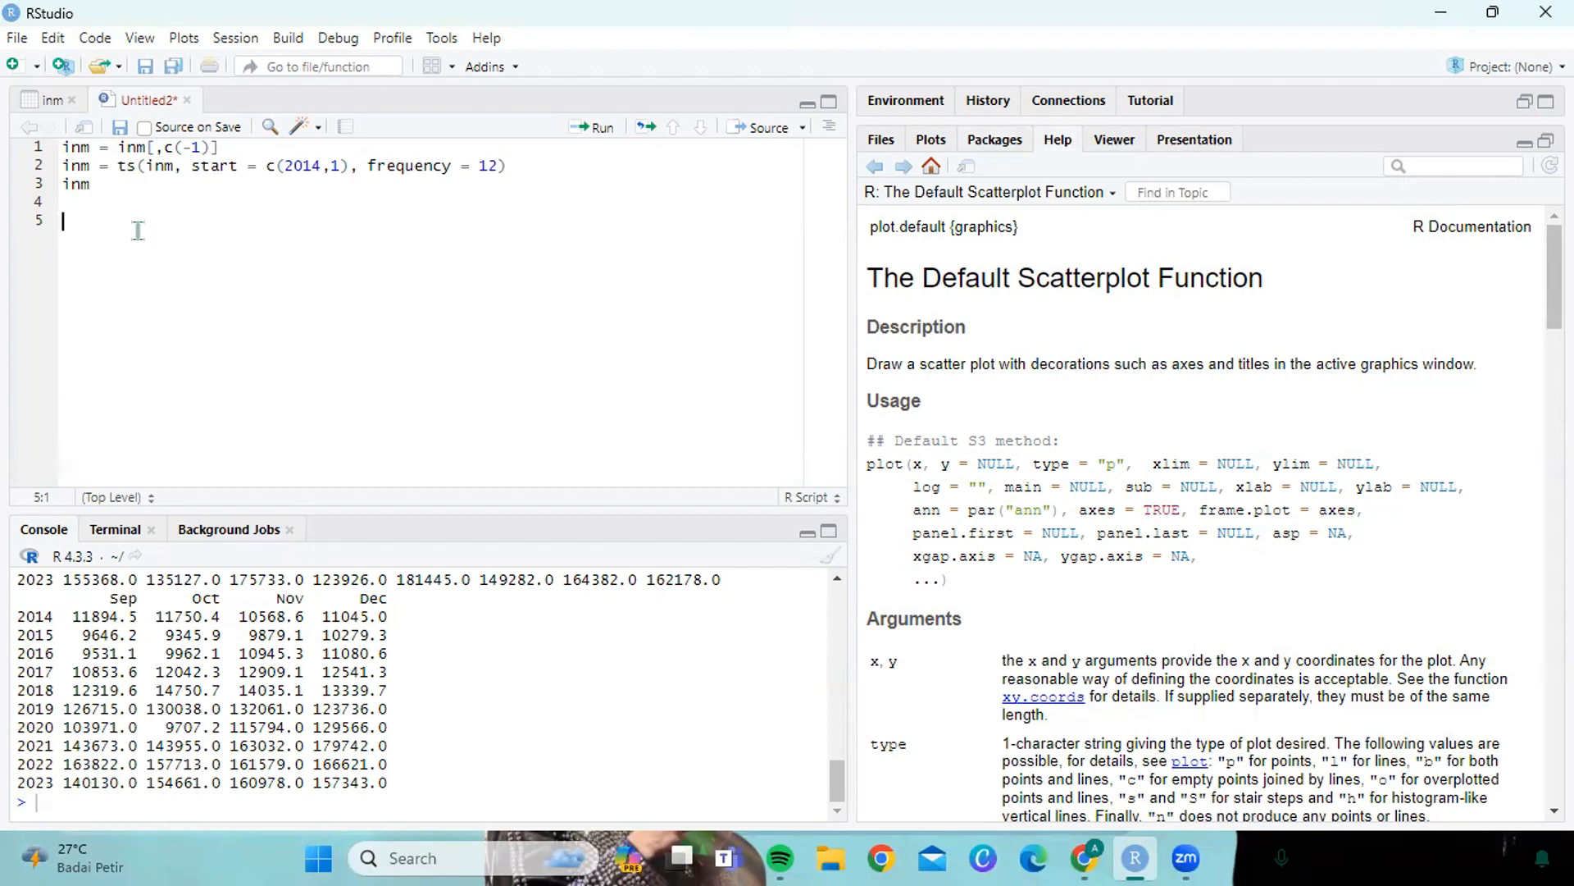
- Write plot(inm,main="impor non migas indonesia") on line 5 of the script and run it to draw the series
type("plot")
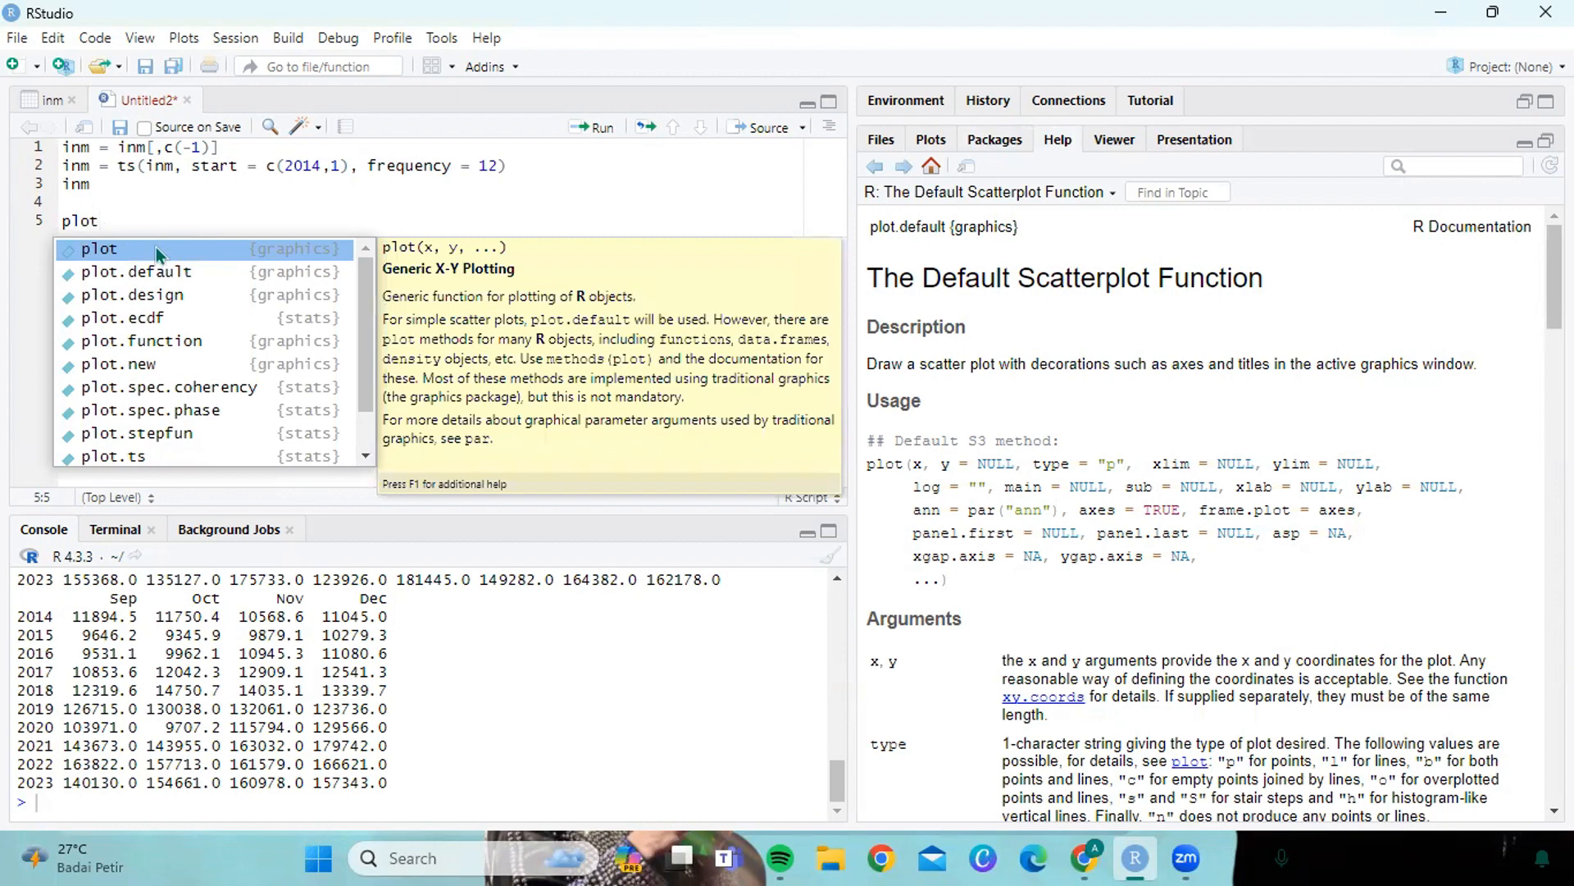
left_click(157, 251)
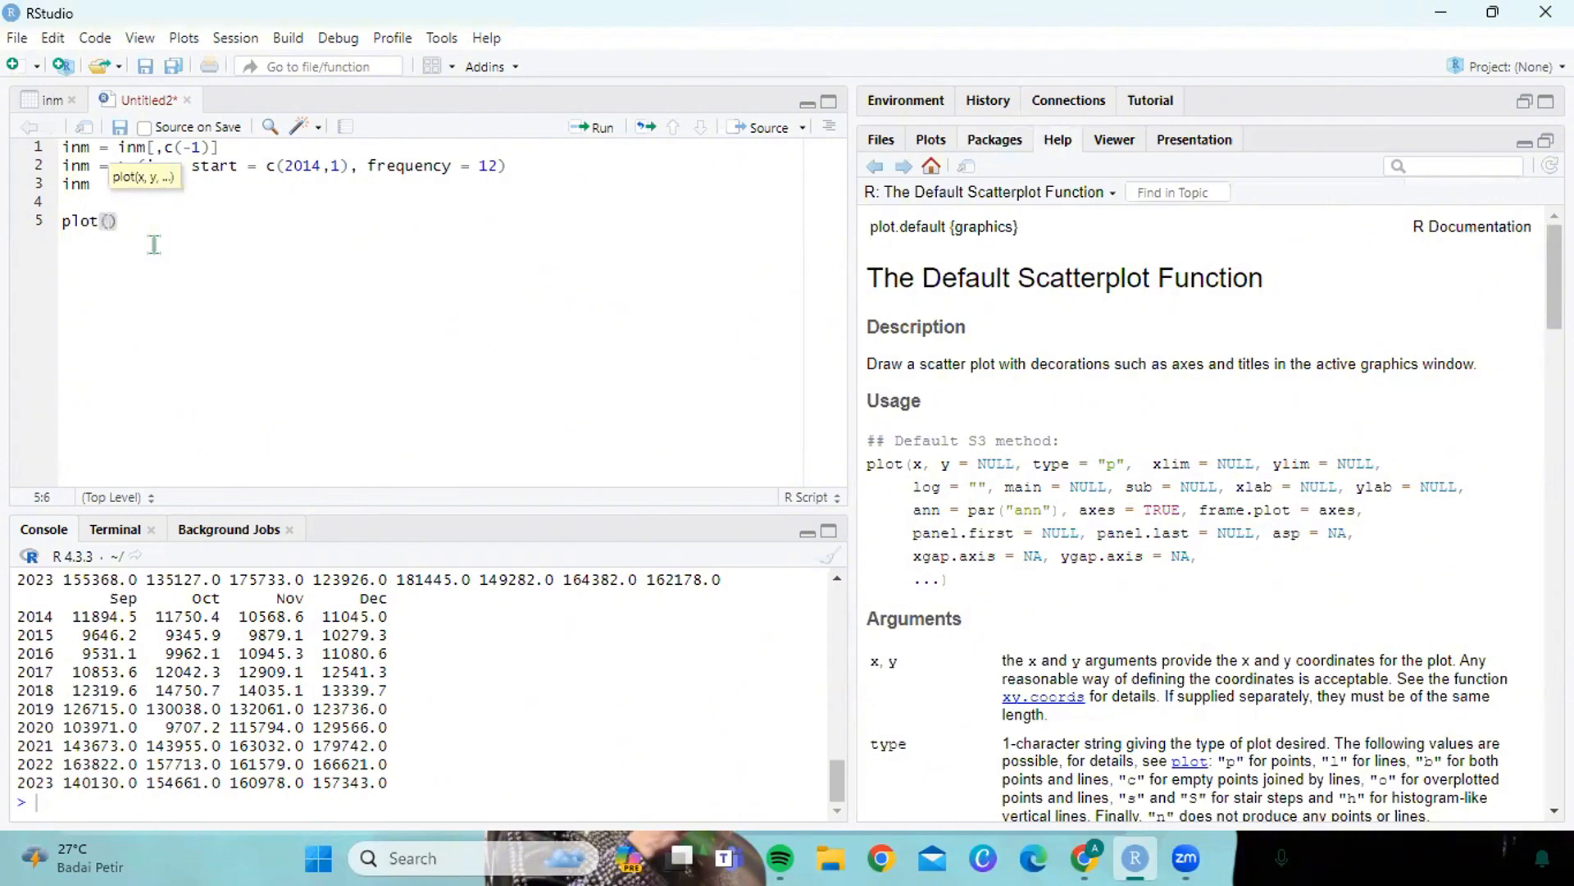
type("inm,main")
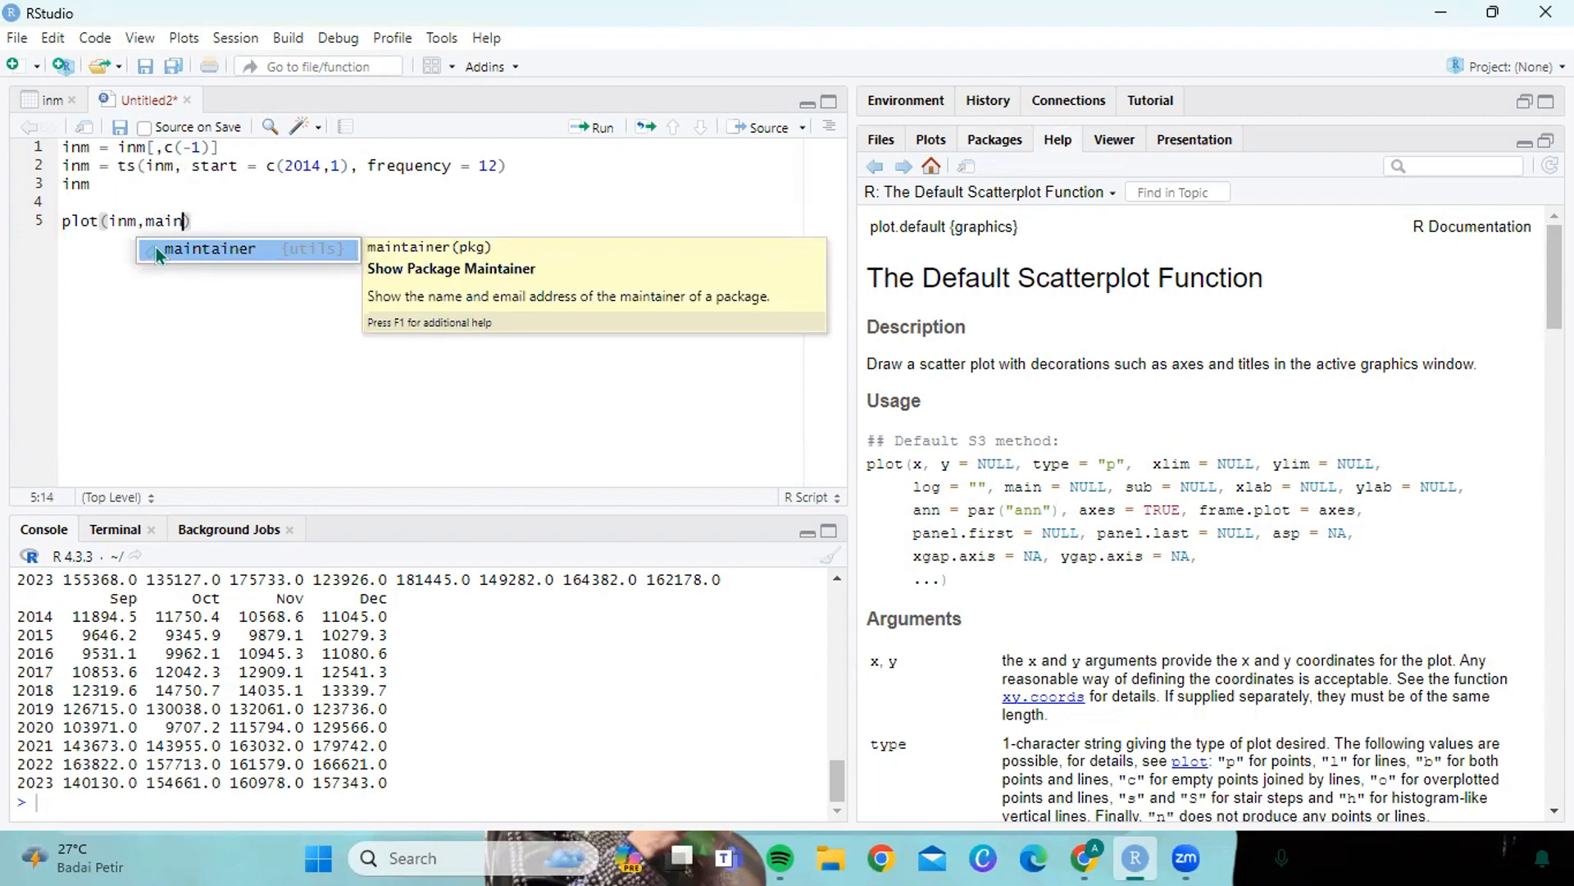
type("=")
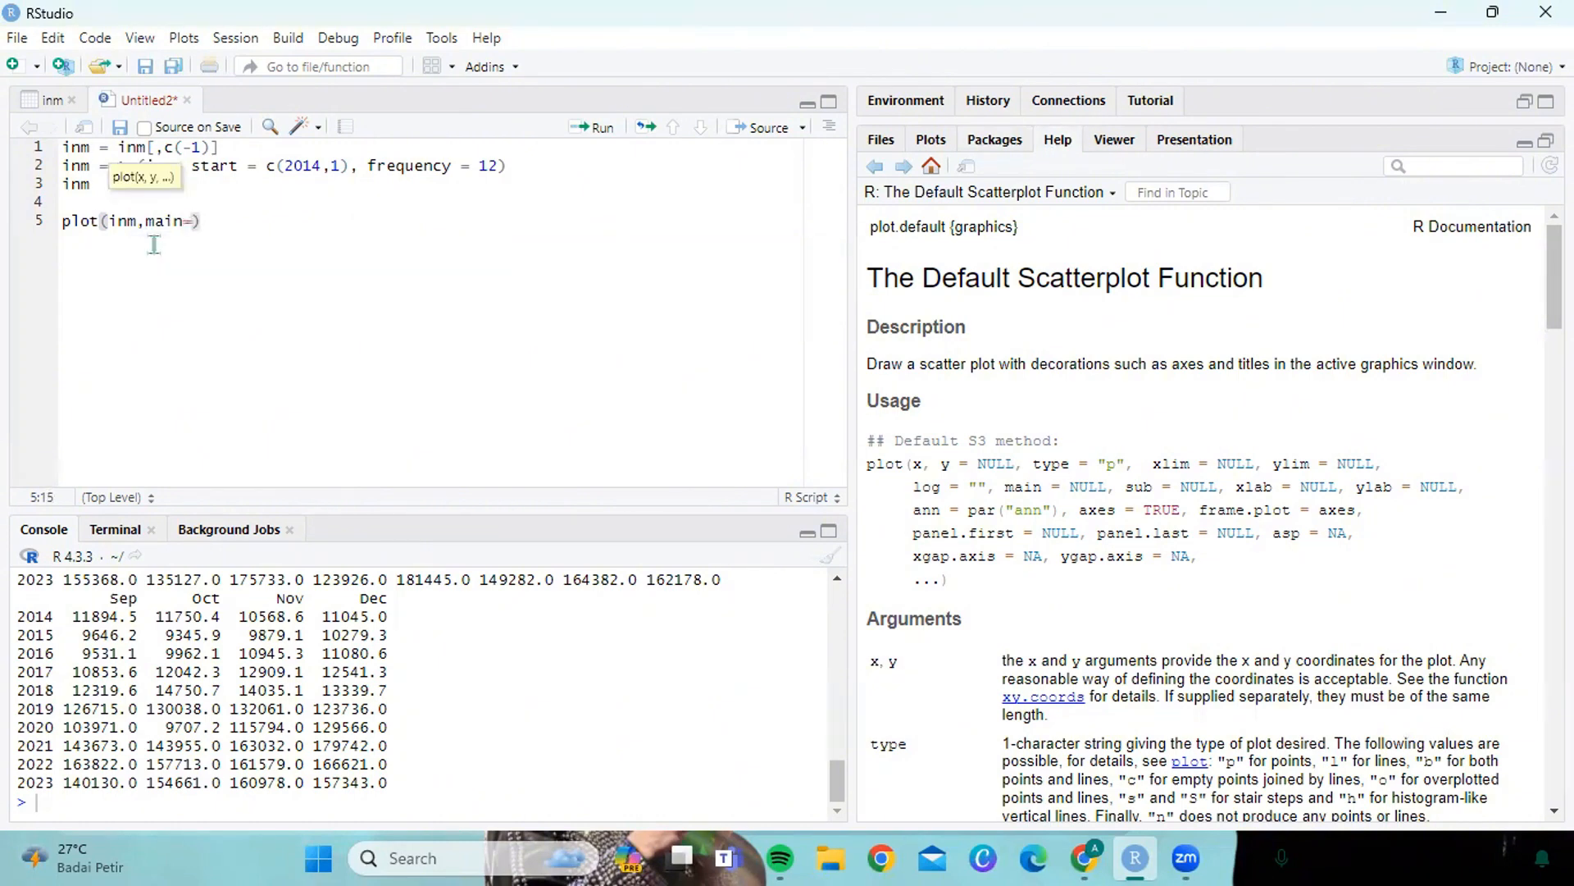
type("\"impor non miga")
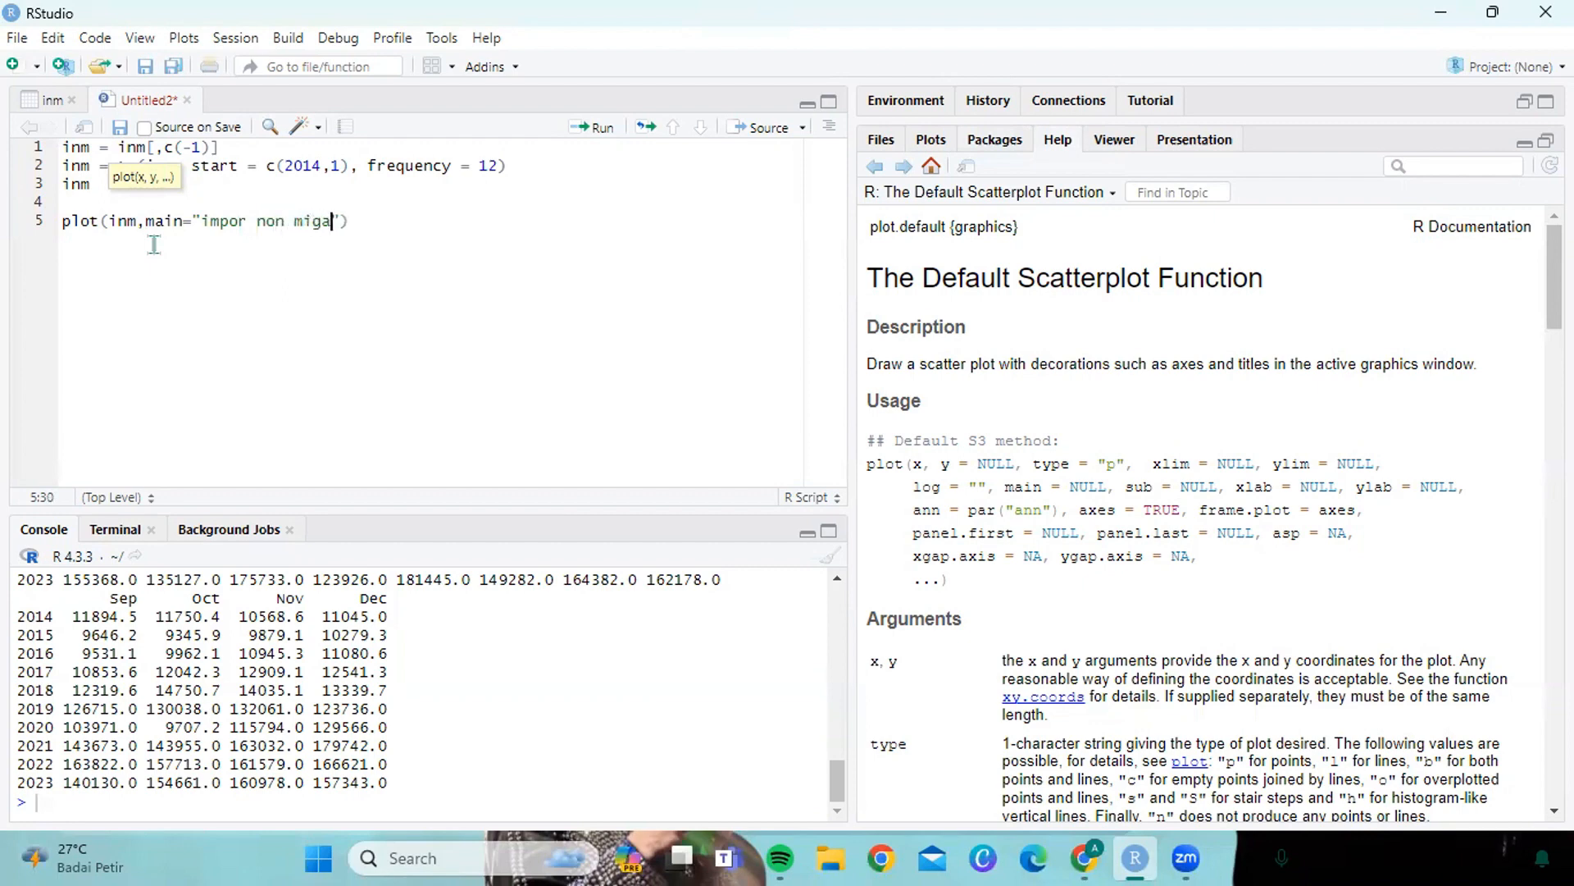
type("s indonesia")
left_click_drag(450, 221, 65, 219)
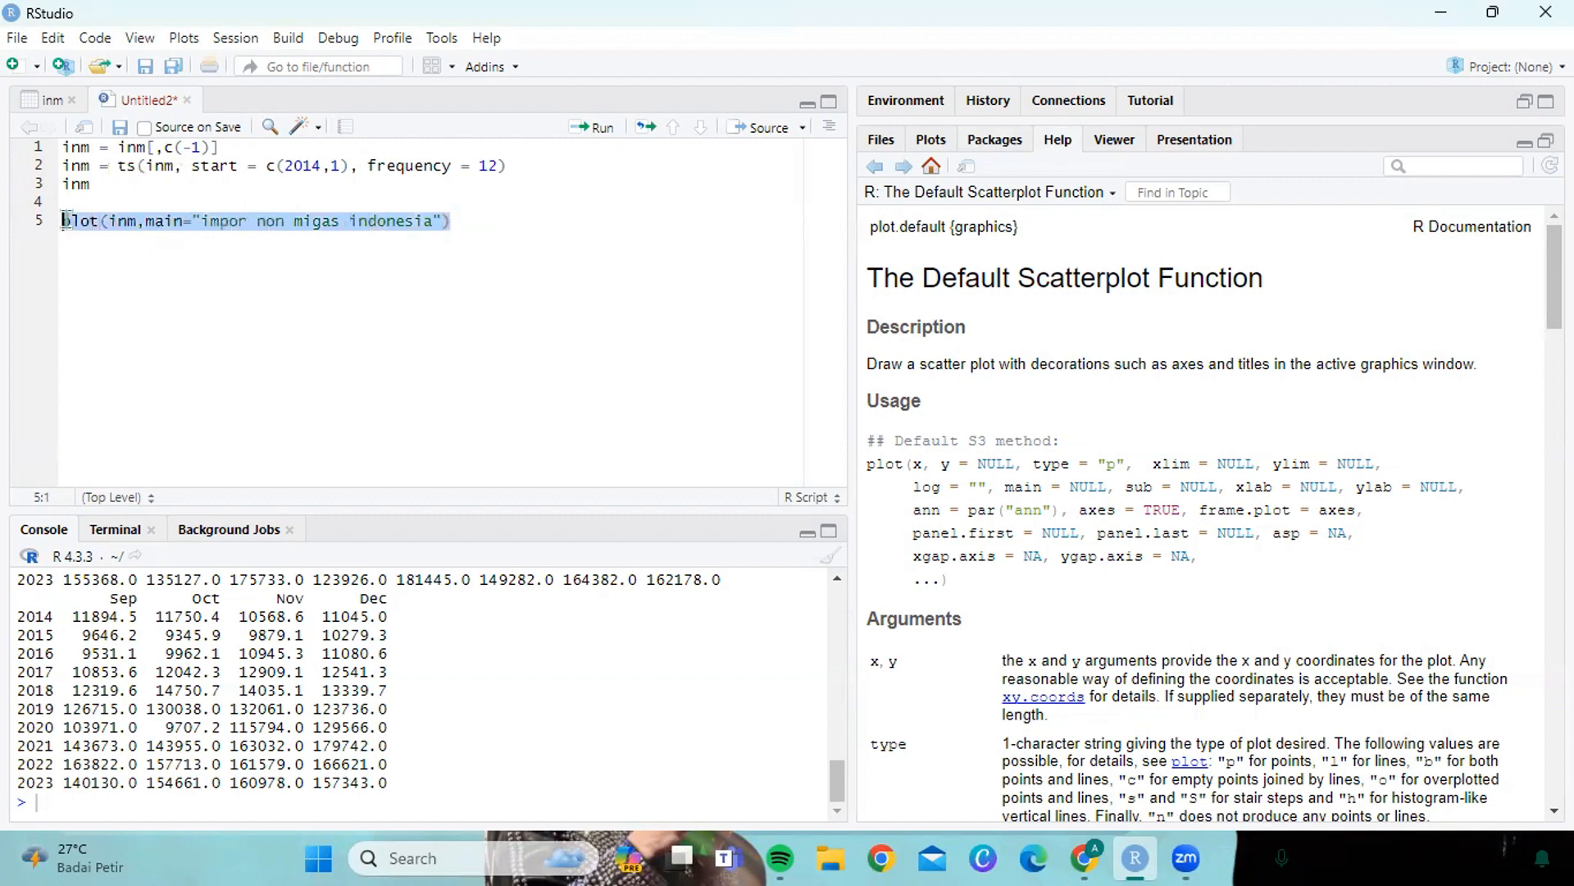
left_click(575, 135)
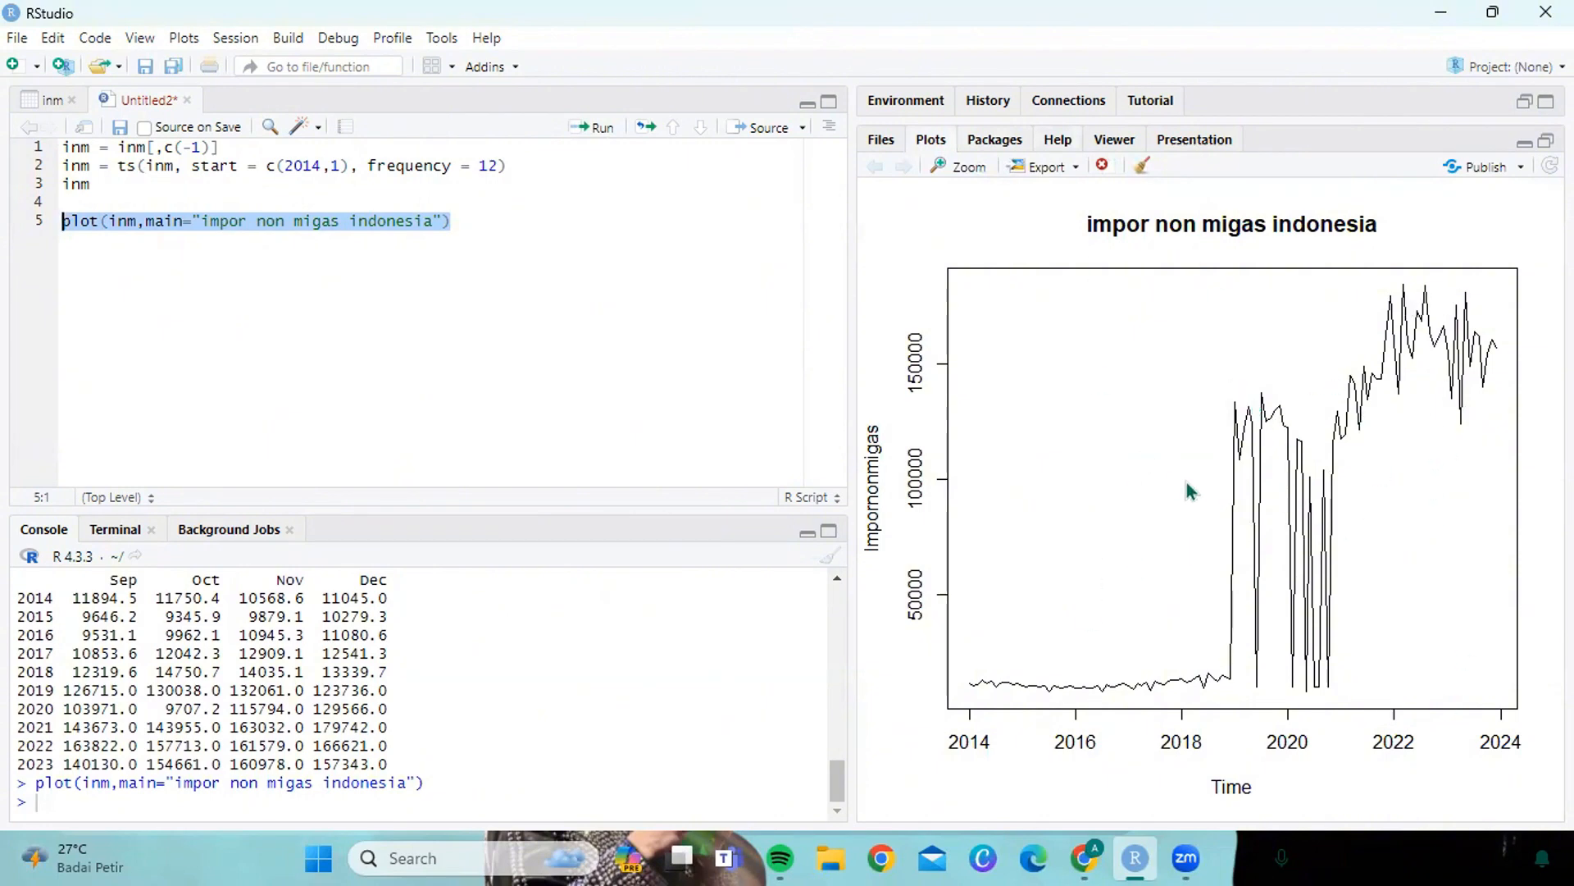
left_click(534, 228)
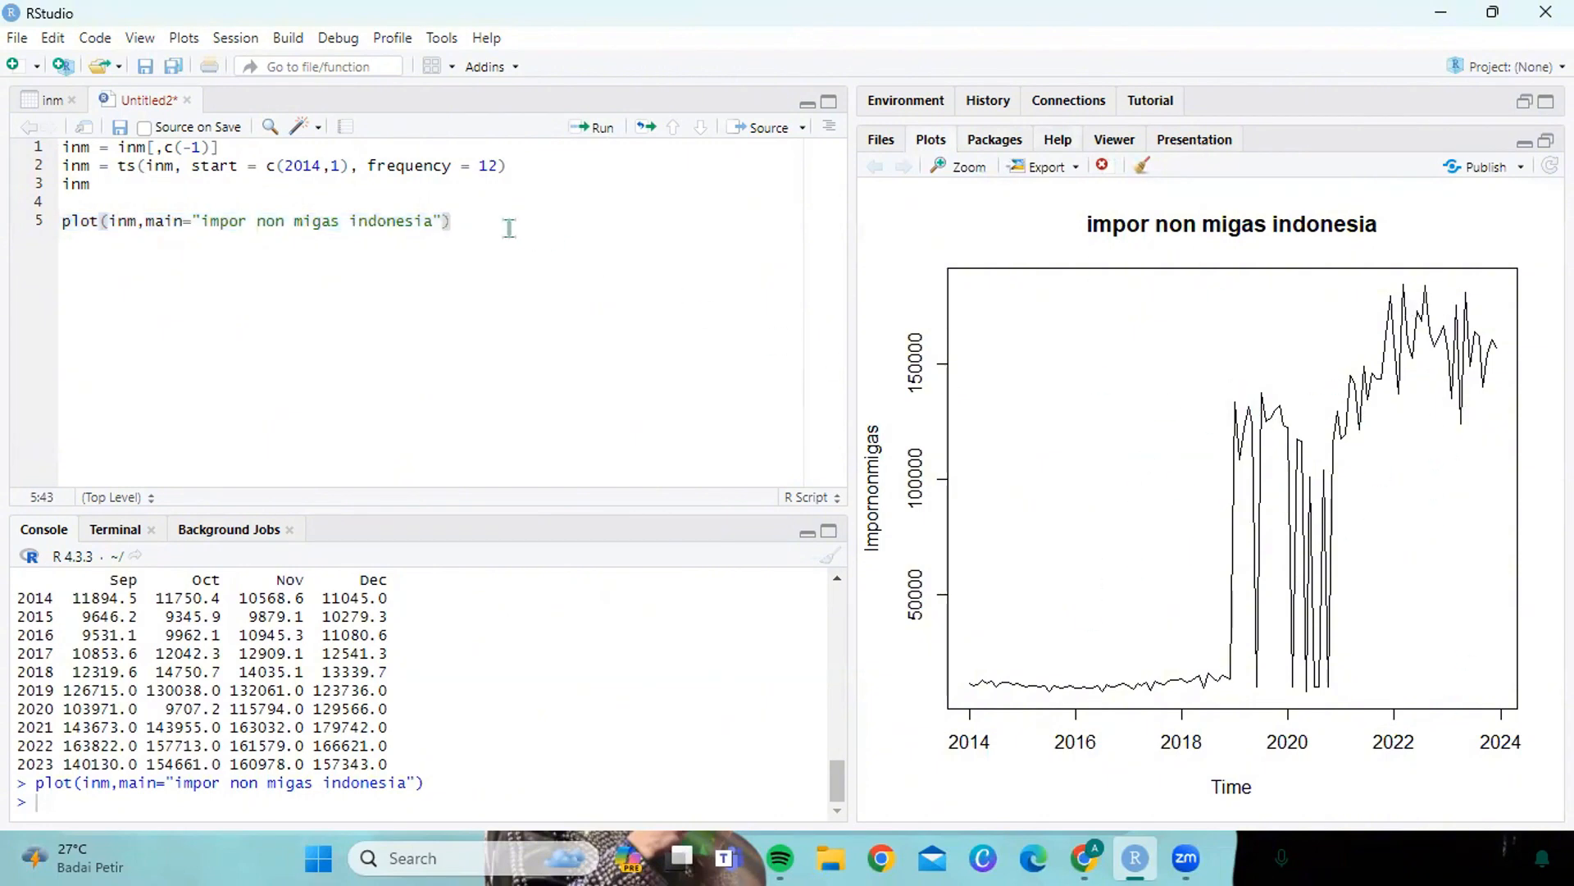
- Add two new lines below the plot call in the script and install the aTSA package from CRAN with its dependencies
key("Return")
key("Return")
left_click(994, 141)
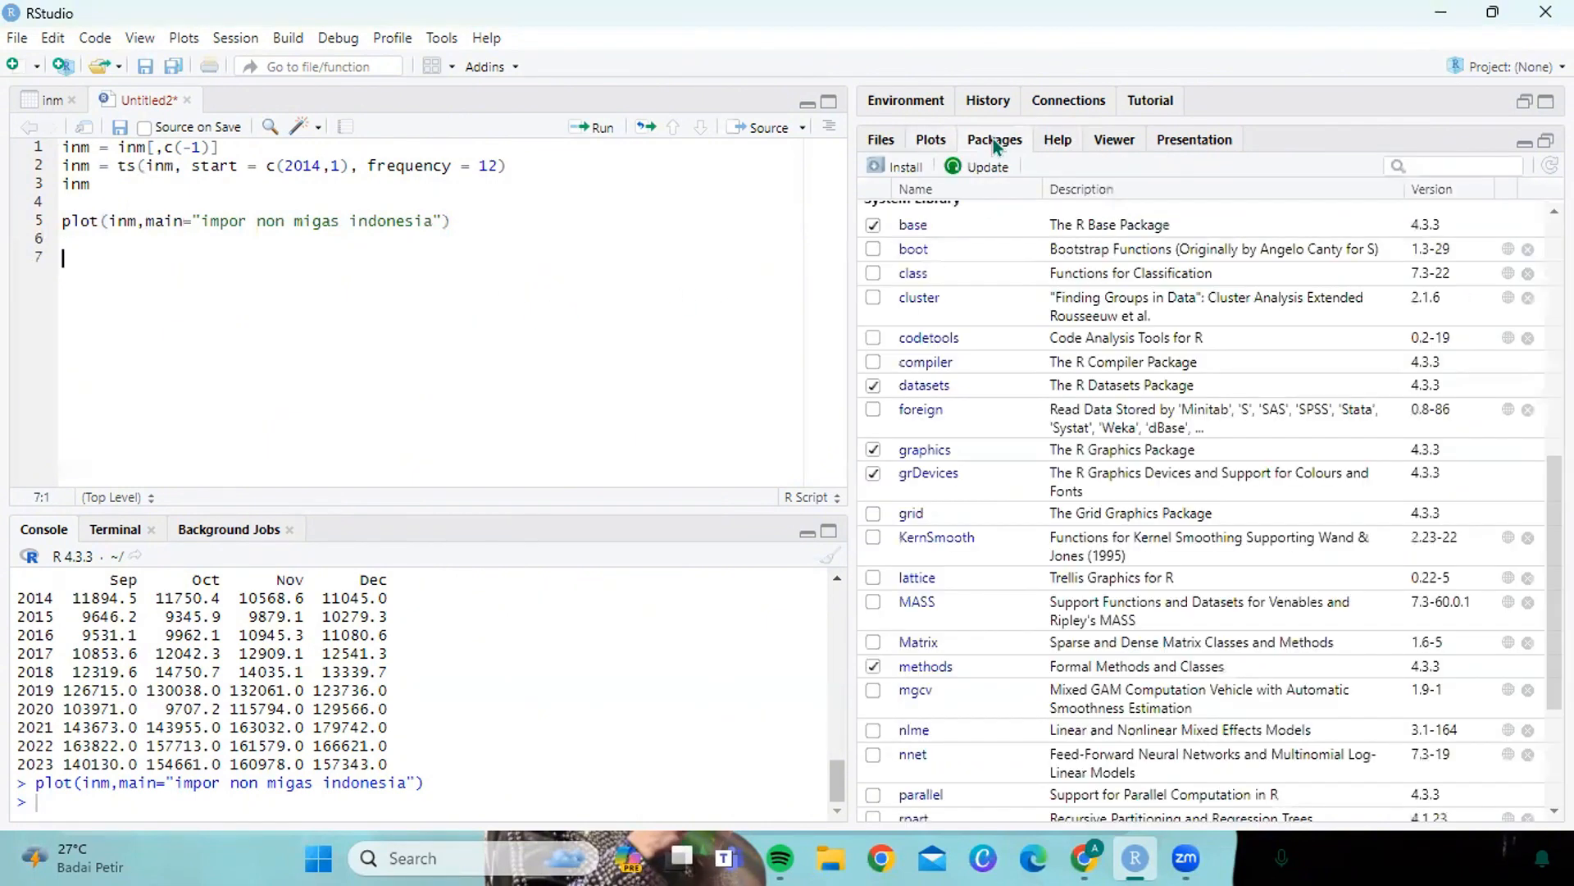
left_click(922, 168)
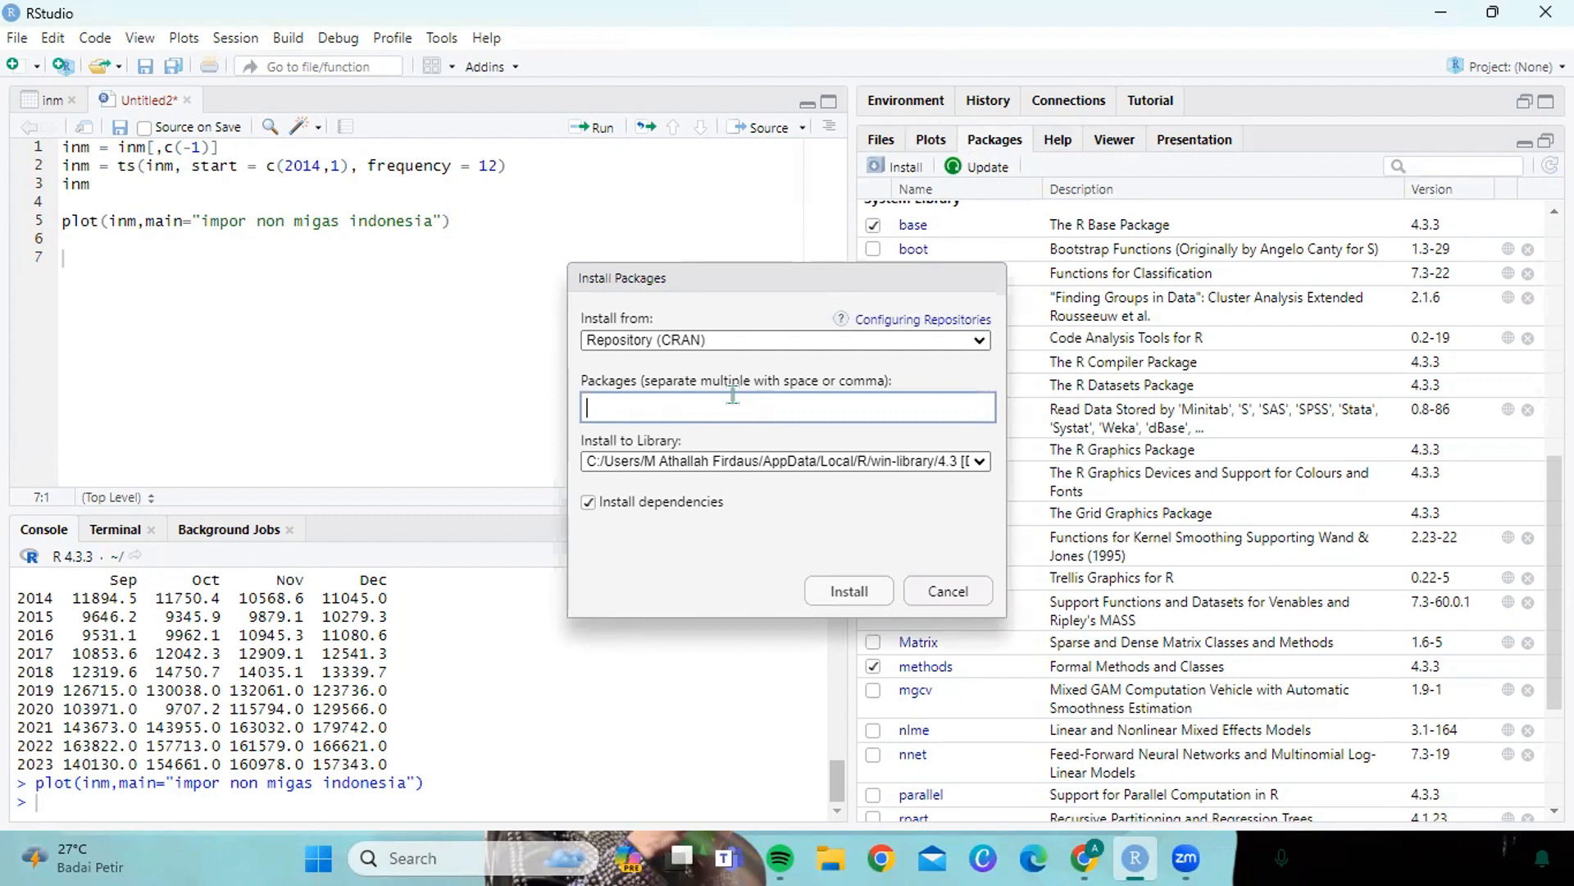
type("a")
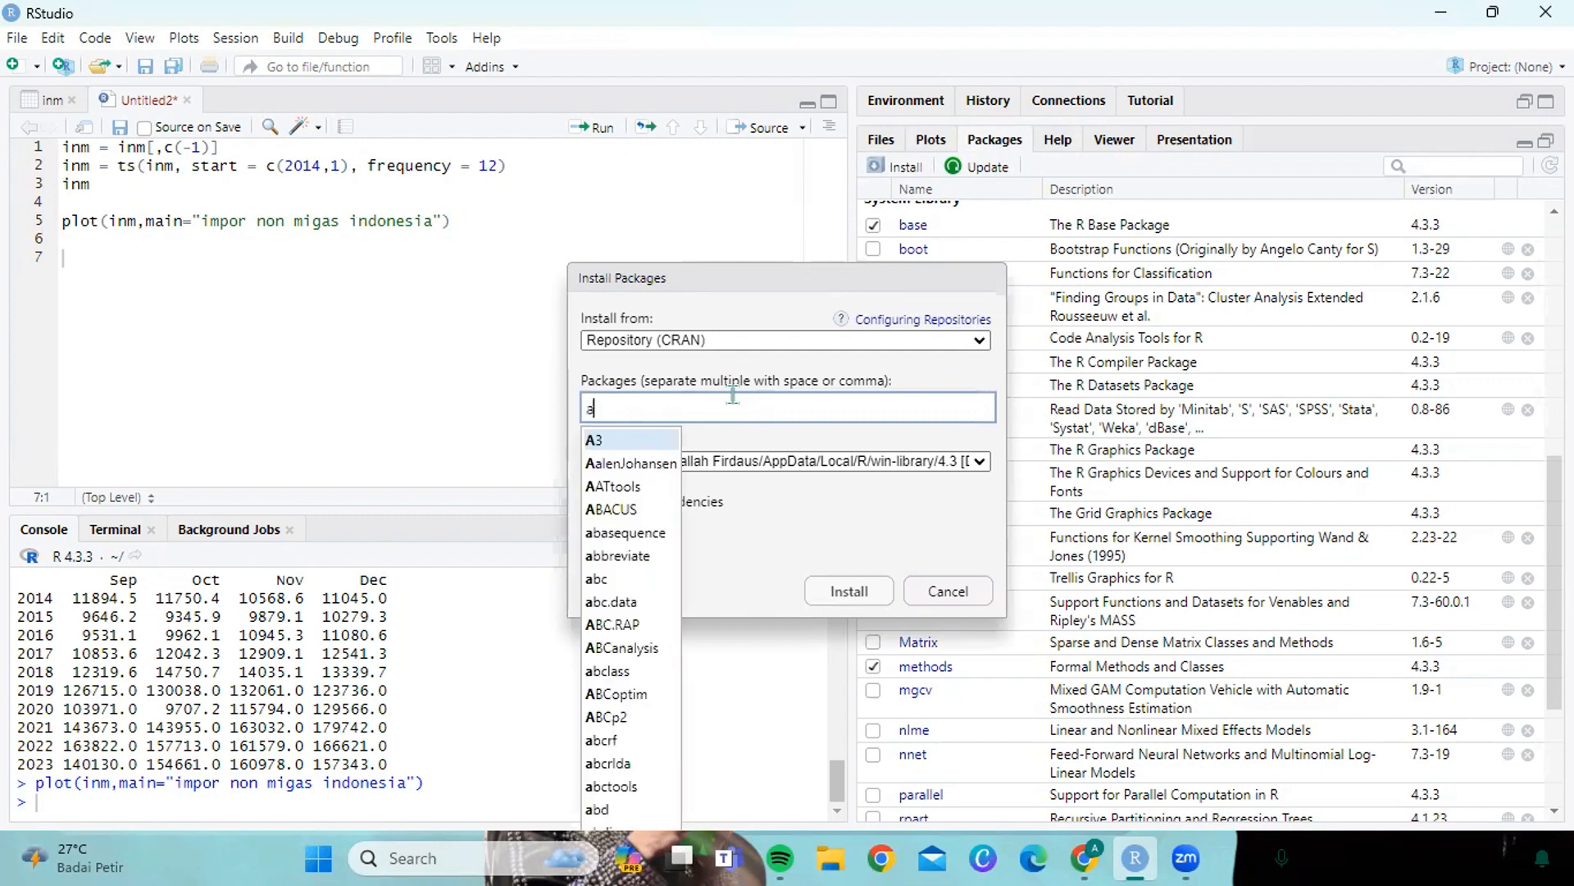
type("TSA")
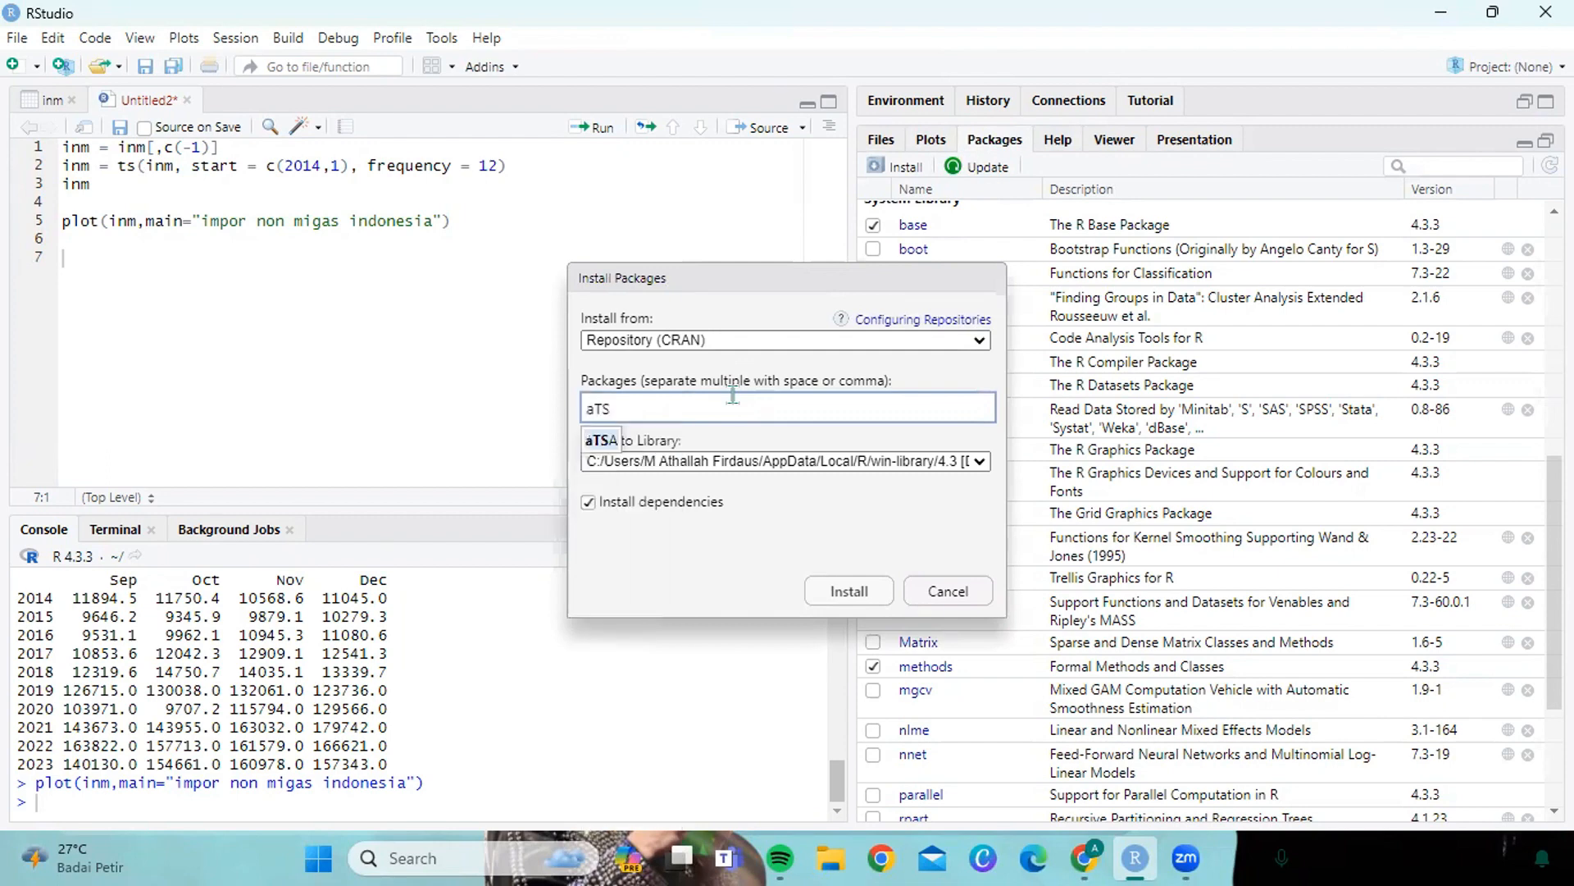
left_click(601, 440)
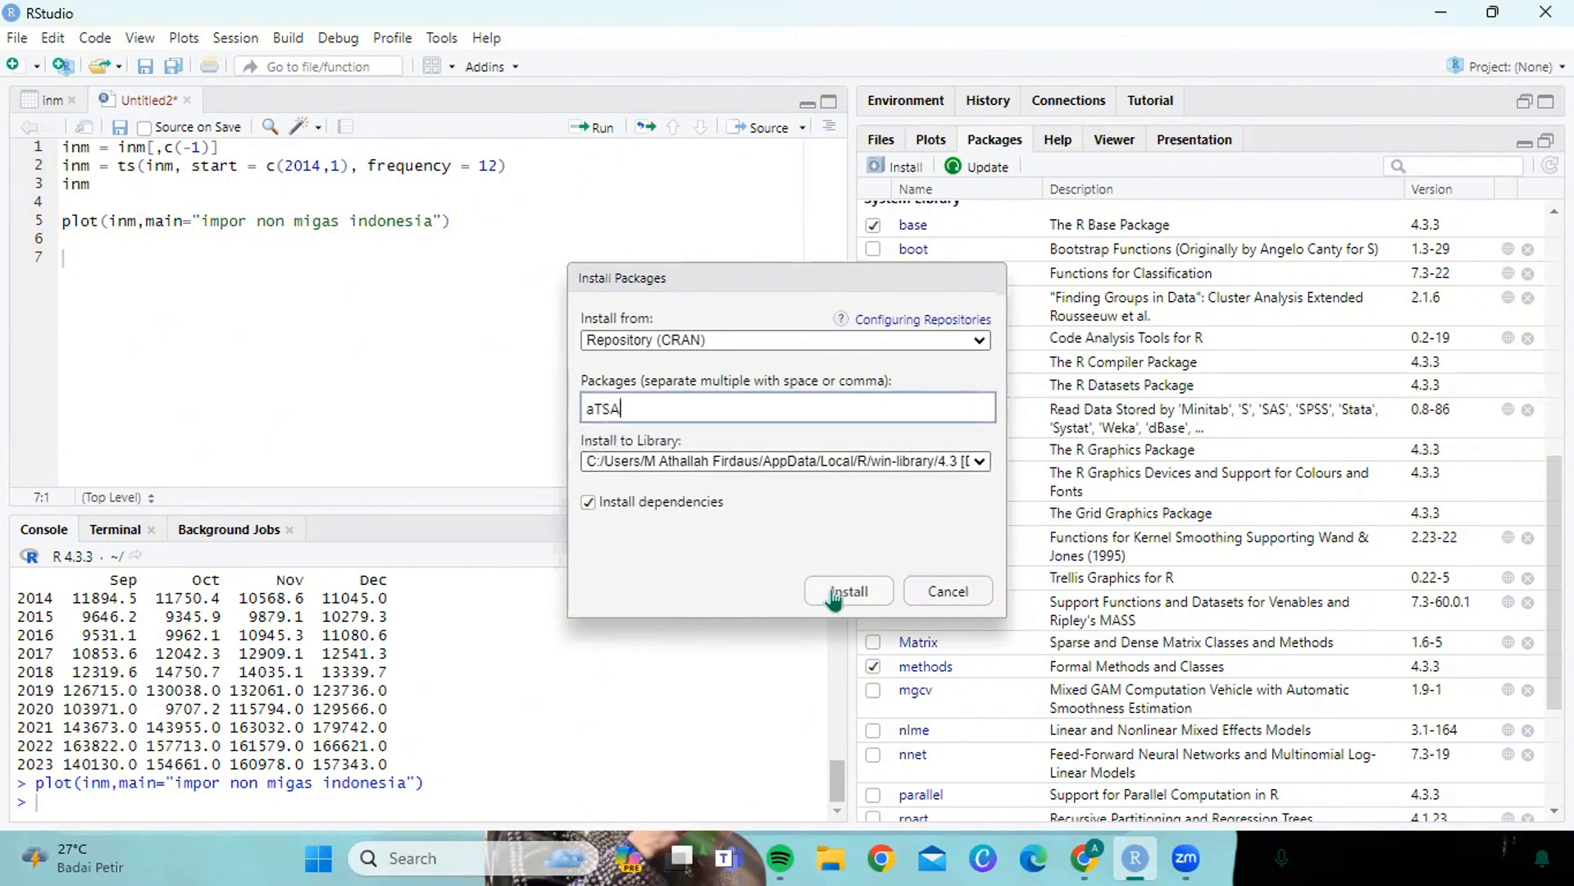
left_click(834, 594)
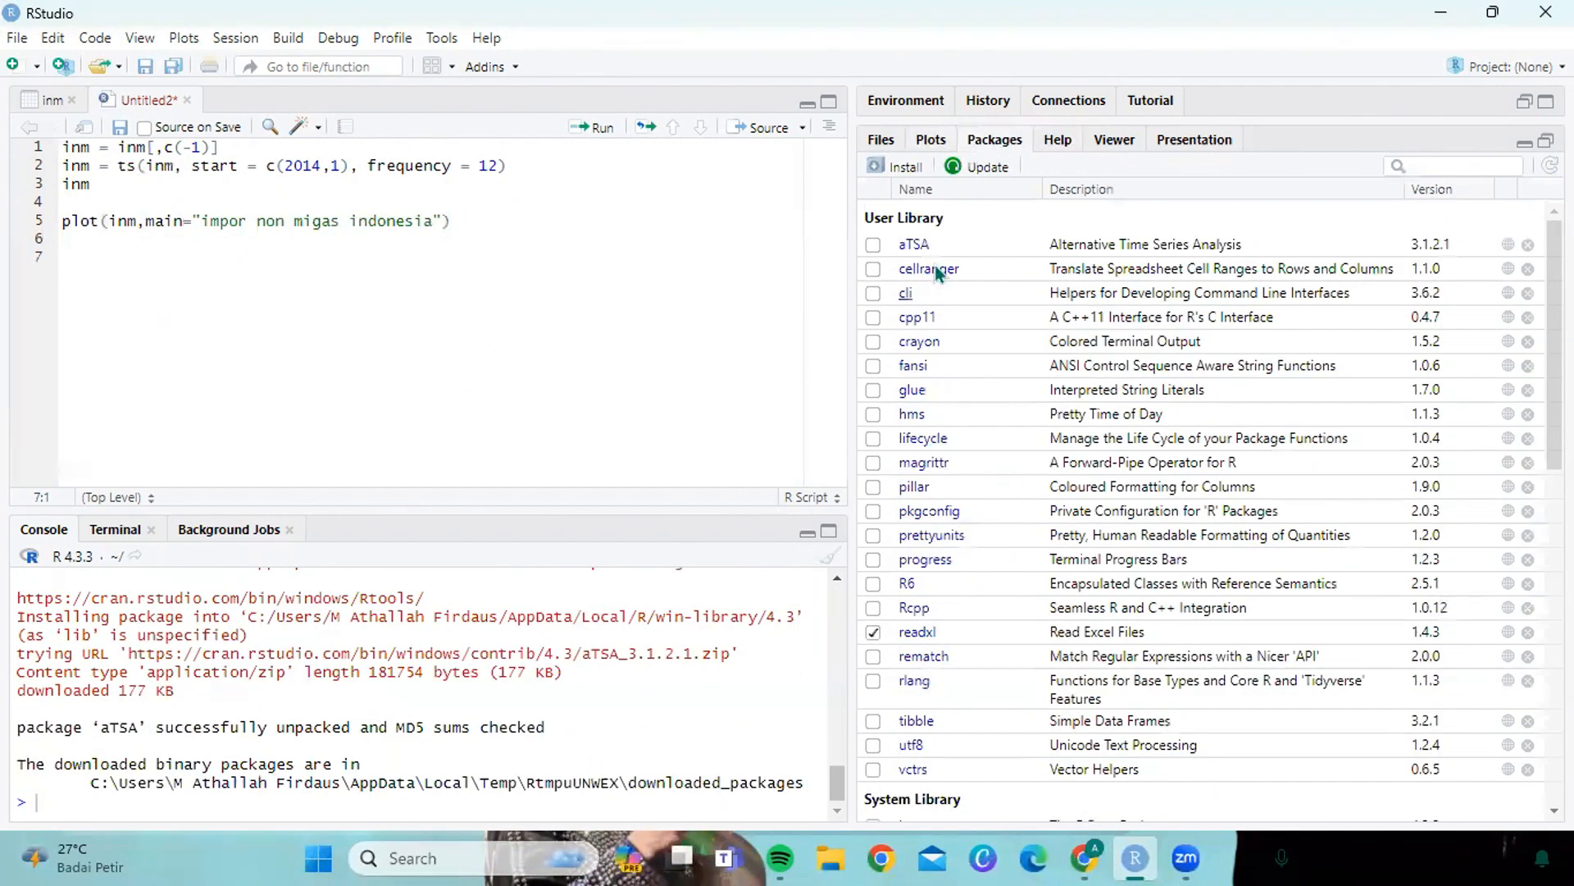
- Load the aTSA package and open its help page for adf.test
left_click(872, 245)
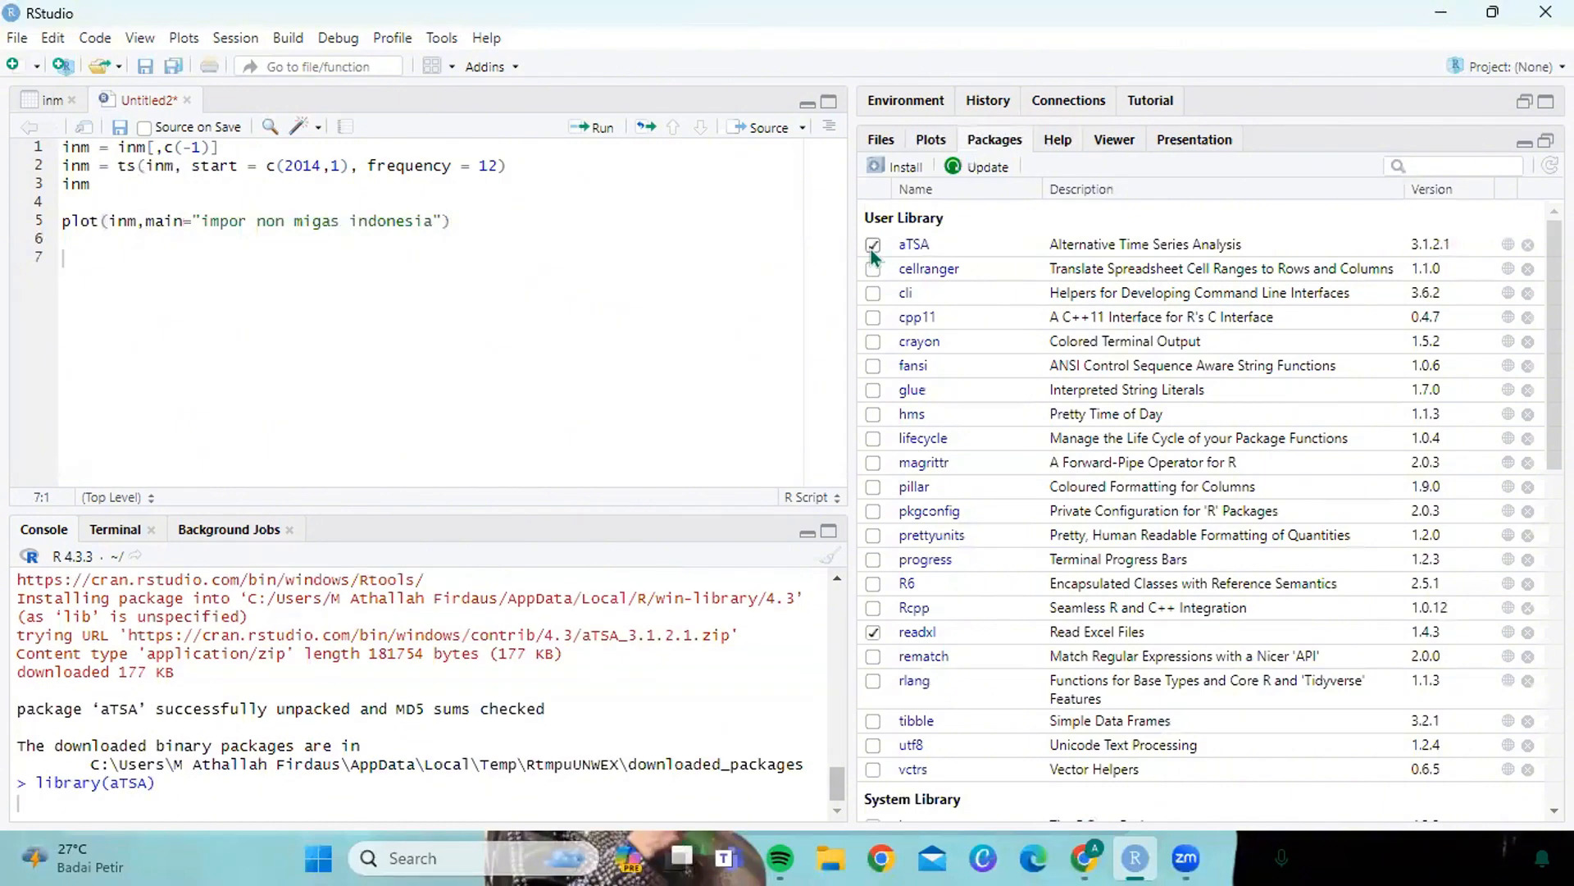
left_click(912, 246)
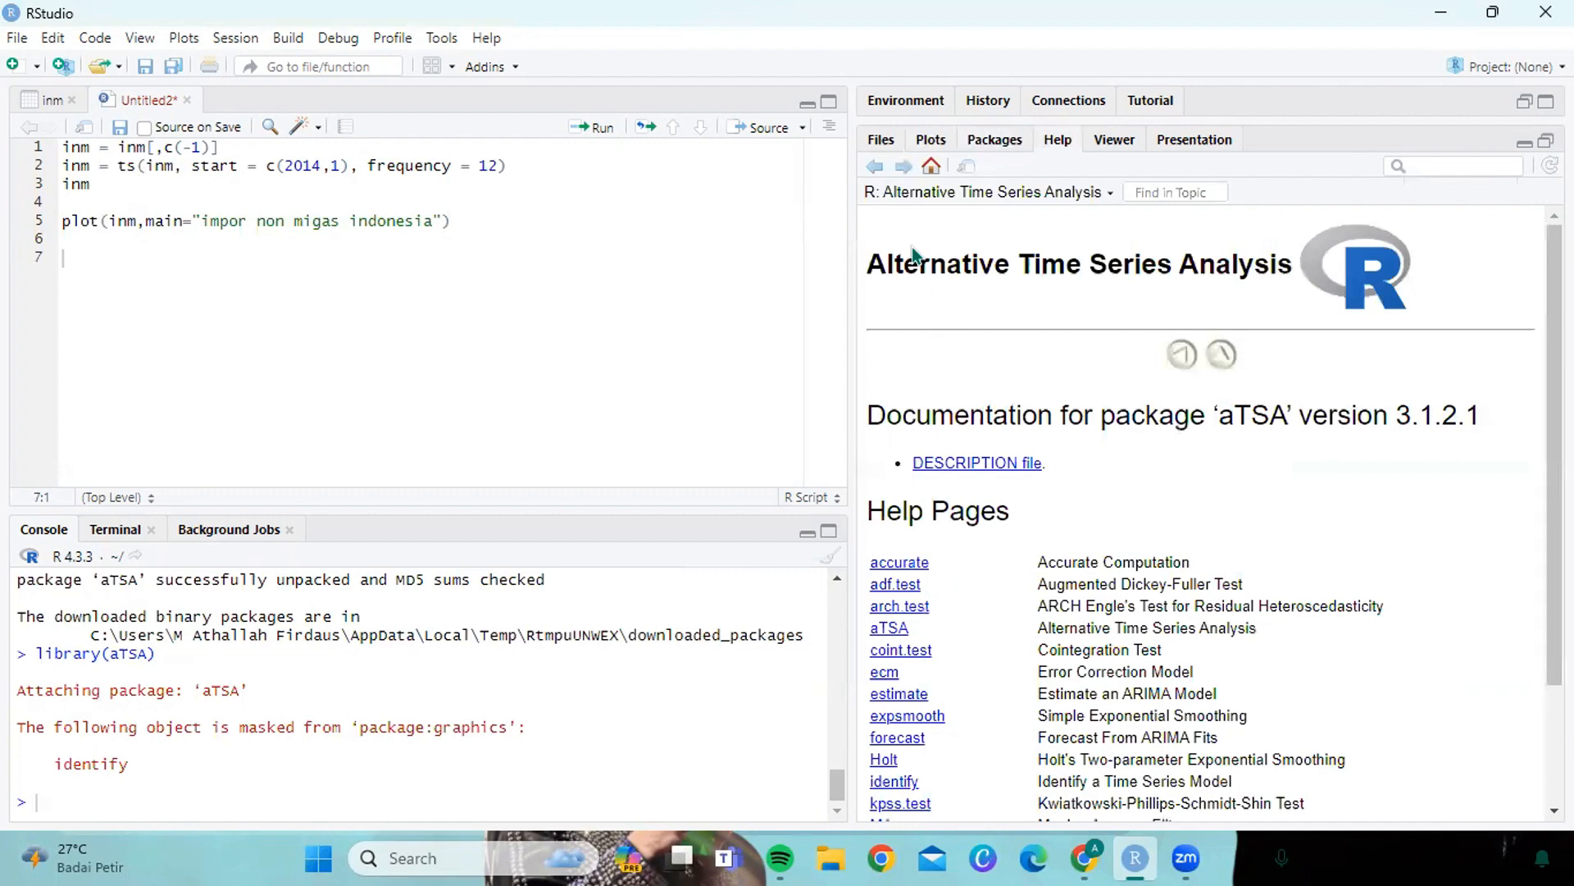
scroll(1017, 541, "down", 3)
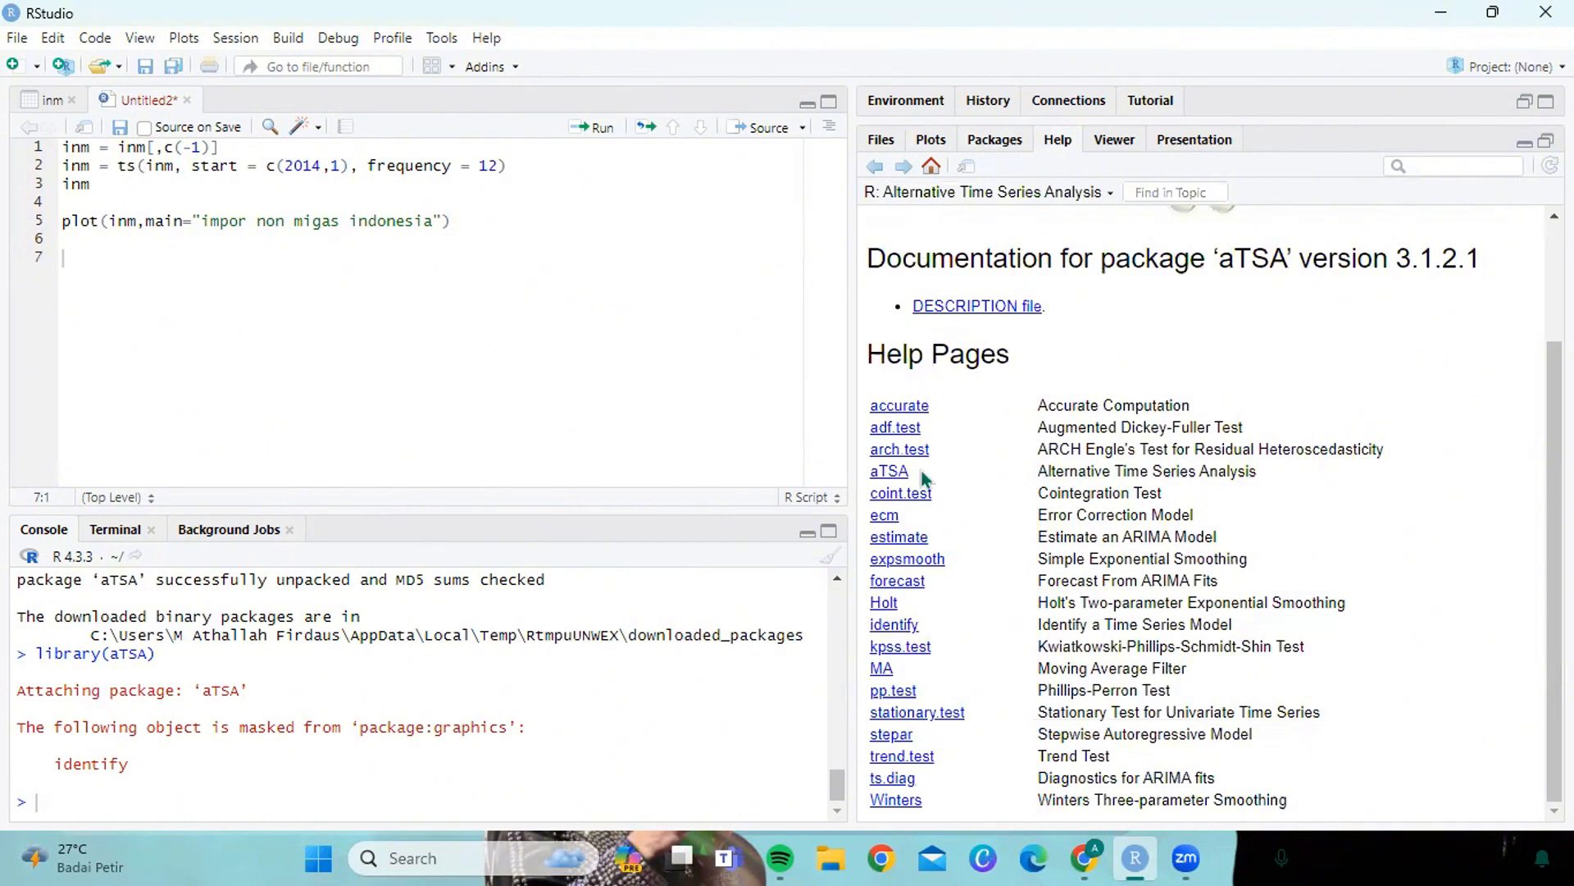
left_click(901, 431)
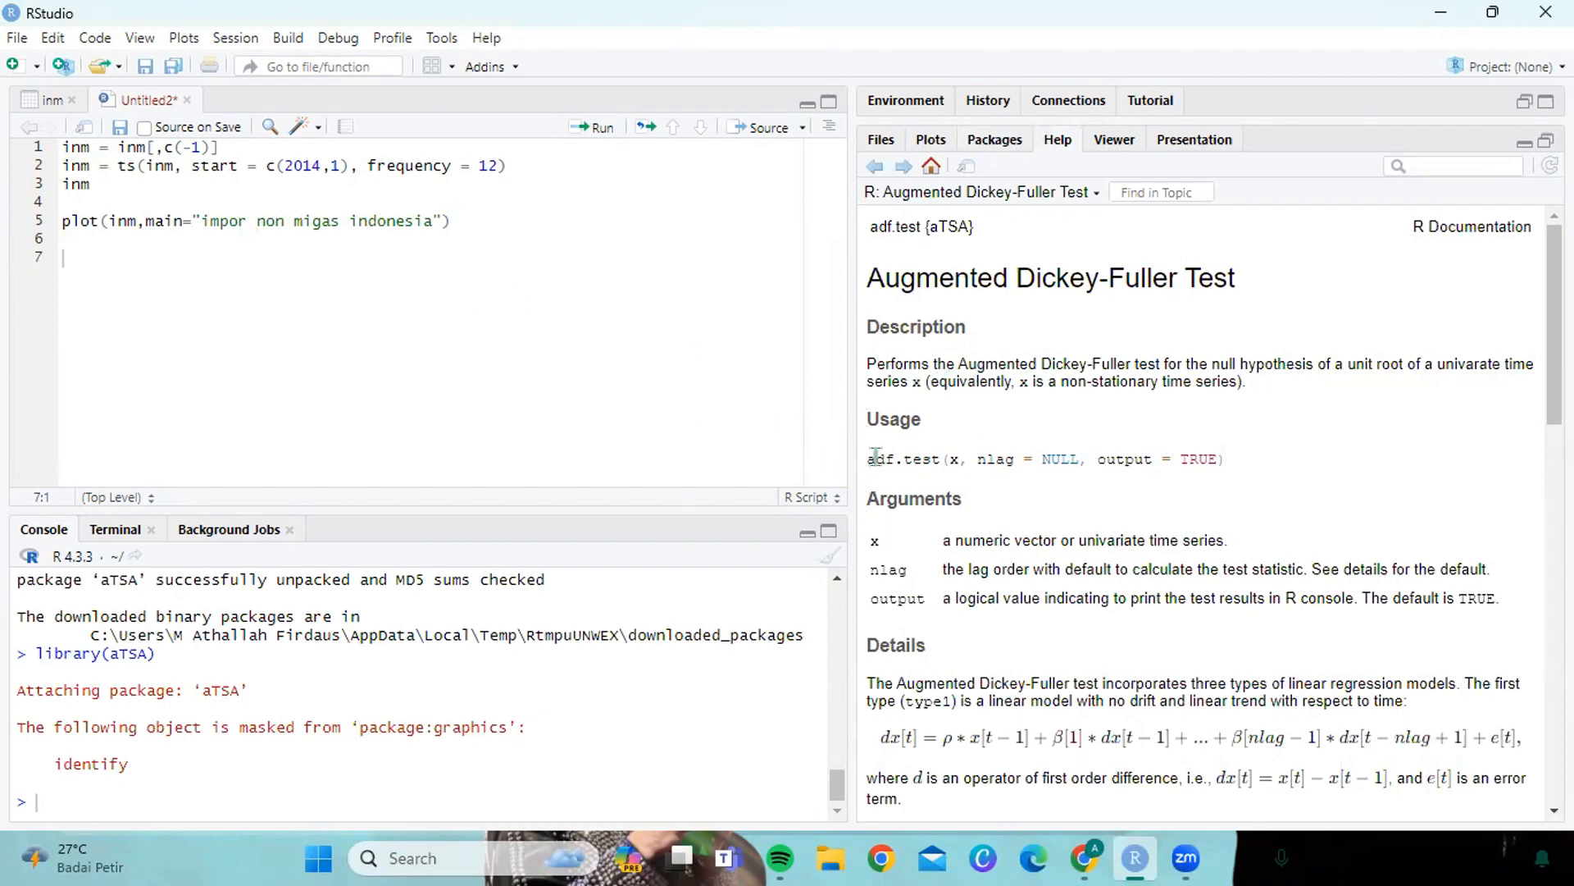
- Write adf.test(inm) on line 7 of the script, run it, and review the p-values for the three test types
left_click(578, 430)
type("adf.test(inm)")
key("ctrl+Return")
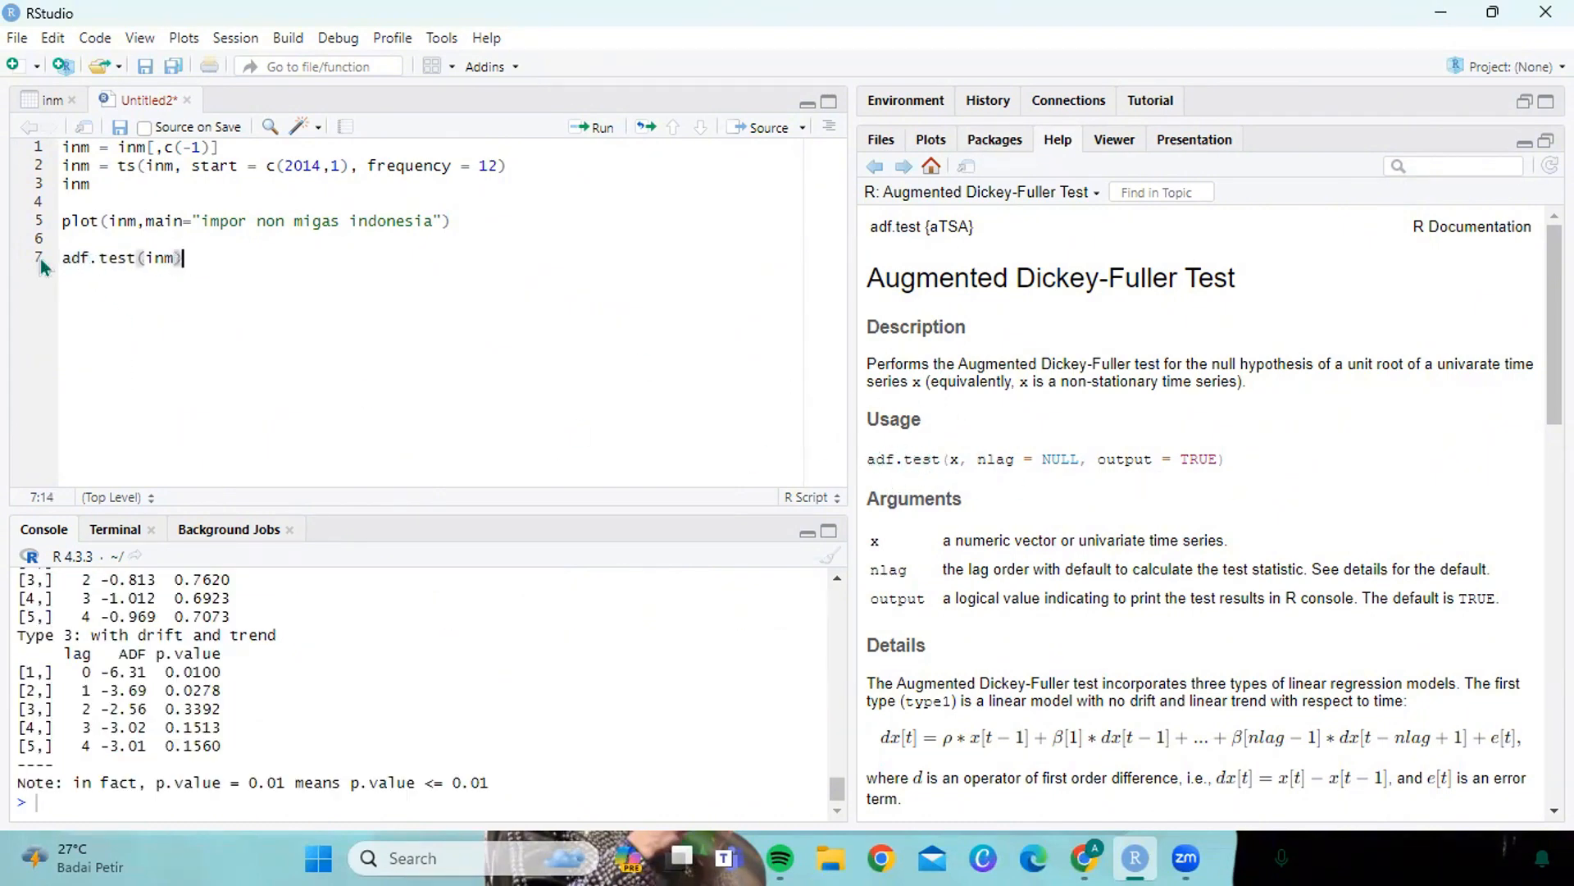
scroll(280, 652, "up", 8)
scroll(281, 650, "down", 5)
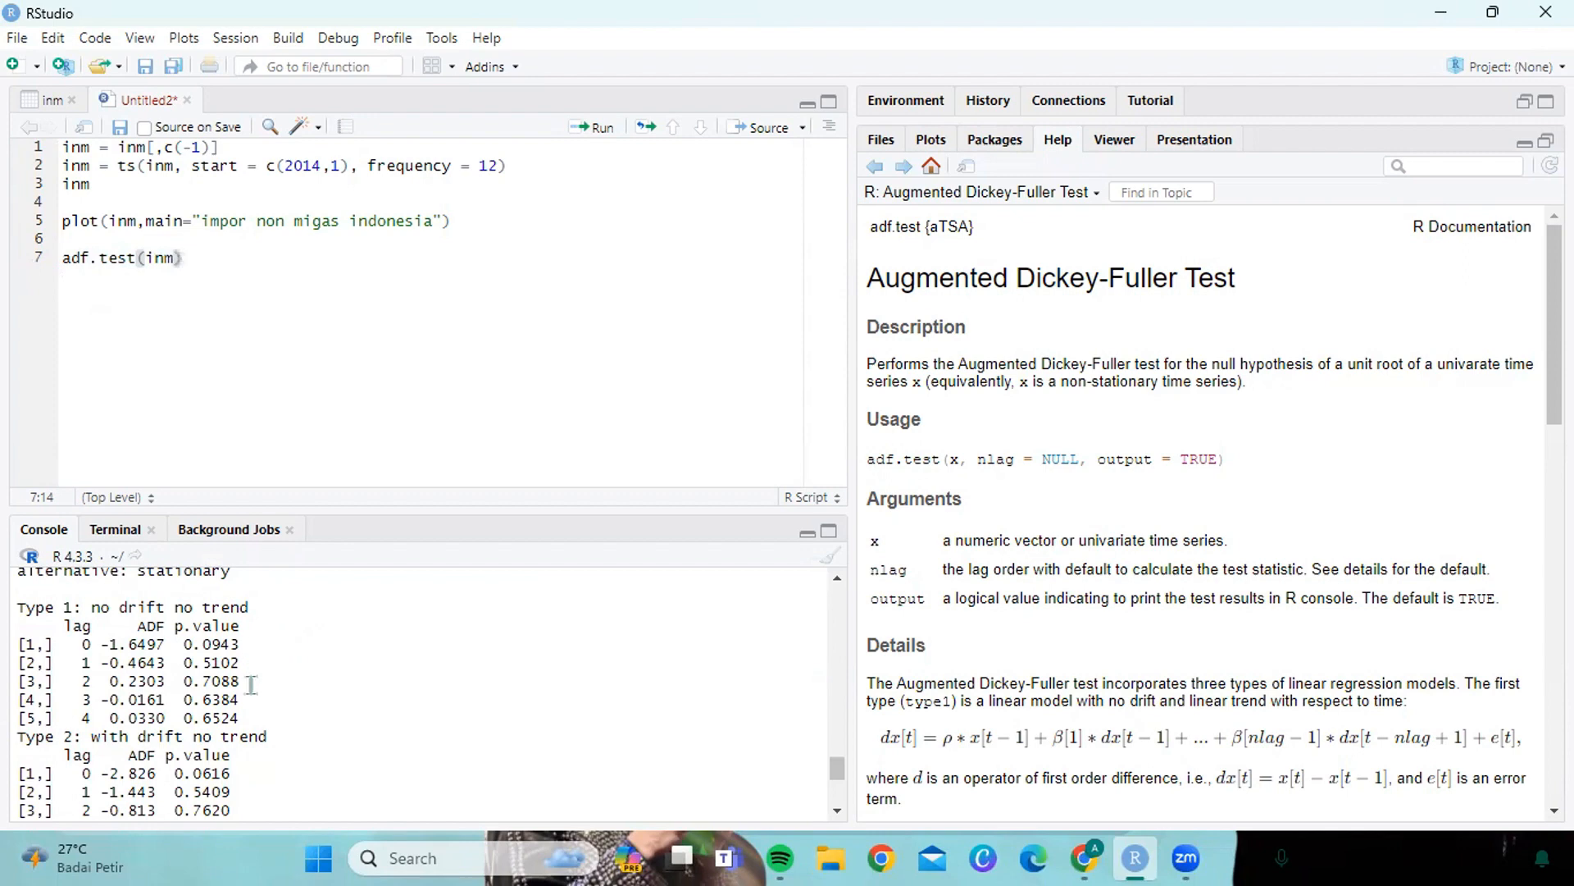
scroll(250, 673, "down", 4)
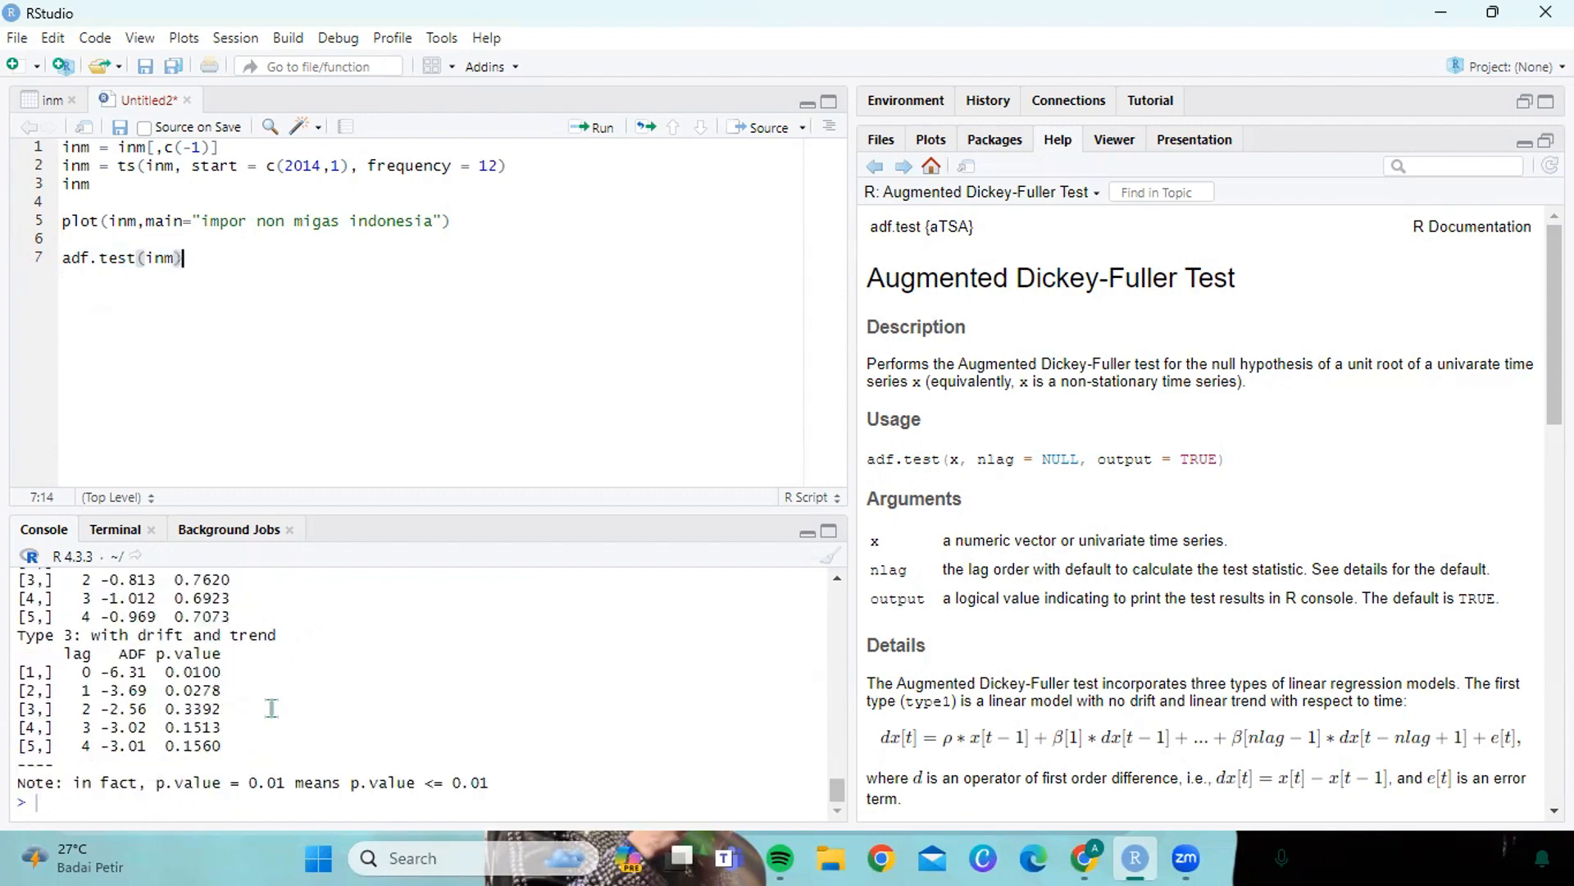
scroll(274, 639, "up", 2)
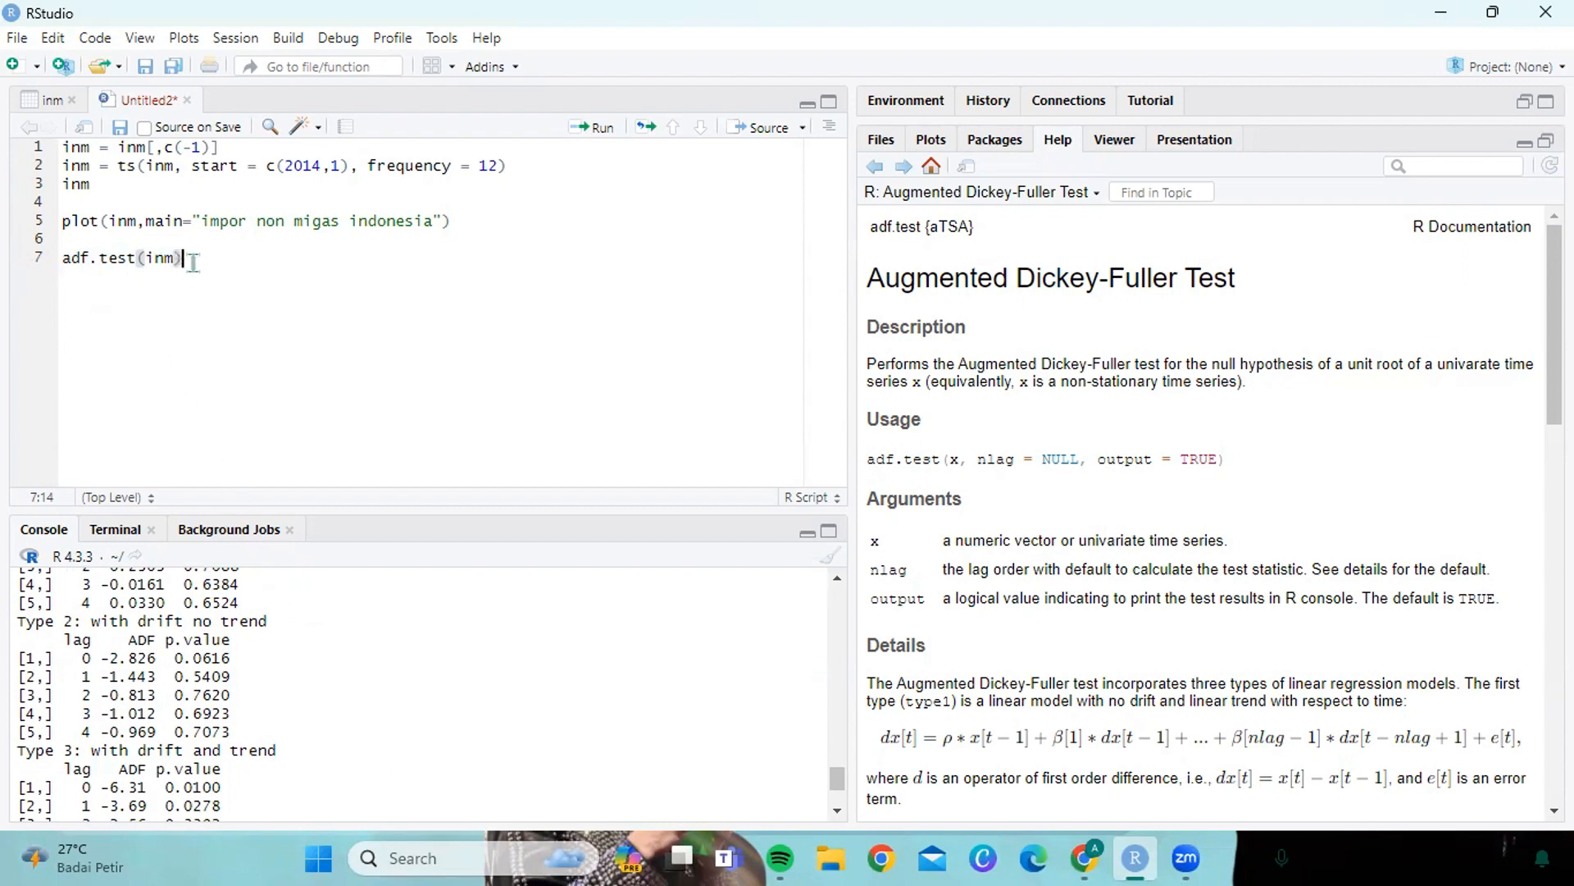
- Duplicate the adf.test(inm) call onto line 8 of the script
left_click_drag(182, 258, 63, 254)
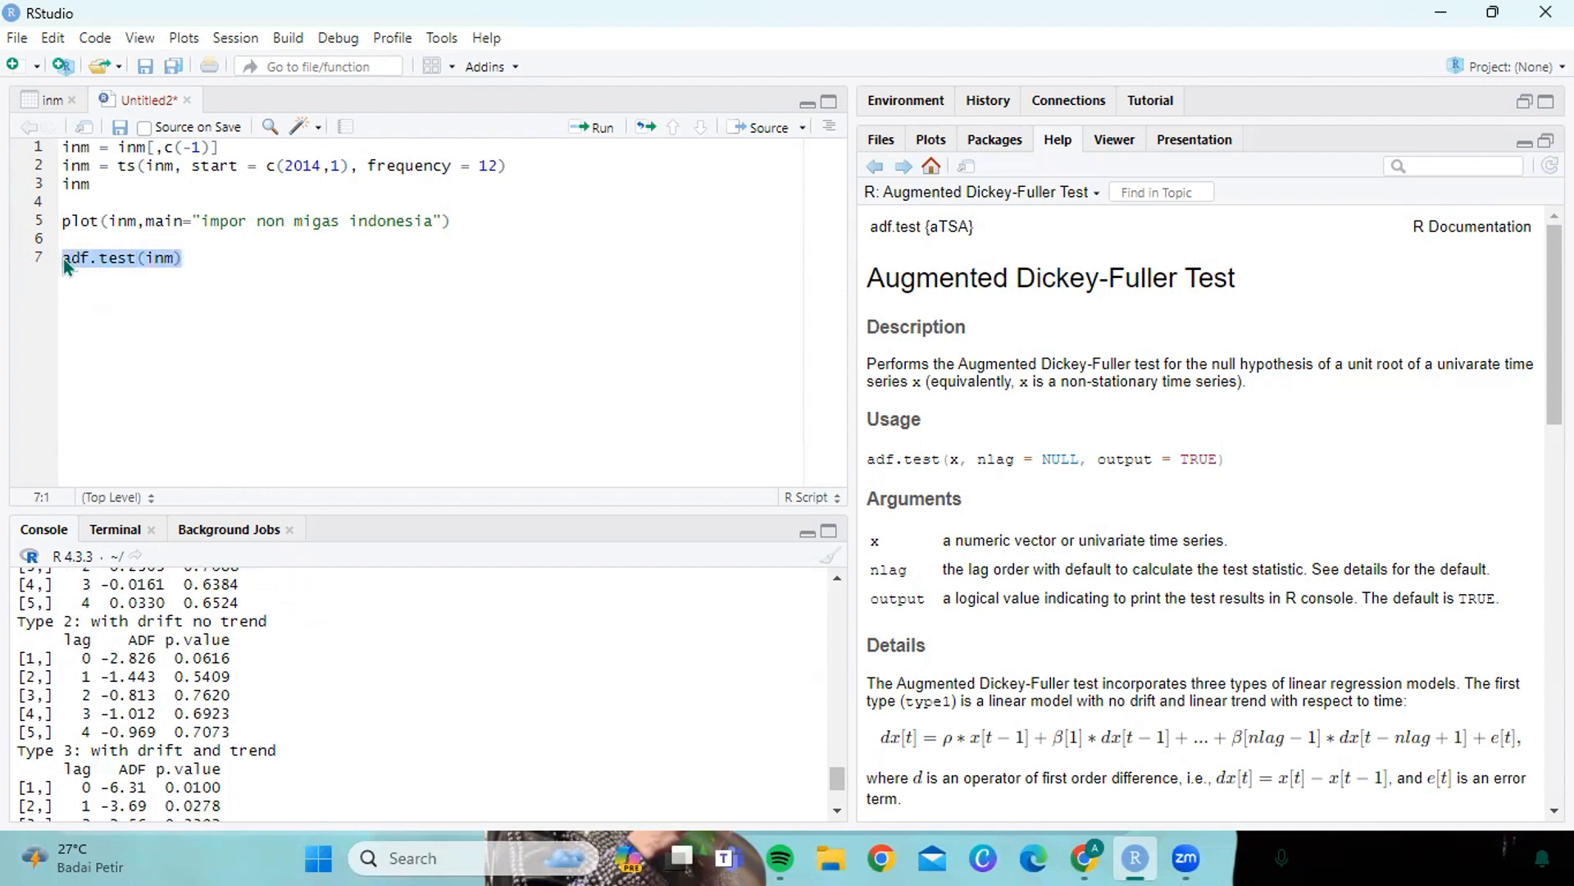
right_click(87, 270)
left_click(129, 303)
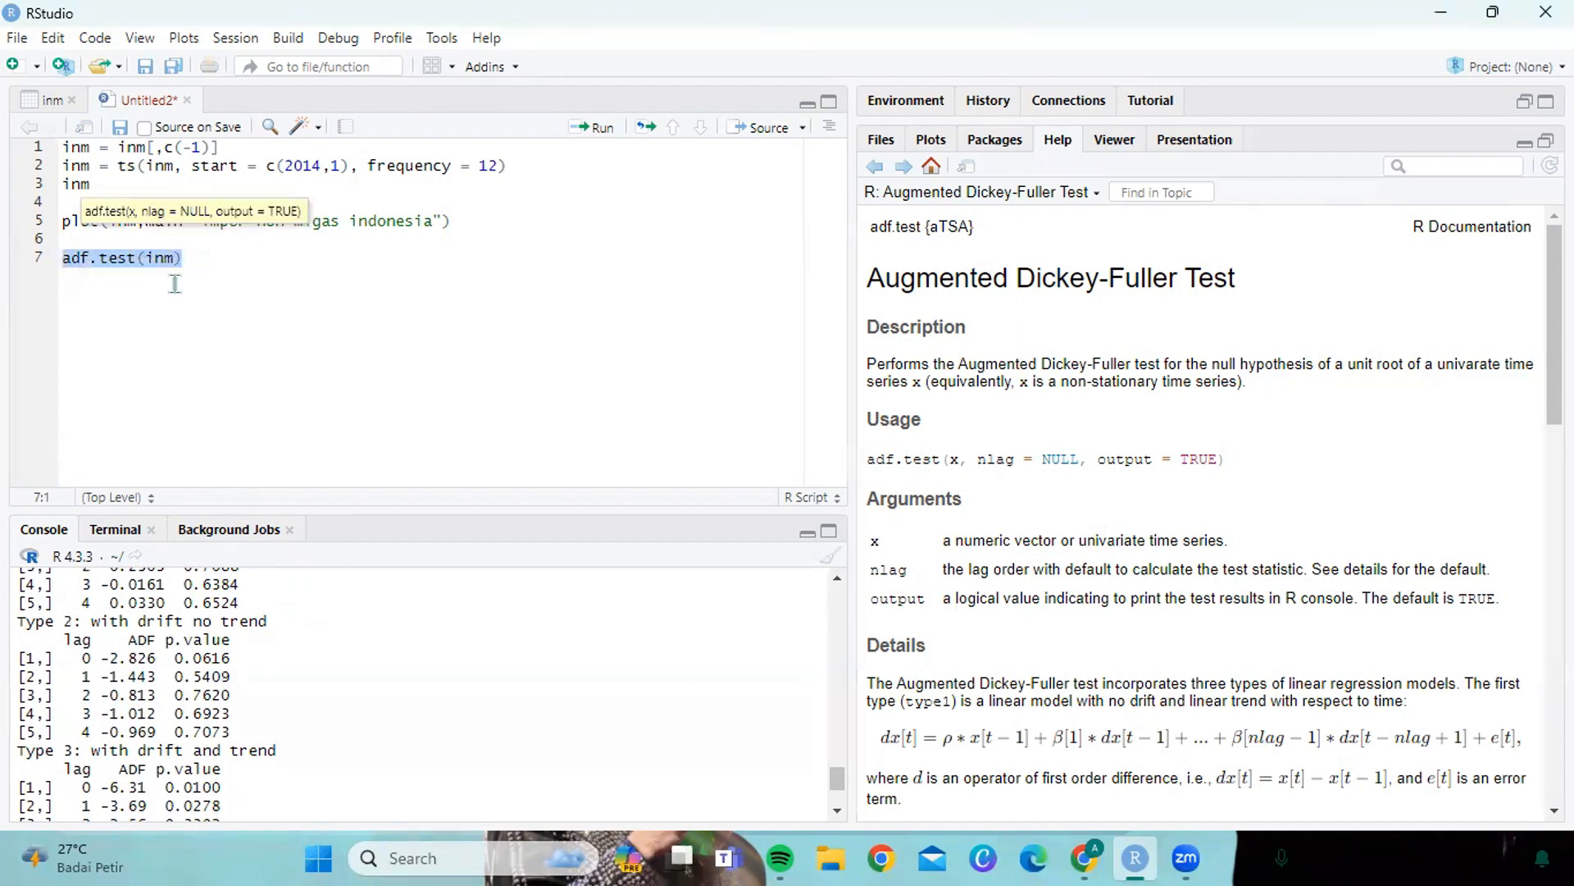
left_click(212, 264)
key("Return")
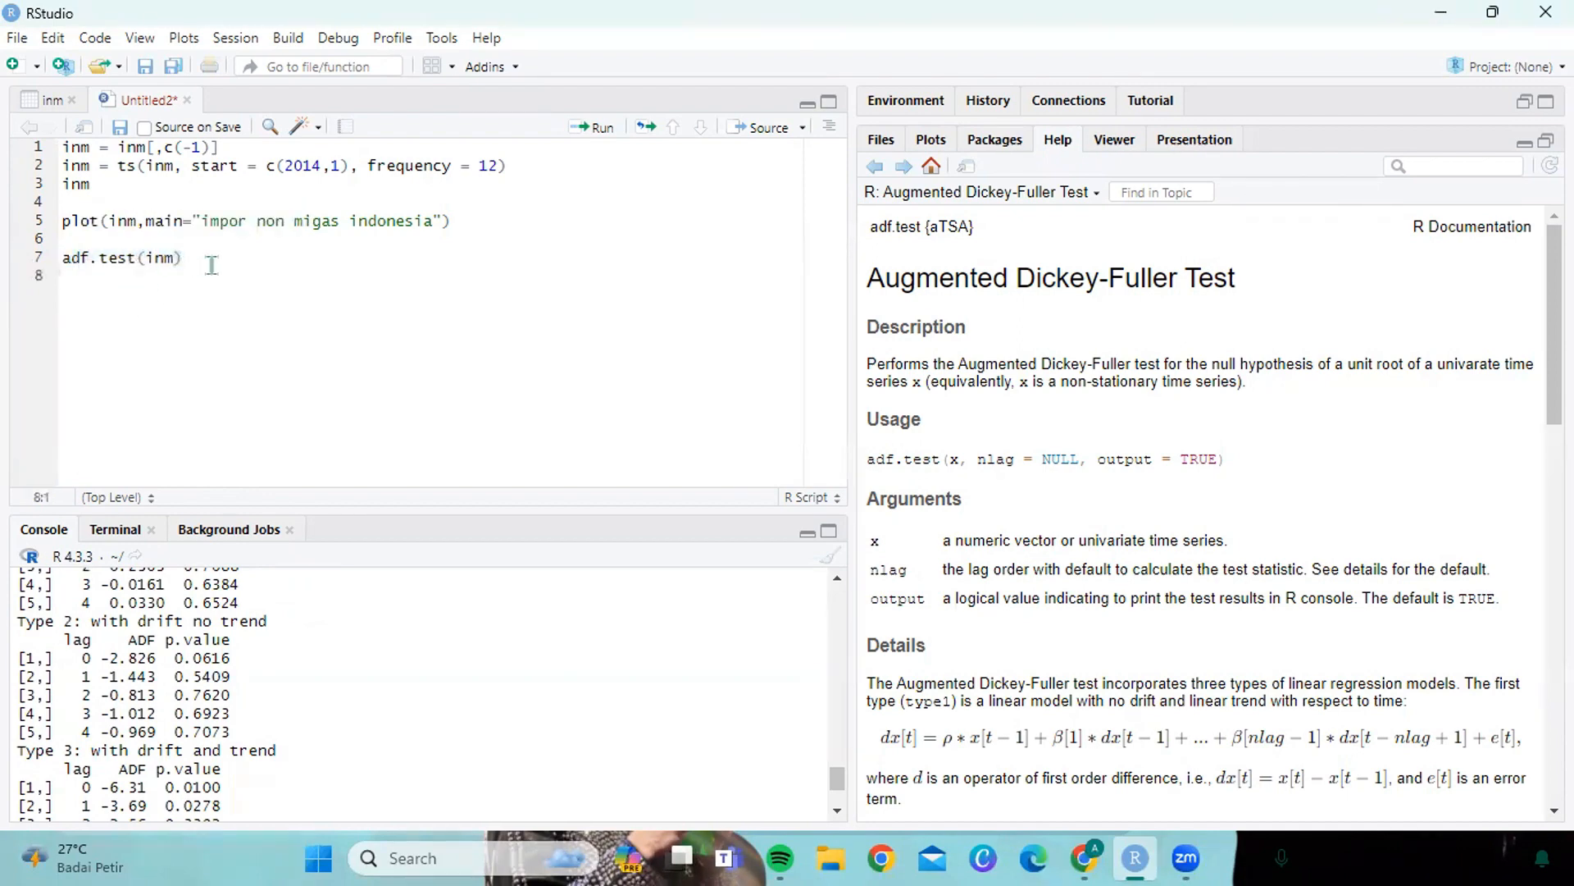
key("ctrl+v")
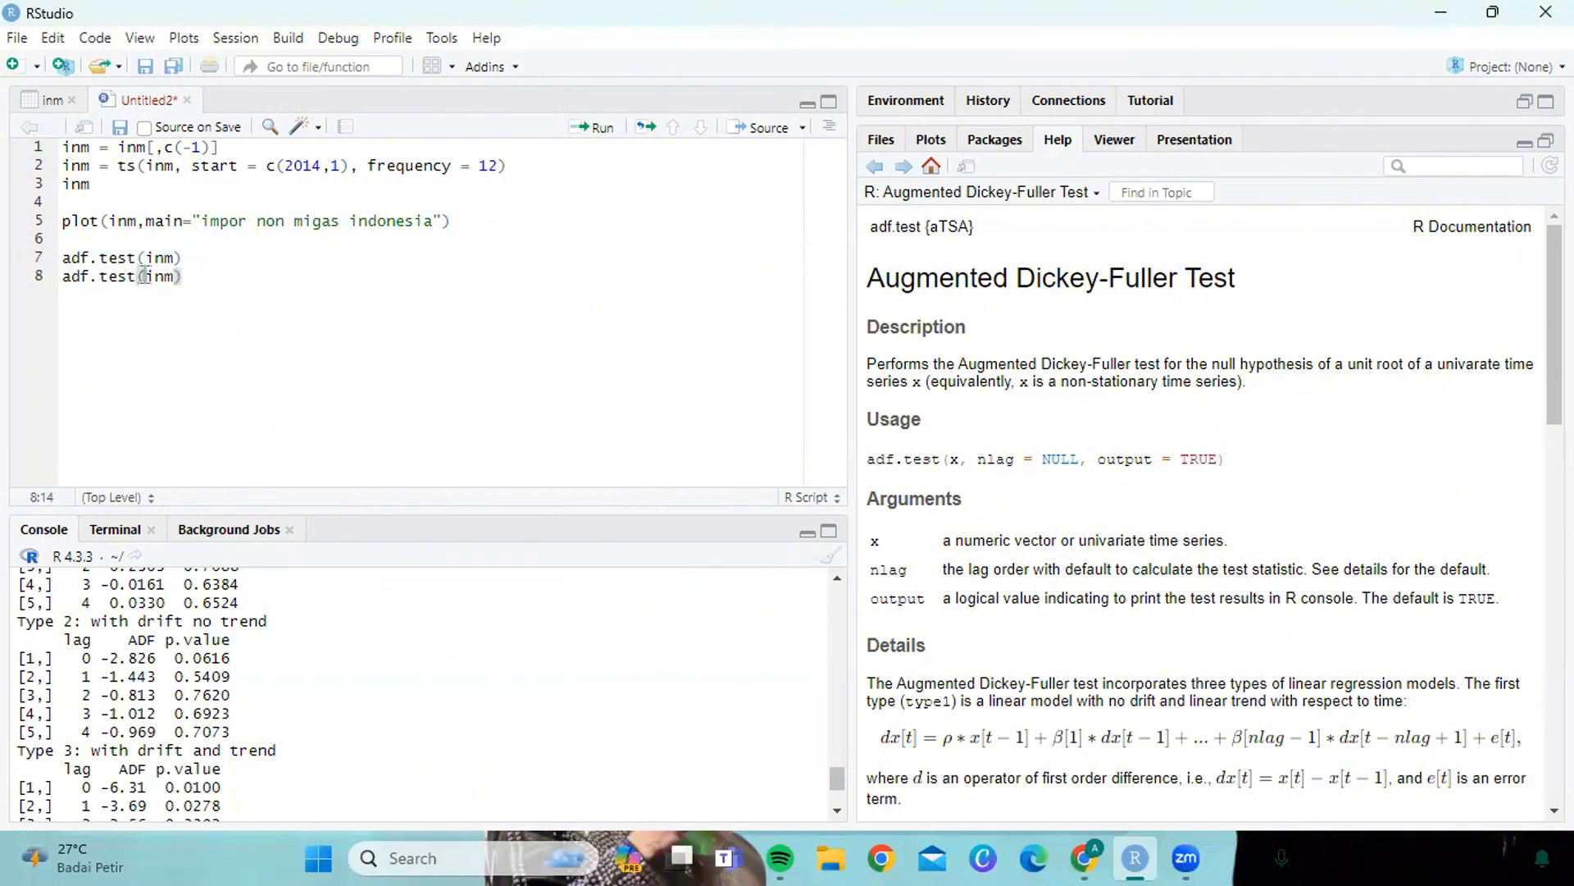
- Change line 8 to adf.test(diff(inm)) and run it to test the differenced series
left_click(143, 276)
type("diff")
type("(")
left_click(235, 275)
type(")")
left_click_drag(63, 276, 236, 279)
key("ctrl+Return")
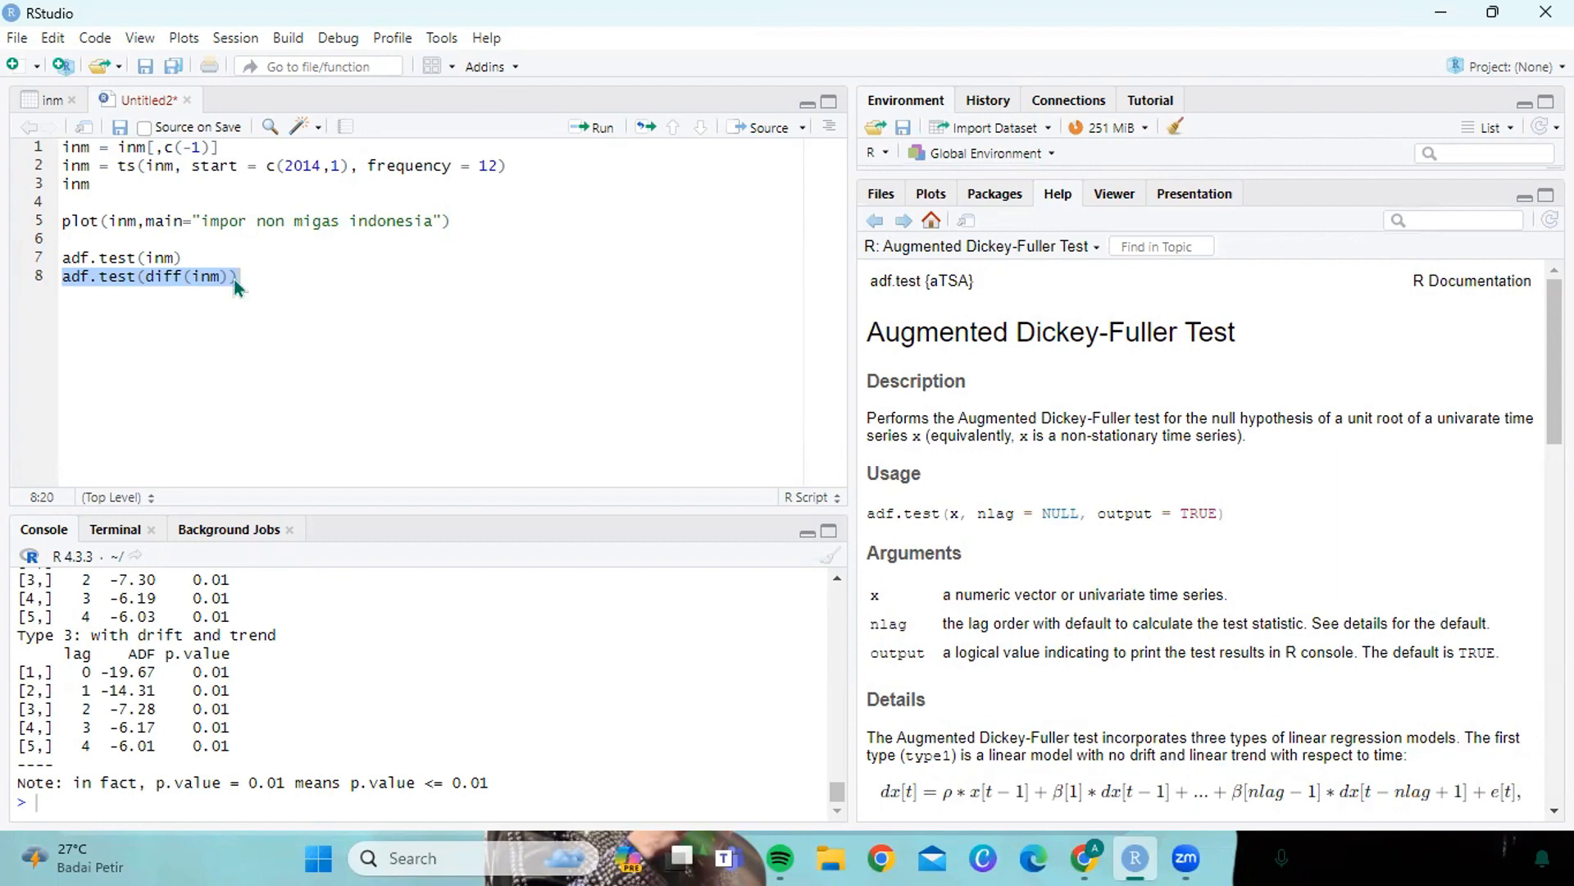
- Examine the console output of the Augmented Dickey-Fuller test on the differenced series for all three types
left_click(235, 279)
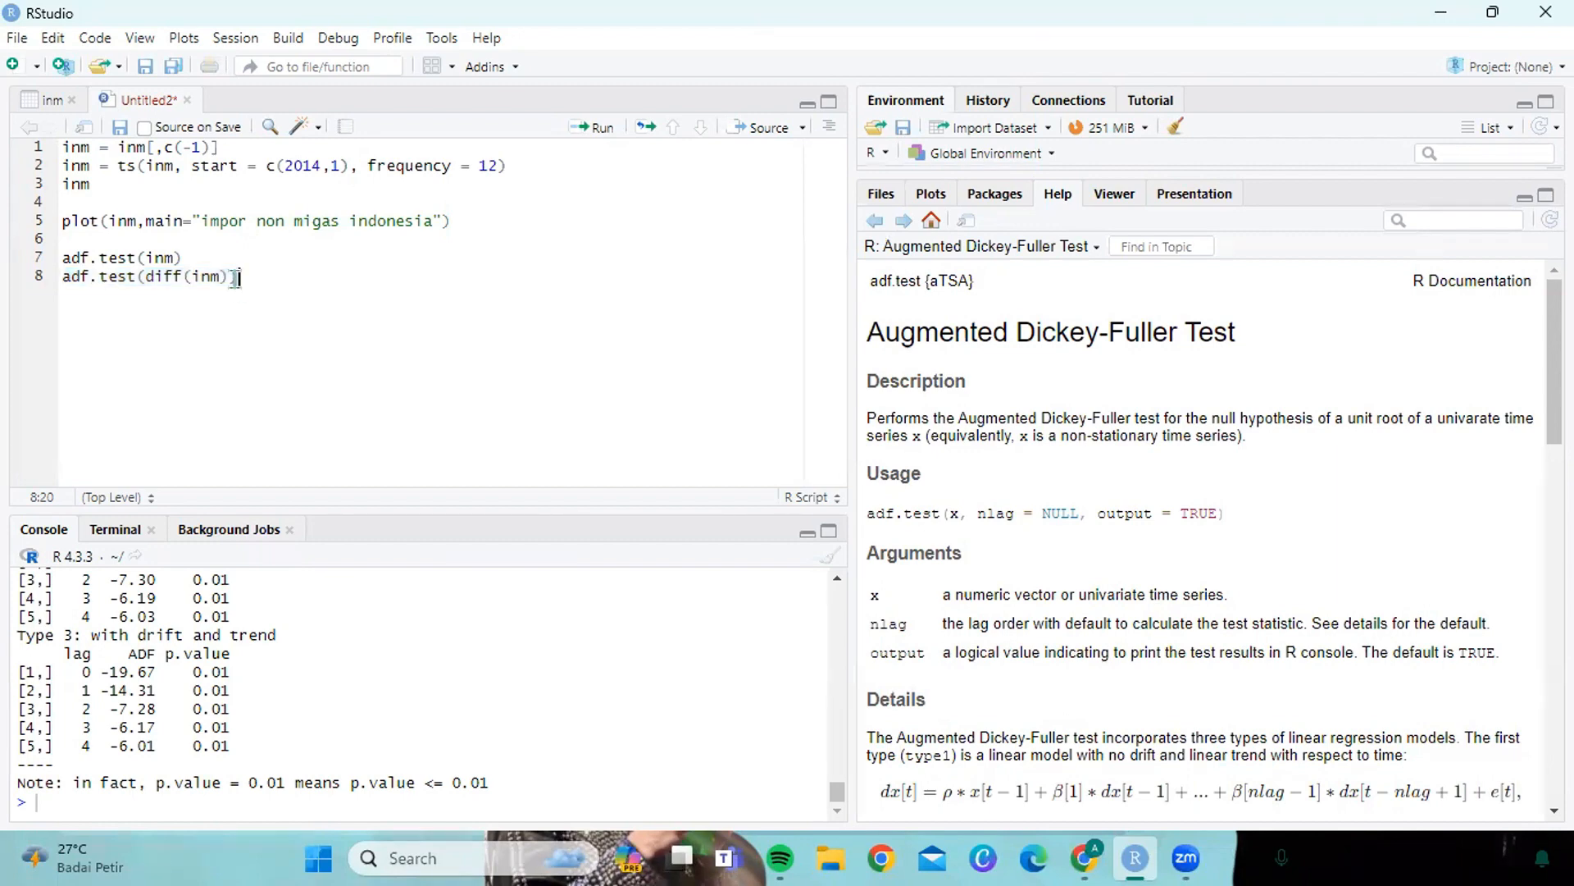
scroll(196, 631, "up", 2)
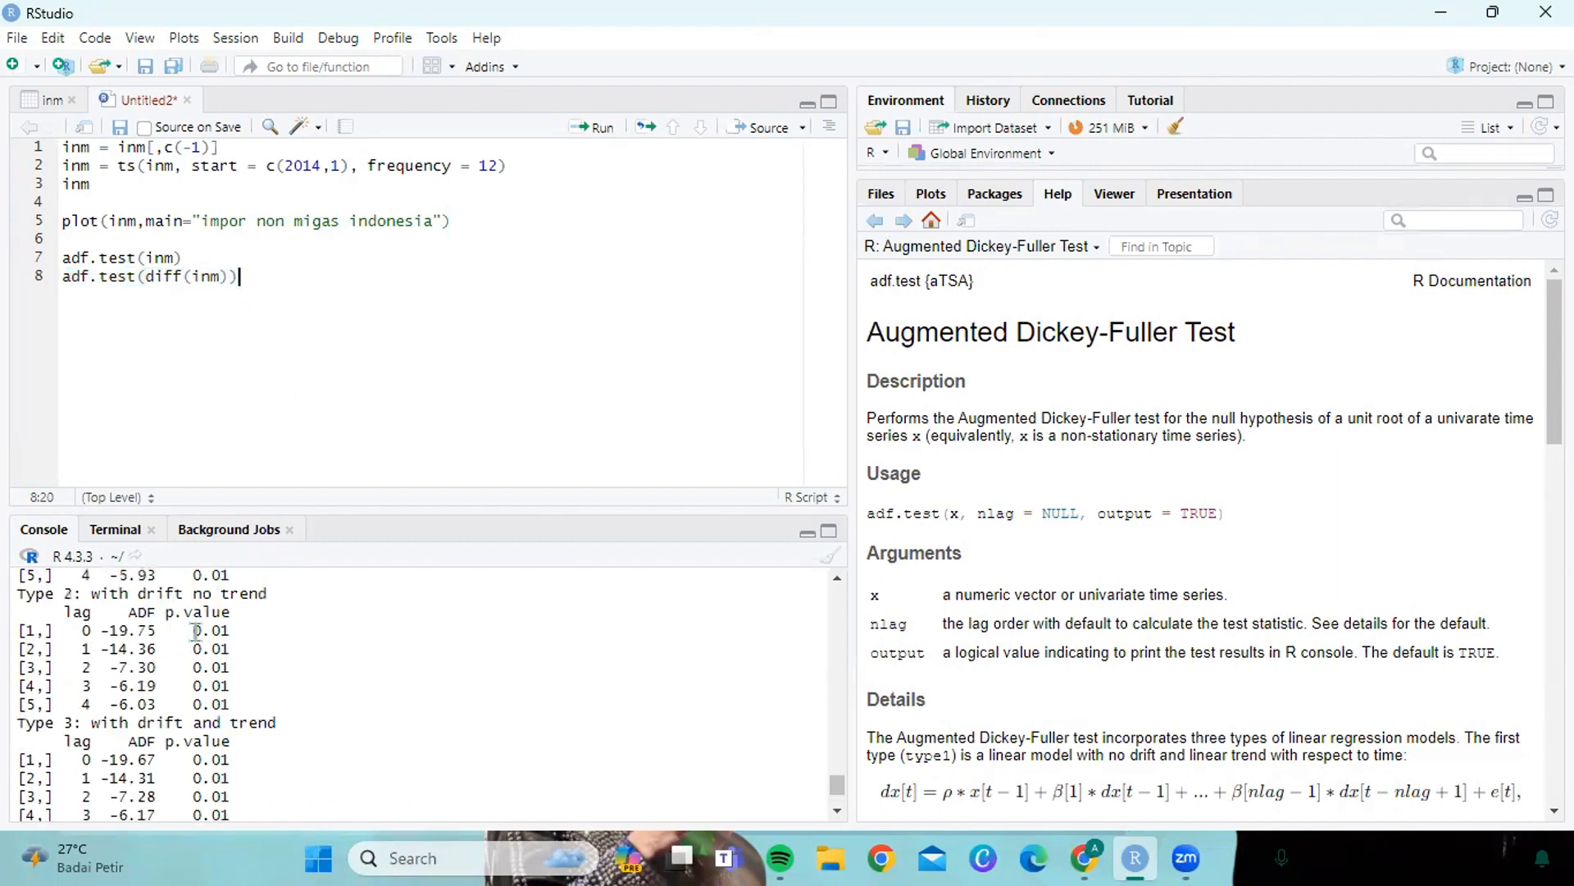
scroll(196, 631, "up", 3)
scroll(196, 631, "up", 2)
scroll(199, 643, "down", 2)
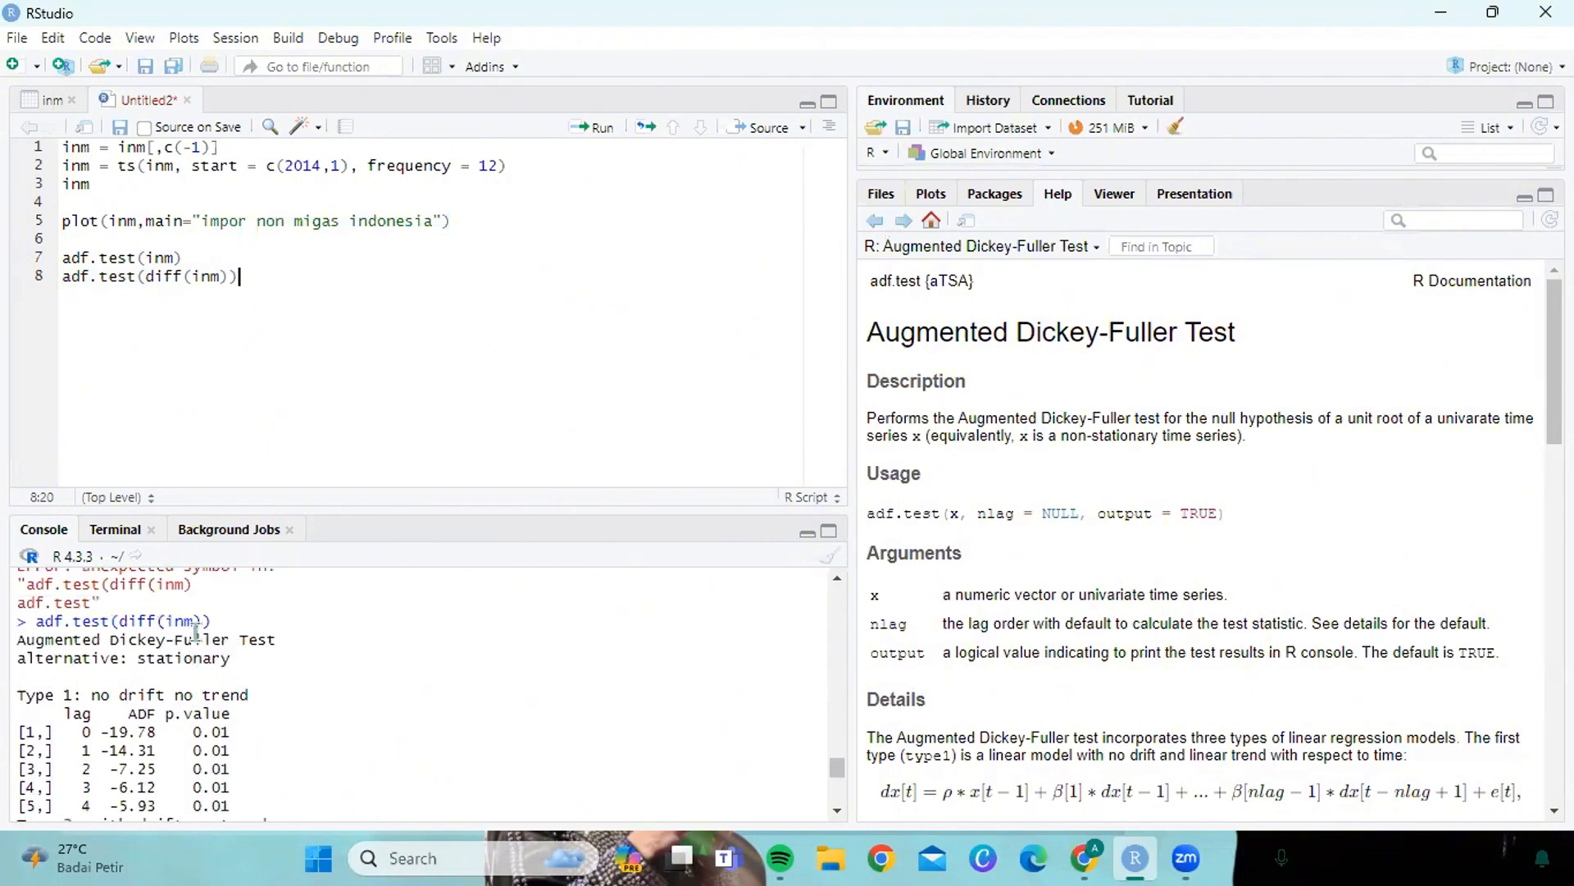
scroll(219, 662, "down", 5)
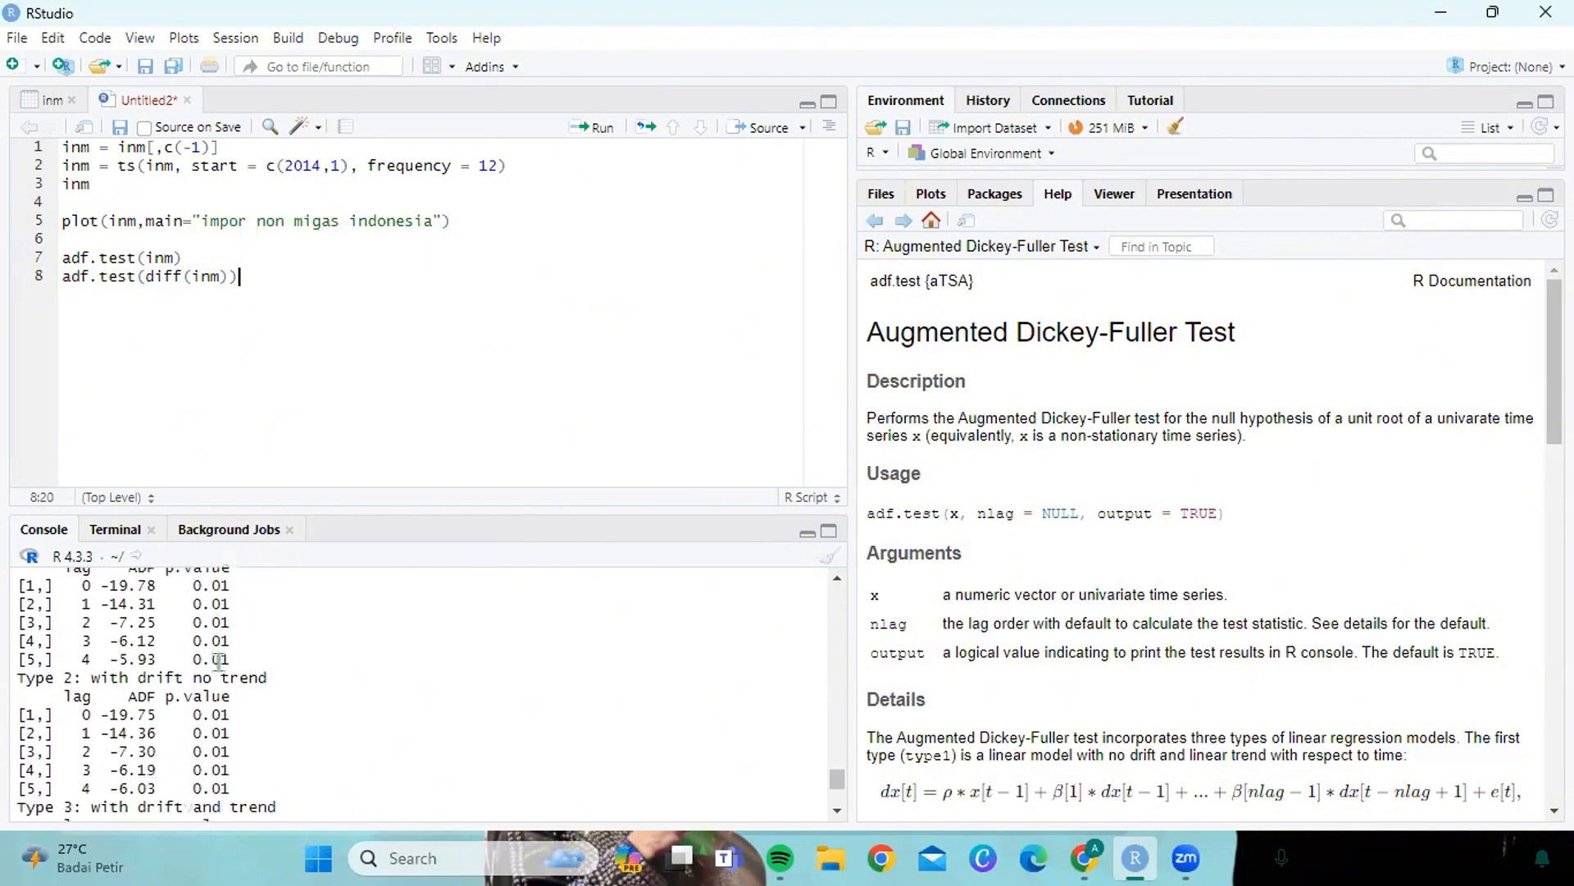
scroll(218, 662, "up", 5)
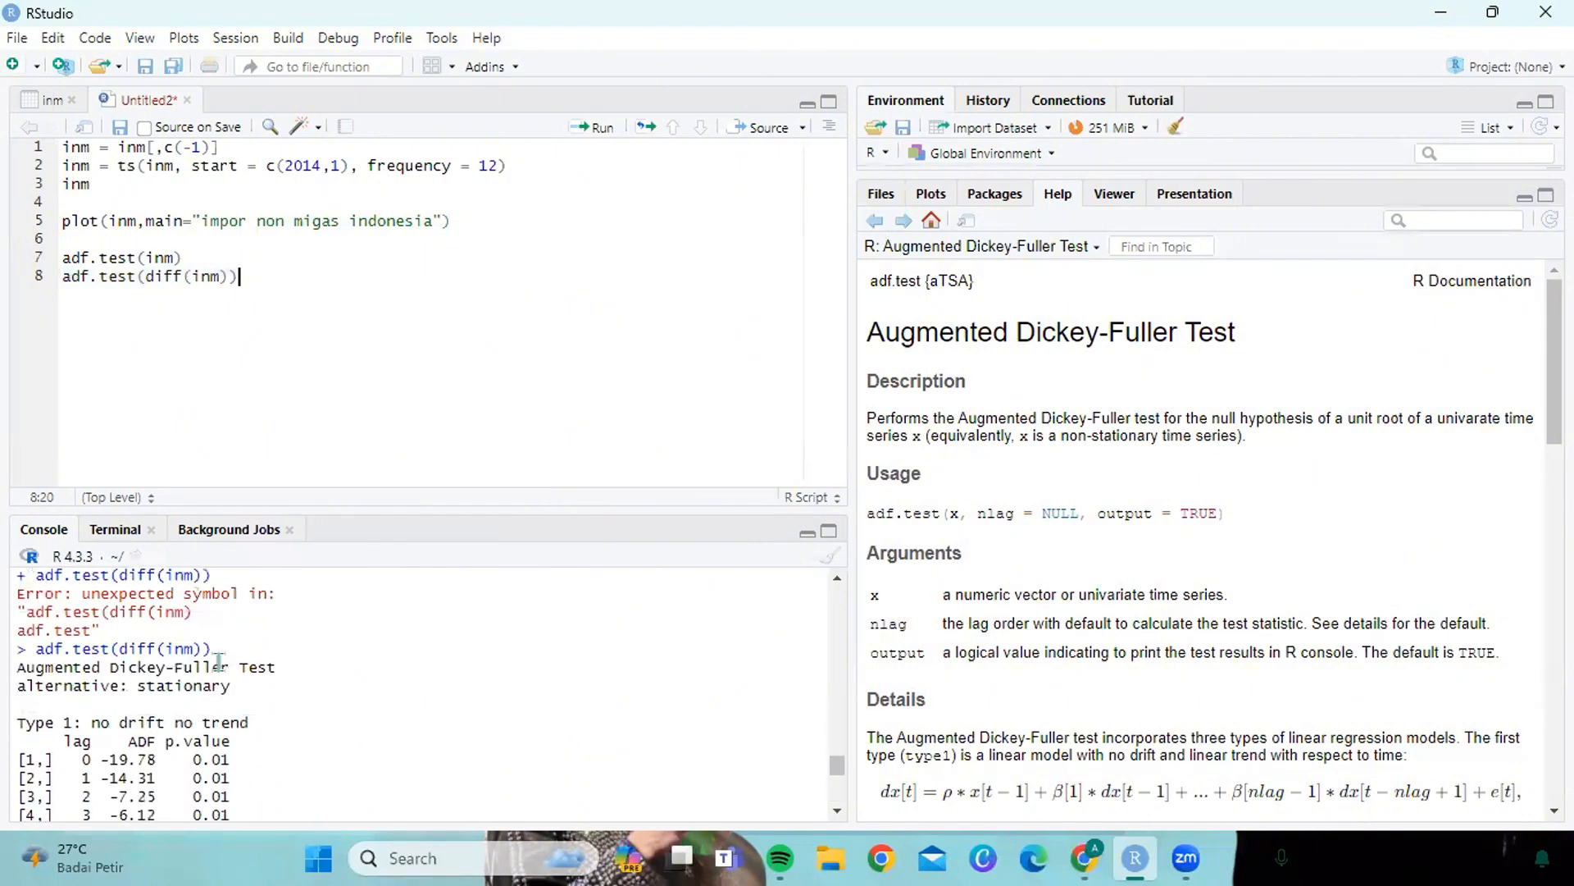
scroll(219, 661, "down", 5)
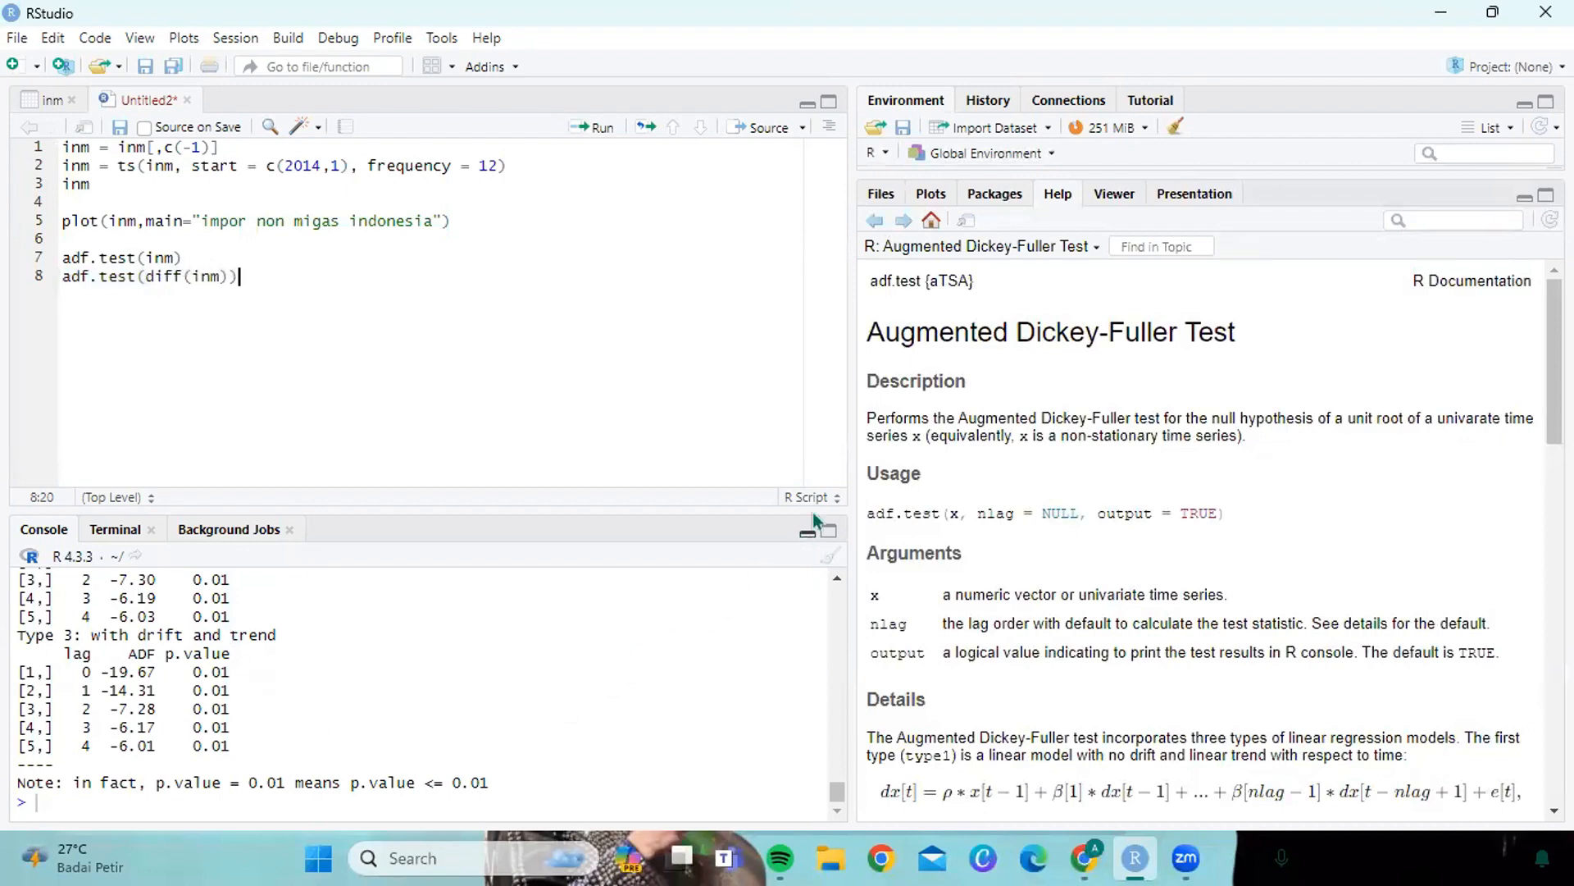
- Find the stats package among the installed packages and open its help page for acf
left_click(1011, 196)
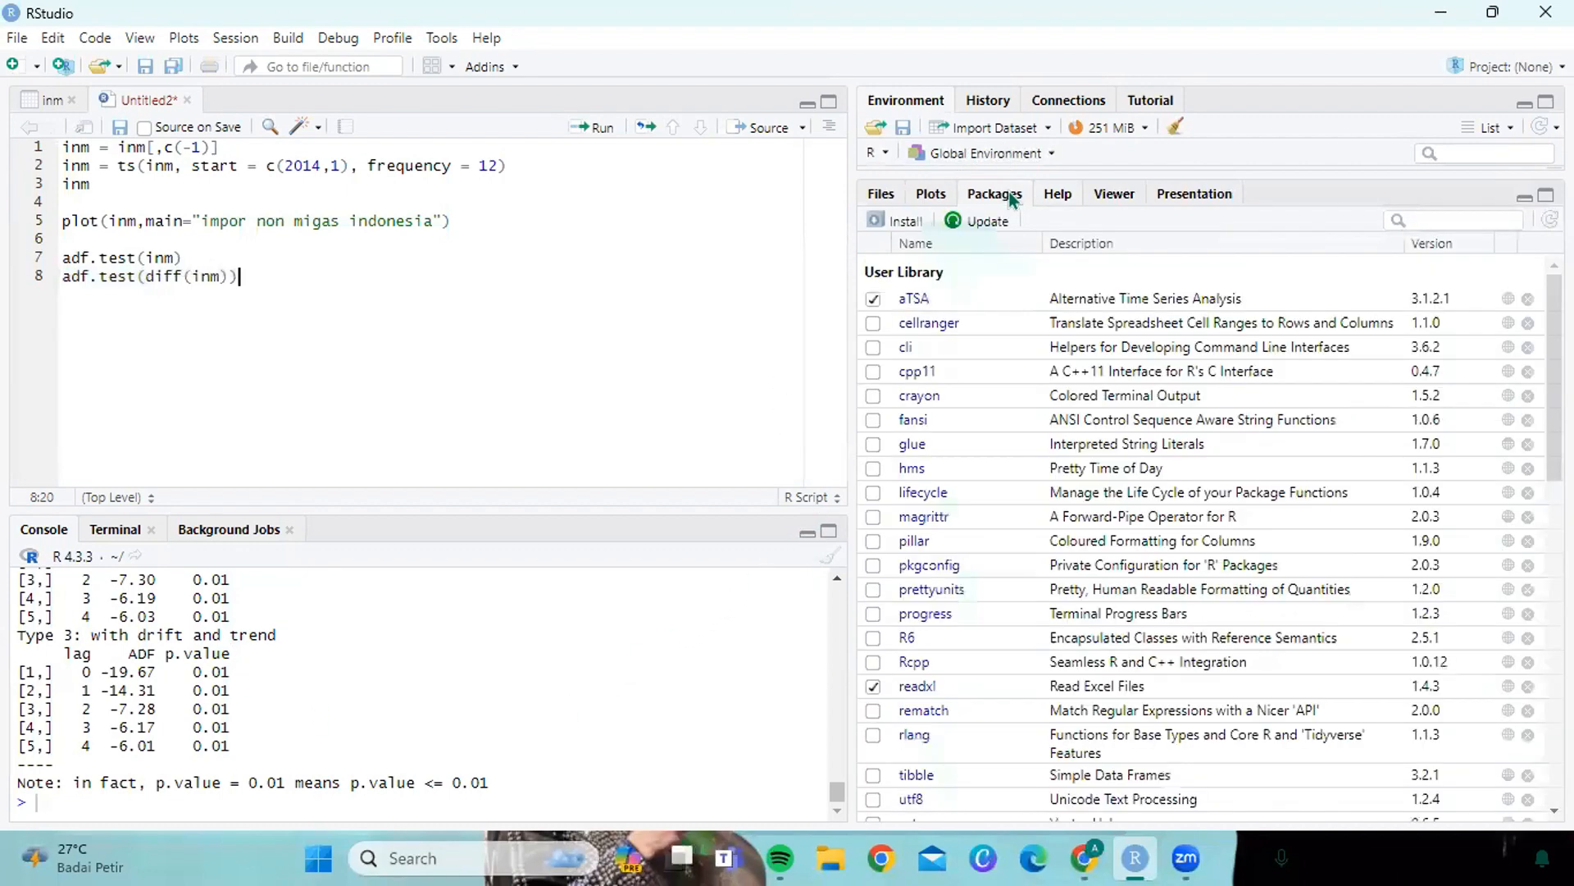
scroll(991, 627, "down", 10)
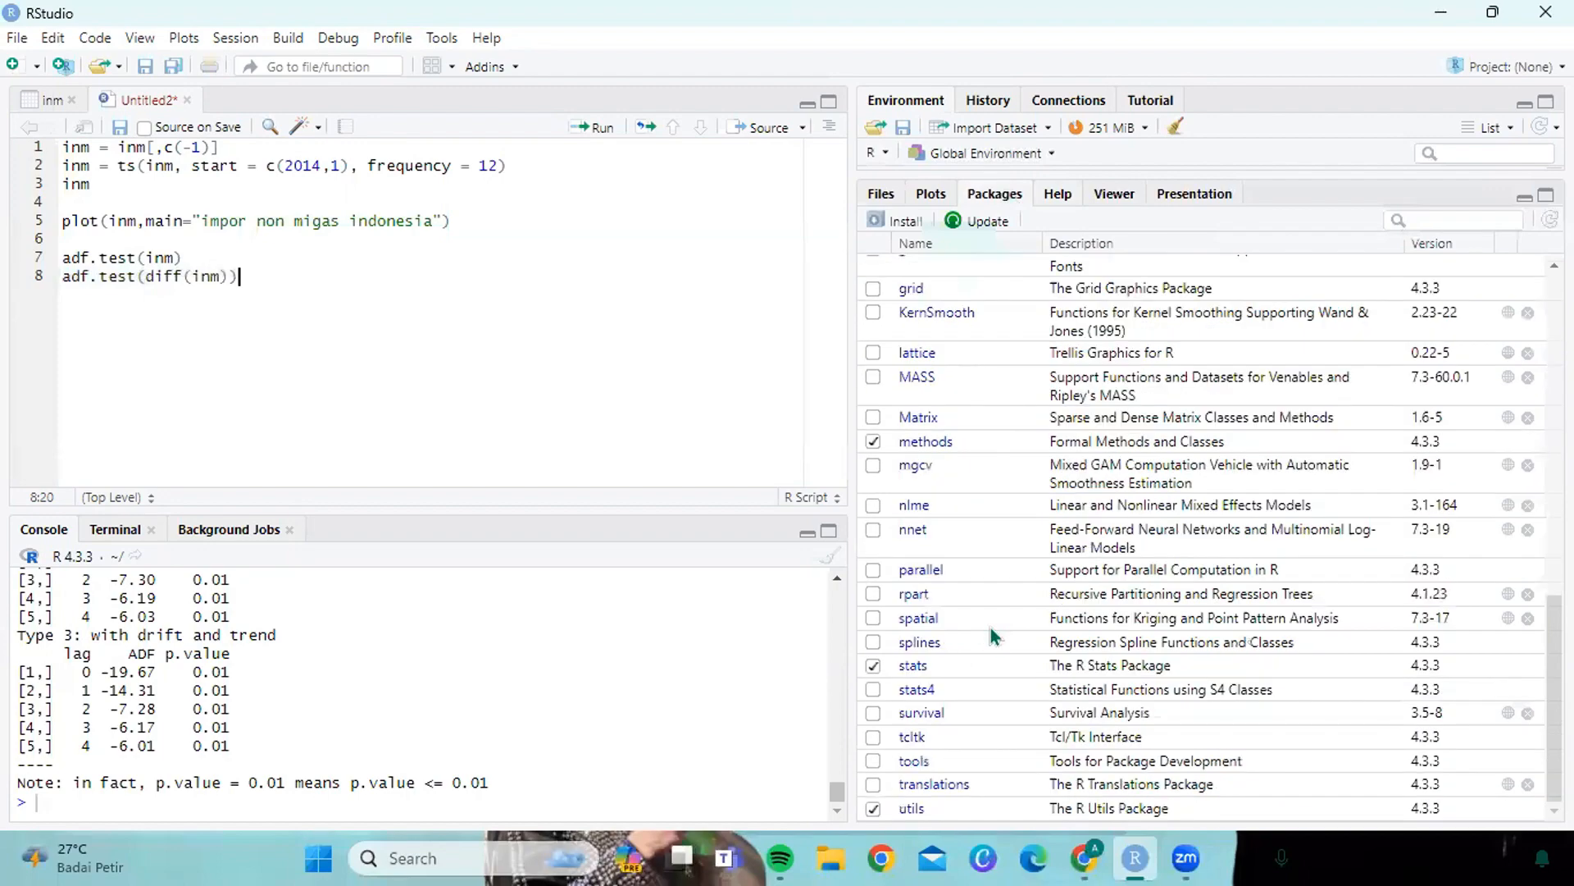
left_click(916, 675)
scroll(948, 630, "down", 5)
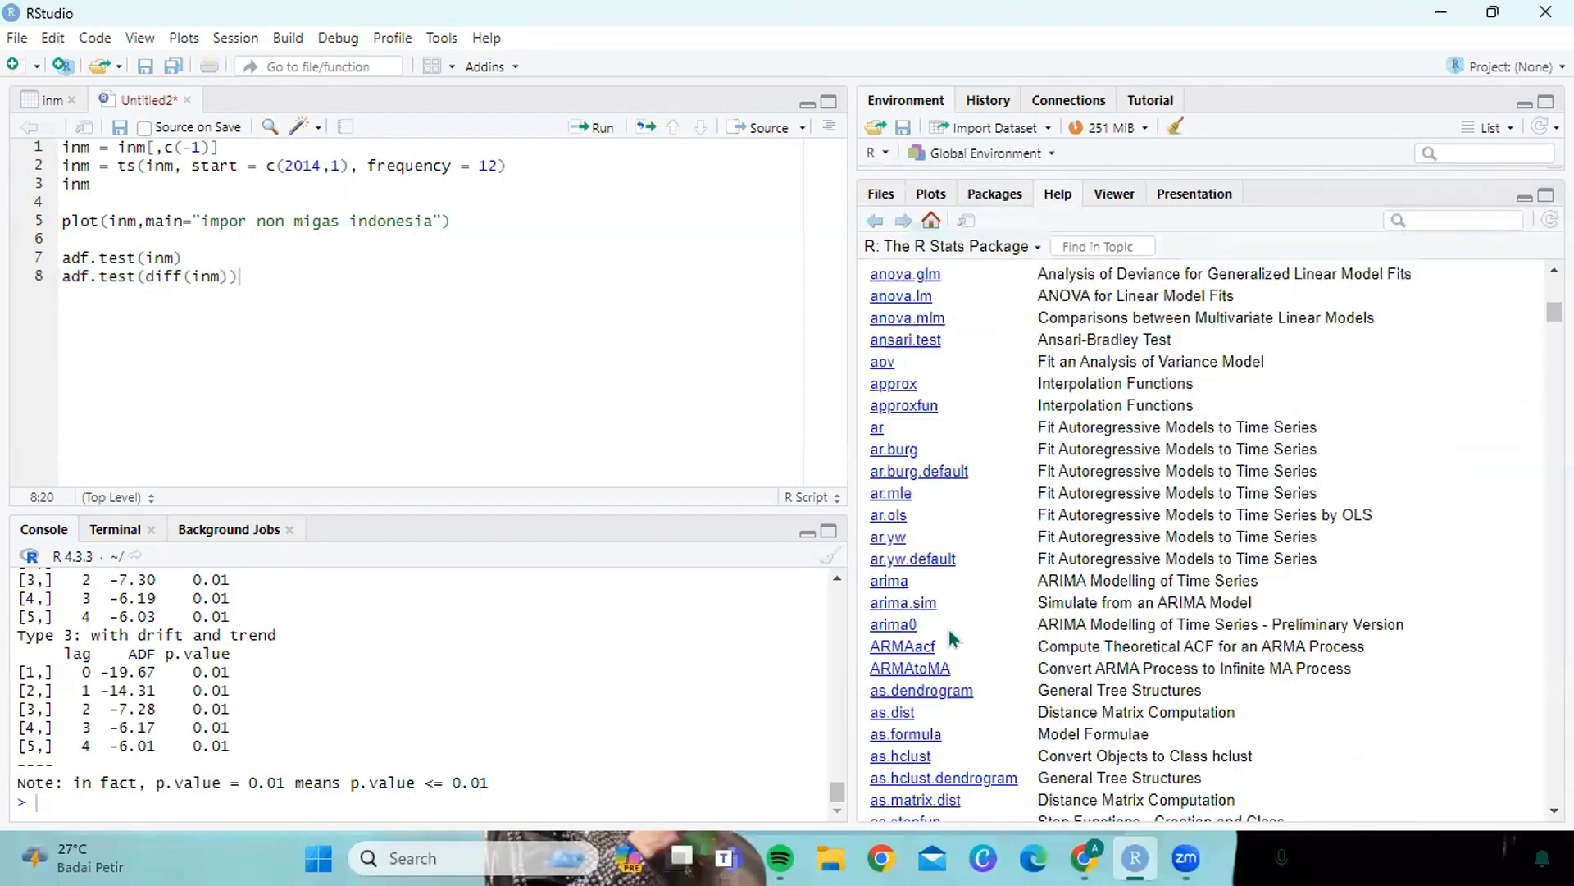
scroll(948, 630, "up", 5)
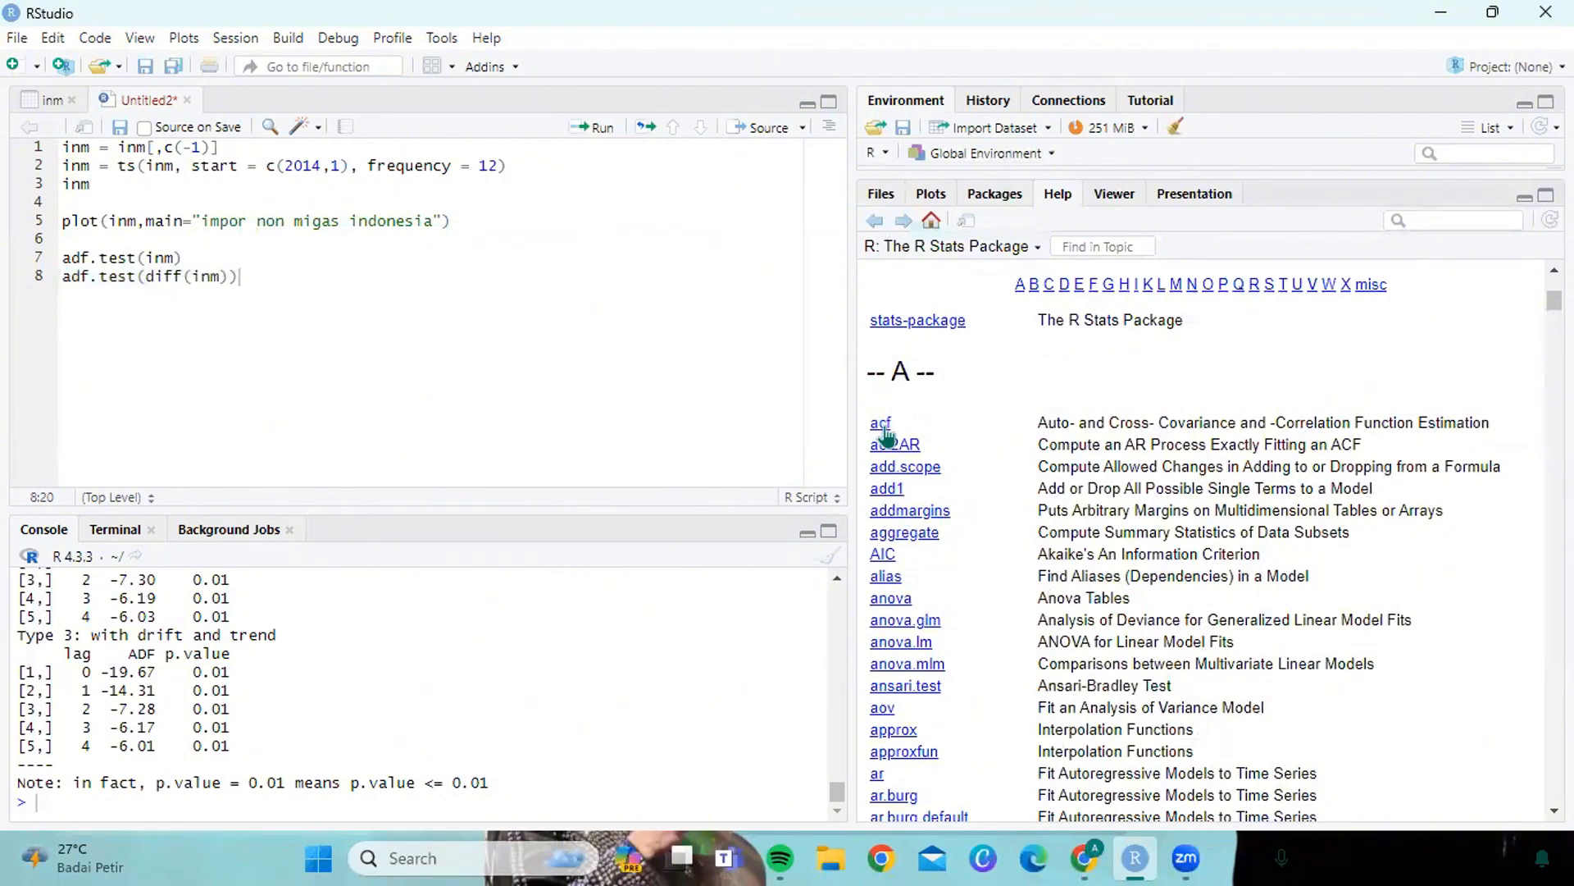
left_click(884, 431)
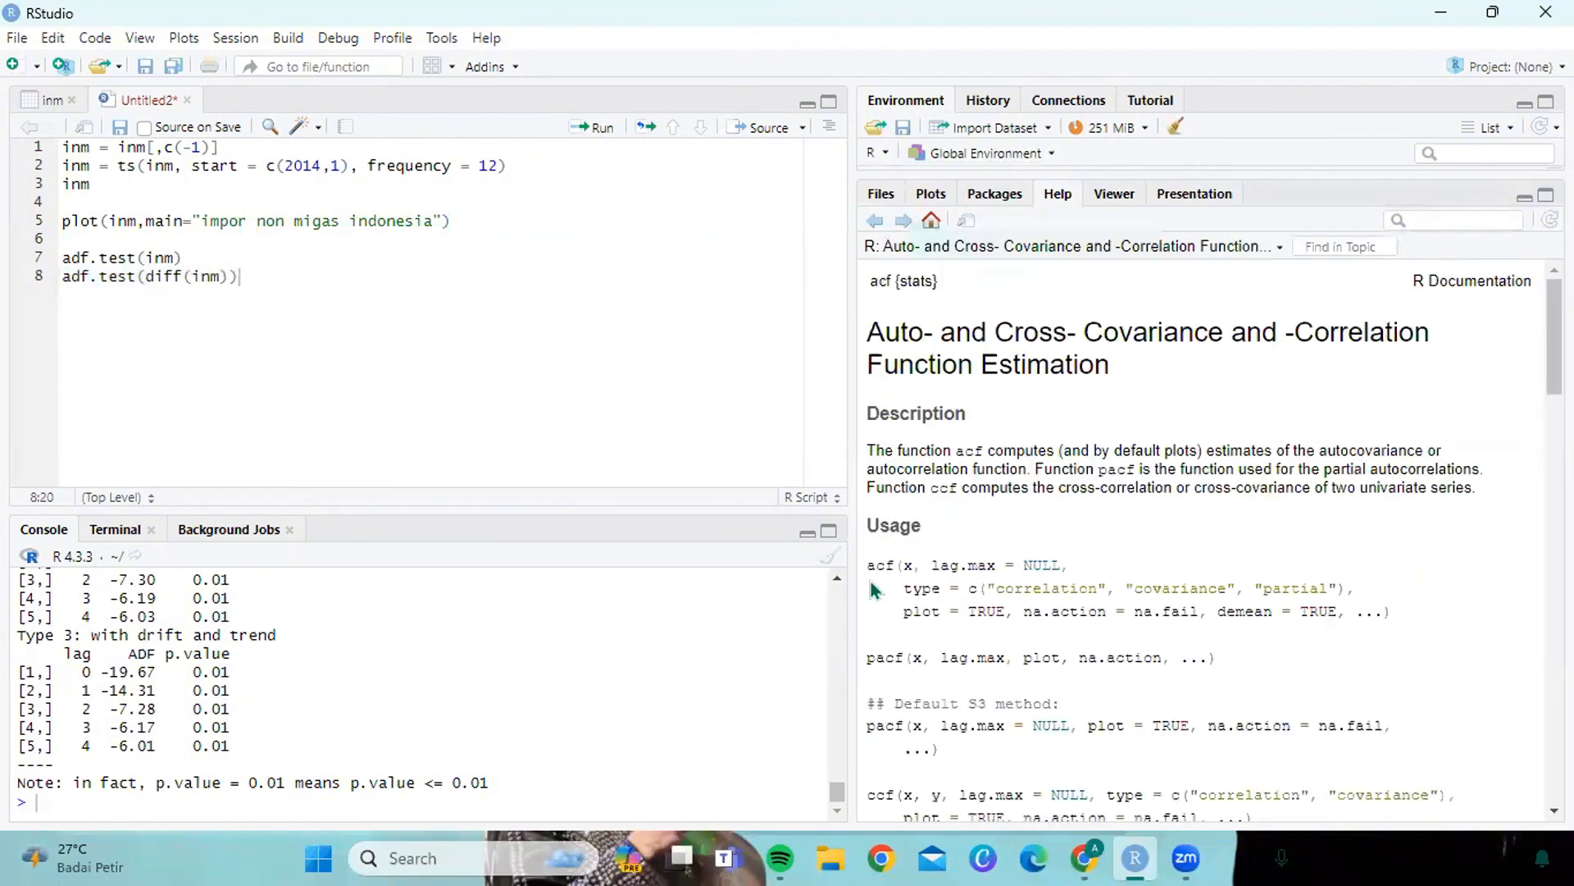
- Add par(mfrow=c(2,1)) on line 10 of the script, leaving a blank line after the adf.test calls
left_click(288, 284)
key("Return")
key("Return")
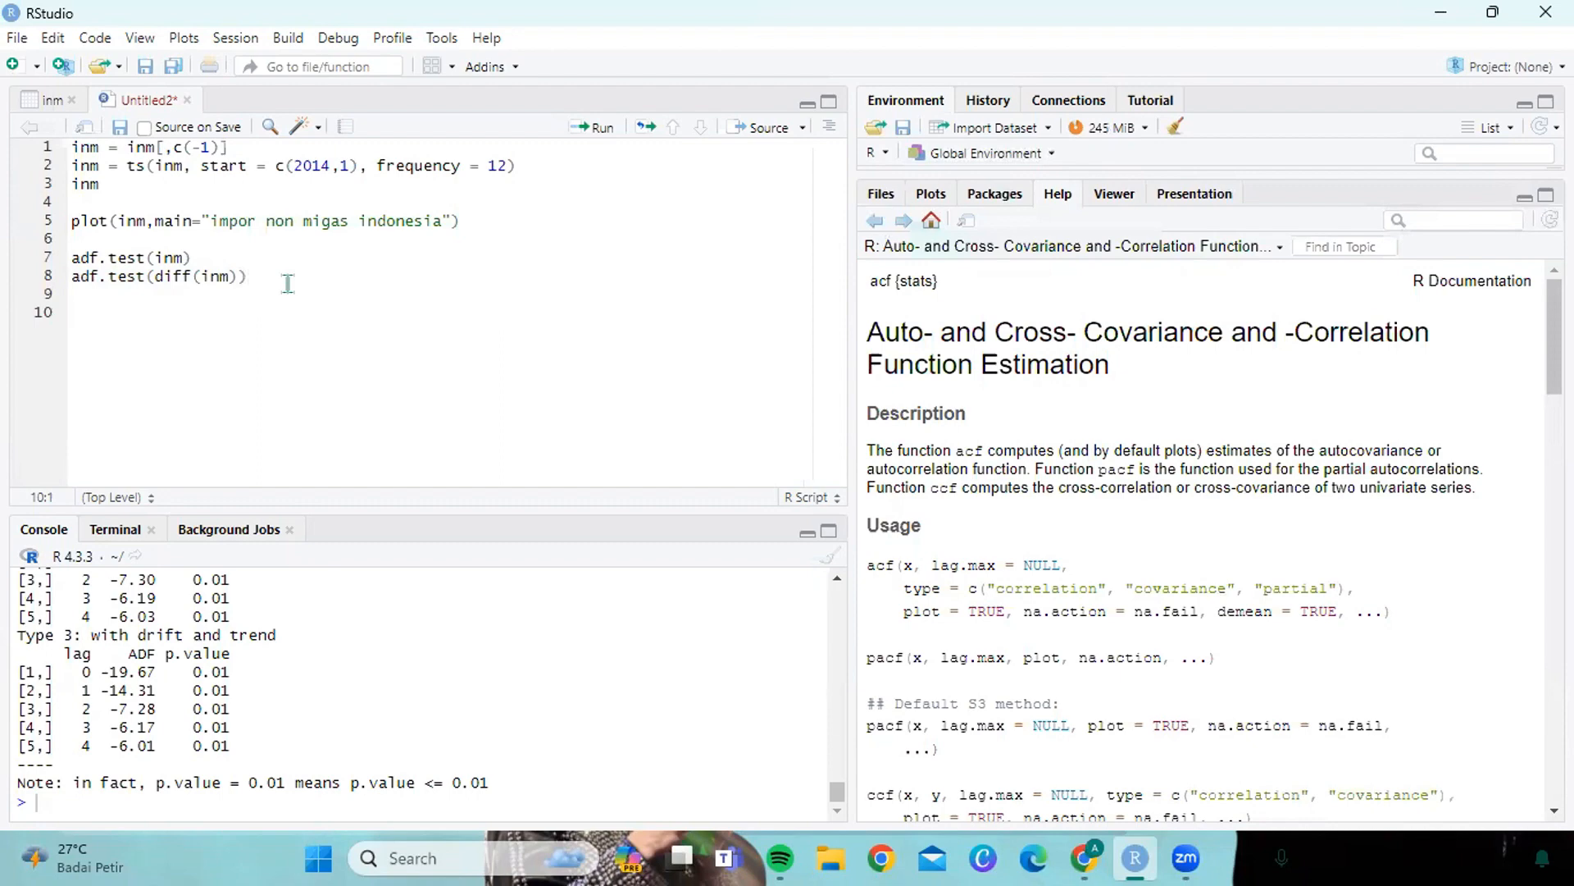
type("par")
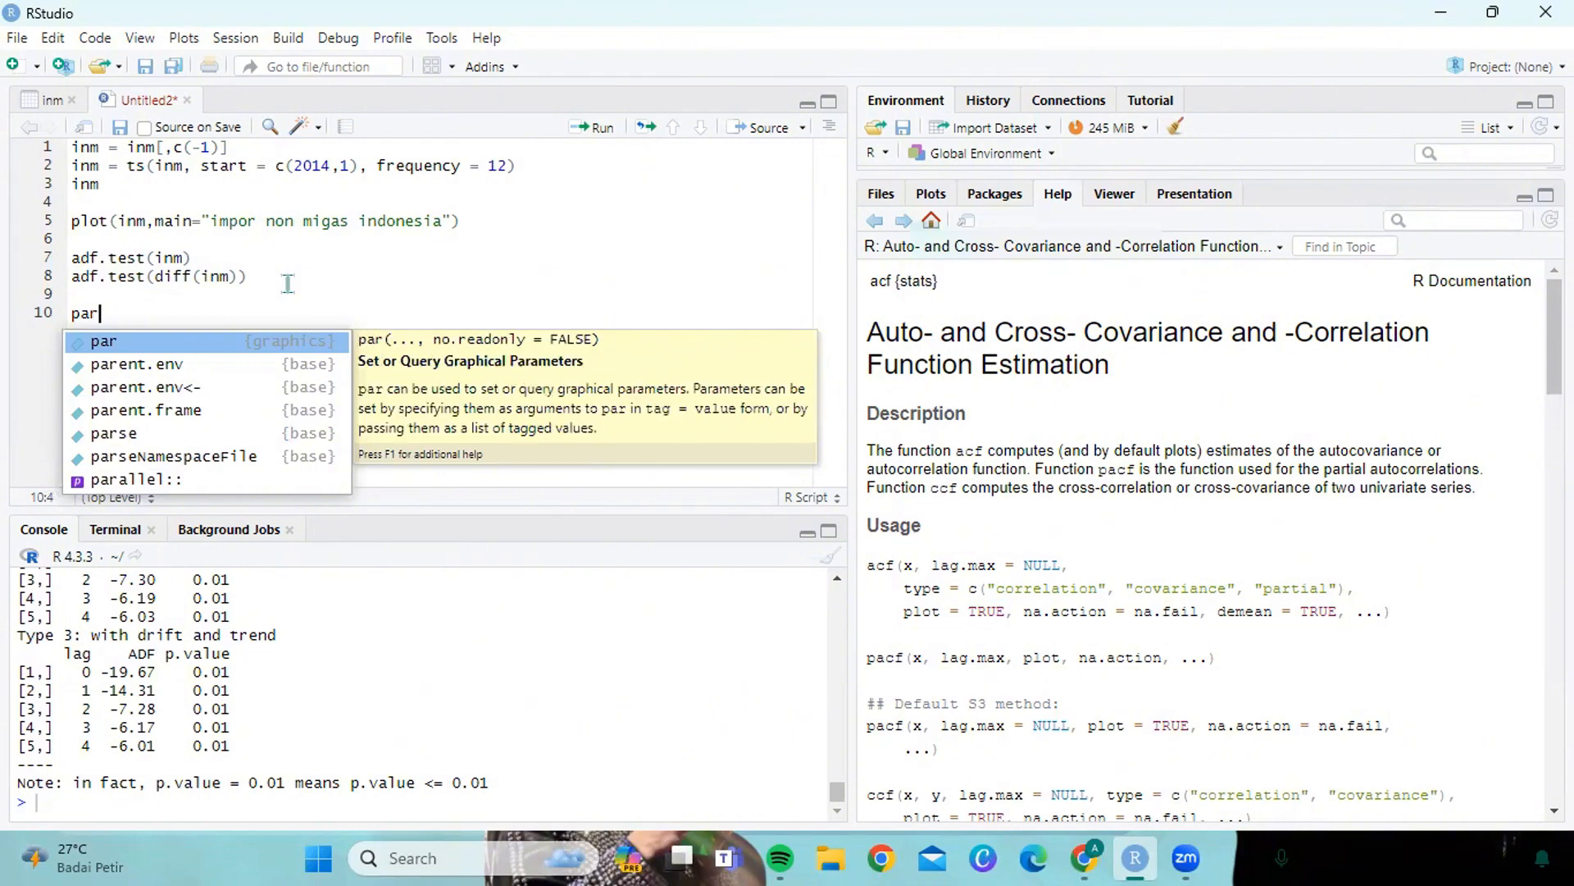
left_click(282, 347)
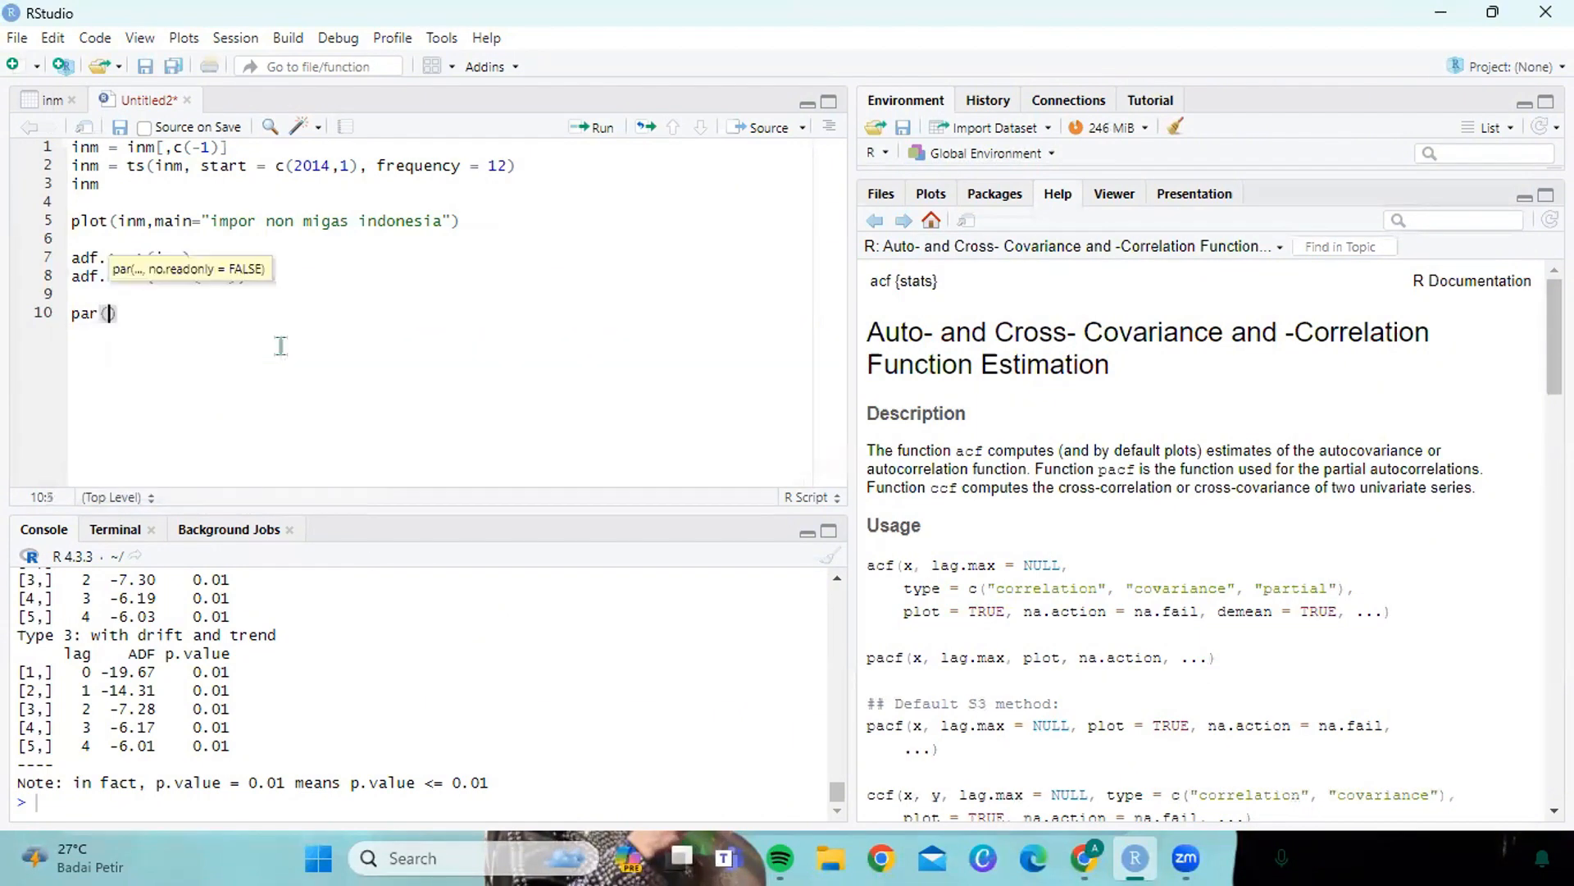
type("mfrow=c")
left_click(101, 315)
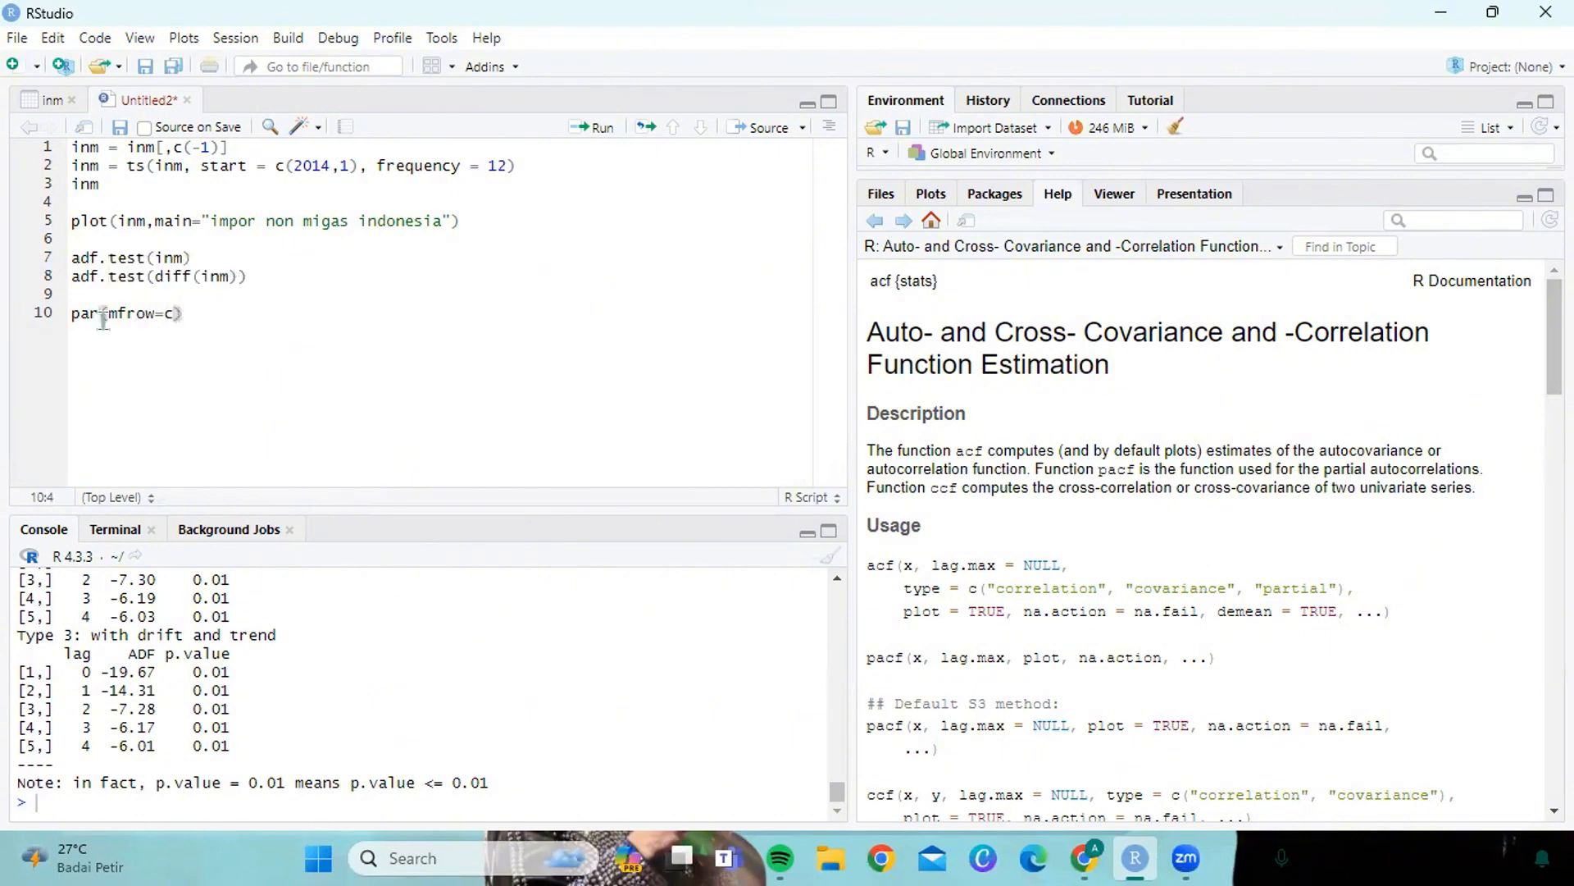
left_click(182, 314)
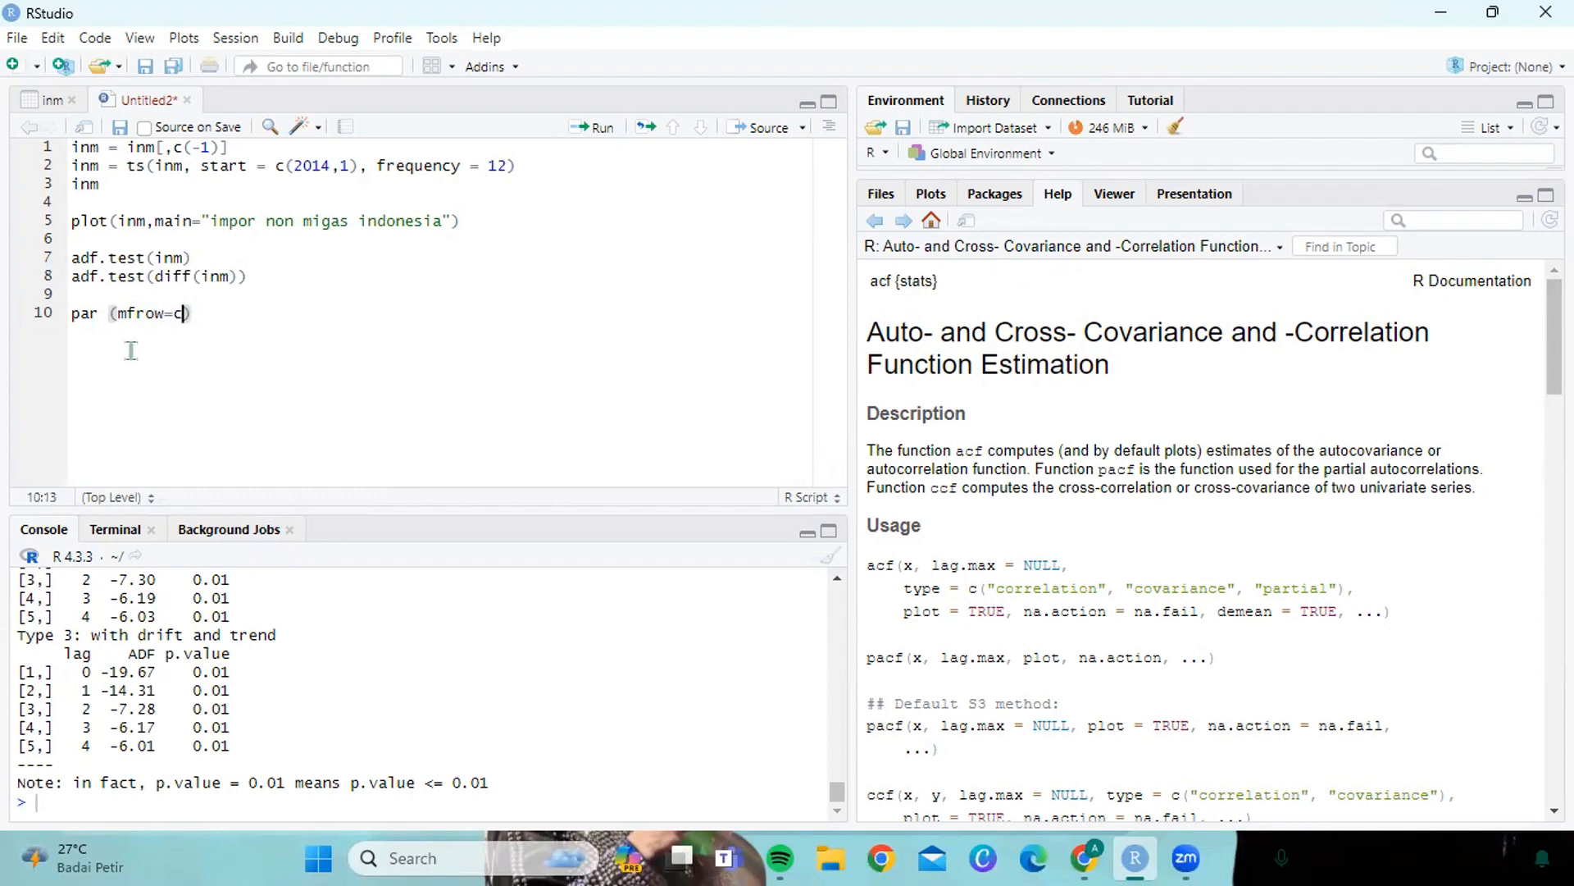
left_click(110, 314)
key("BackSpace")
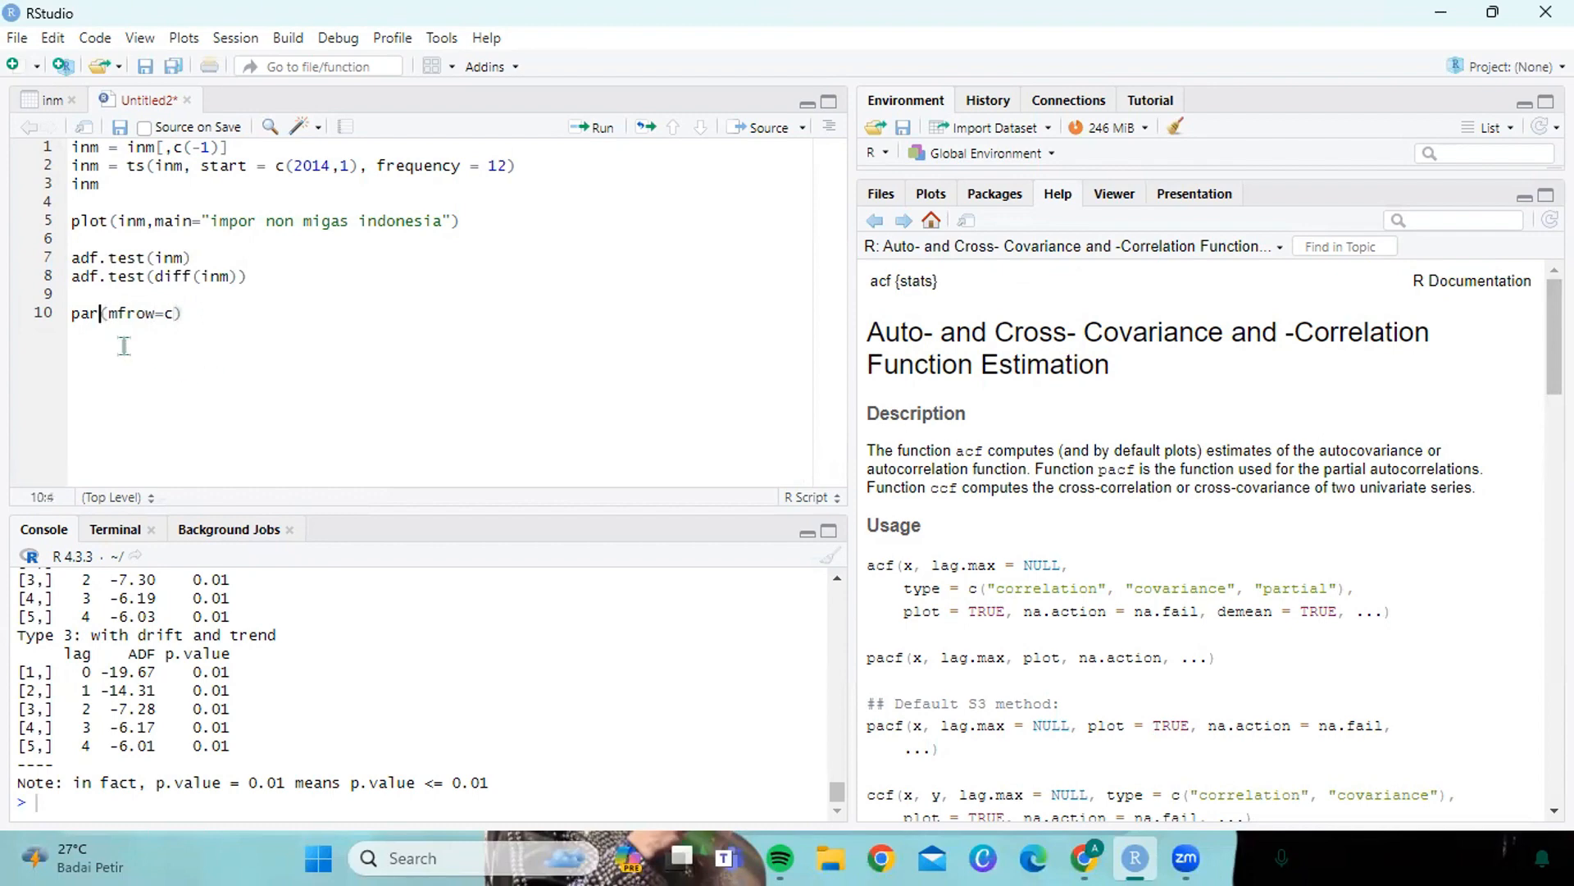
key("Right")
key("Right")
key("Right")
key("Right")
key("Right")
key("Right")
key("Right")
key("Right")
type("(")
left_click(250, 12)
type("2,1")
key("End")
- Write acf(diff(inm), lag=48) on line 11, below the par call
key("Return")
type("acf")
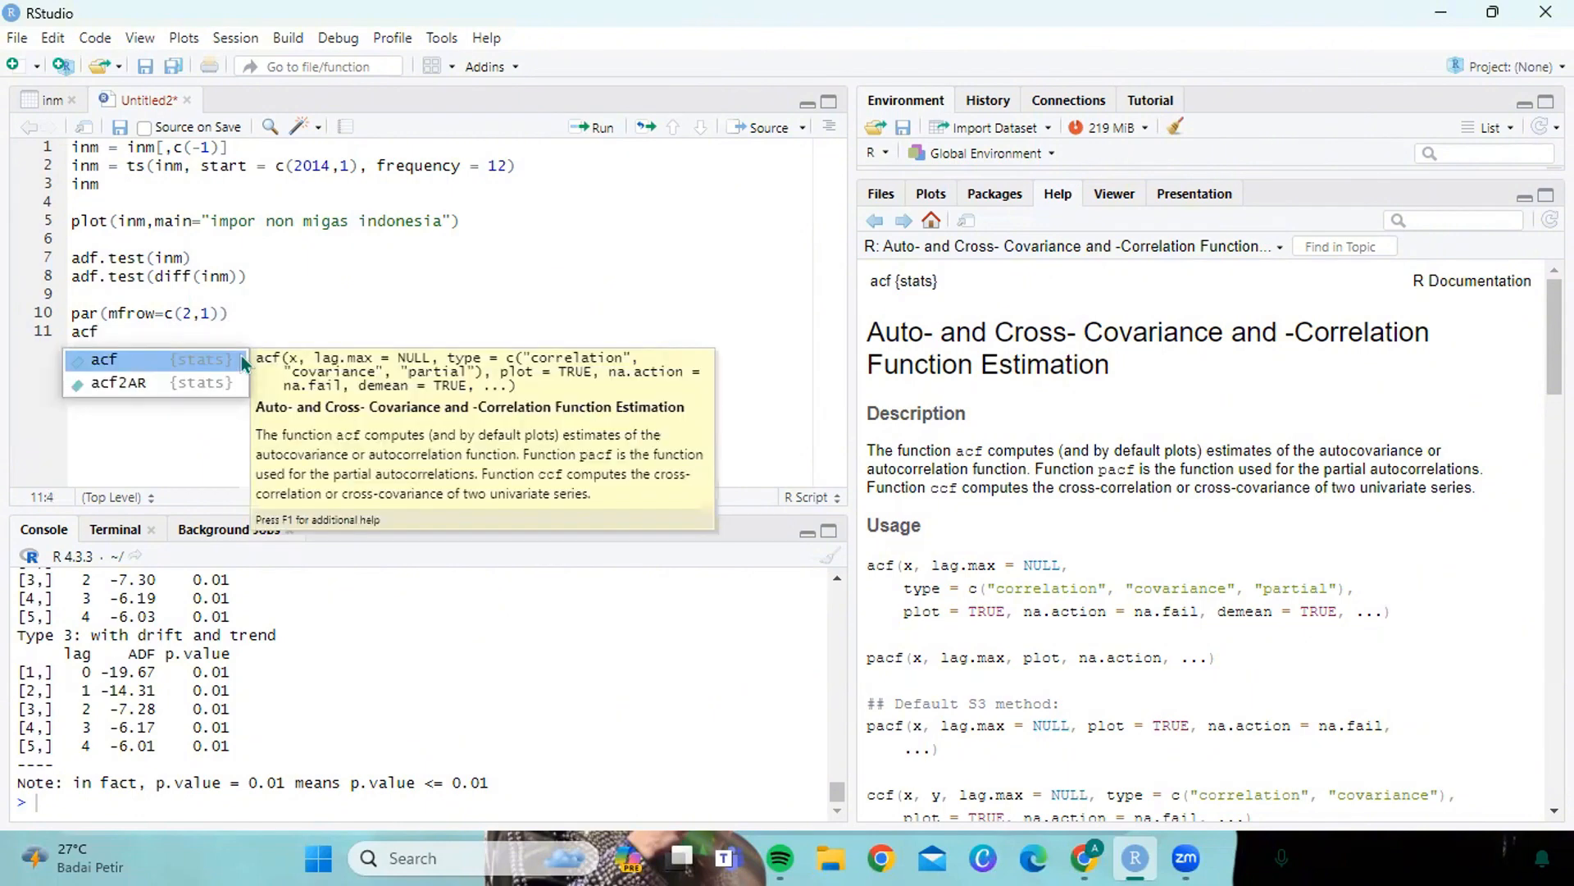
key("Return")
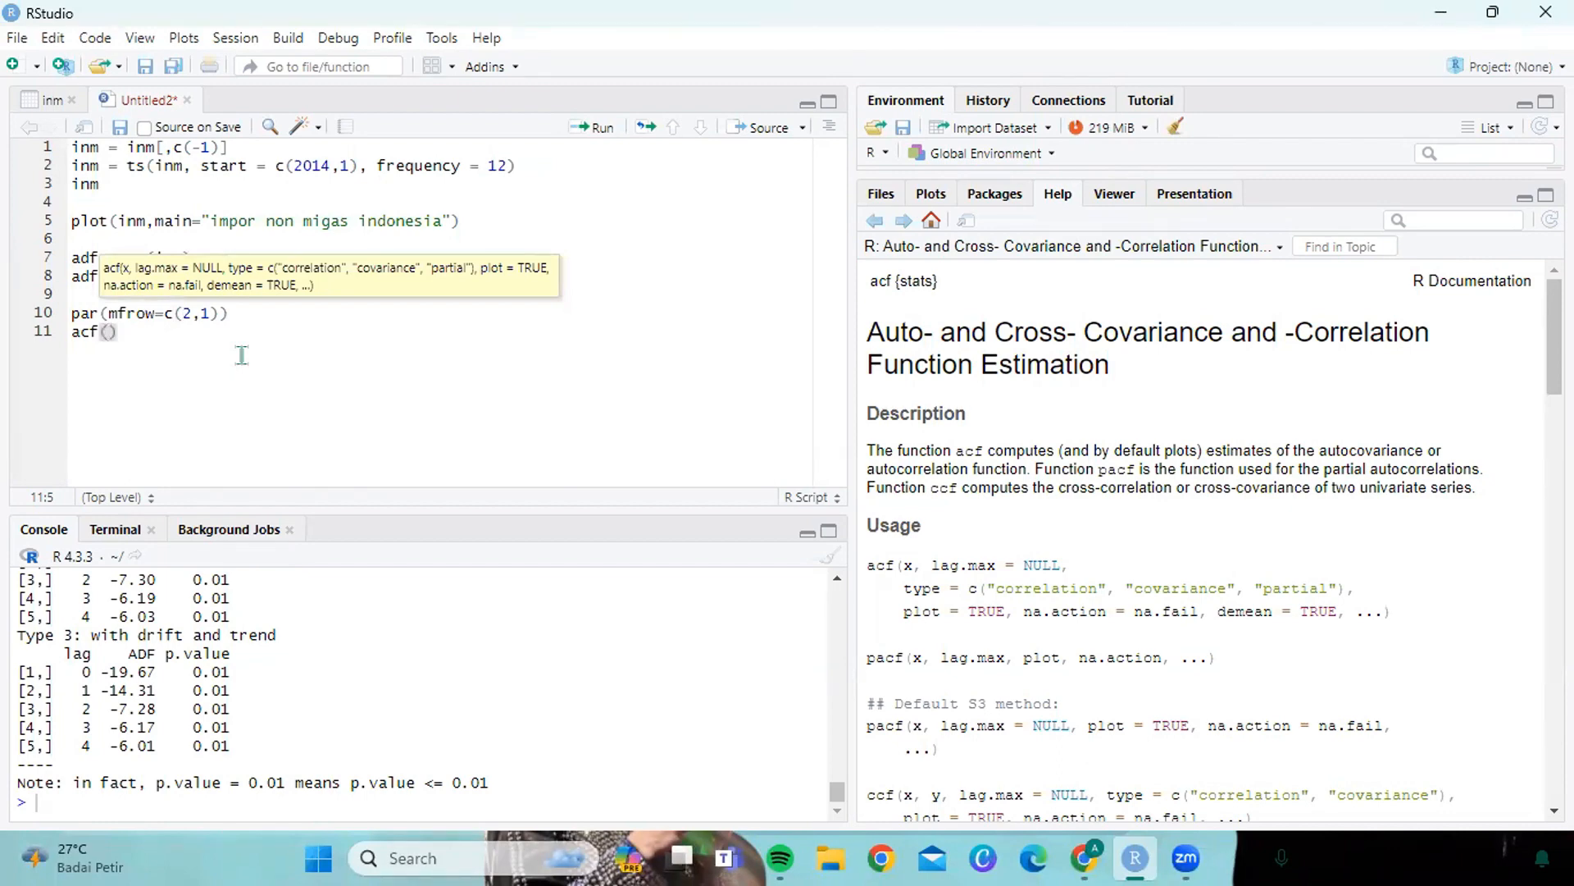
type("diff")
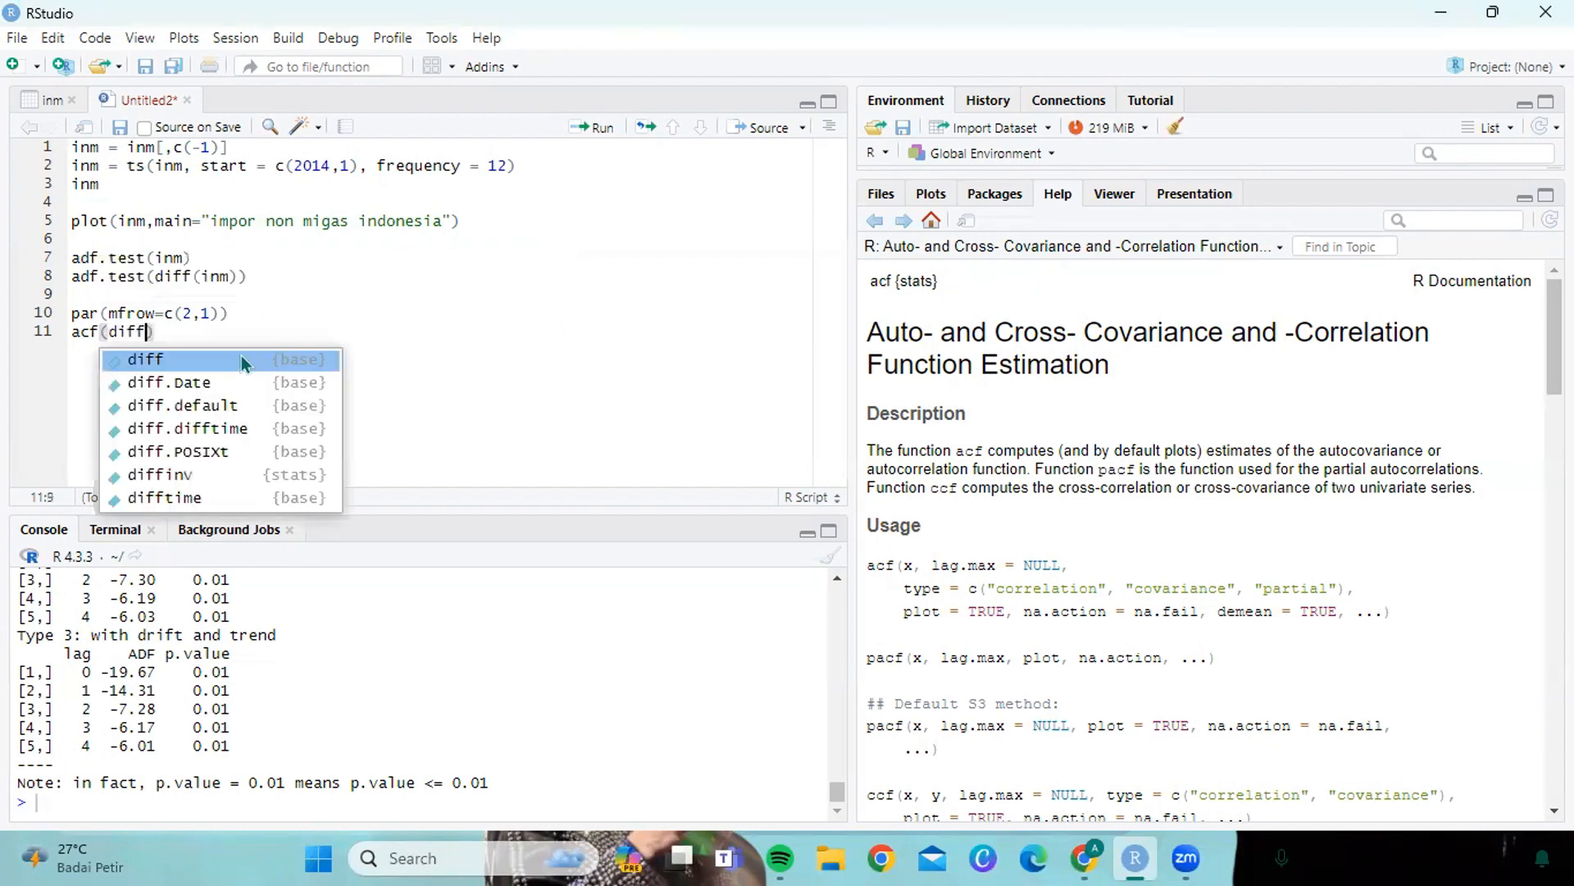
key("Return")
type("in")
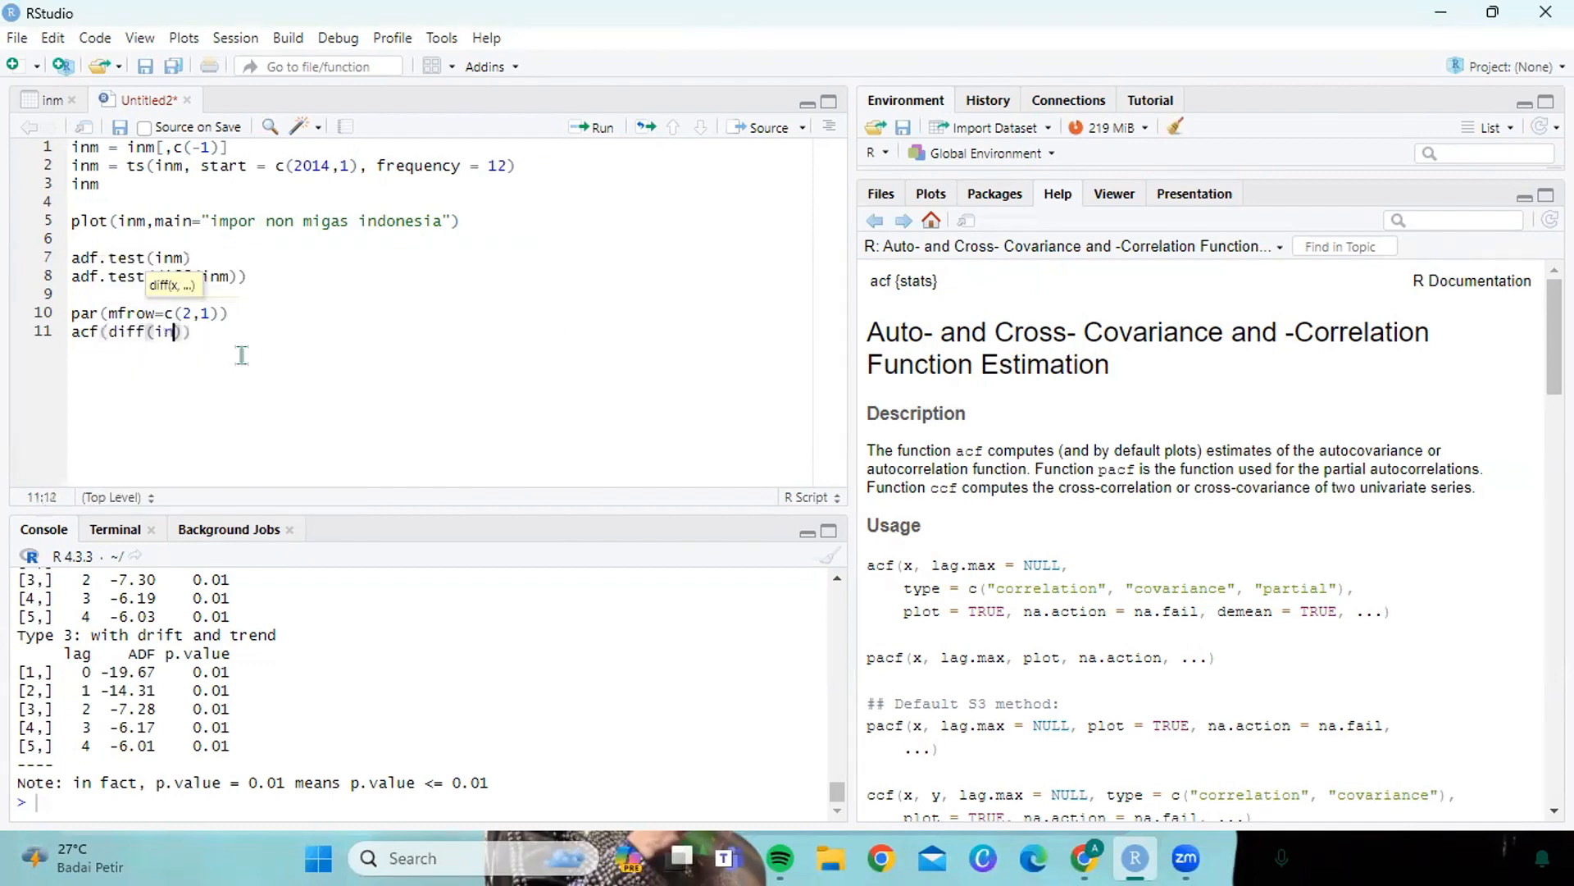
type("m)")
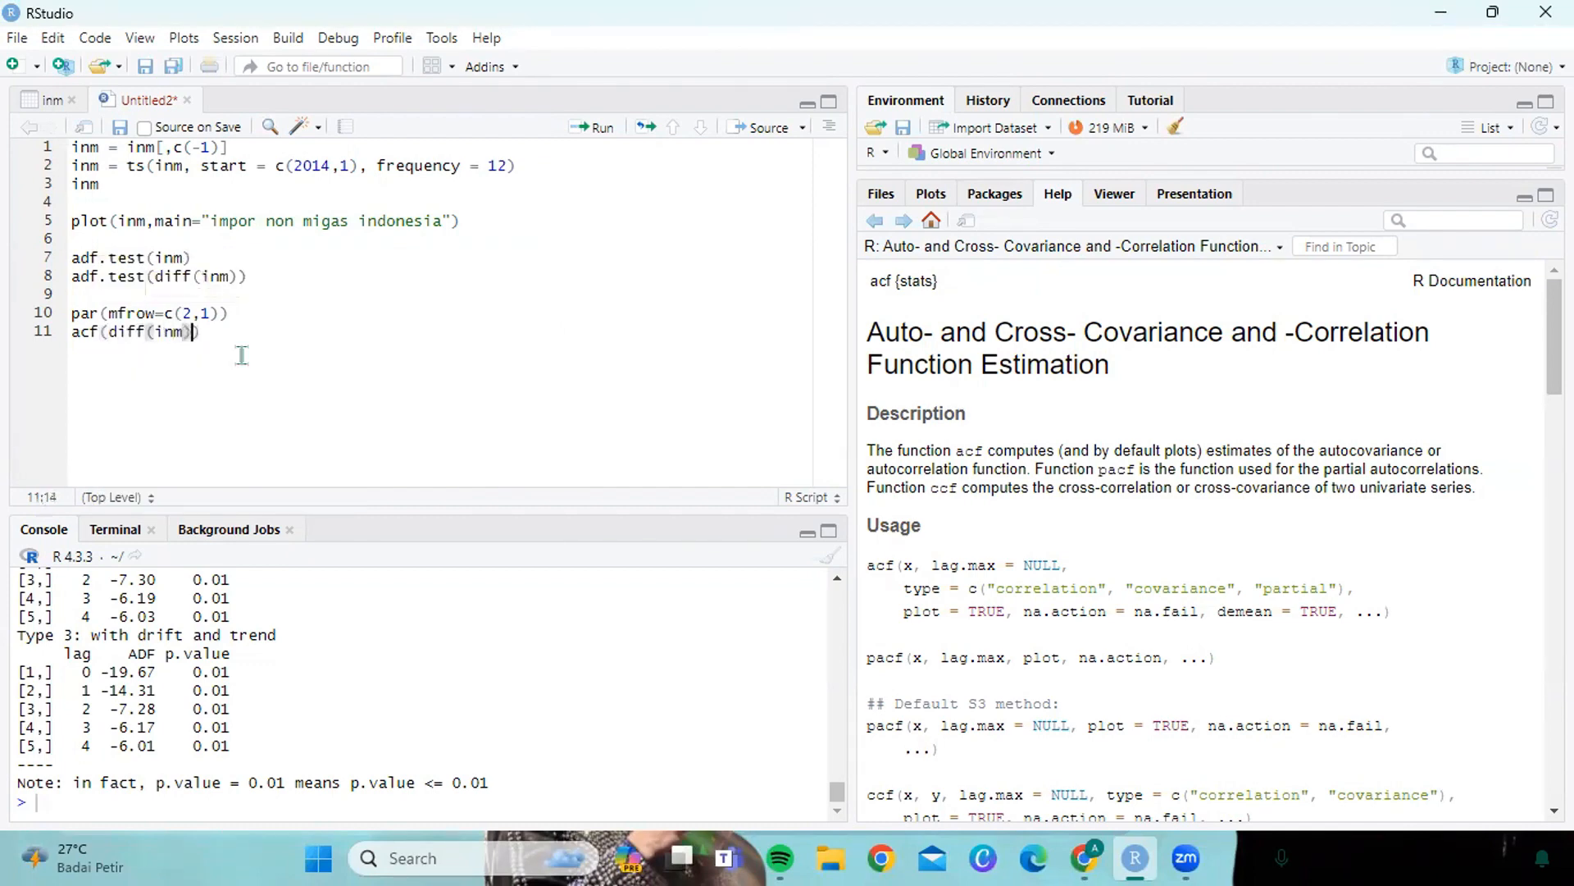
type(", 1")
type("ag")
type("=")
left_click(251, 333)
type("48")
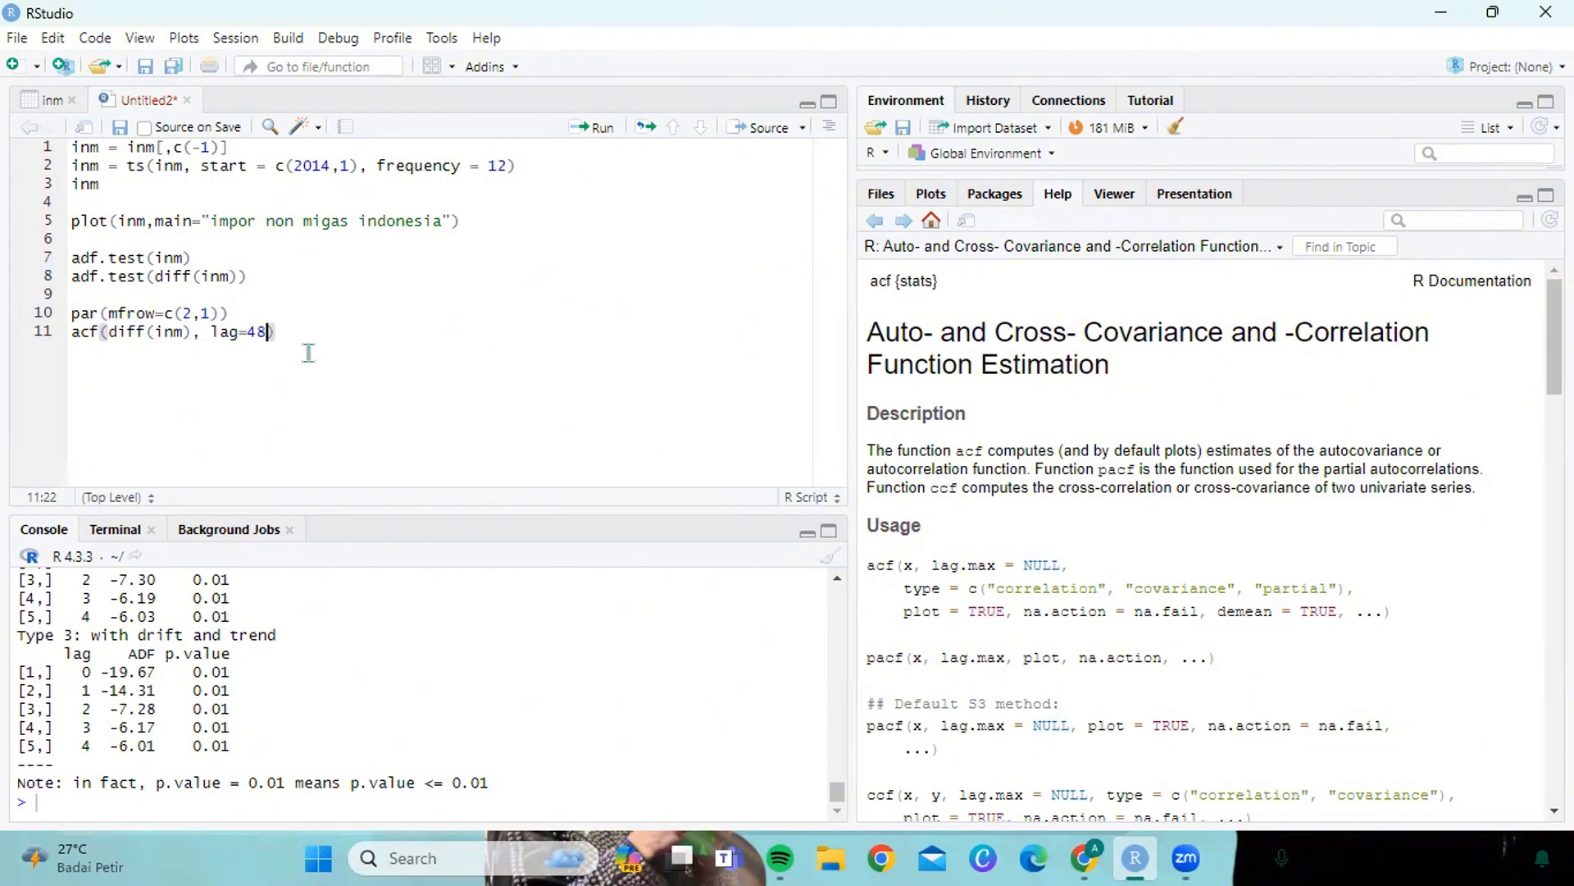
- Add pacf(diff(inm), lag=48) on line 12, reusing the acf arguments, and run lines 10 to 12 to plot both correlograms
key("End")
key("Return")
type("pacf")
left_click_drag(105, 334, 256, 335)
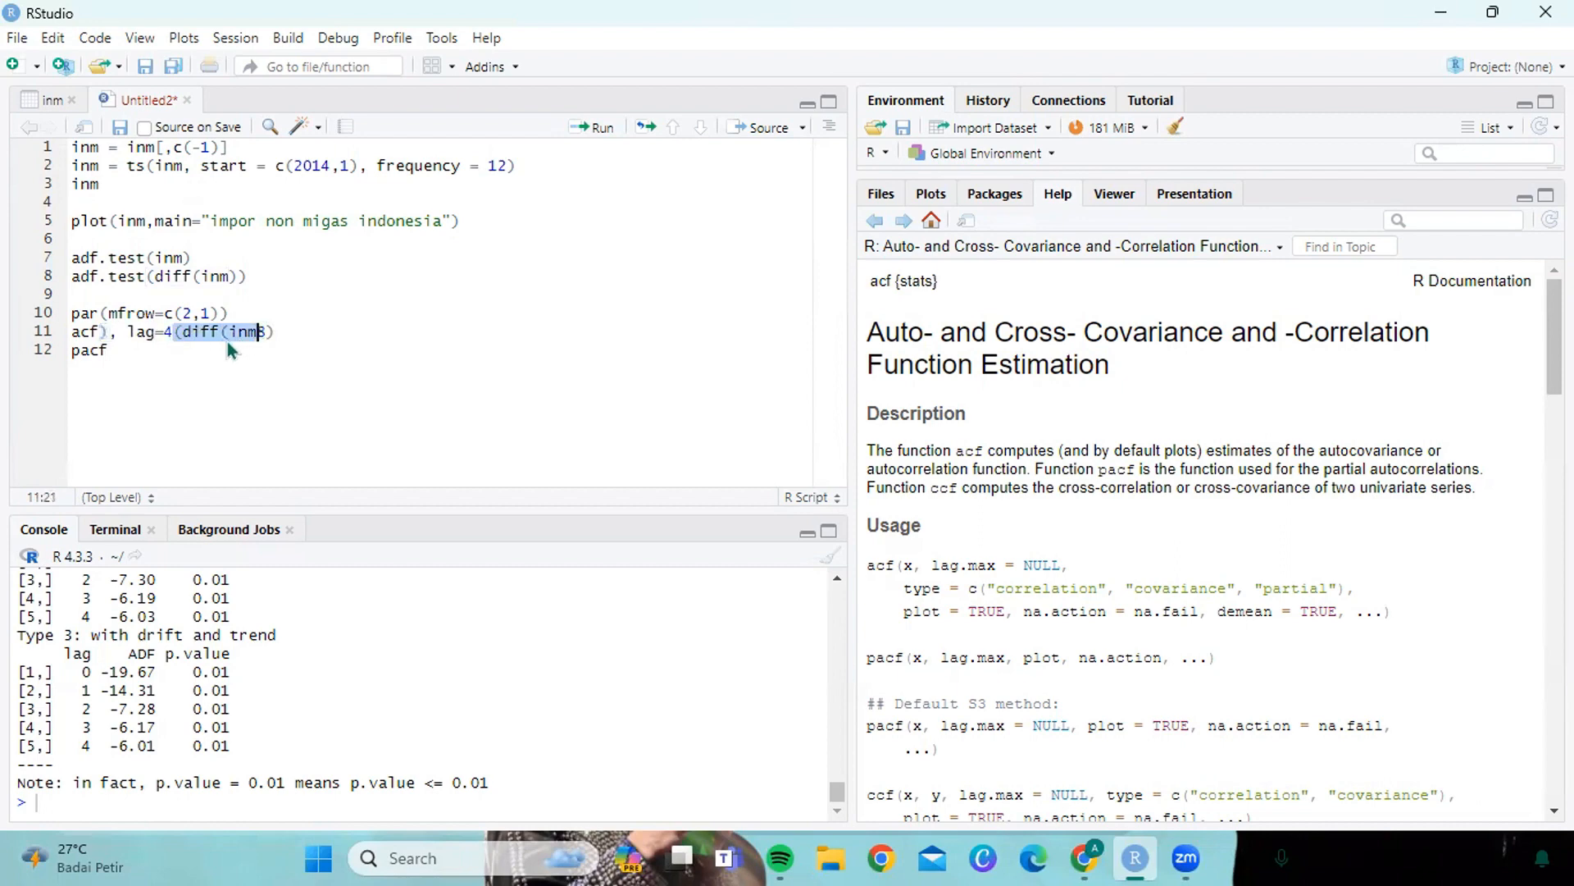
key("ctrl+z")
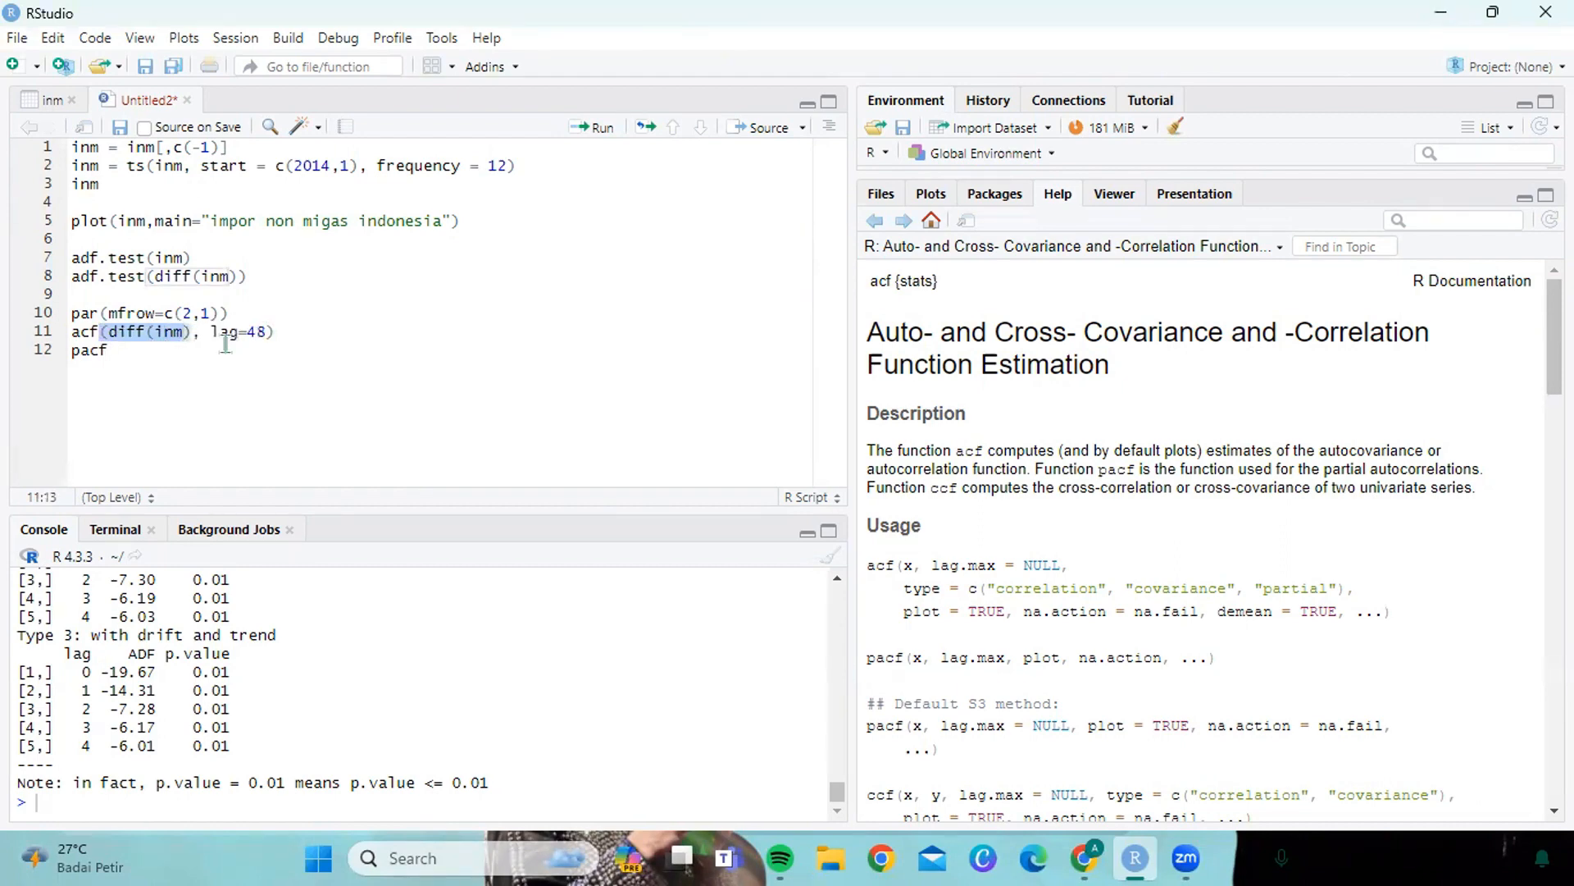
left_click(232, 348)
left_click_drag(293, 331, 99, 333)
right_click(138, 343)
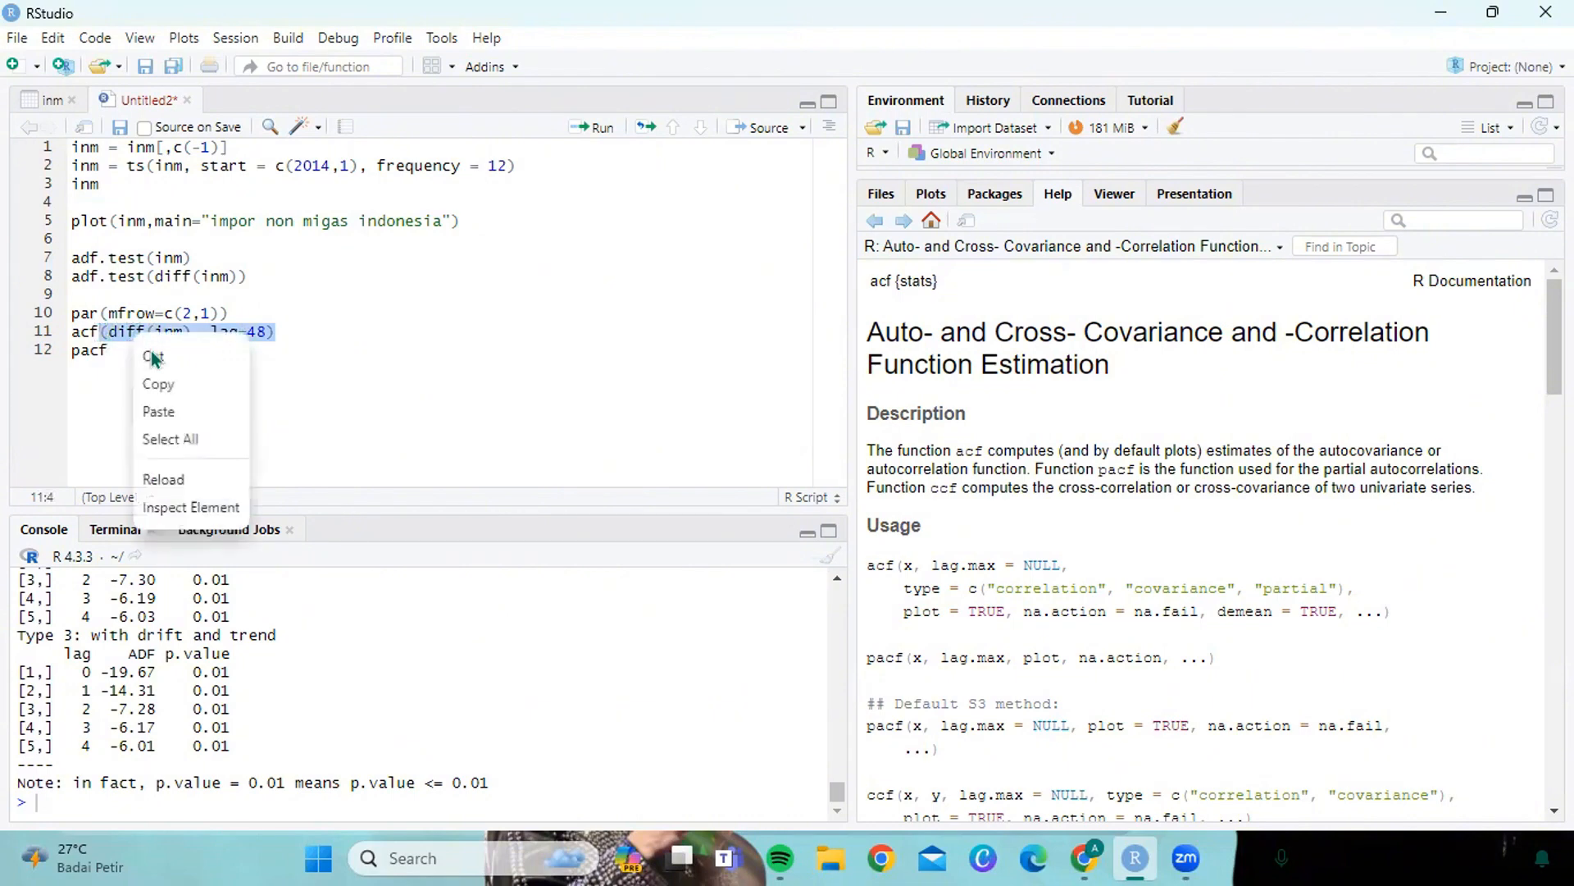
left_click(170, 380)
left_click(153, 365)
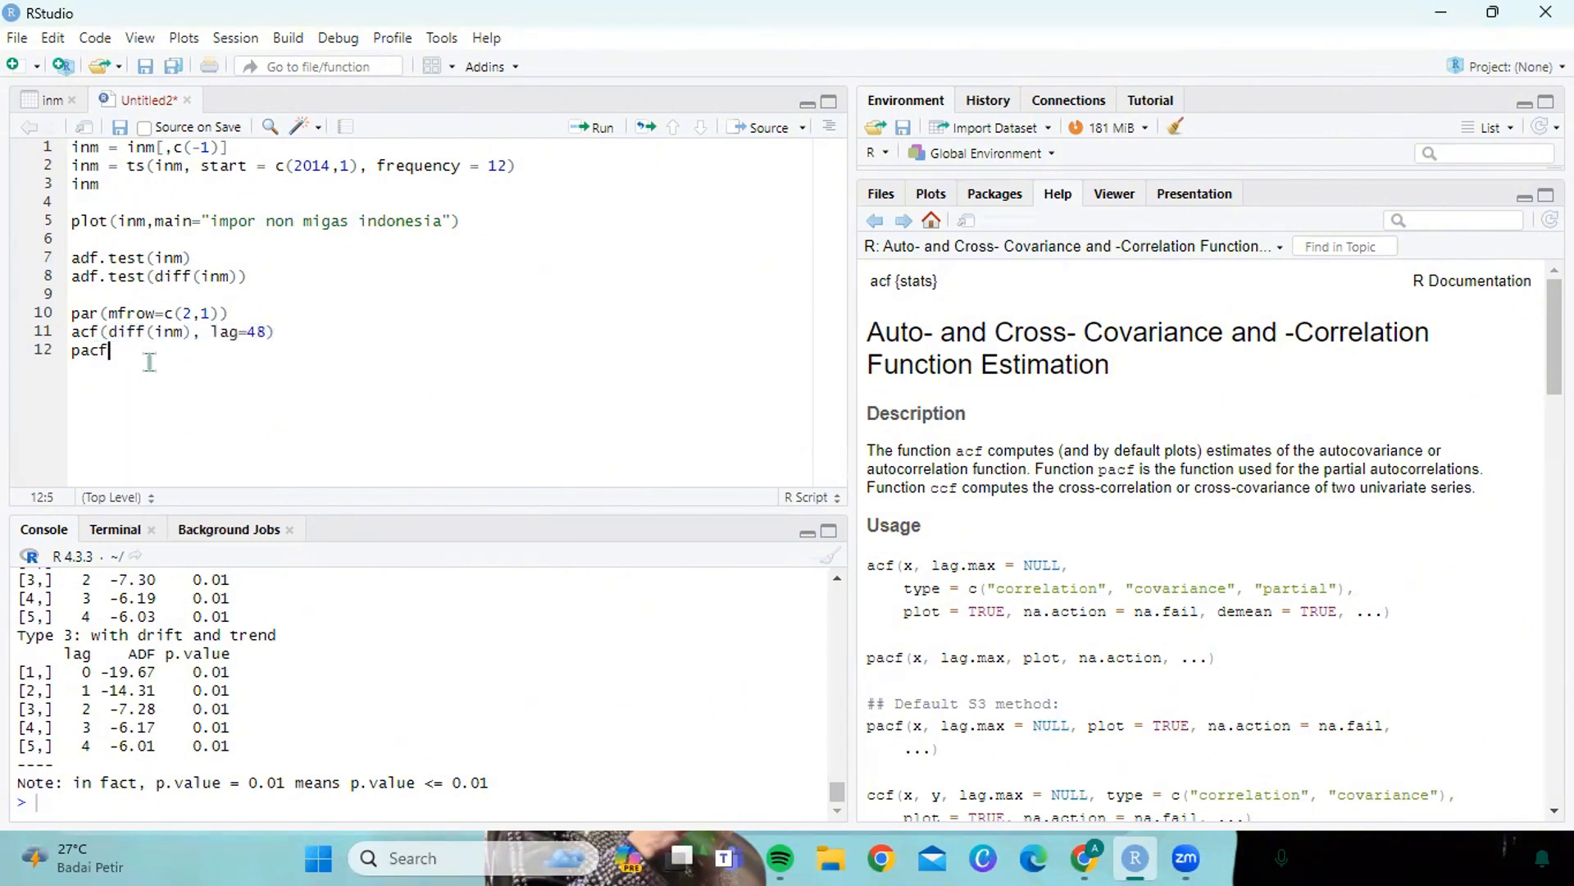
key("ctrl+v")
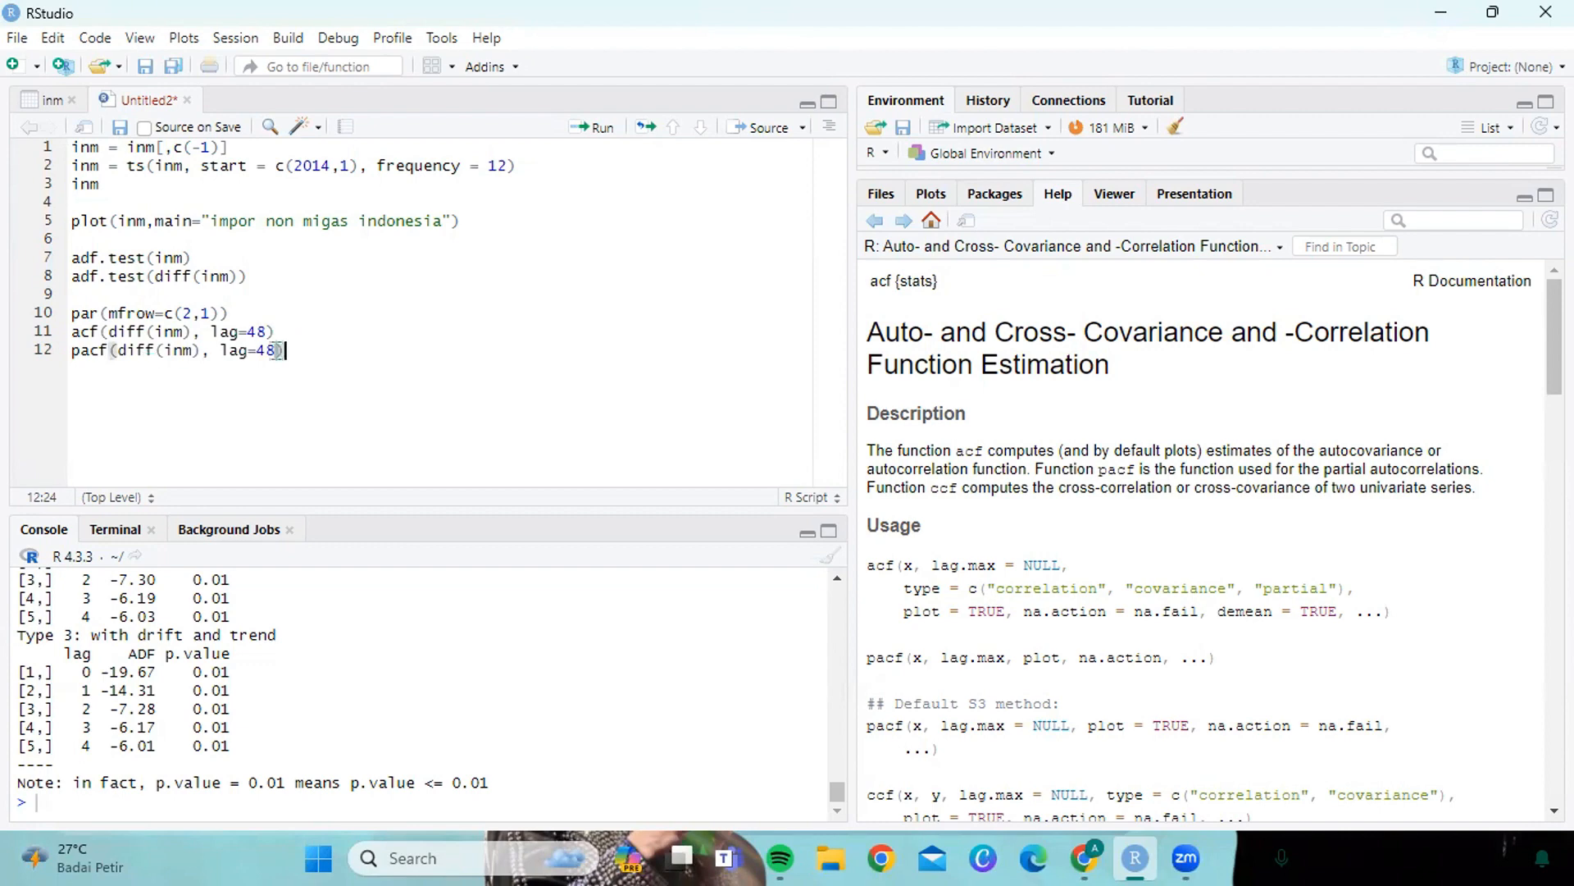
left_click_drag(287, 350, 73, 321)
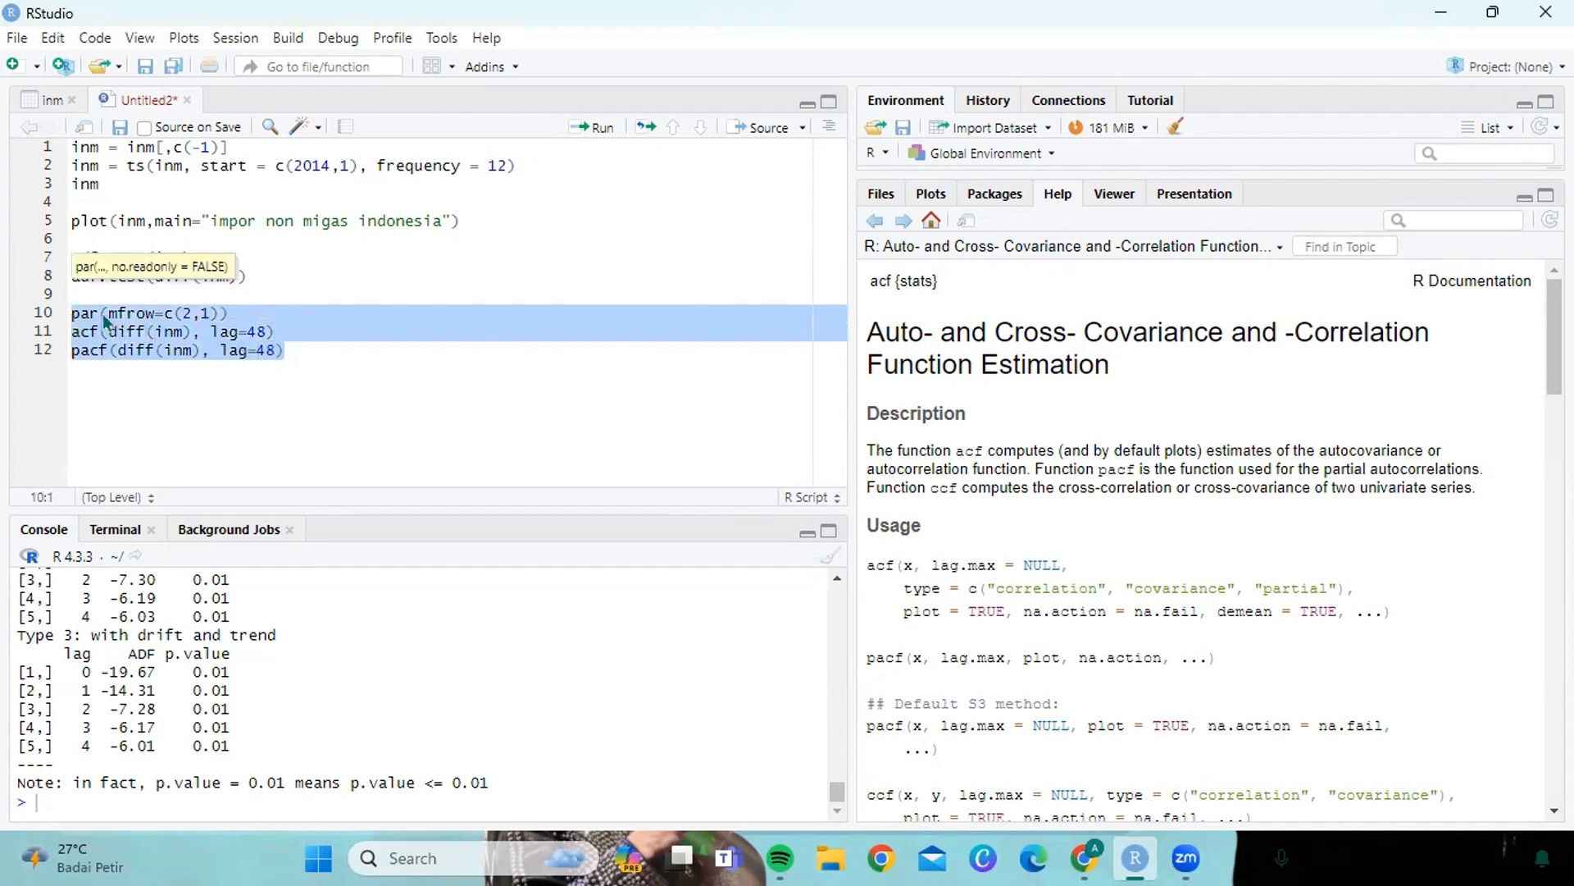
left_click(598, 138)
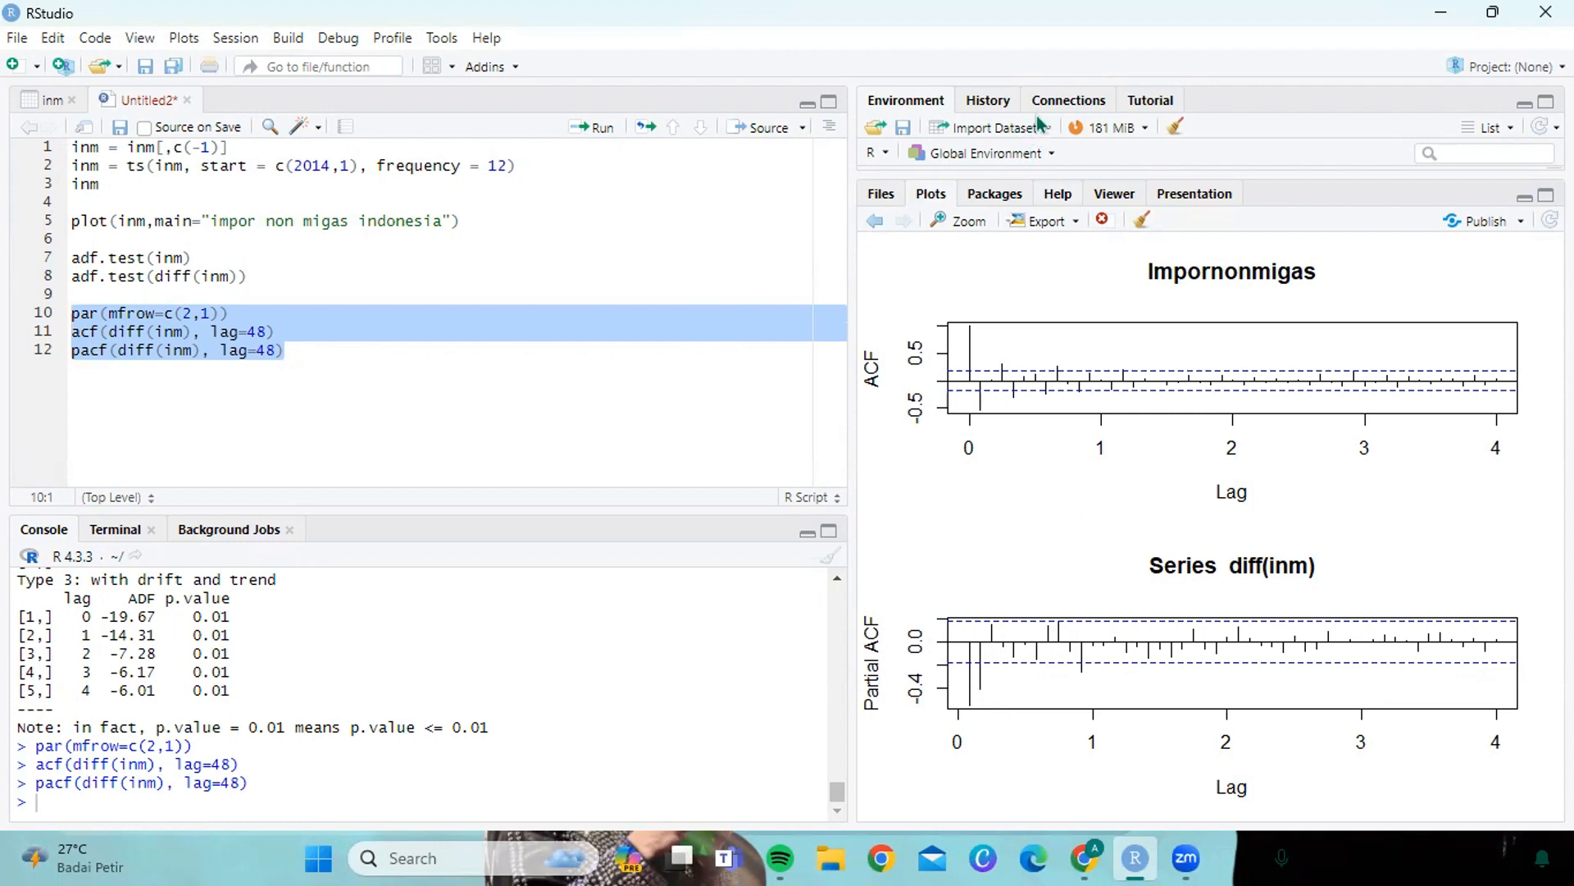
- Install the forecast package from the CRAN repository together with its dependencies
left_click(1002, 195)
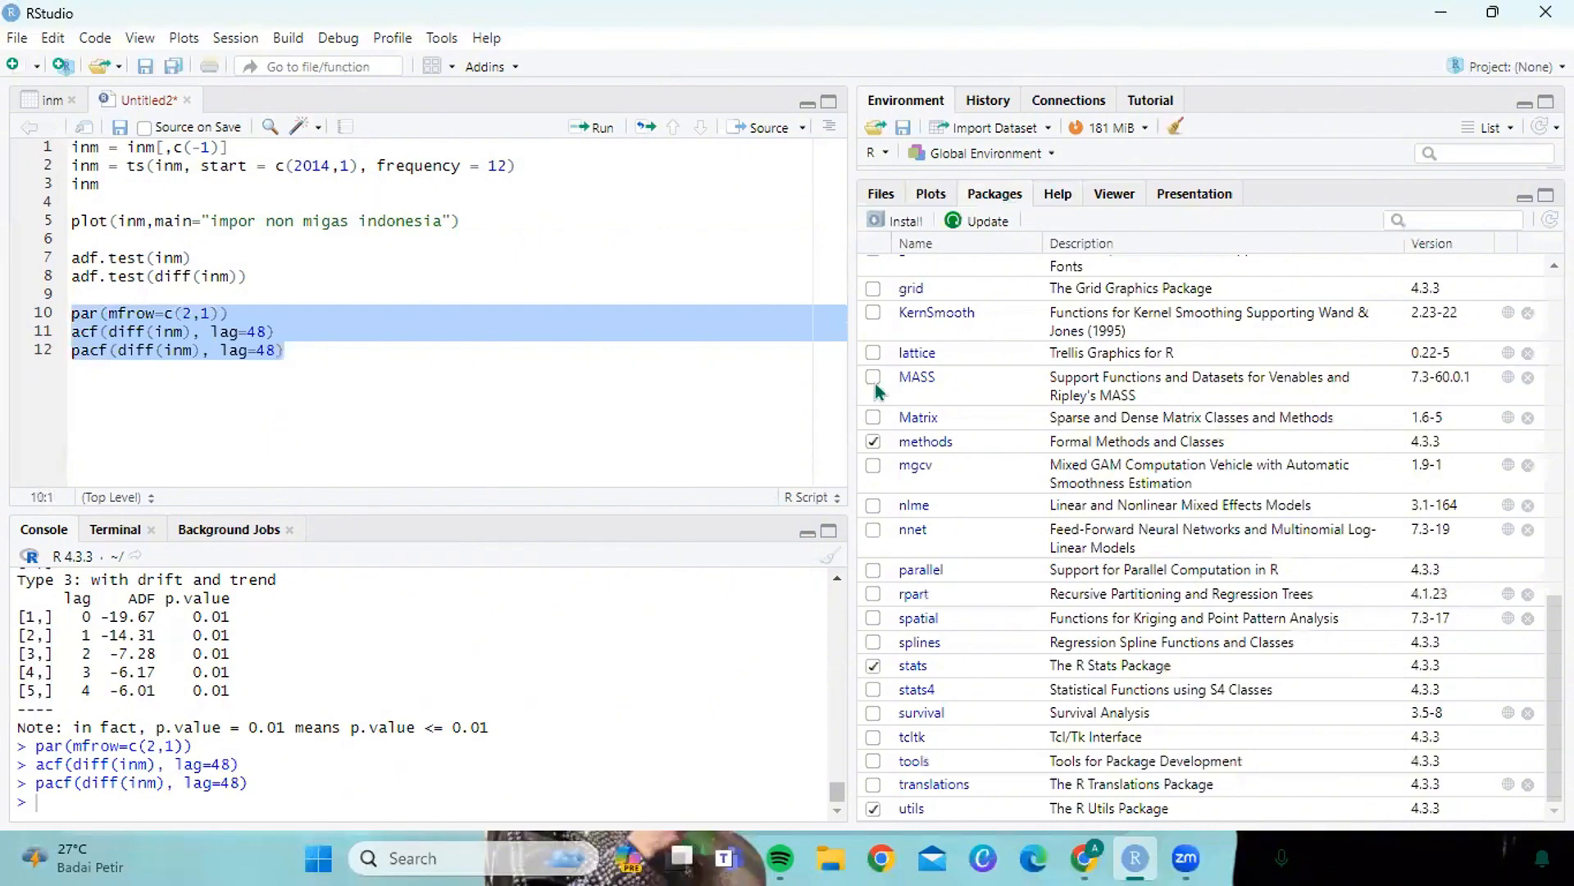
left_click(900, 221)
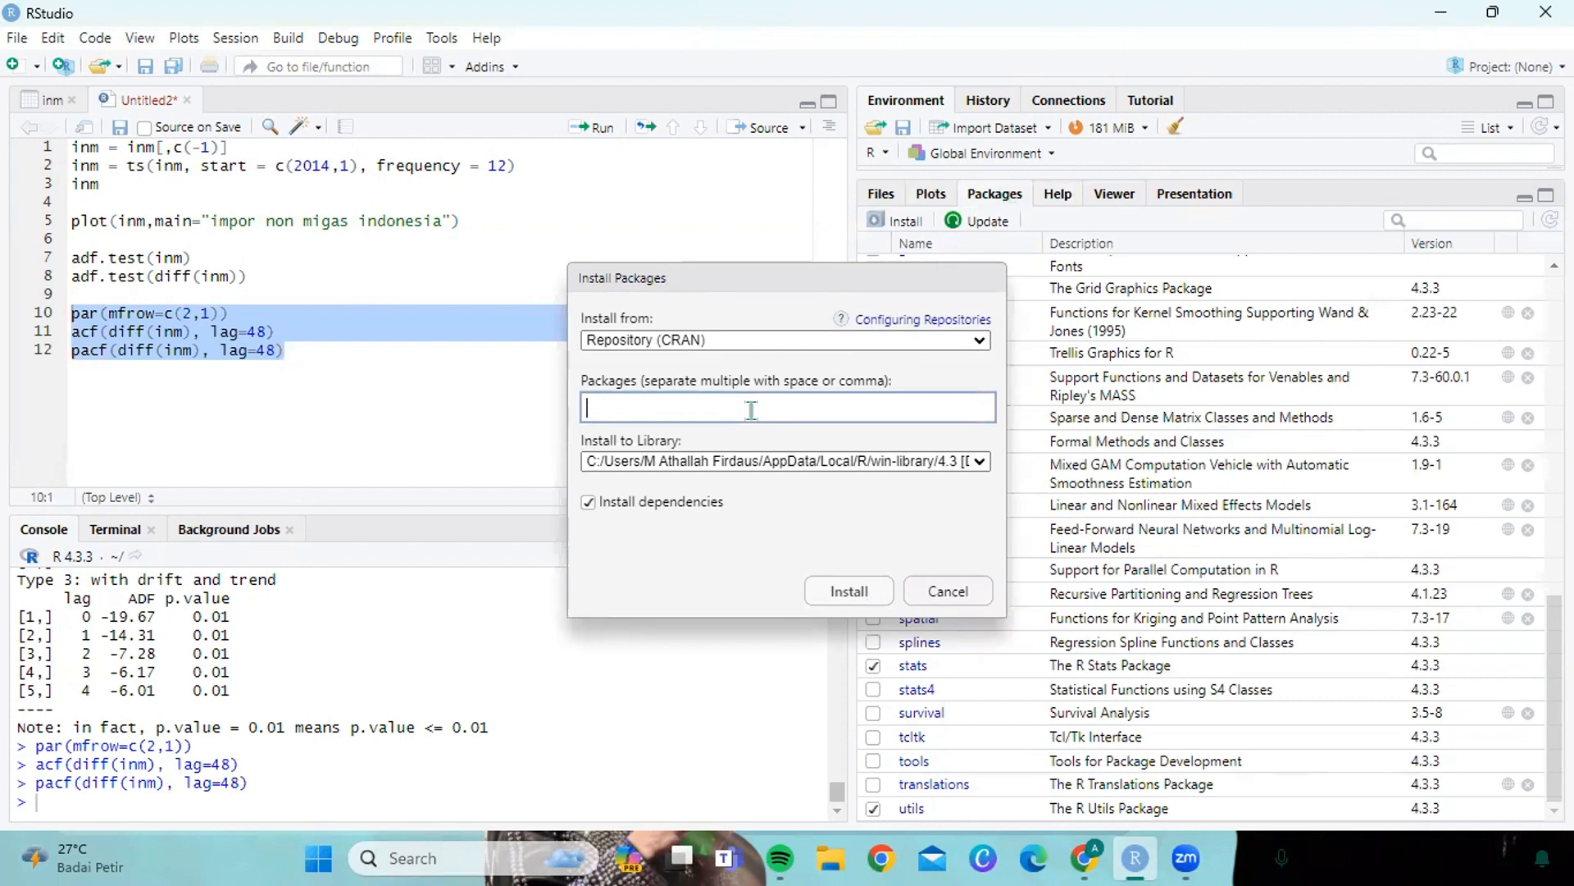
type("forec")
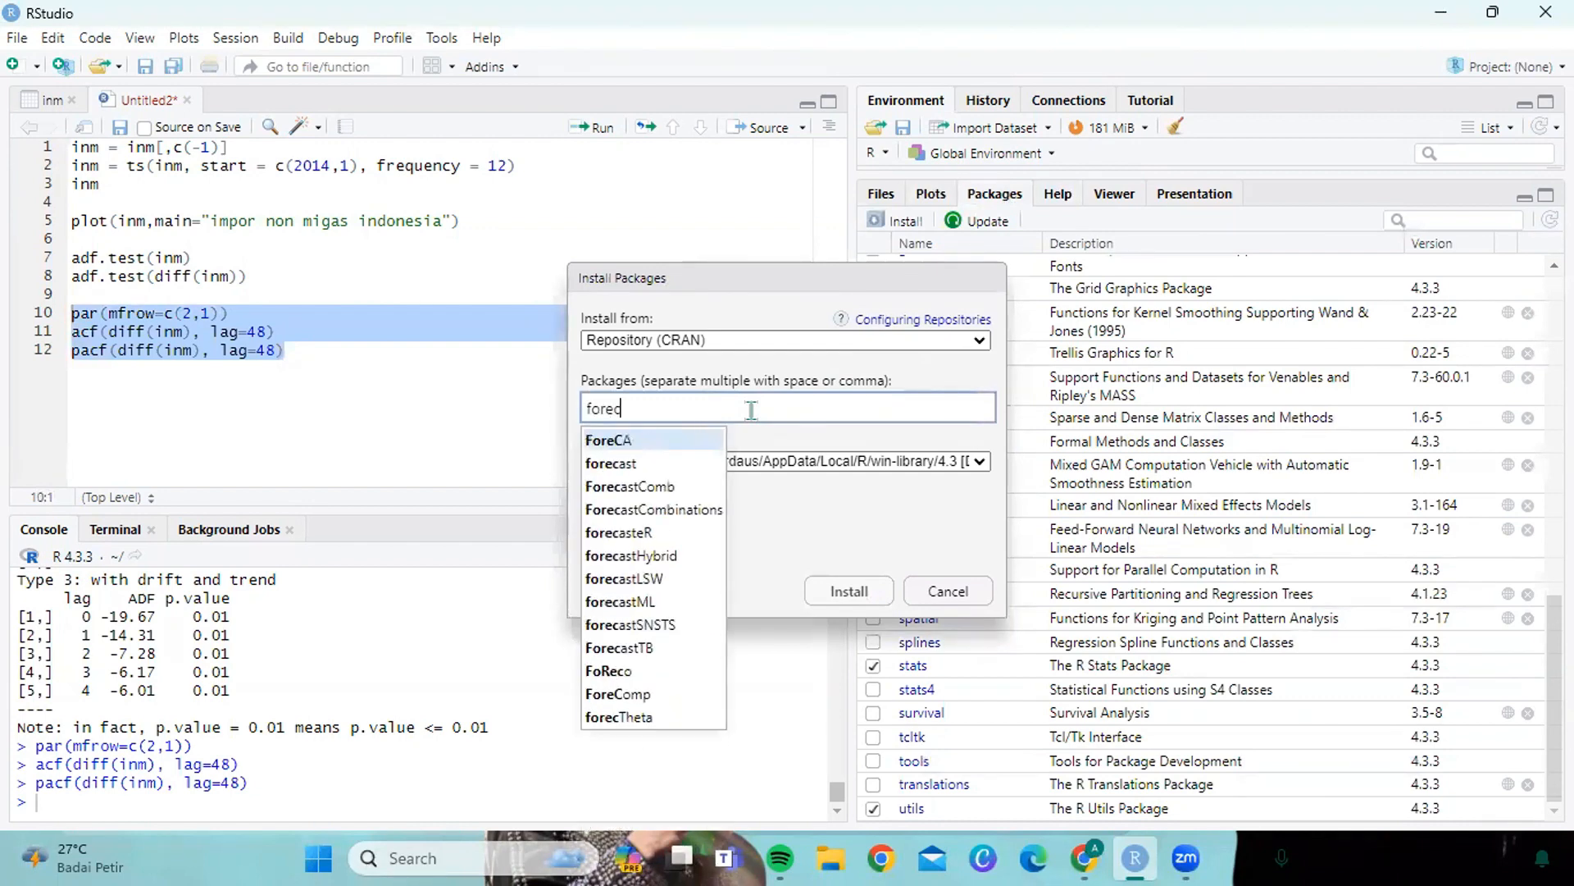
type("ast")
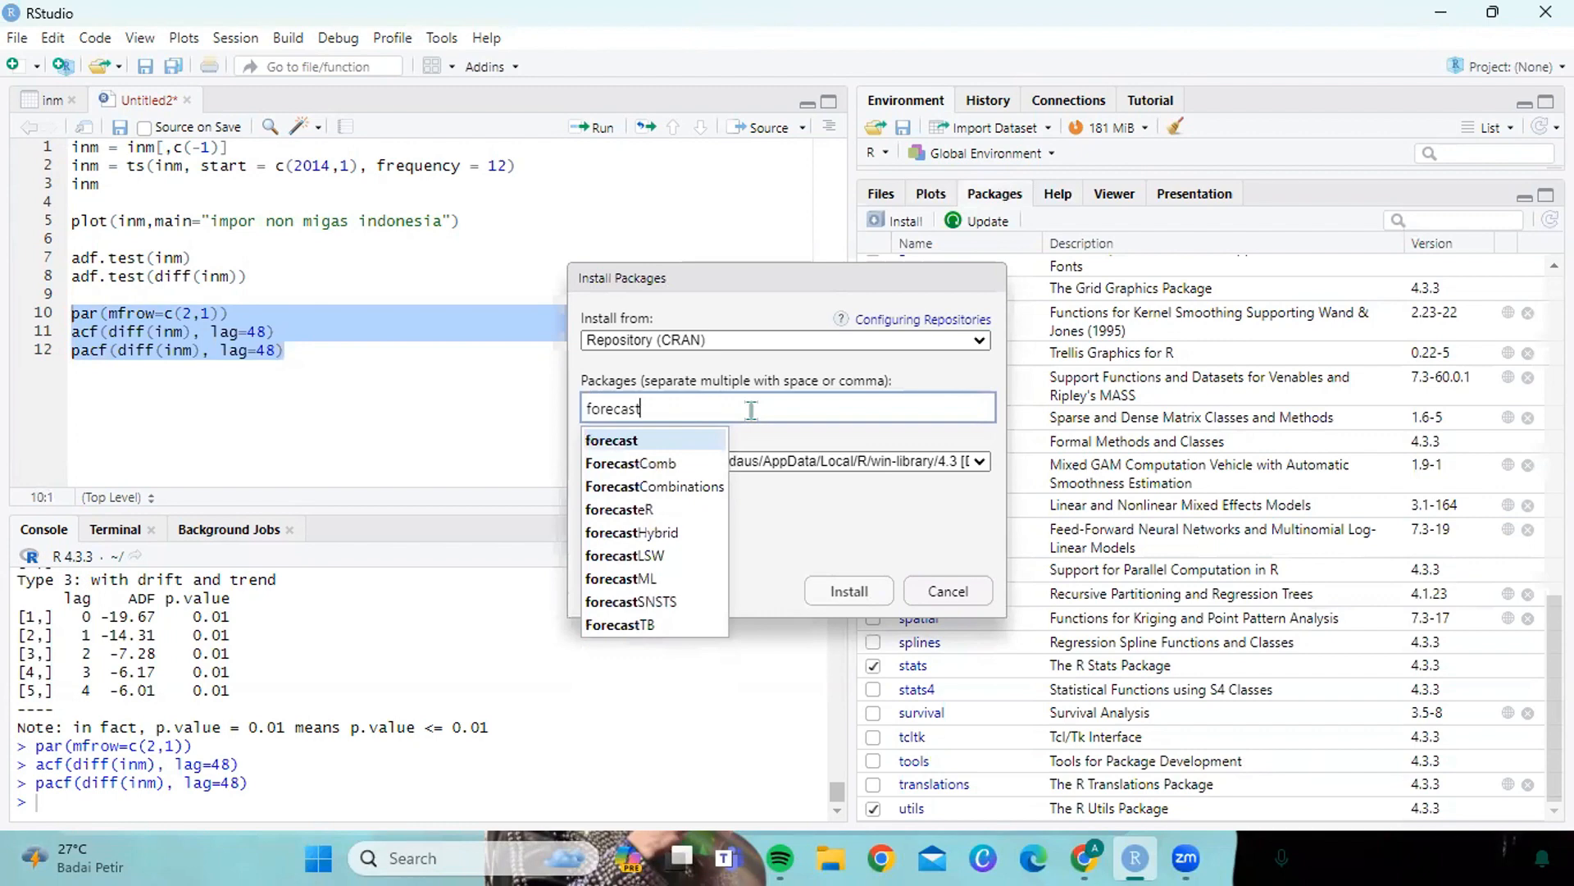
left_click(710, 435)
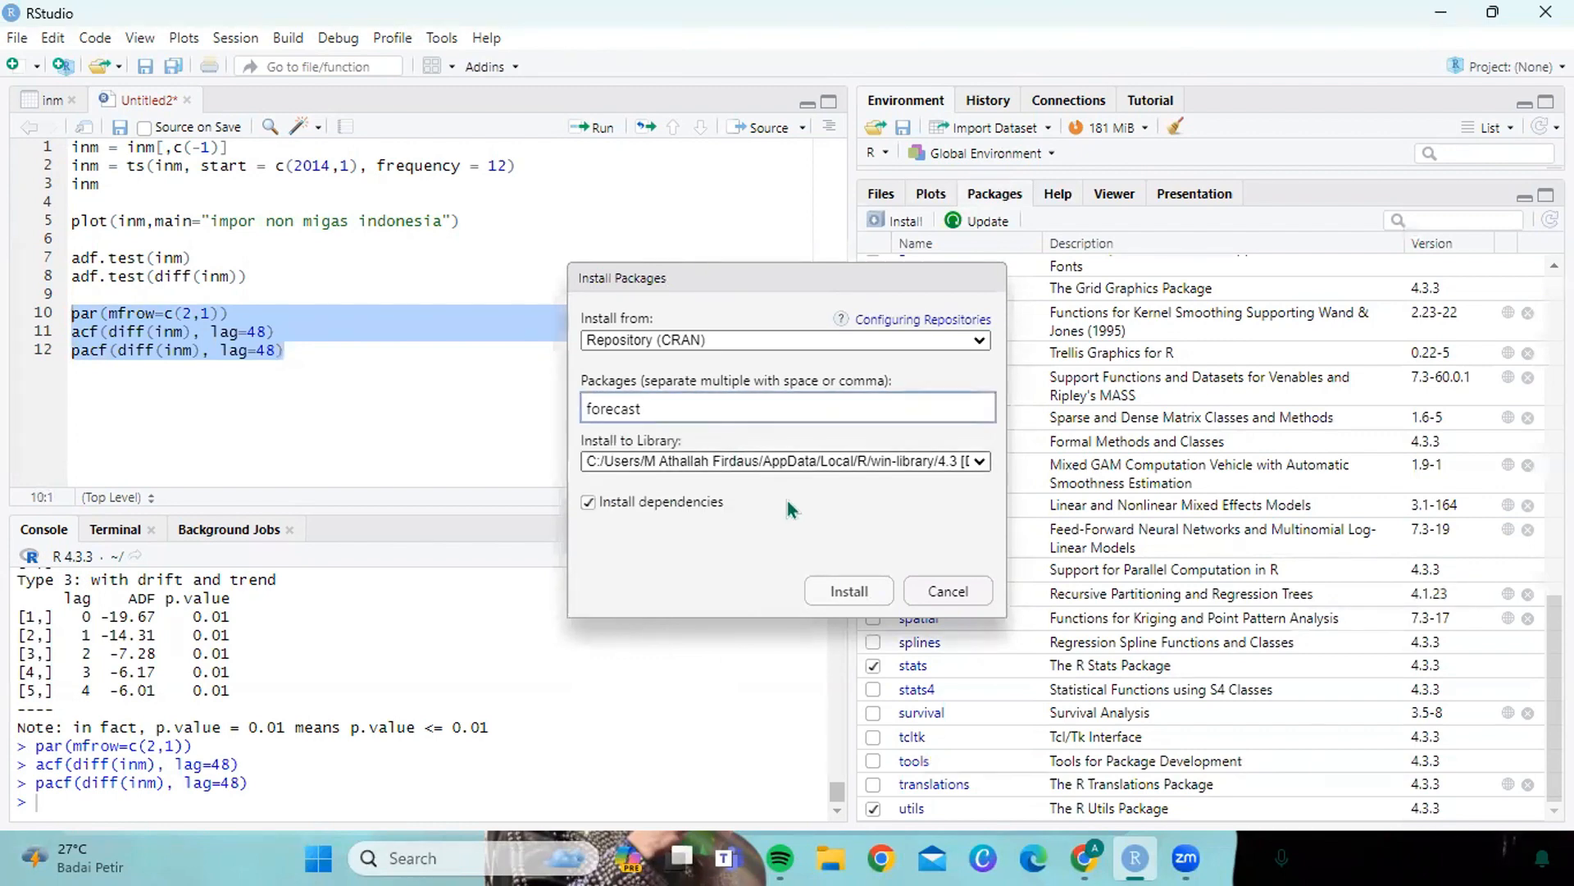
left_click(851, 590)
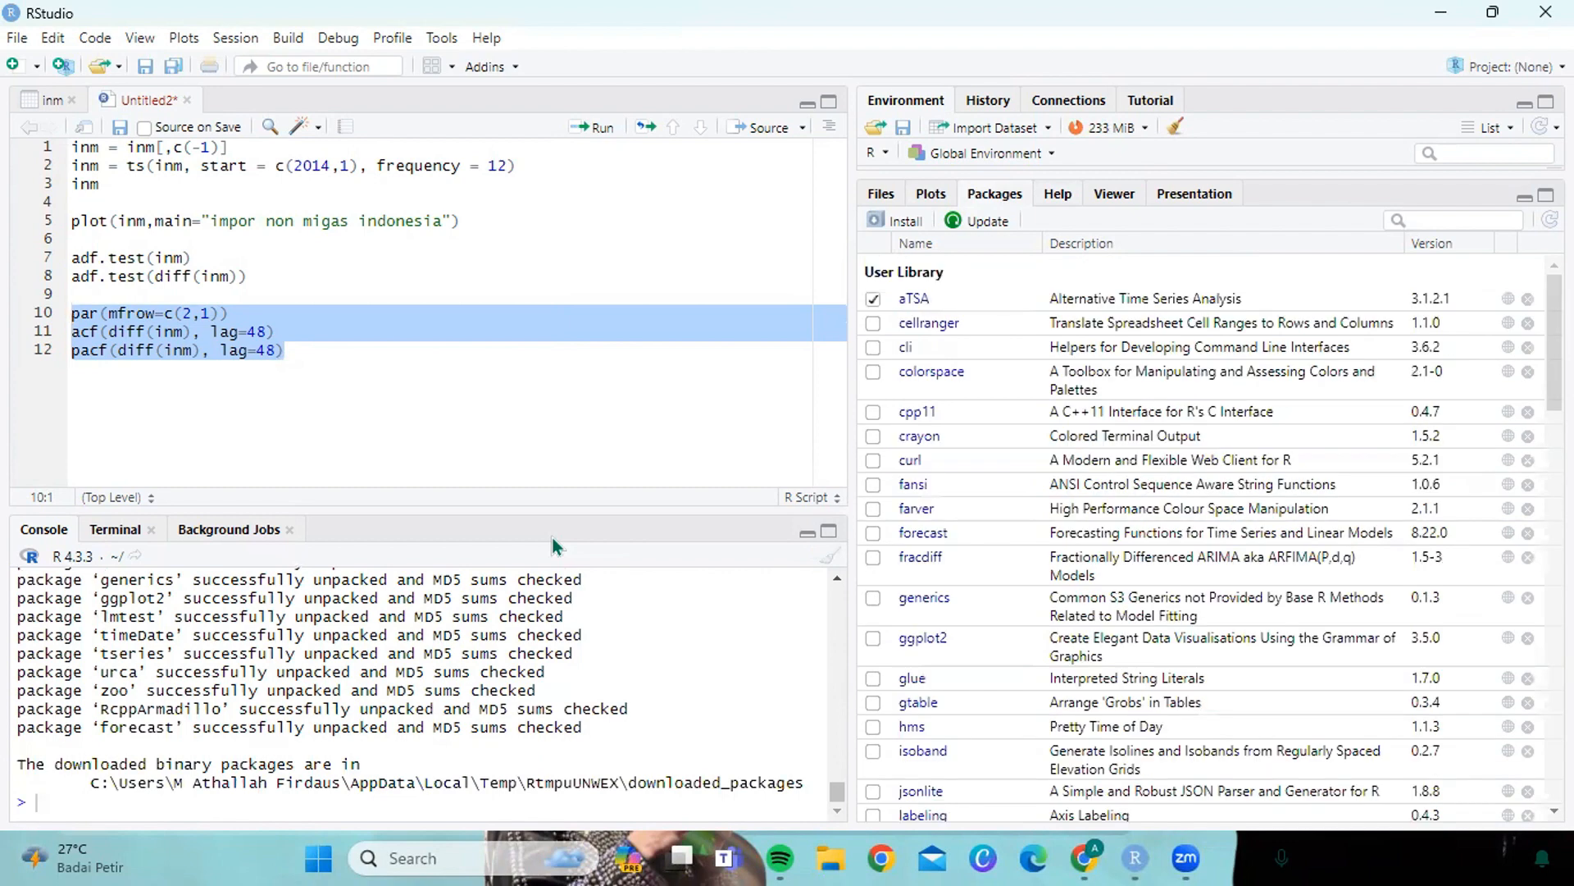
- Find the forecast package among the installed packages and open its documentation index
scroll(977, 543, "down", 15)
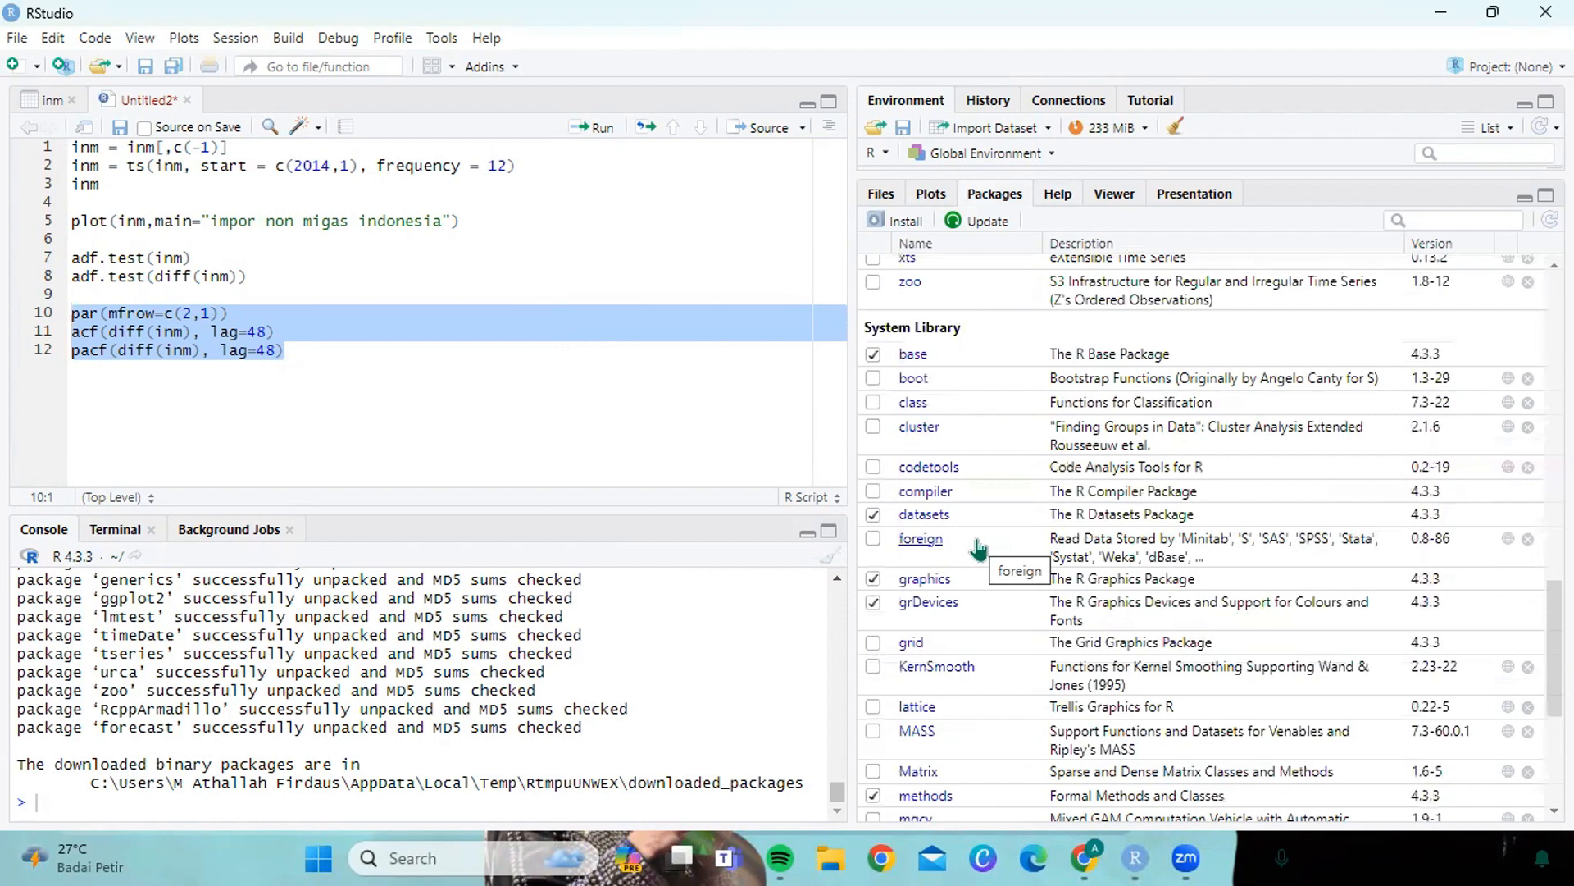
scroll(977, 546, "down", 5)
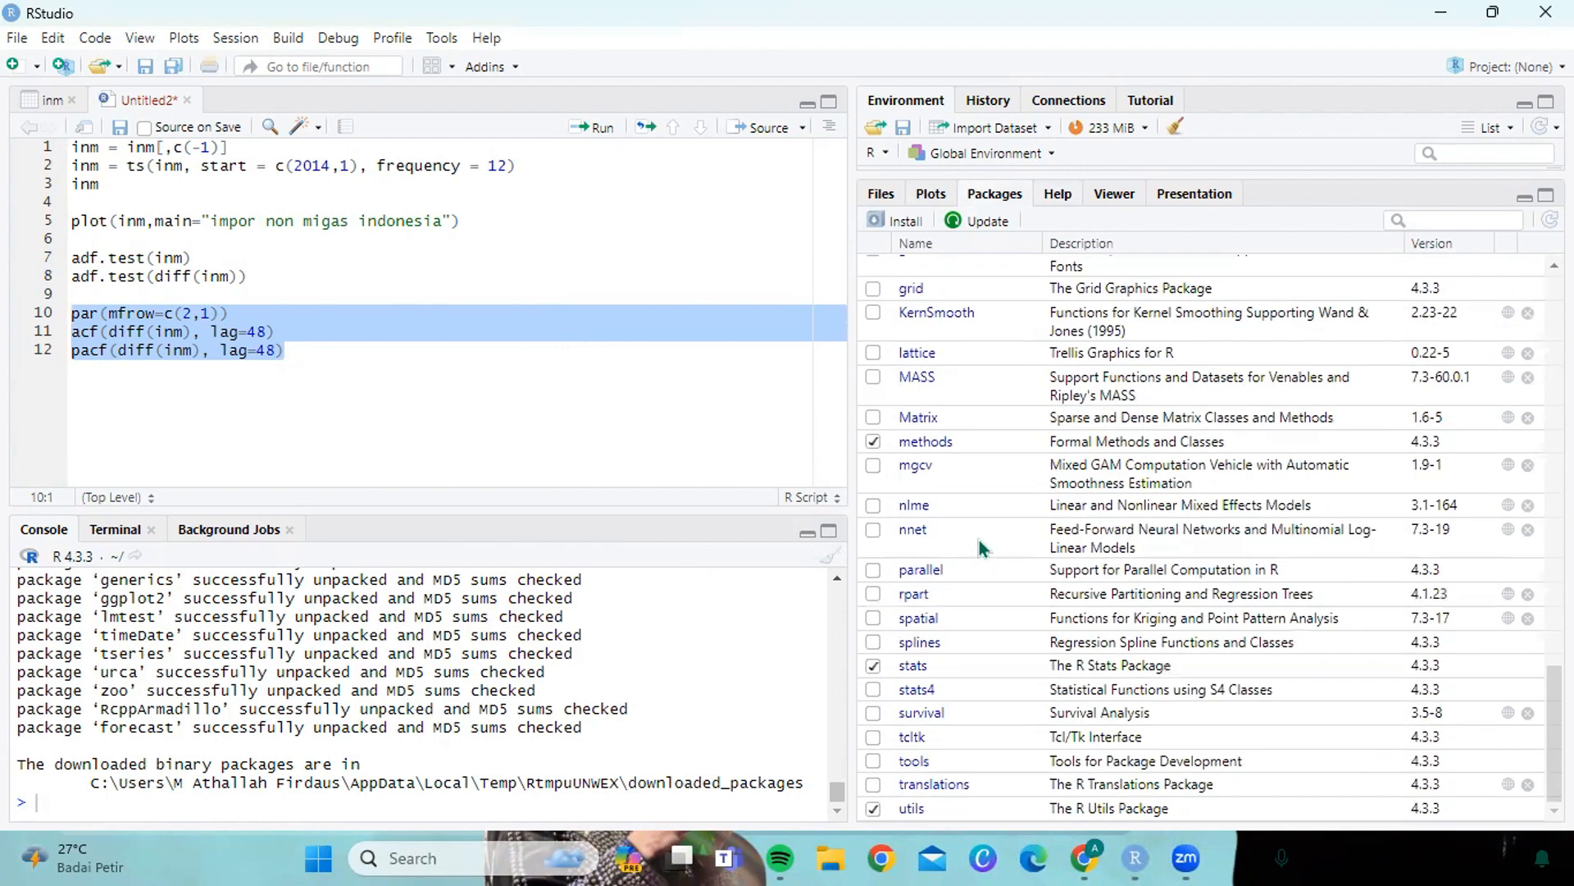
scroll(979, 539, "up", 6)
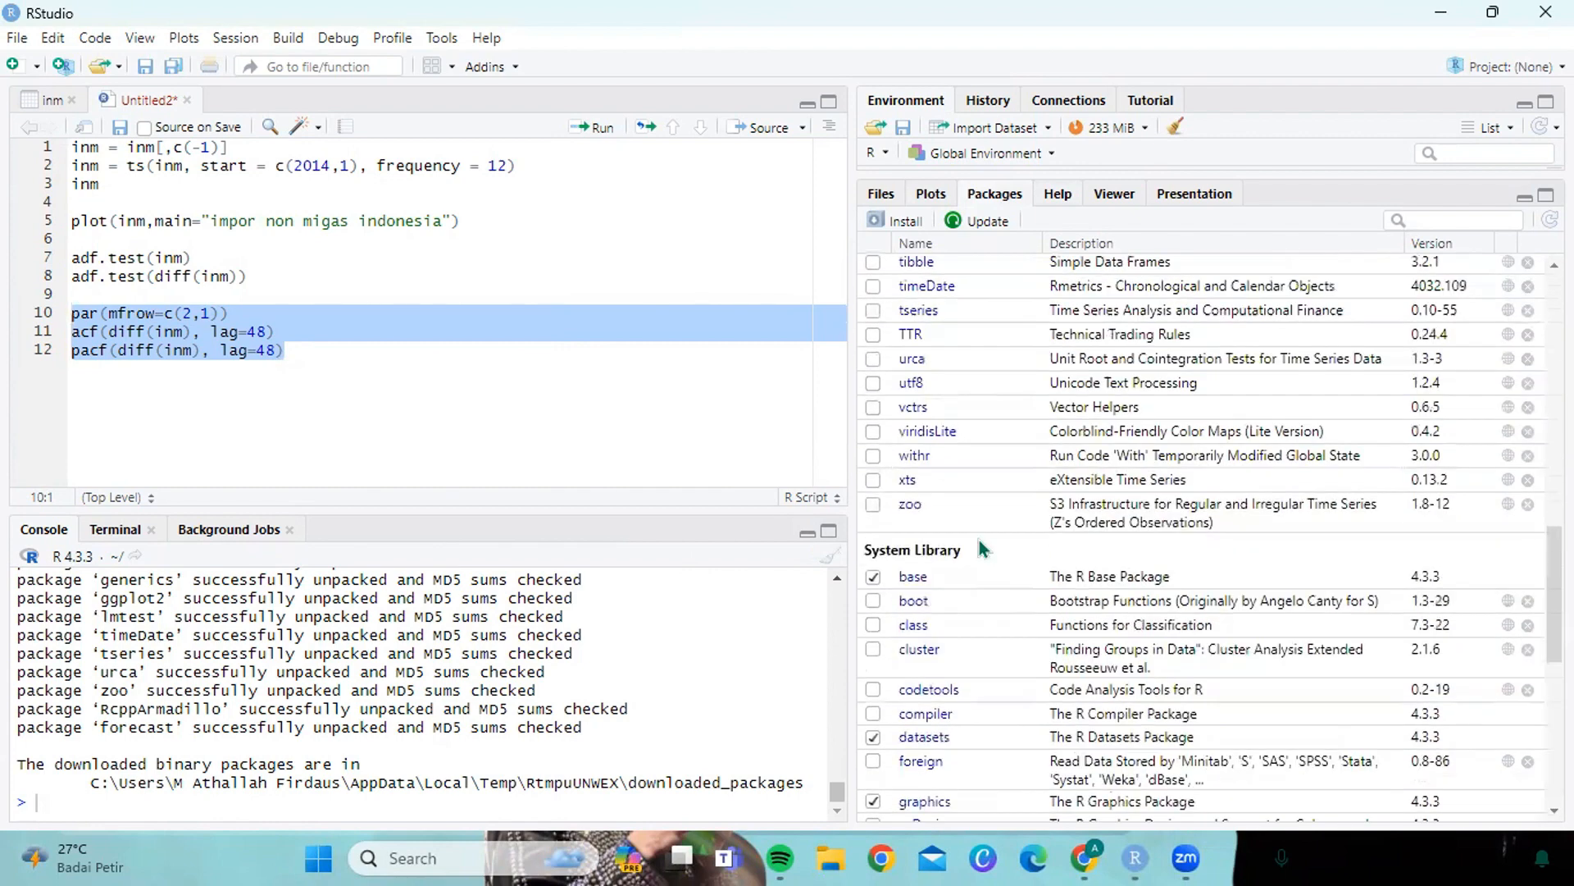
scroll(979, 541, "up", 10)
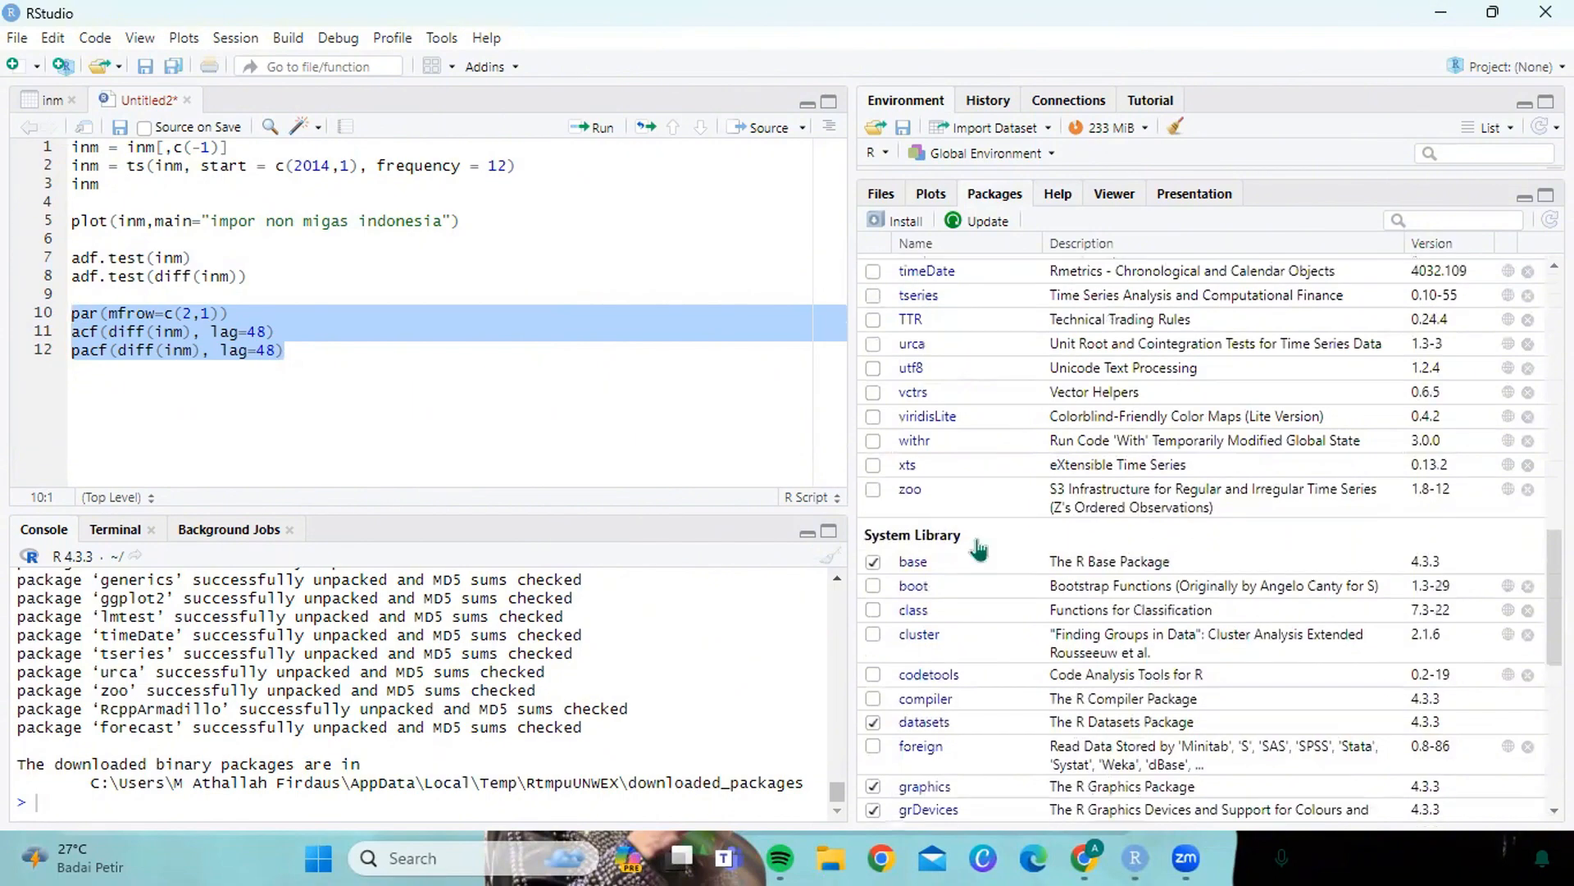
scroll(979, 550, "up", 5)
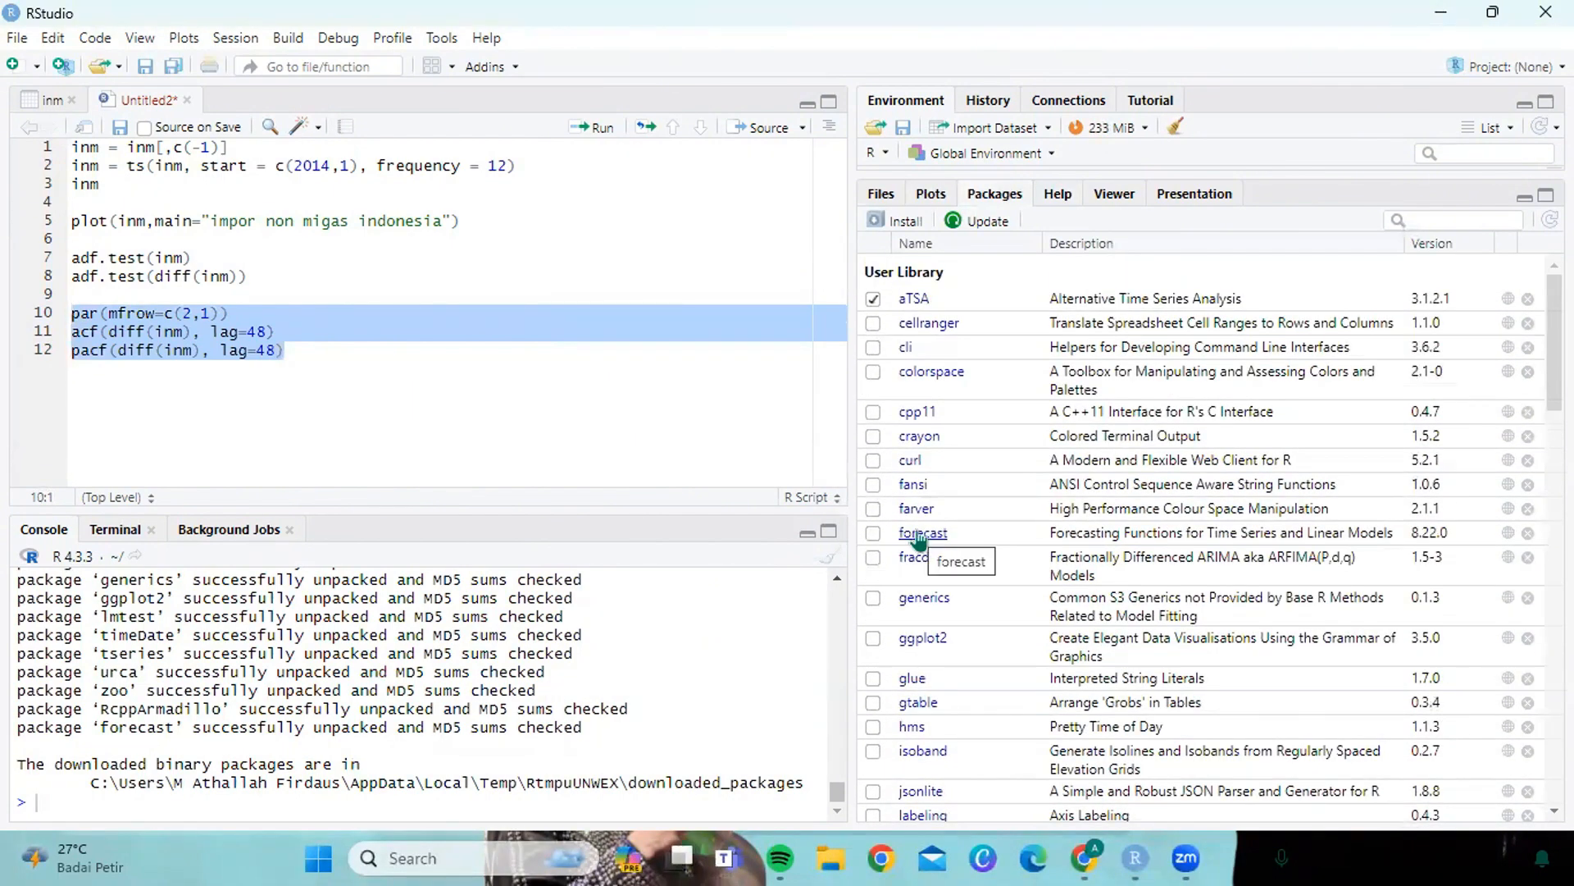
left_click(919, 534)
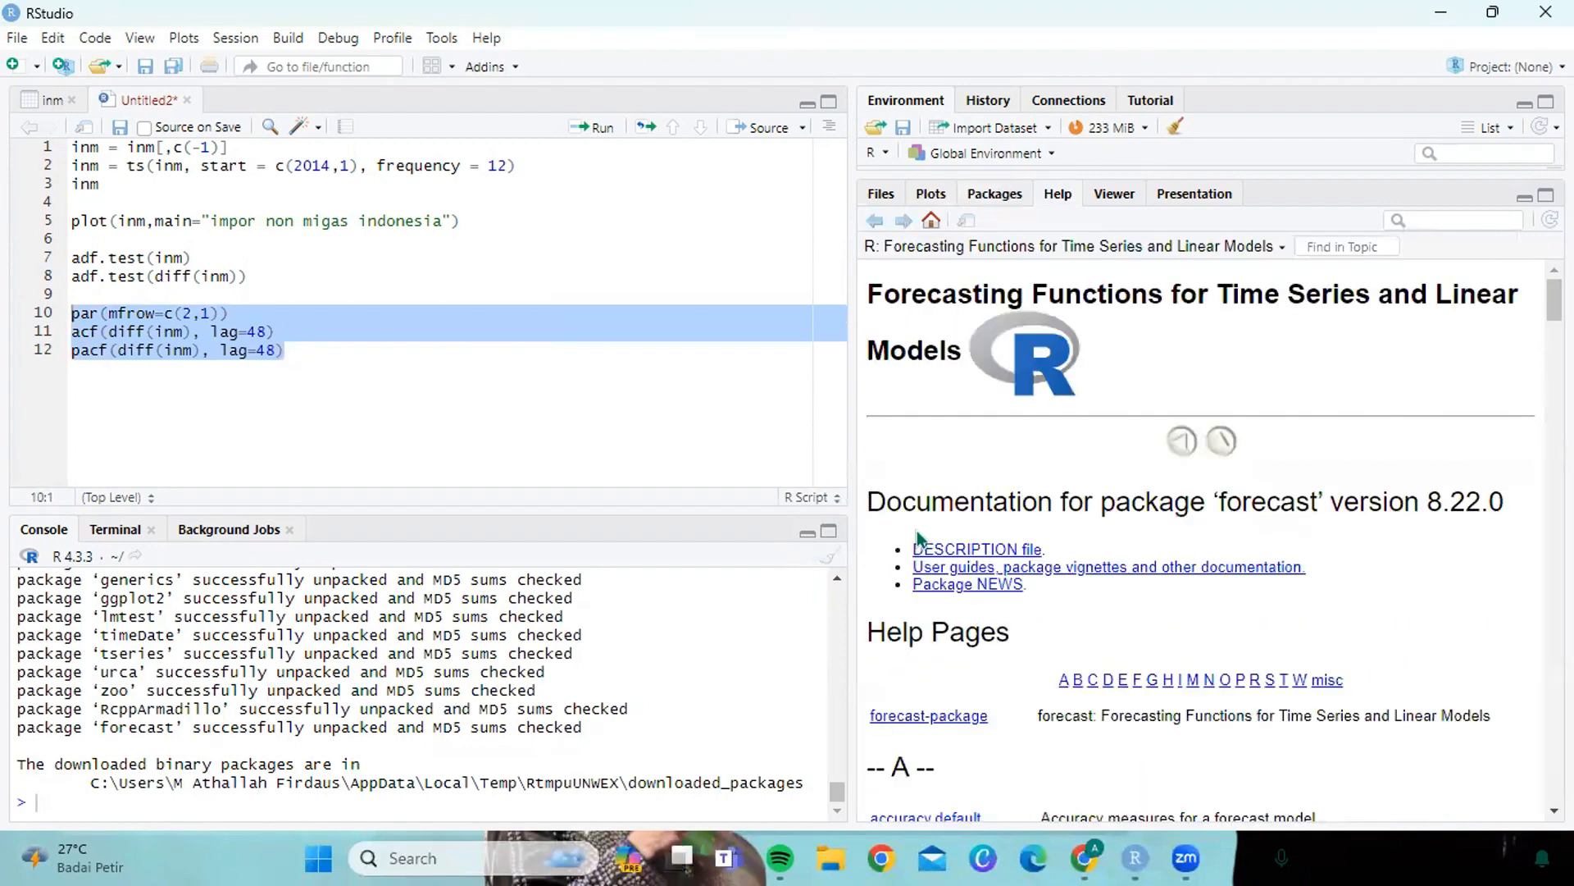
- Open the auto.arima help page from the forecast documentation index and look over its description and usage
scroll(917, 532, "down", 6)
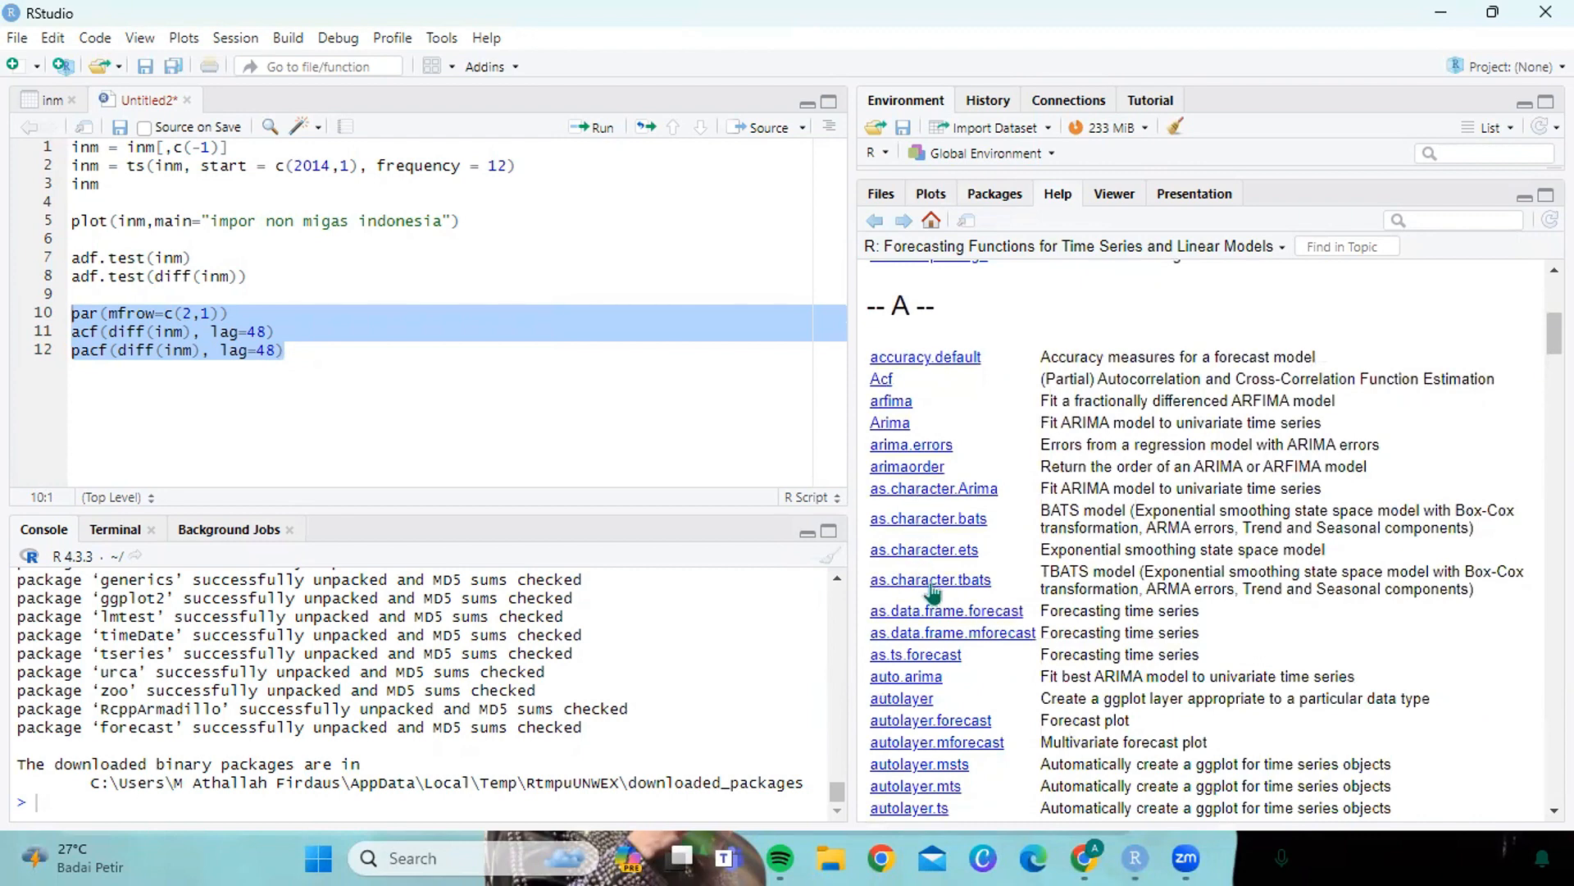
scroll(933, 592, "down", 3)
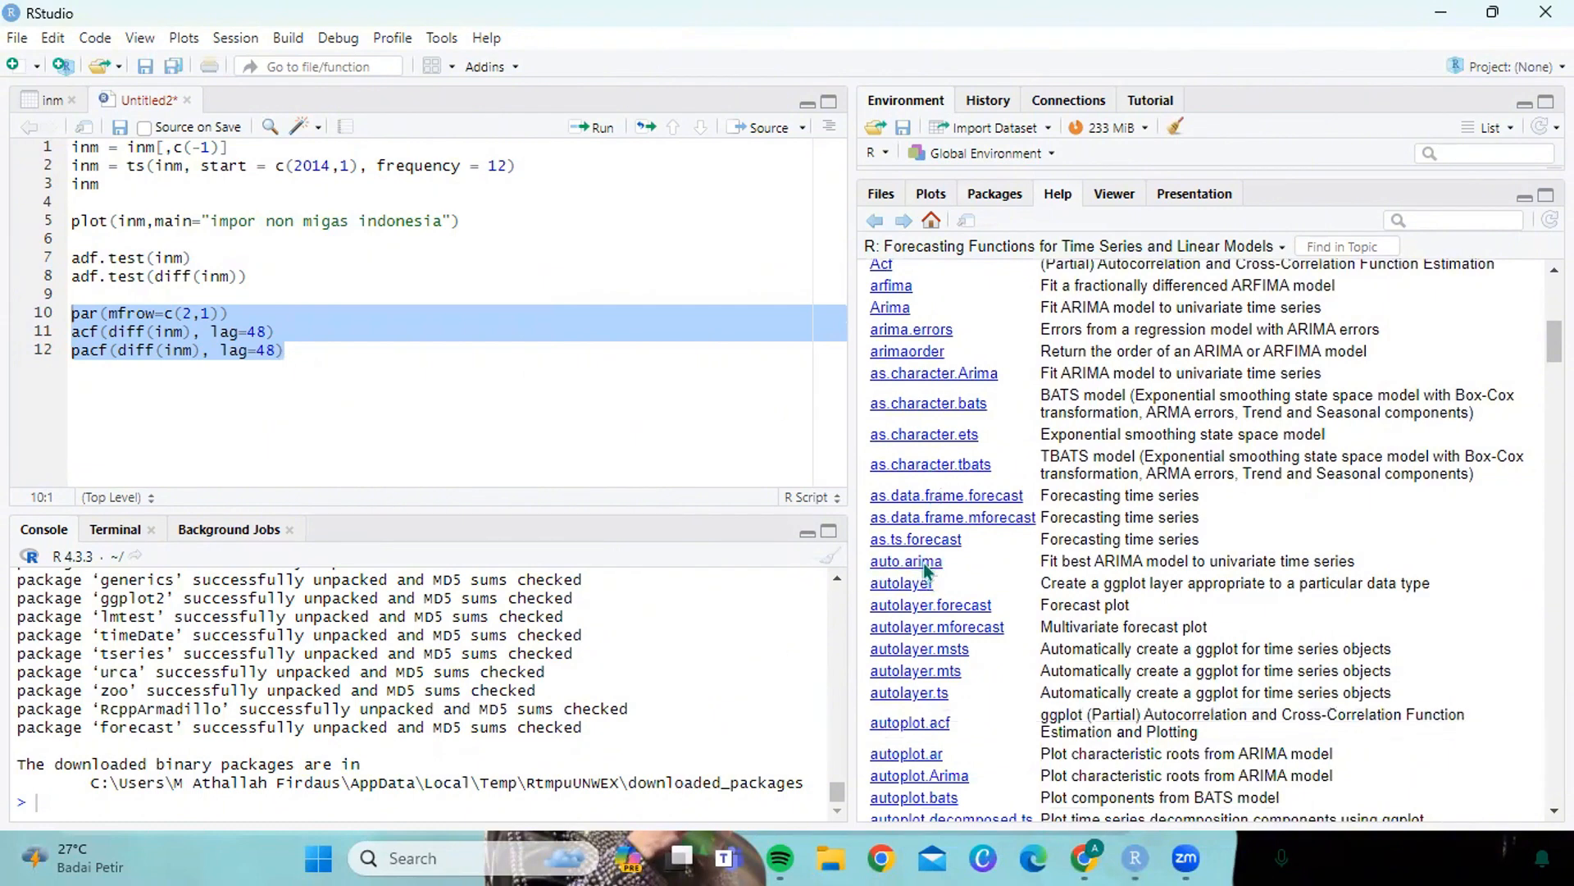
left_click(922, 562)
scroll(1017, 533, "down", 3)
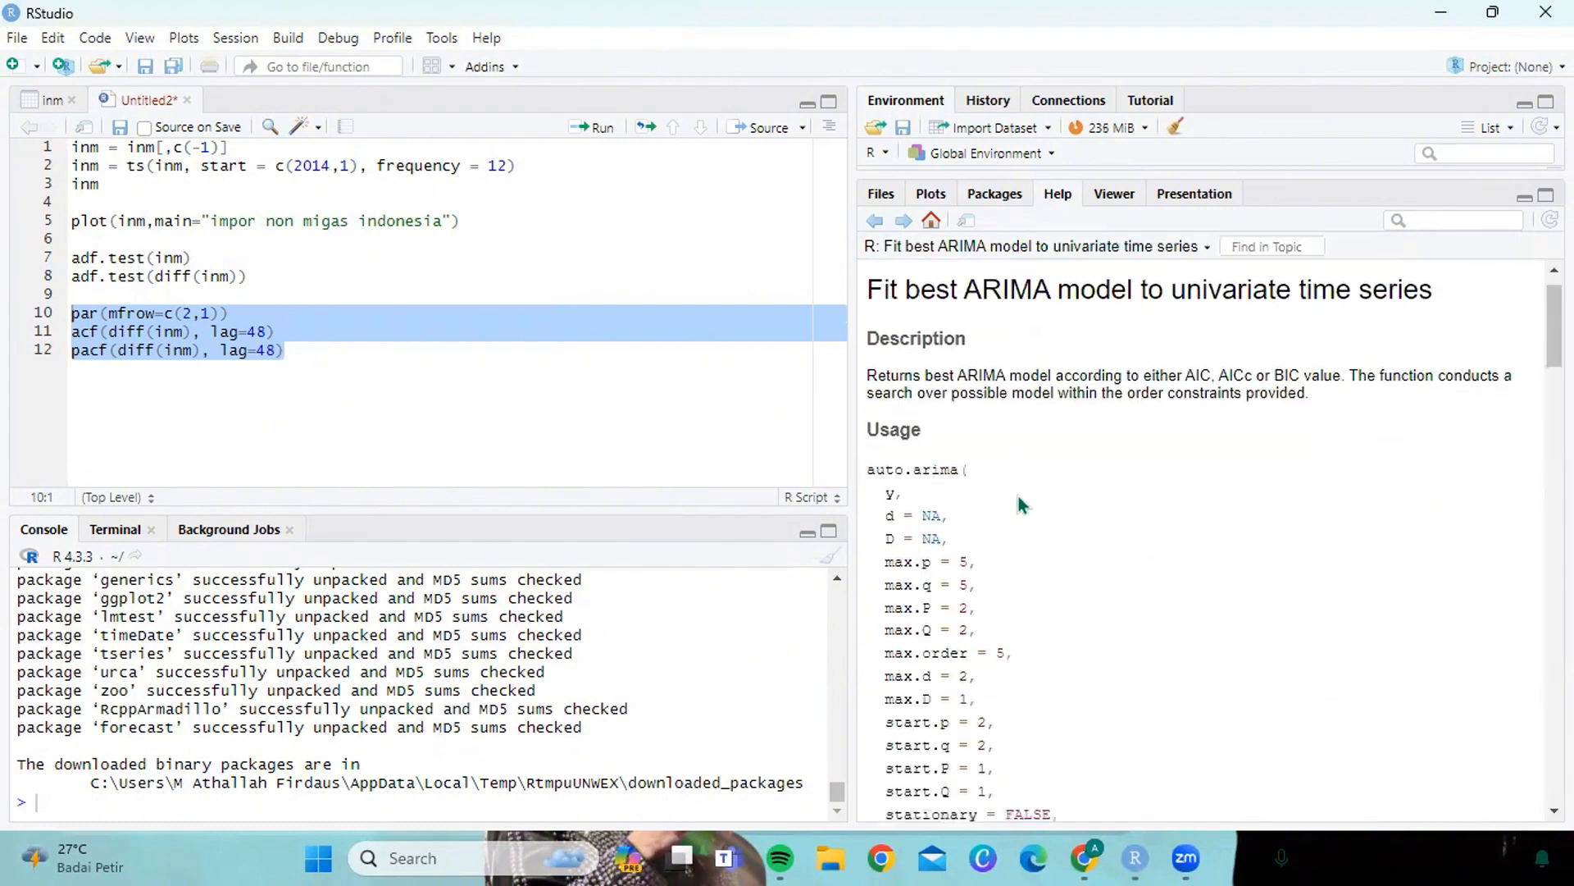
scroll(1015, 492, "up", 3)
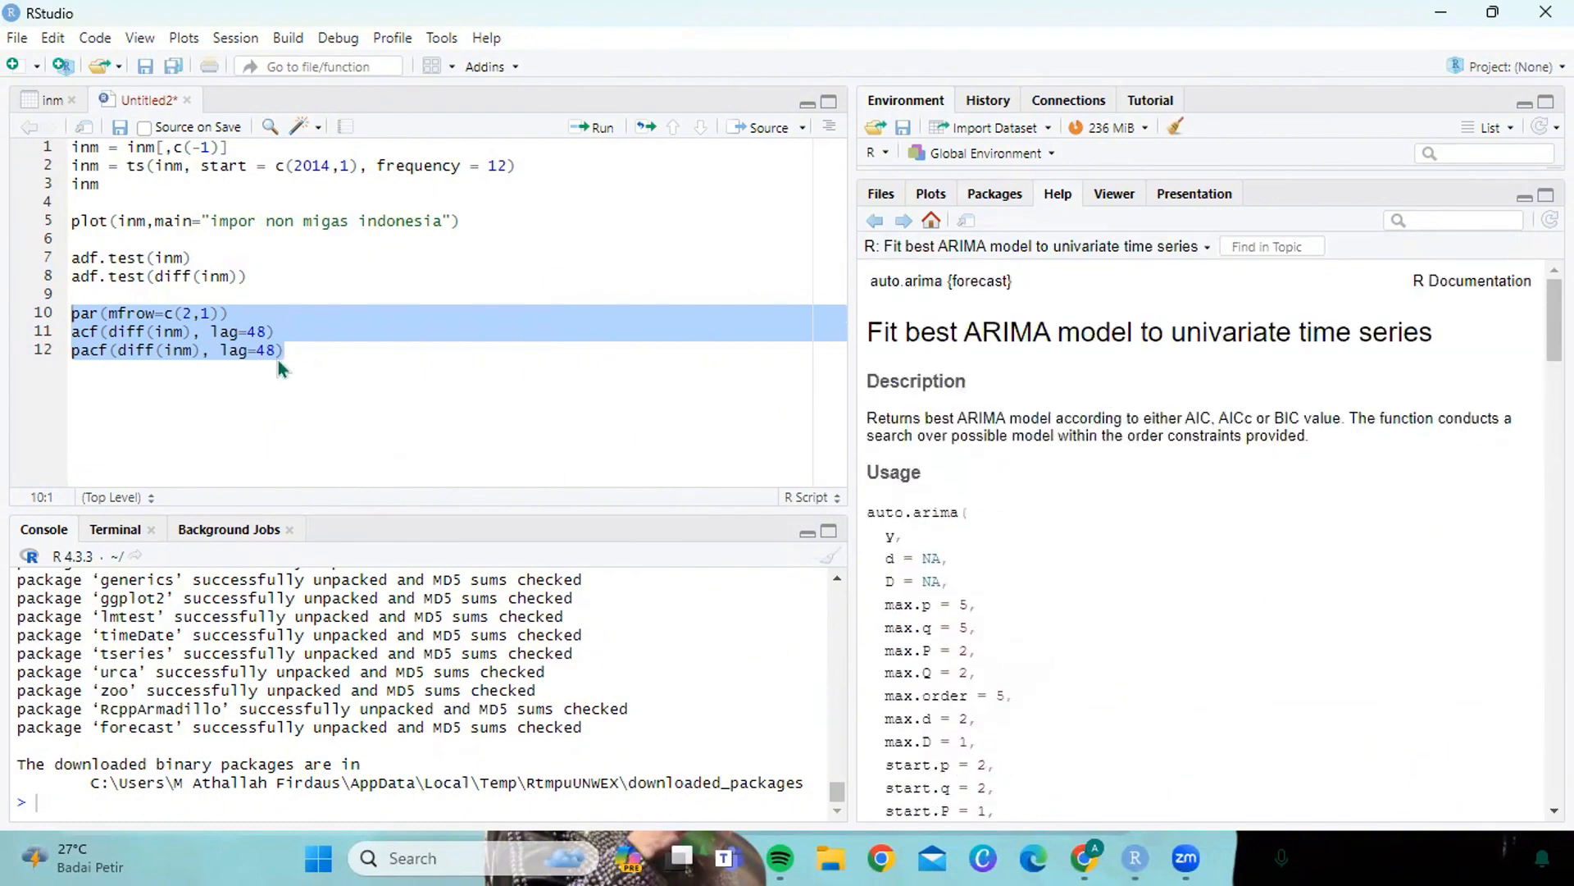
- Copy the opening auto.arima( from the help page's usage section onto line 14 of the script, leaving line 13 blank
left_click(309, 357)
key("Return")
key("Return")
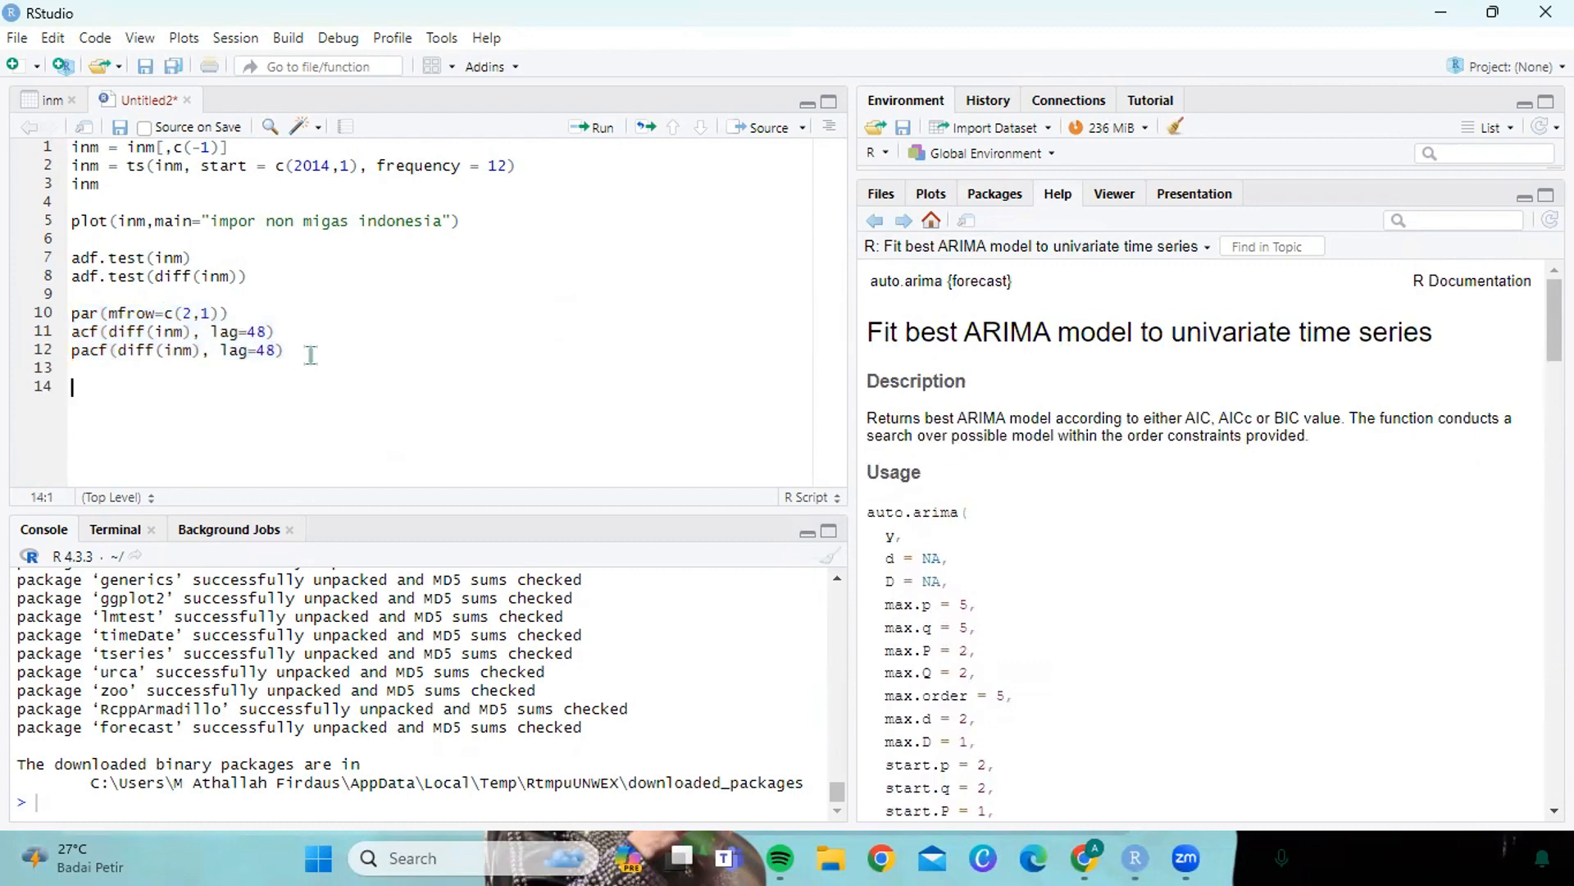
mouse_move(866, 512)
left_mouse_down()
mouse_move(976, 517)
mouse_move(877, 512)
left_mouse_up()
right_click(878, 512)
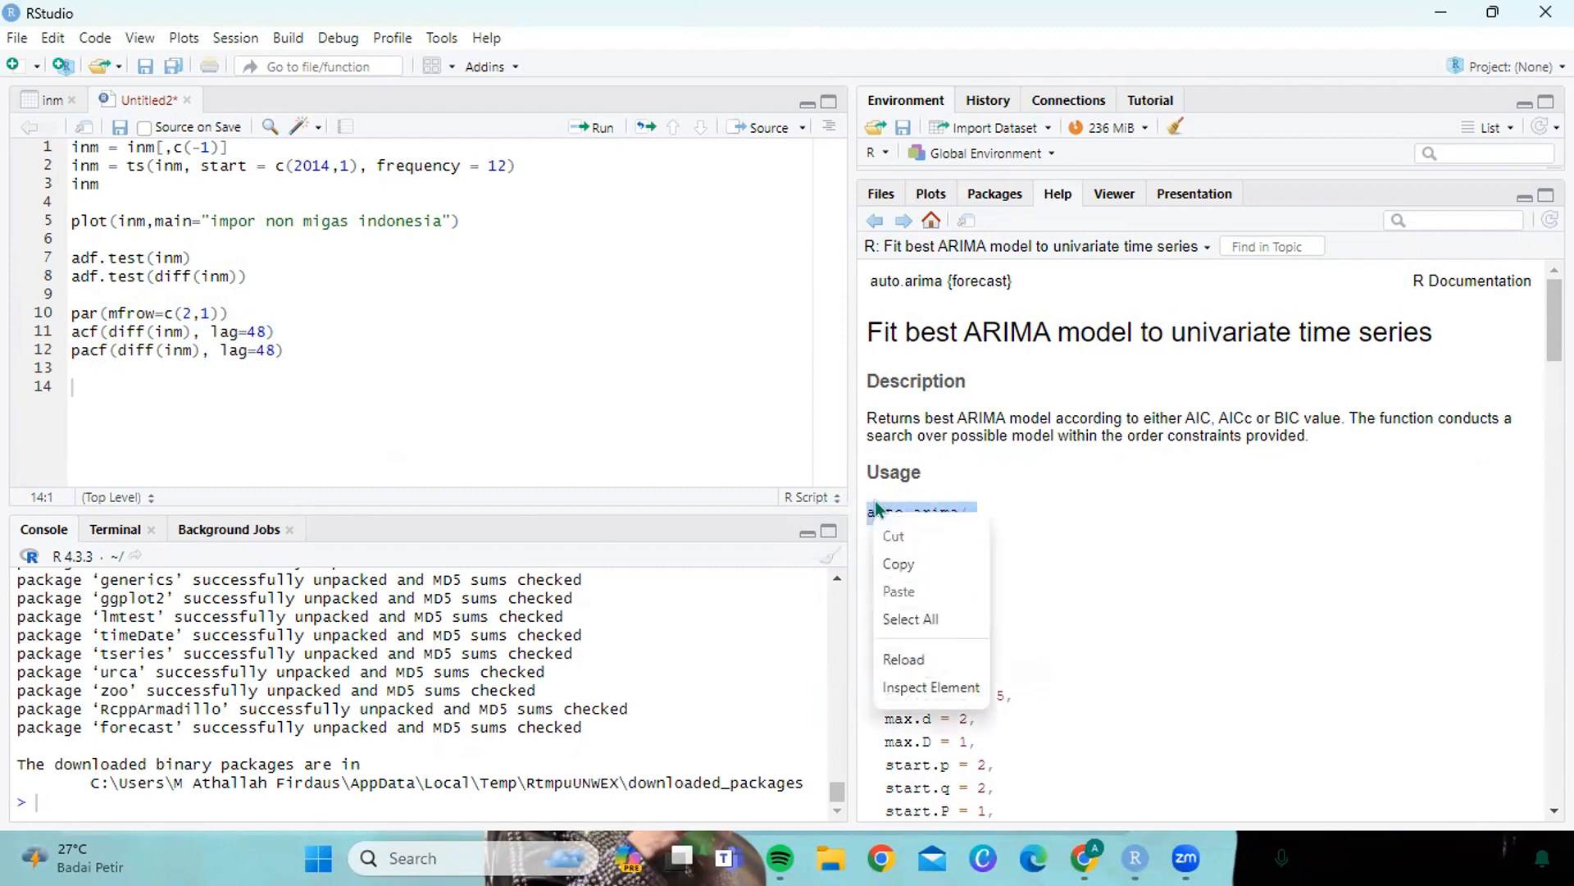
left_click(894, 564)
right_click(98, 392)
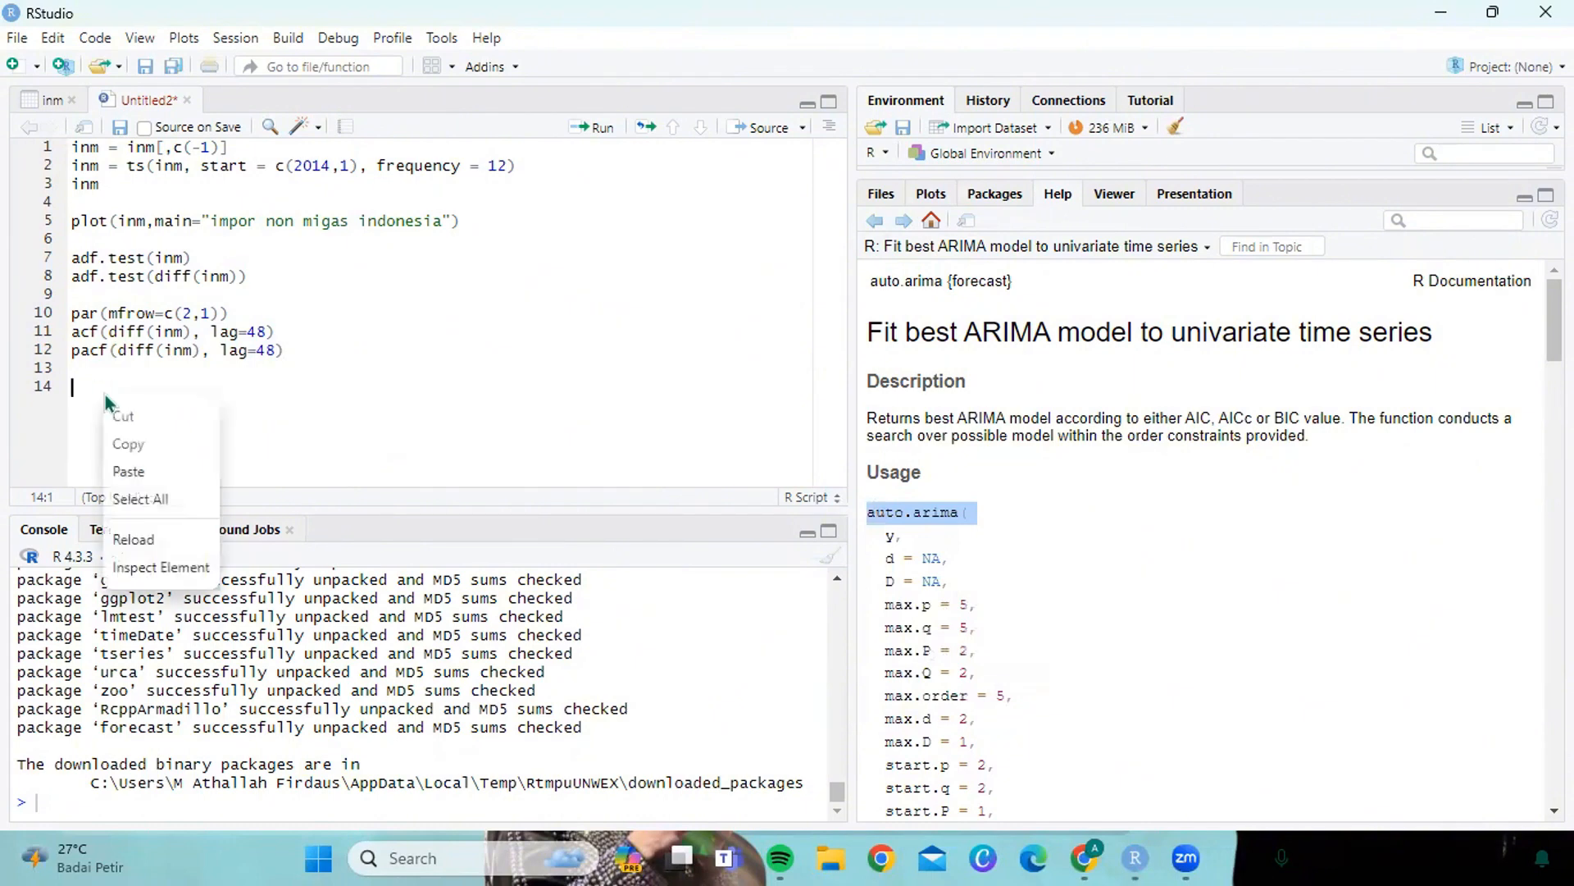
left_click(136, 465)
- Complete the call on line 14 as auto.arima(inm, trace=TRUE)
left_click(176, 390)
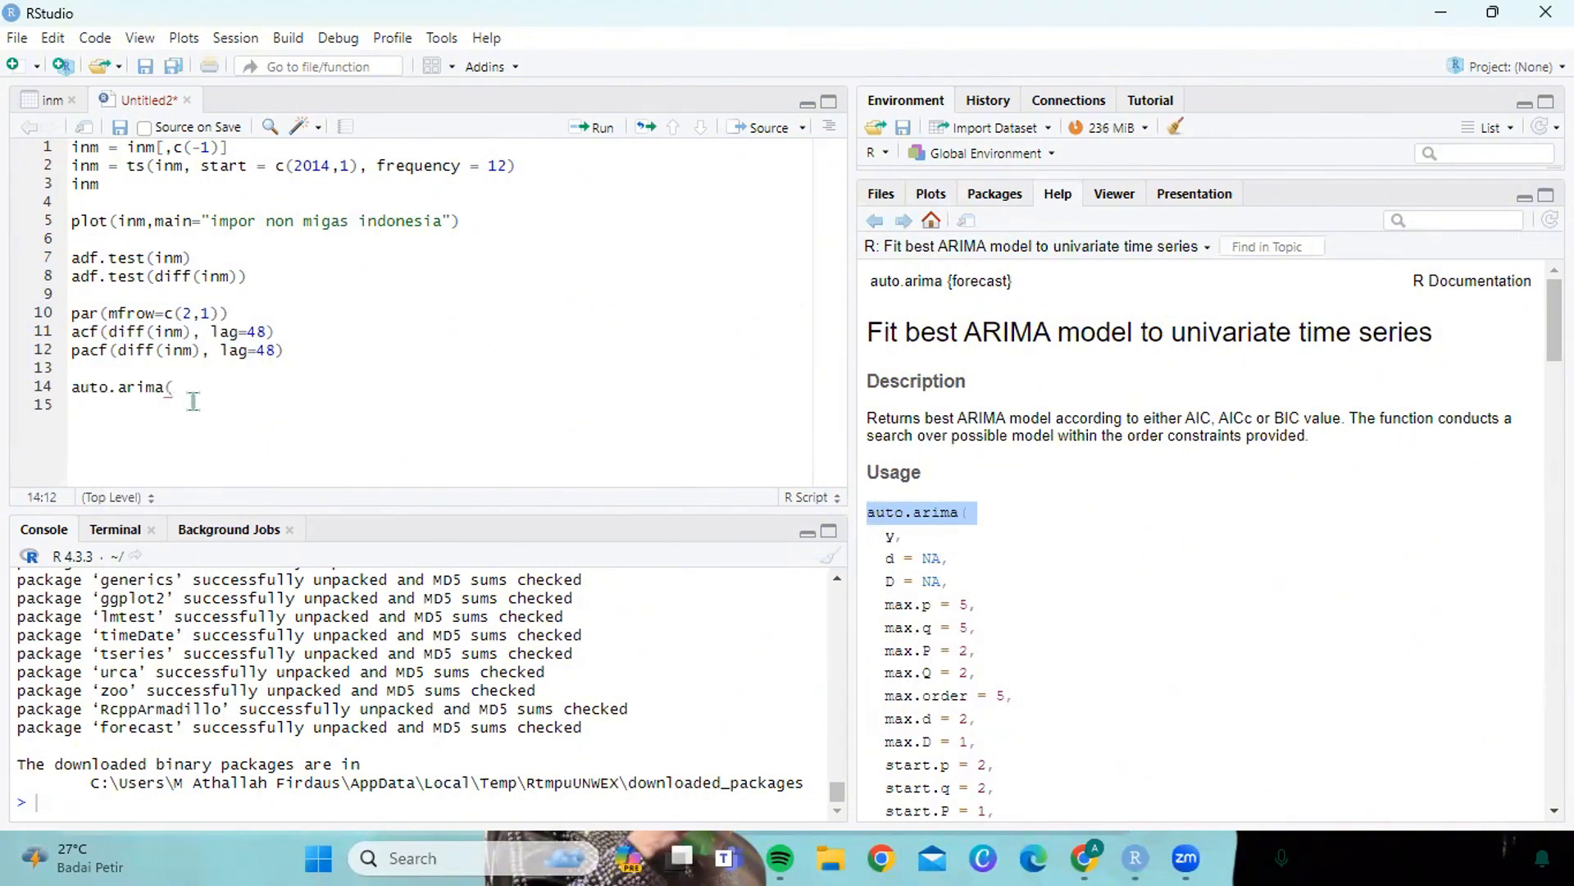
type("inm, trace")
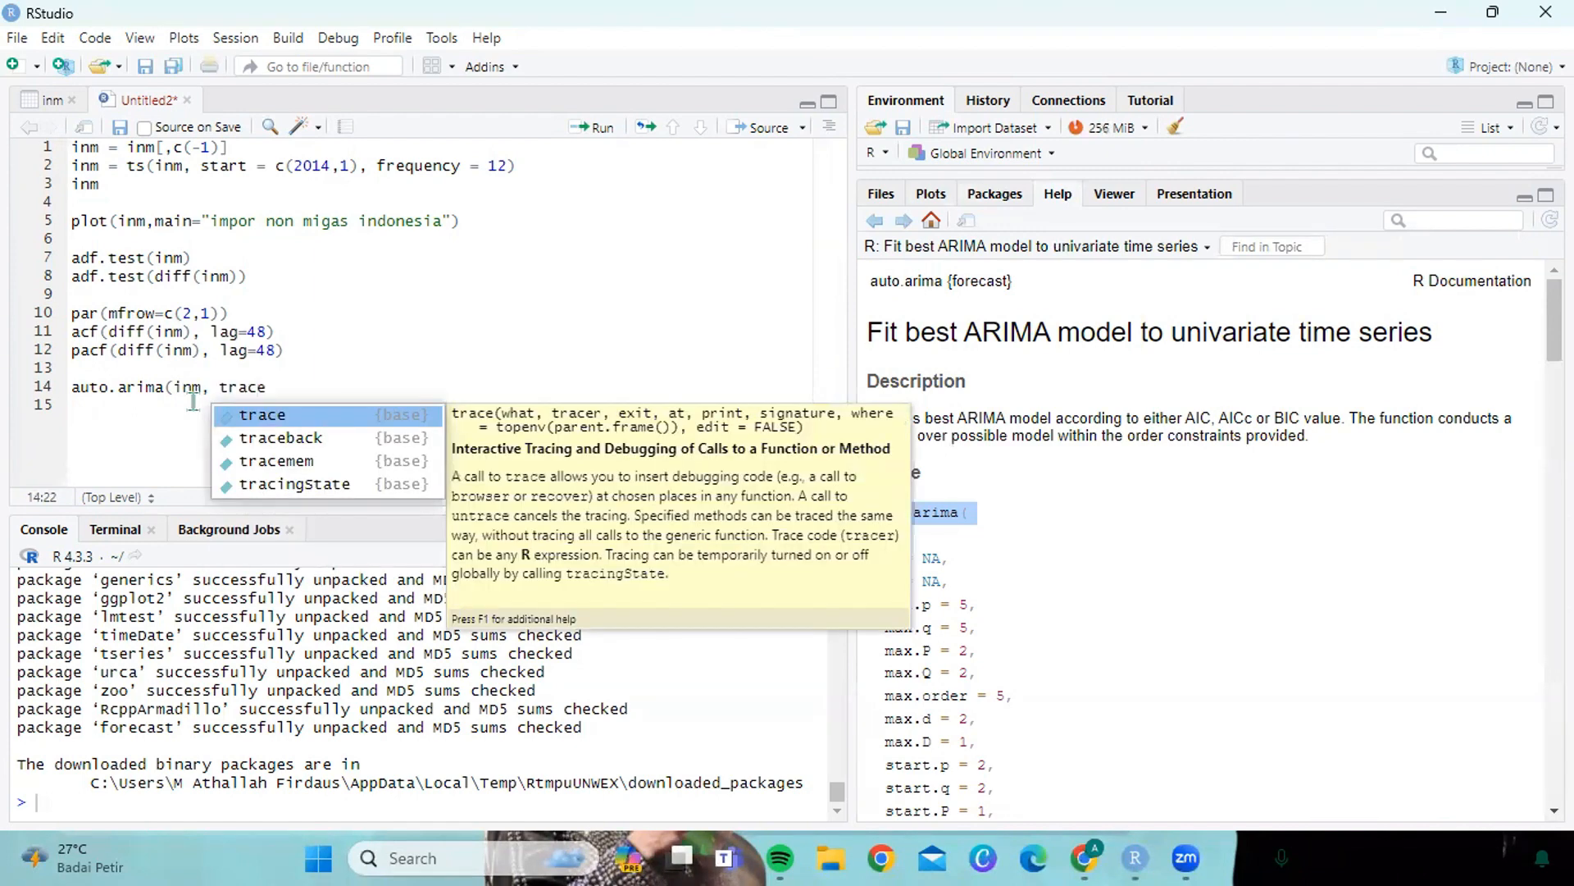
left_click(261, 416)
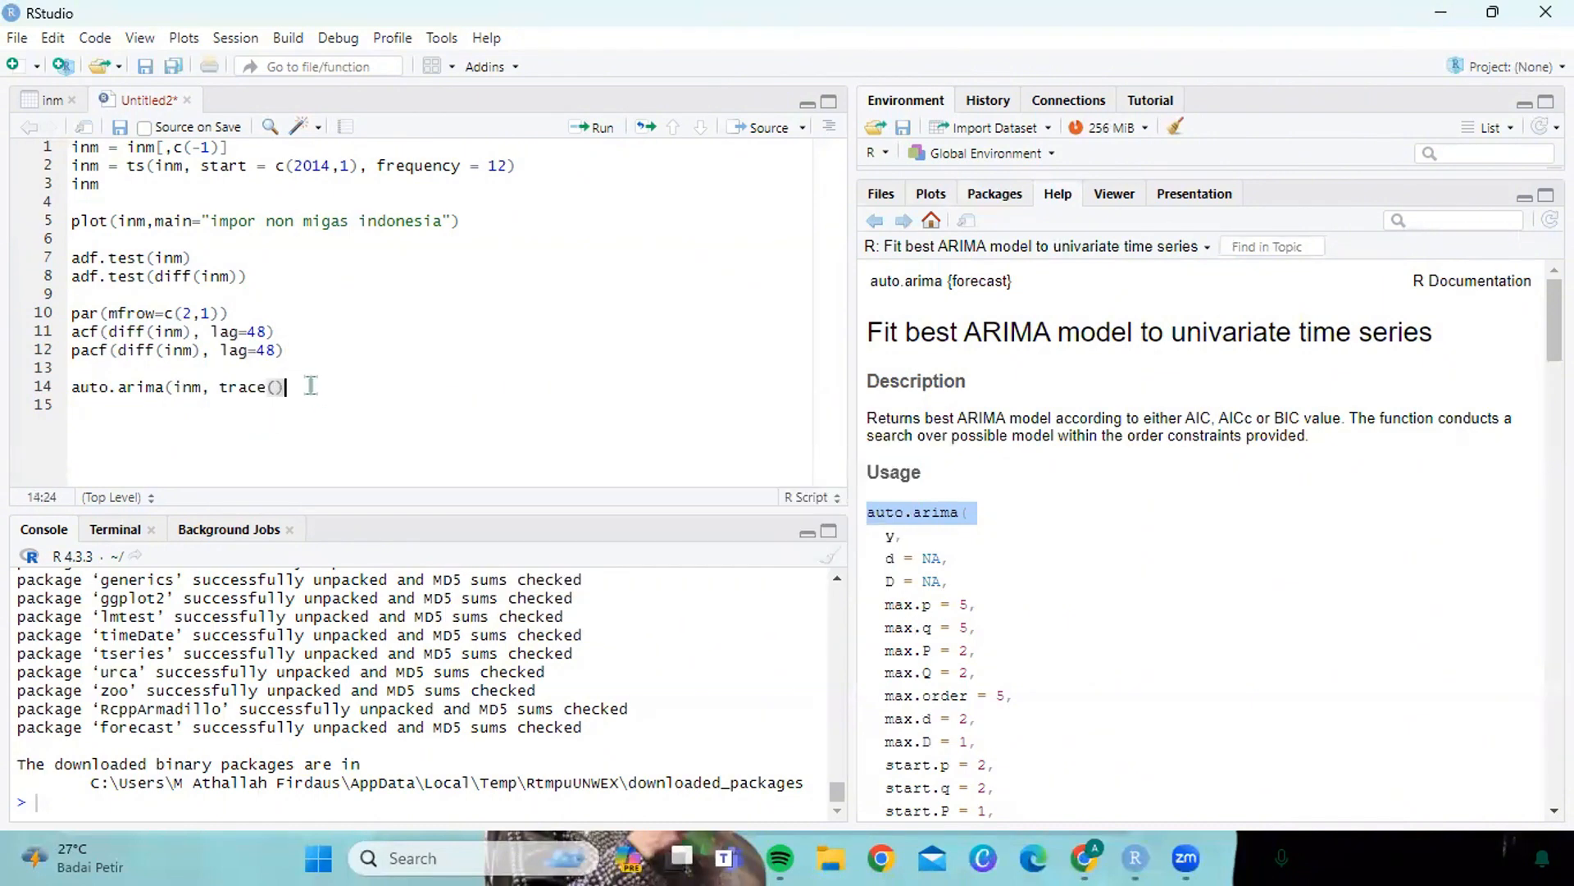
key("Delete")
key("BackSpace")
type("=true")
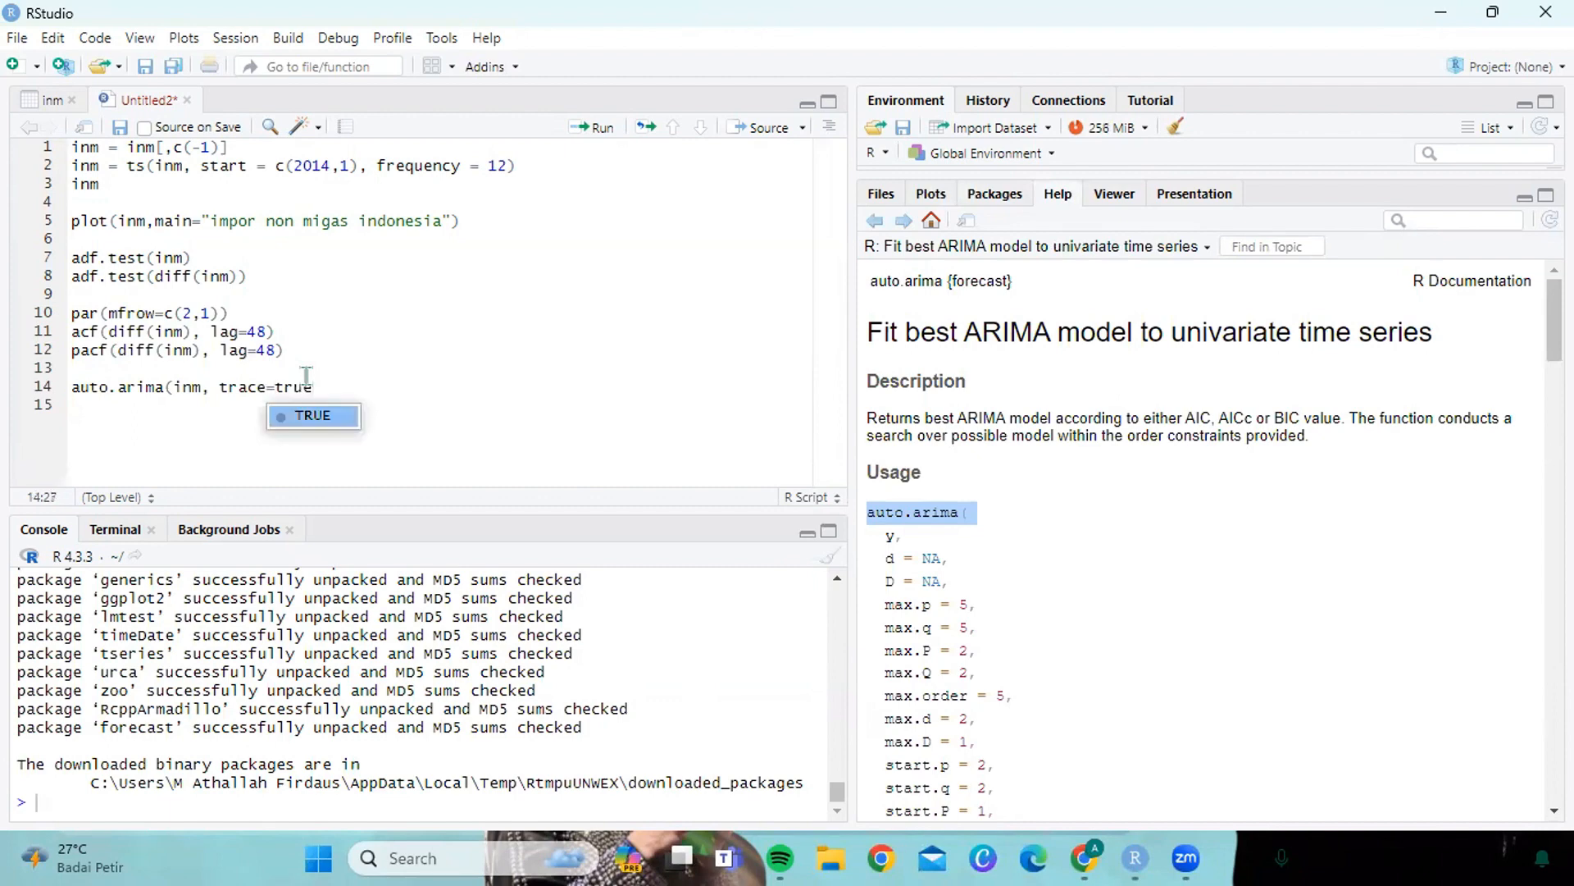
left_click(348, 420)
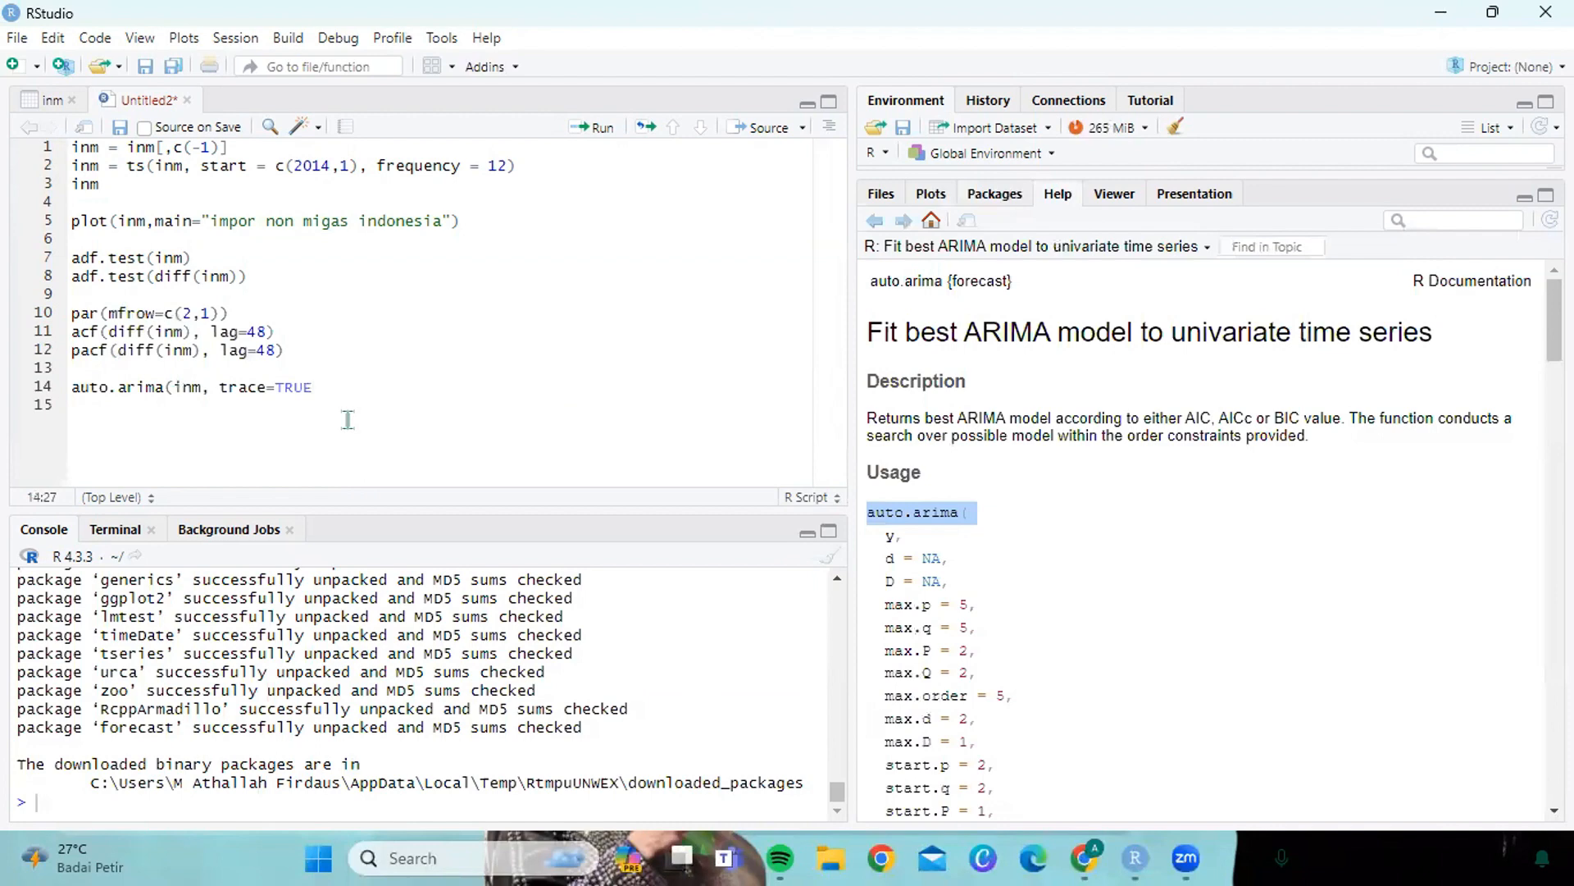
type(")")
- Read through the argument descriptions and the details section of the auto.arima help page
scroll(1018, 562, "down", 10)
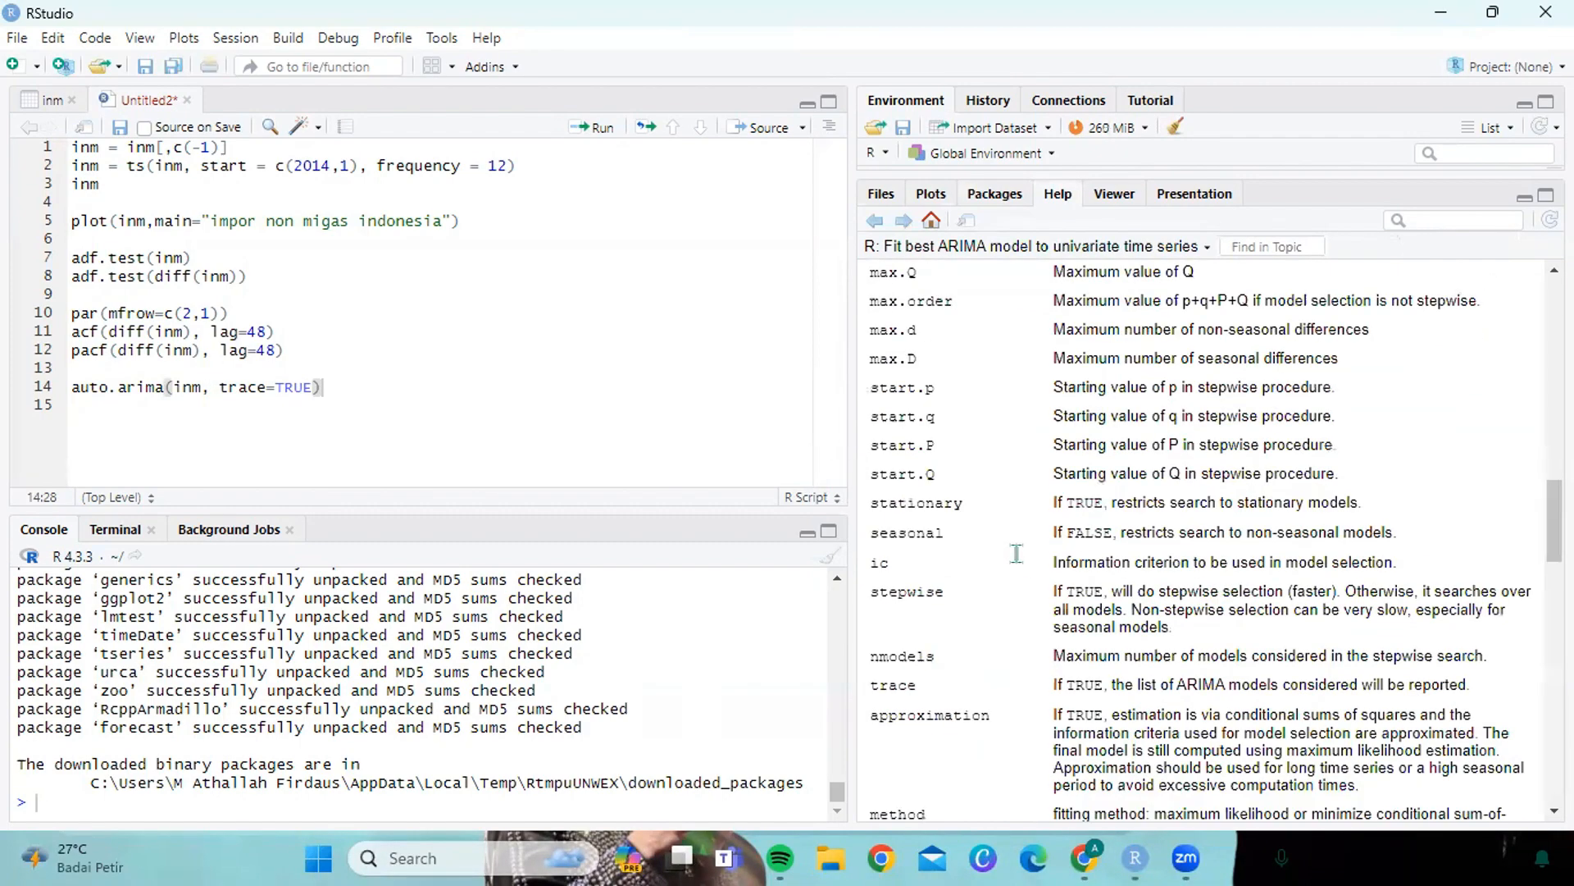
scroll(1018, 562, "down", 8)
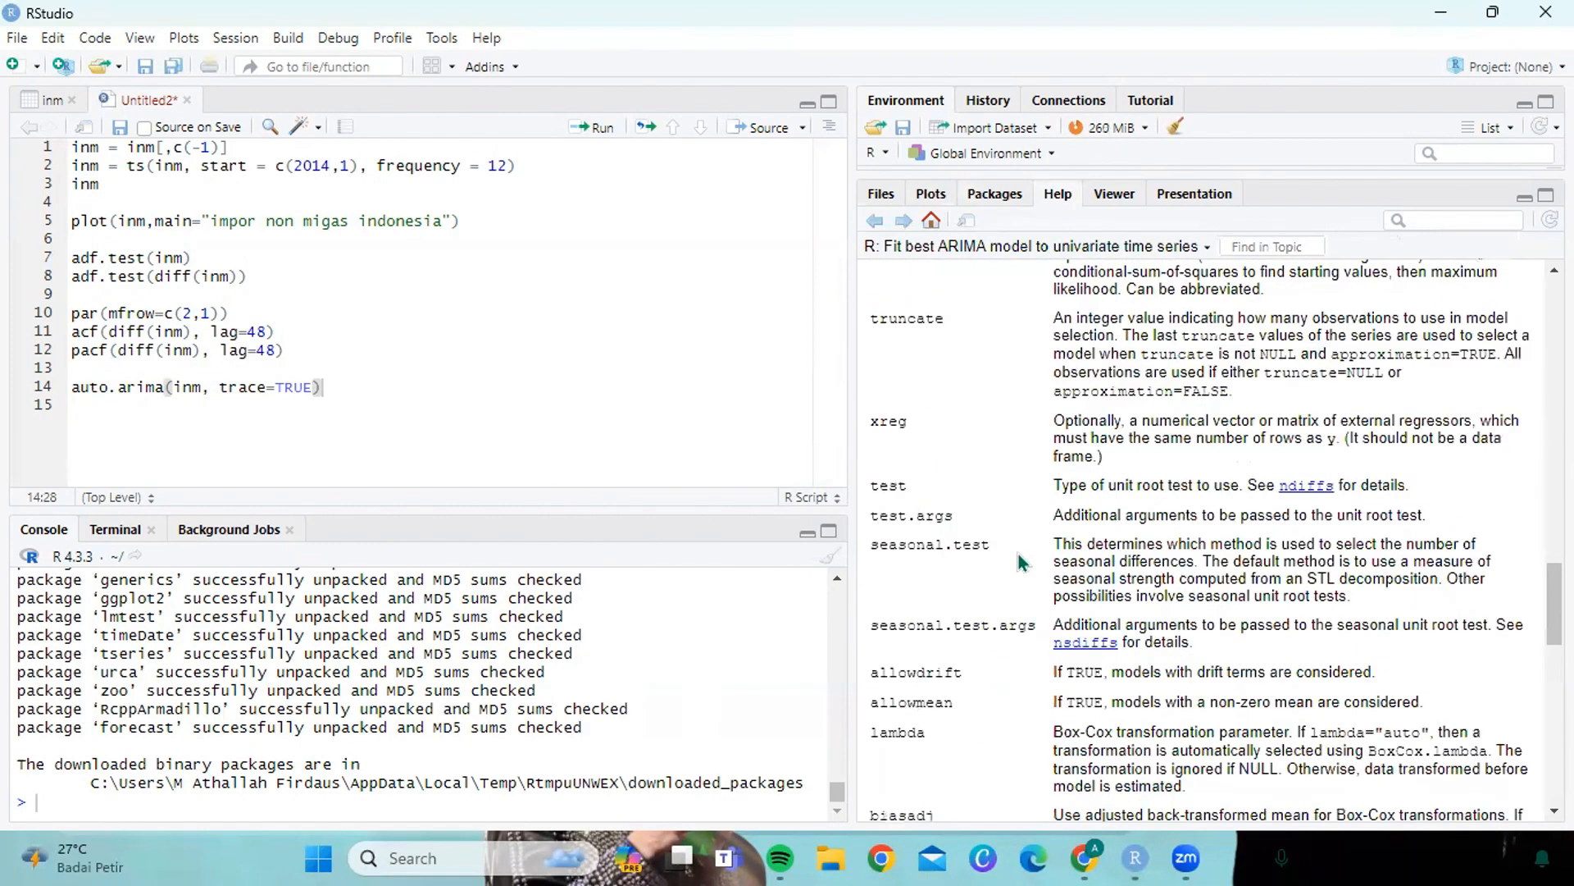
scroll(1018, 561, "down", 3)
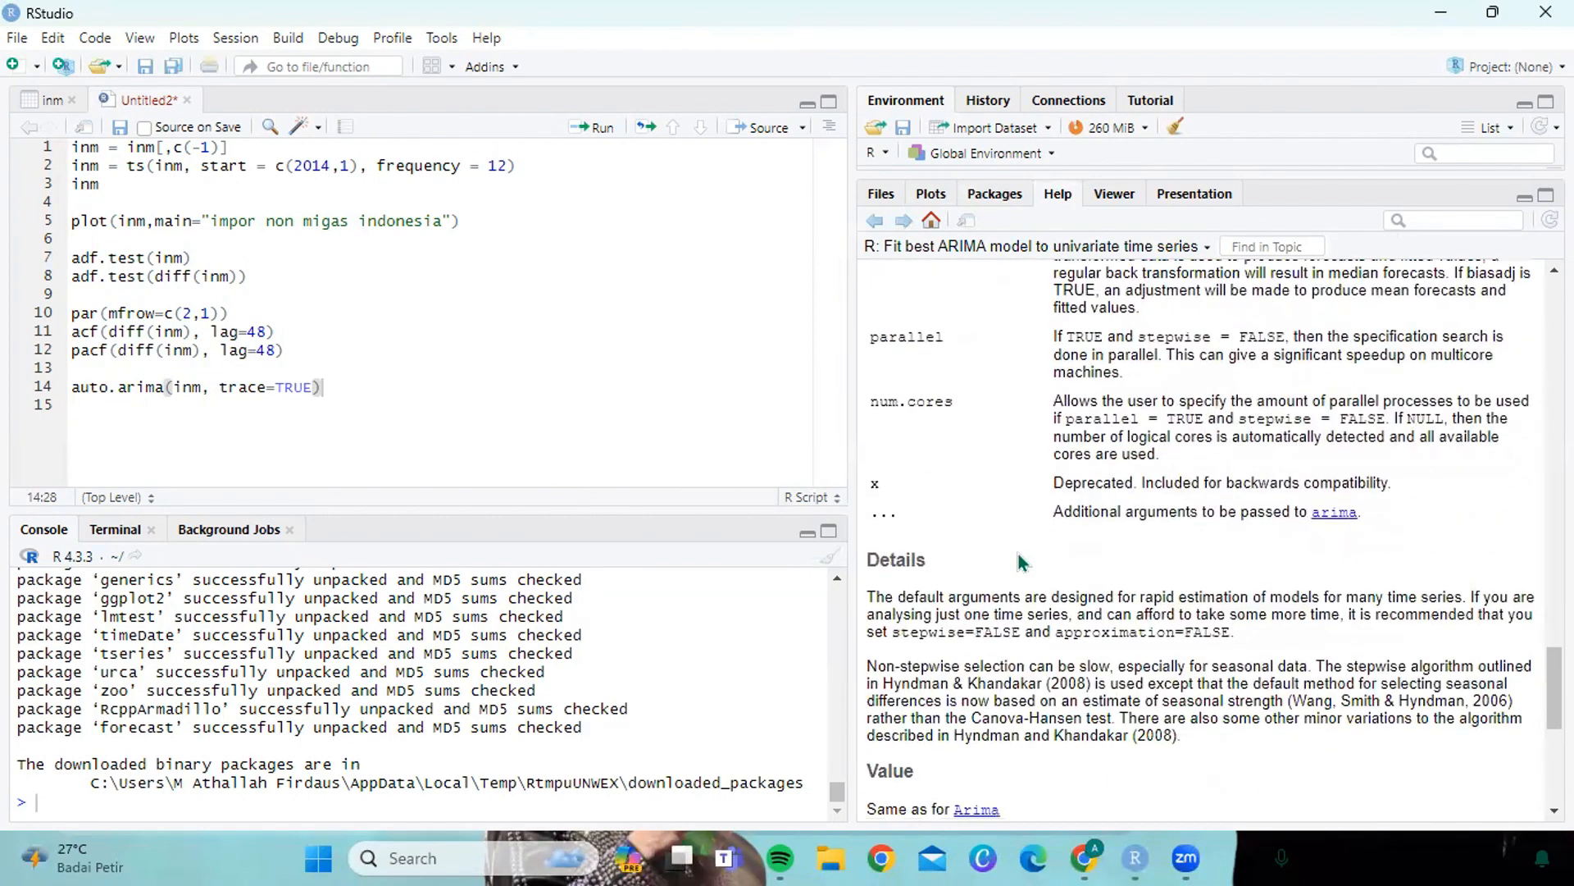
scroll(1018, 561, "up", 5)
scroll(1021, 563, "up", 1)
scroll(1021, 563, "up", 5)
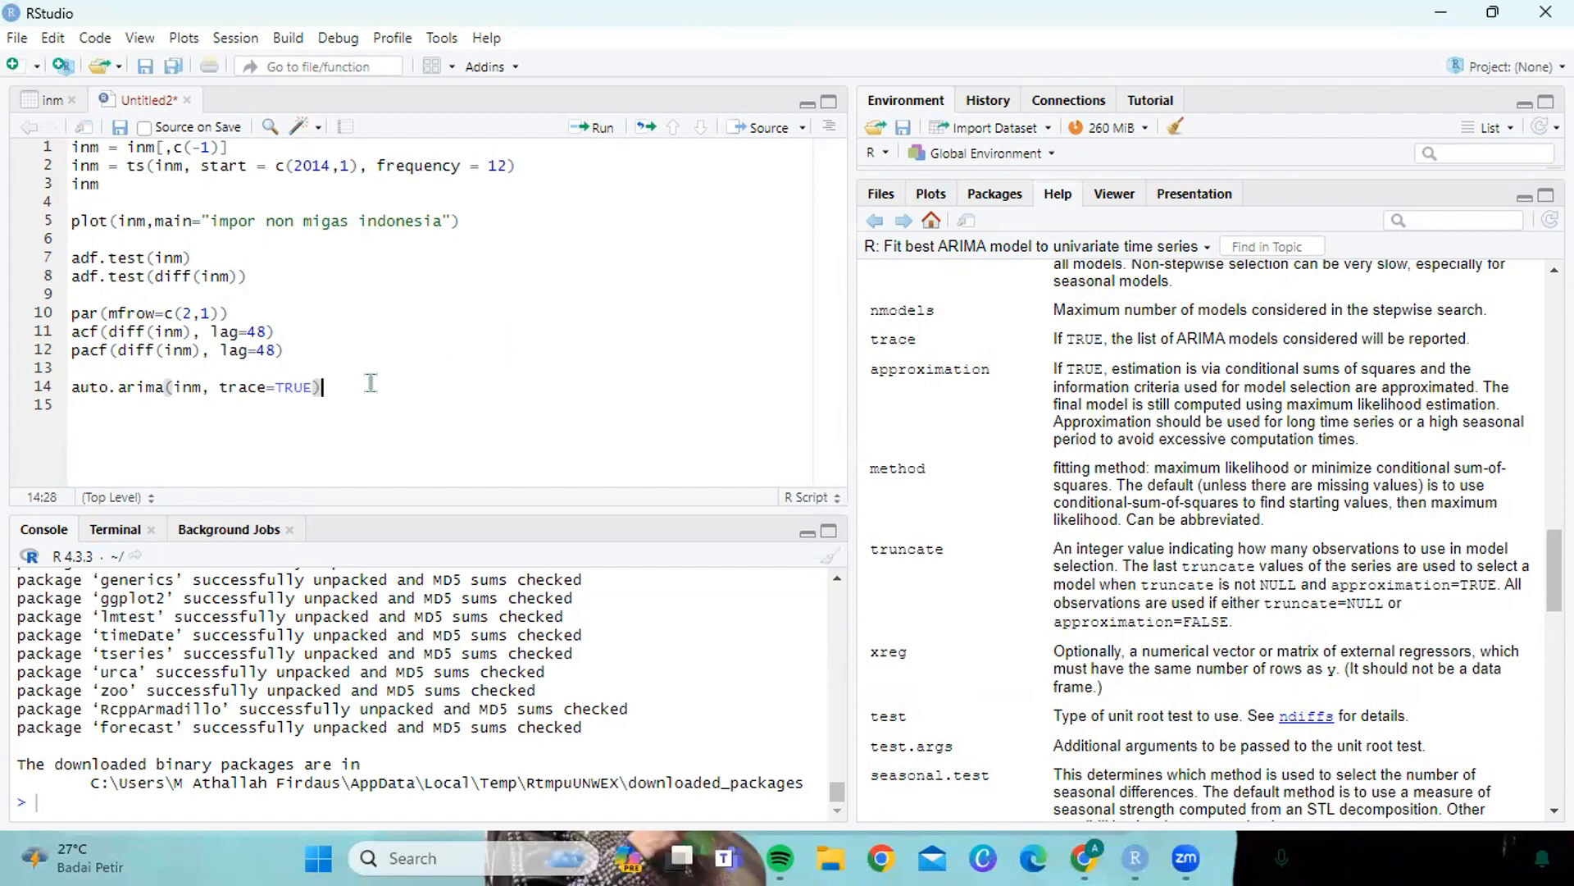
- Try to run the auto.arima line and load the forecast package from the user library
left_click_drag(370, 383, 72, 387)
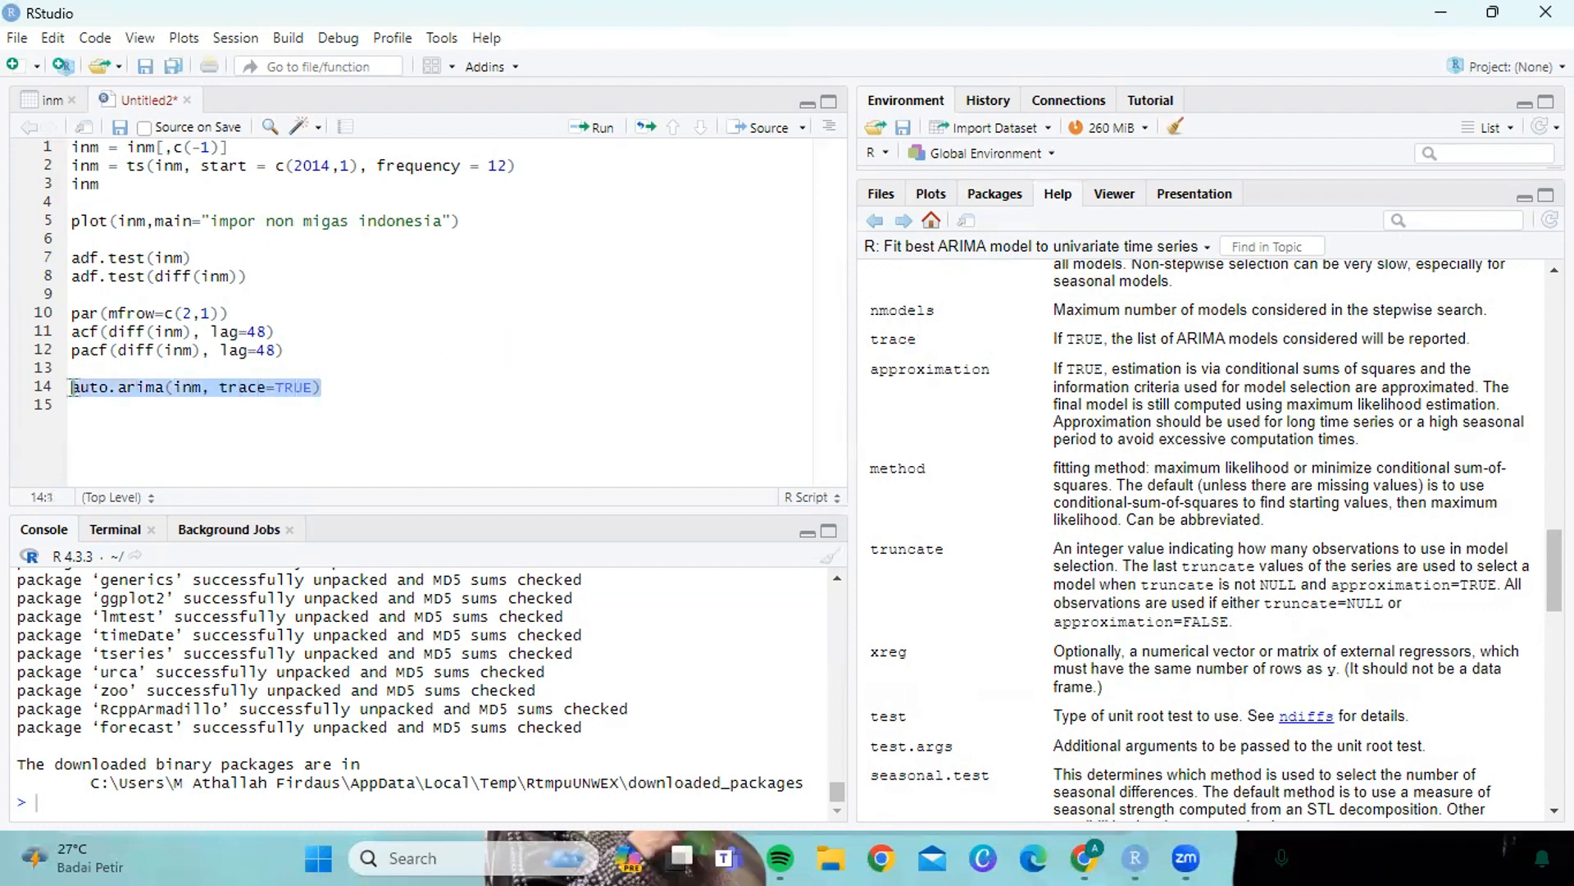
triple_click(611, 138)
left_click(995, 193)
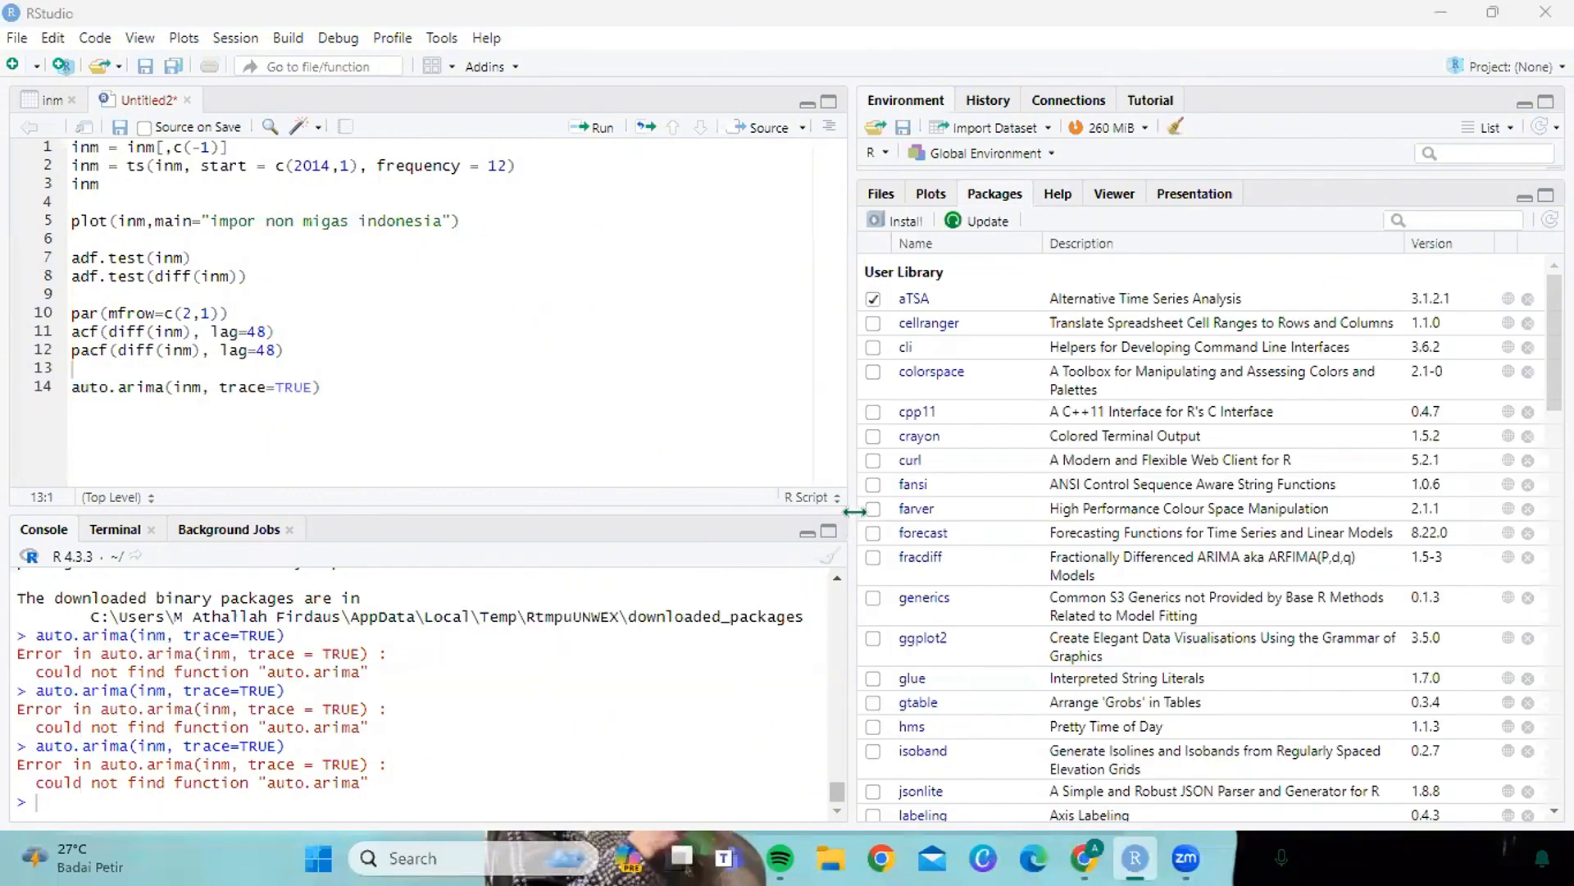
left_click(874, 533)
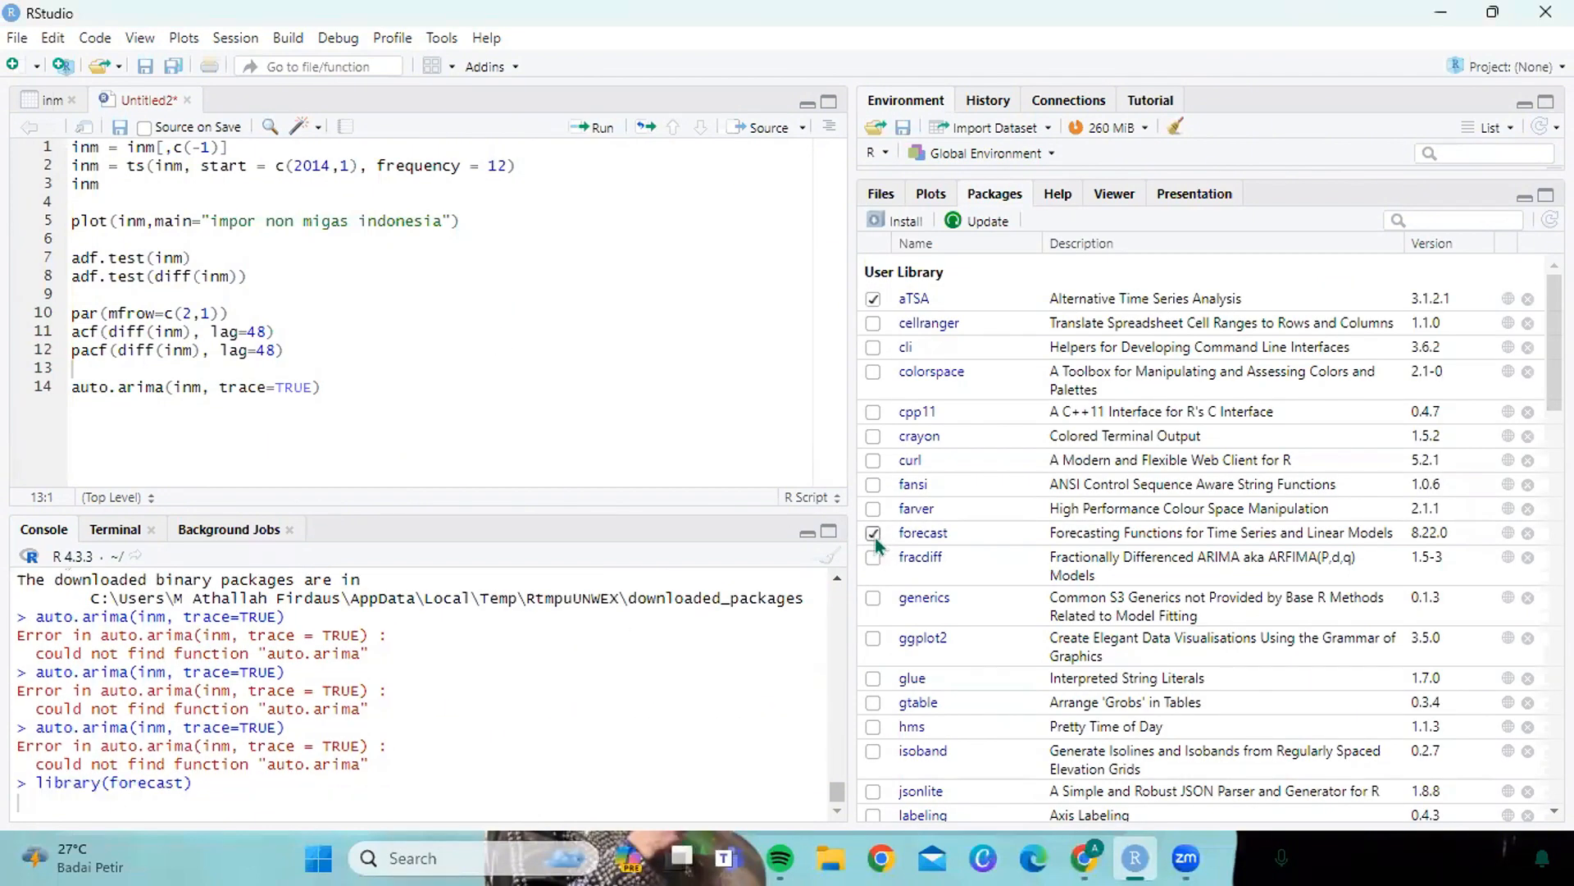
- Run auto.arima(inm, trace=TRUE) on line 14 with the forecast package loaded
left_click(72, 388)
mouse_move(72, 387)
left_mouse_down()
mouse_move(324, 387)
mouse_move(74, 387)
left_mouse_up()
left_click(324, 387)
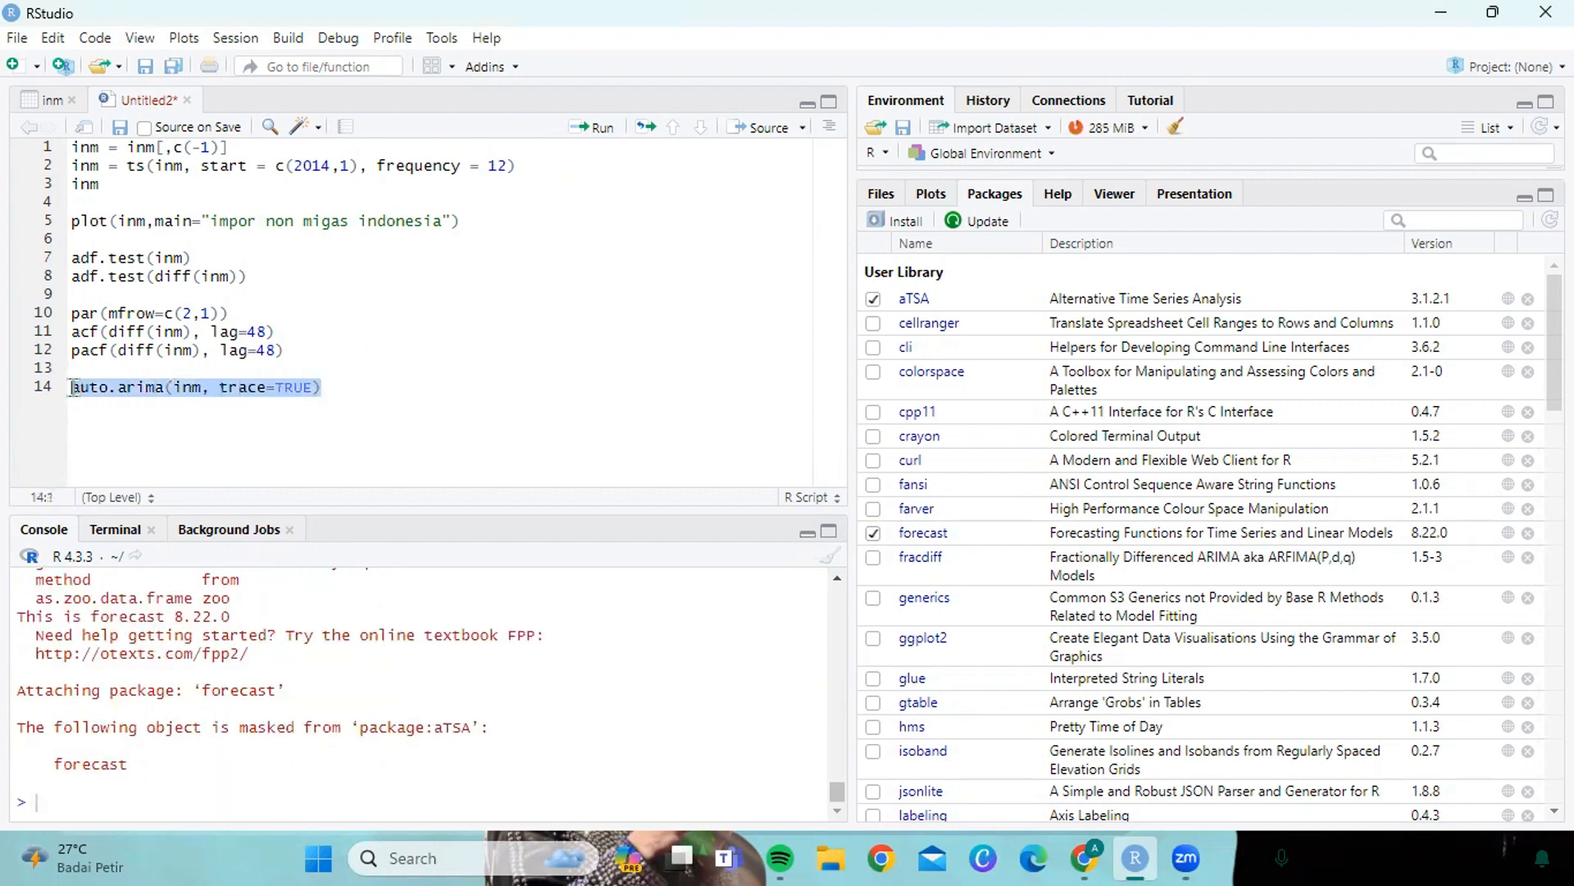
left_click(606, 130)
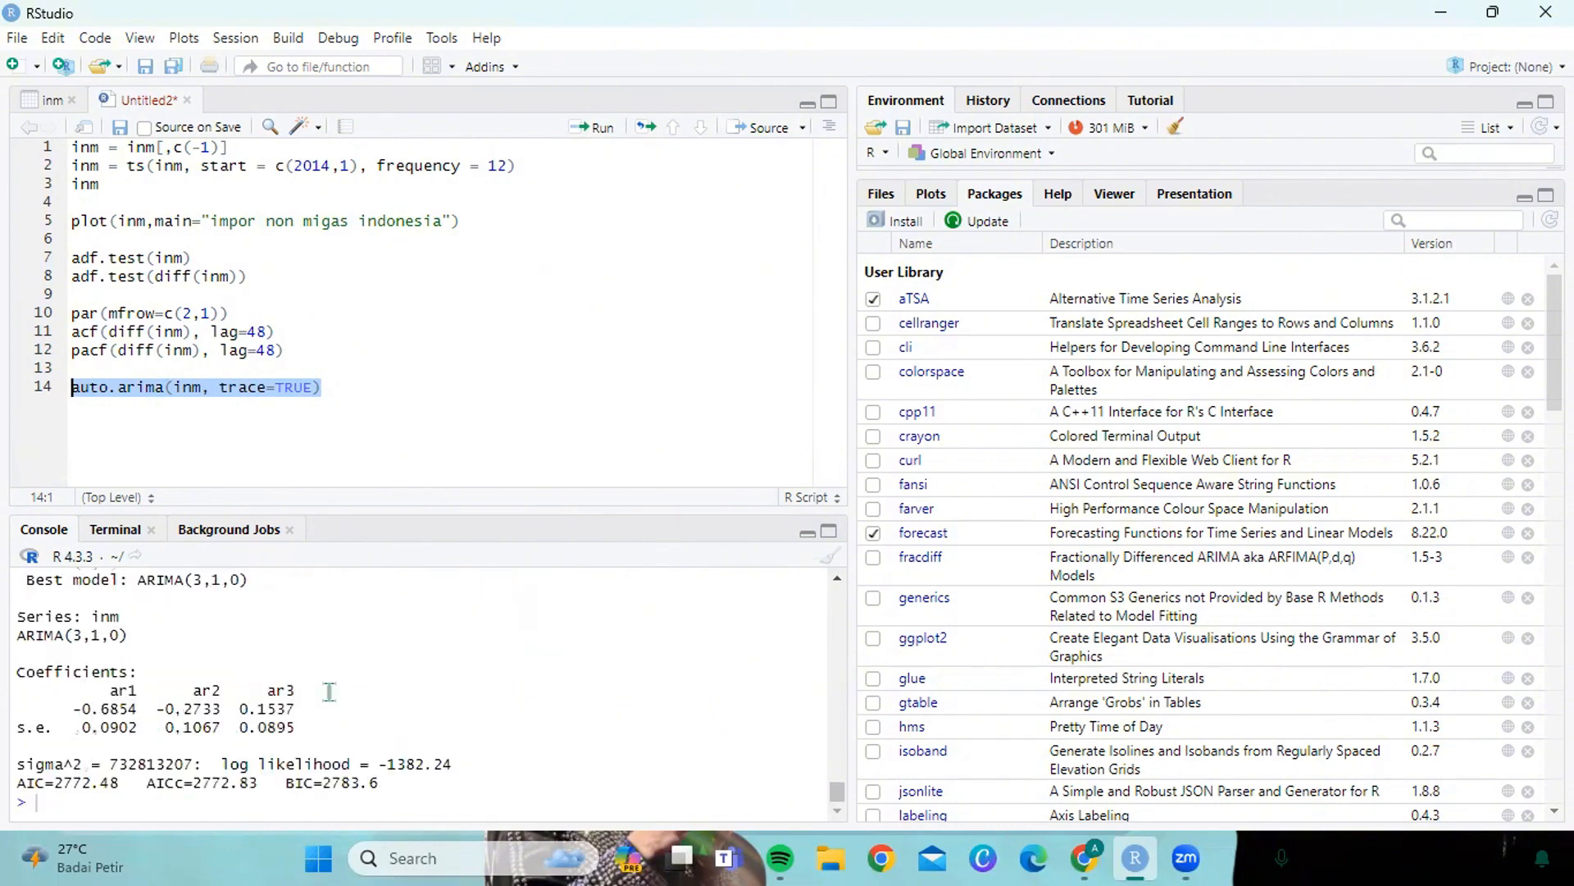
- Examine the auto.arima output in the console: the candidate models with their criterion values, the best model and its coefficients
scroll(332, 705, "up", 3)
scroll(203, 746, "up", 2)
scroll(203, 746, "down", 2)
scroll(203, 746, "up", 2)
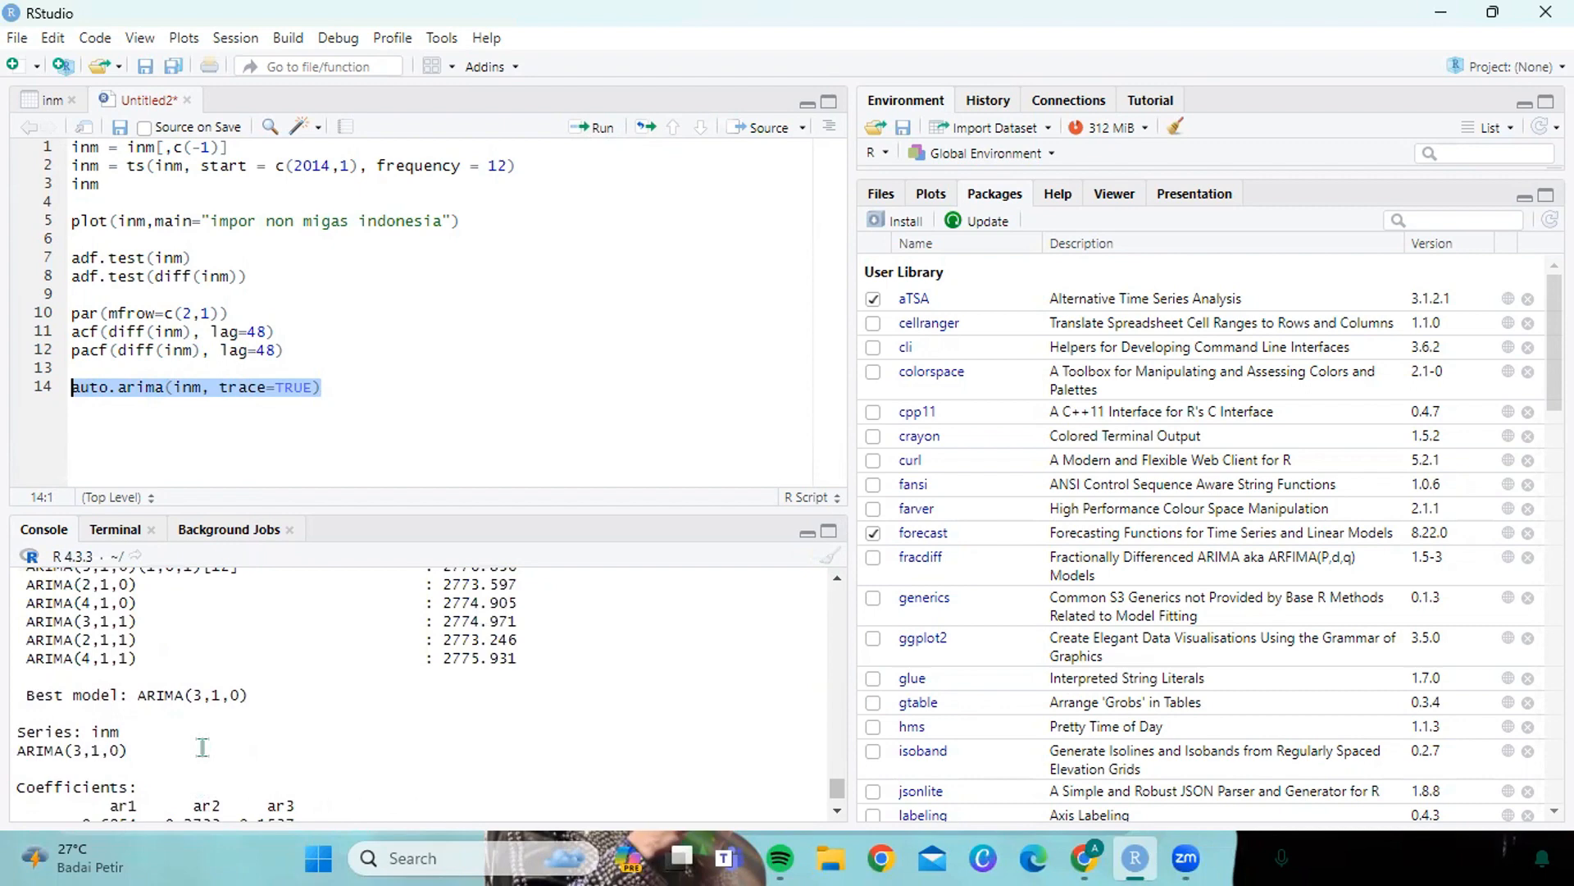
scroll(202, 746, "up", 10)
scroll(203, 746, "down", 4)
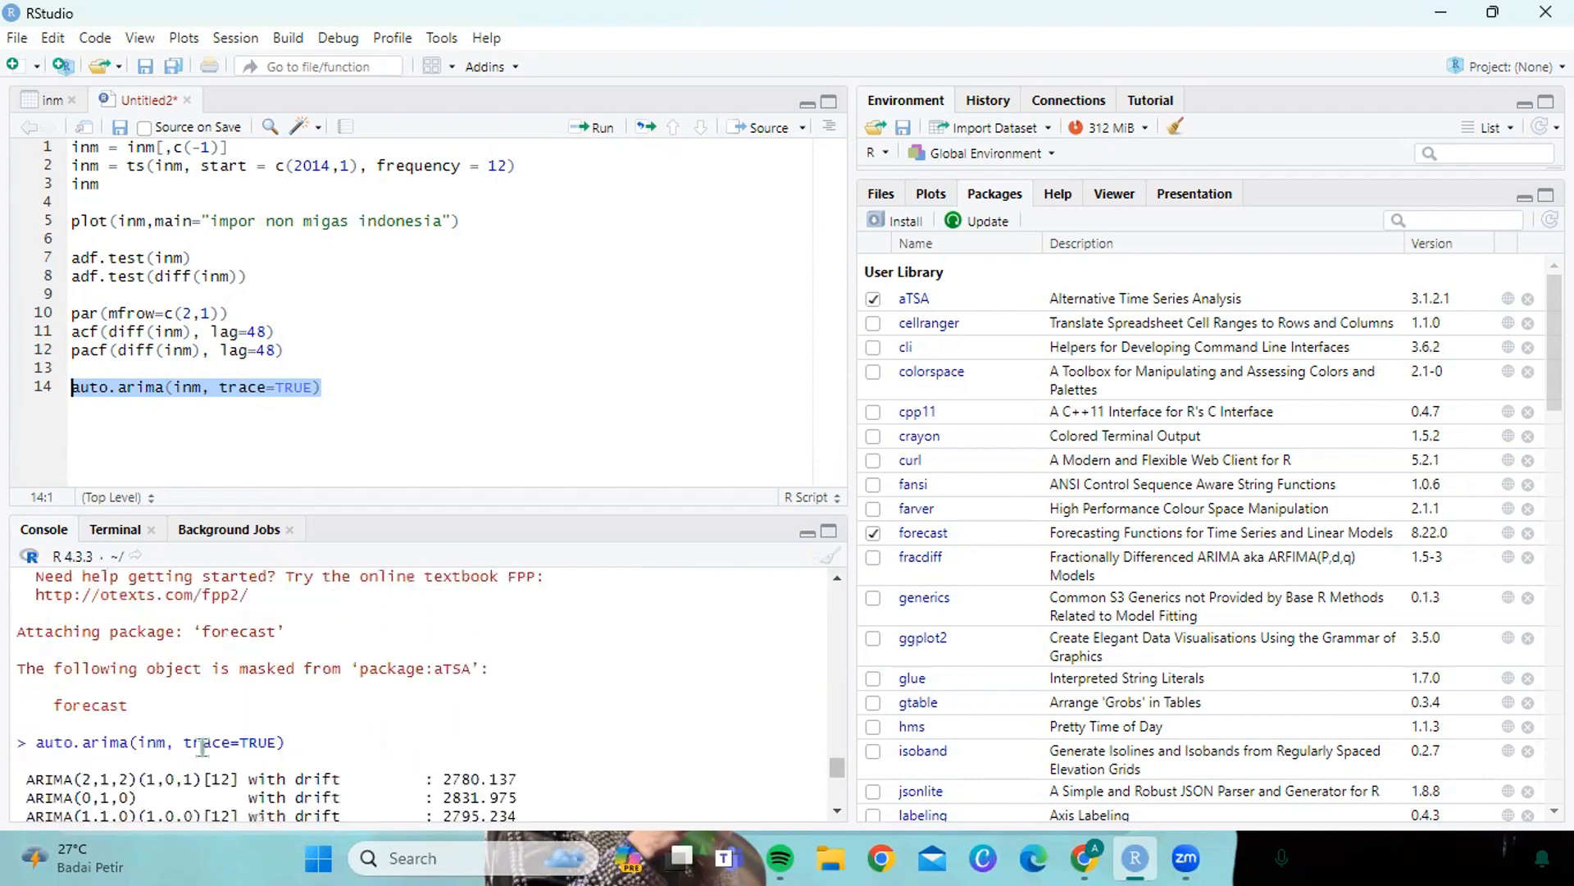
scroll(203, 746, "down", 3)
scroll(202, 746, "up", 4)
scroll(203, 746, "down", 6)
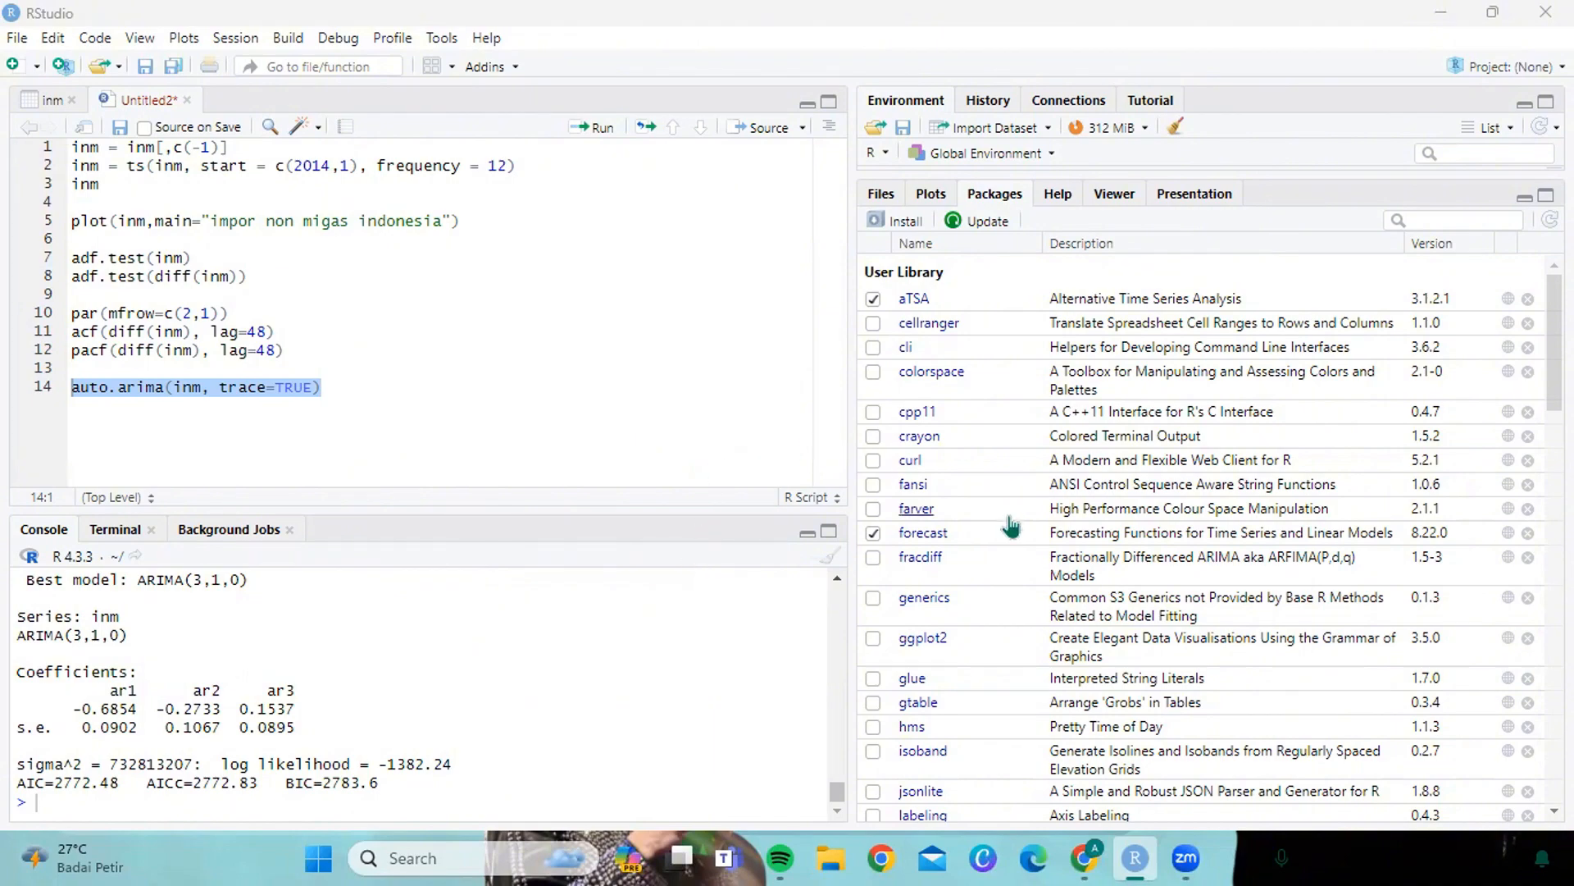
- Open the Arima help page from the forecast package's documentation index
scroll(1009, 517, "down", 3)
scroll(1010, 525, "up", 3)
left_click(922, 535)
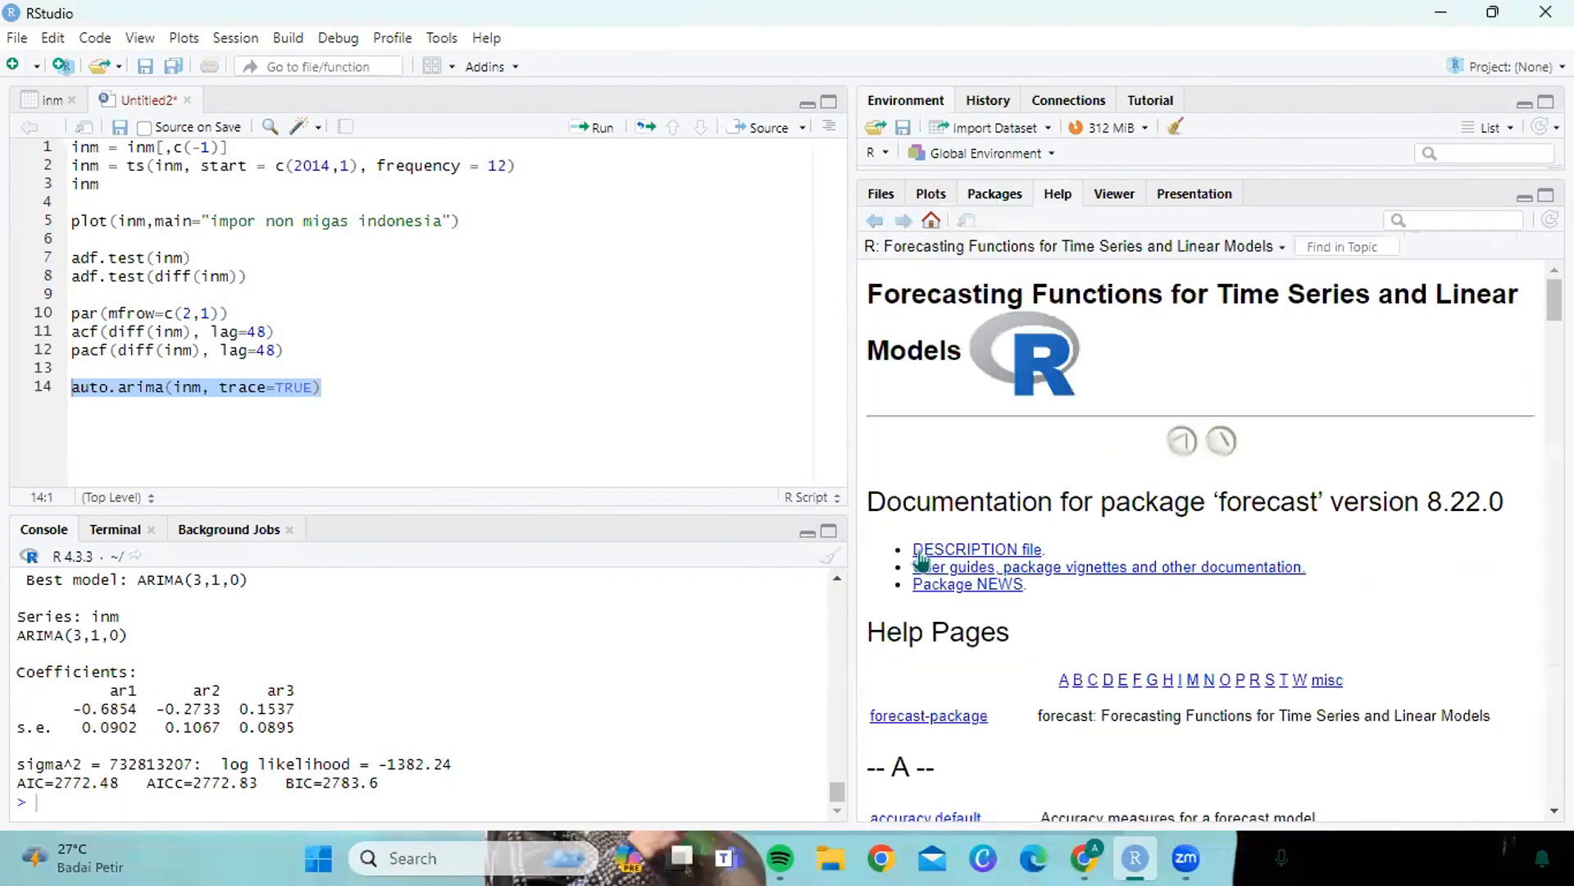
scroll(910, 533, "down", 3)
left_click(902, 519)
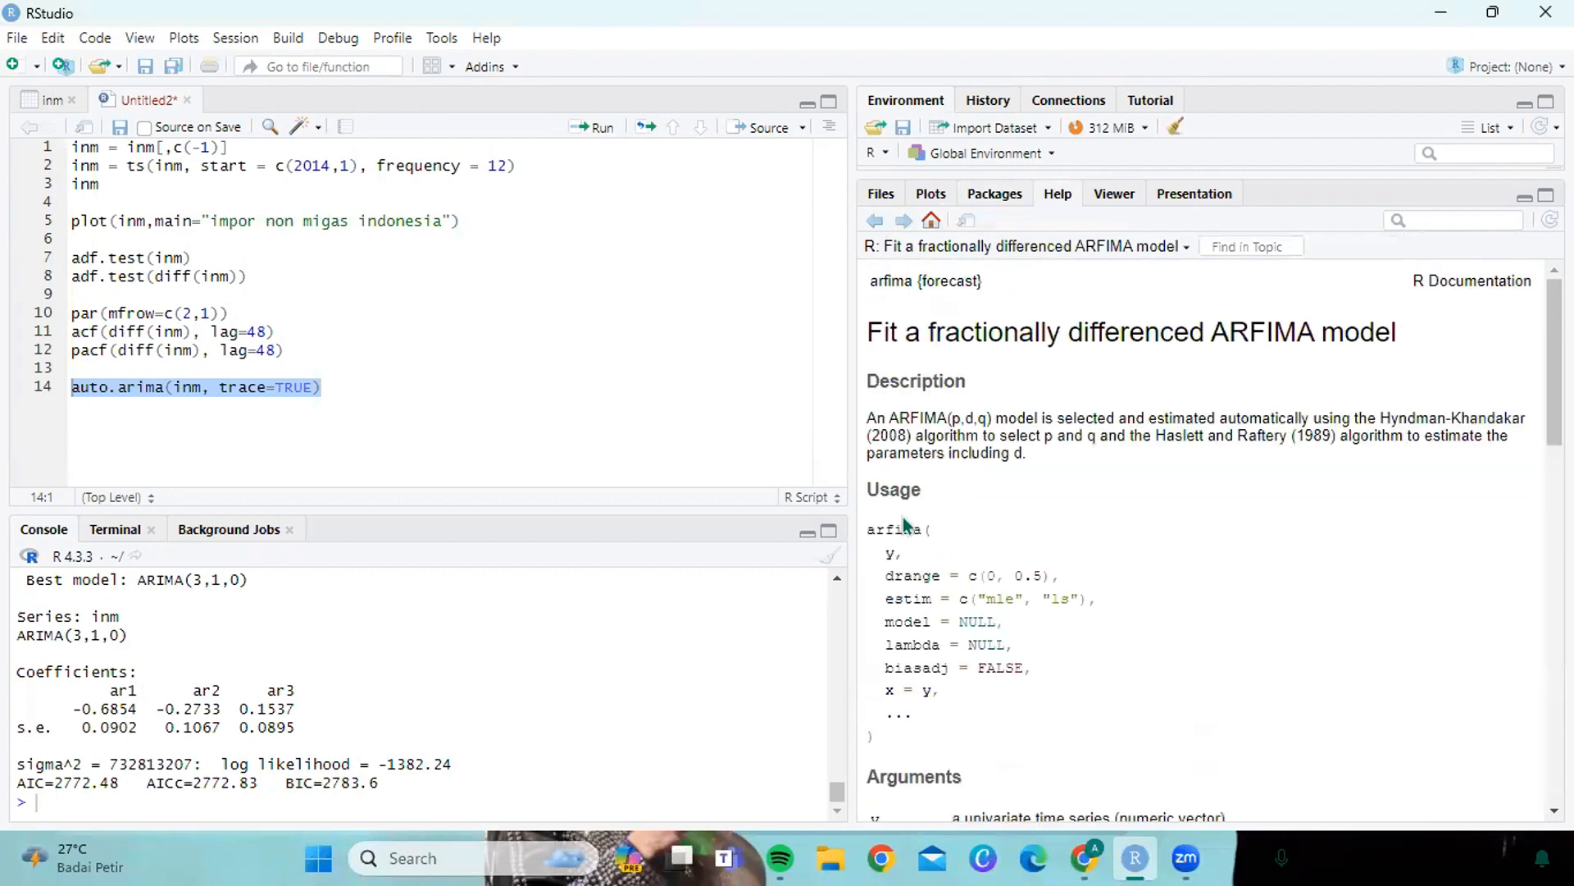
left_click(876, 220)
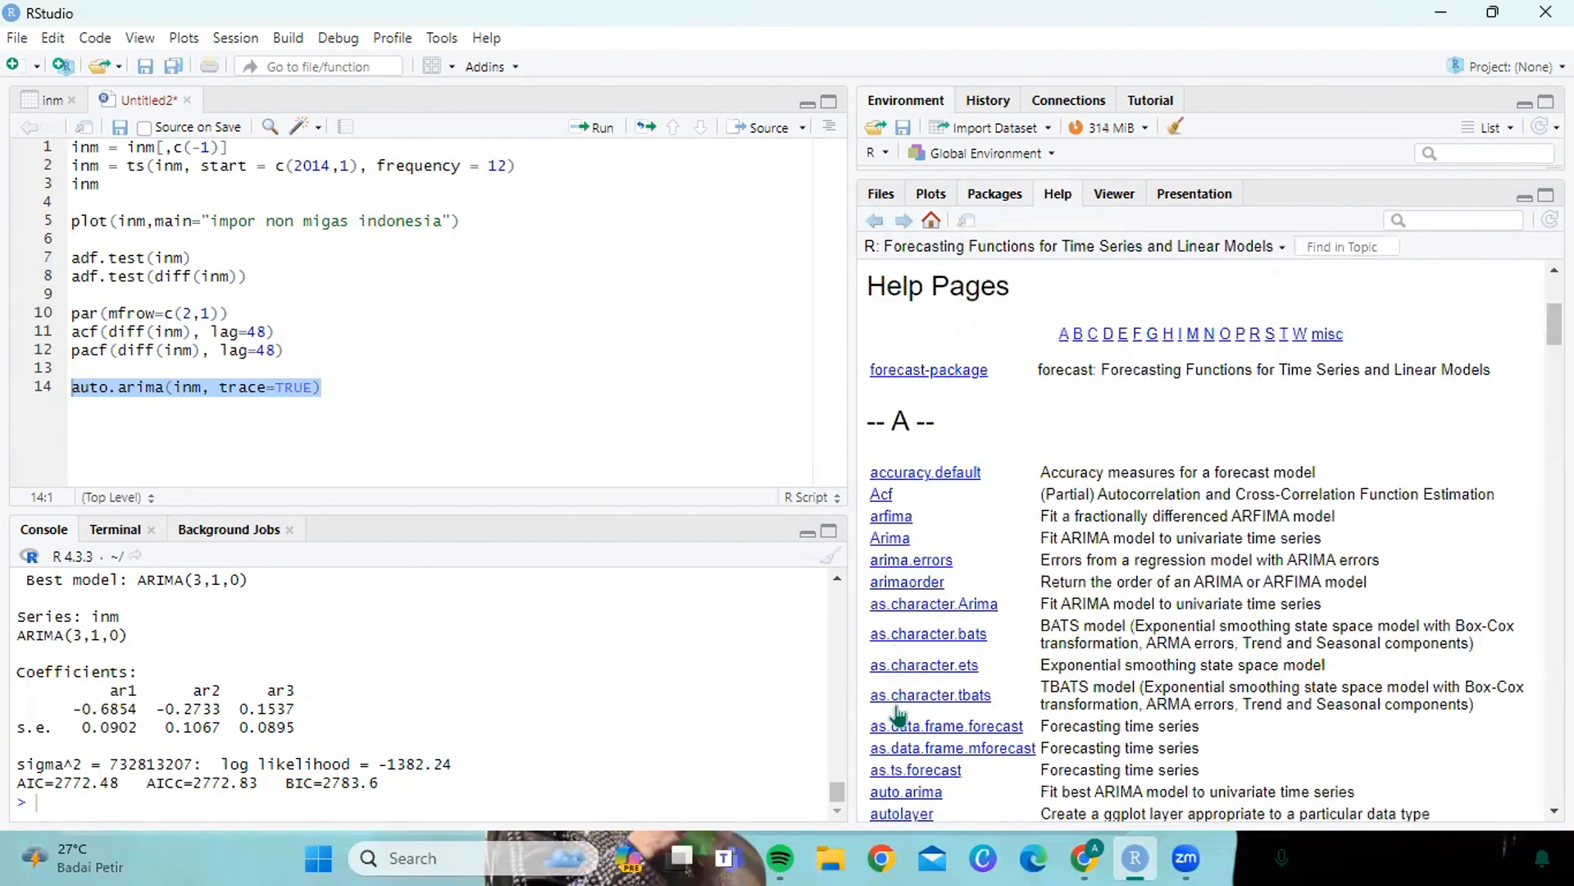
left_click(892, 541)
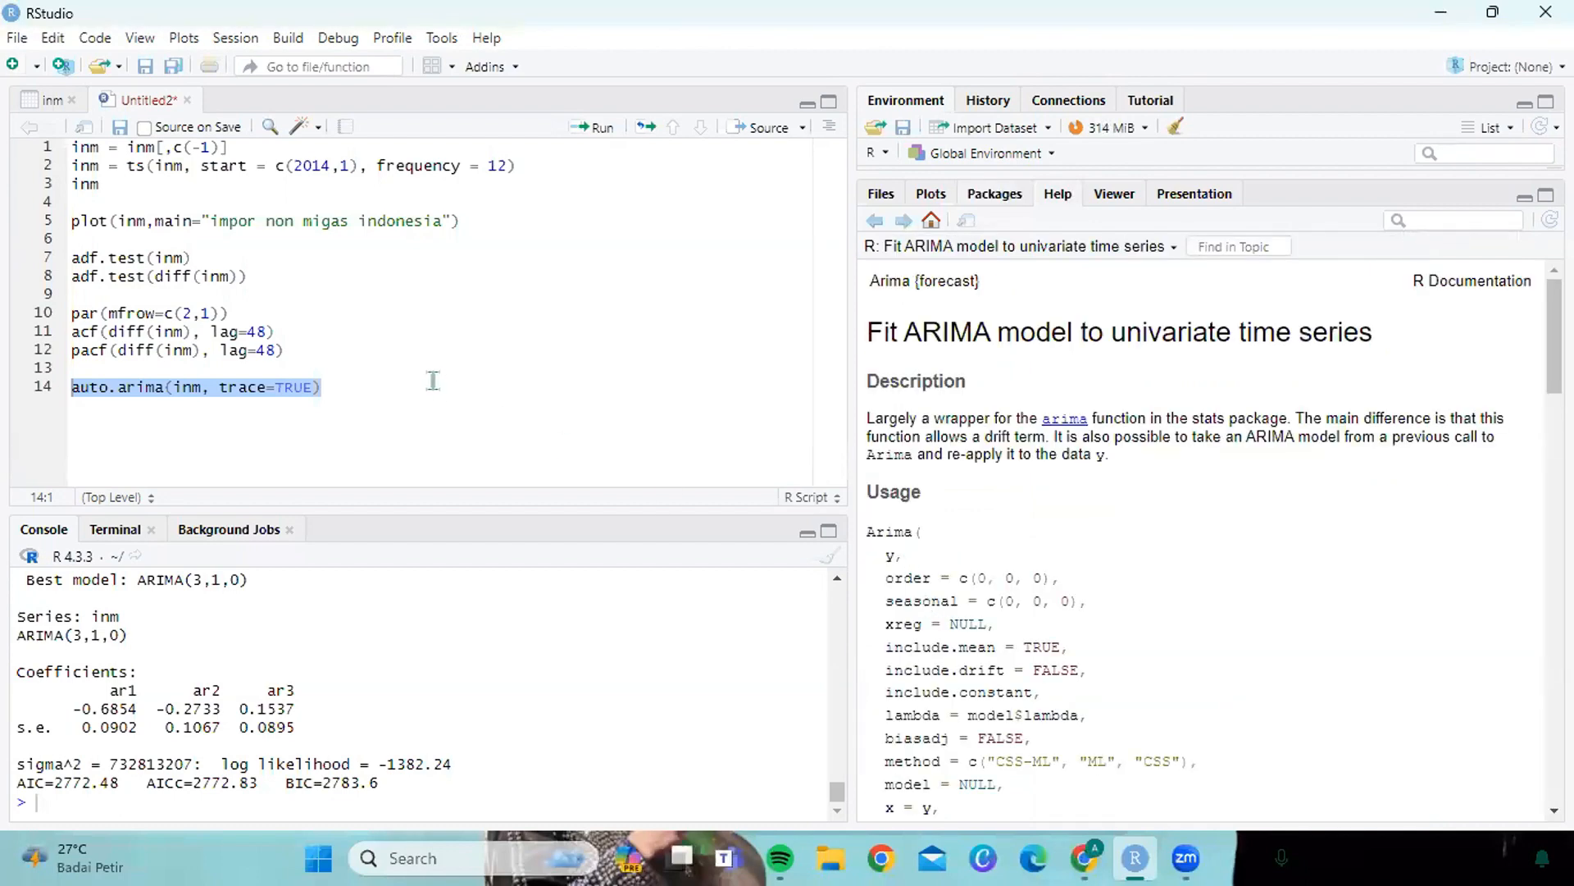
- Insert an arima() call on line 16, one blank line below the auto.arima call
left_click(433, 378)
key("Return")
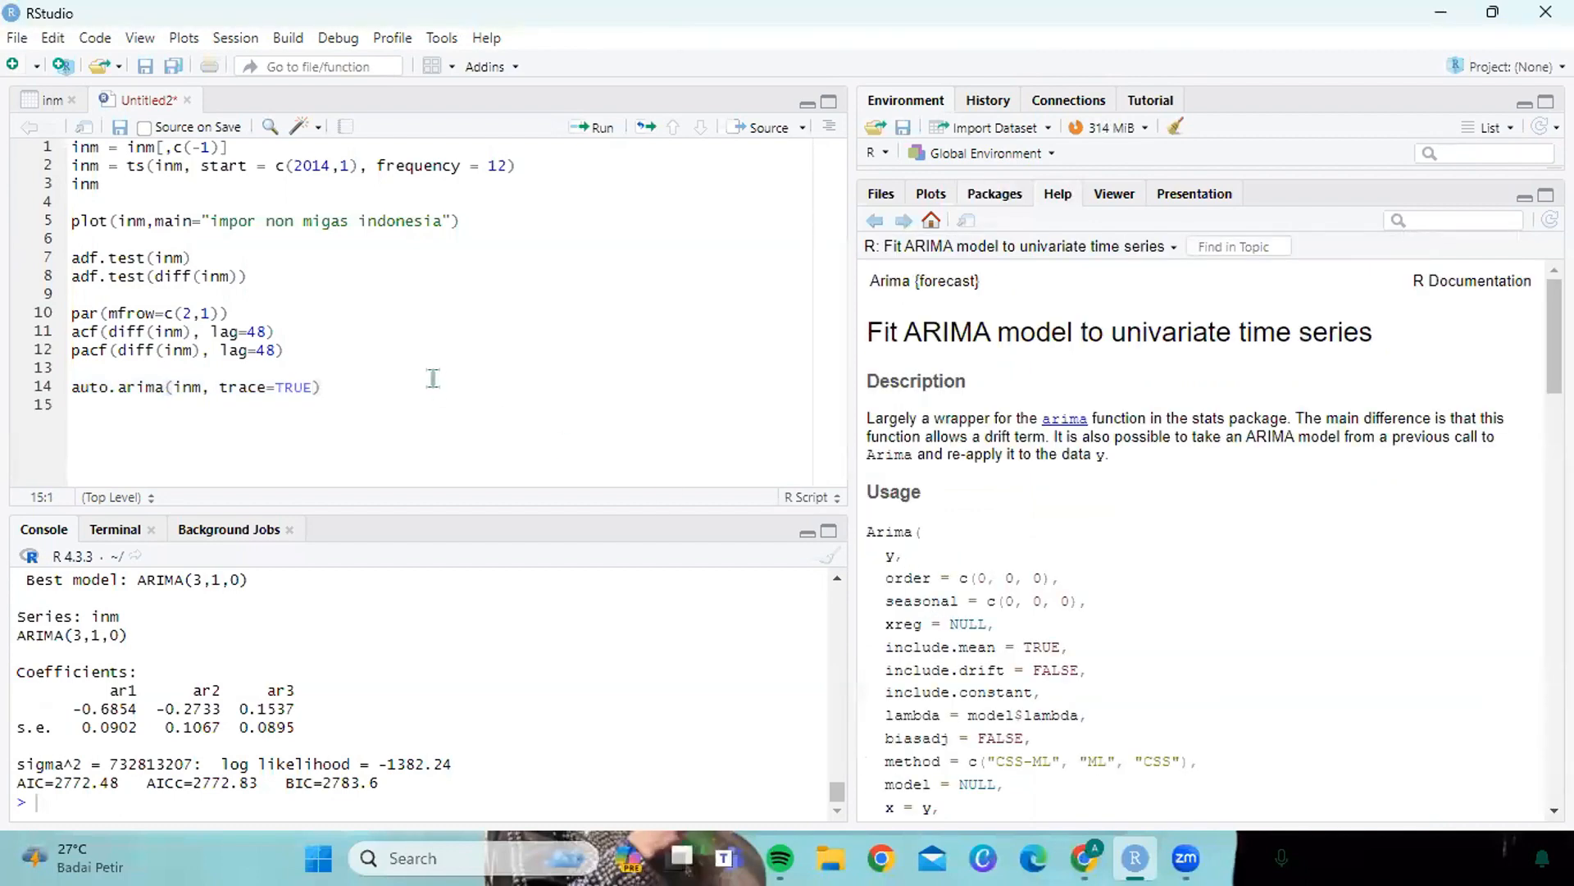
key("Return")
type("arima")
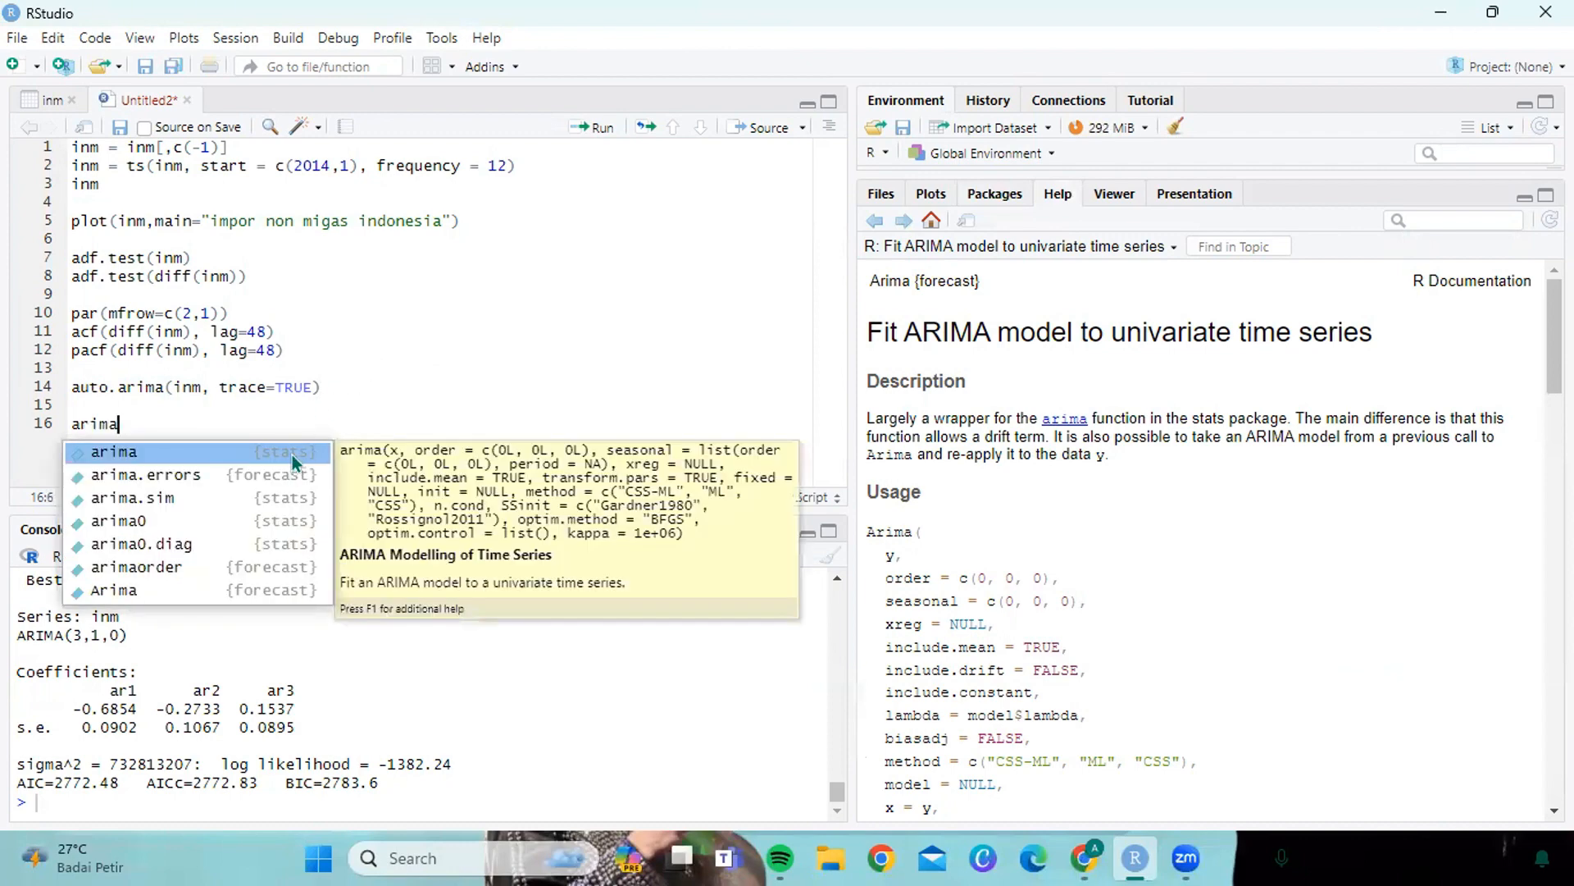
key("Tab")
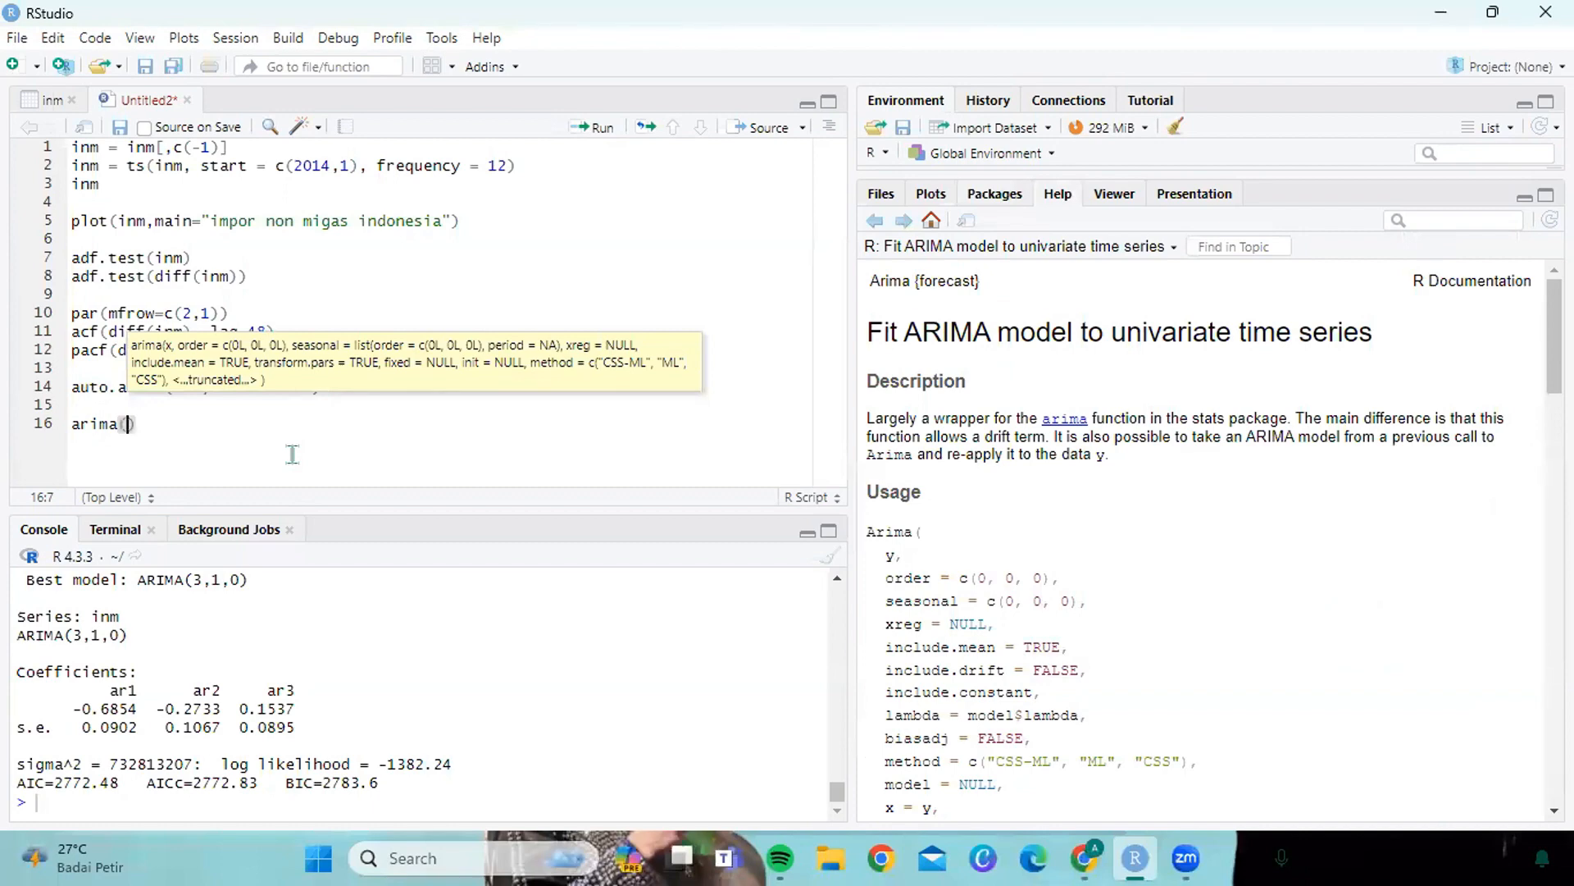
- Fill in the arima call on line 16 with the series inm and order = c(3,1,0)
type("inm,p")
key("BackSpace")
type("order")
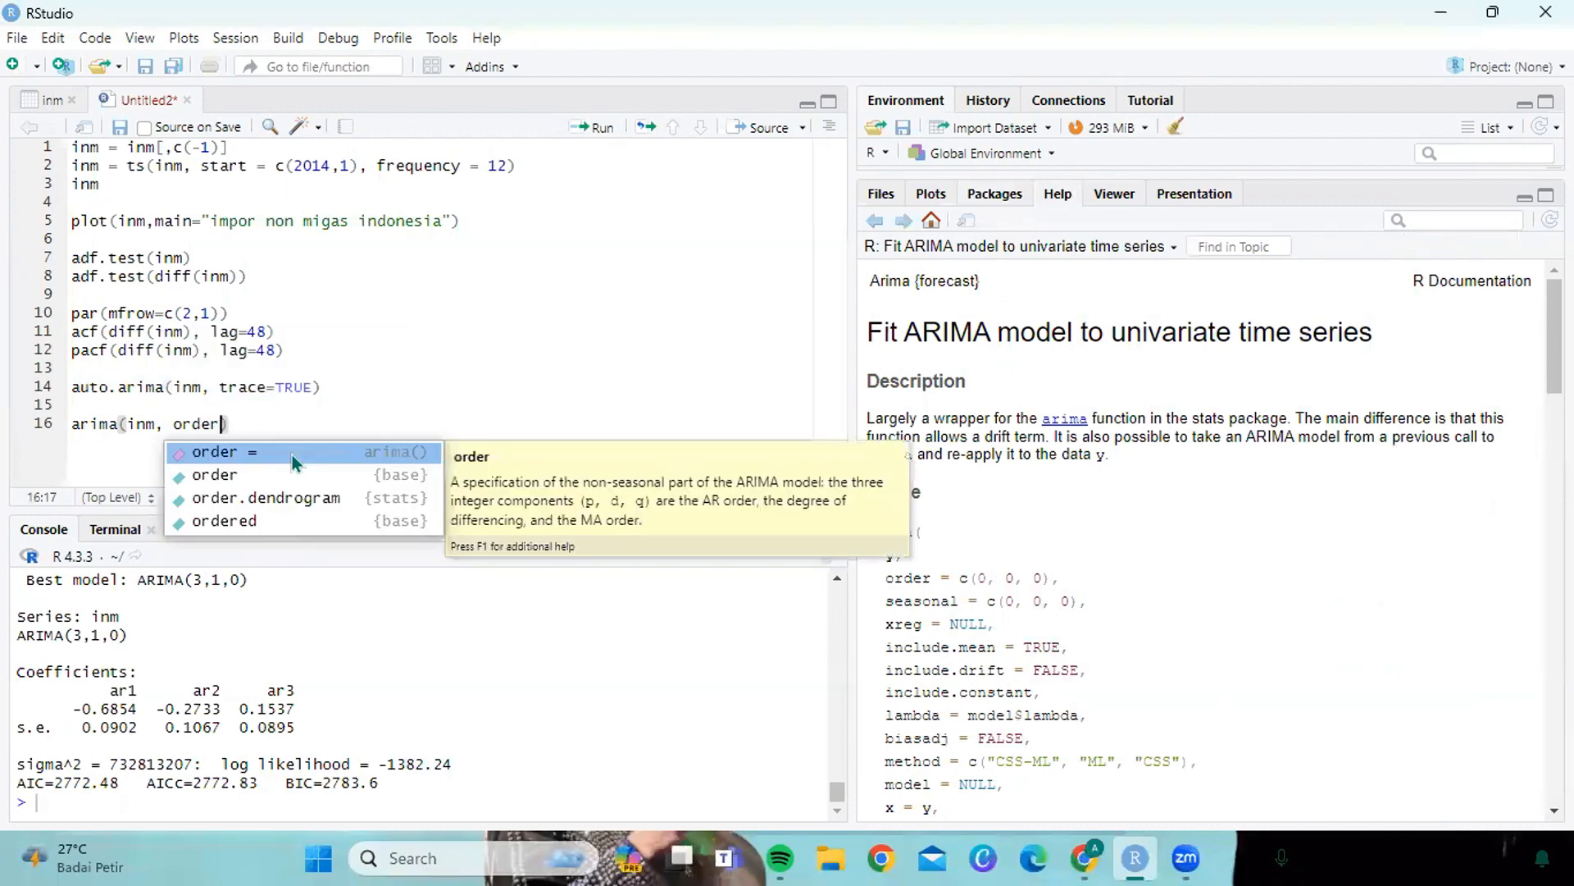
key("Return")
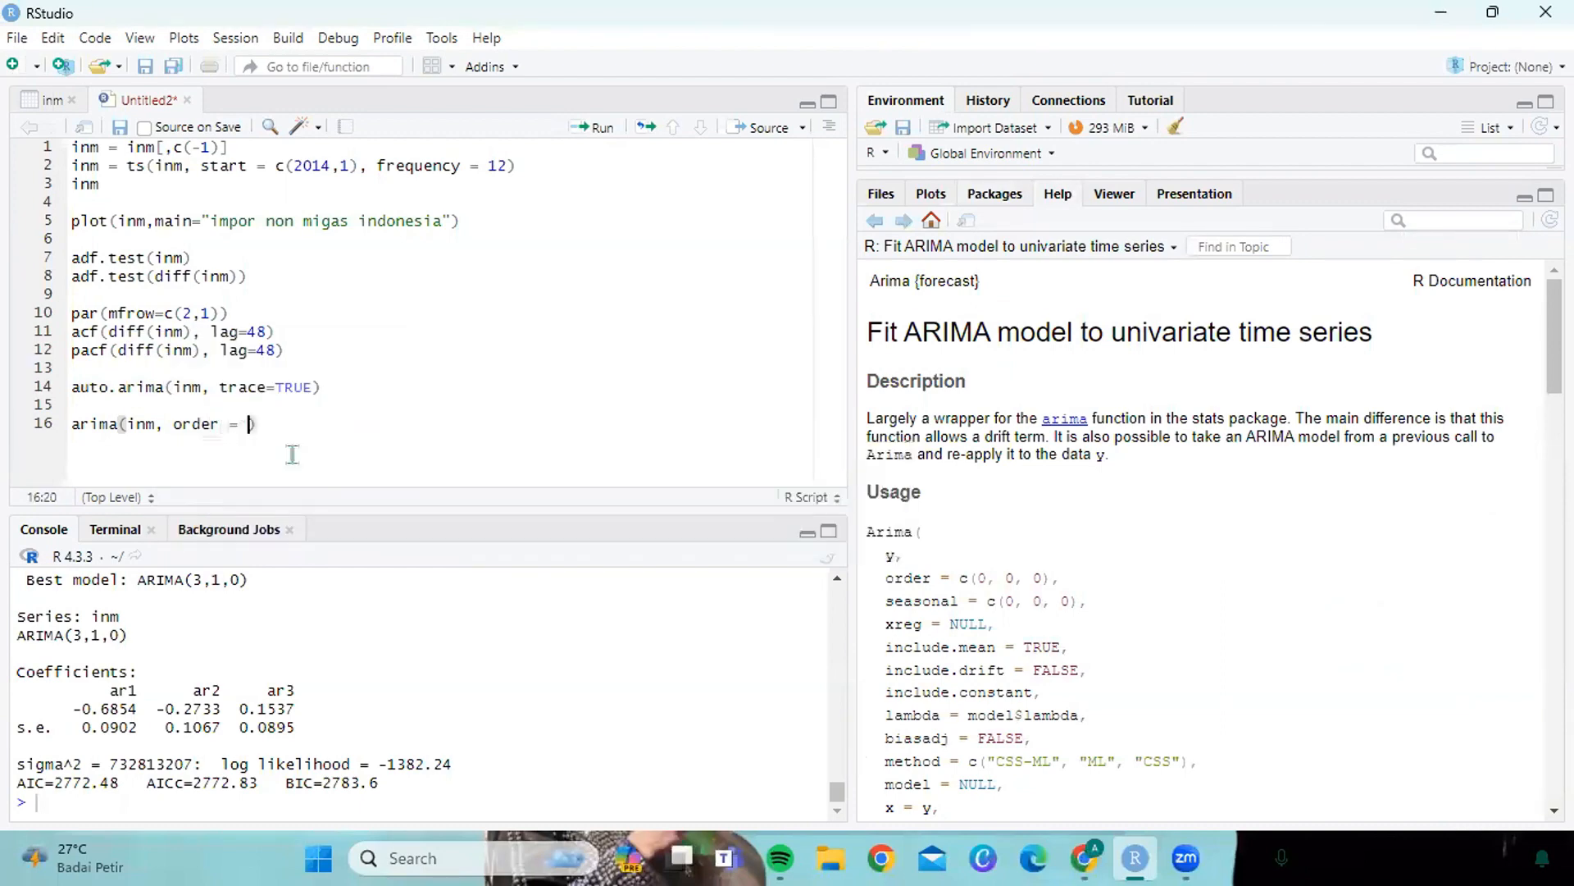
type("c(0,")
key("BackSpace")
key("BackSpace")
type("3,1,0")
key("Right")
- Consult the Arima argument descriptions and add include.drift=TRUE to the arima call on line 16
scroll(1009, 648, "down", 5)
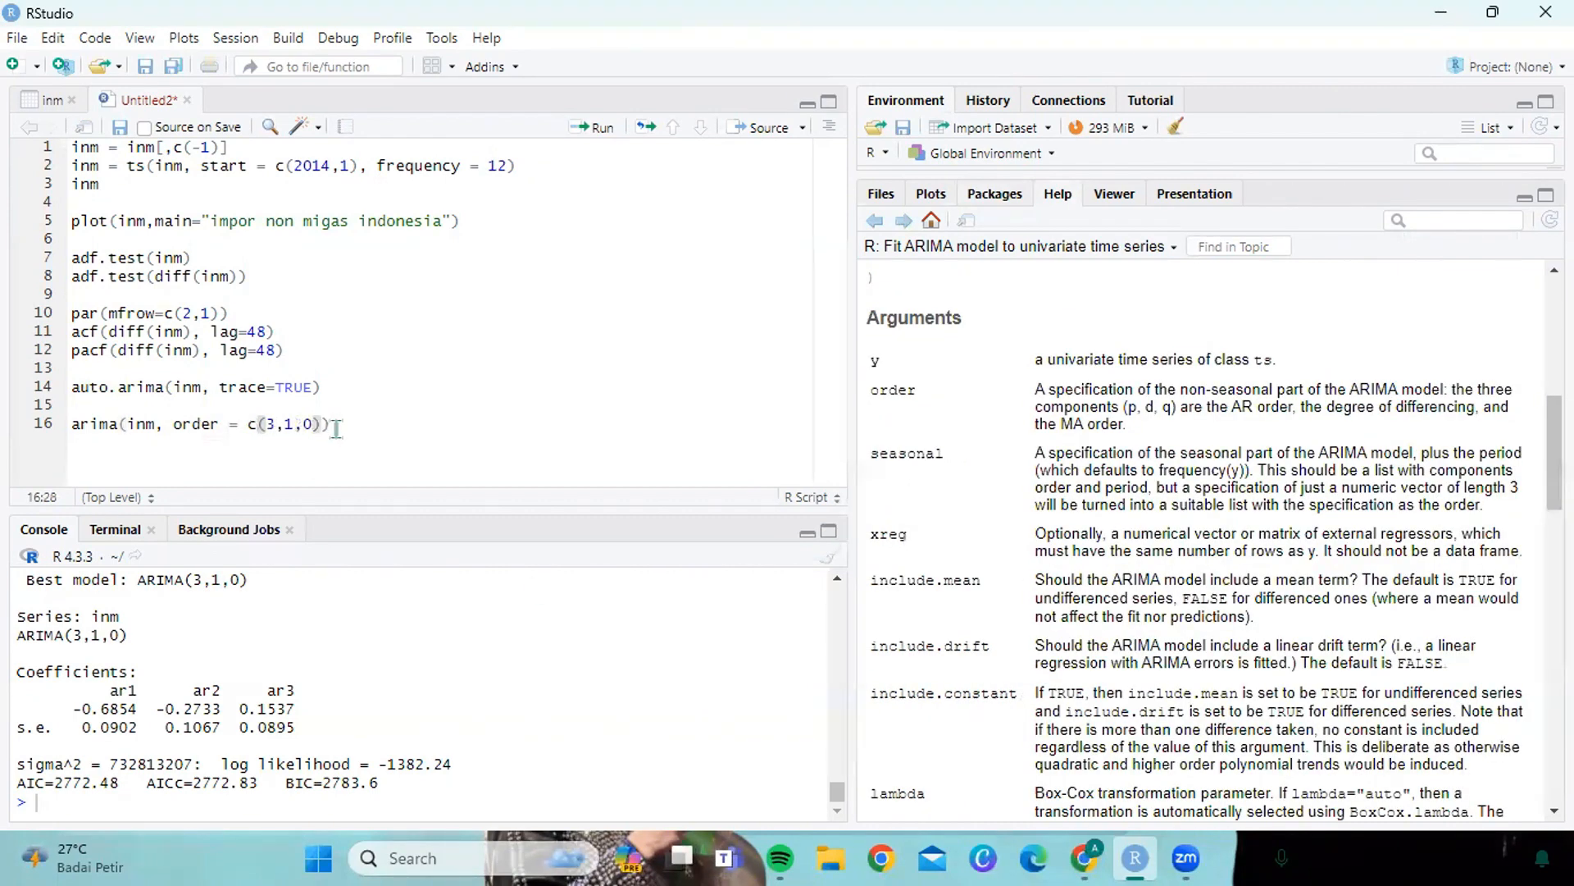
type(",include")
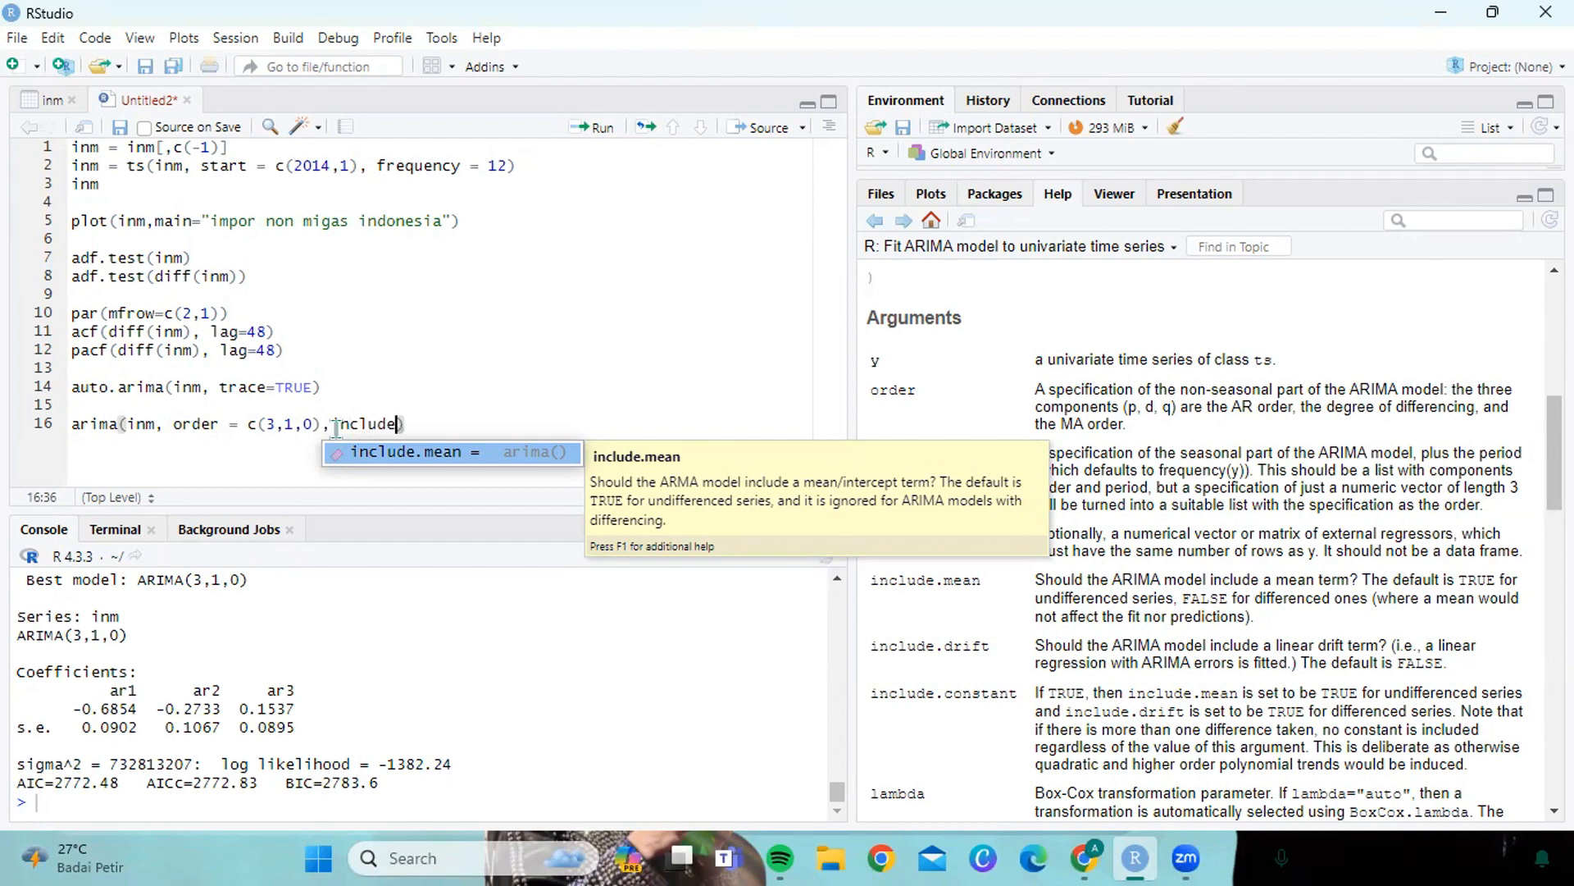
type(".")
key("BackSpace")
type("dr")
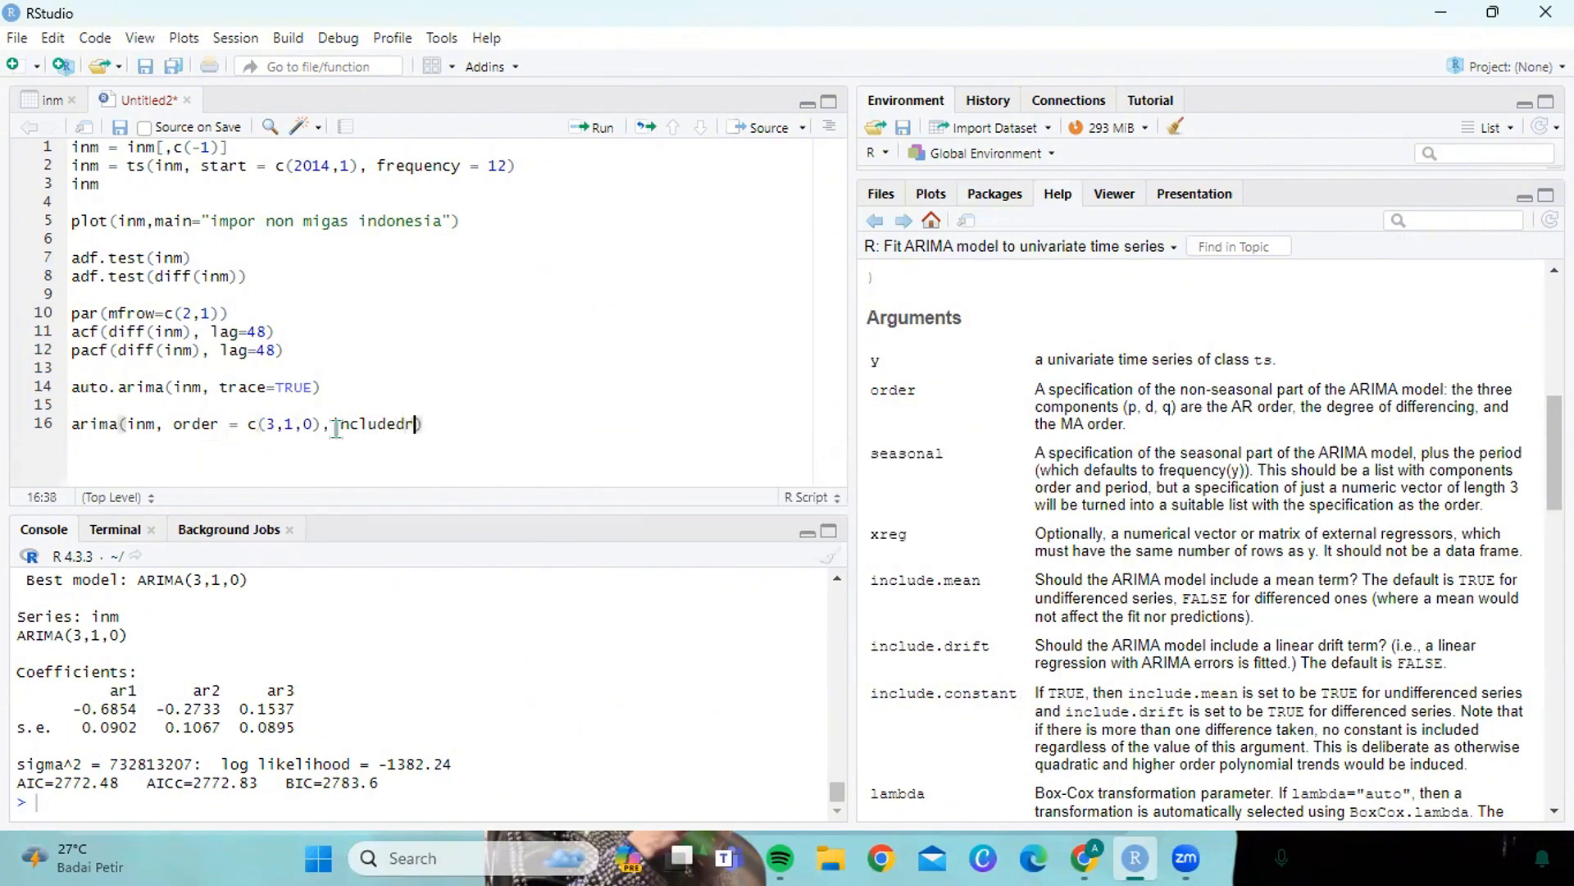
type("ift")
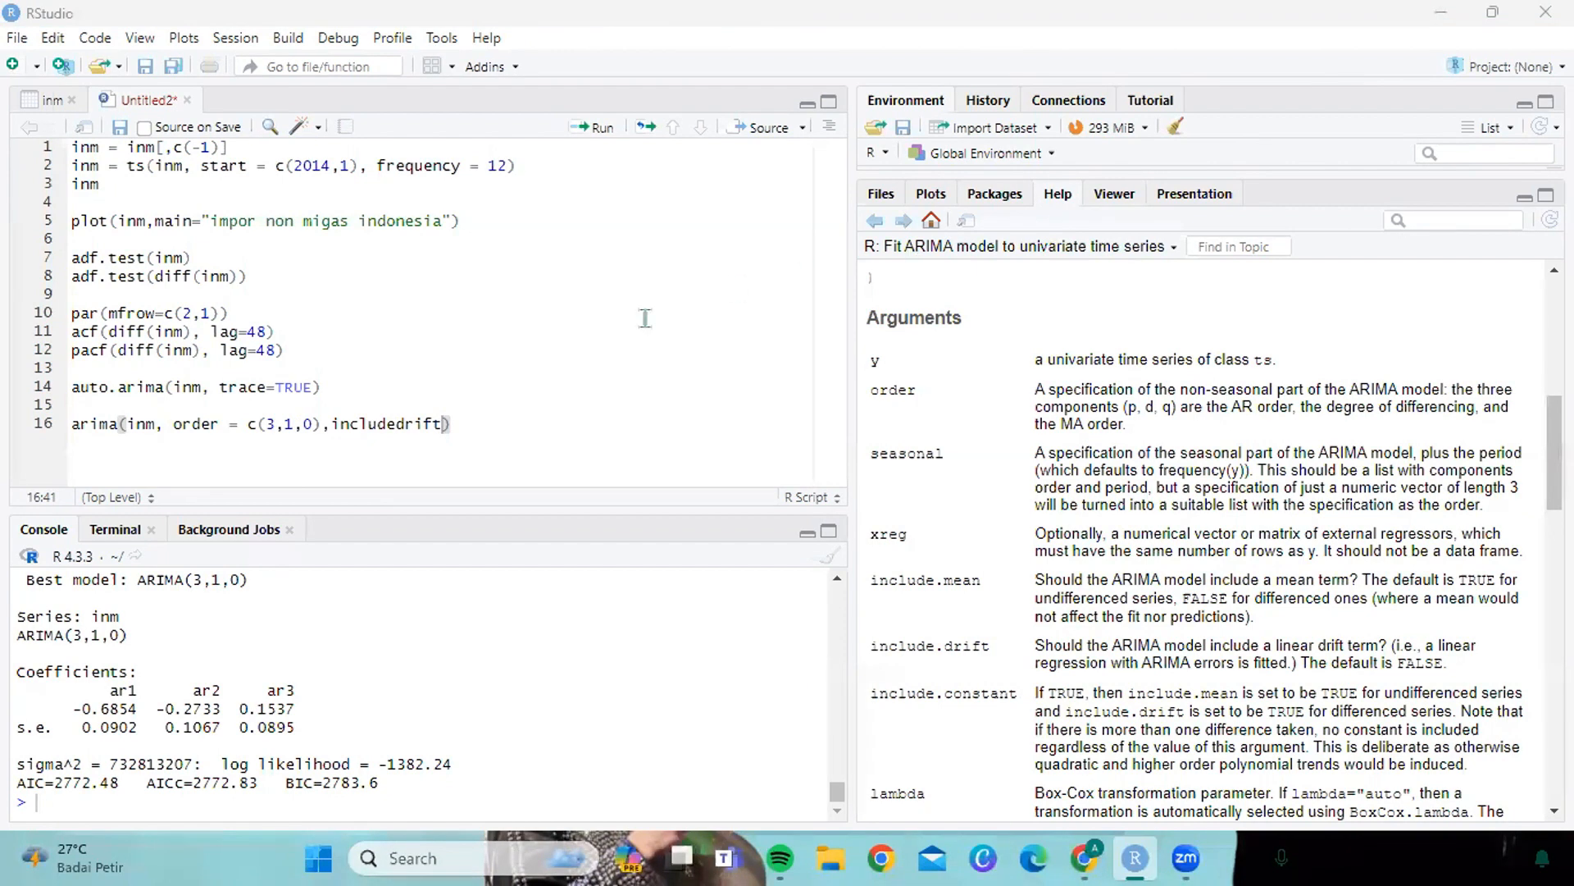
left_click(397, 423)
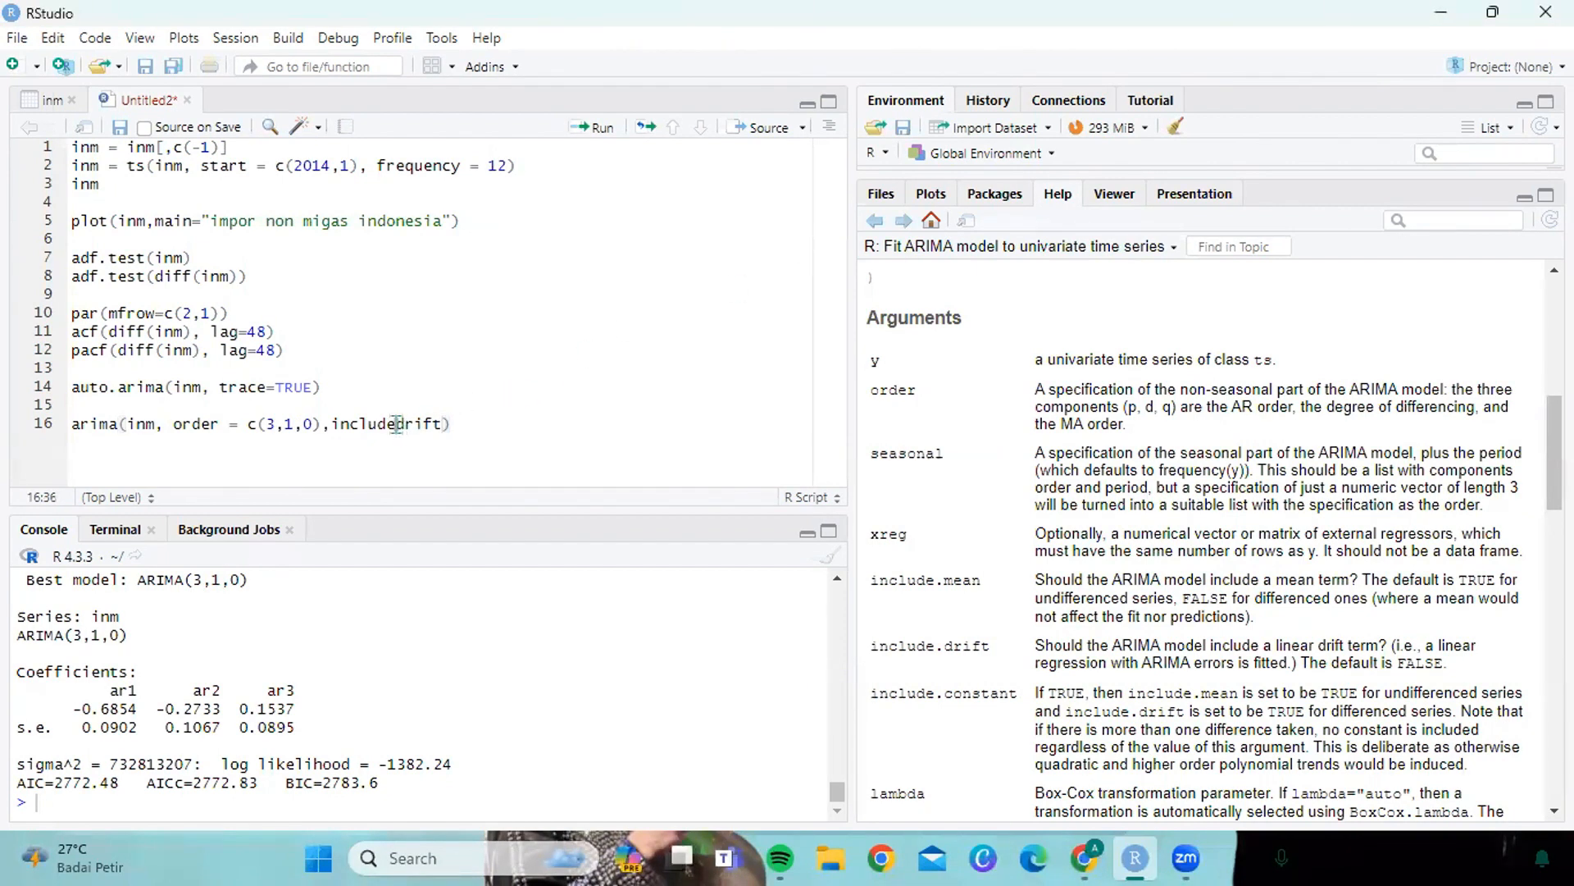
type(".")
key("Right")
key("Right")
key("Right")
key("Right")
key("Right")
type("=")
type("true")
key("Tab")
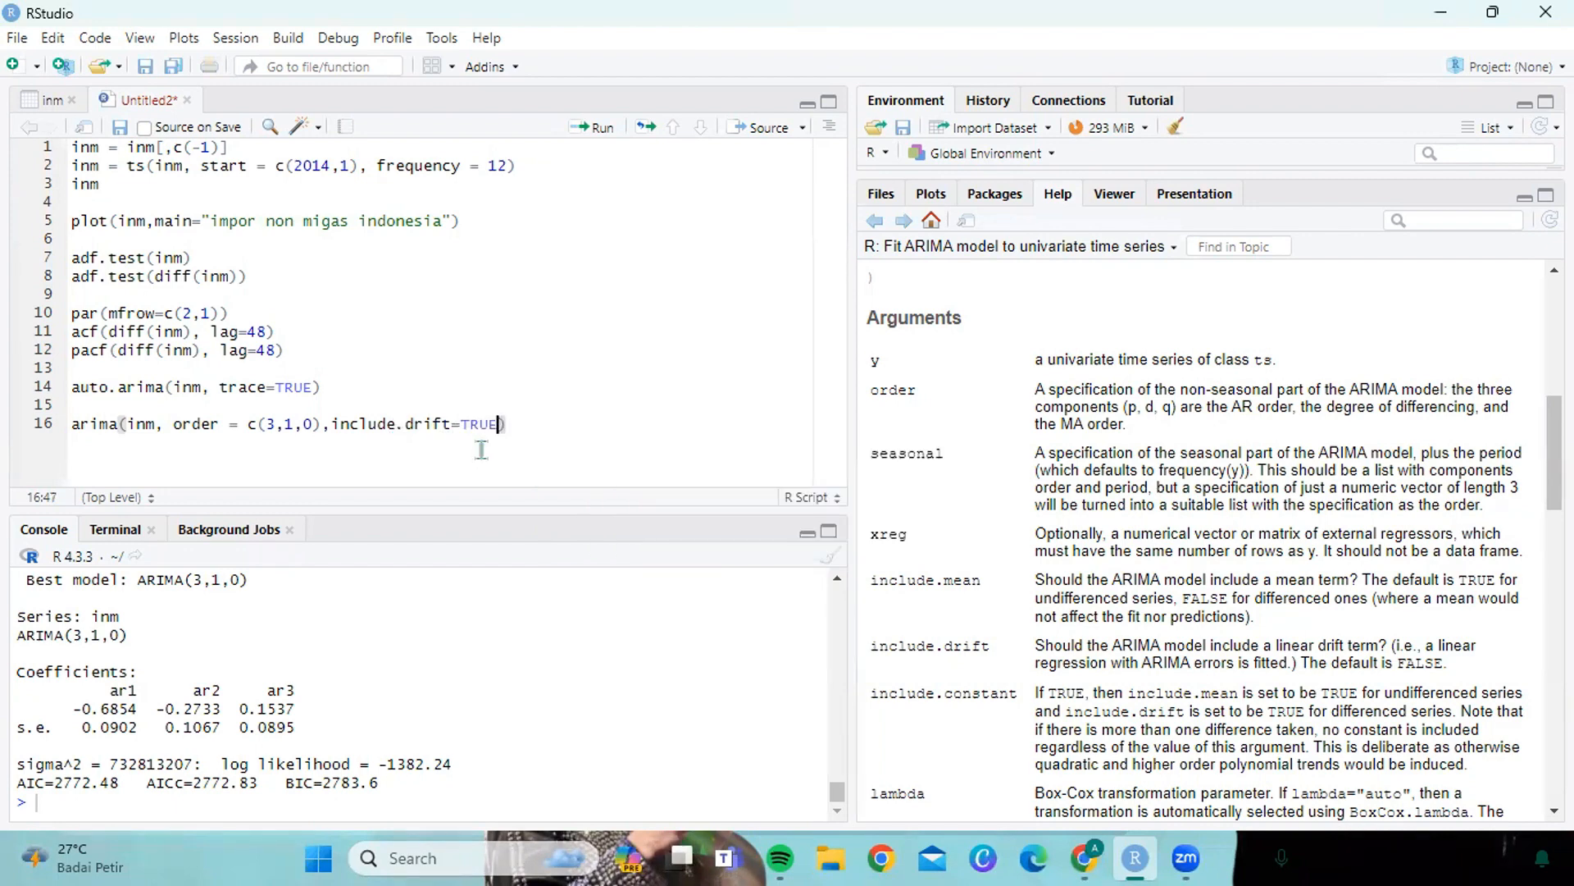
- Assign the call on line 16 to model1, change its function name to Arima, and run the line
key("ctrl+Return")
left_click(72, 424)
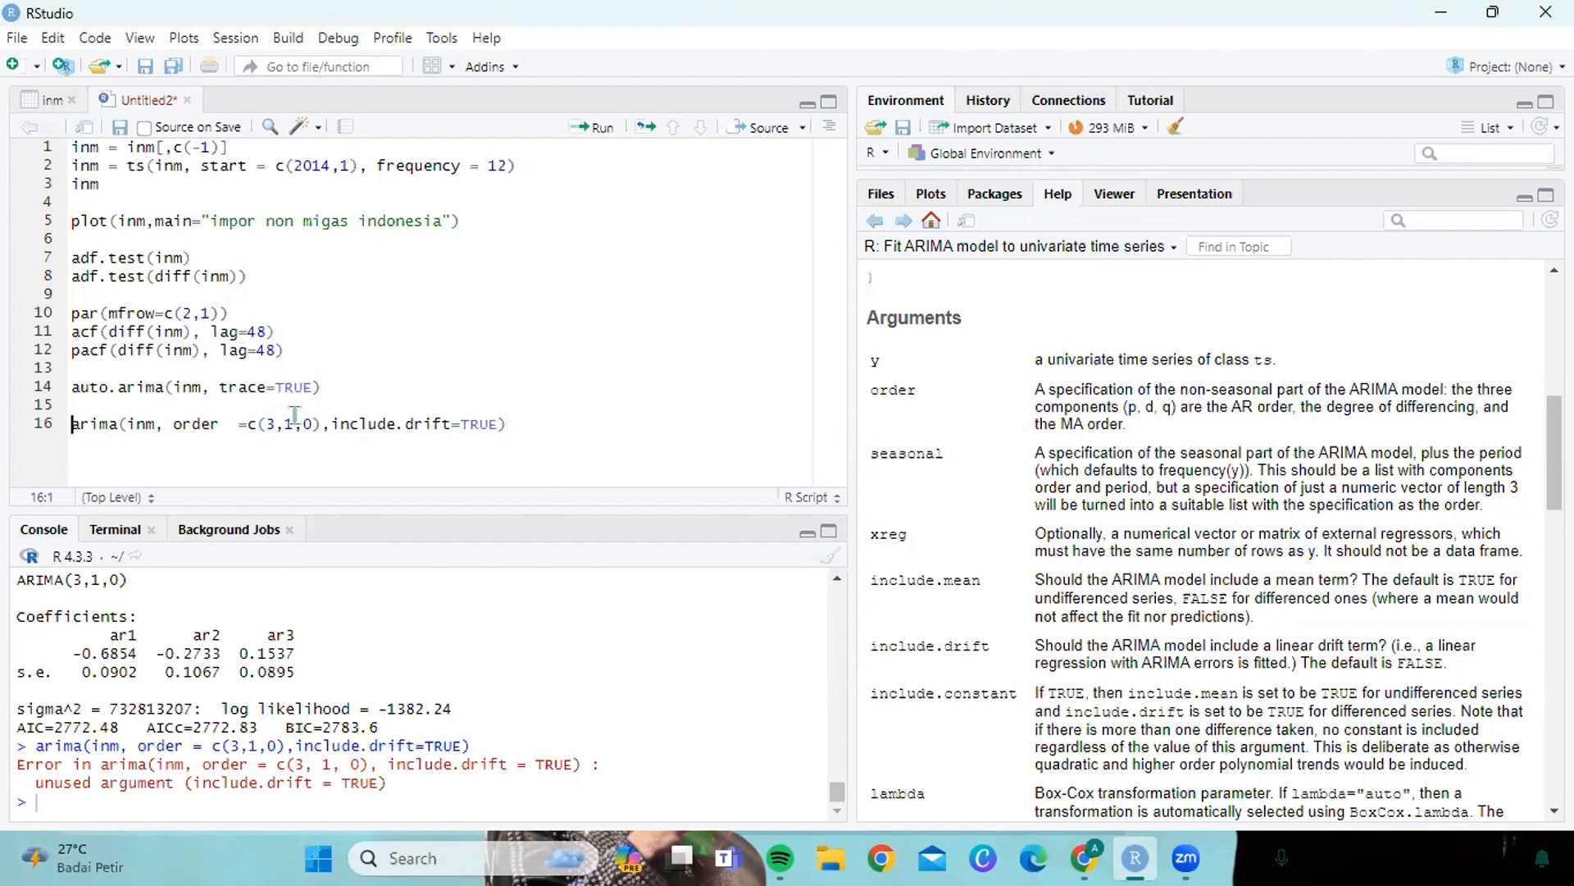
type("mode")
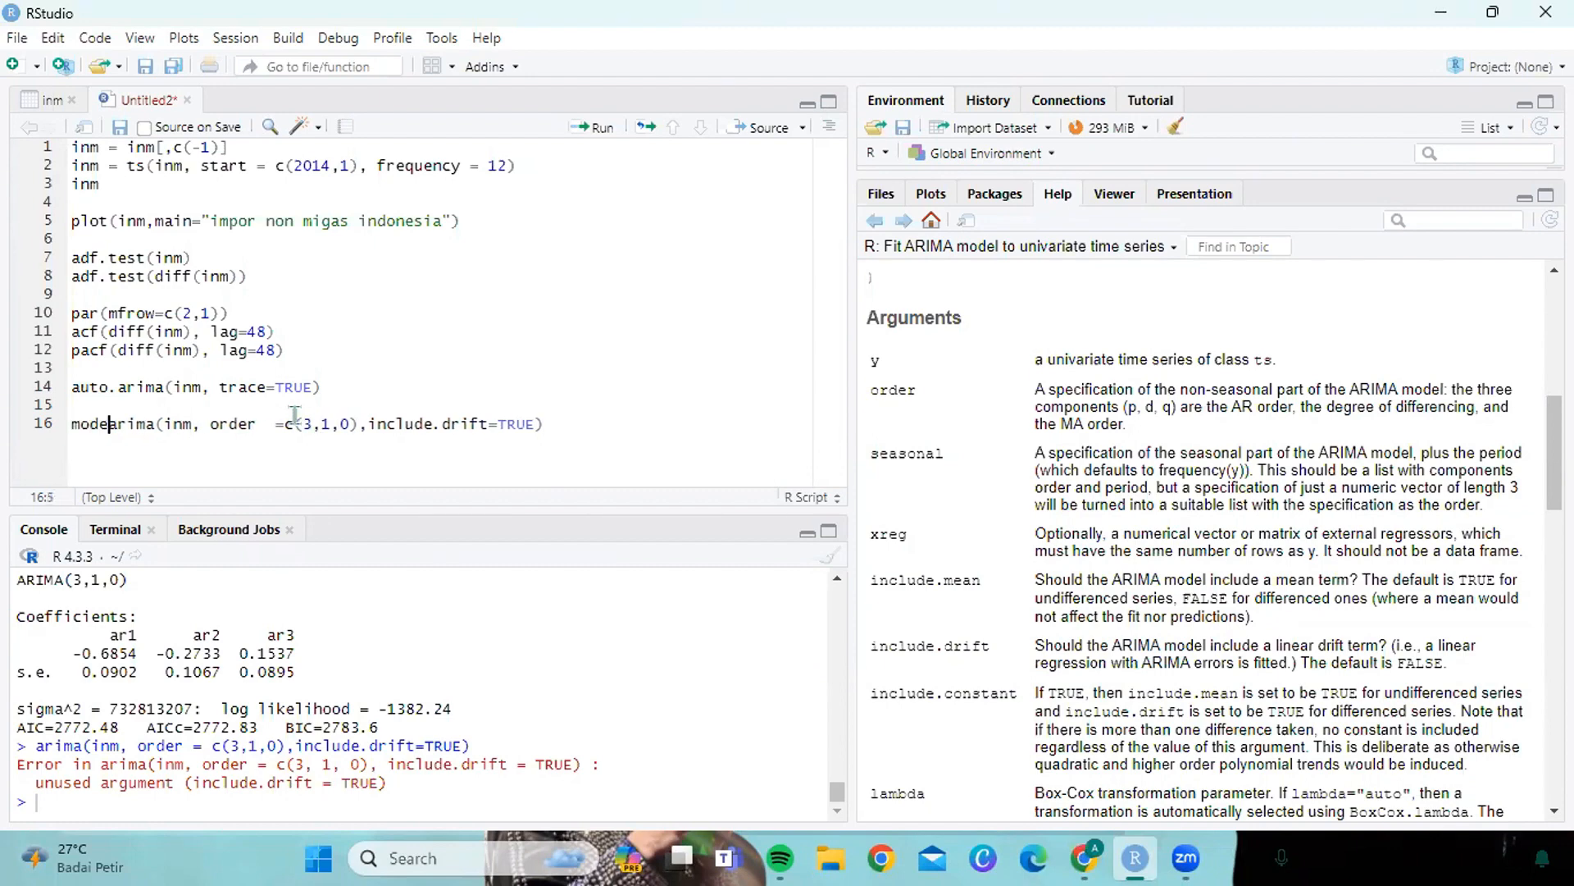
type("l1")
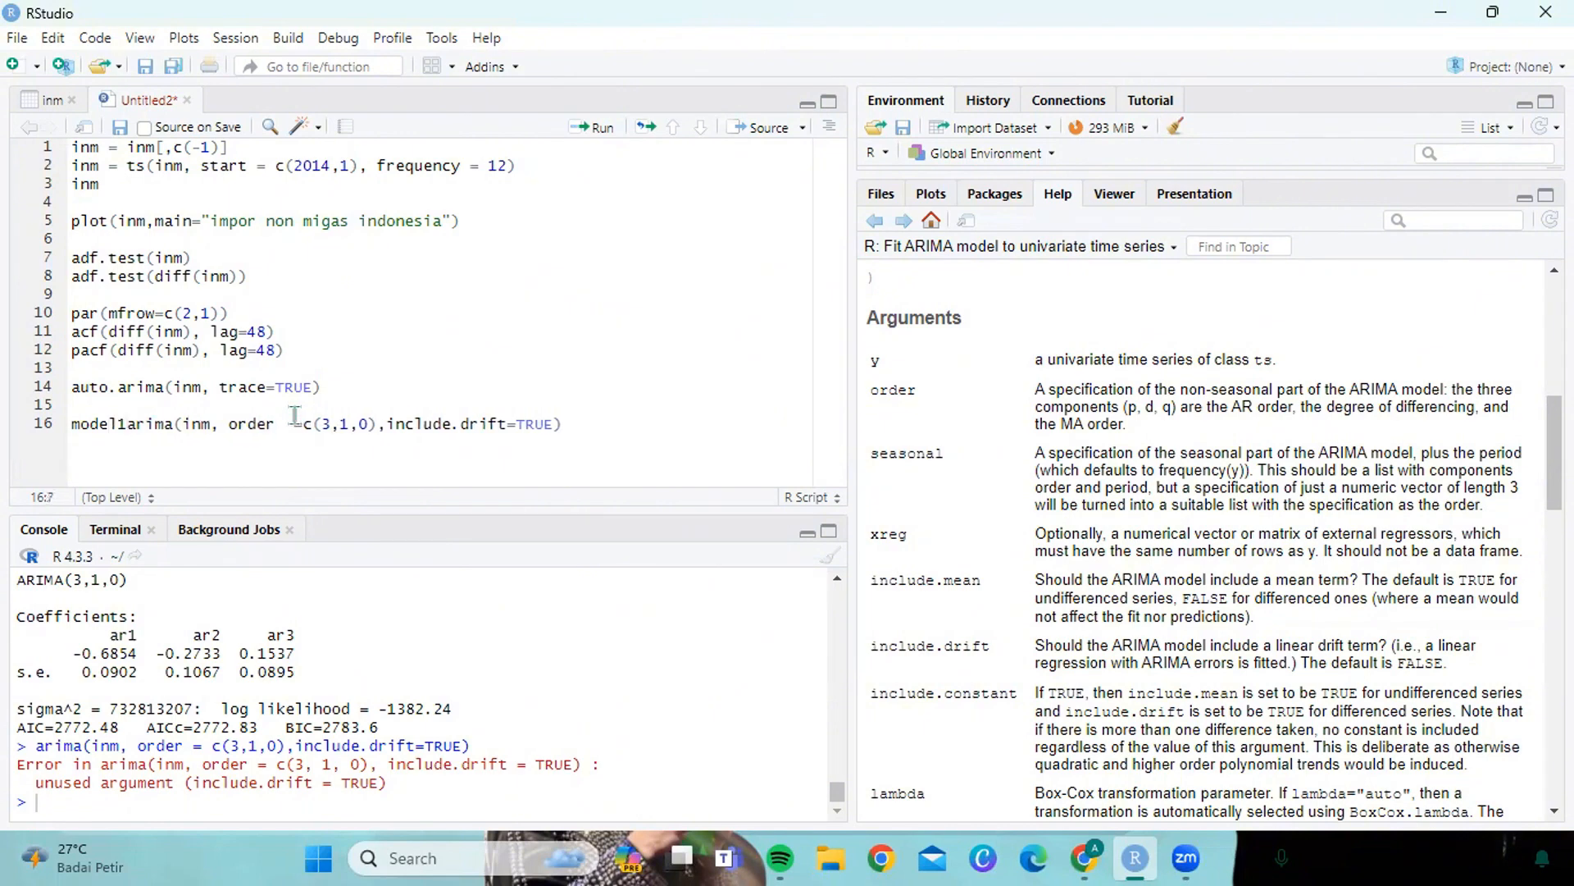
type(" =")
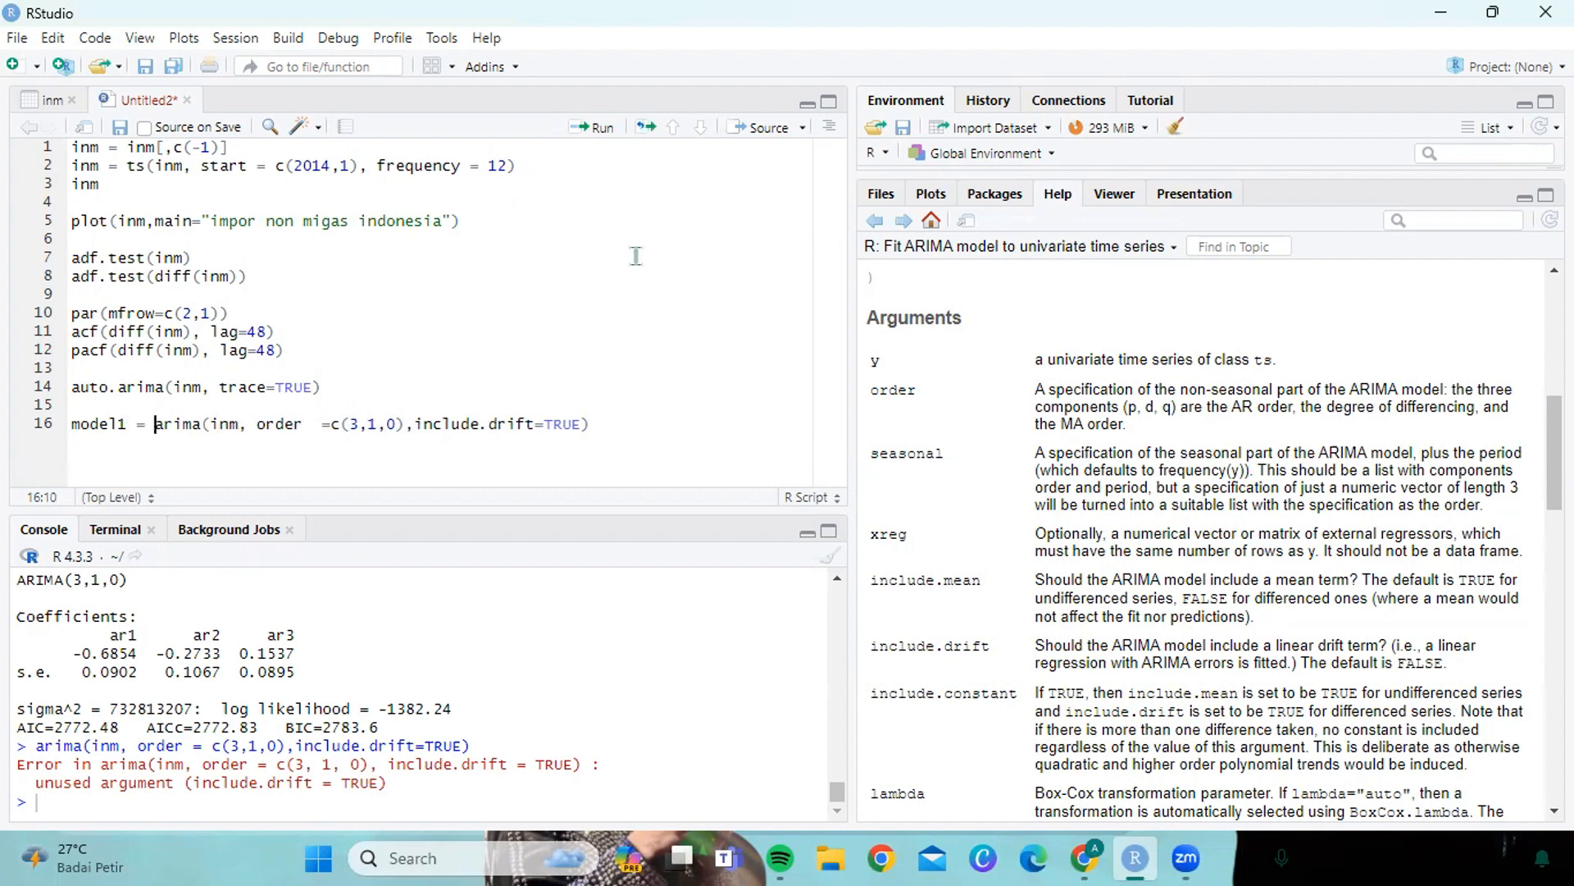
left_click_drag(611, 424, 45, 424)
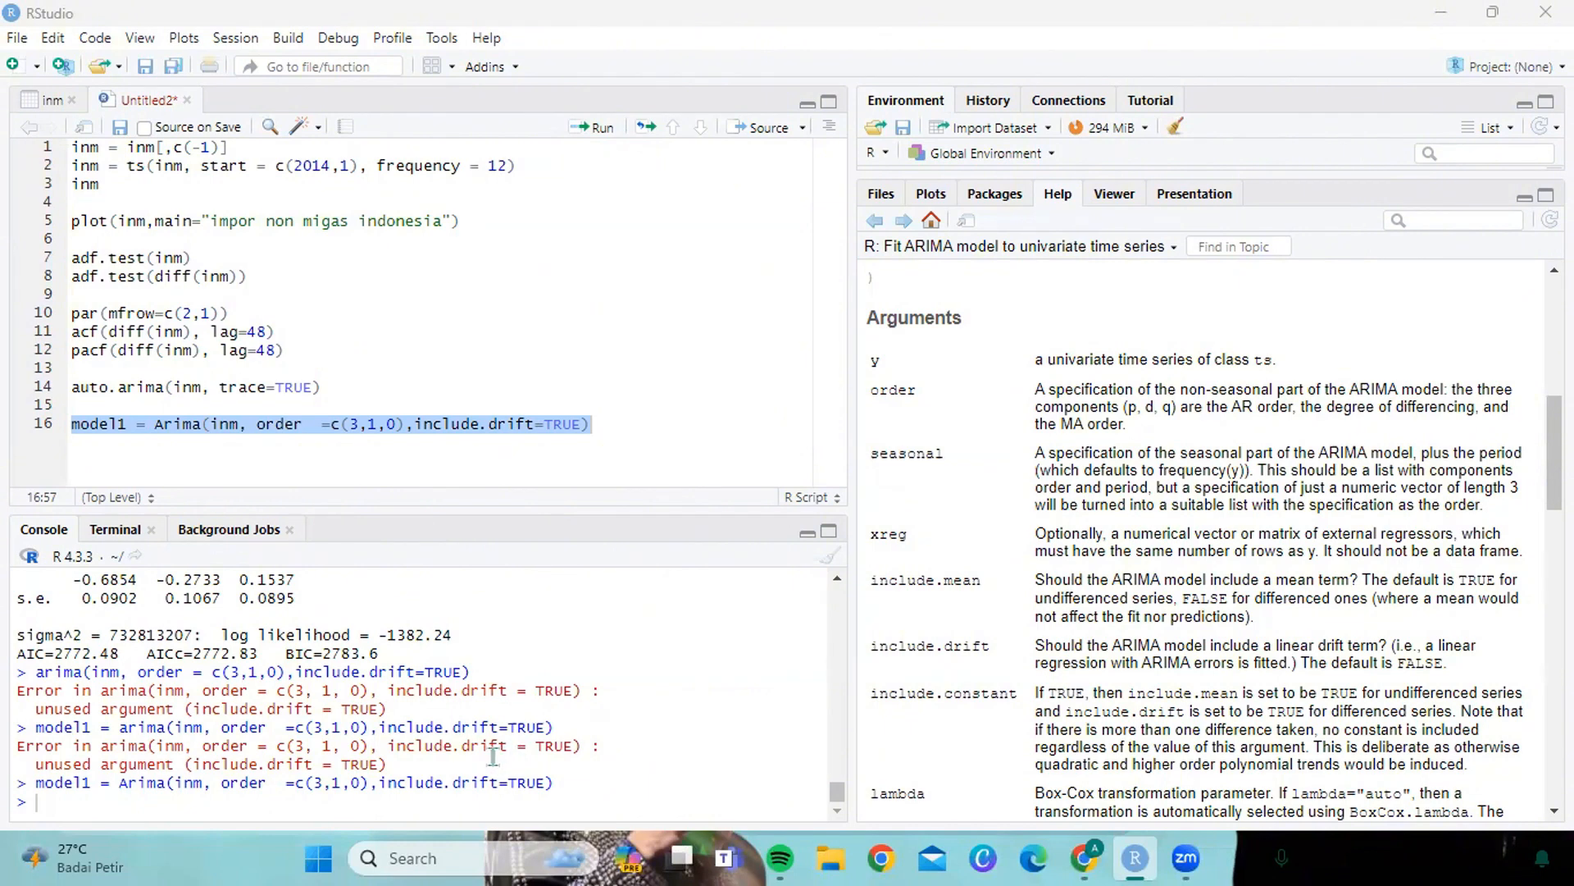
left_click(666, 430)
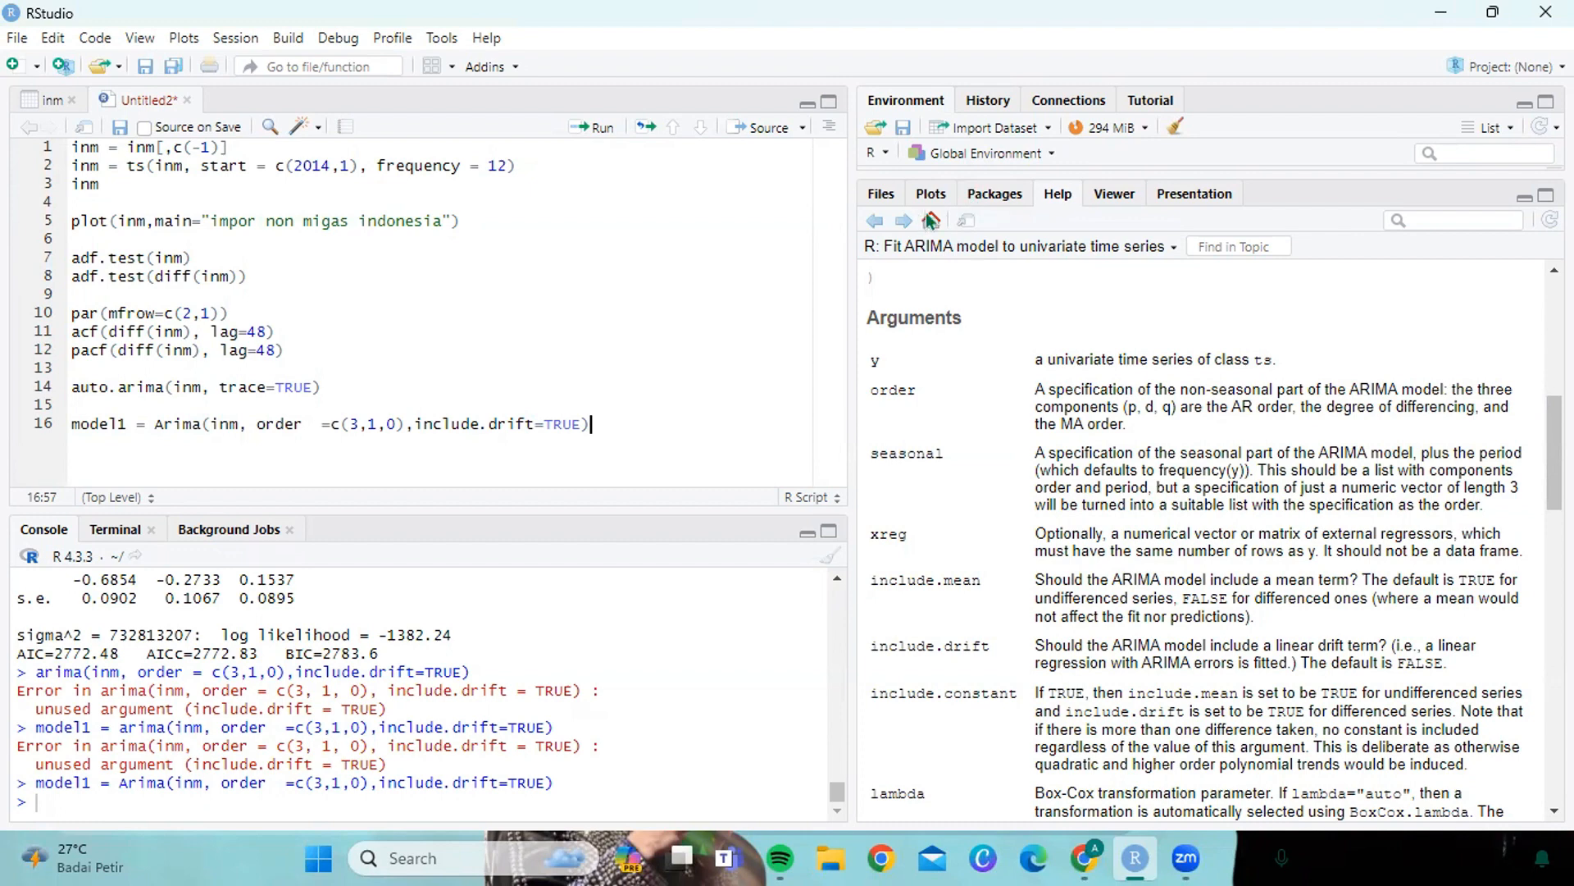
- Load the lmtest package from the user library
left_click(994, 196)
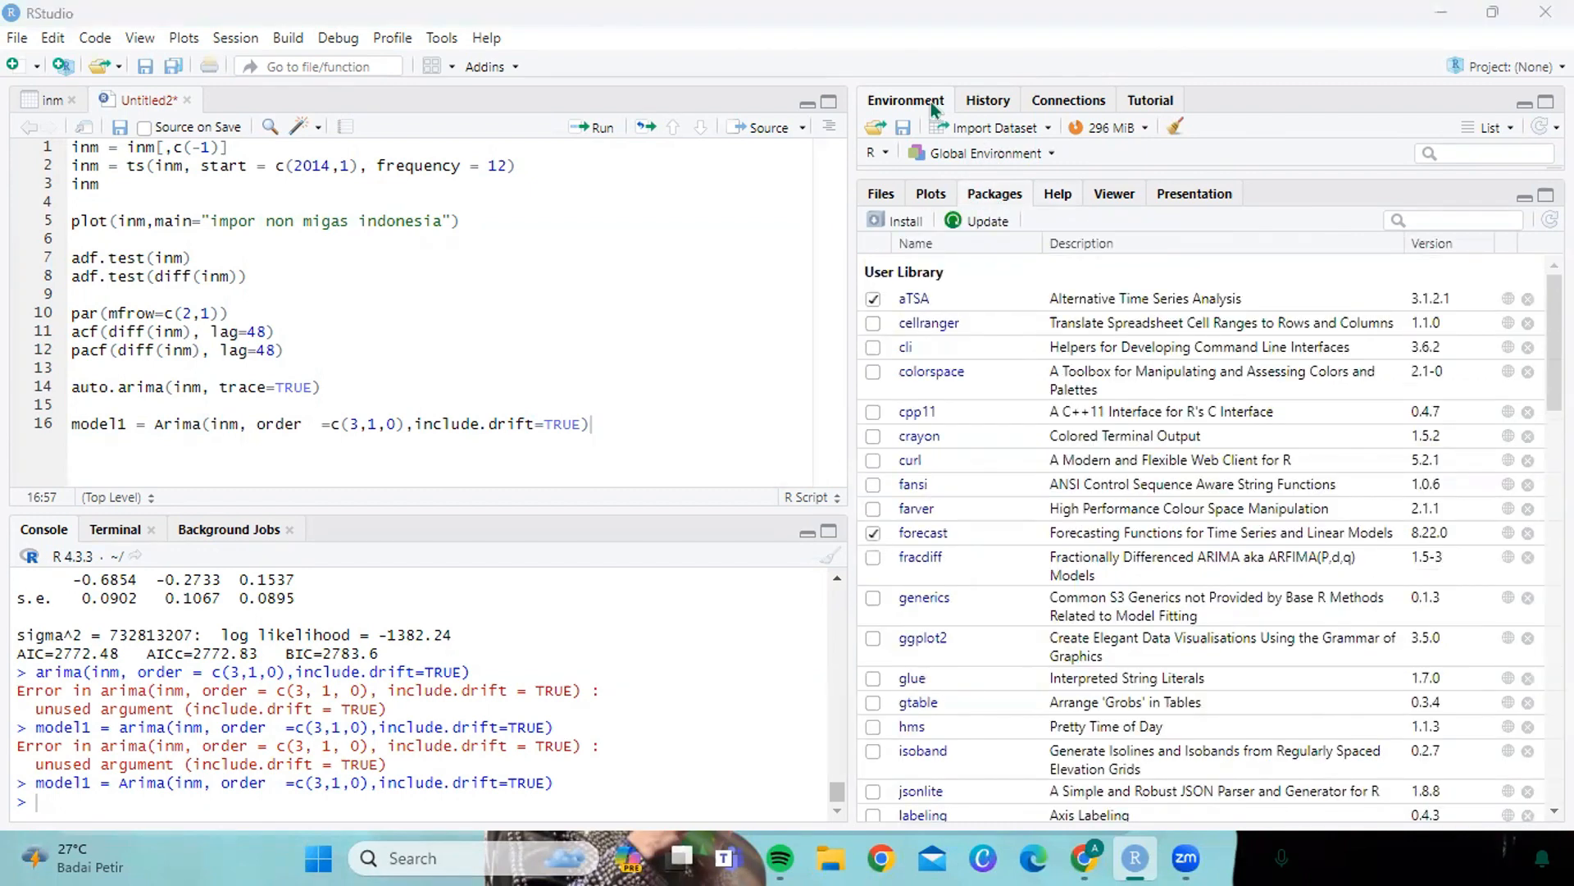
scroll(933, 605, "down", 3)
key("ctrl+3")
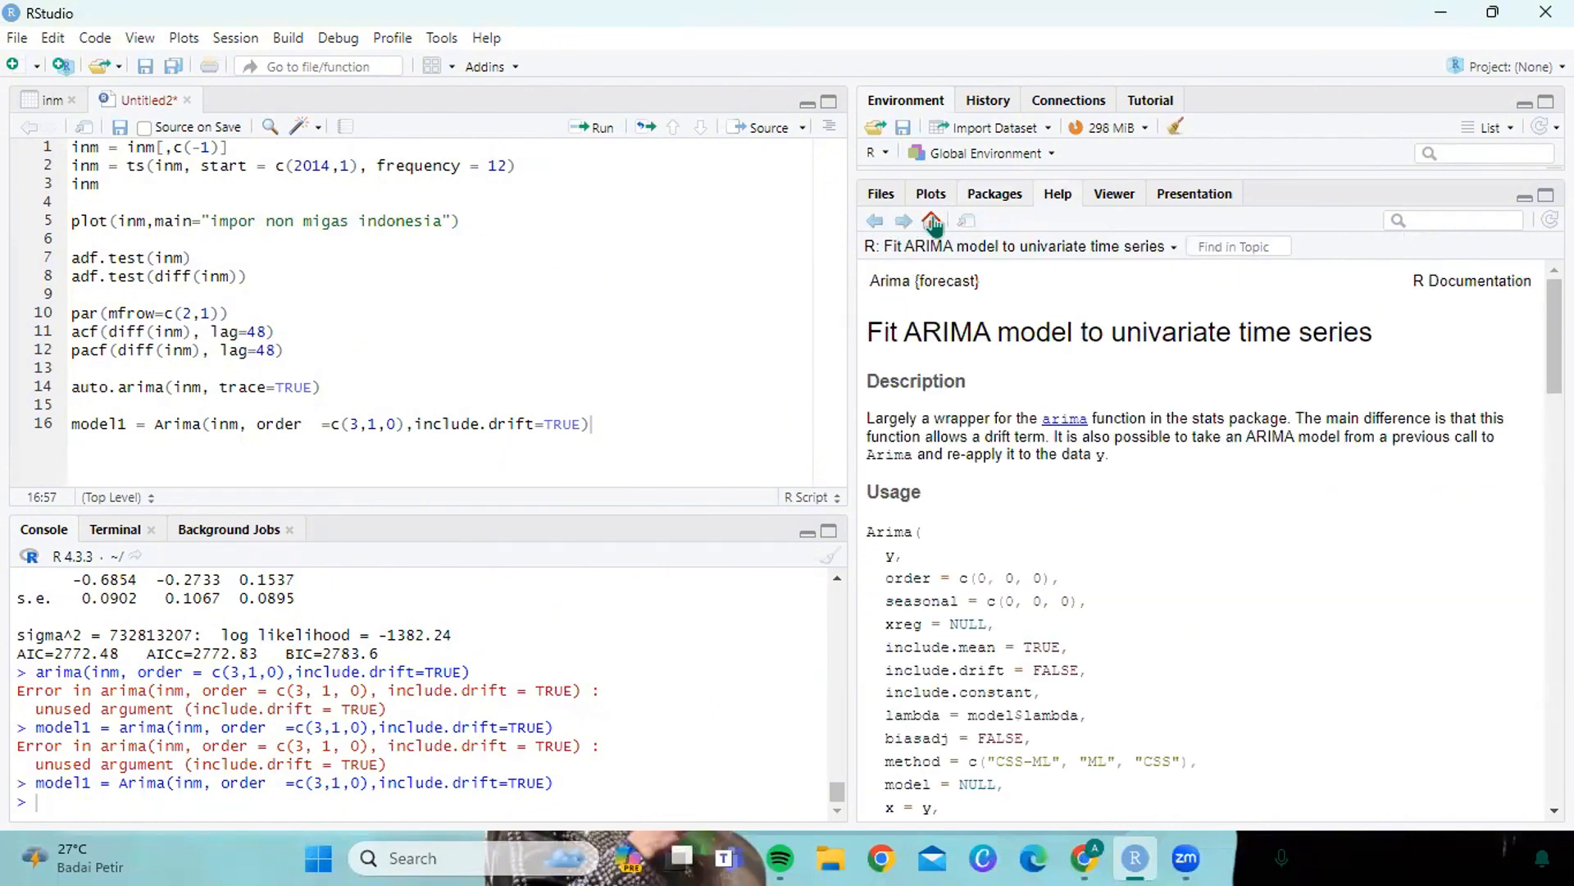
left_click(975, 199)
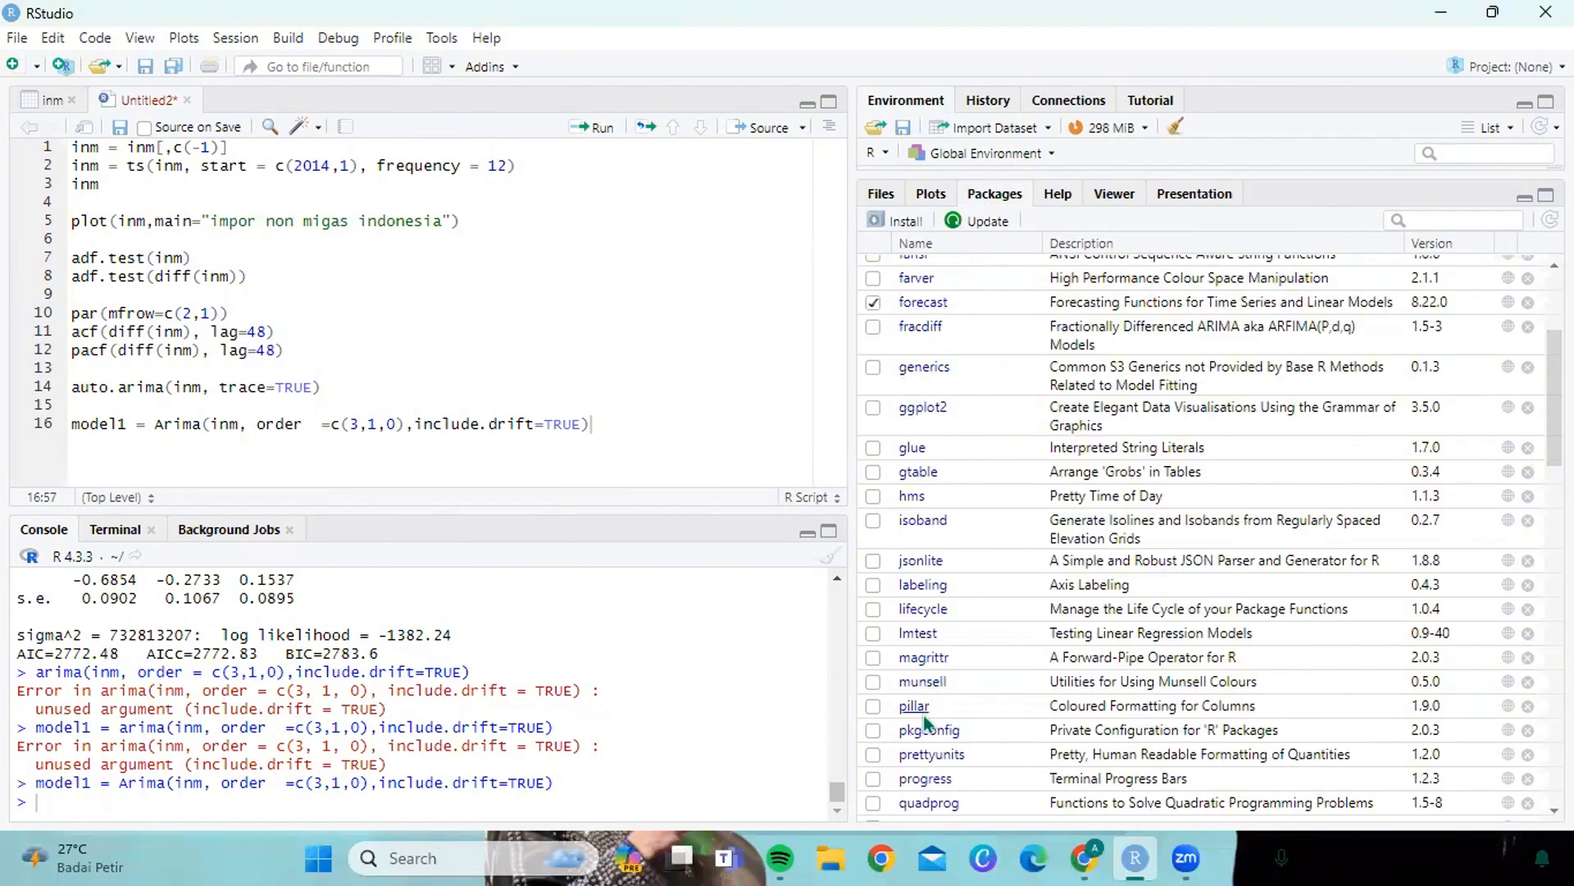
scroll(923, 715, "down", 3)
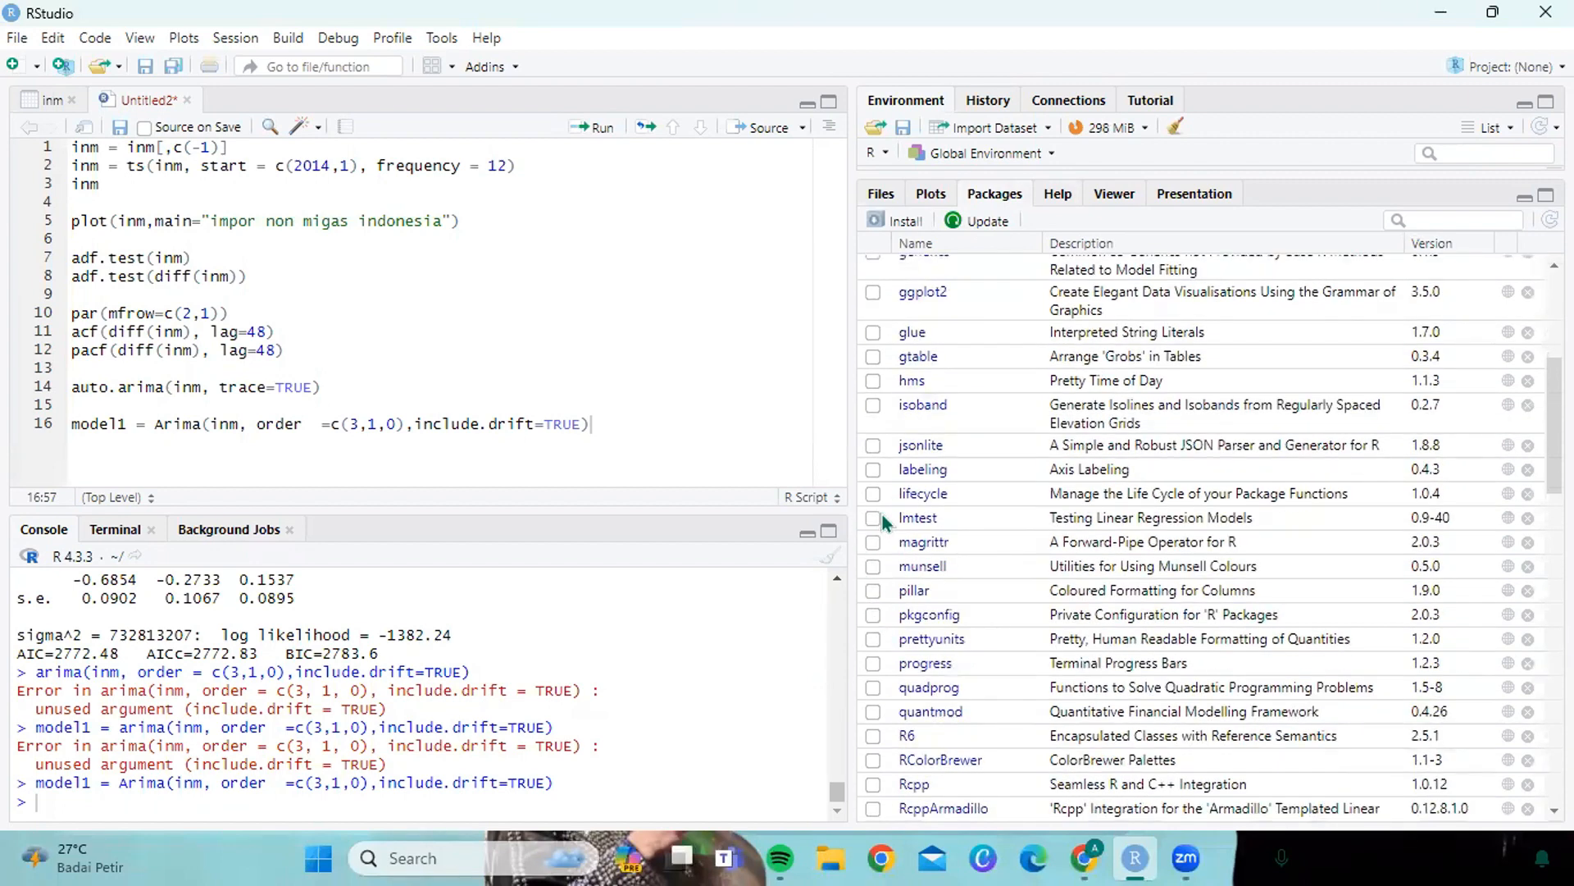
left_click(874, 518)
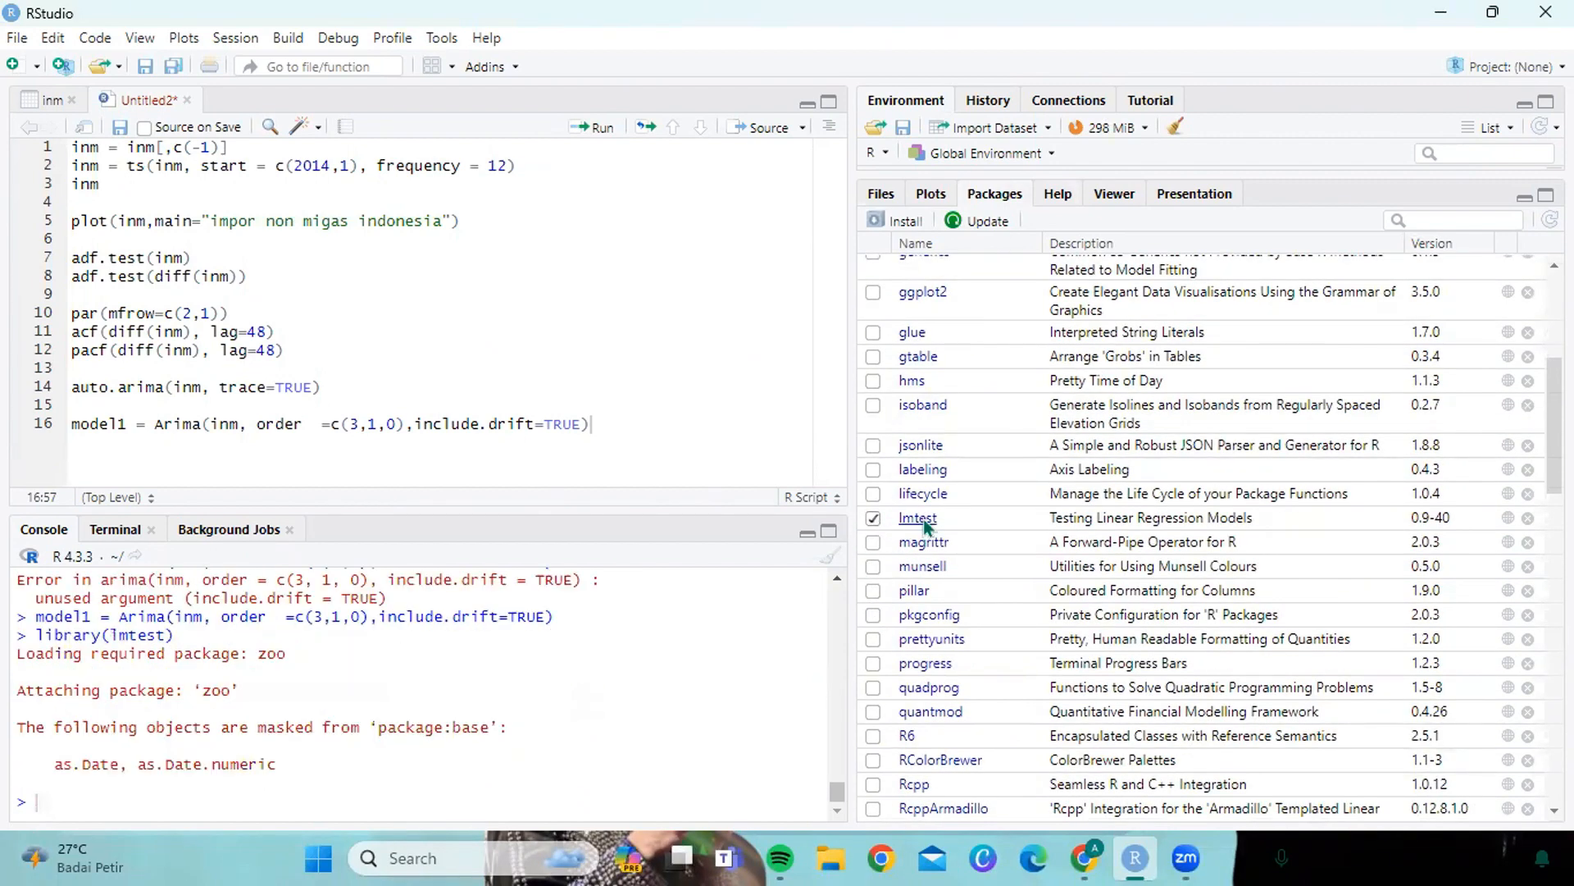
- Open the coeftest help page from the lmtest package's documentation index
left_click(918, 518)
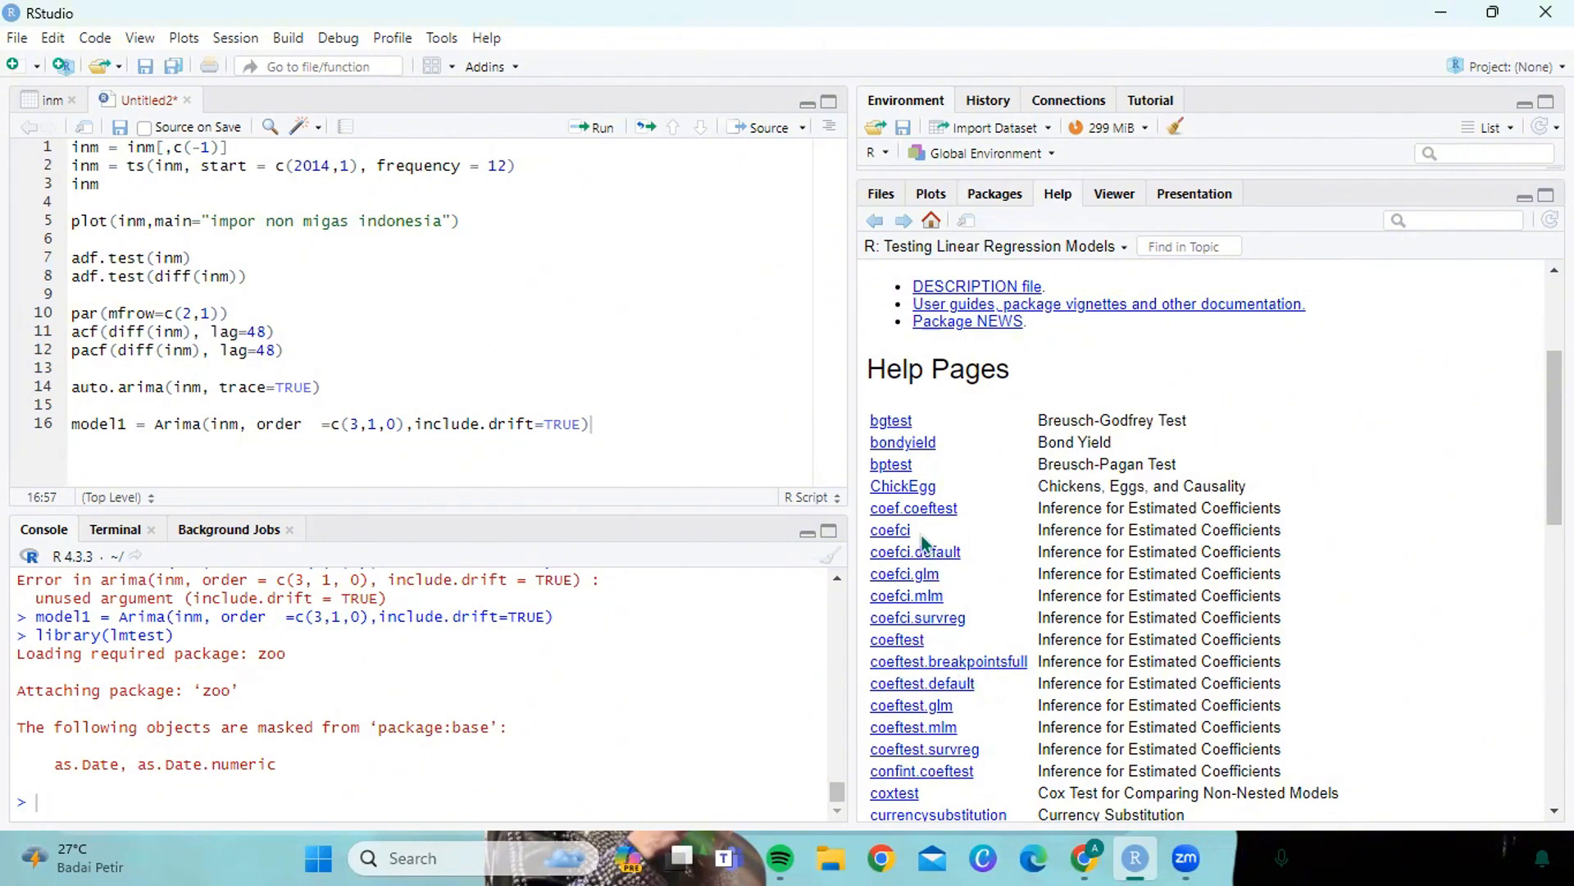
scroll(941, 492, "down", 4)
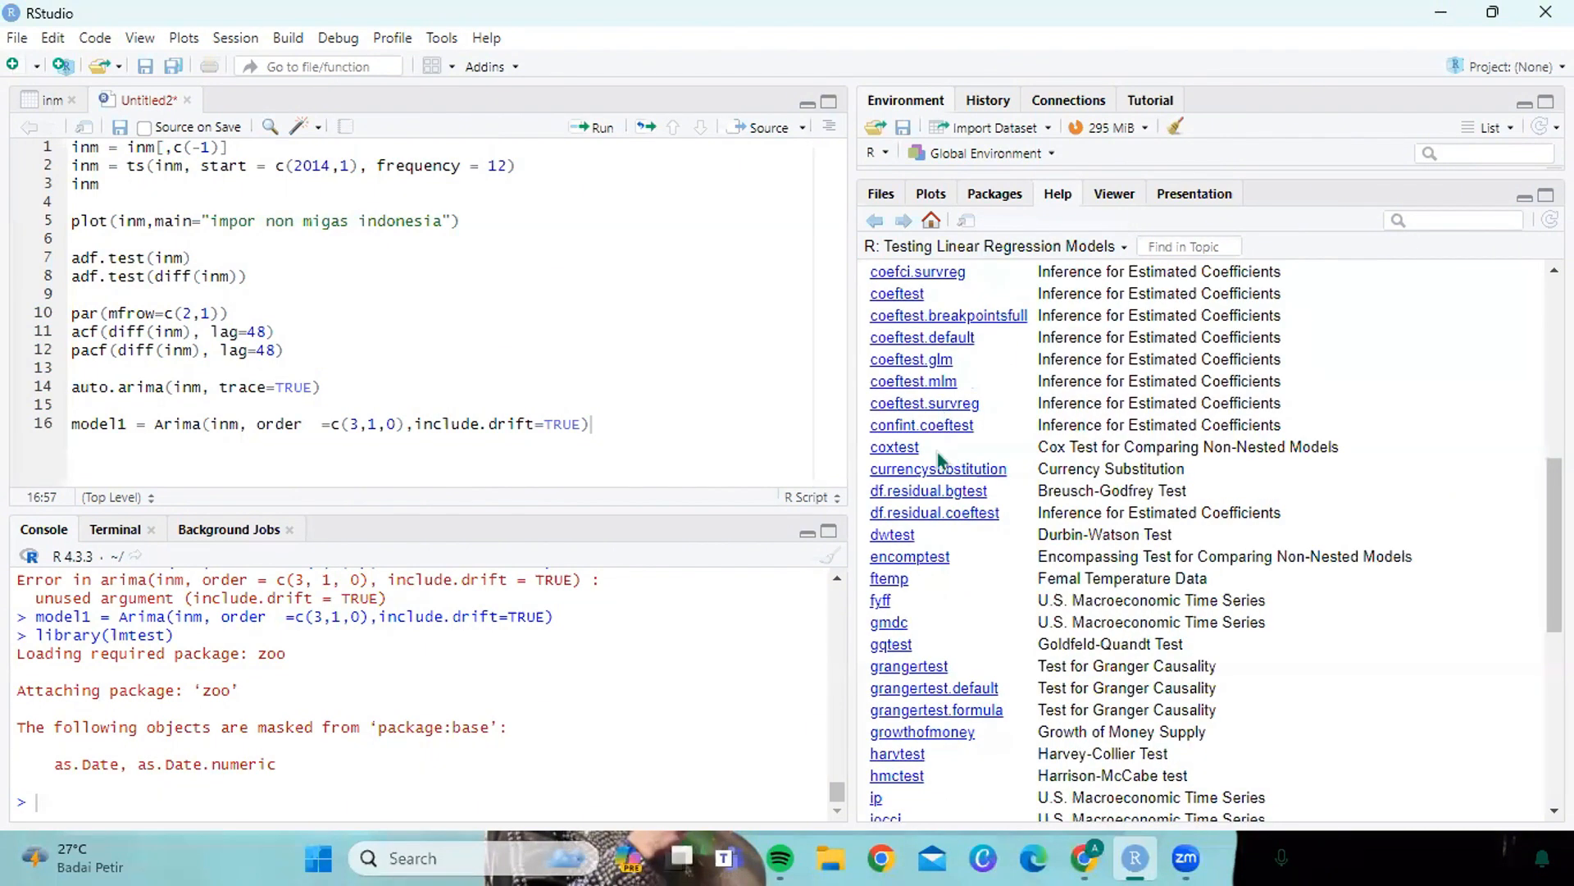
left_click(896, 294)
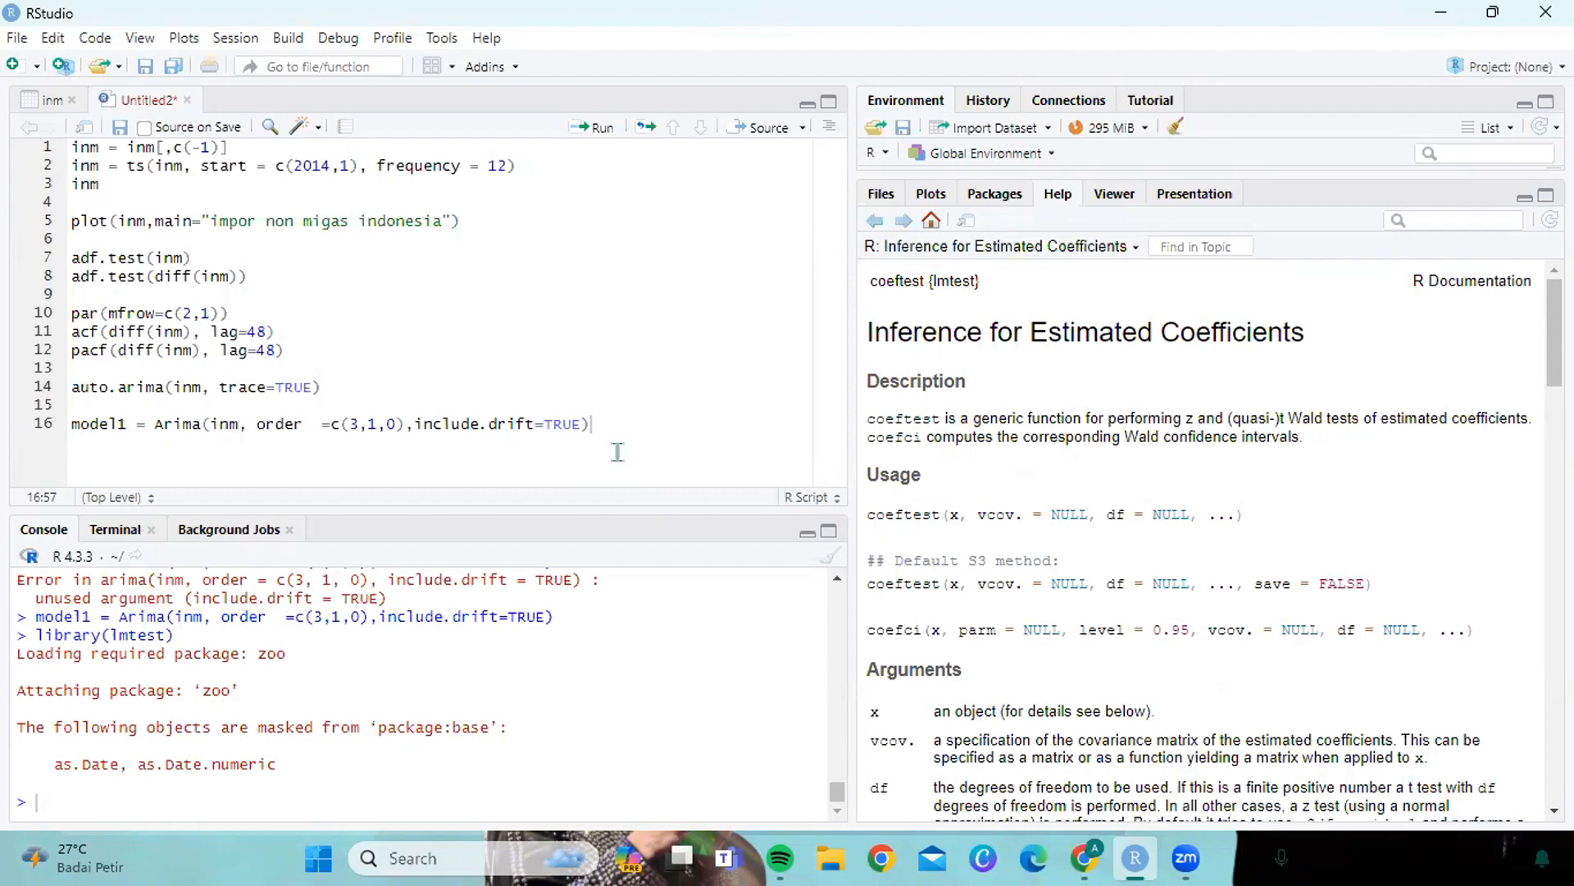
- Add coeftest(model1) on line 17, run it, and review the coefficient test output
key("Return")
type("coef")
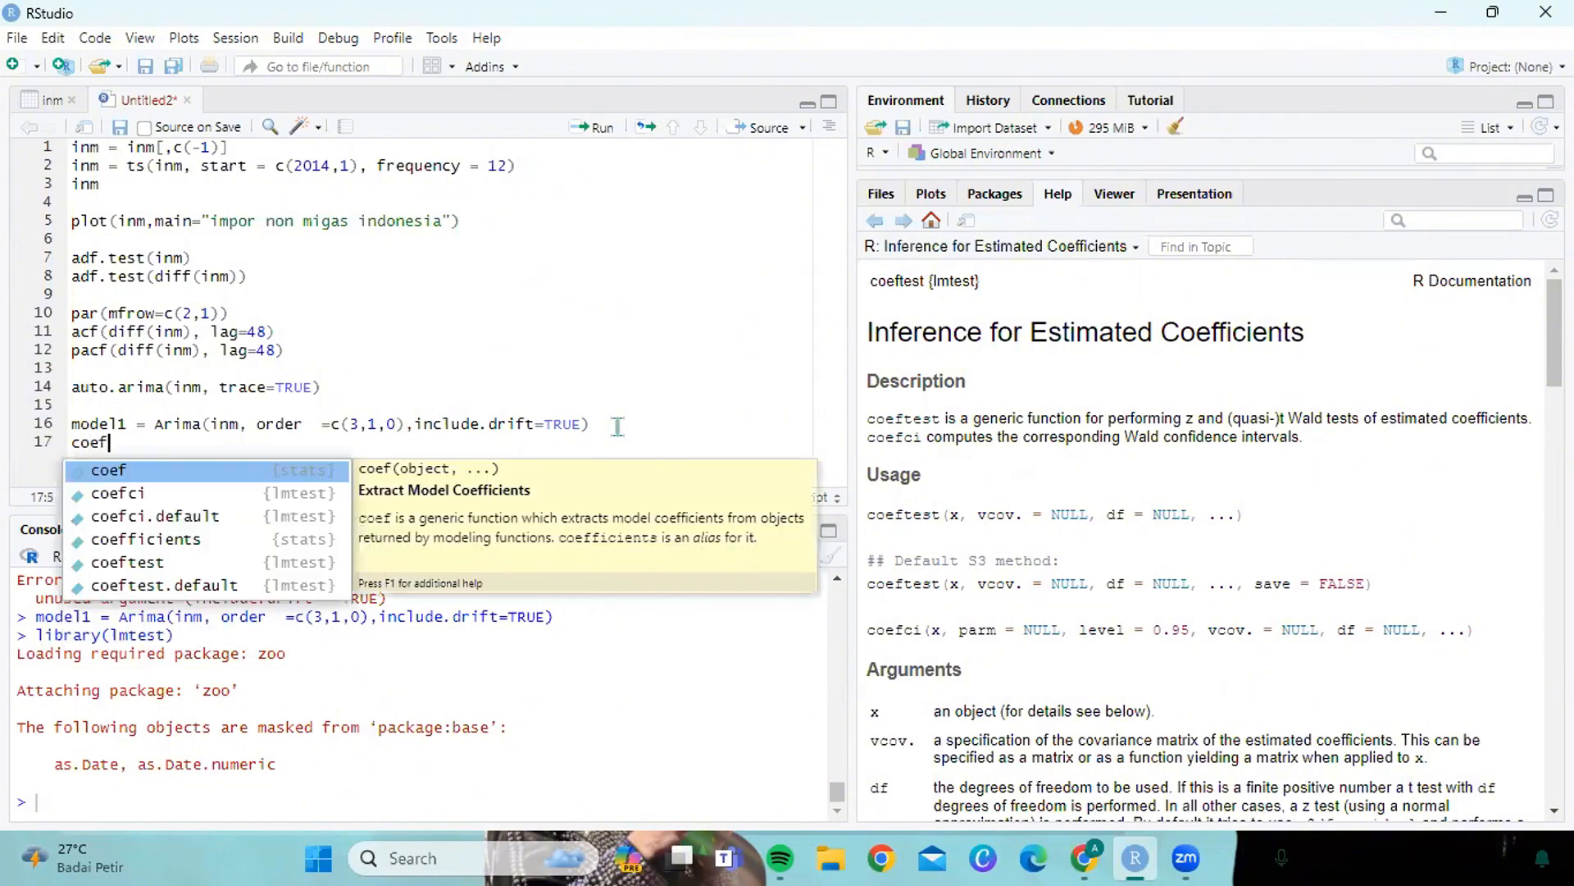
left_click(325, 563)
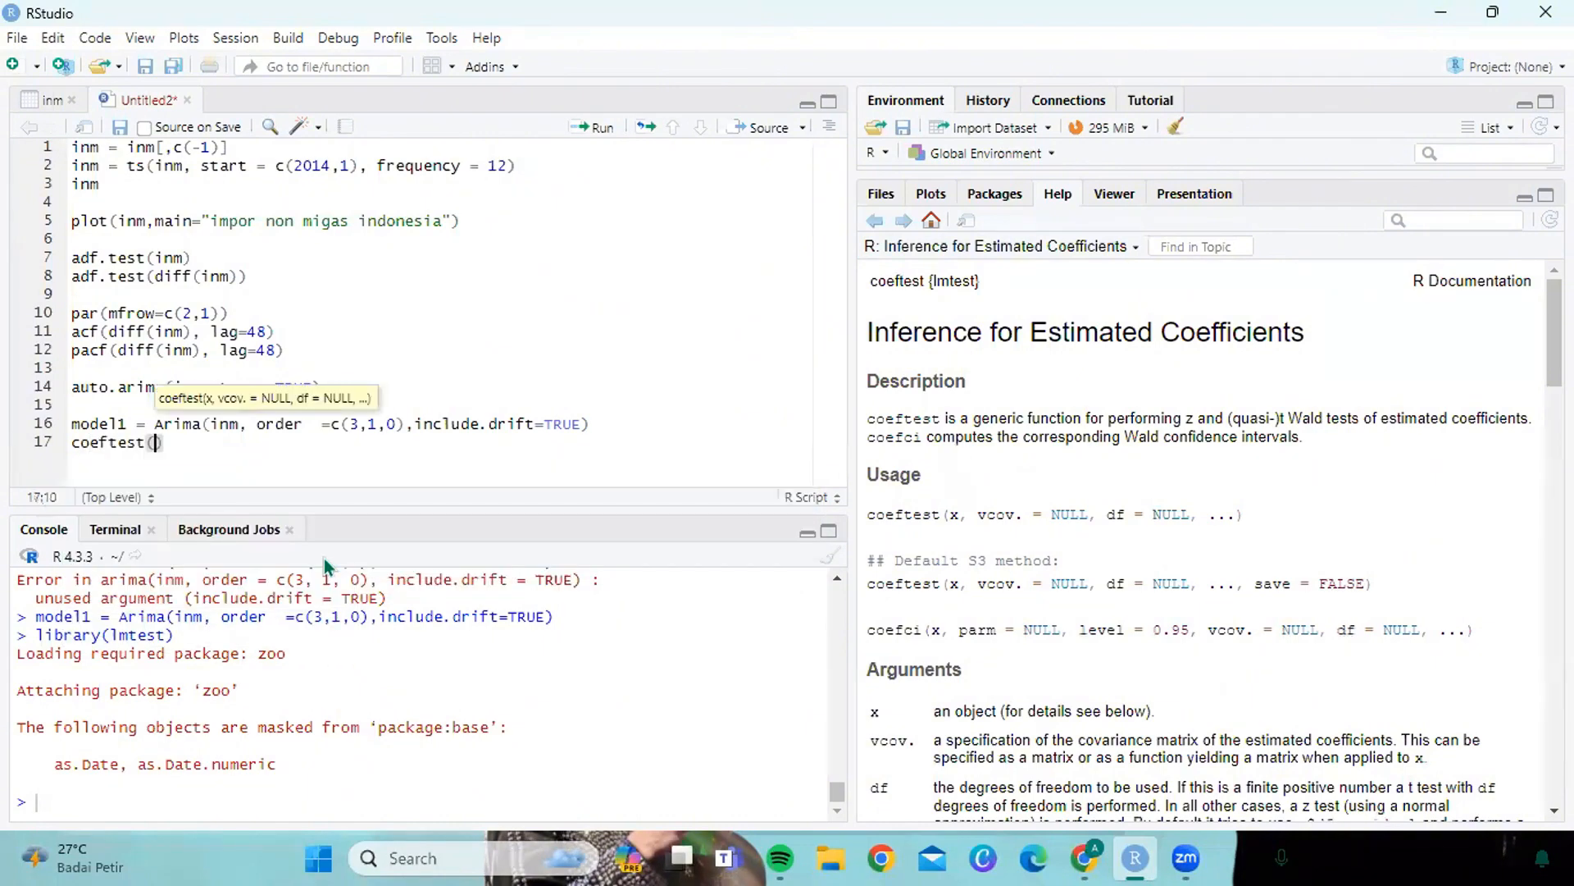
type("model1")
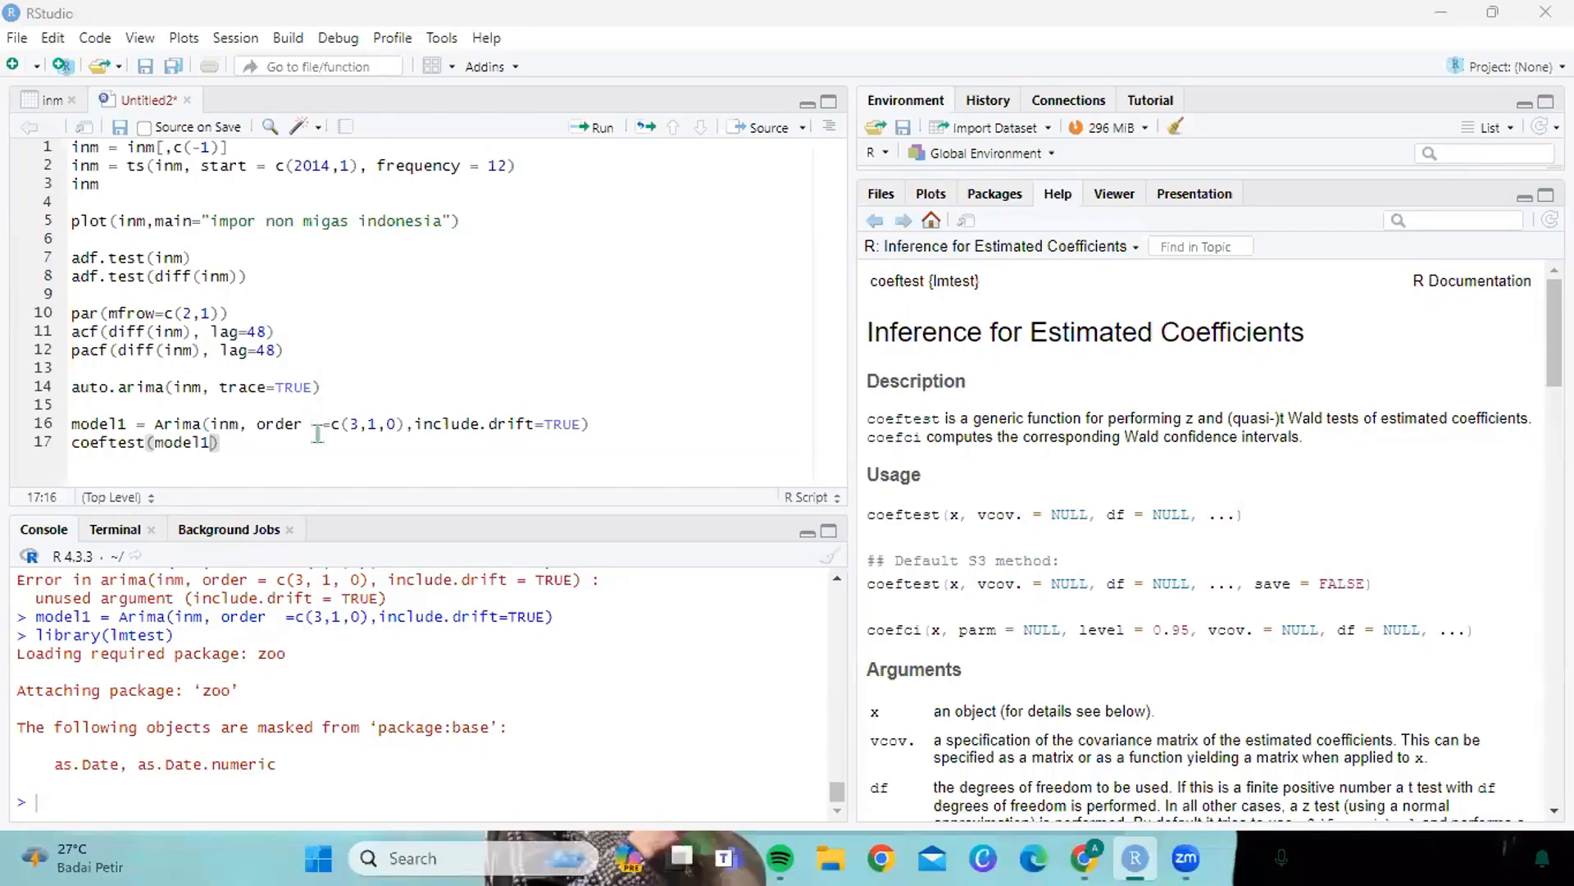
double_click(268, 450)
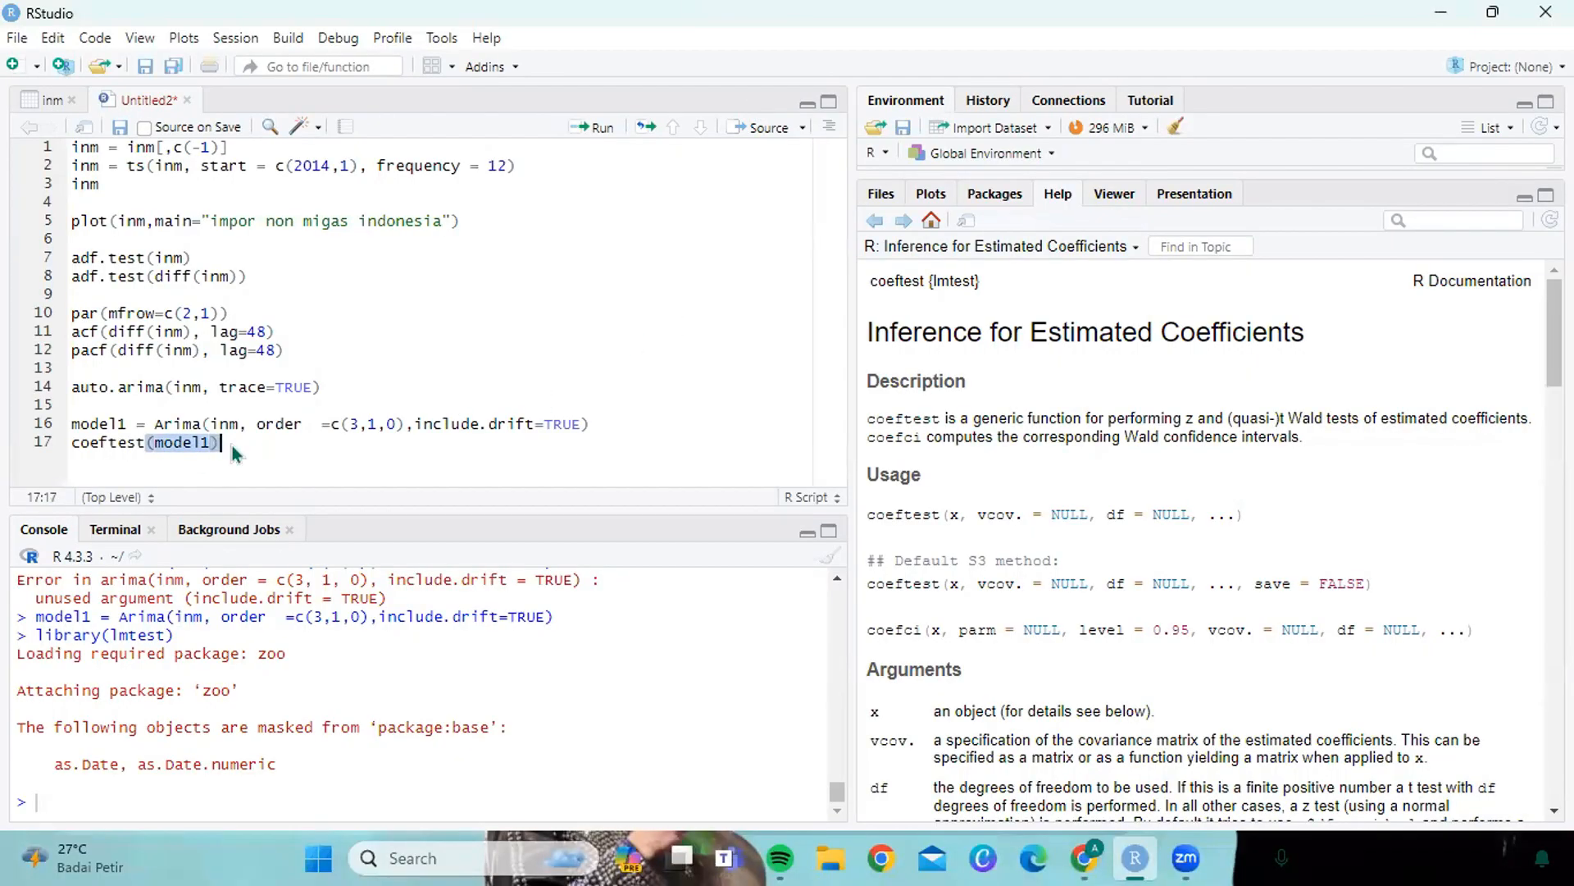
left_click_drag(223, 443, 70, 447)
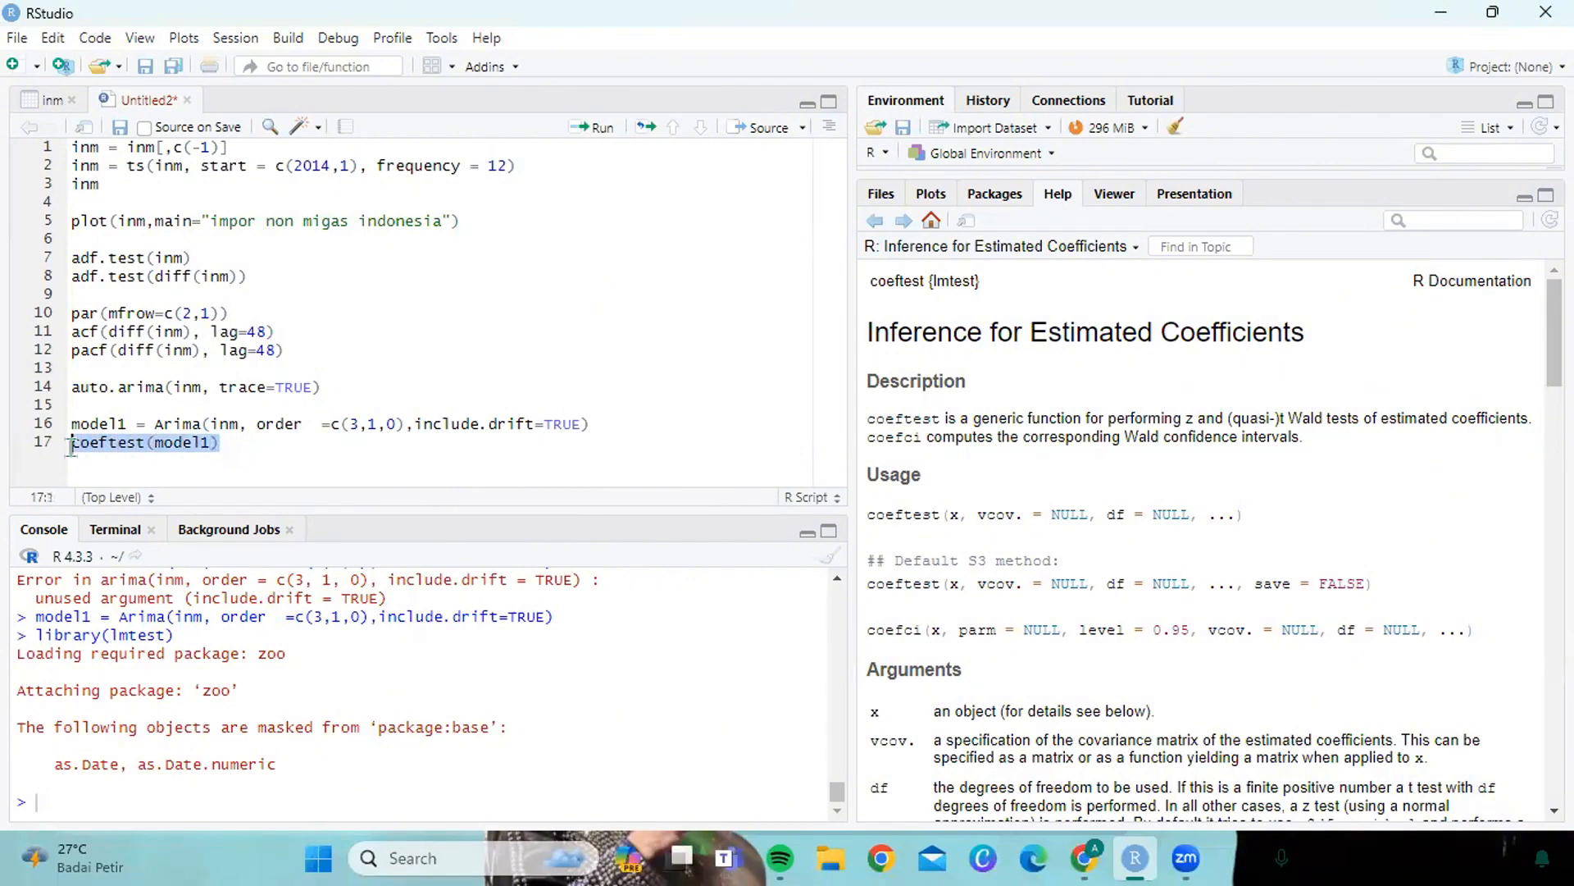
left_click(592, 129)
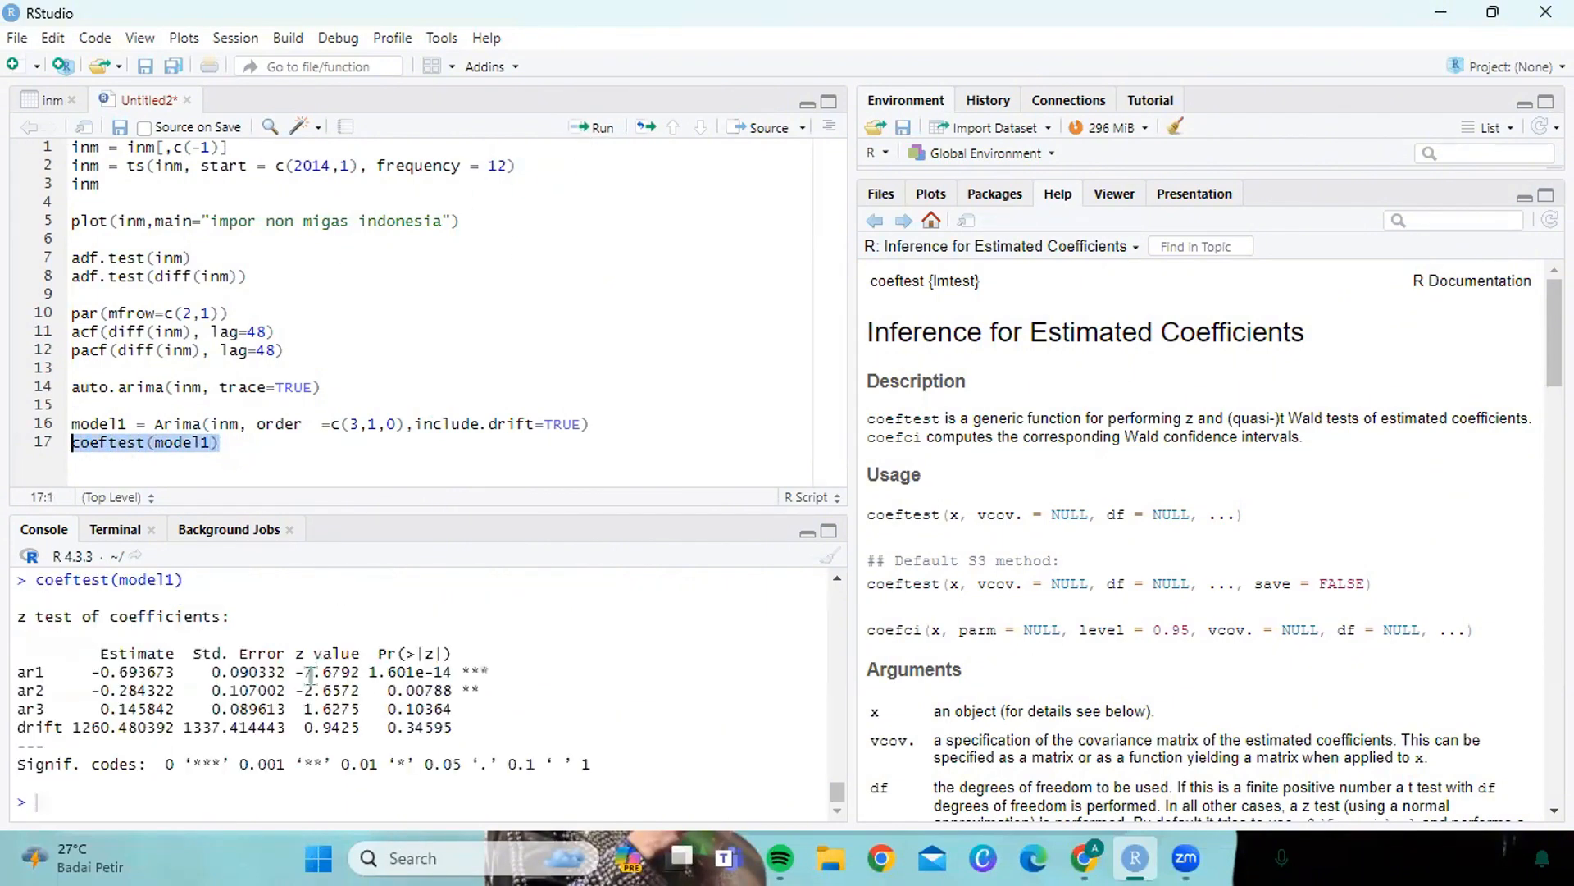
scroll(330, 713, "up", 3)
scroll(344, 763, "down", 3)
- Add AIC(model1) on line 18, directly below the coeftest call, and run it
left_click(995, 194)
left_click(368, 438)
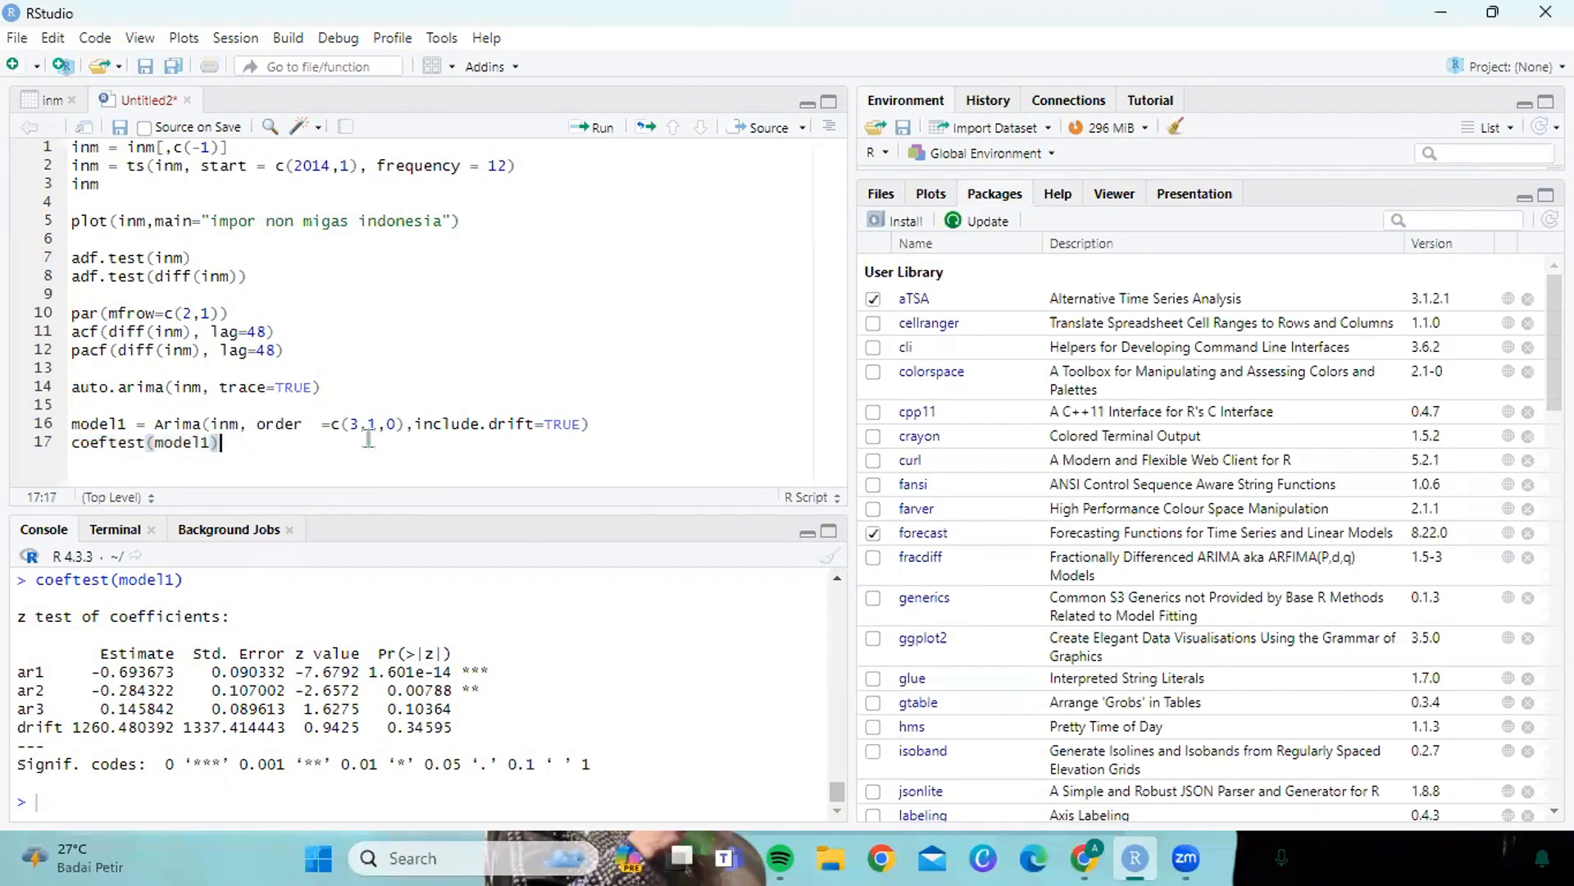
key("Return")
type("A")
type("IC")
type("(mode")
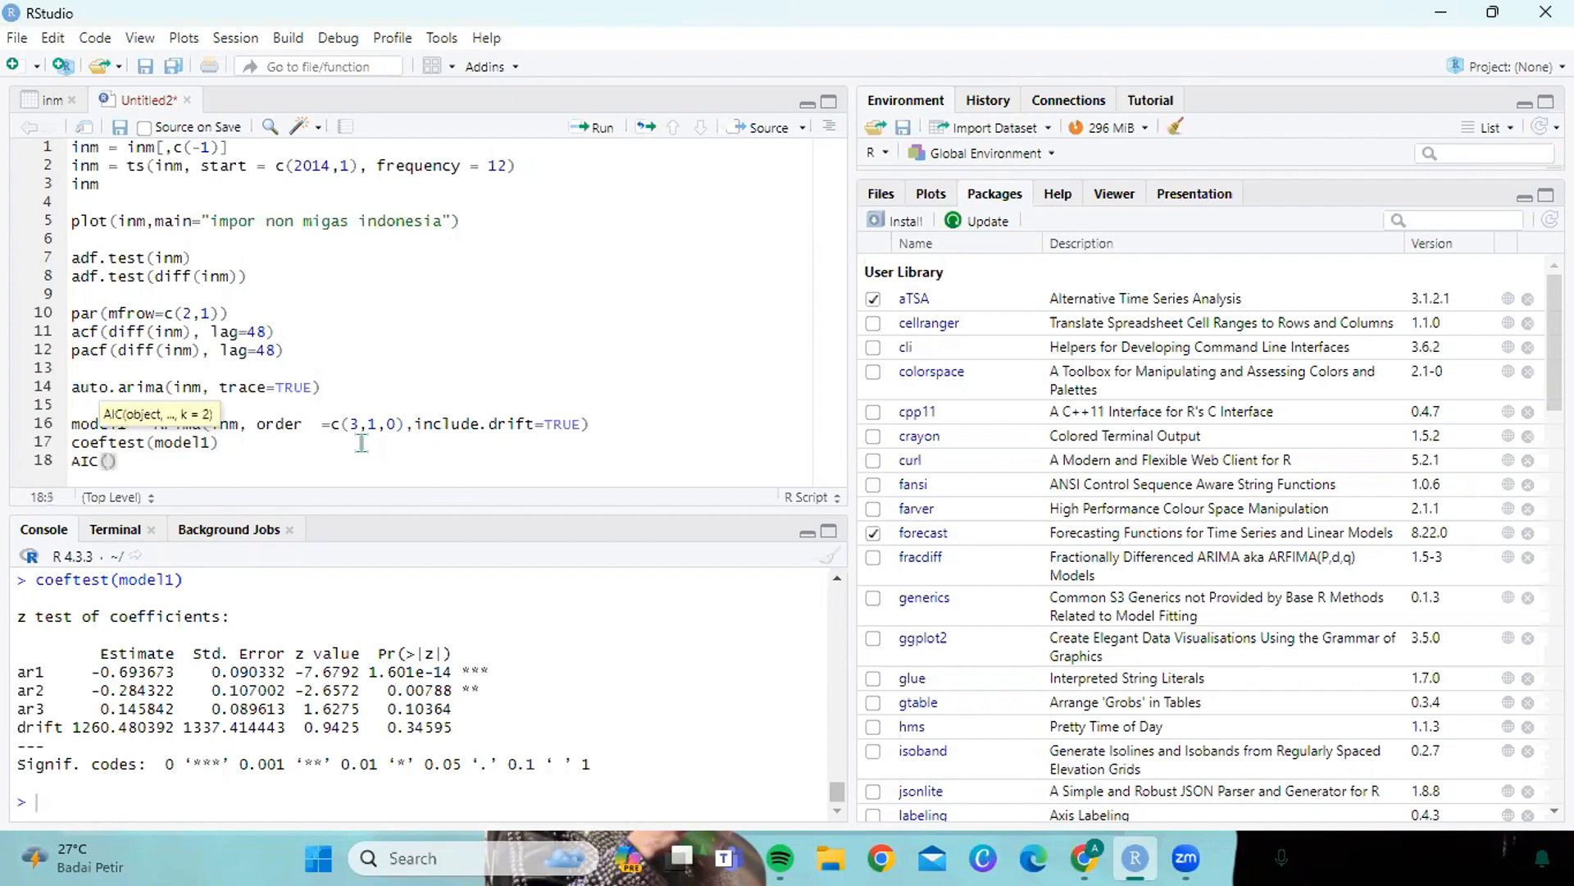
type("l1)")
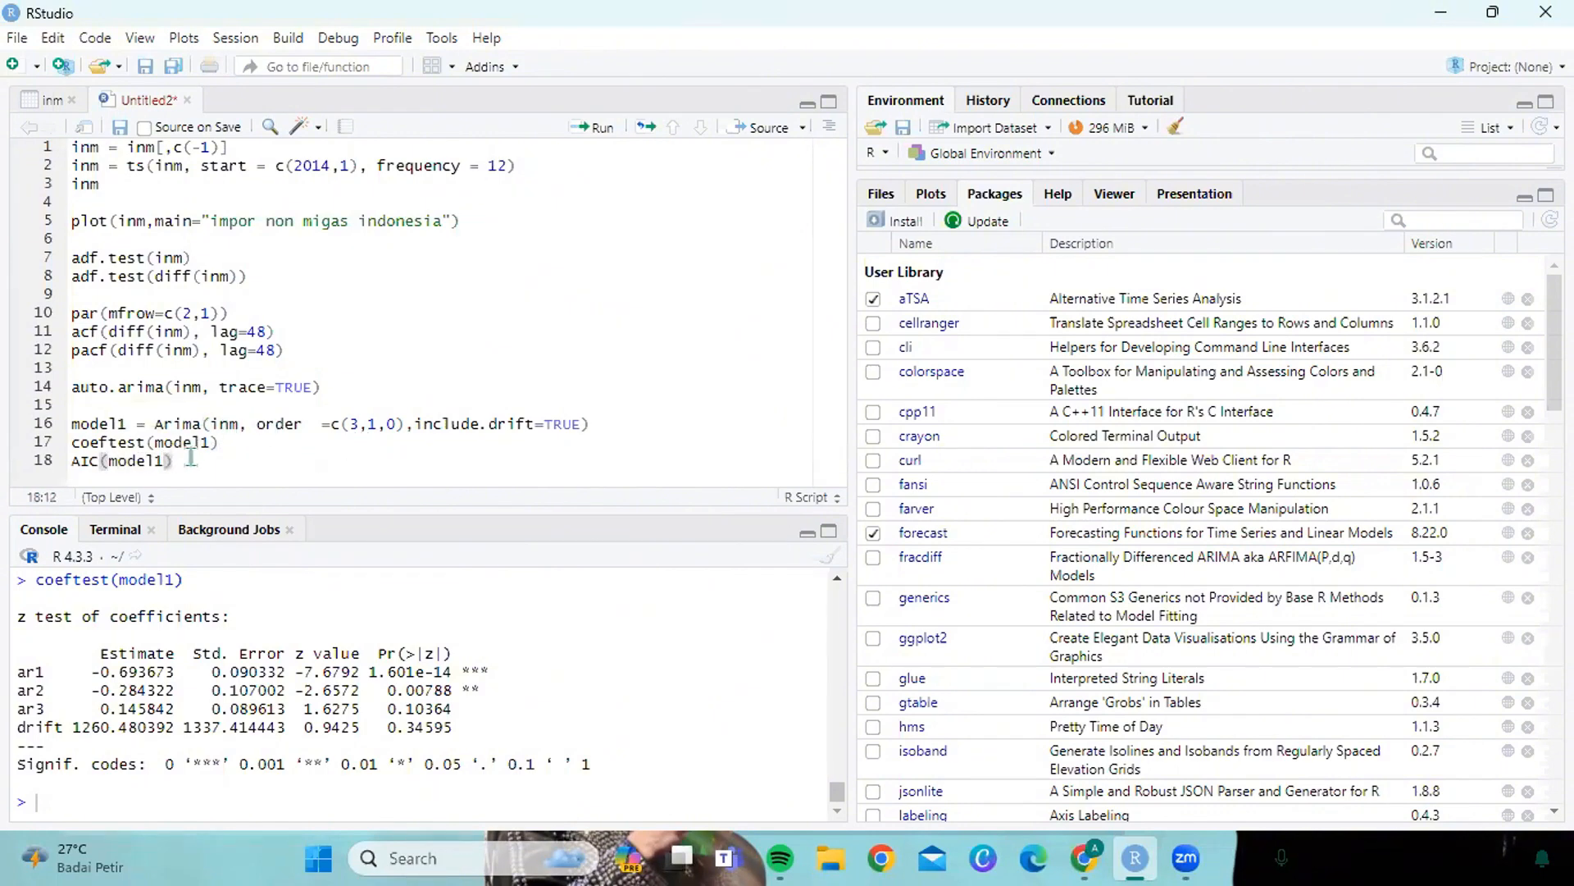
left_click_drag(173, 461, 72, 462)
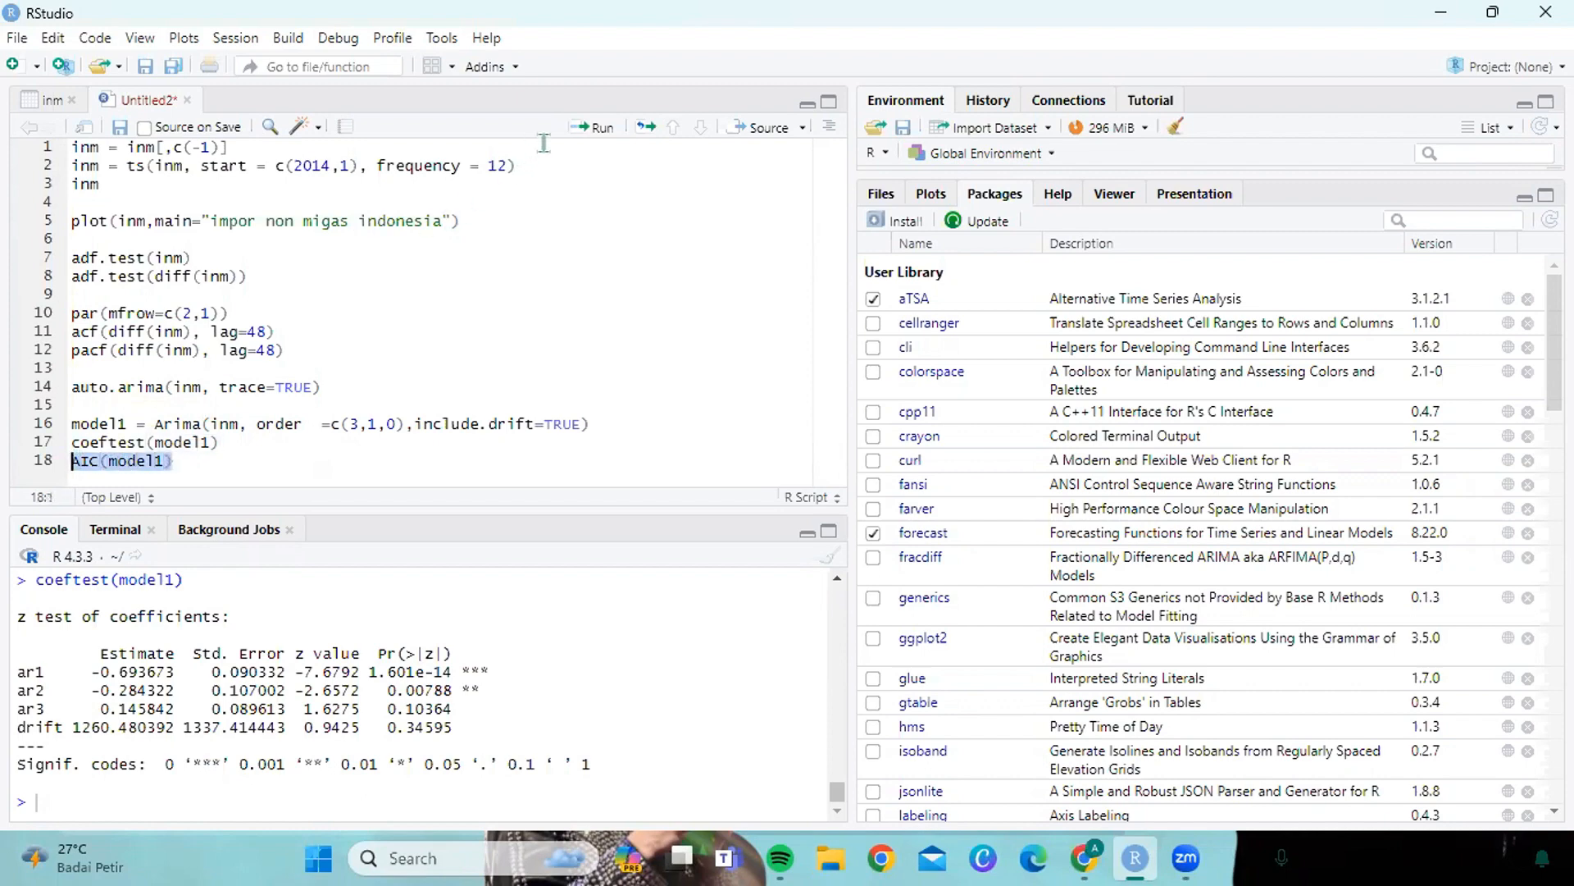
left_click(576, 131)
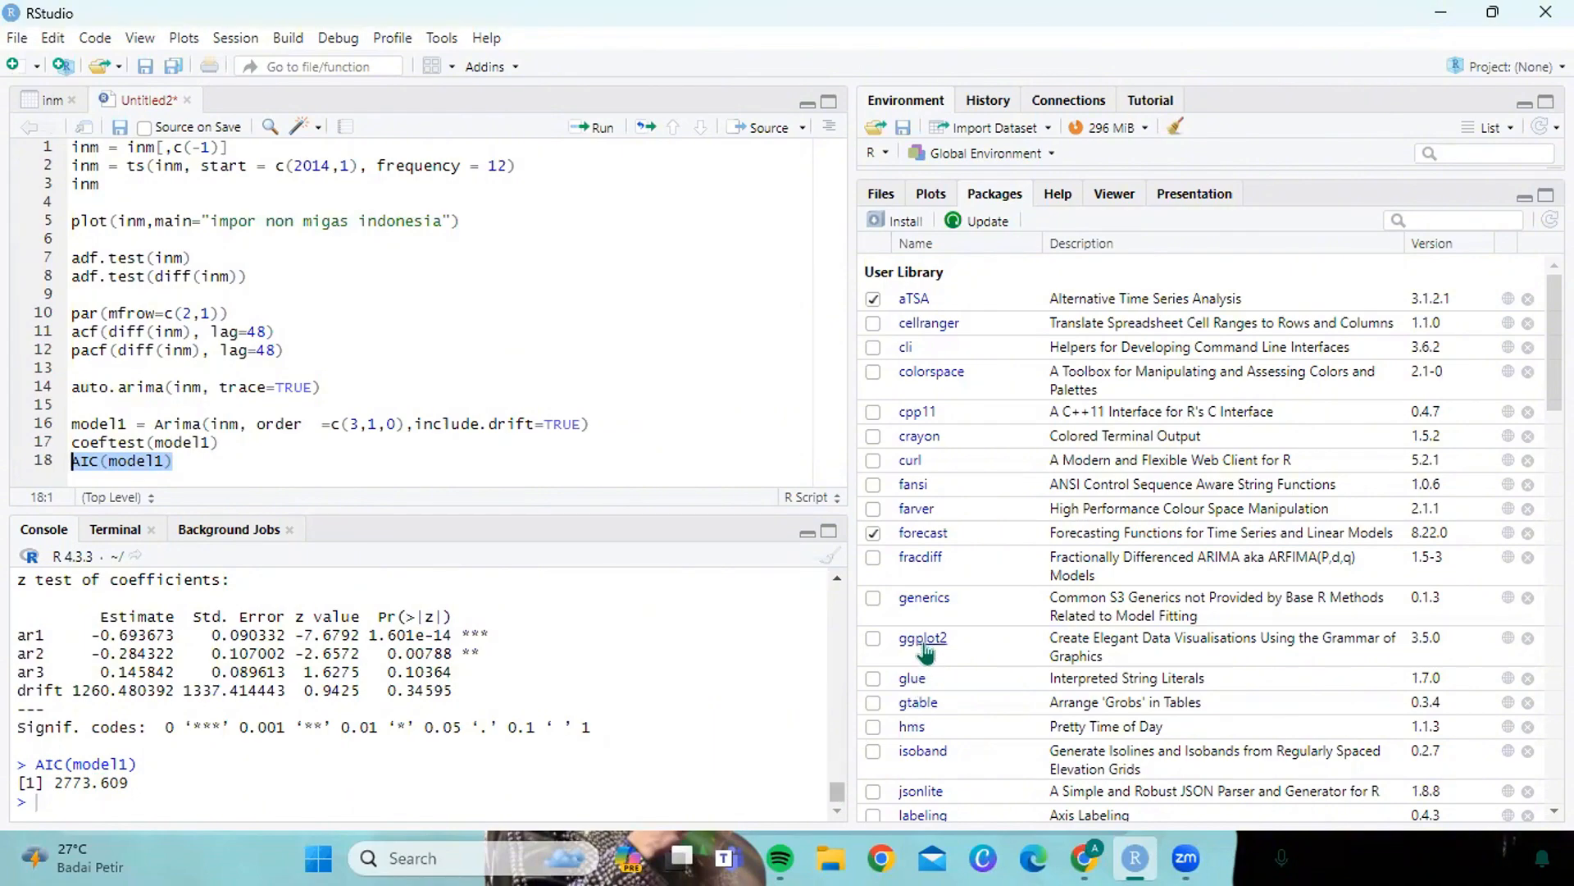
- Browse the forecast package's documentation index and open the forecast.ts help page
scroll(917, 673, "down", 3)
scroll(913, 589, "up", 3)
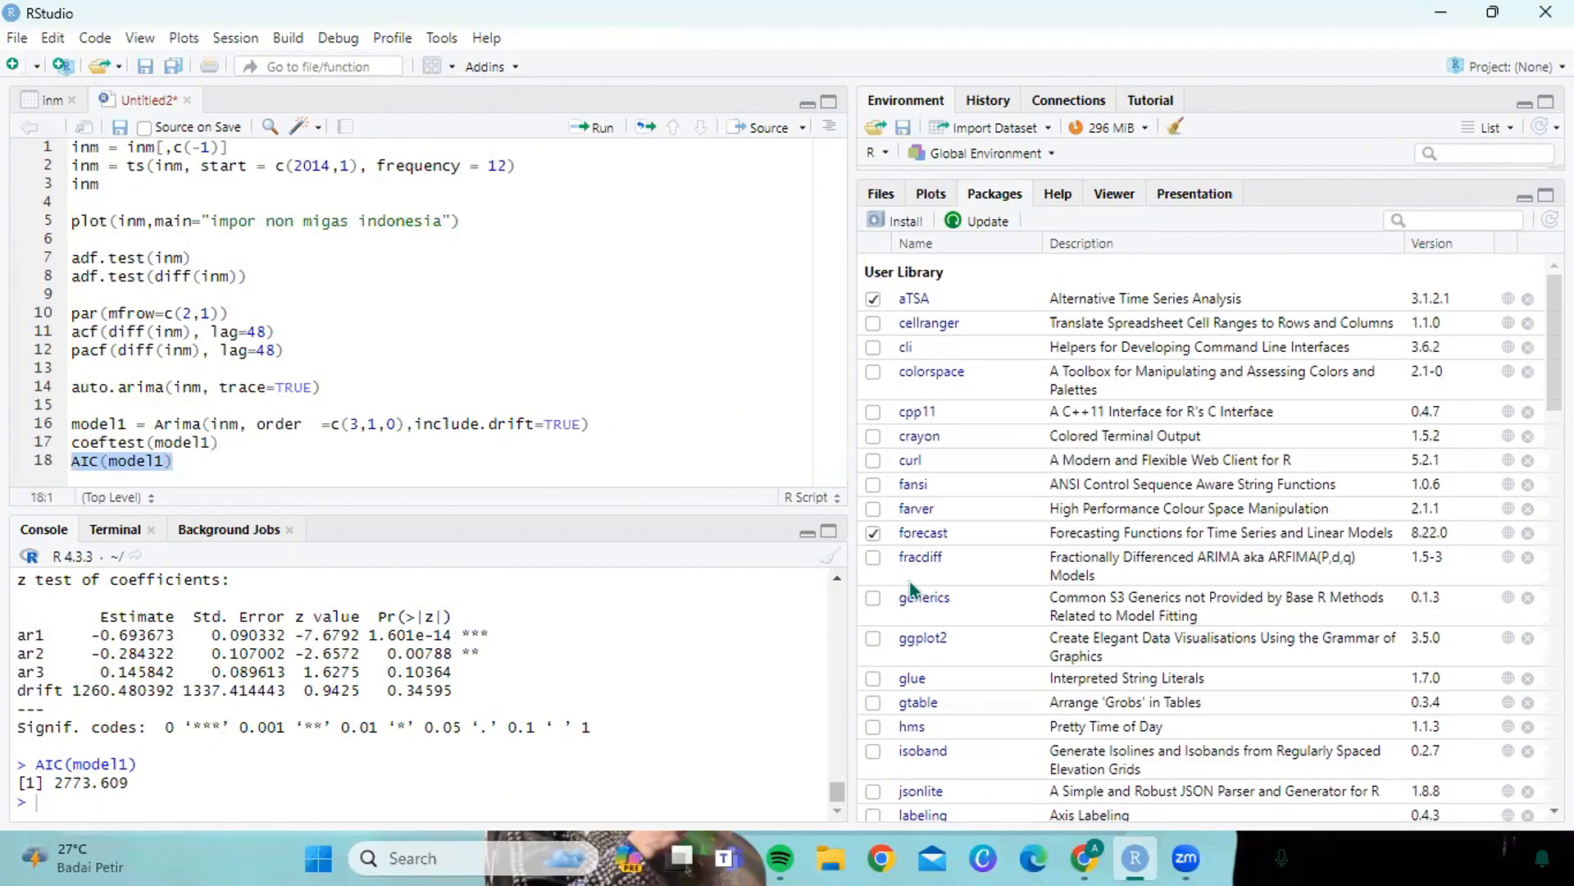
left_click(921, 533)
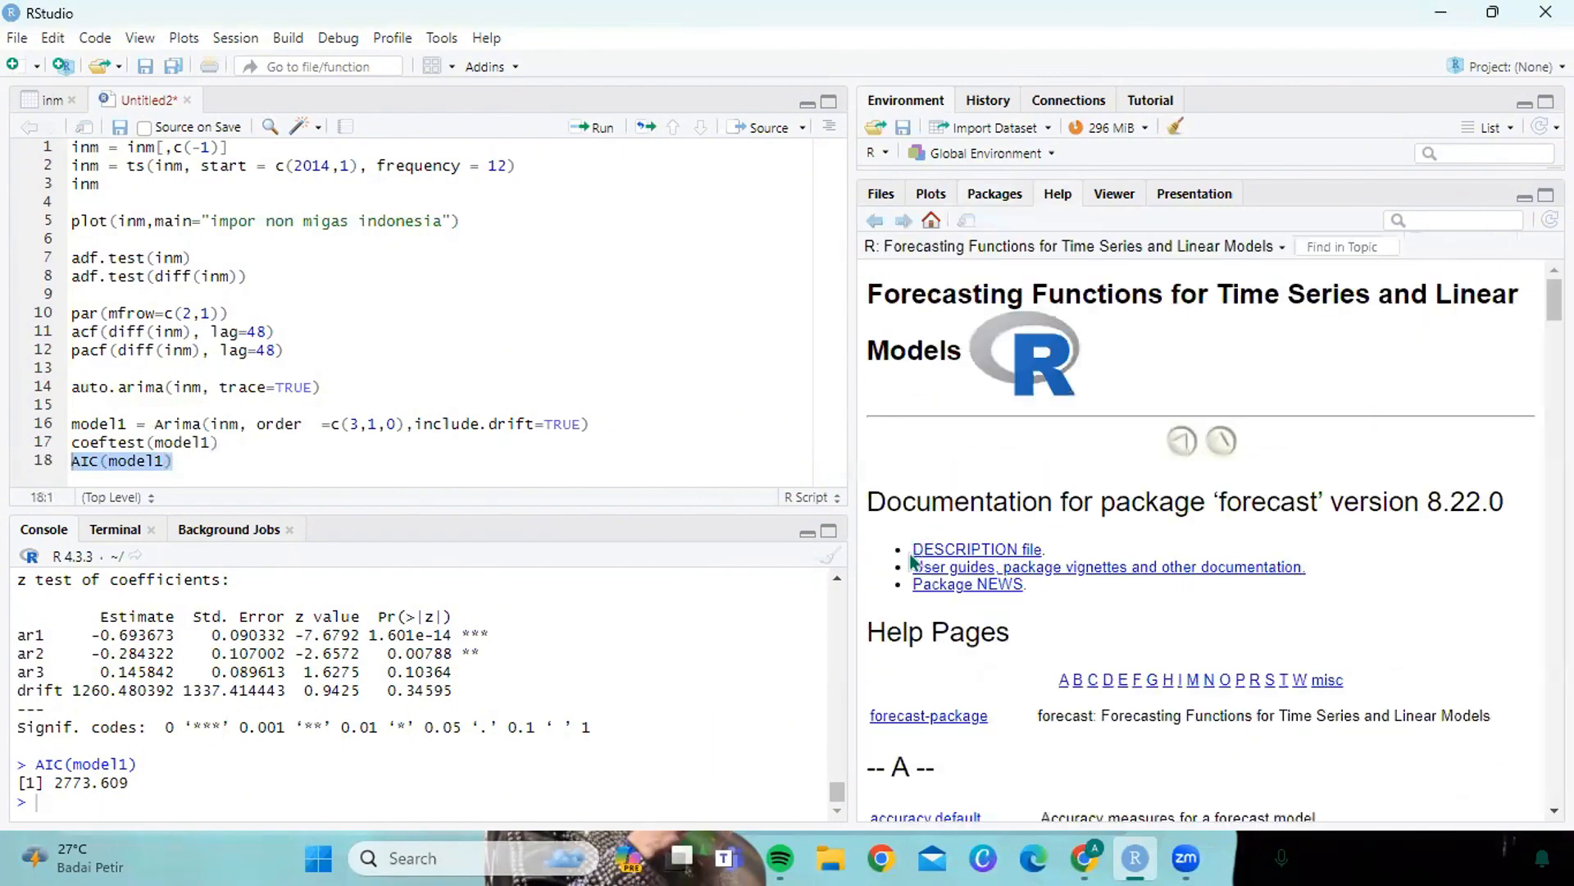
scroll(935, 591, "down", 5)
scroll(961, 720, "down", 10)
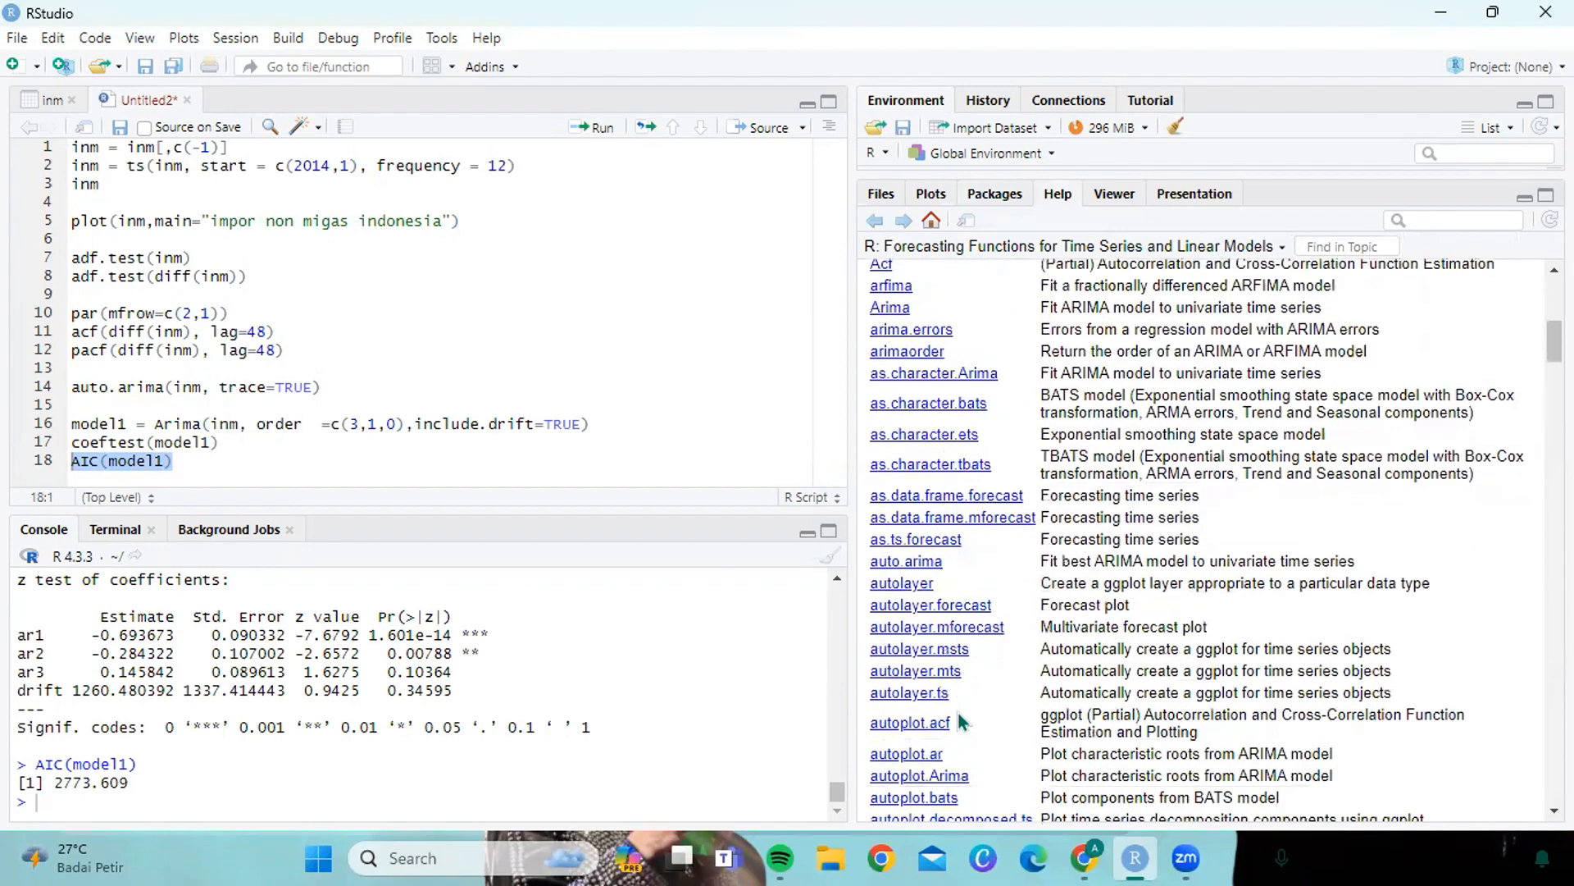
scroll(957, 704, "down", 12)
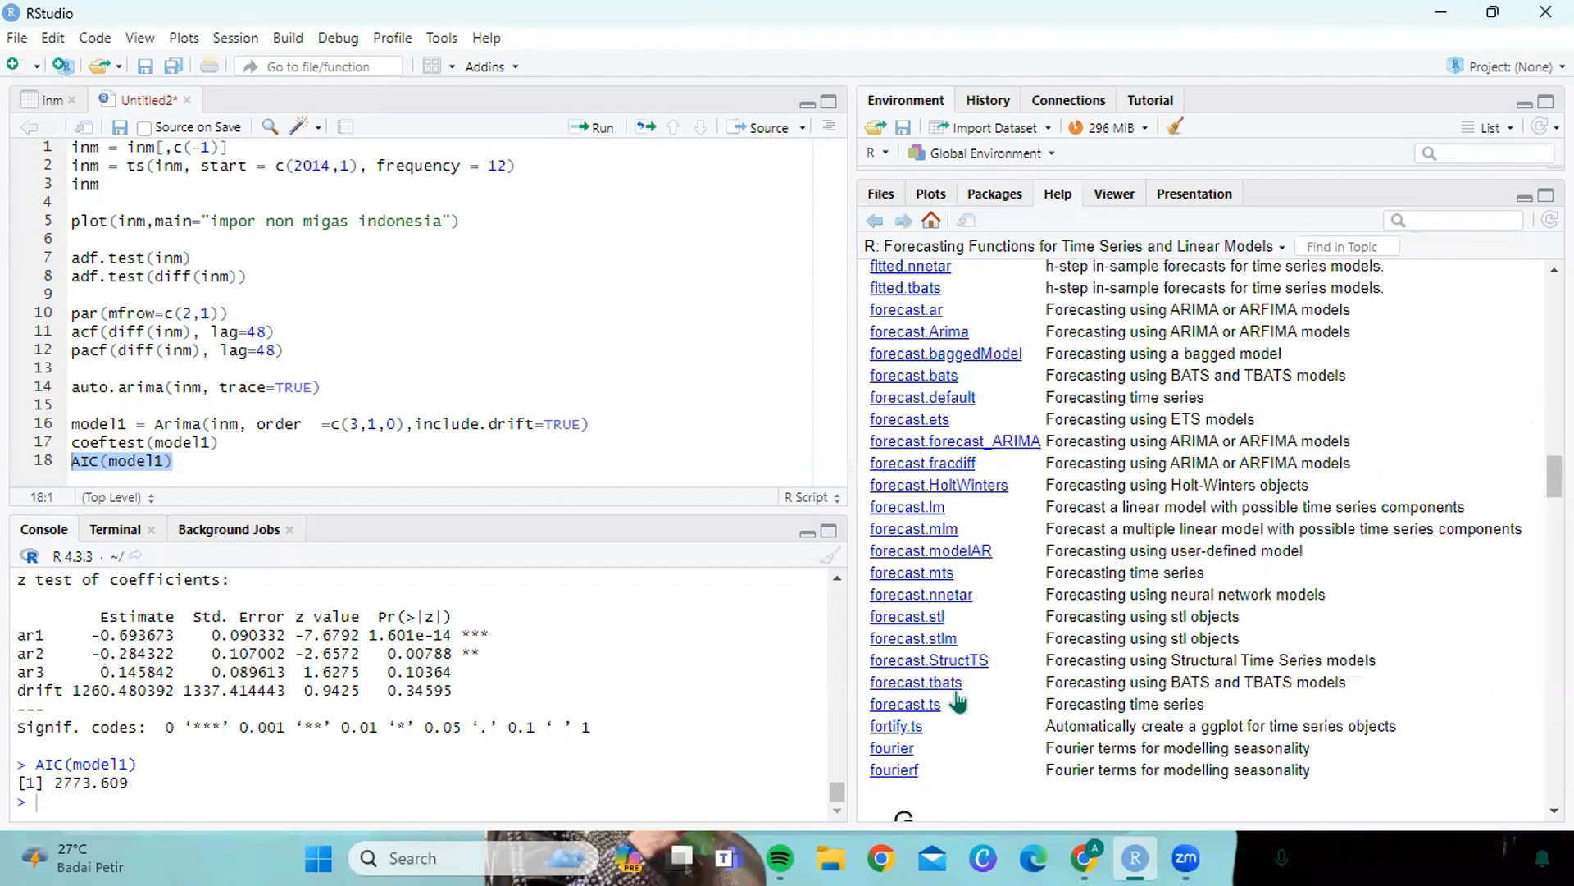
scroll(958, 704, "up", 3)
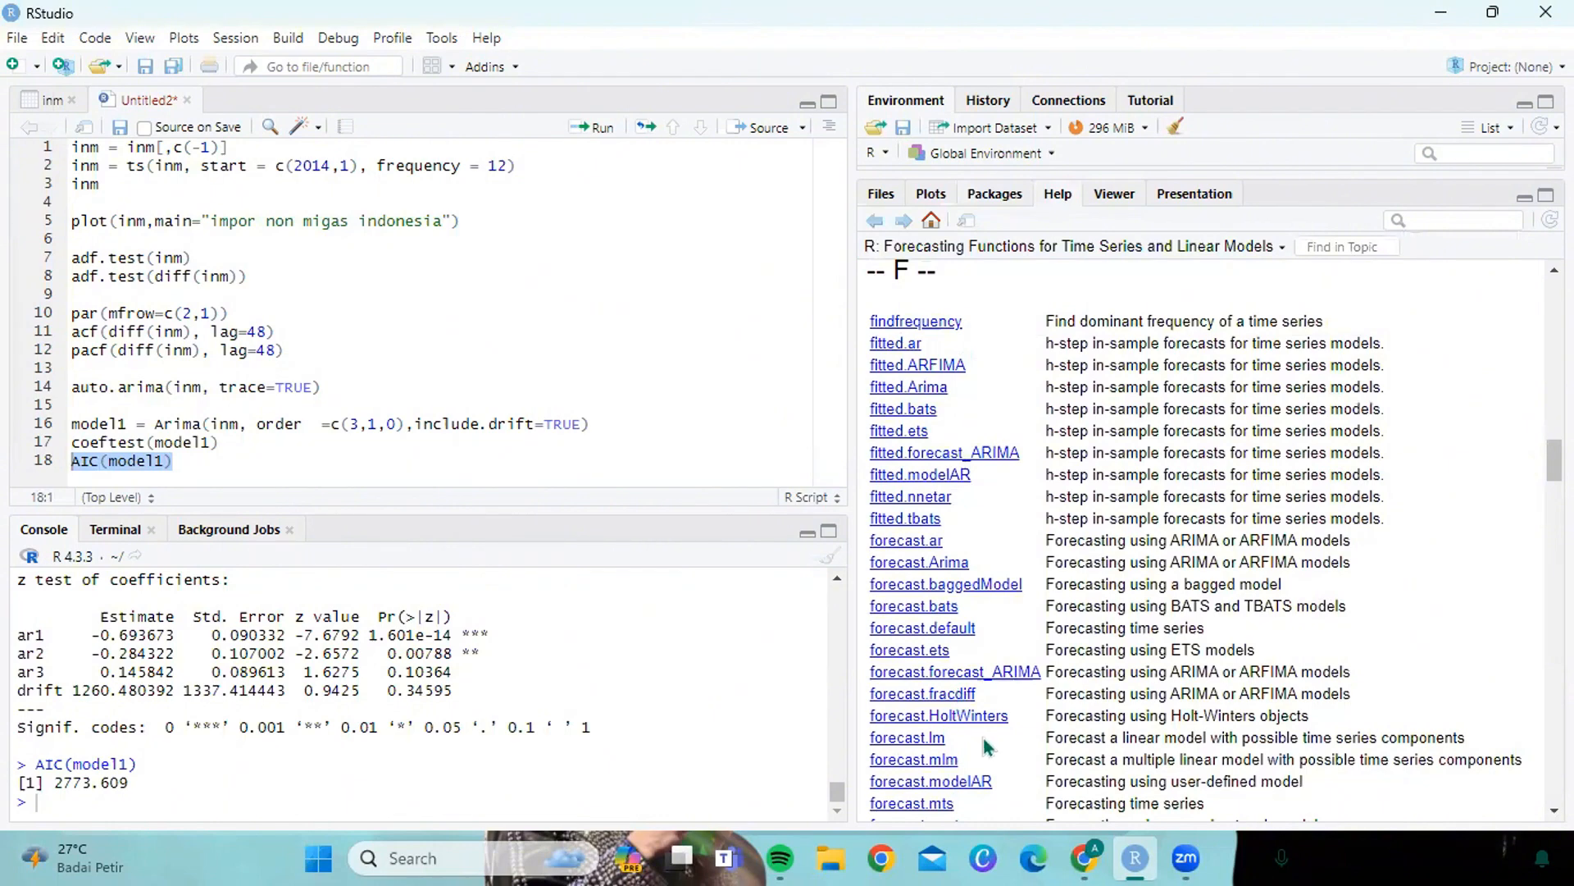
scroll(988, 746, "down", 2)
scroll(986, 746, "down", 5)
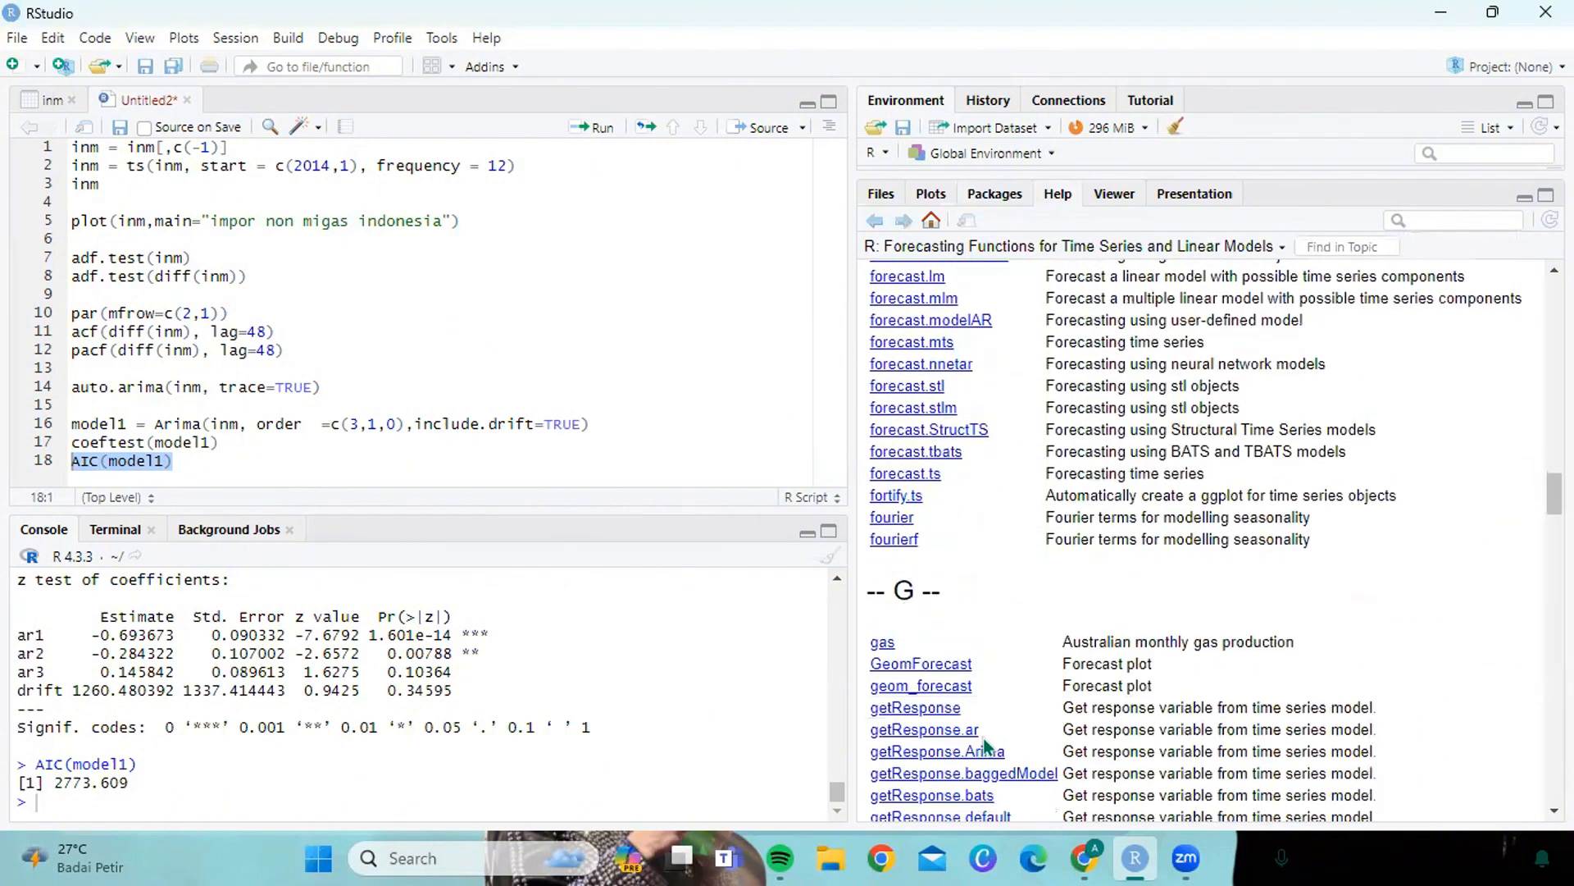
left_click(925, 475)
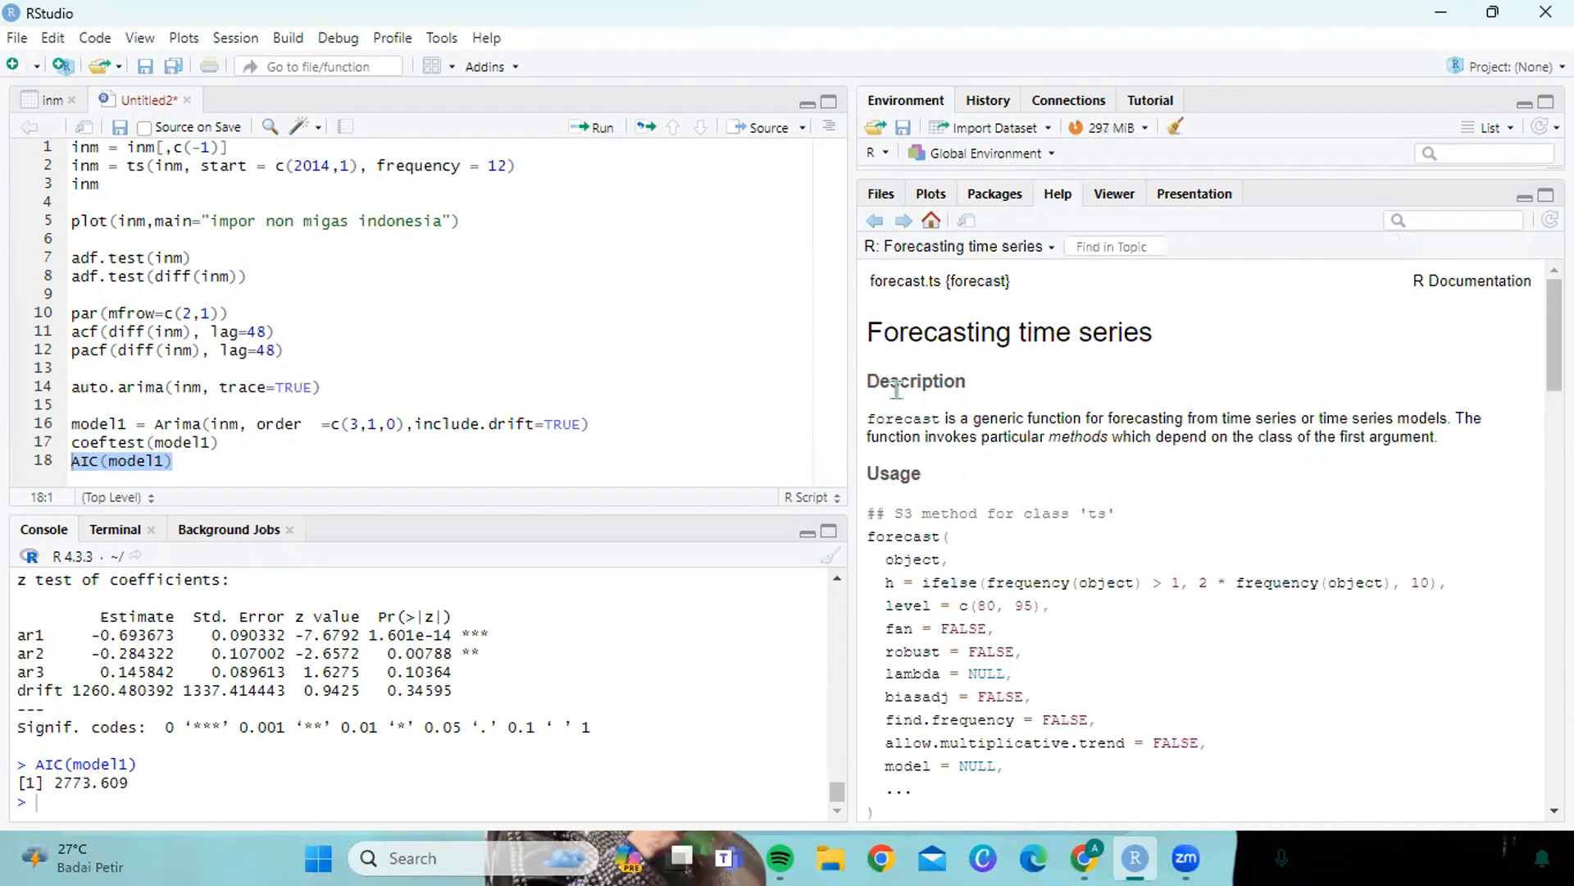
- Add forecast(model1, h=6) on line 20, leaving a blank line after the AIC call, and run it
left_click(186, 460)
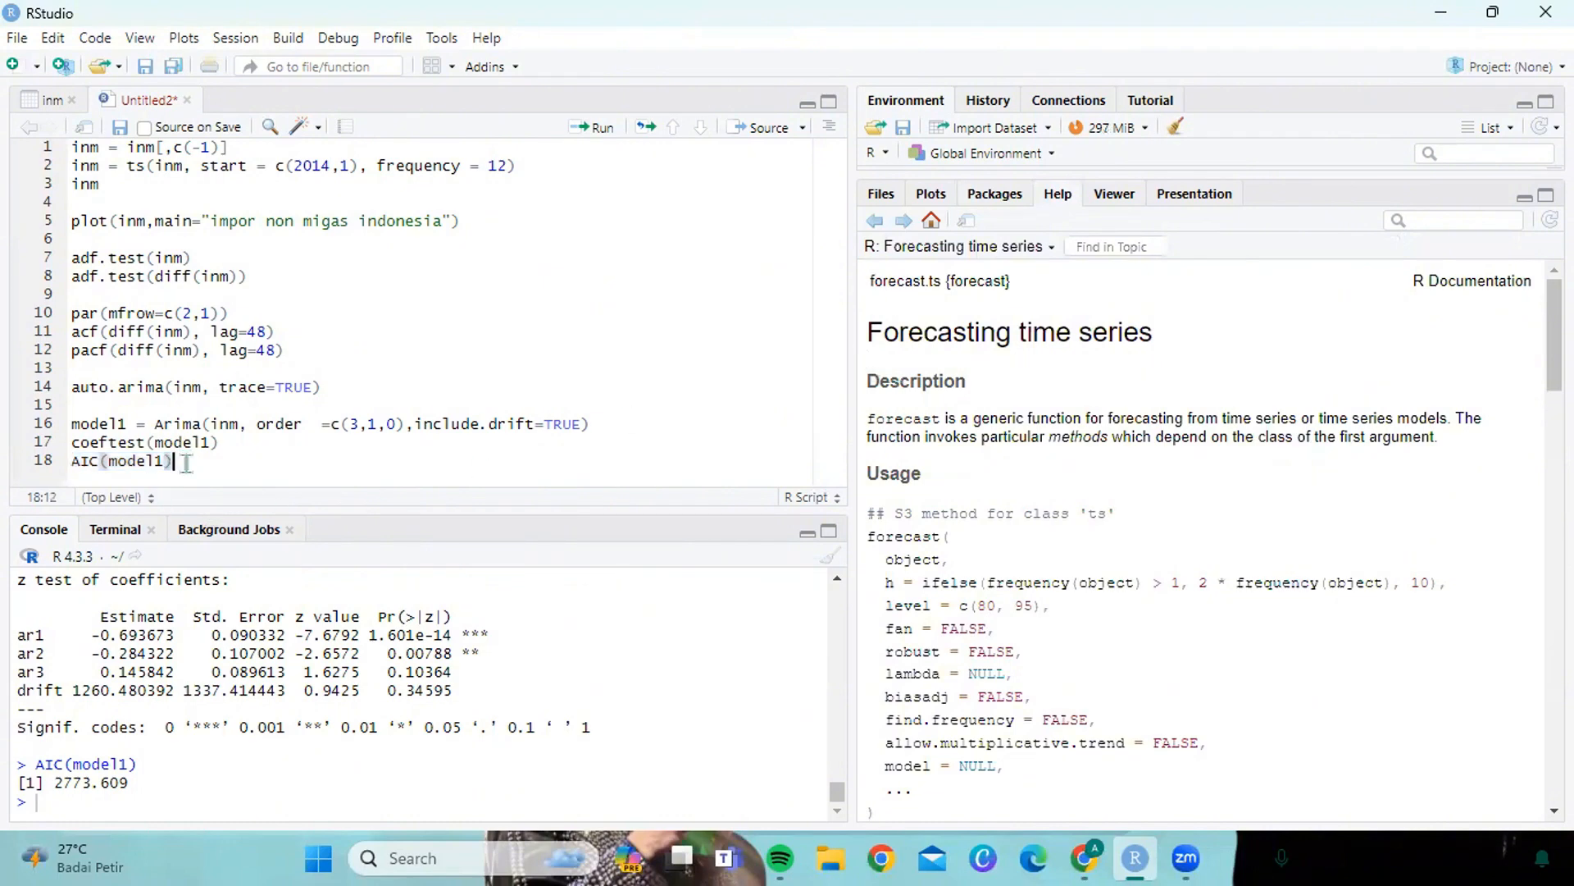
key("Return")
key("Return")
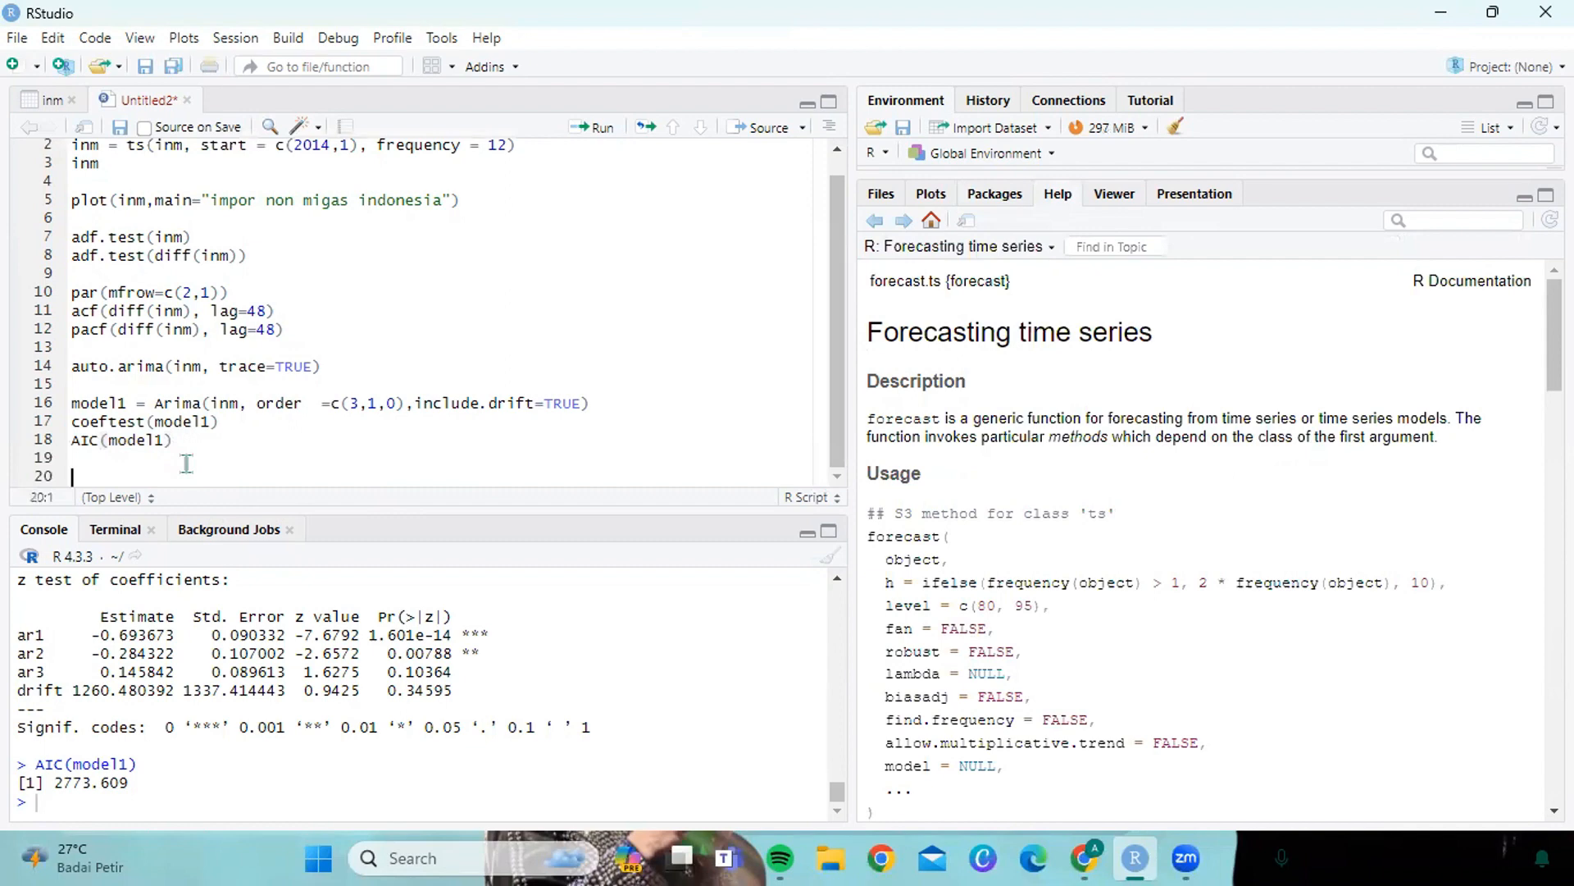
type("fore")
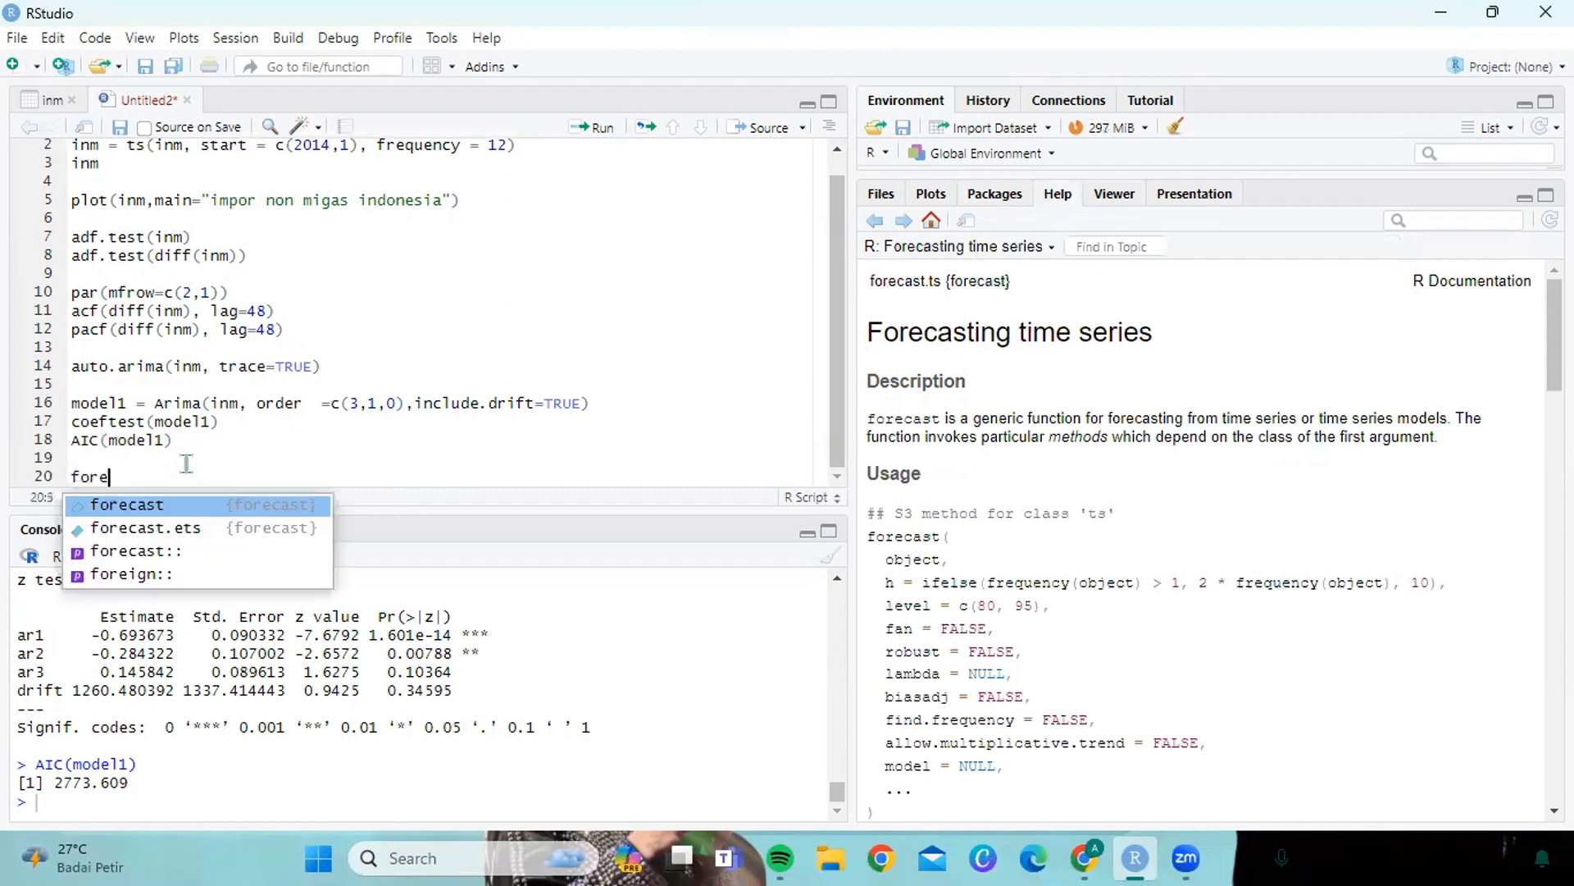
type("cas")
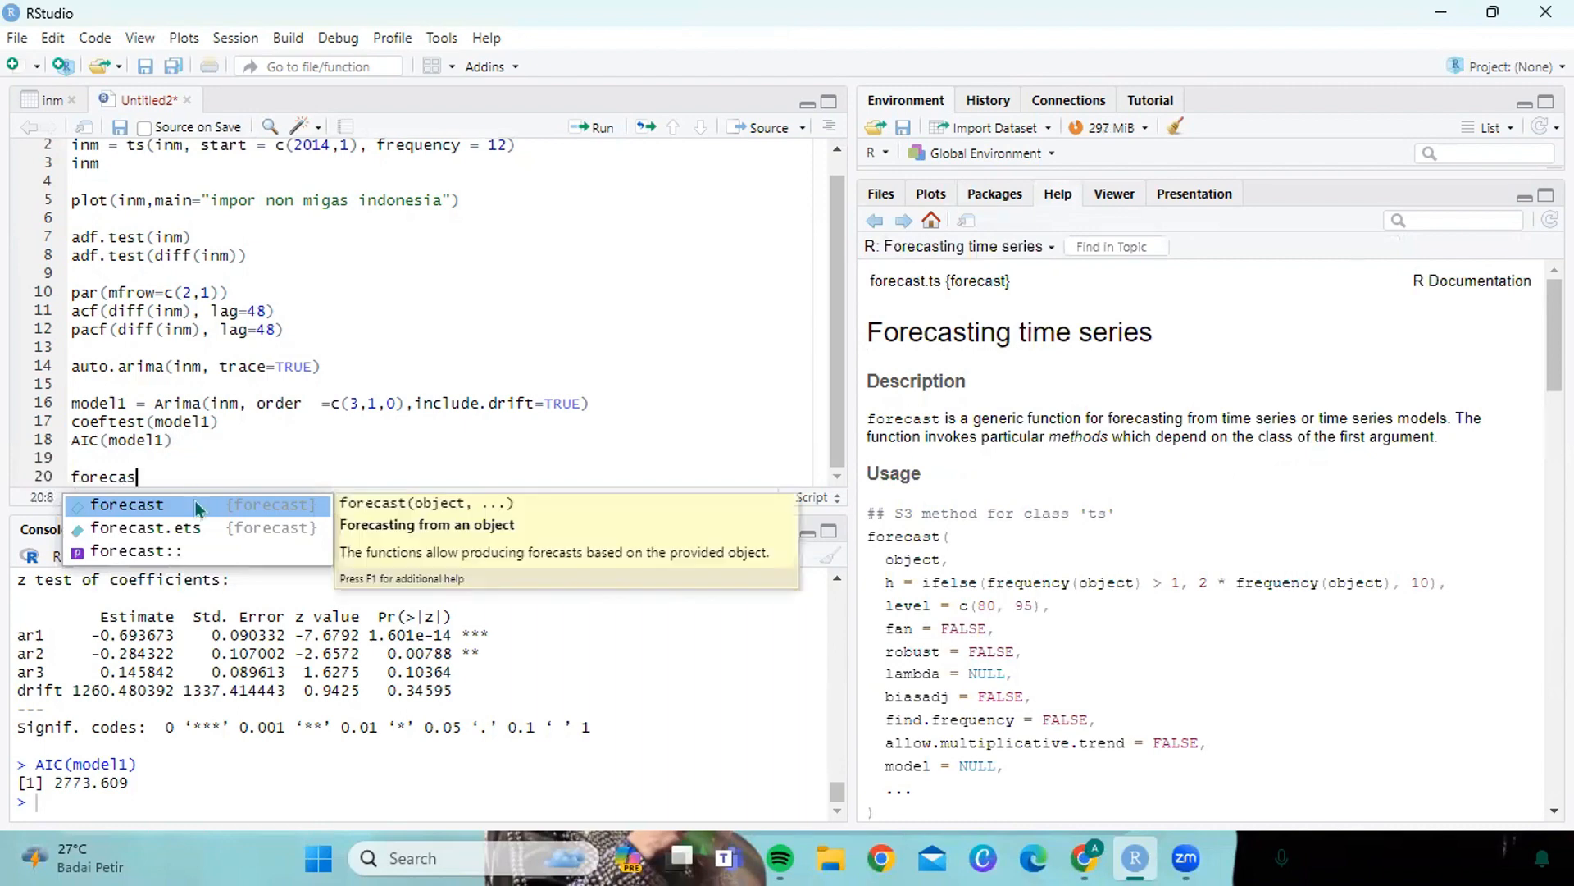
left_click(198, 506)
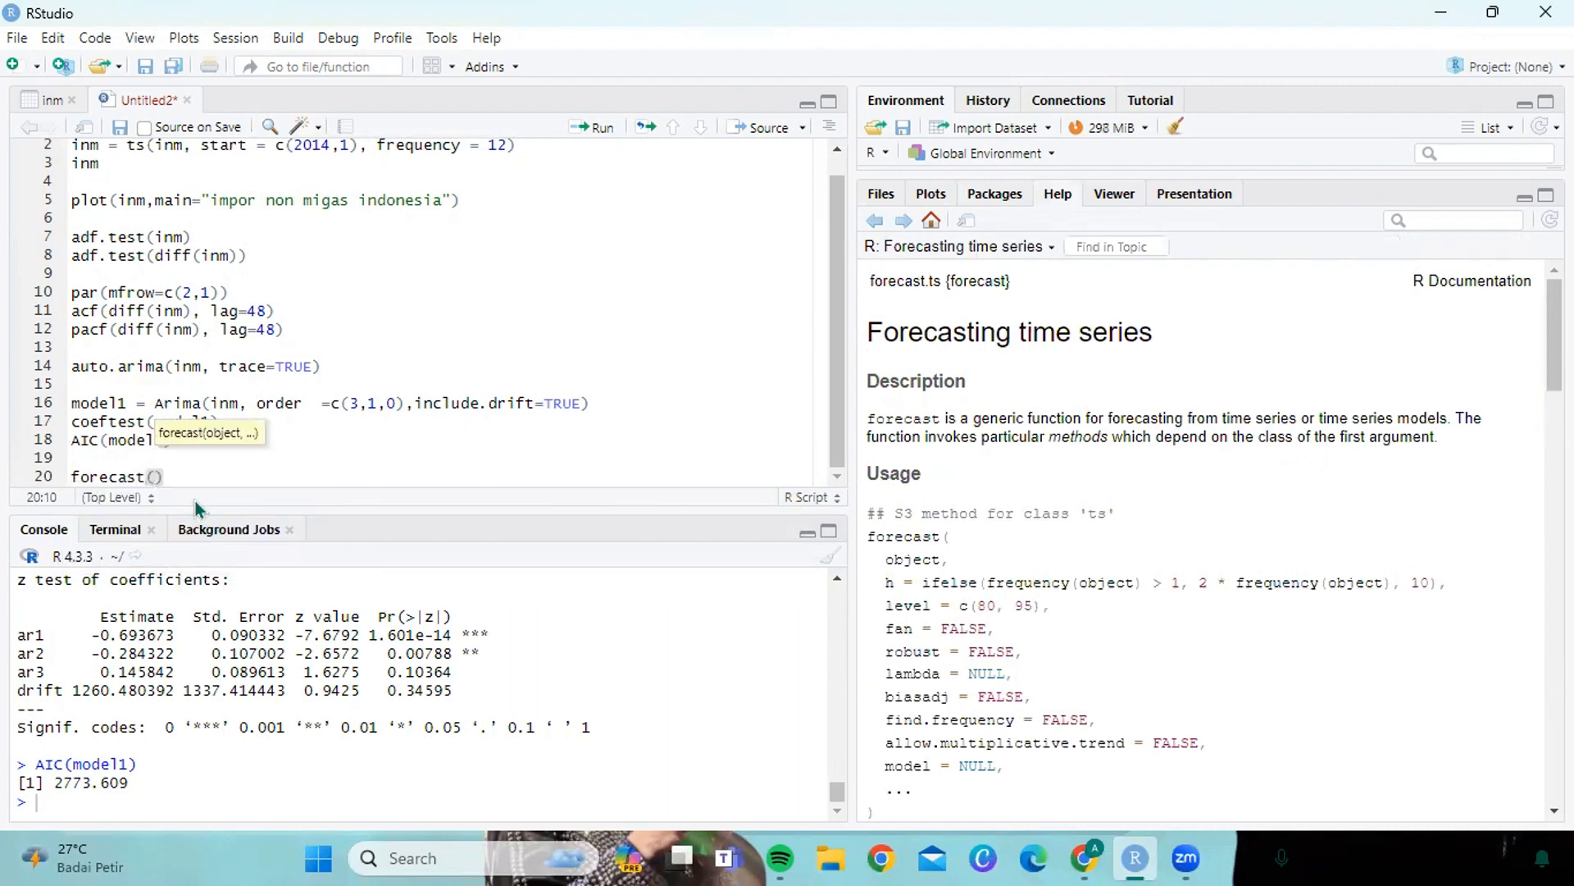
type("model1")
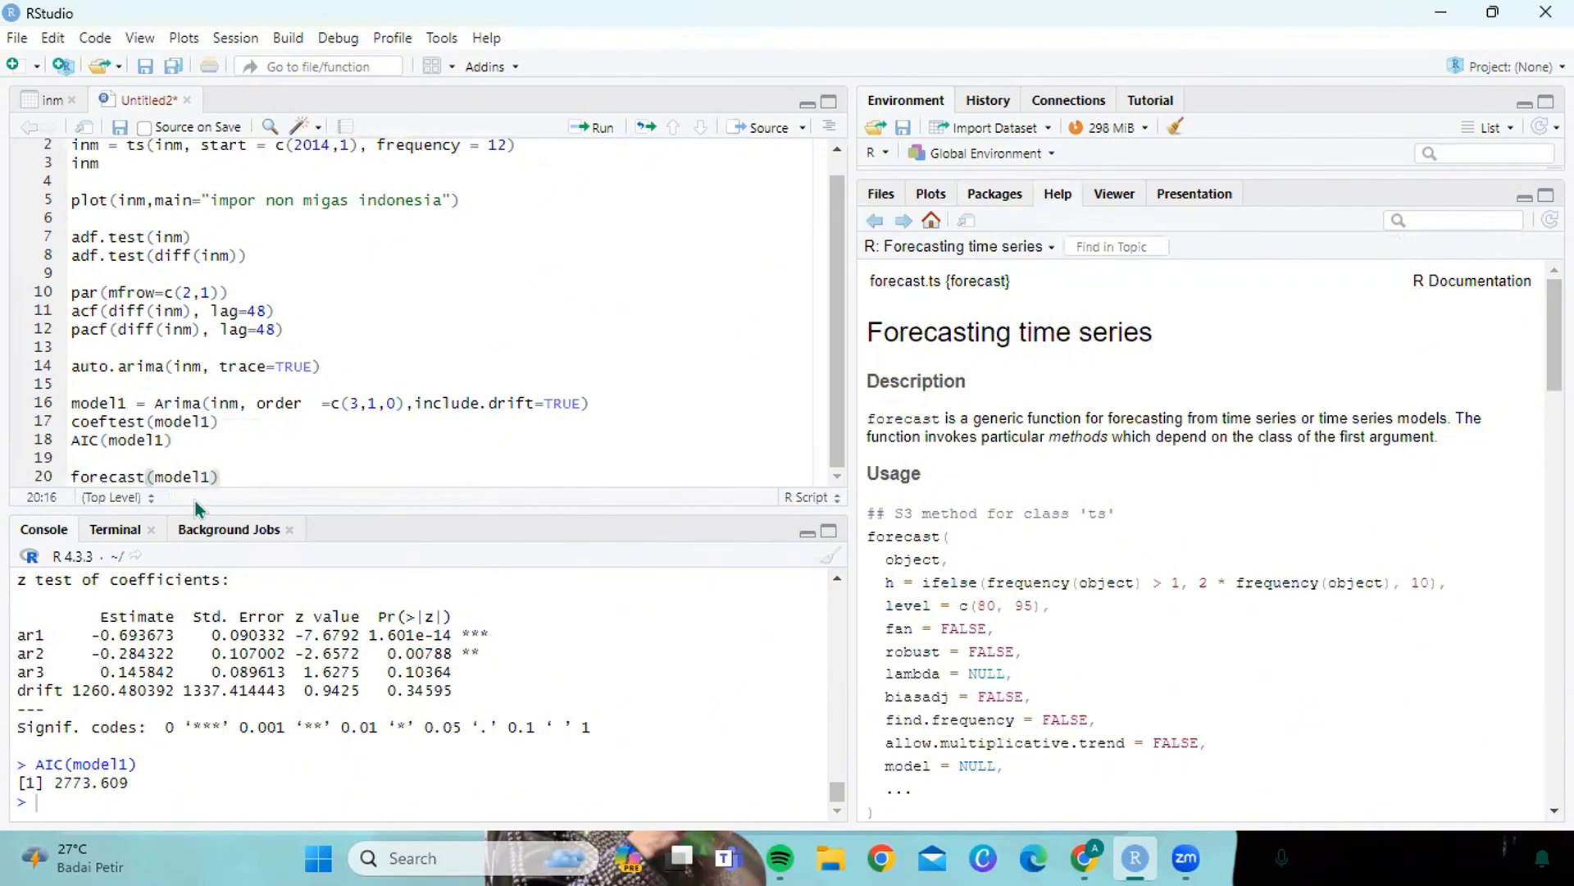
type(", h")
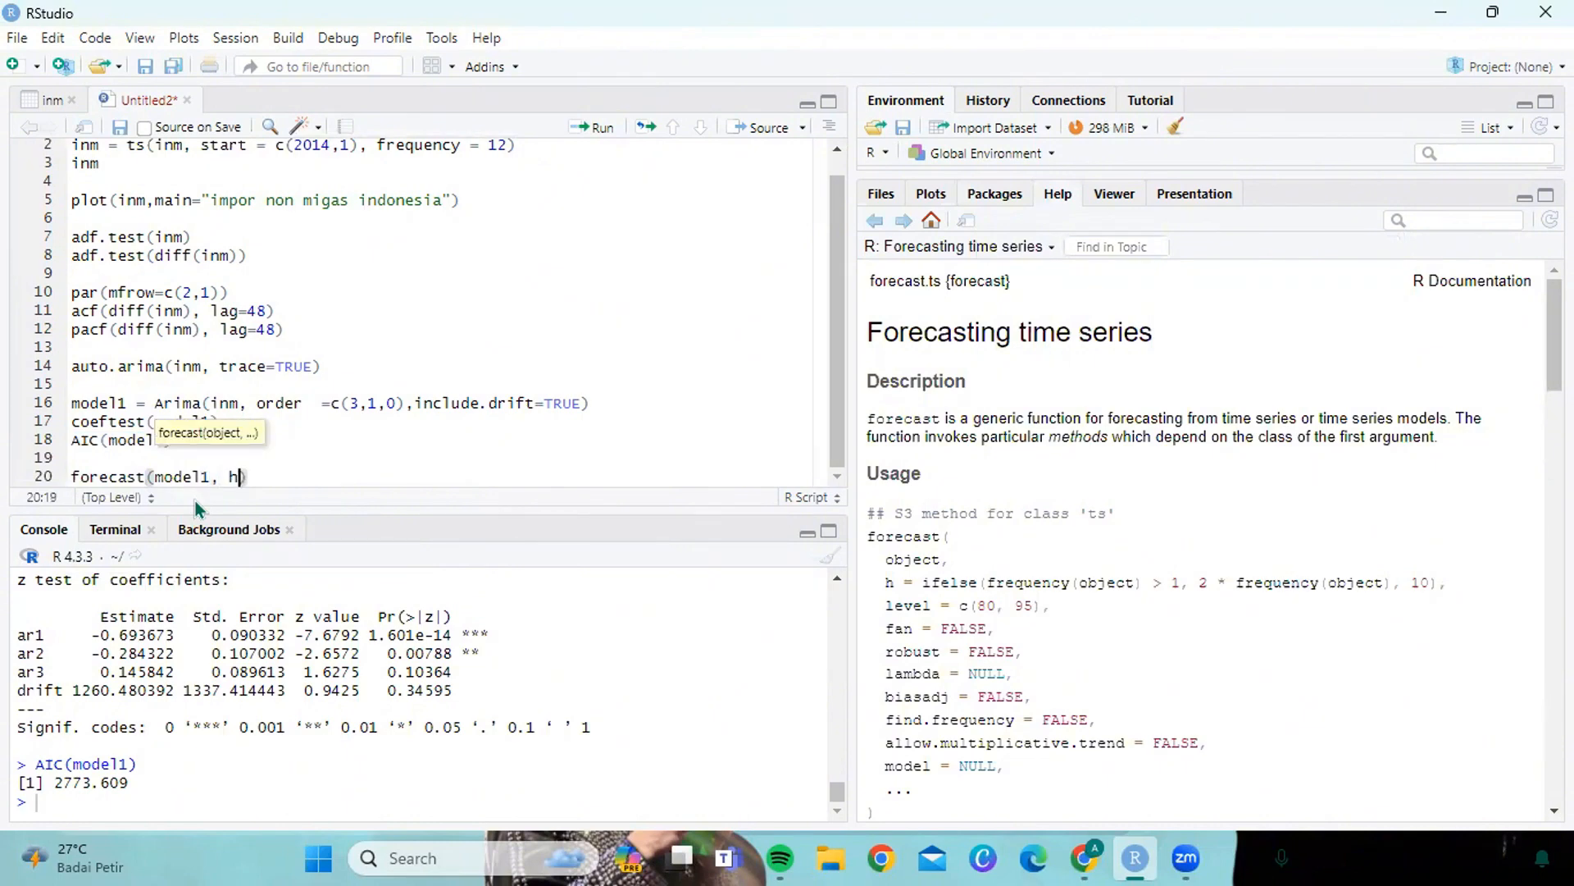
type("=6")
left_click_drag(316, 474, 69, 486)
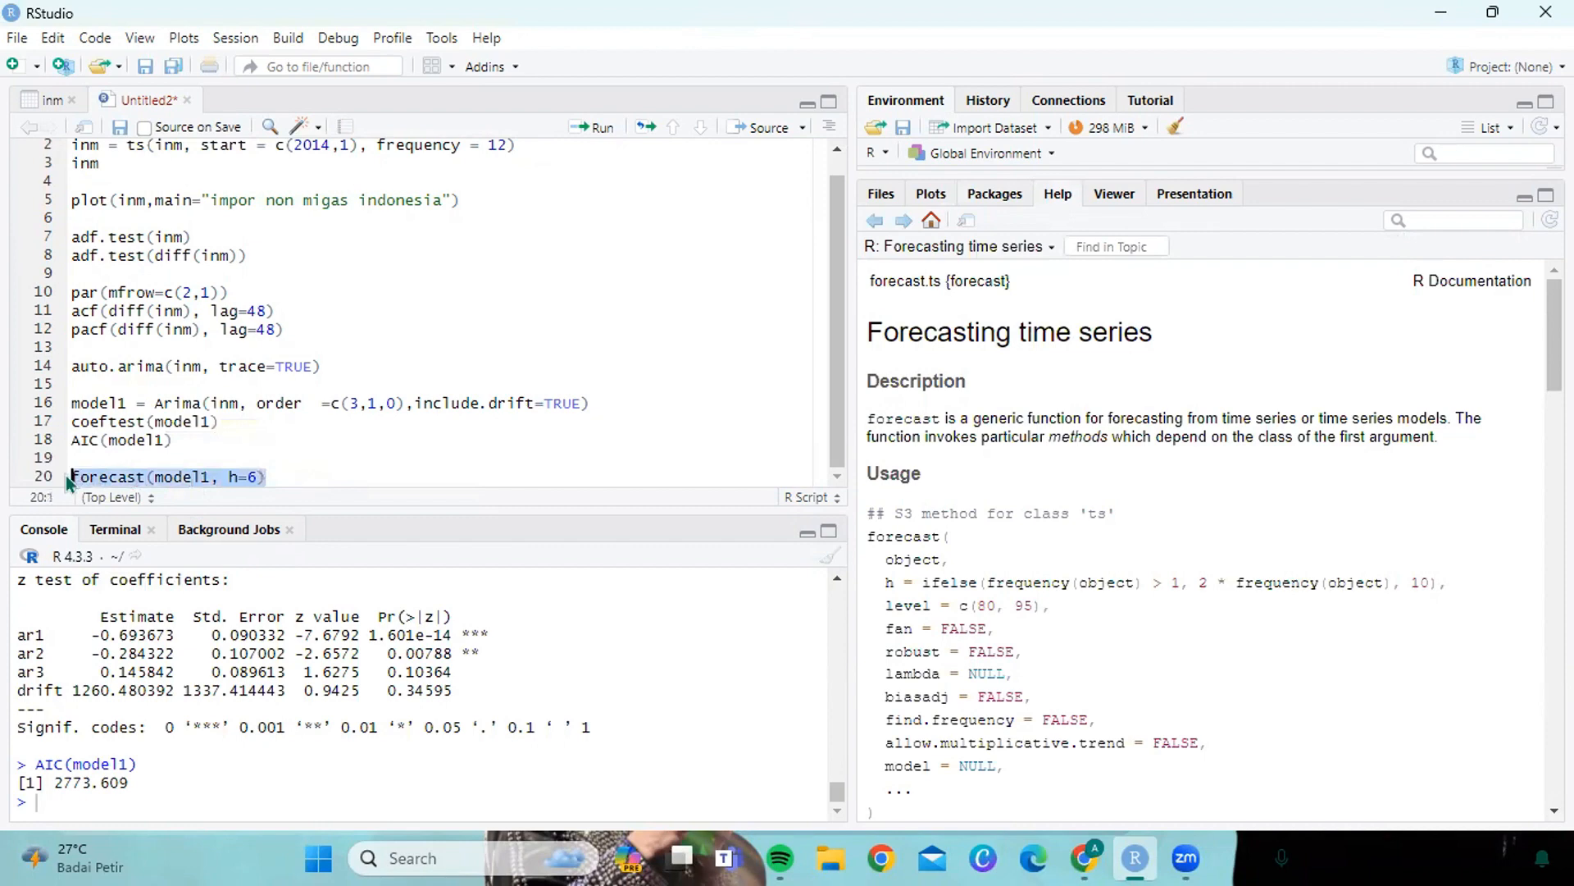
left_click(589, 134)
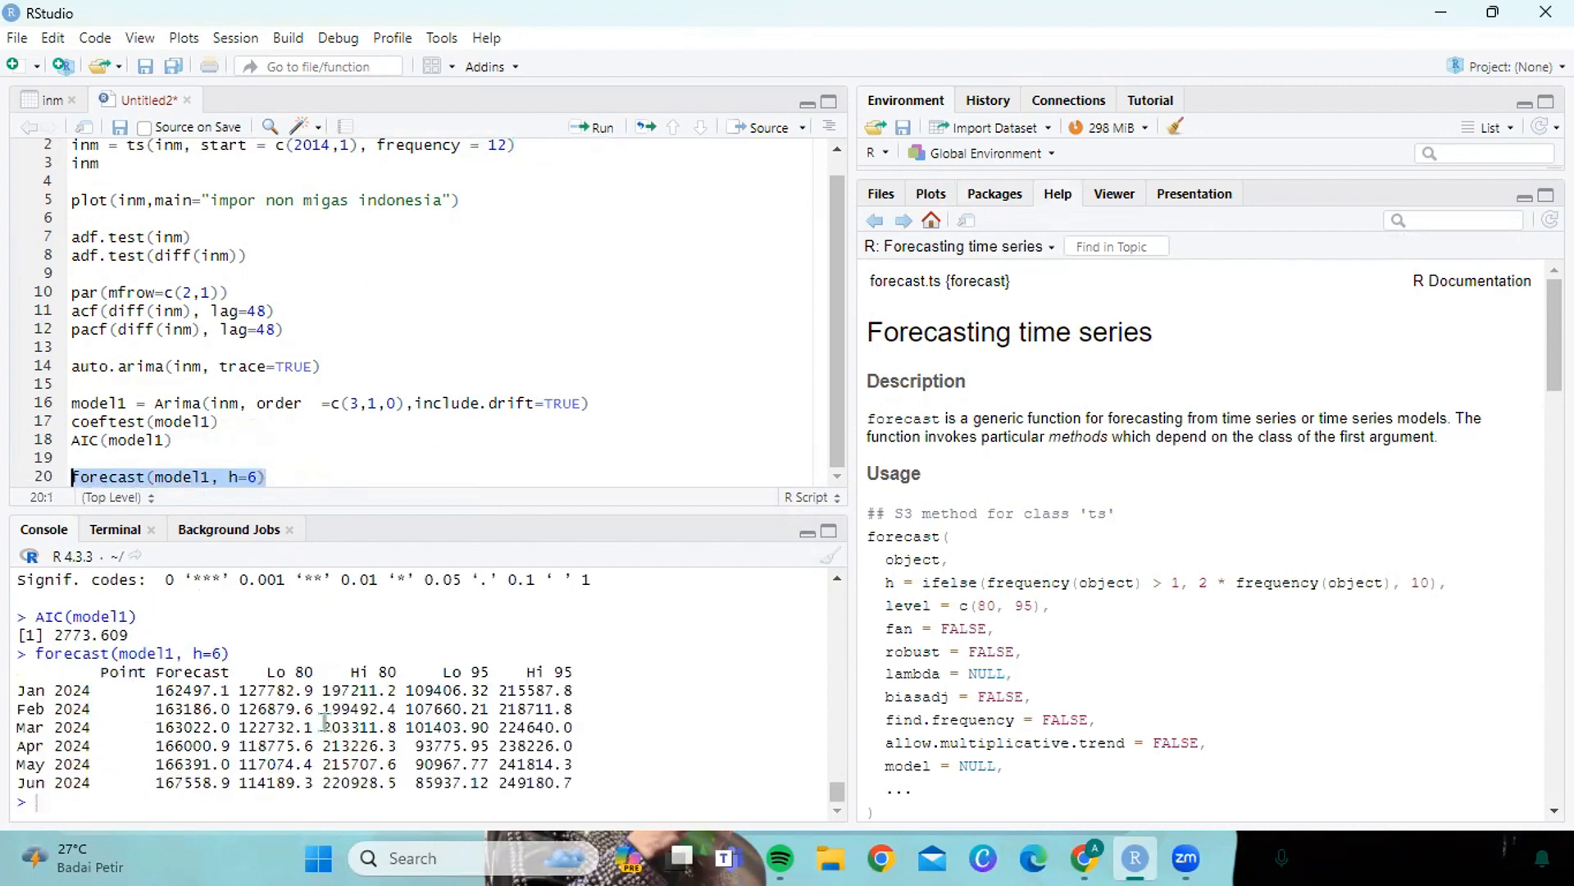
- Copy par(mfrow=c(2,1)) from line 10 onto a new line 21 below the forecast call
left_click(332, 478)
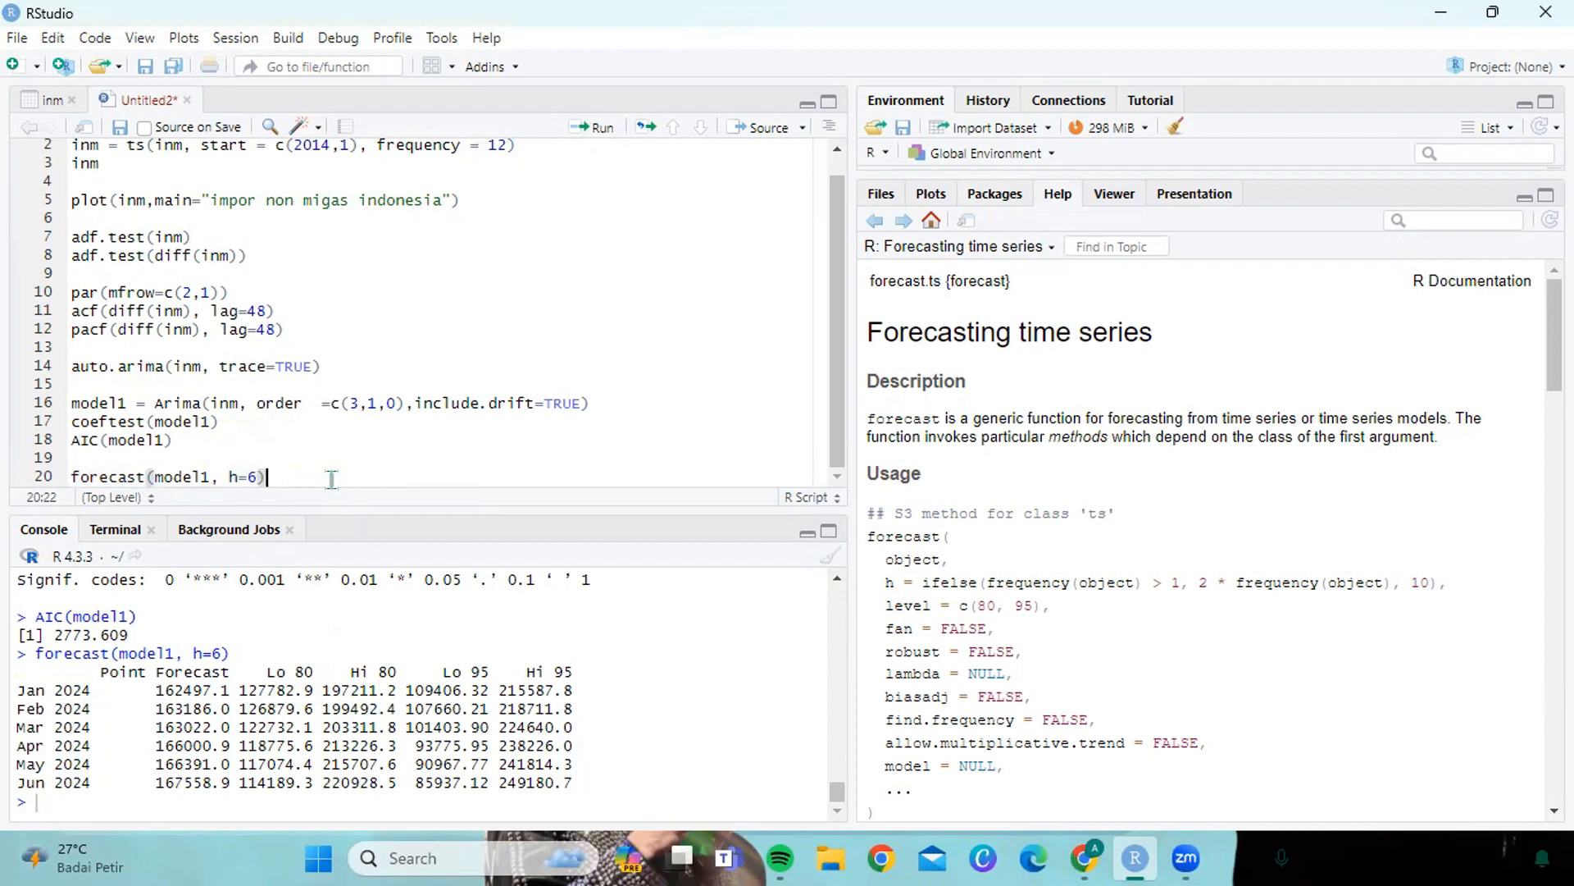
key("Return")
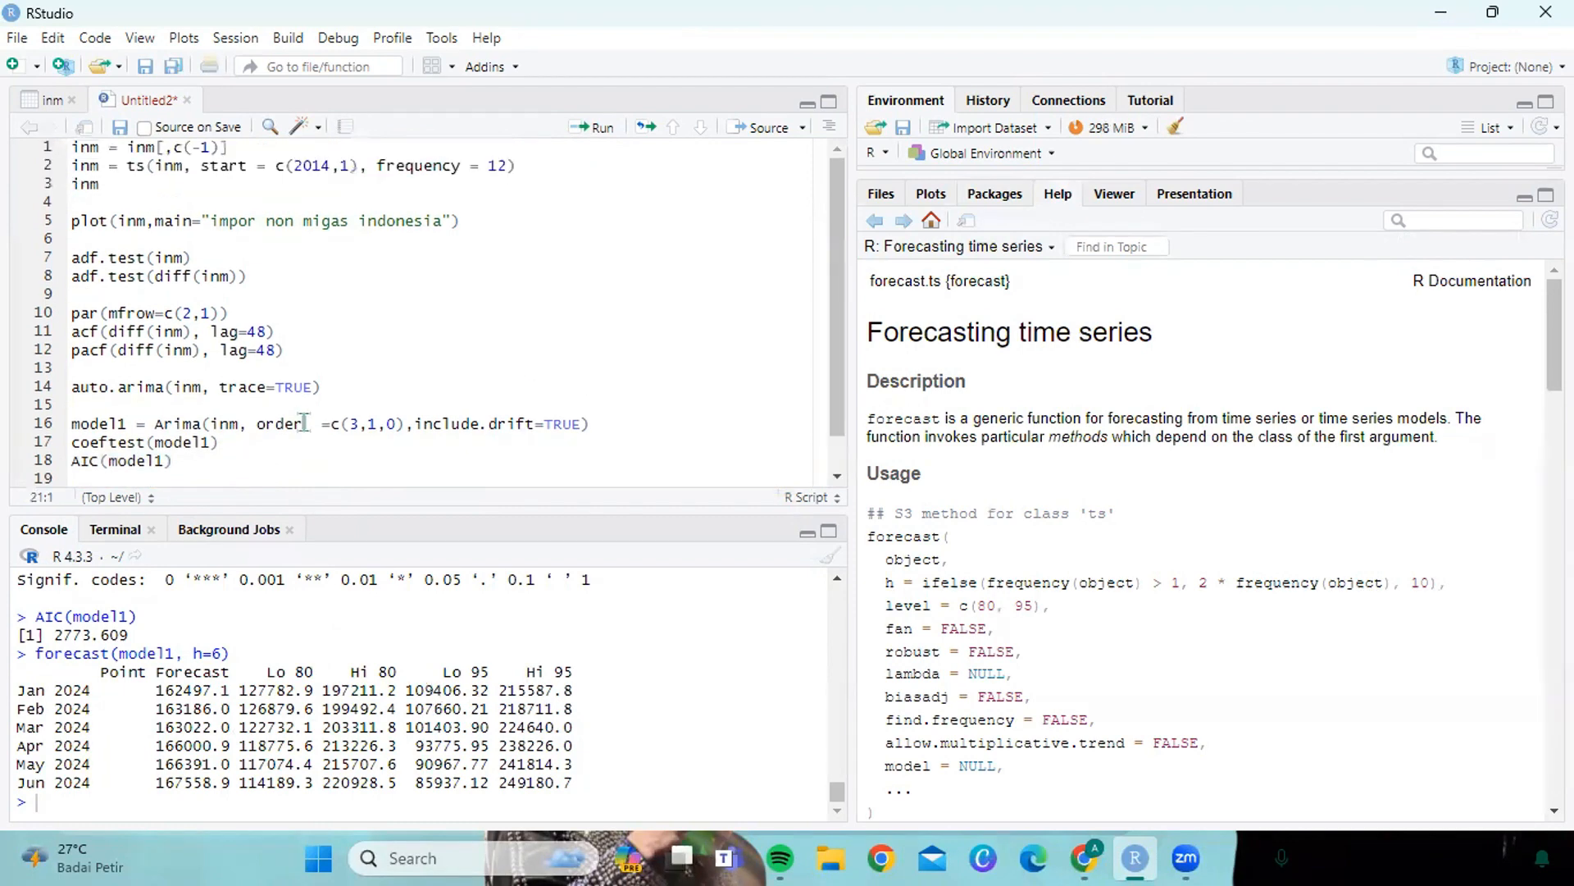
scroll(305, 421, "up", 1)
left_click_drag(71, 313, 230, 313)
right_click(231, 313)
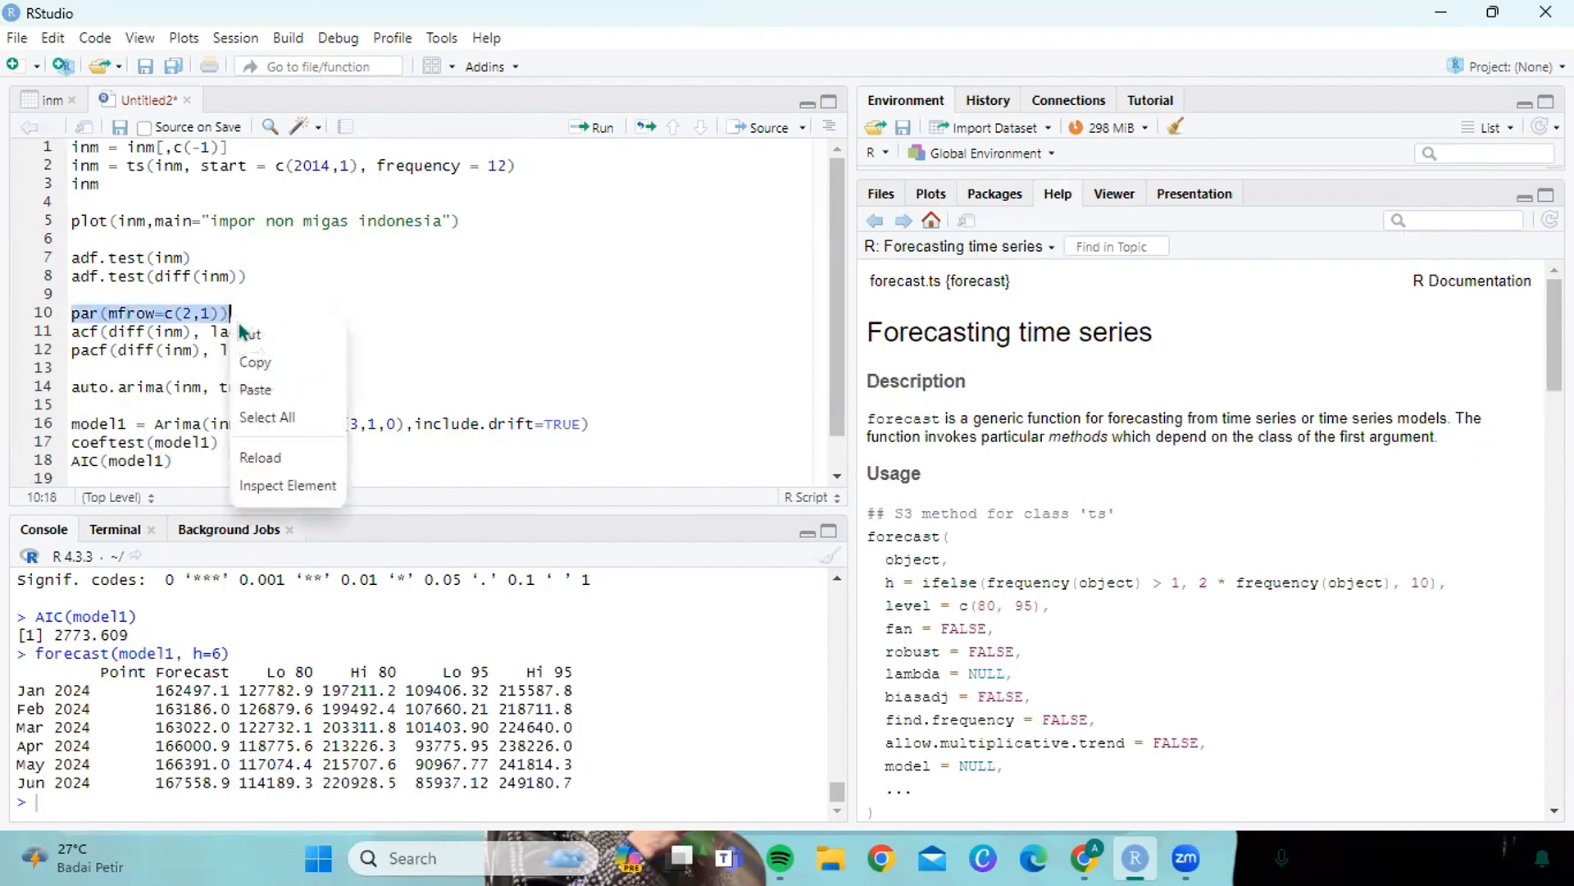
left_click(260, 358)
scroll(266, 356, "down", 1)
left_click(194, 476)
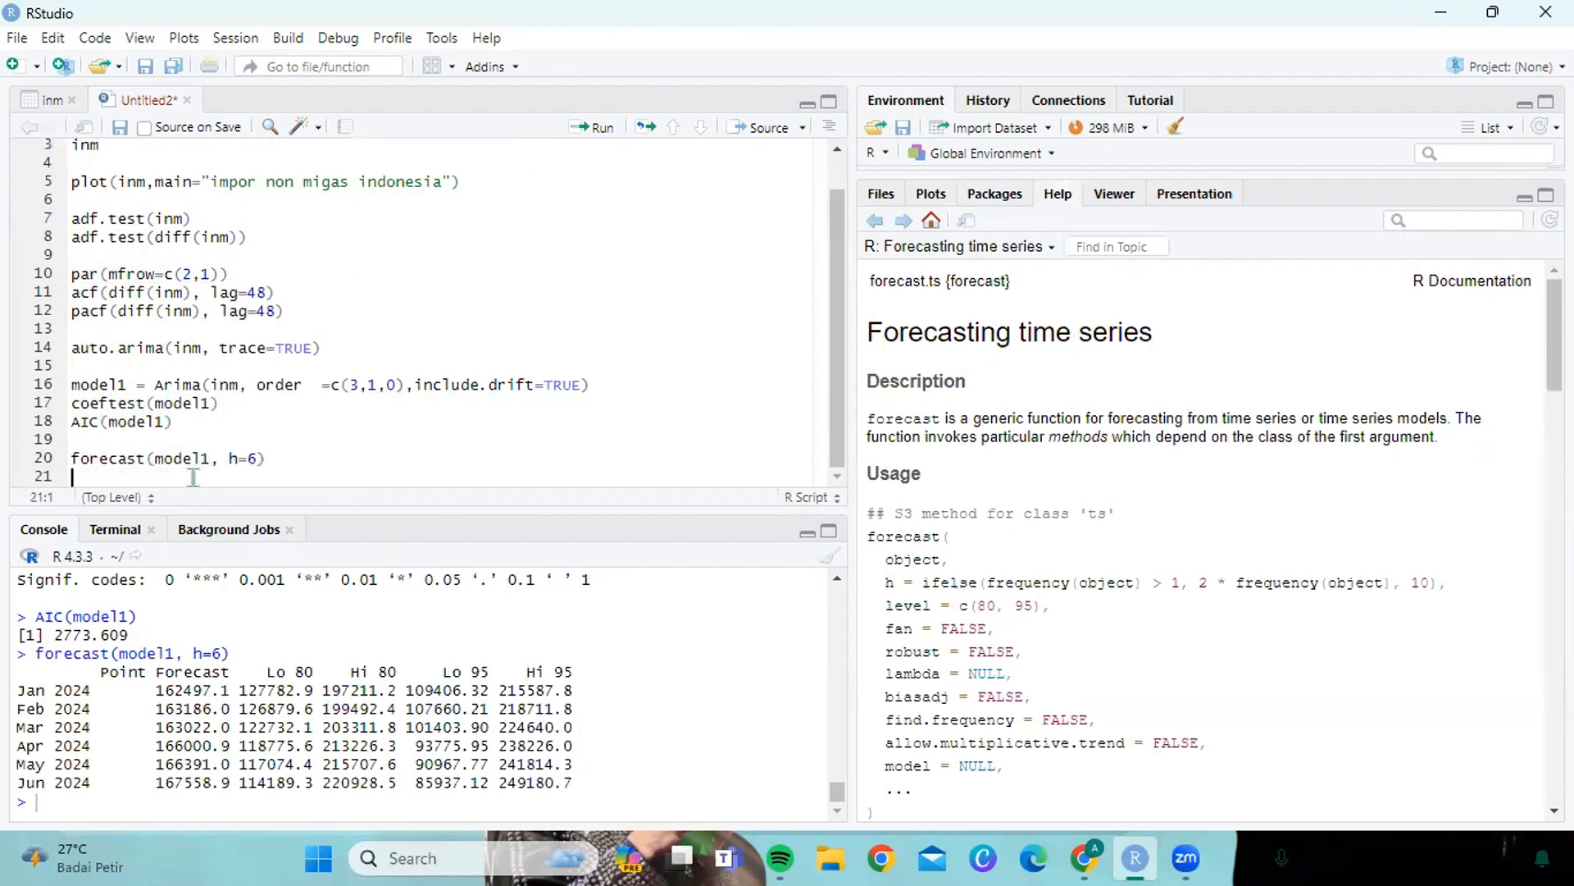
right_click(194, 484)
left_click(219, 556)
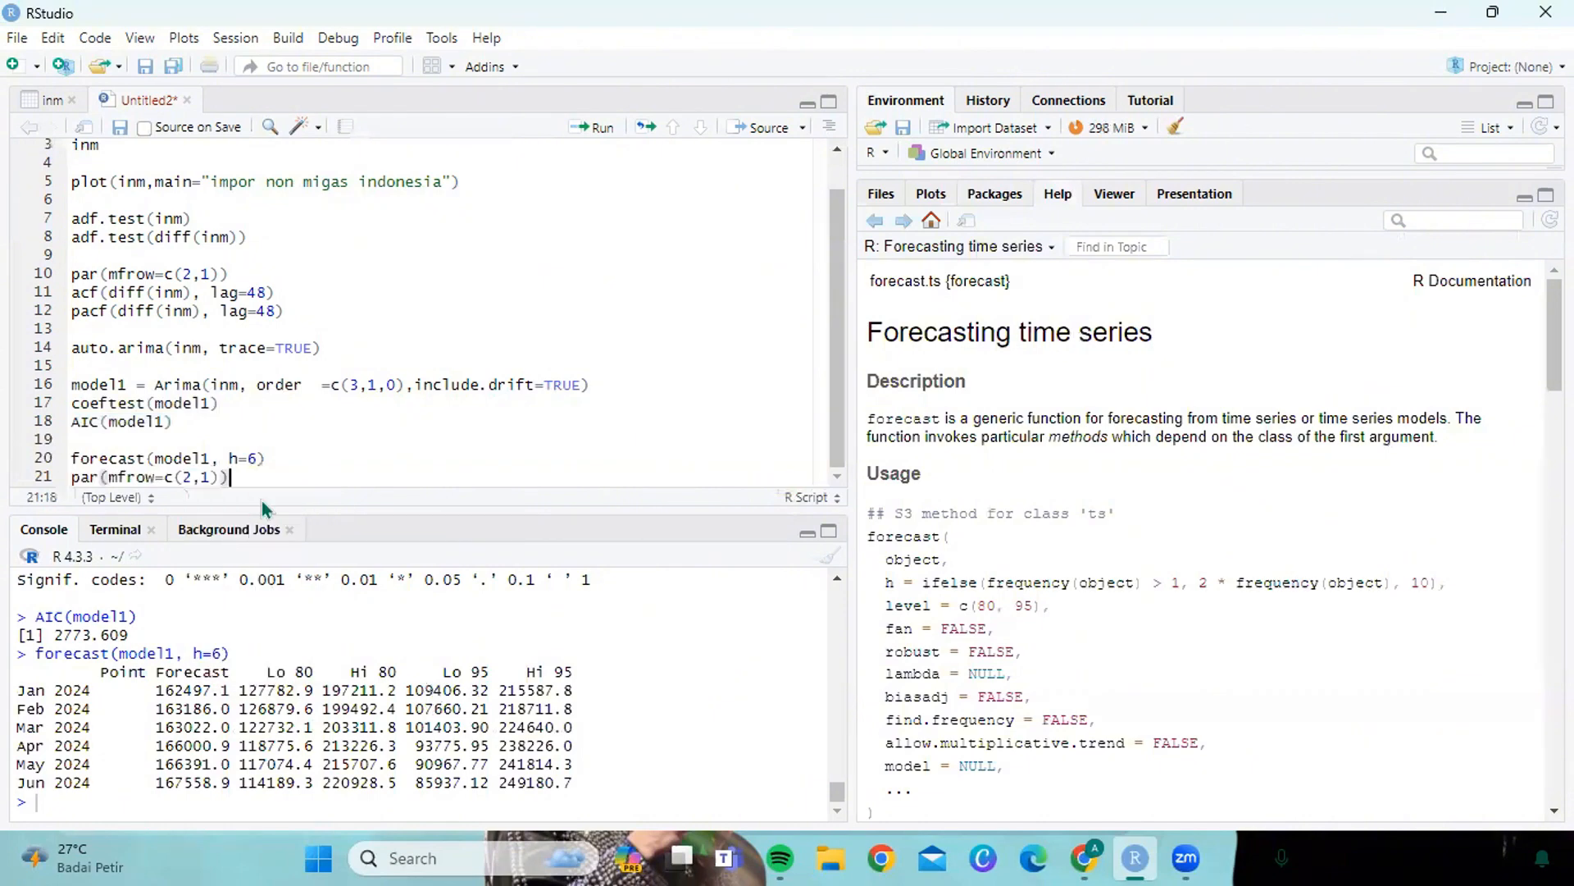
- Add a plot() call on line 22 and insert a copy of forecast(model1, h=6) as its argument
key("Return")
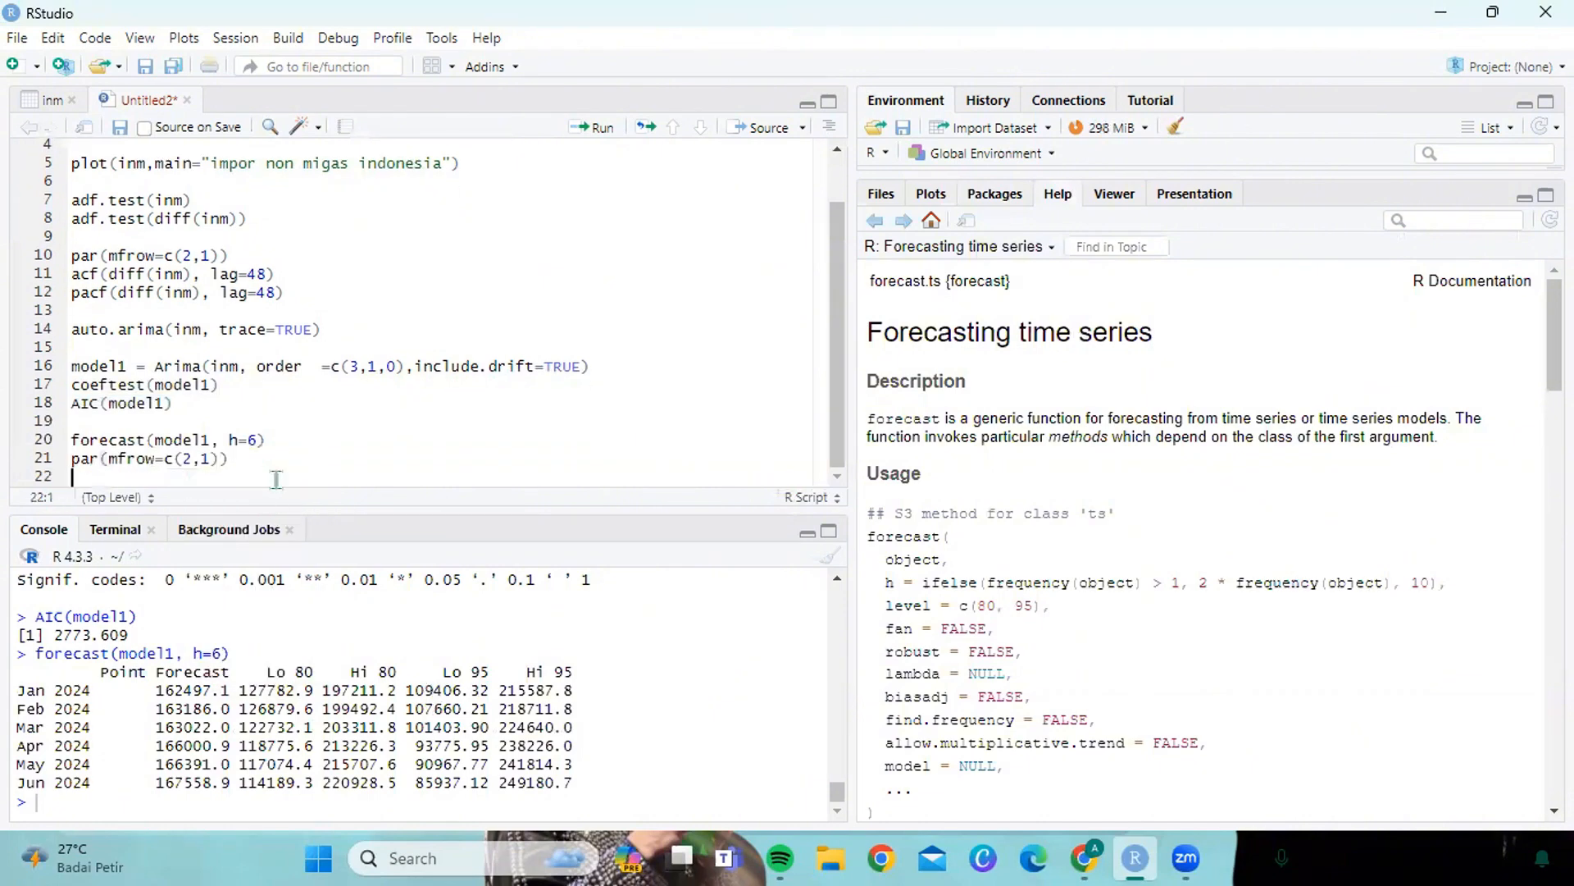
type("plot")
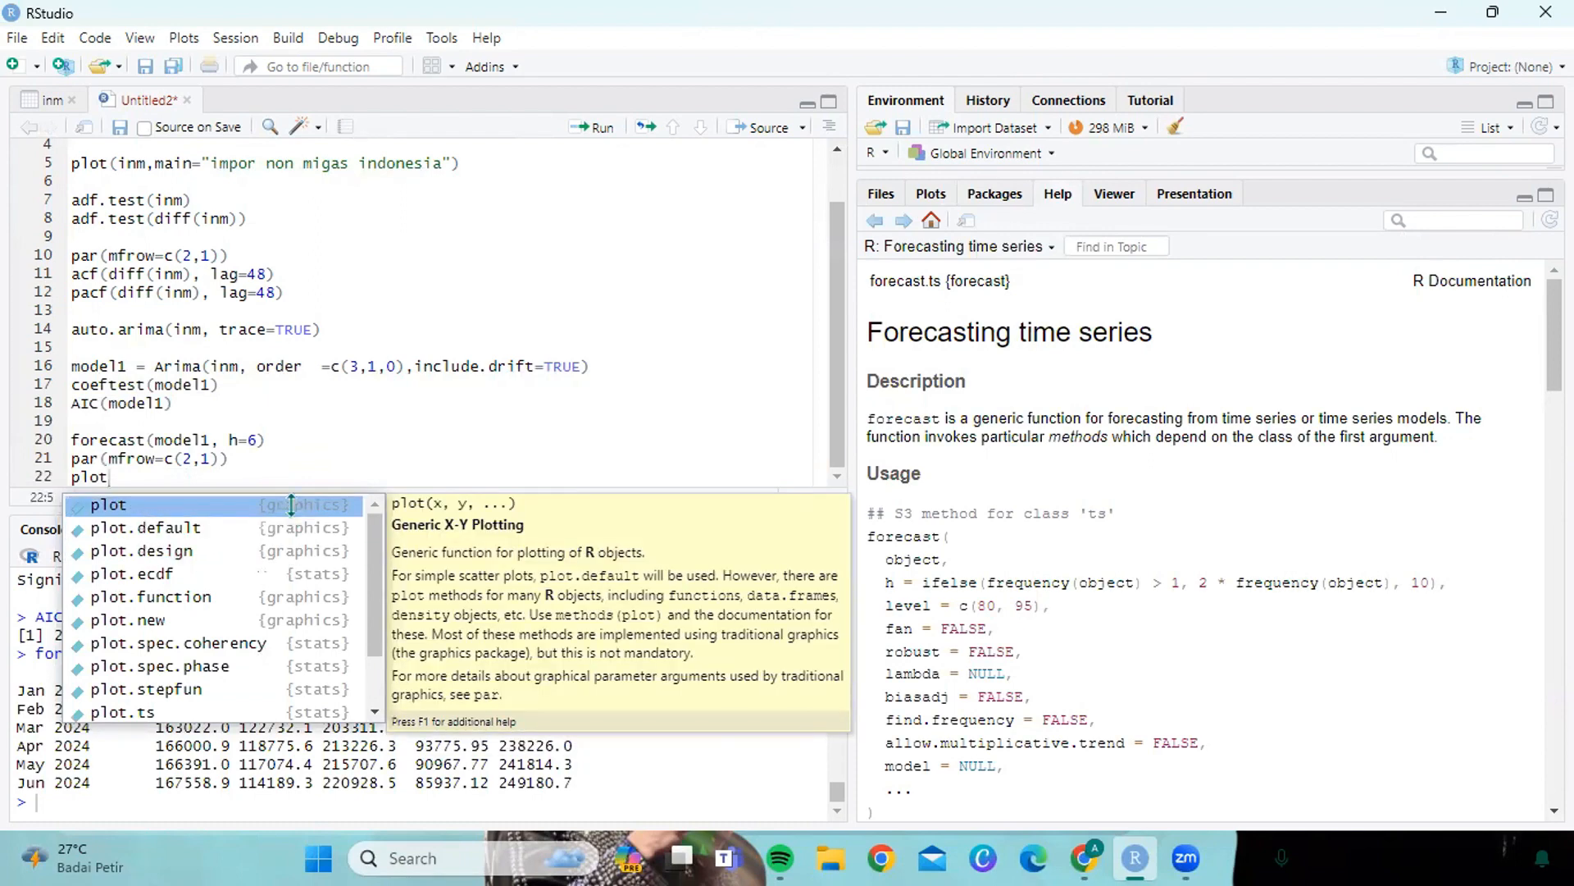
left_click(292, 508)
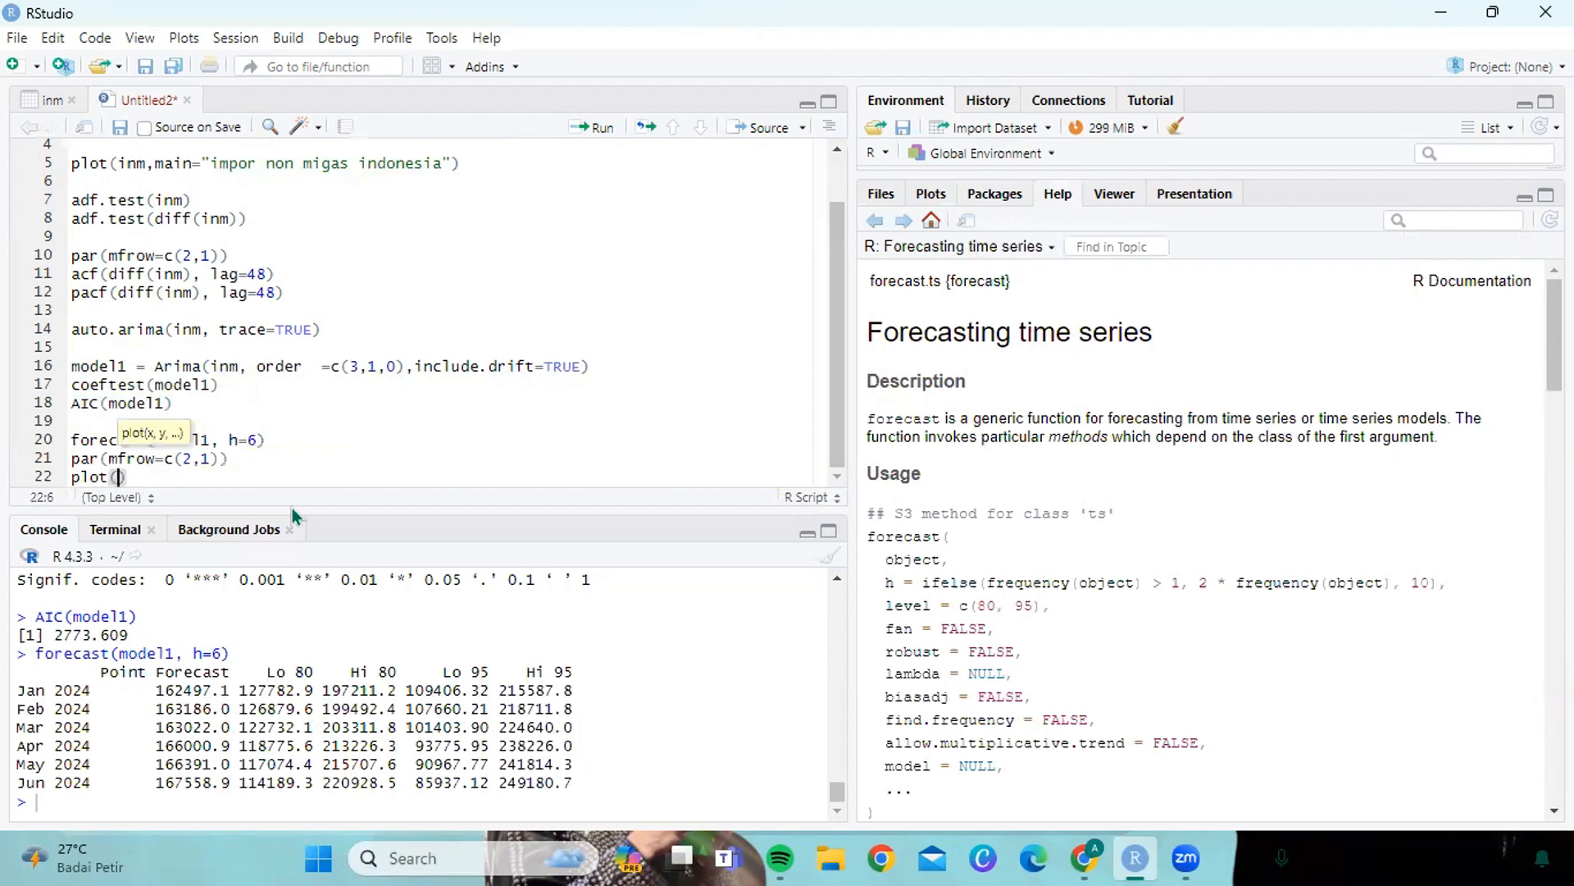
left_click(91, 459)
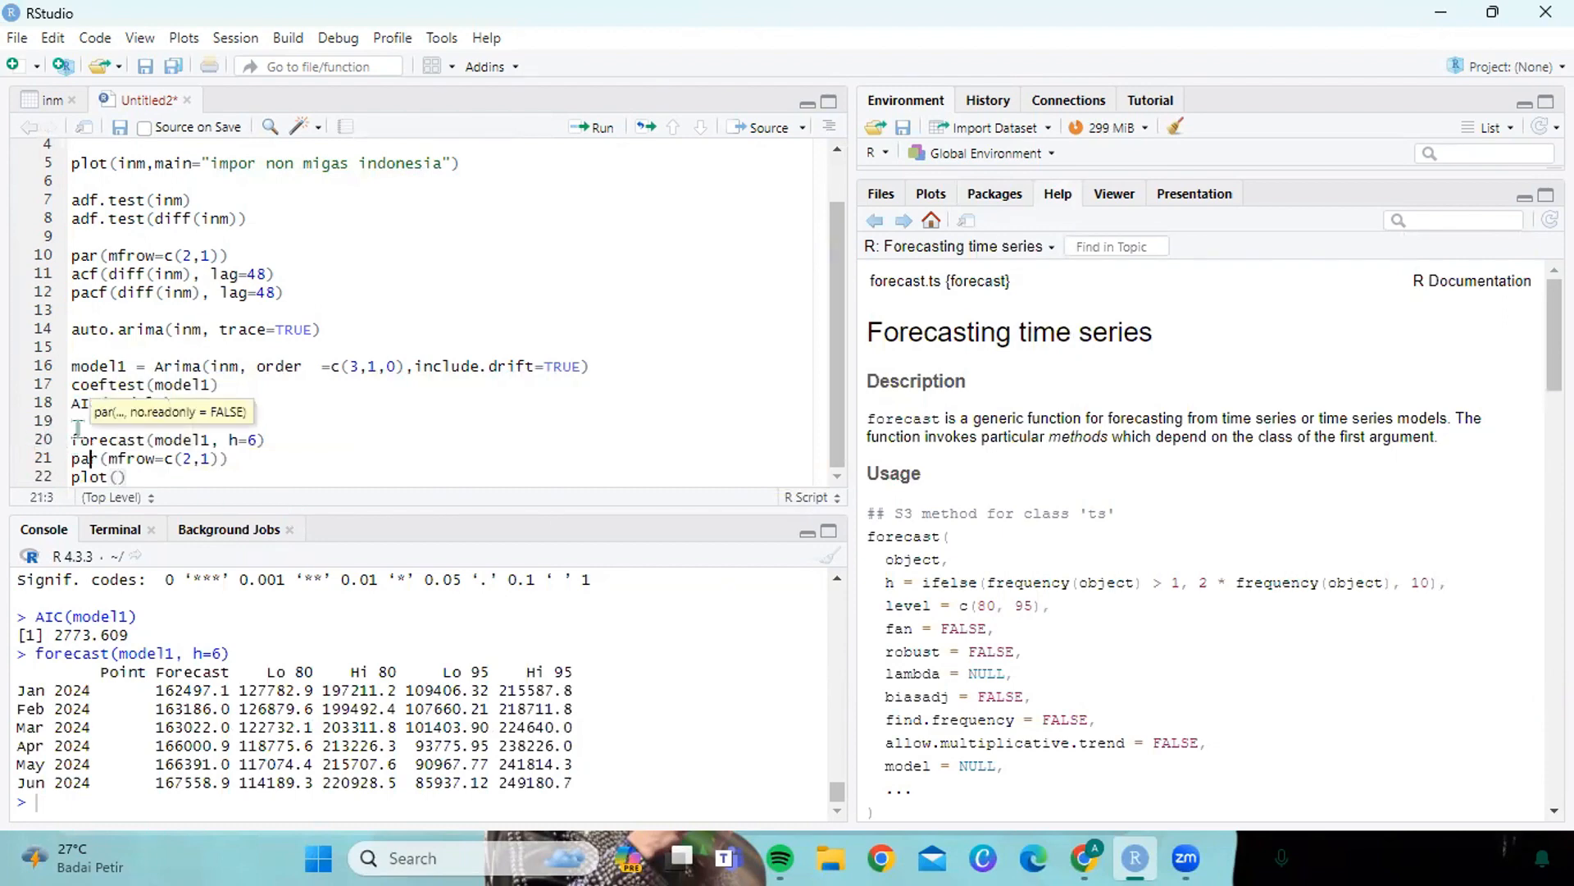
left_click_drag(71, 440, 262, 442)
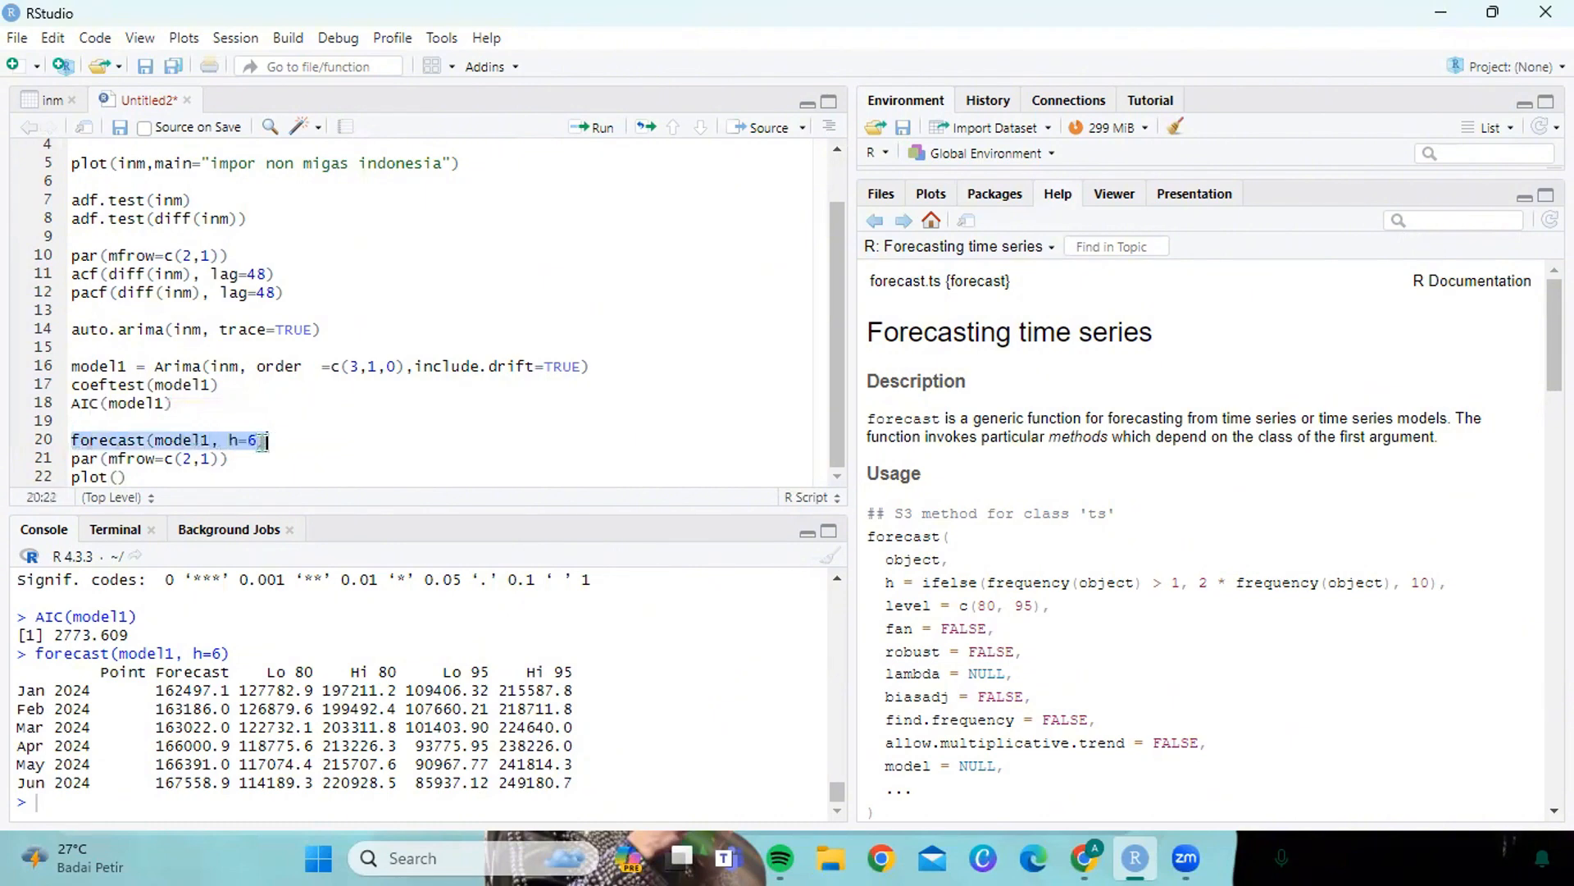
right_click(264, 443)
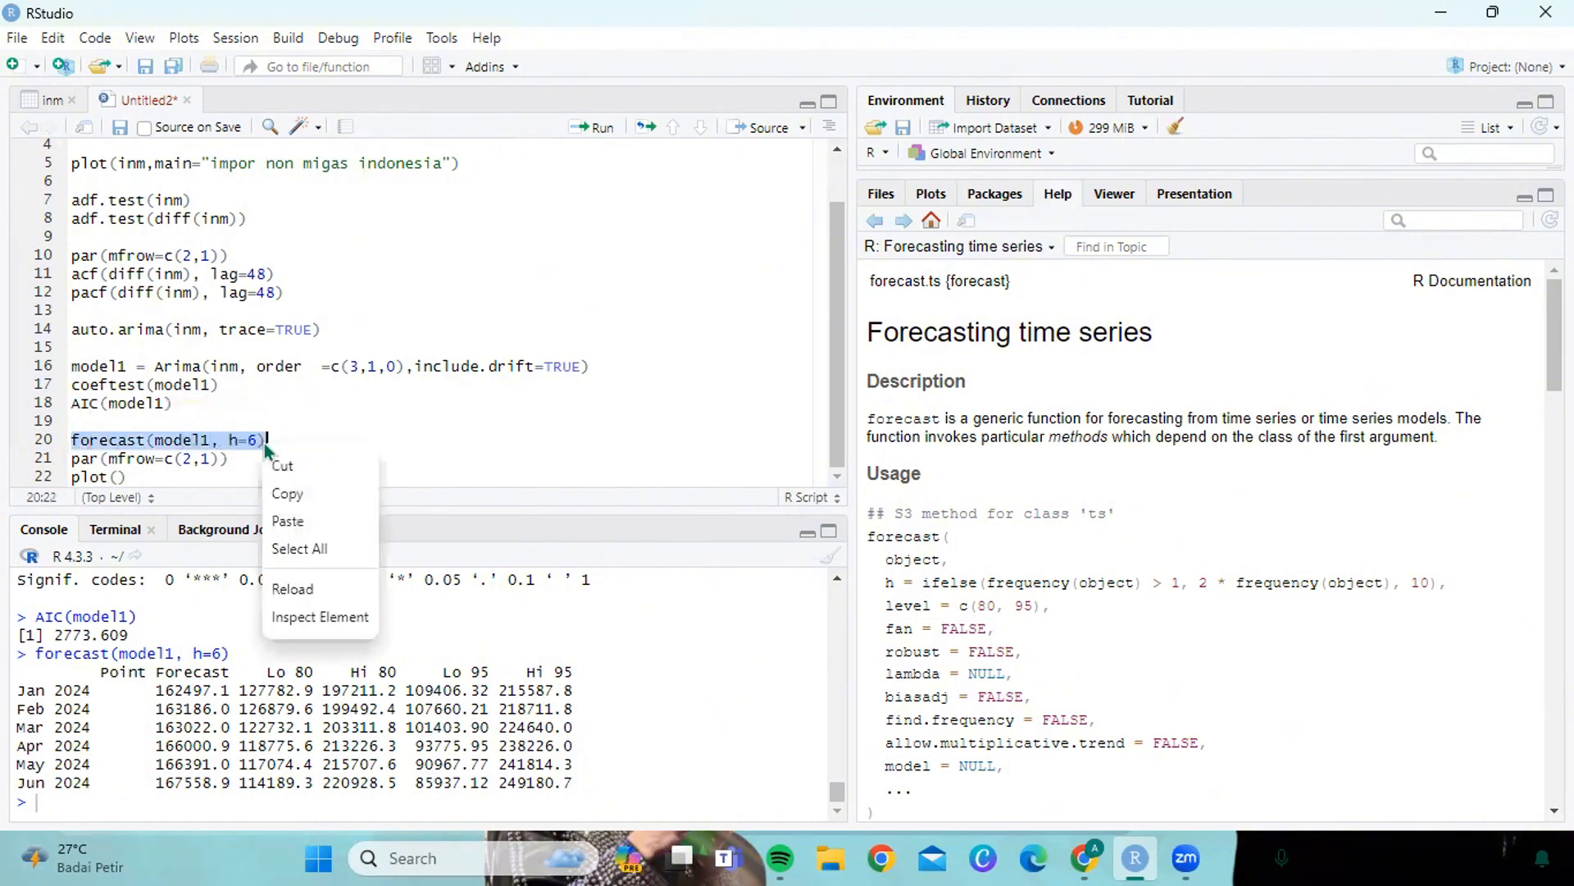
left_click(291, 492)
left_click(119, 477)
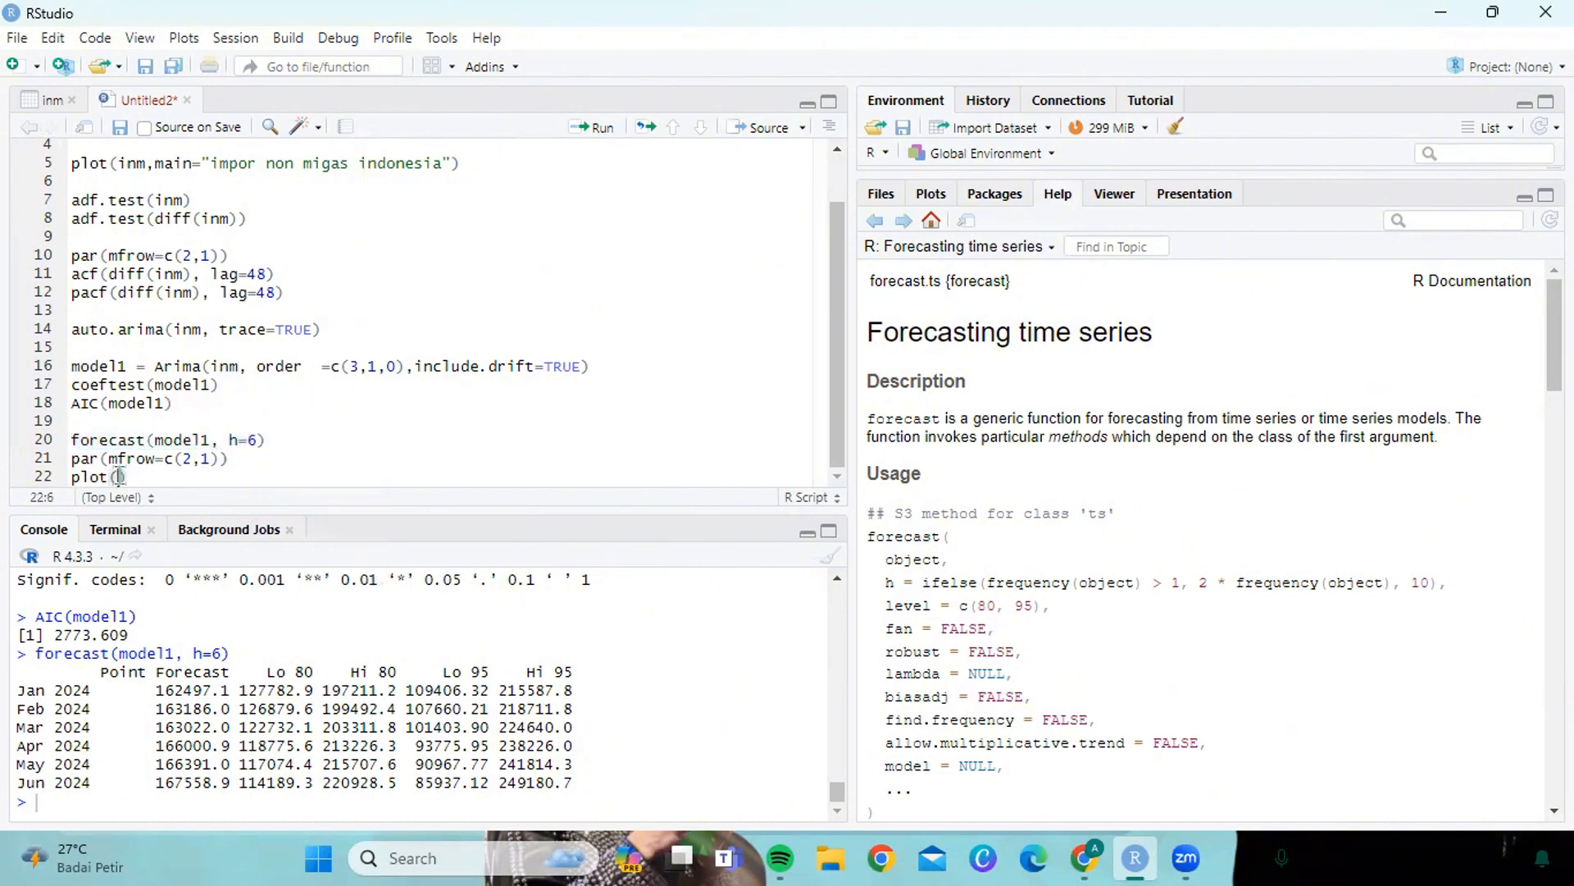
right_click(119, 476)
left_click(153, 557)
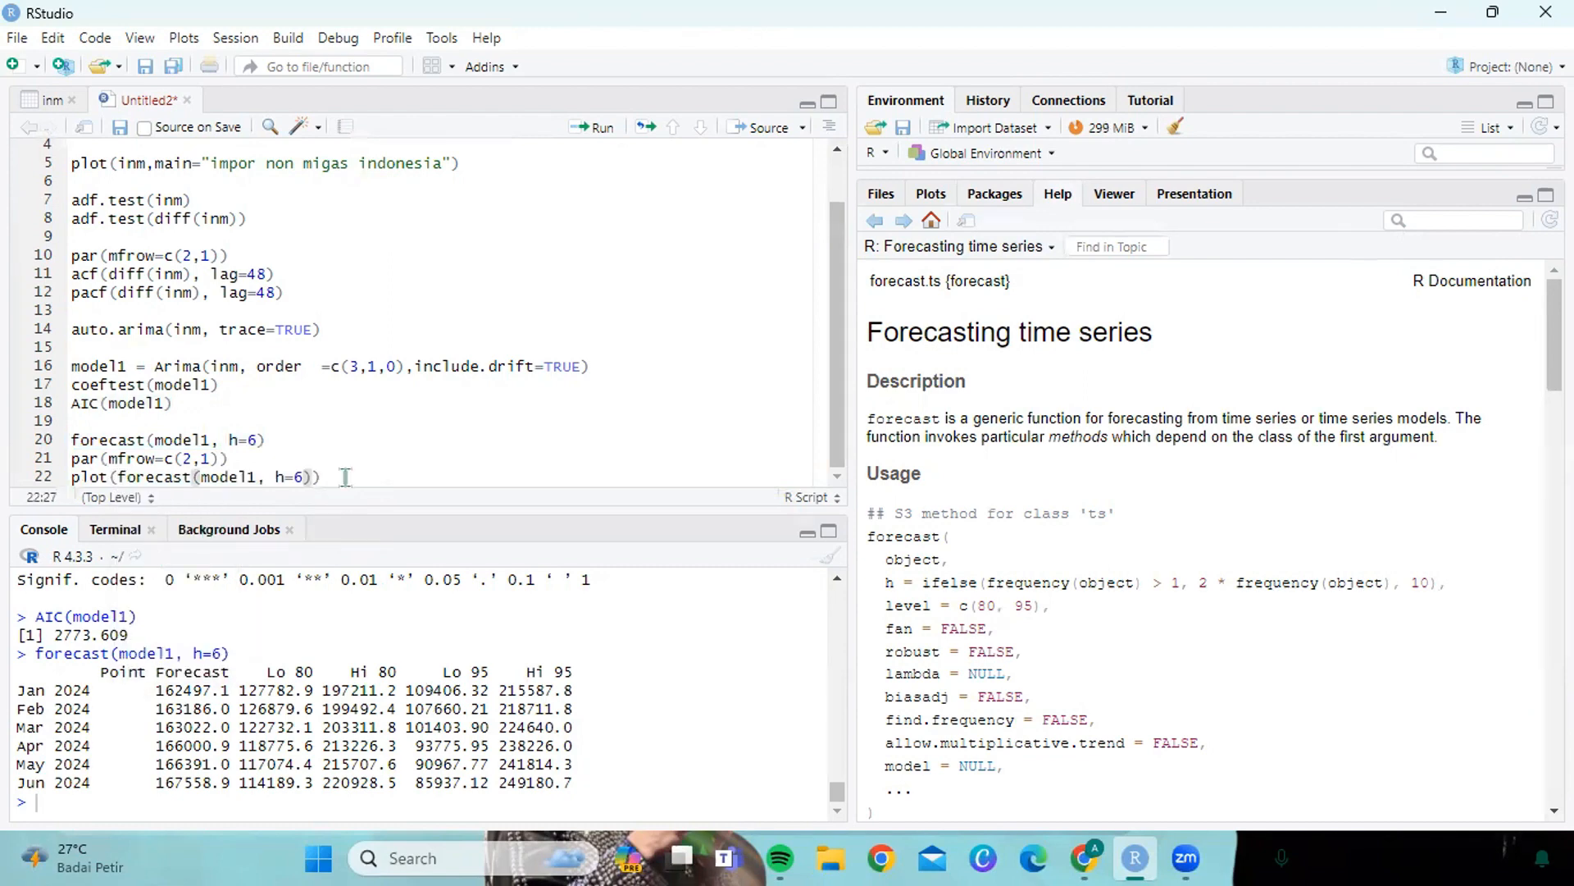
- Run the plot(forecast(model1, h=6)) line to draw the six-month forecast
double_click(316, 477)
left_click(374, 465)
double_click(377, 479)
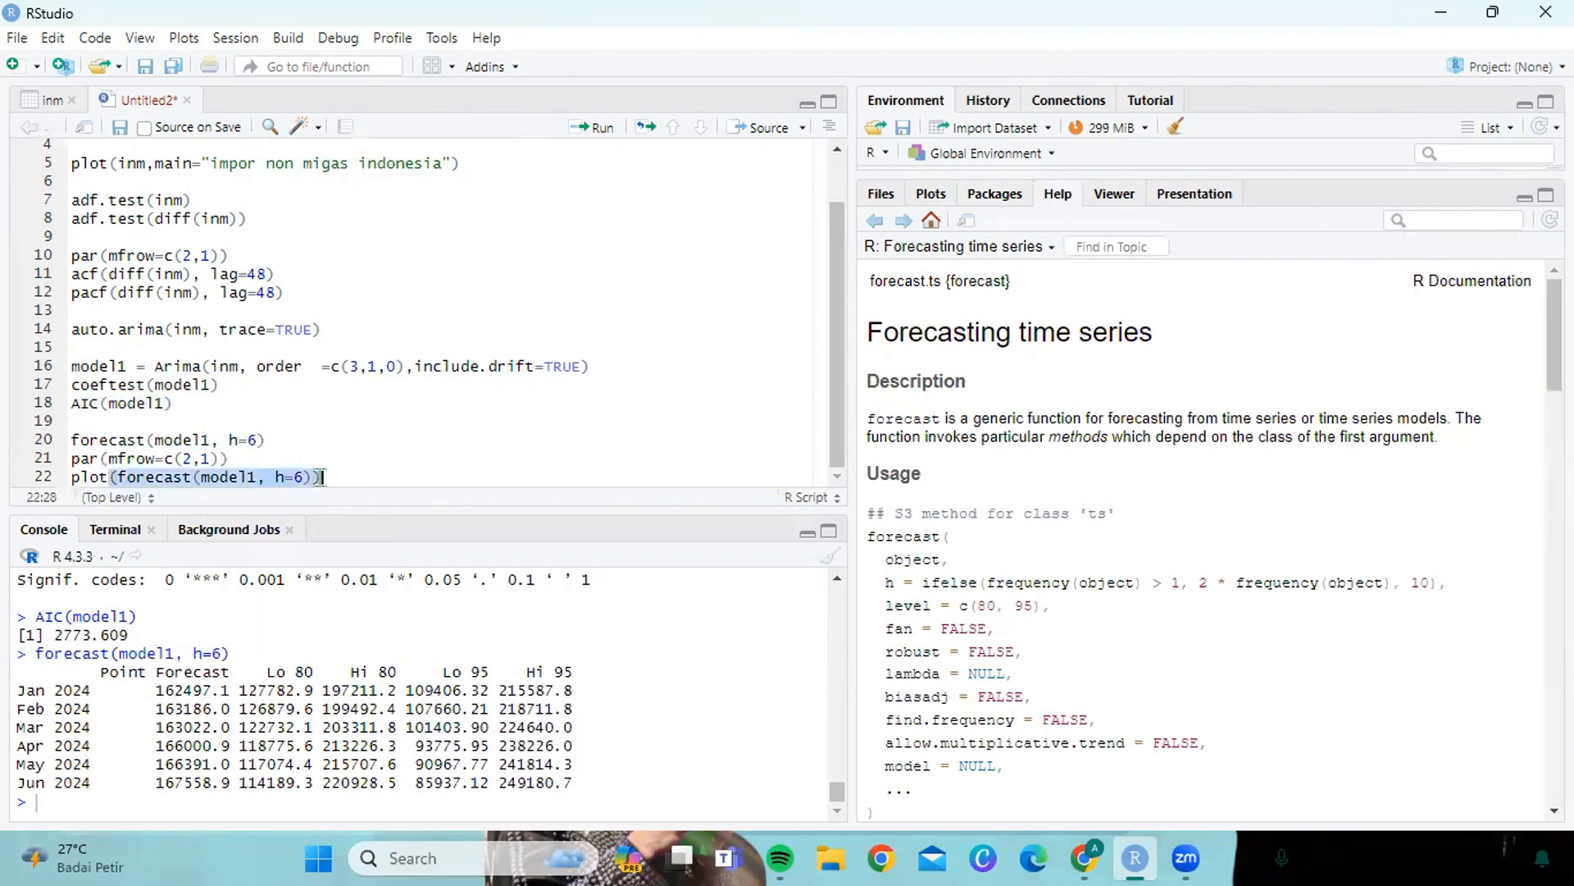
left_click(91, 476)
left_click_drag(72, 476, 324, 477)
left_click(605, 129)
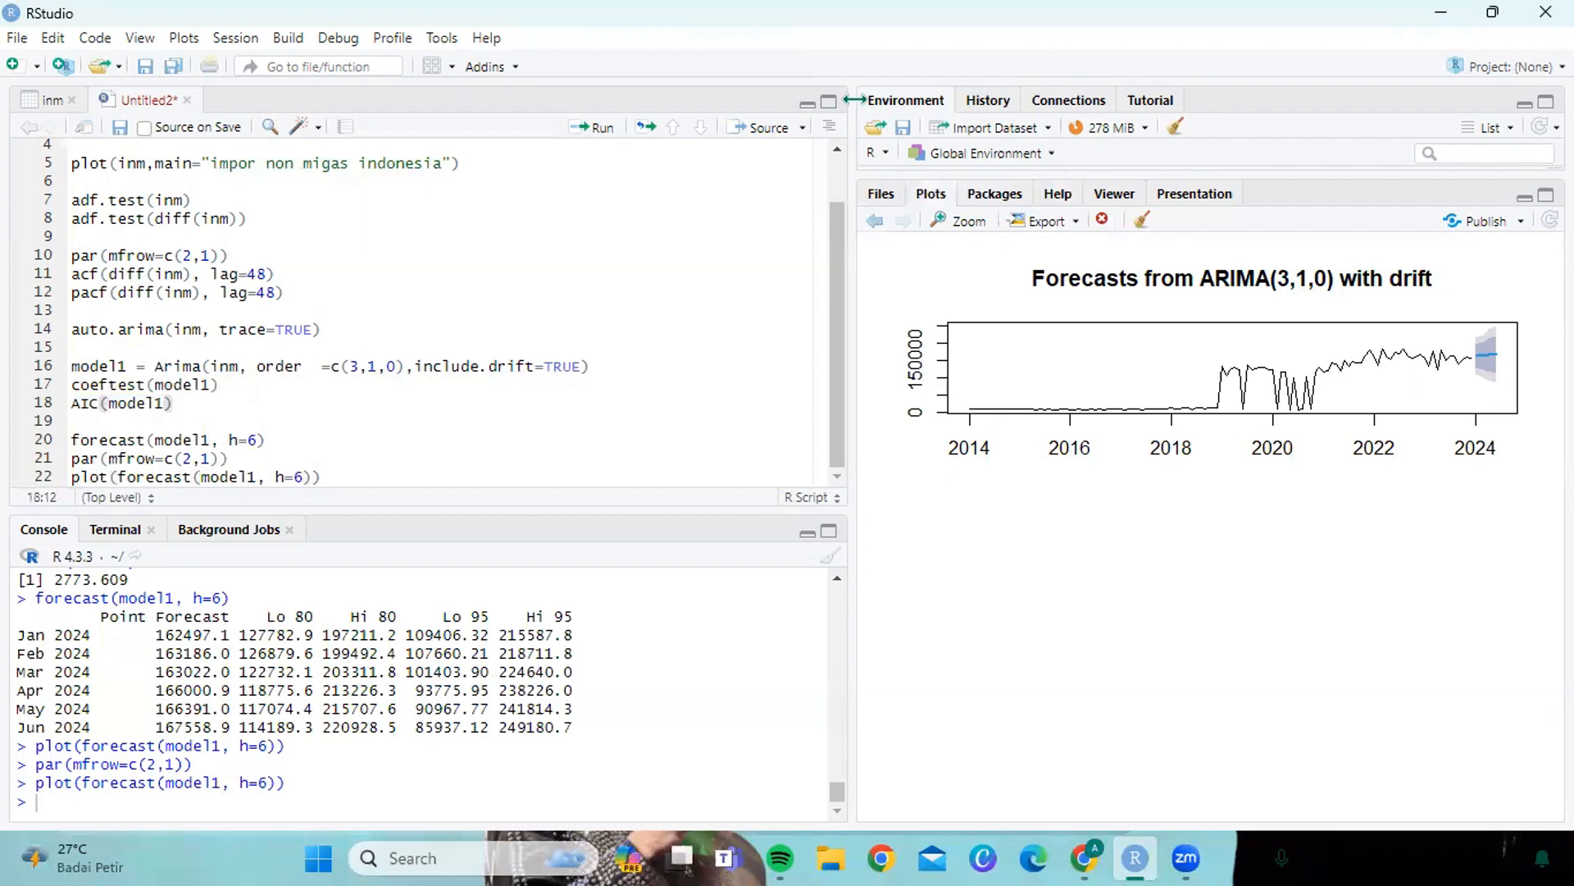
- Quit RStudio without saving the workspace image, and launch Stata, accepting the update check
left_click(1546, 12)
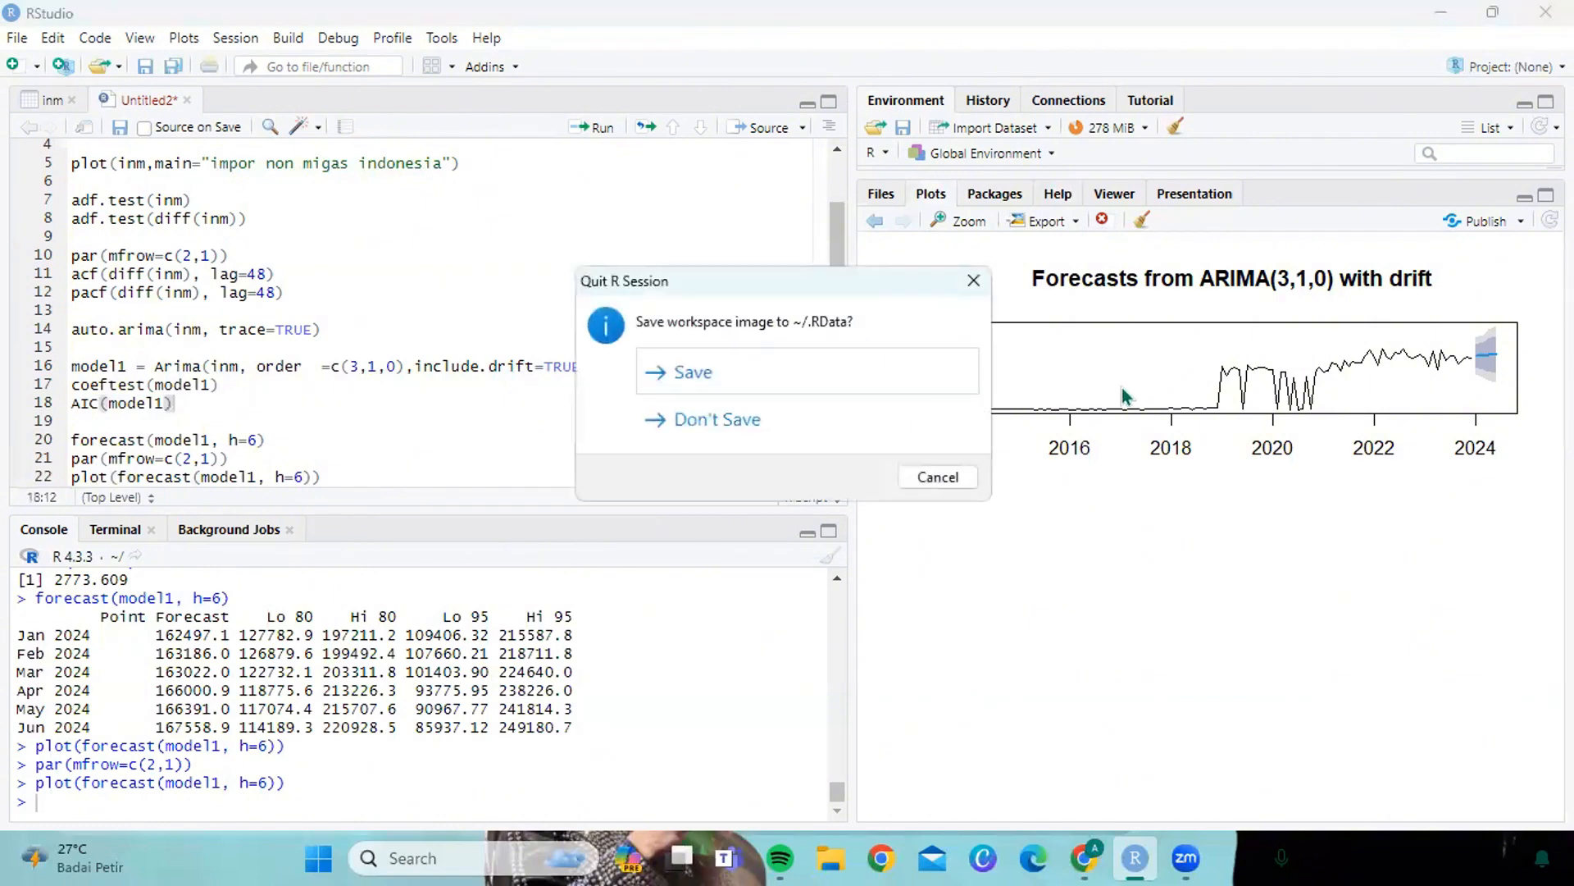
left_click(875, 438)
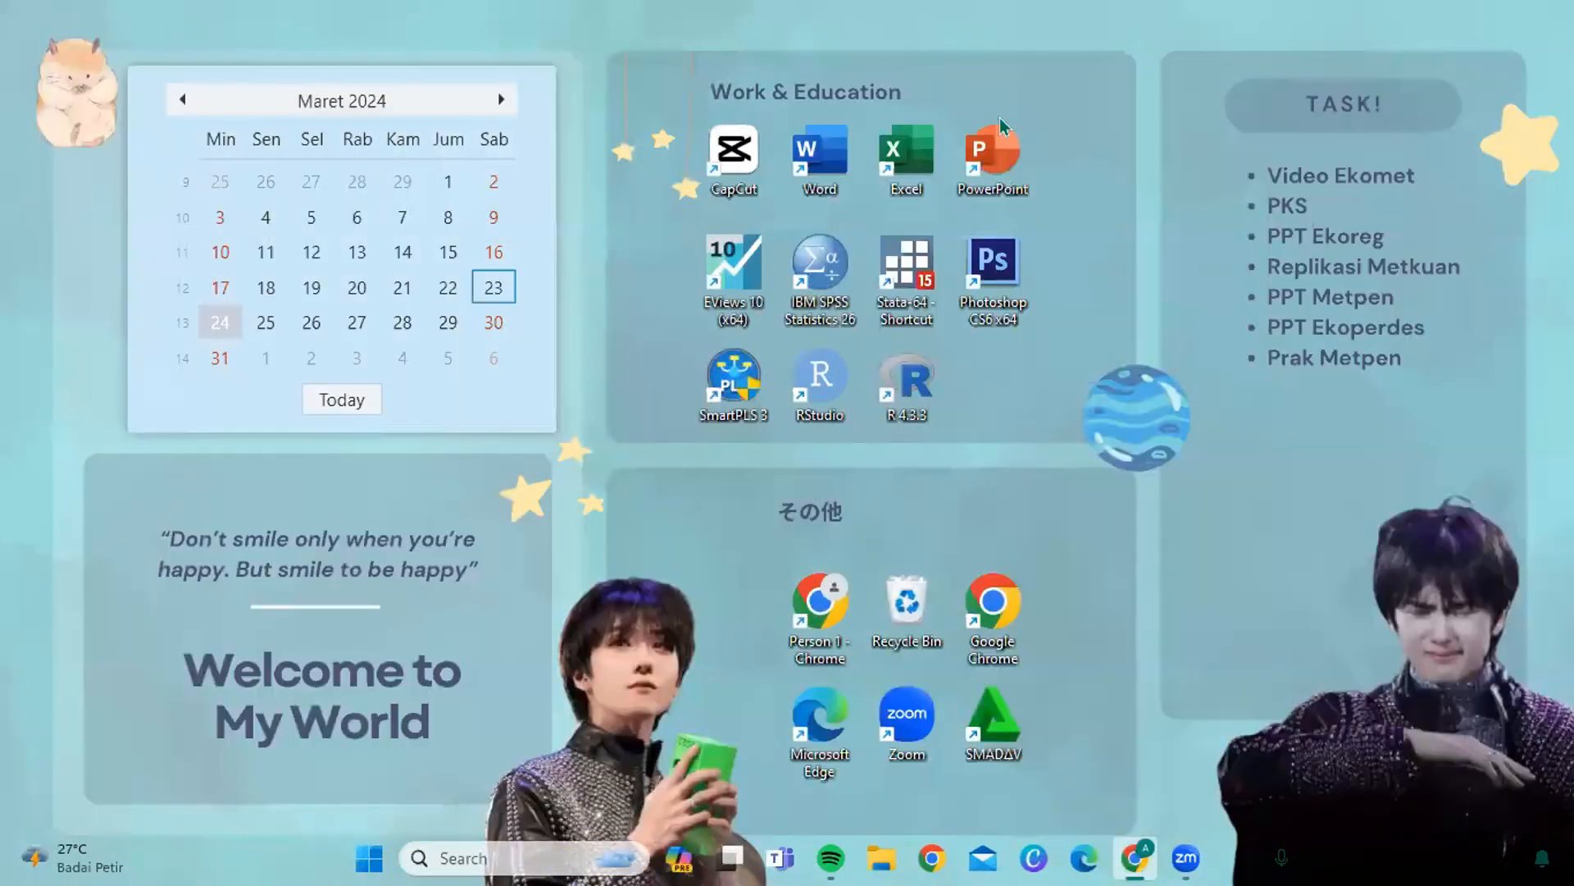
double_click(923, 300)
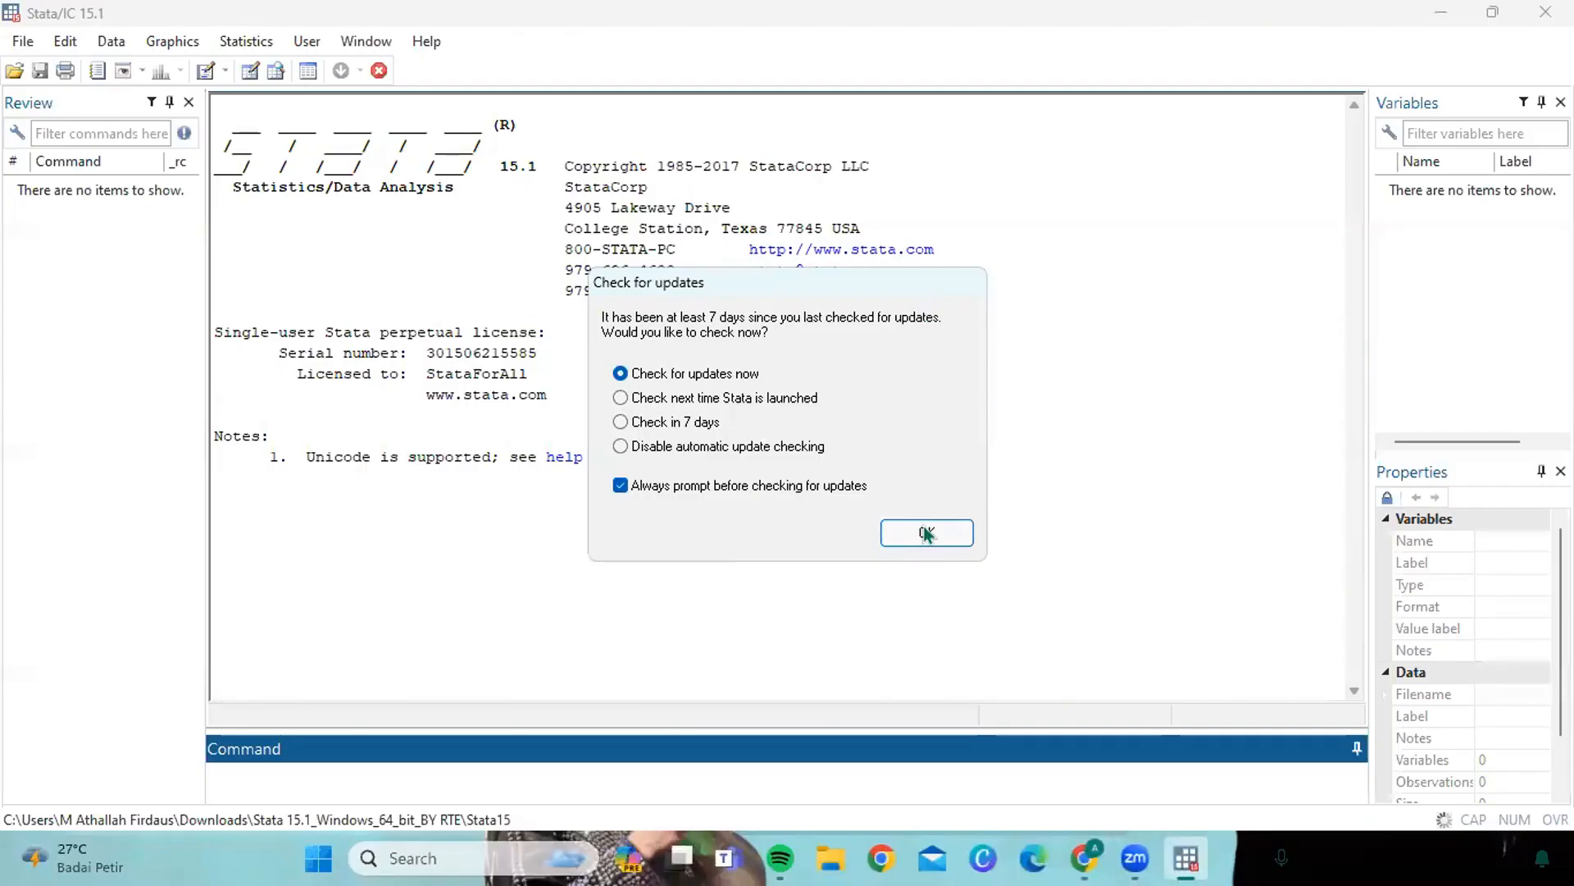
left_click(922, 530)
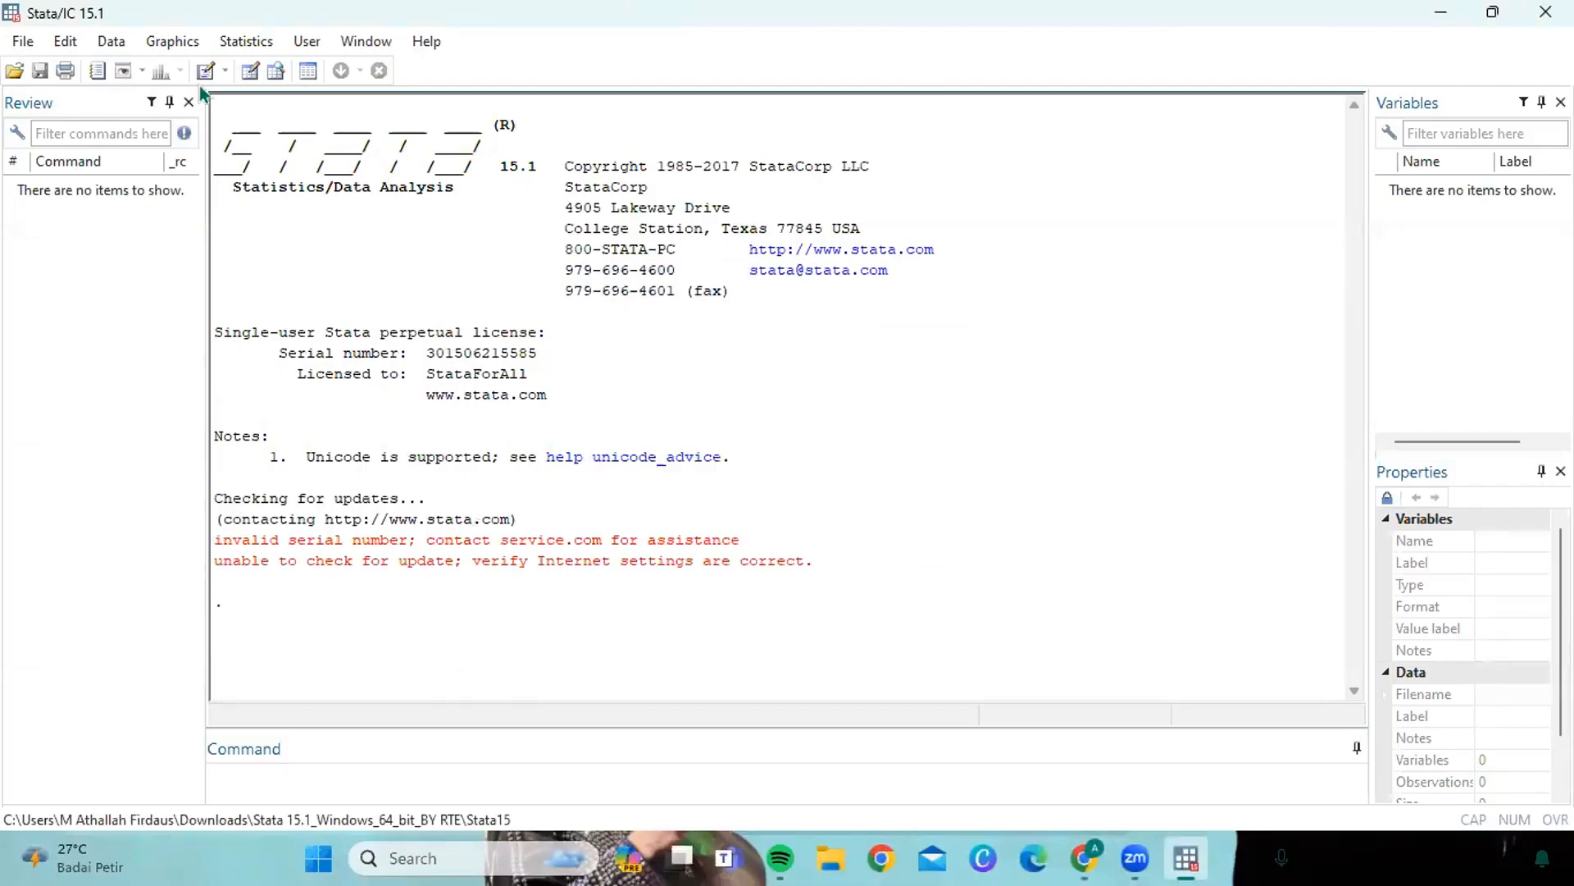
- Paste the copied import data into the Data Editor's first cell, treating the first row as variable names
left_click(250, 72)
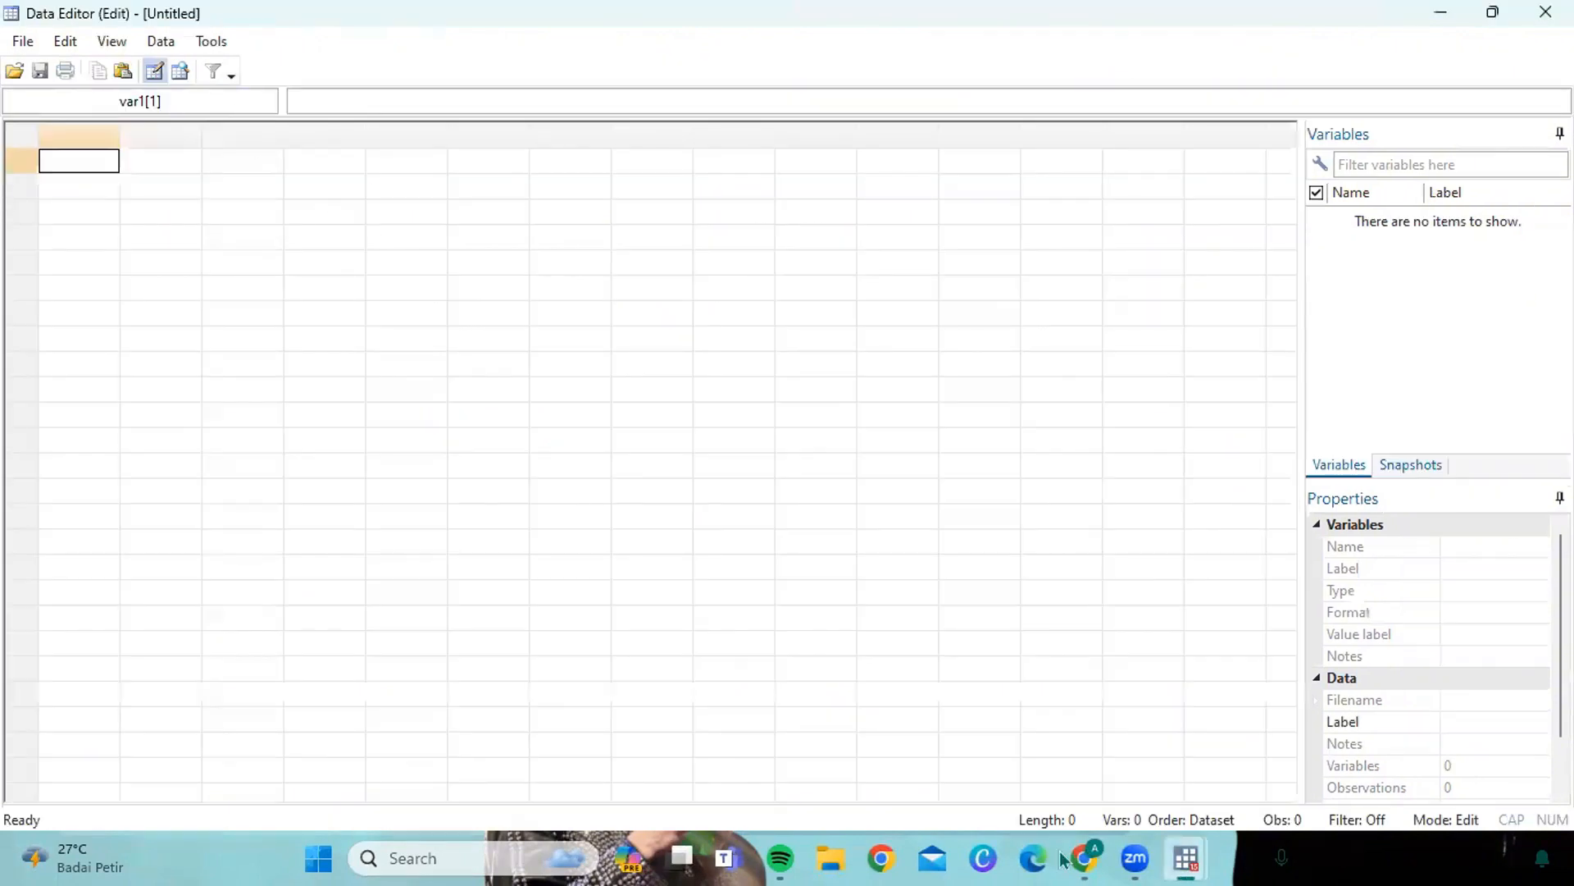
right_click(72, 162)
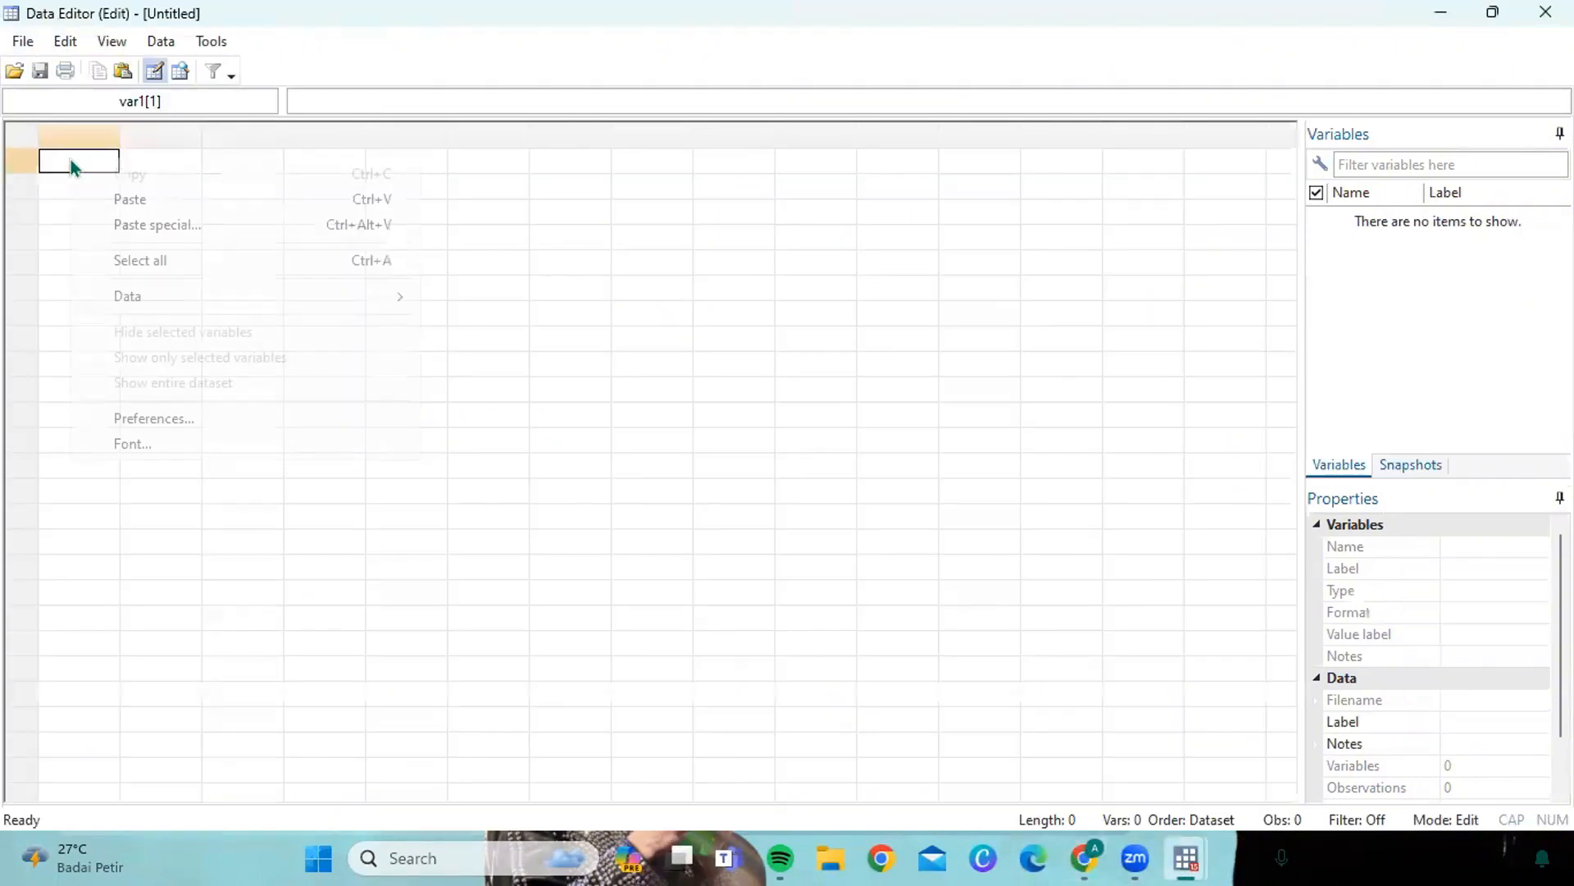
left_click(129, 200)
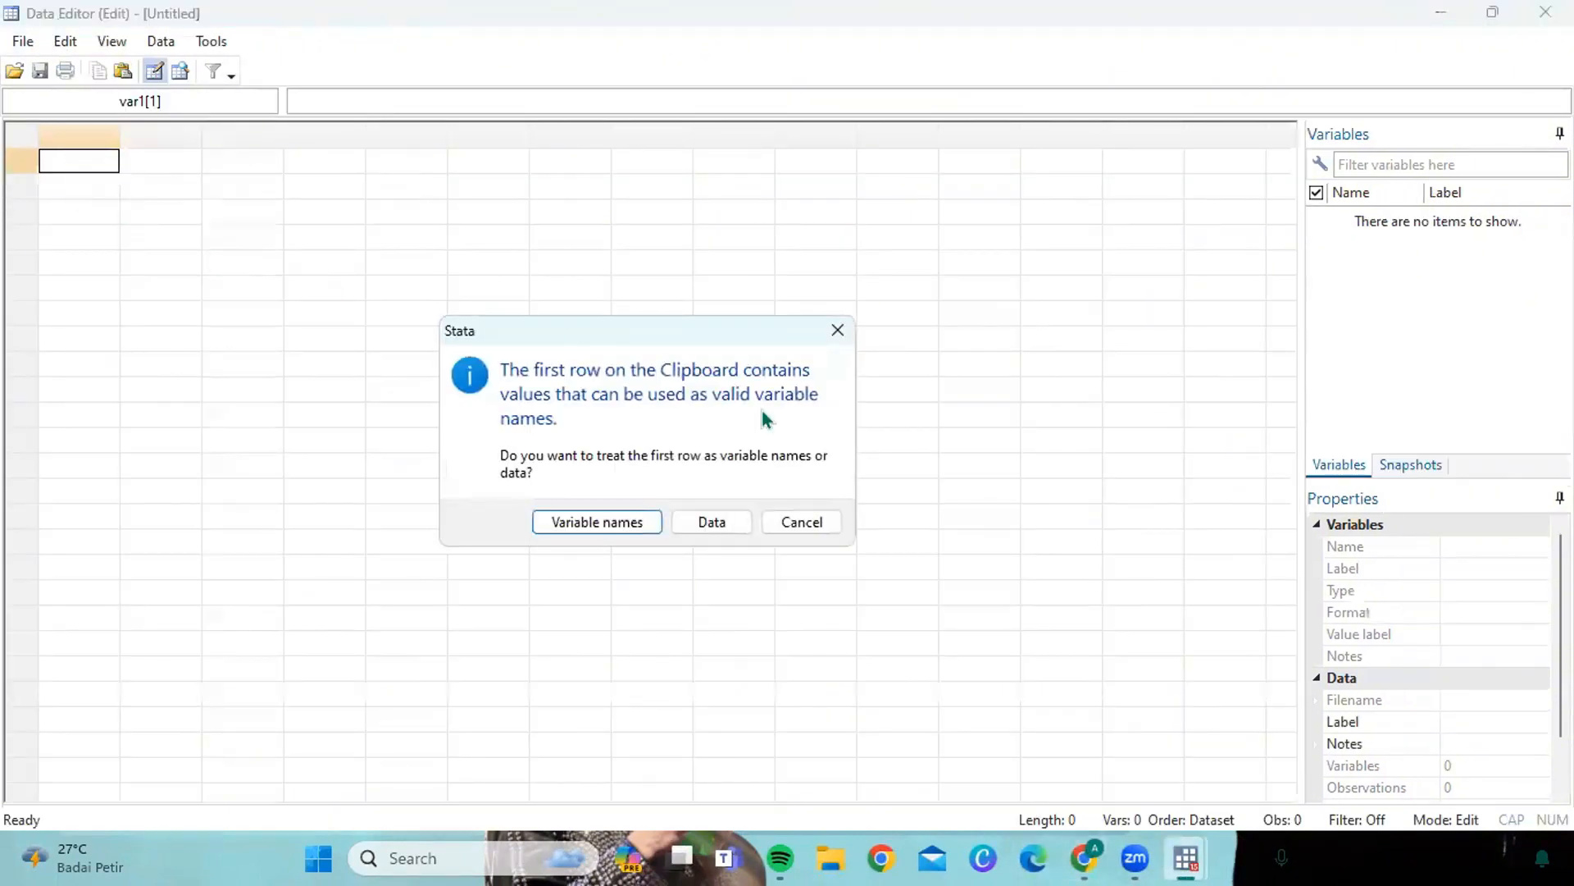
left_click(647, 526)
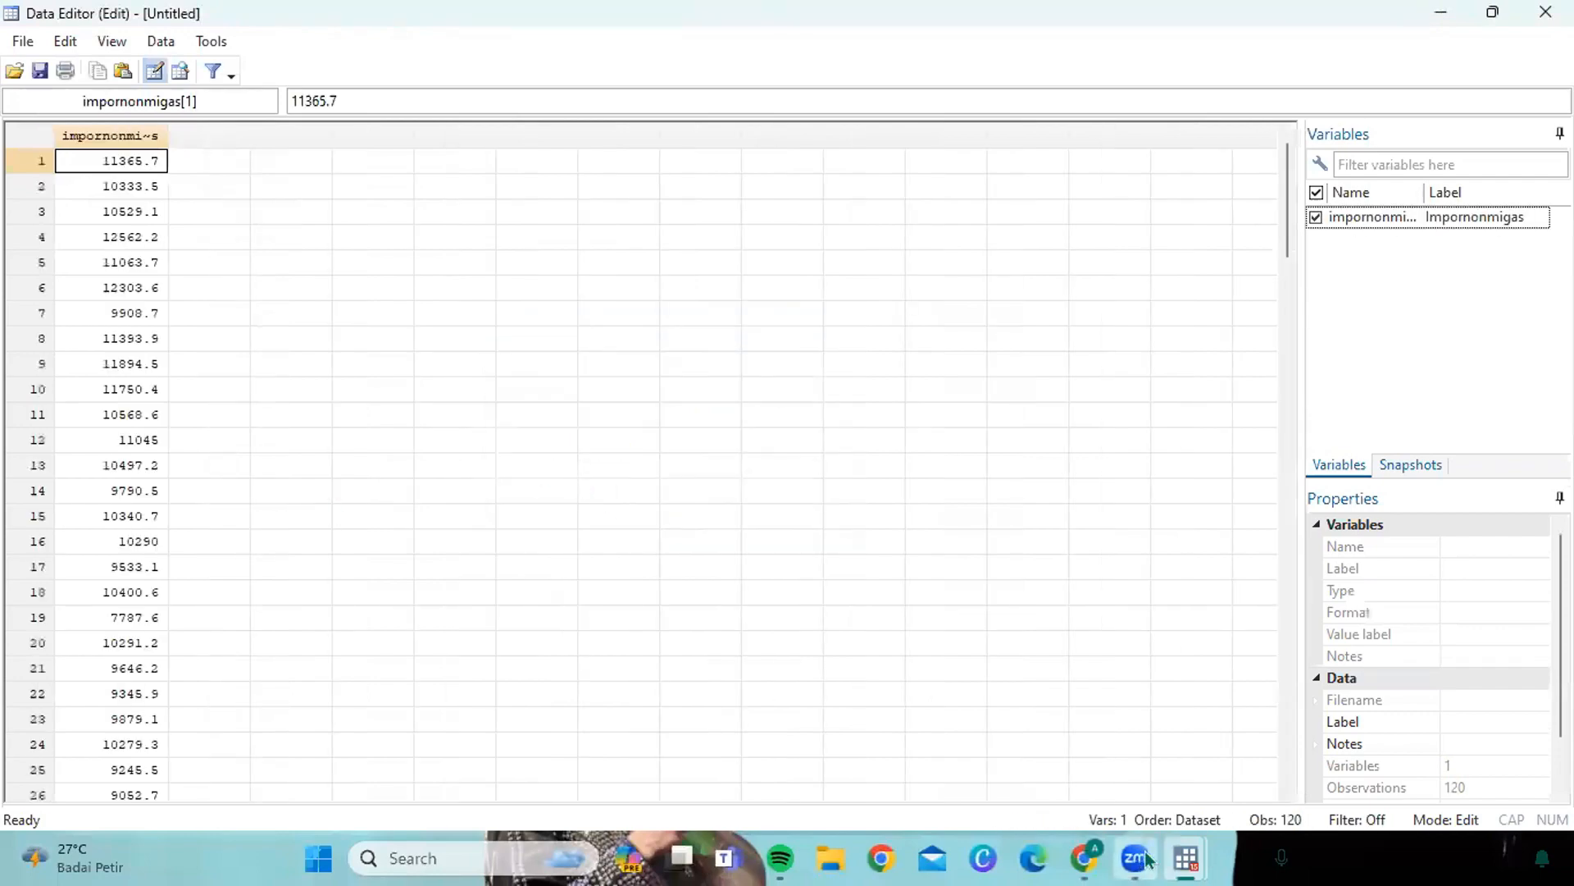
- Generate the time index variable with gen t =_n and view it in the Data Editor
mouse_move(1189, 858)
left_click(1095, 770)
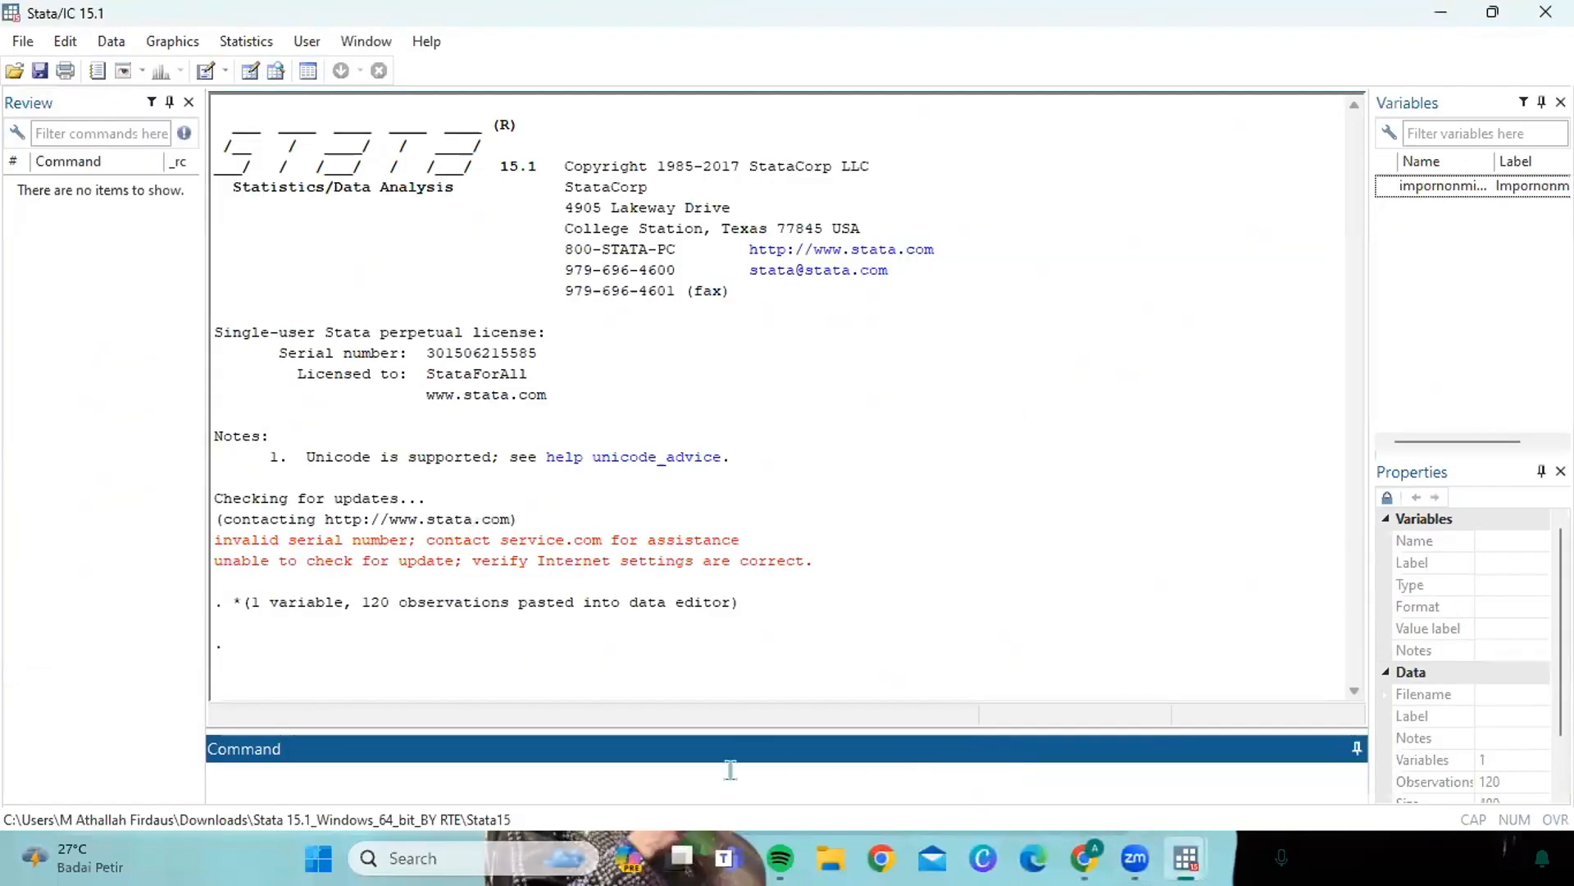
type("gent")
key("BackSpace")
key("BackSpace")
type("t =_n")
key("Return")
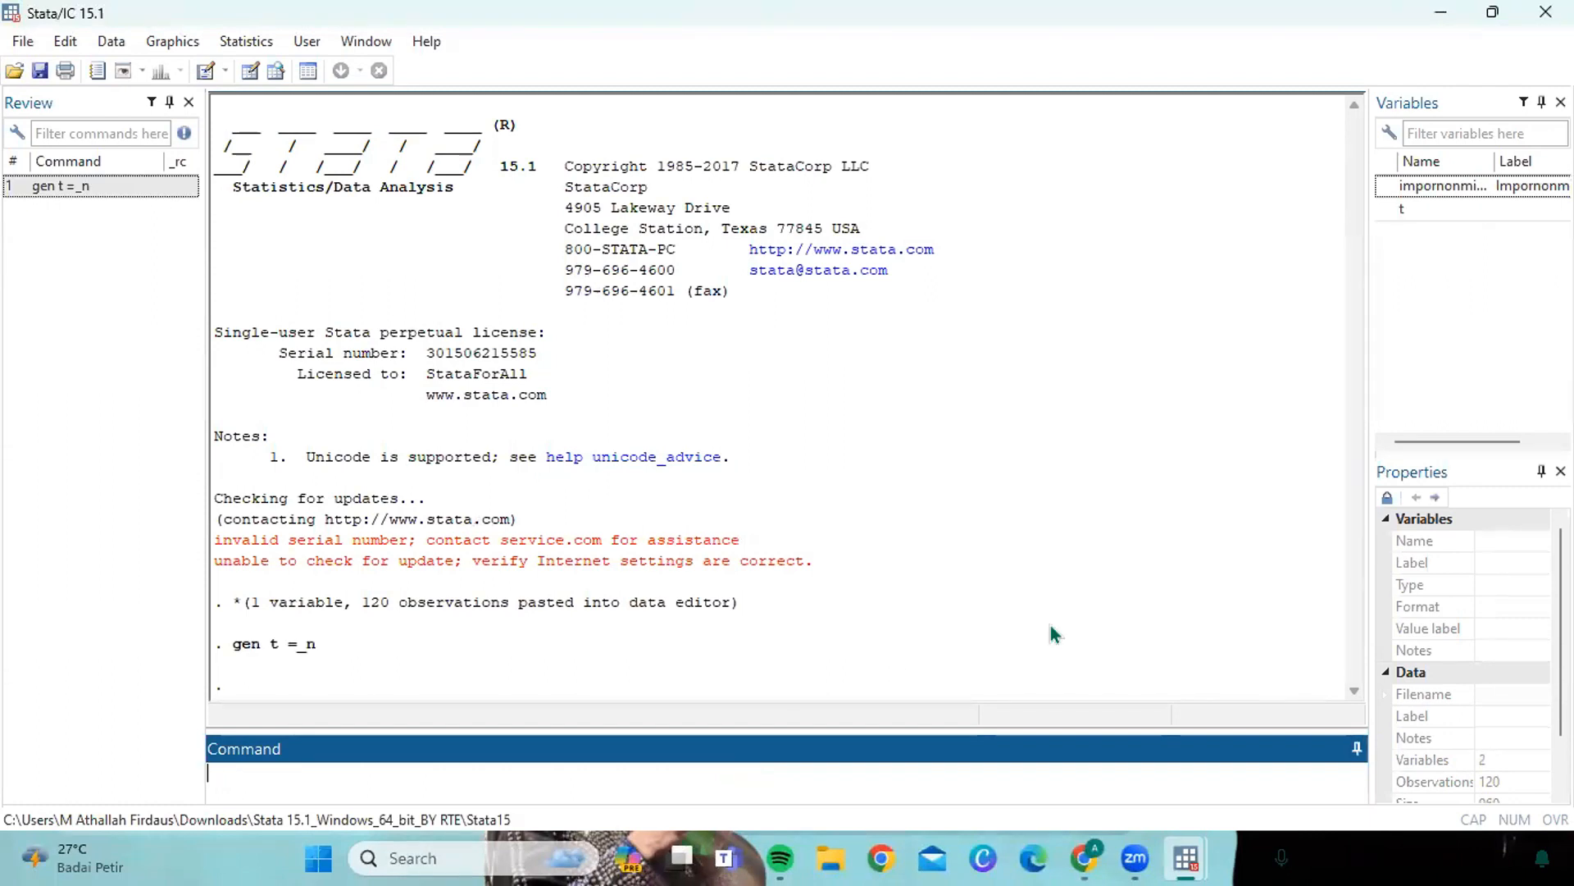
mouse_move(1185, 857)
left_click(1281, 734)
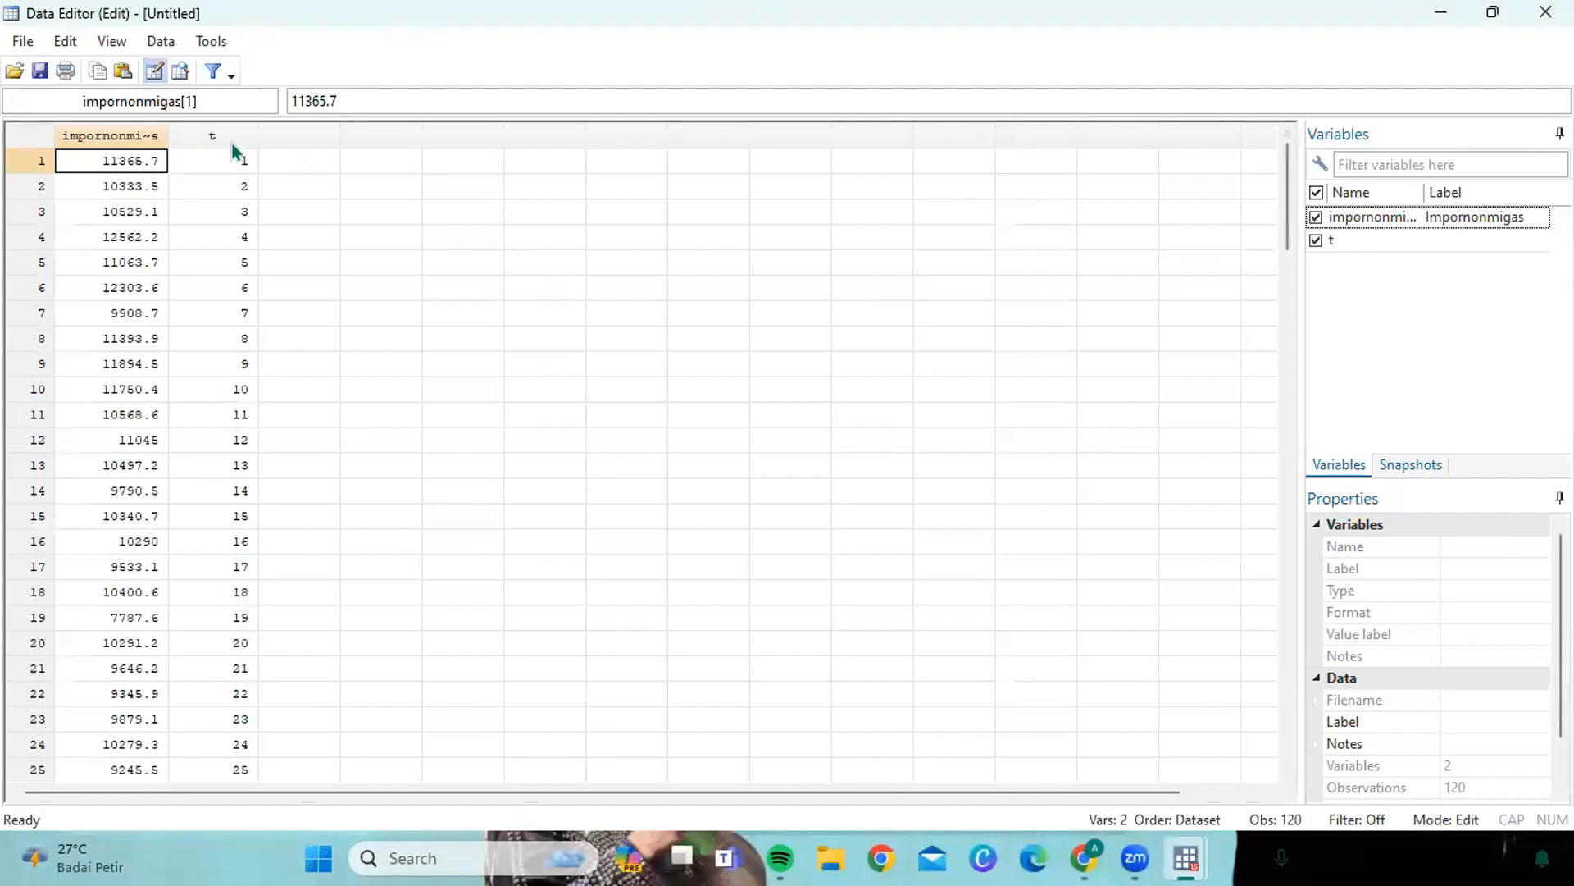
- Try to generate the monthly date variable with gen newt - tm(2014m1)+t-1, with and without spaces around the last minus sign
left_click(1113, 733)
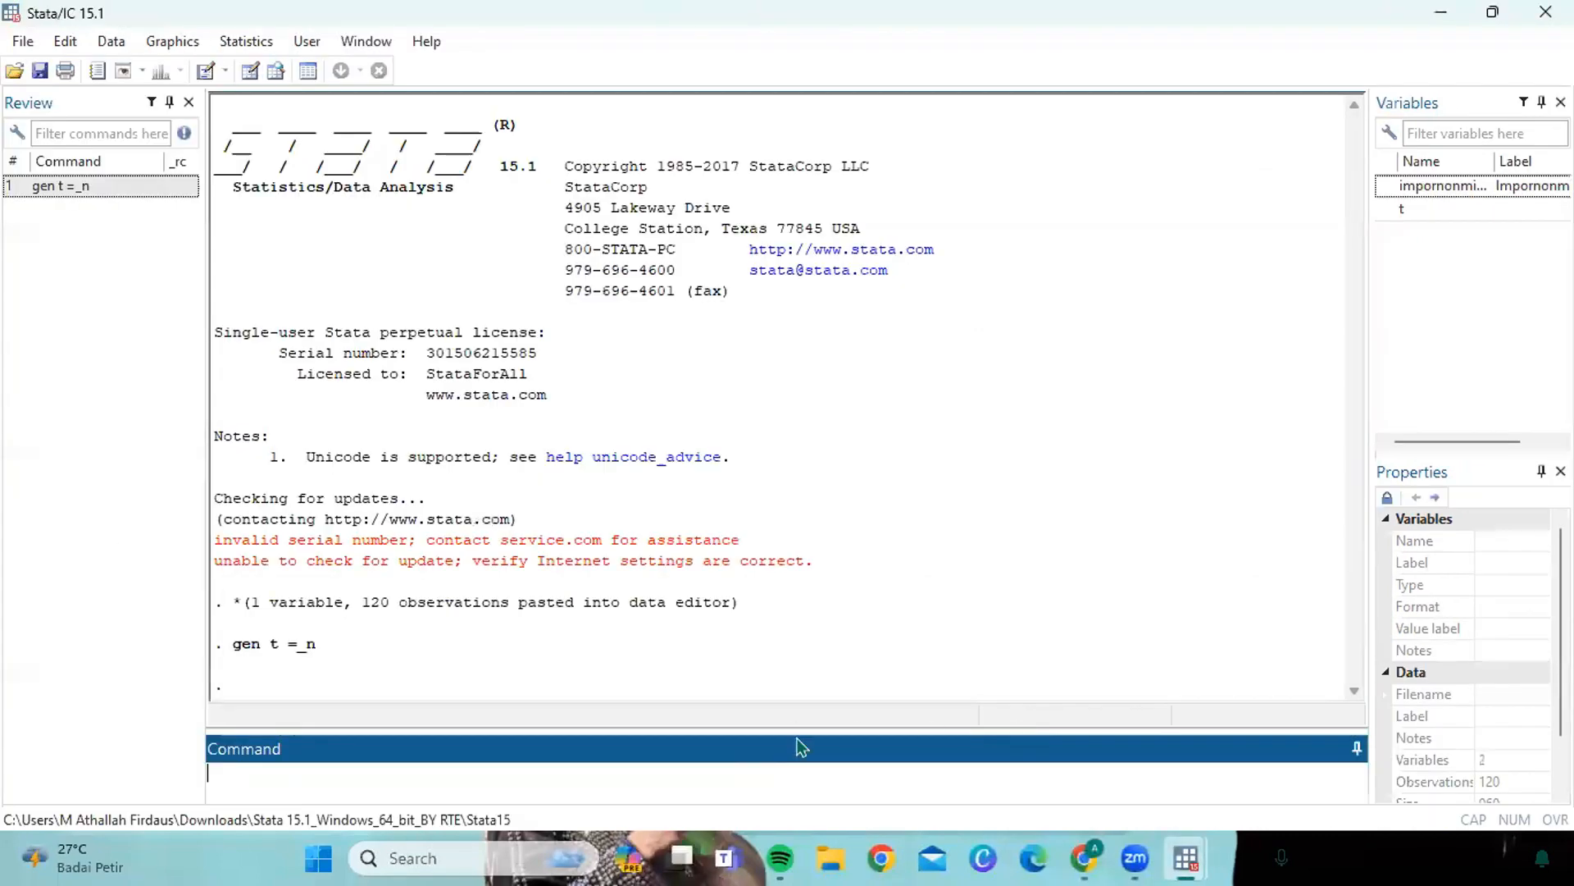
type("gen newt - tm(2014m")
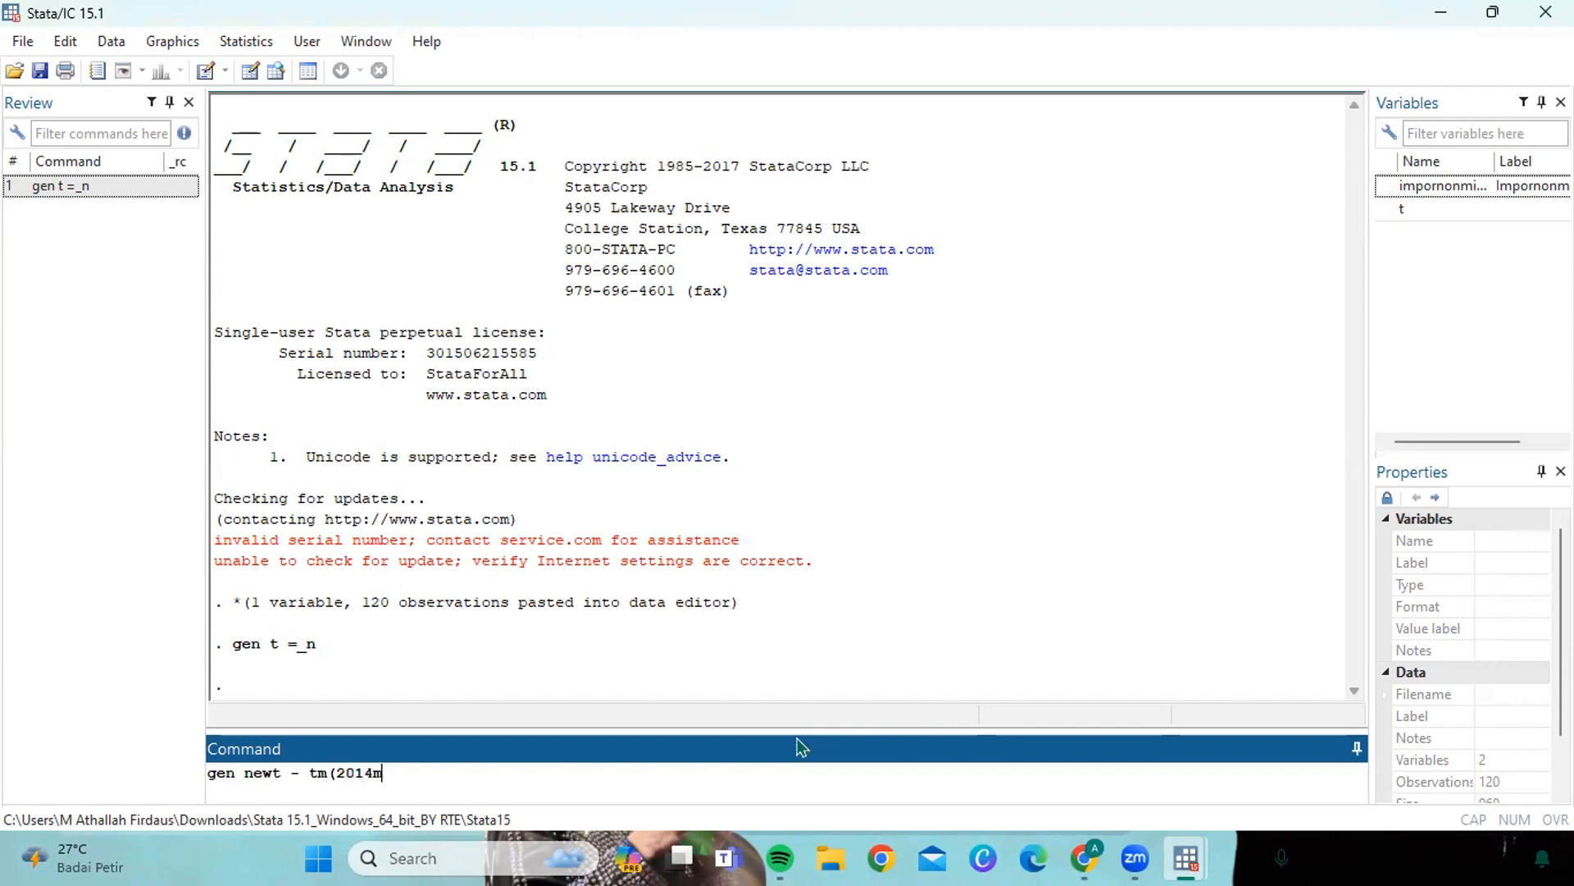
type("1)")
type("+ t-1")
key("Return")
left_click(420, 774)
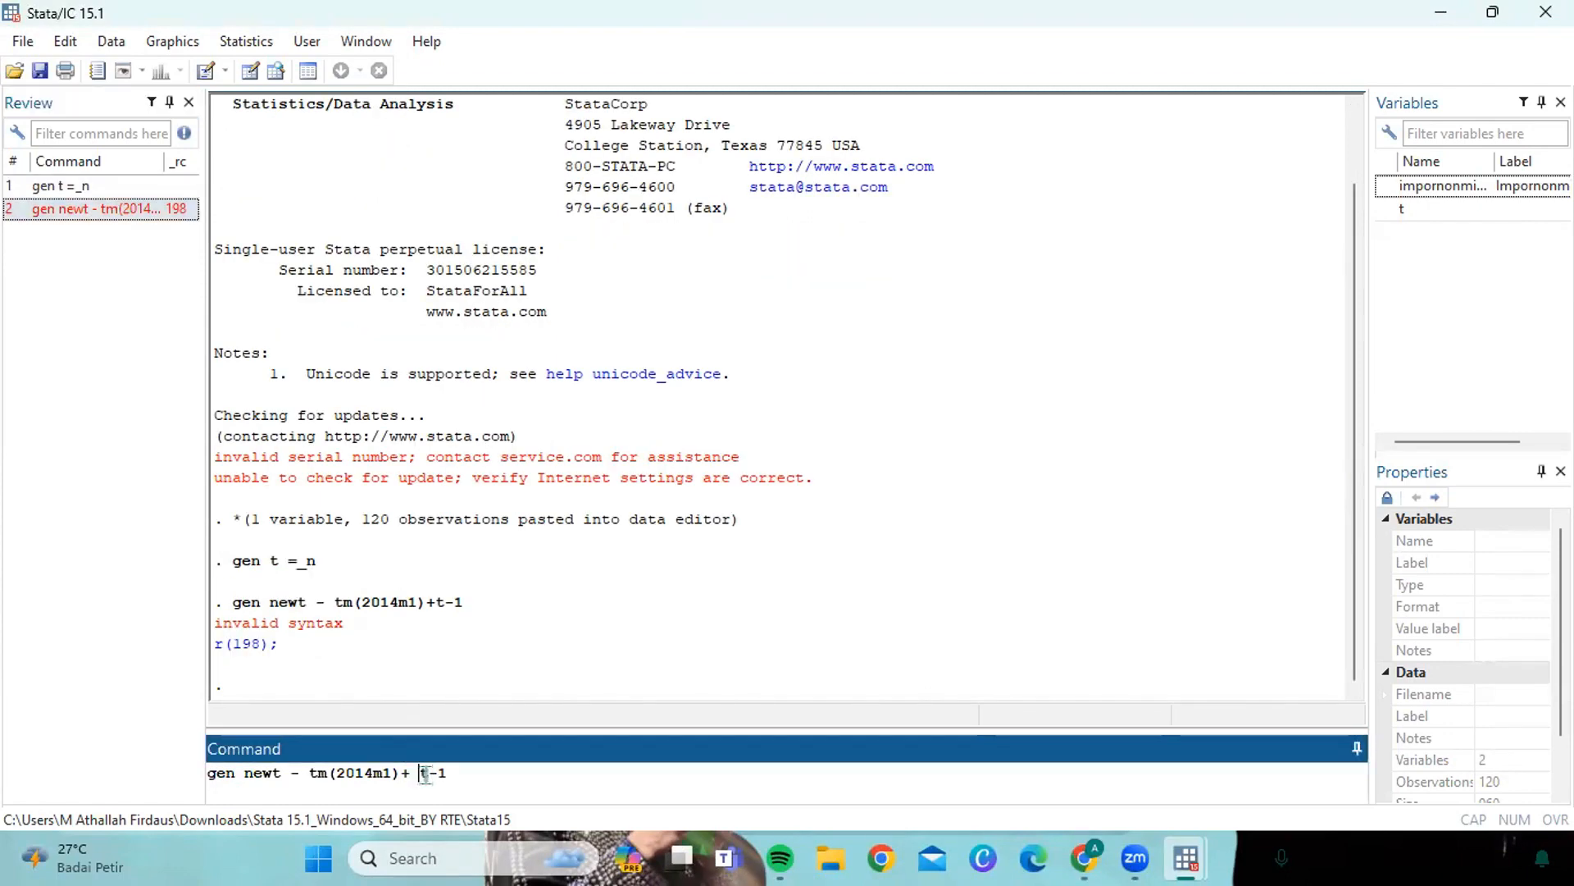
left_click(428, 774)
left_click(446, 773)
key("Return")
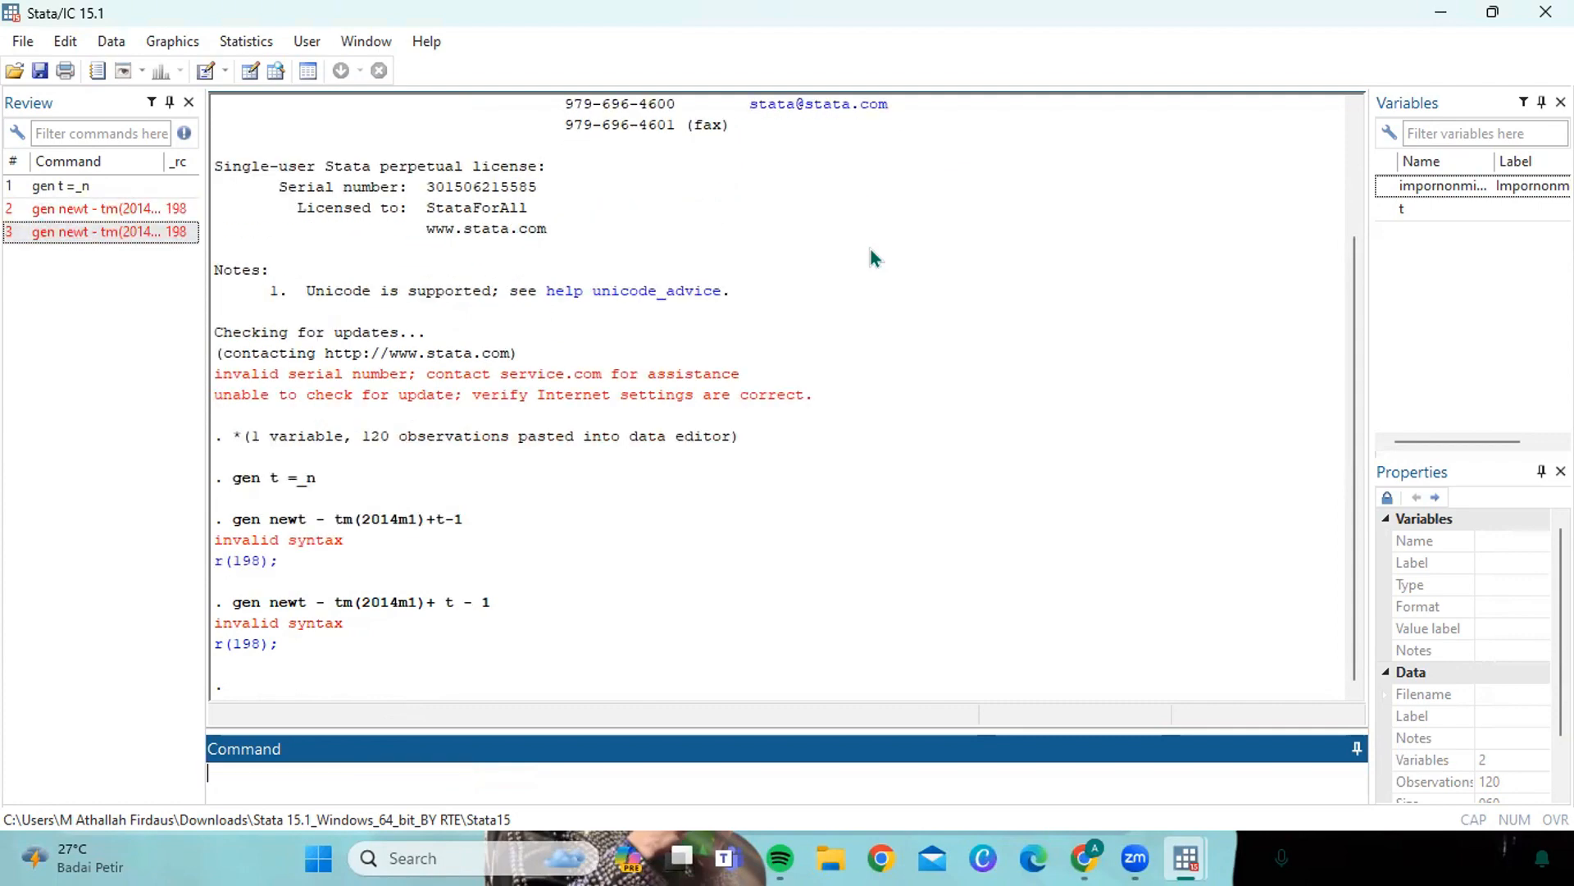
- Recall the last newt command, correct it to gen newt = tm(2014m1)+ t - 1 and run it
left_click(75, 236)
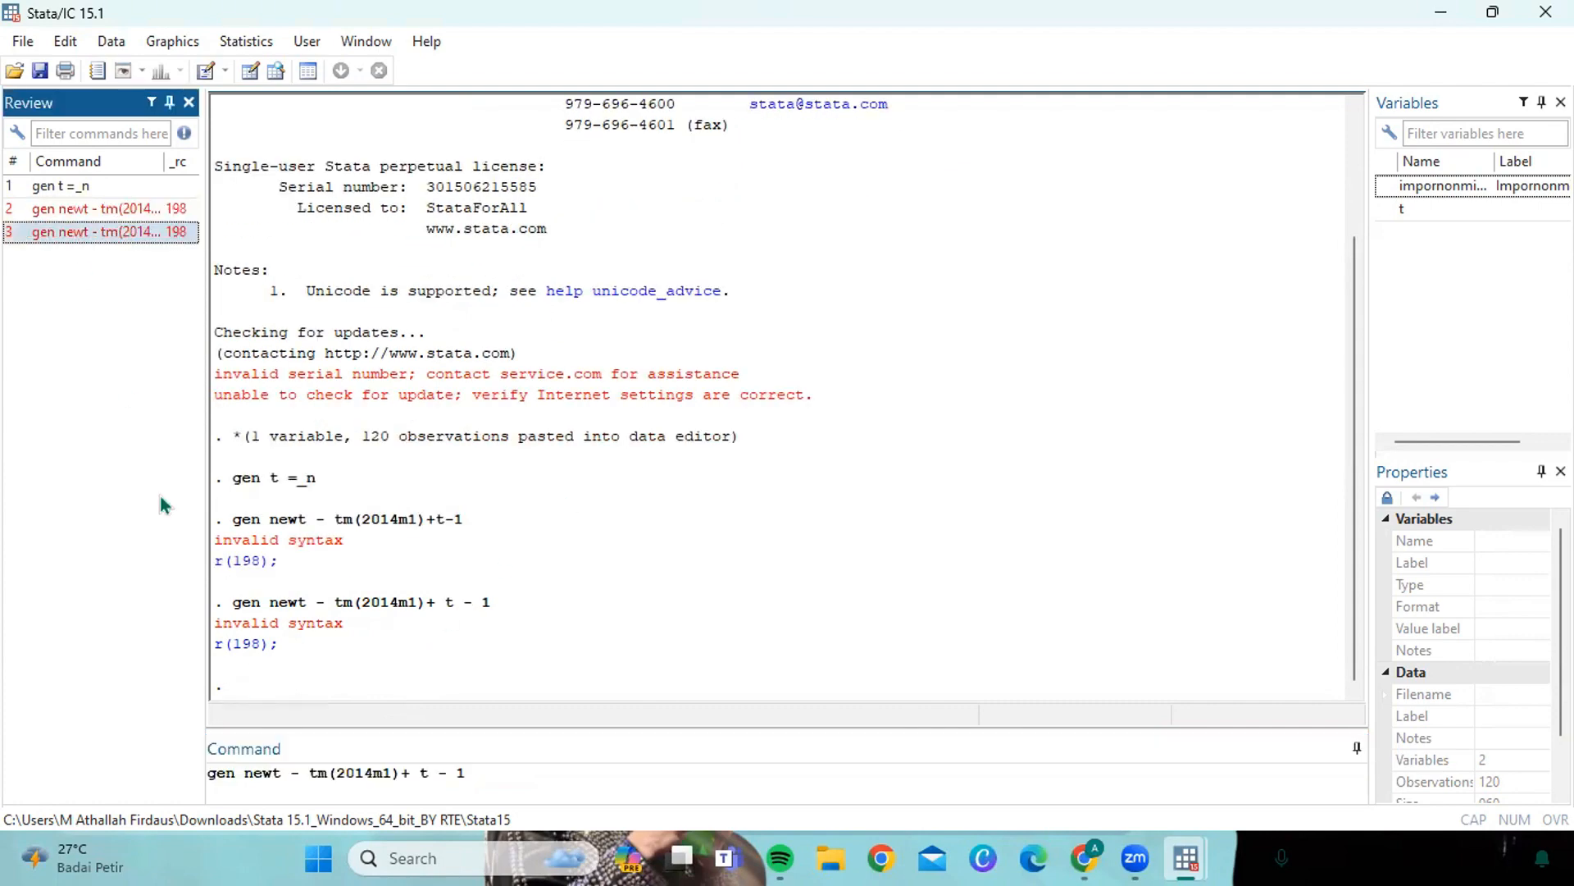
left_click(305, 773)
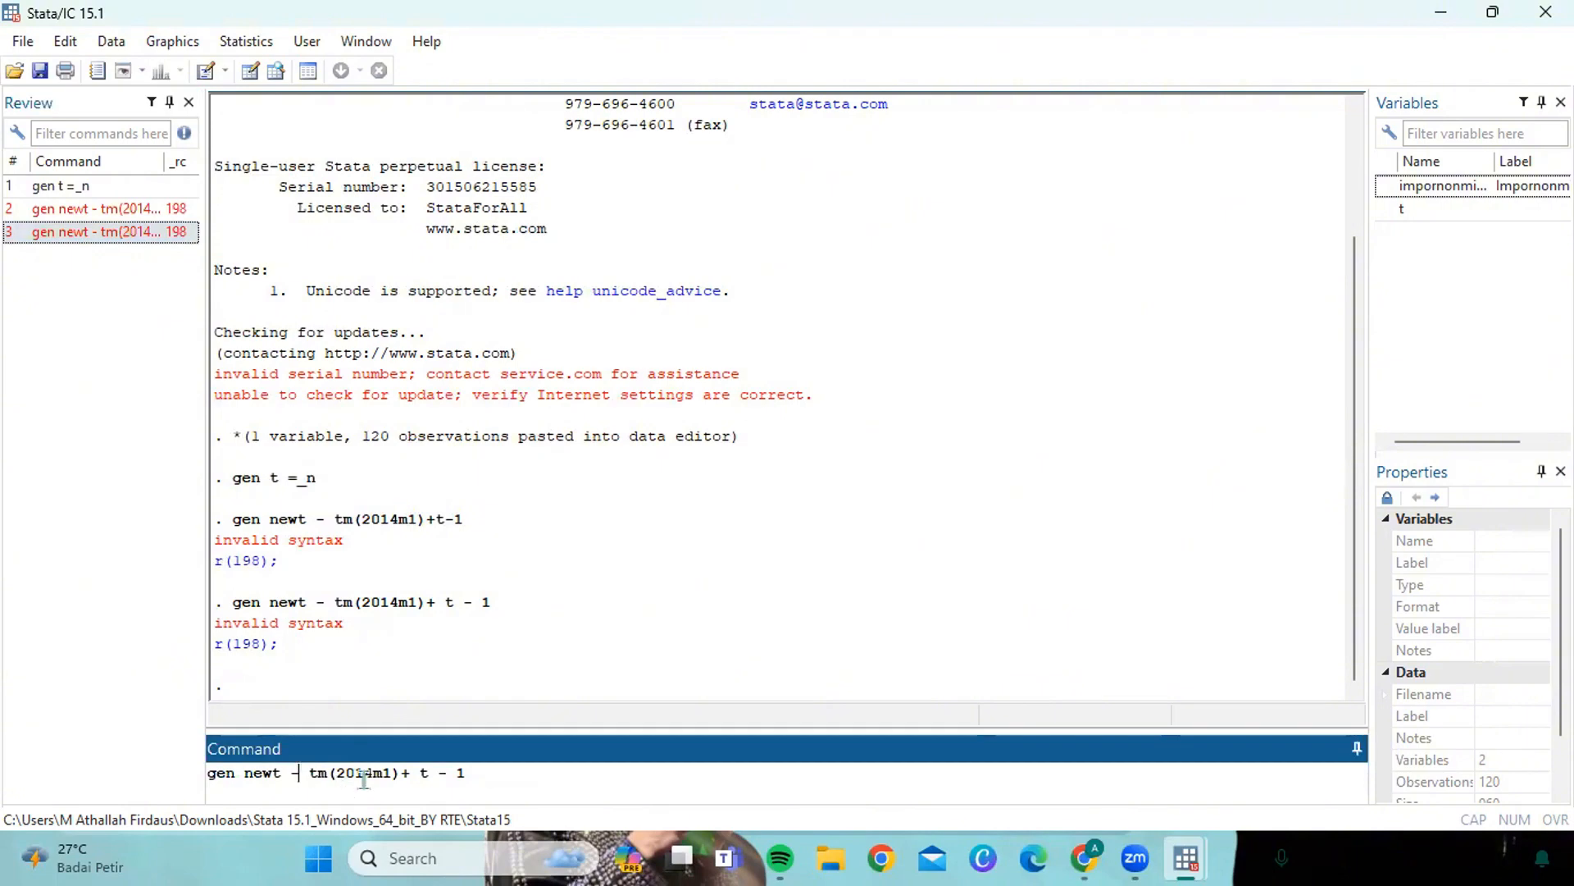
key("BackSpace")
type("=")
key("Return")
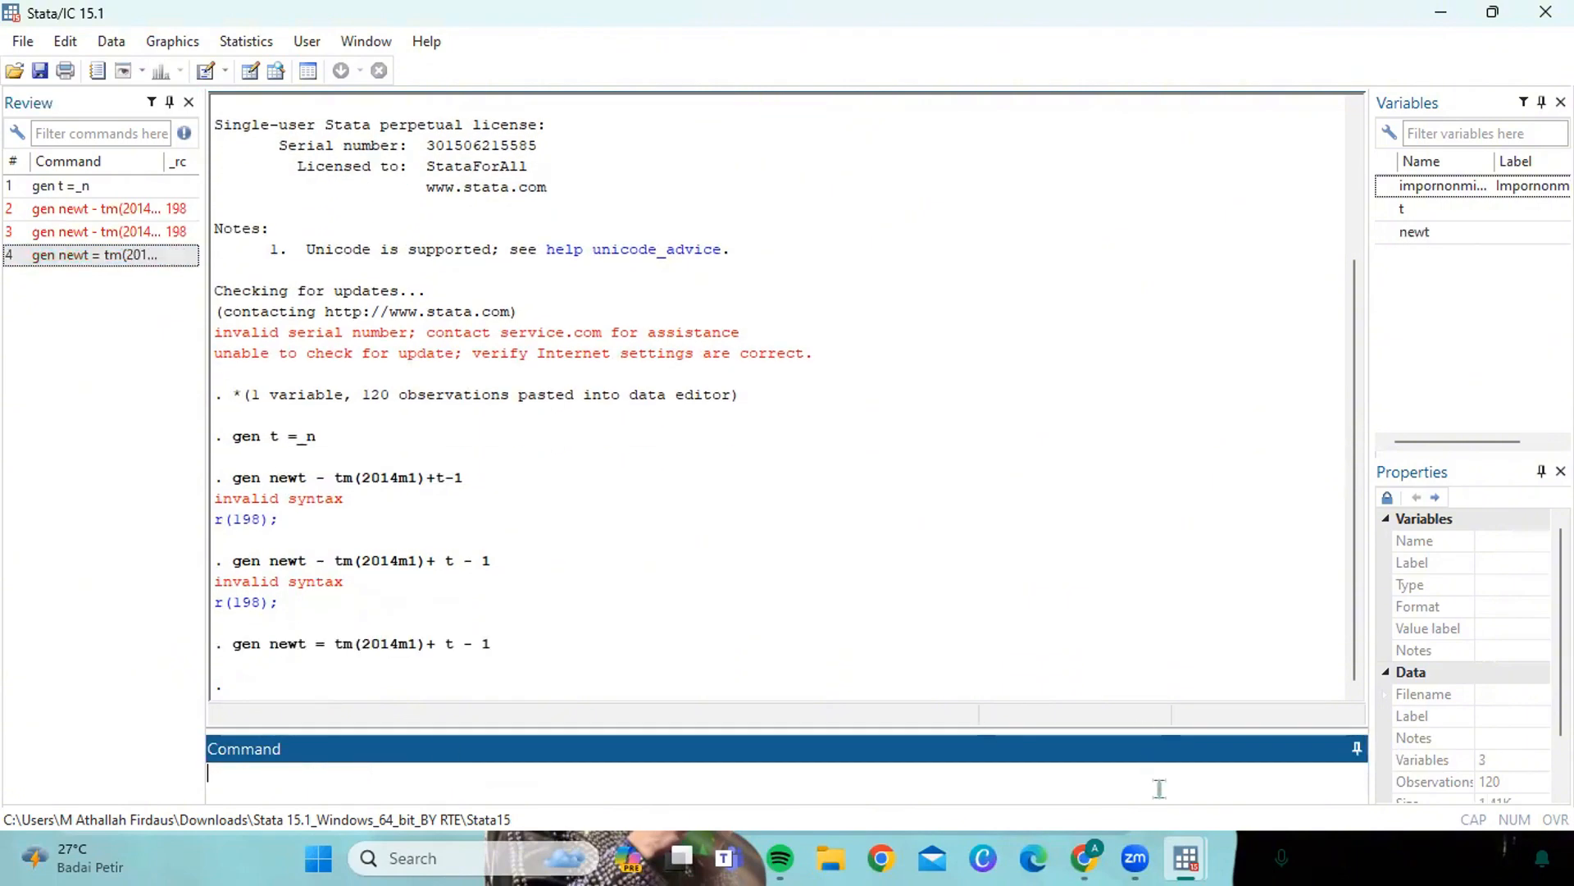
- Set the display format of the newt variable to Monthly in the Data Editor
mouse_move(1186, 858)
left_click(1411, 738)
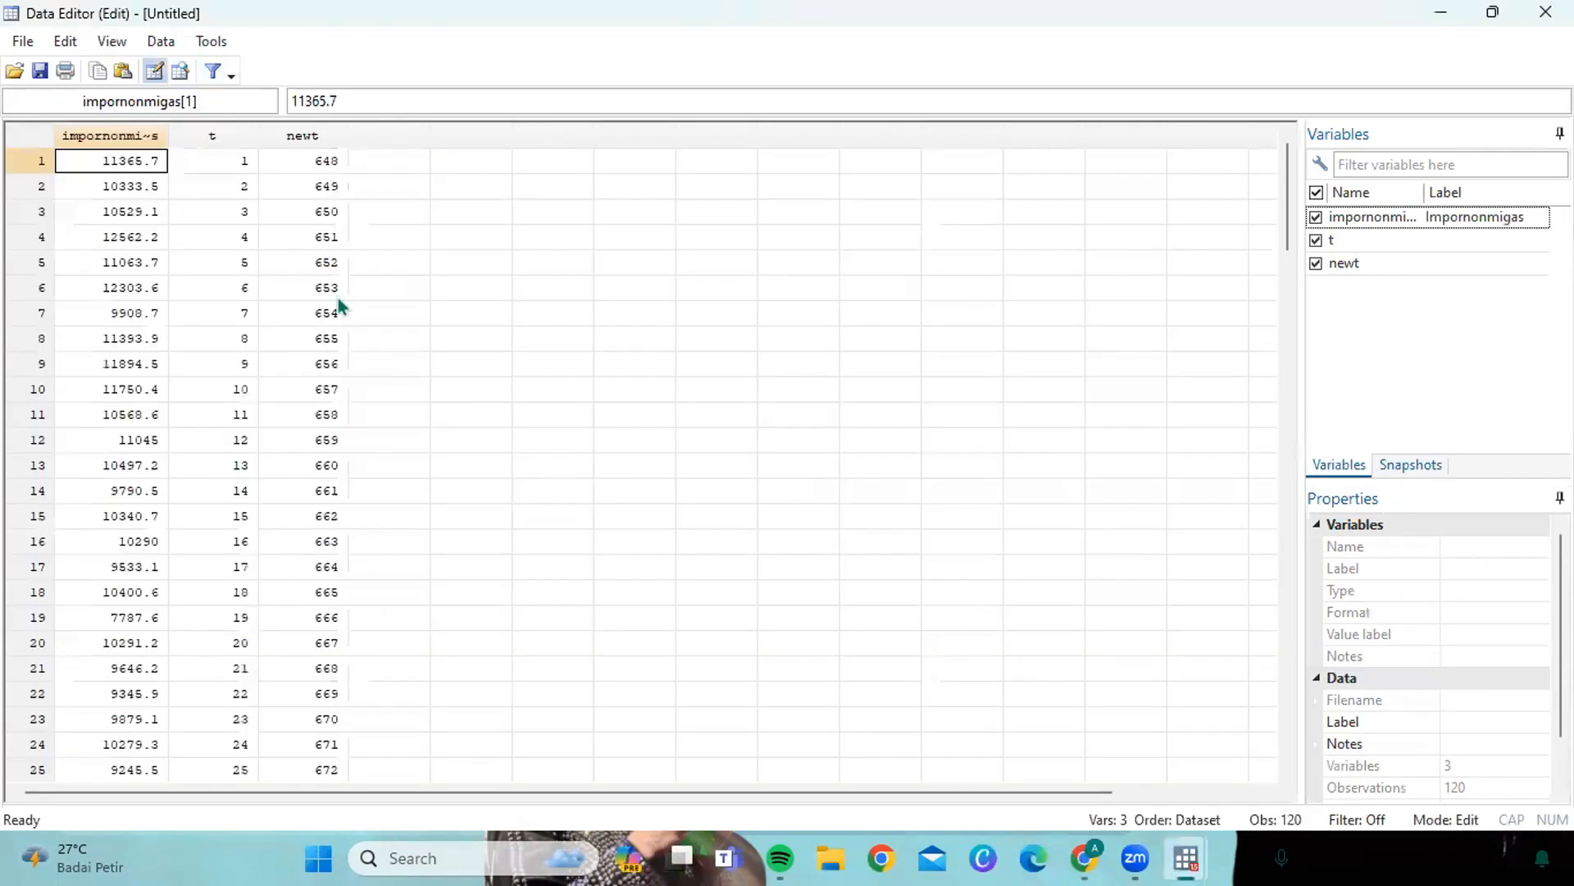
left_click(274, 135)
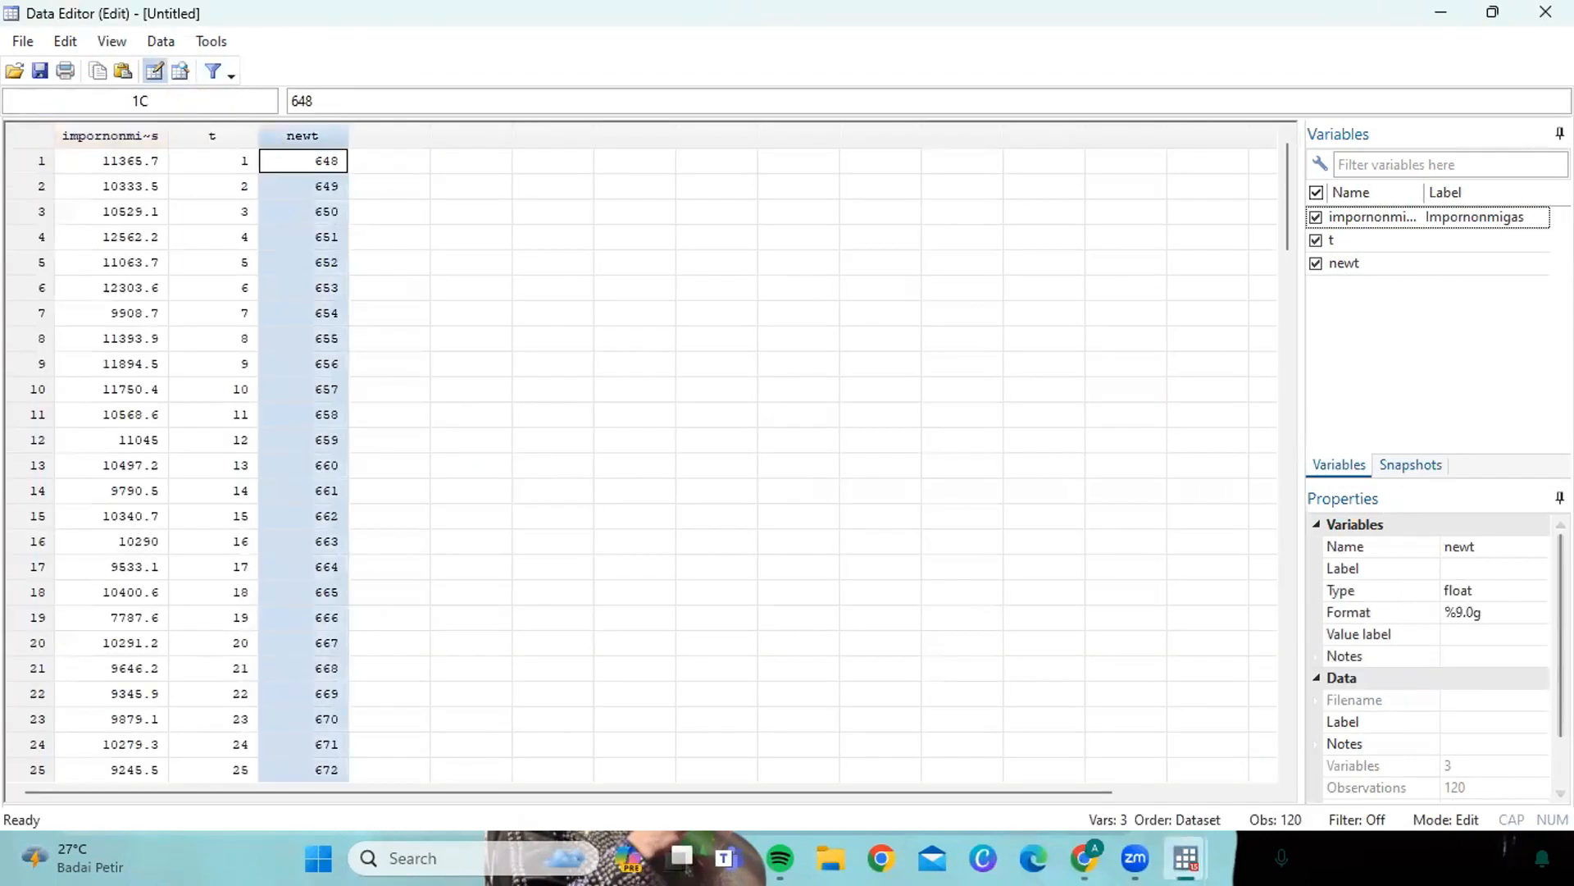
left_click(1349, 612)
left_click(1540, 612)
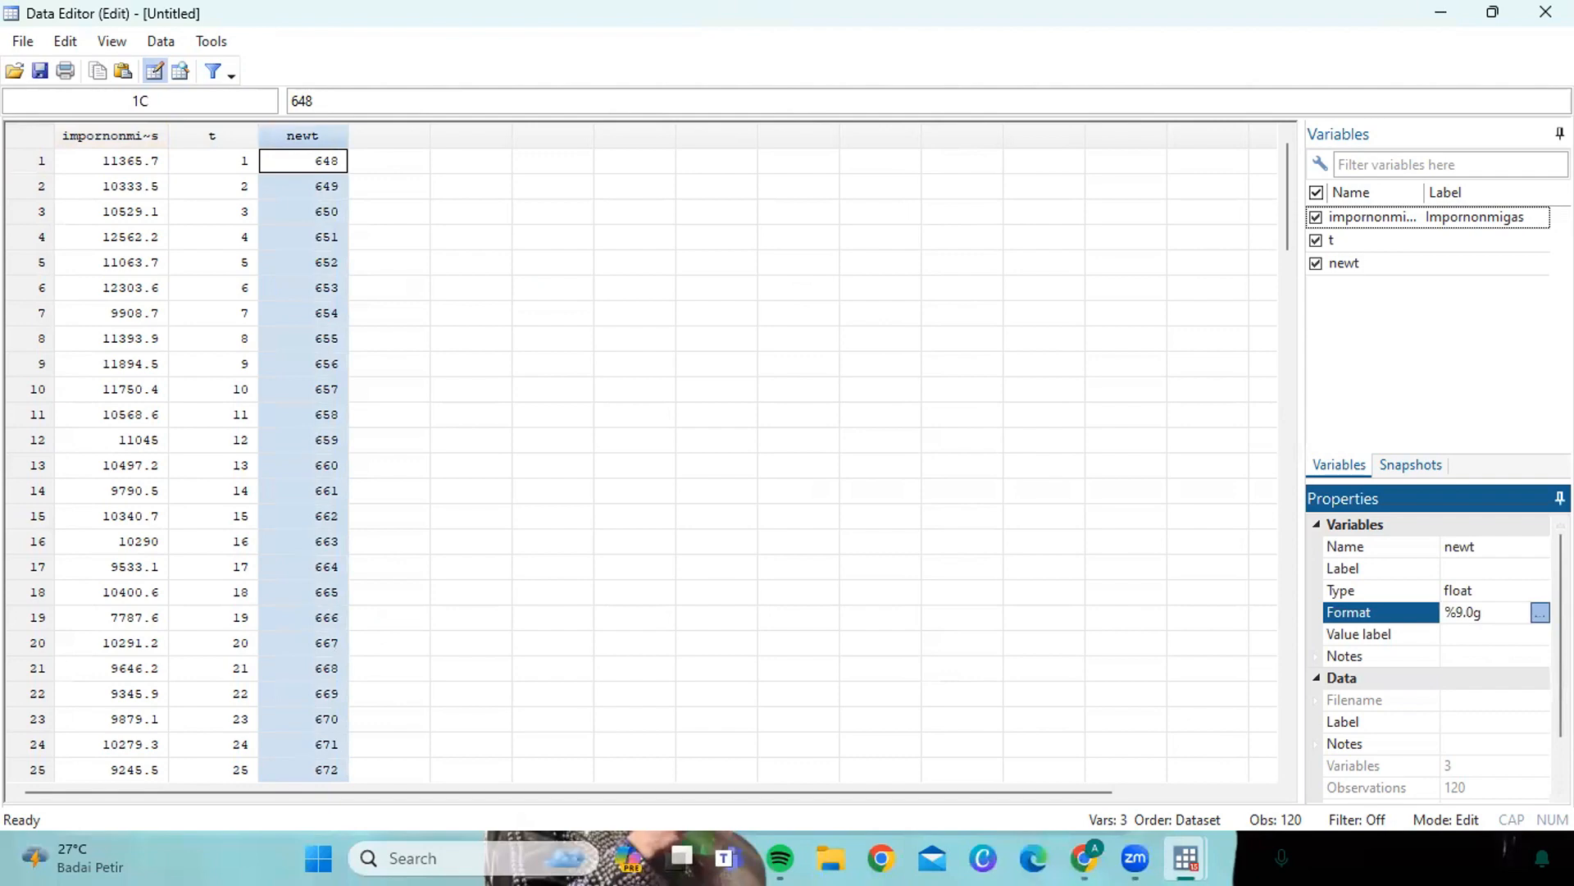
left_click(603, 276)
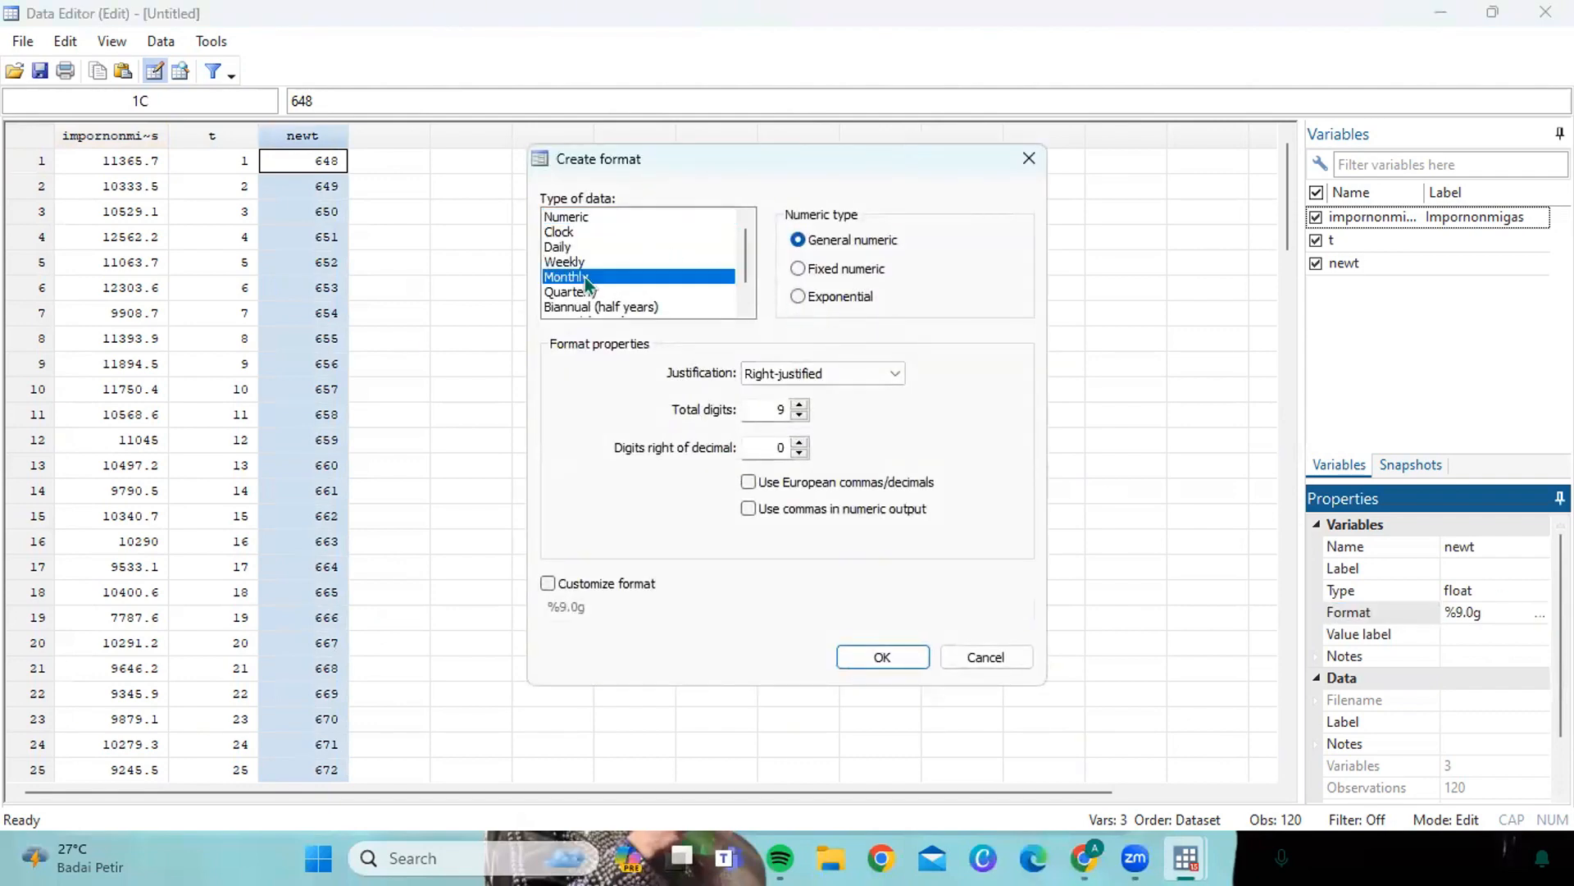
left_click(882, 657)
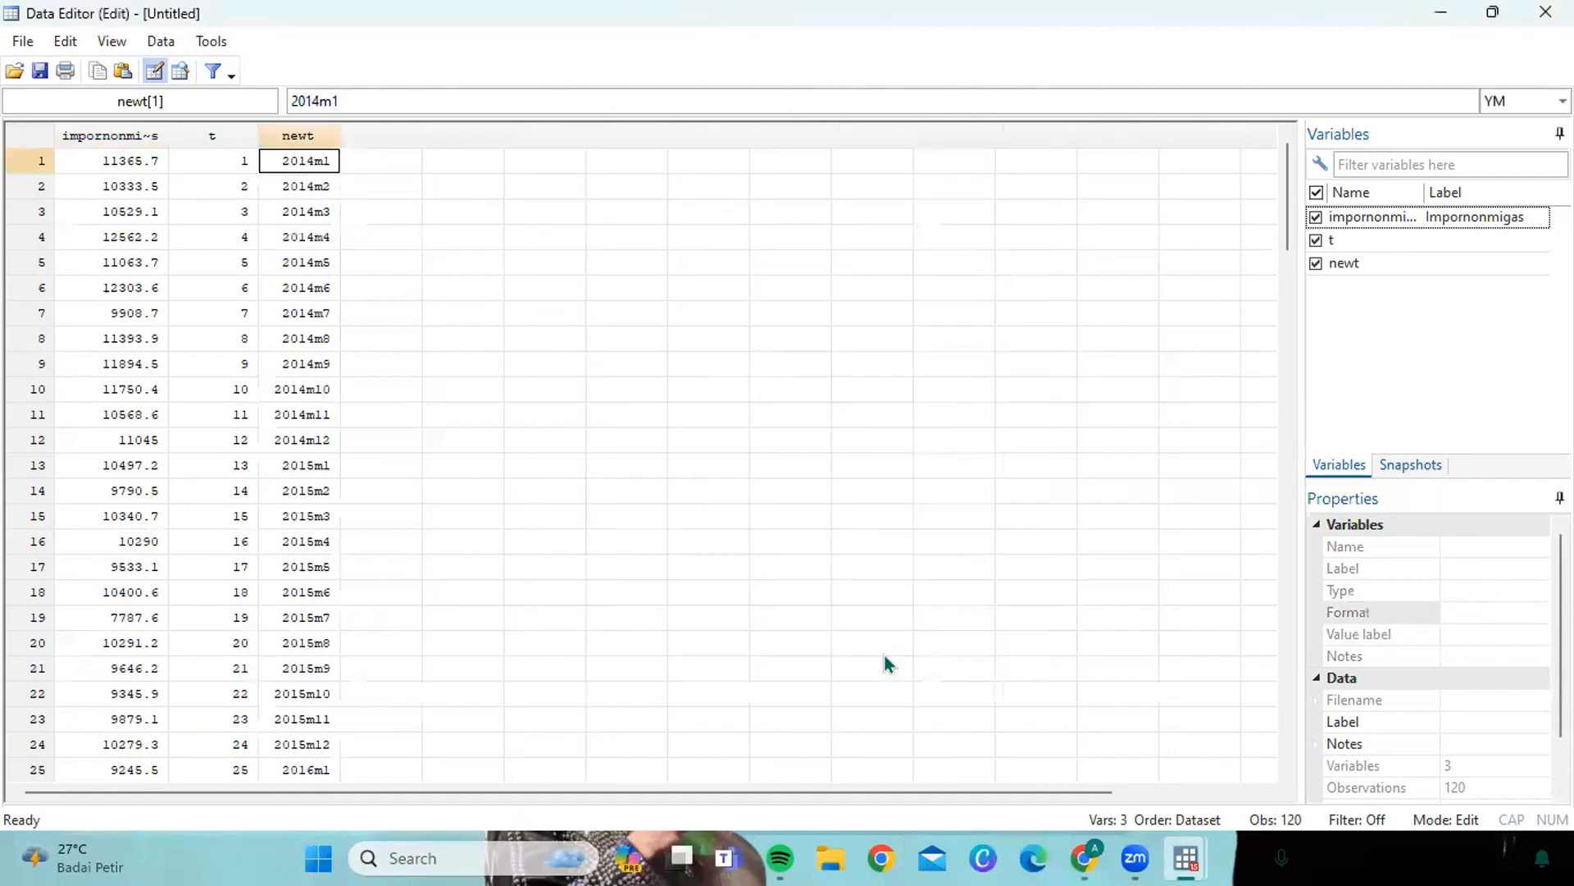
- Declare the dataset as time series with tsset newt in the main Stata window
mouse_move(1181, 853)
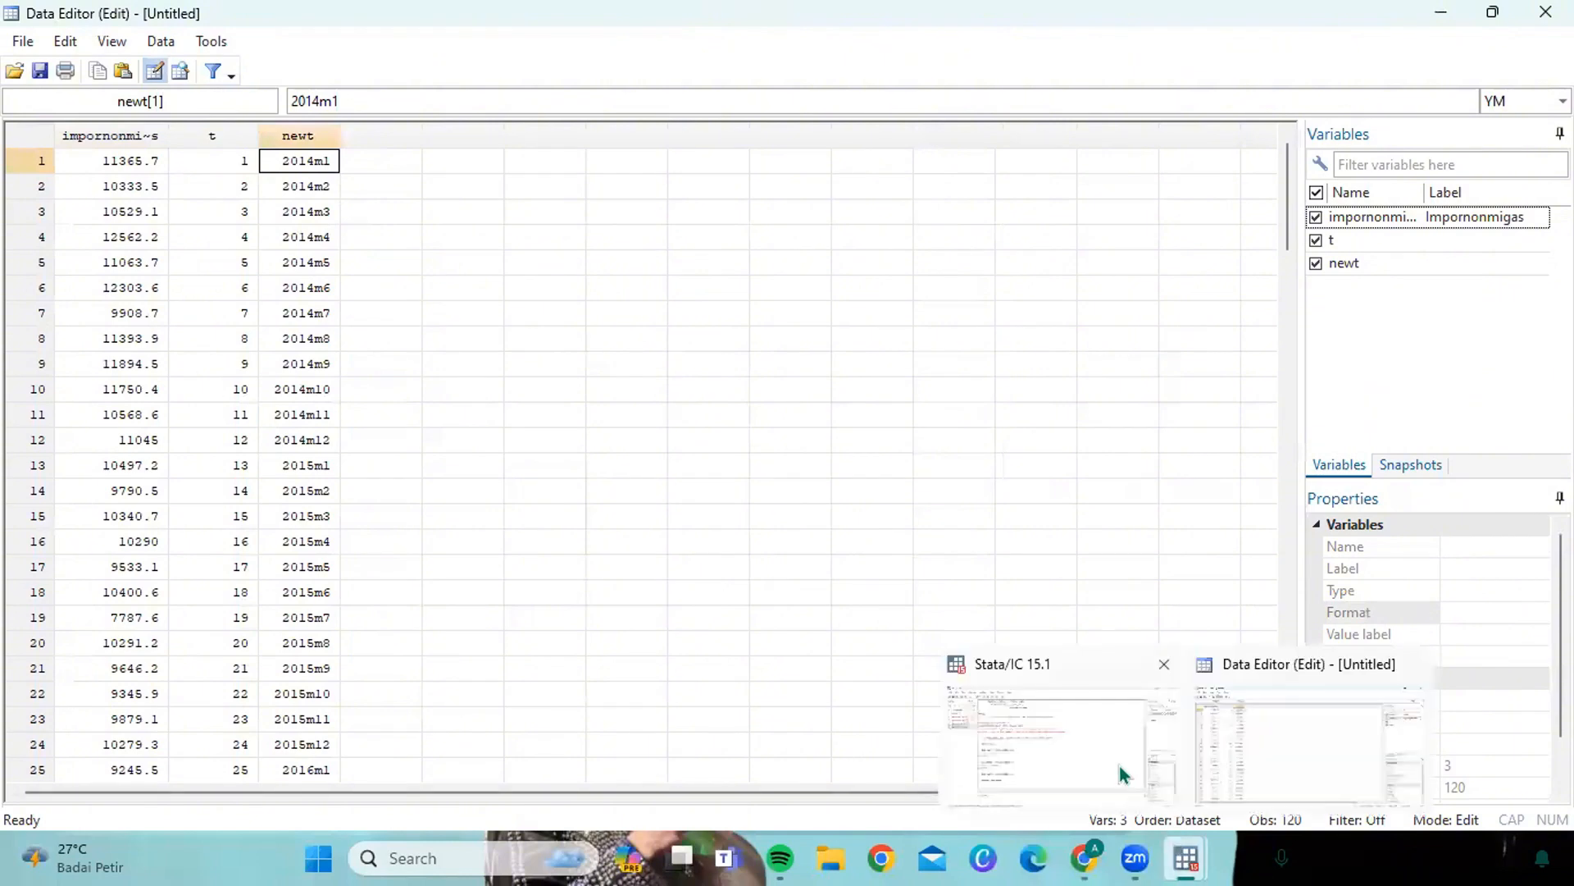
left_click(1117, 760)
type("tsset newt")
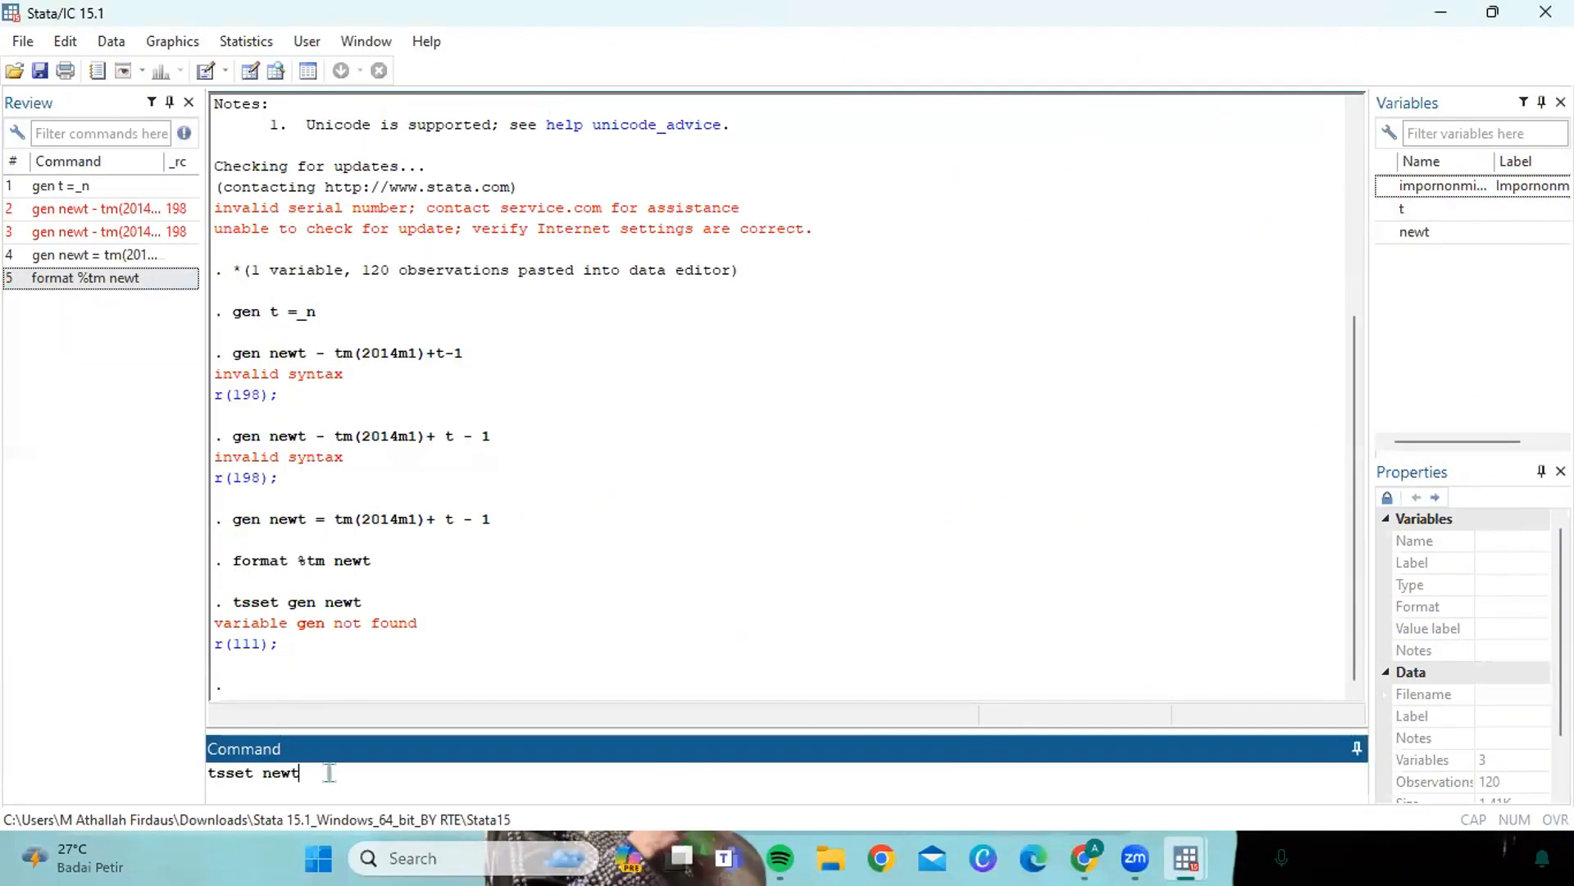
key("Return")
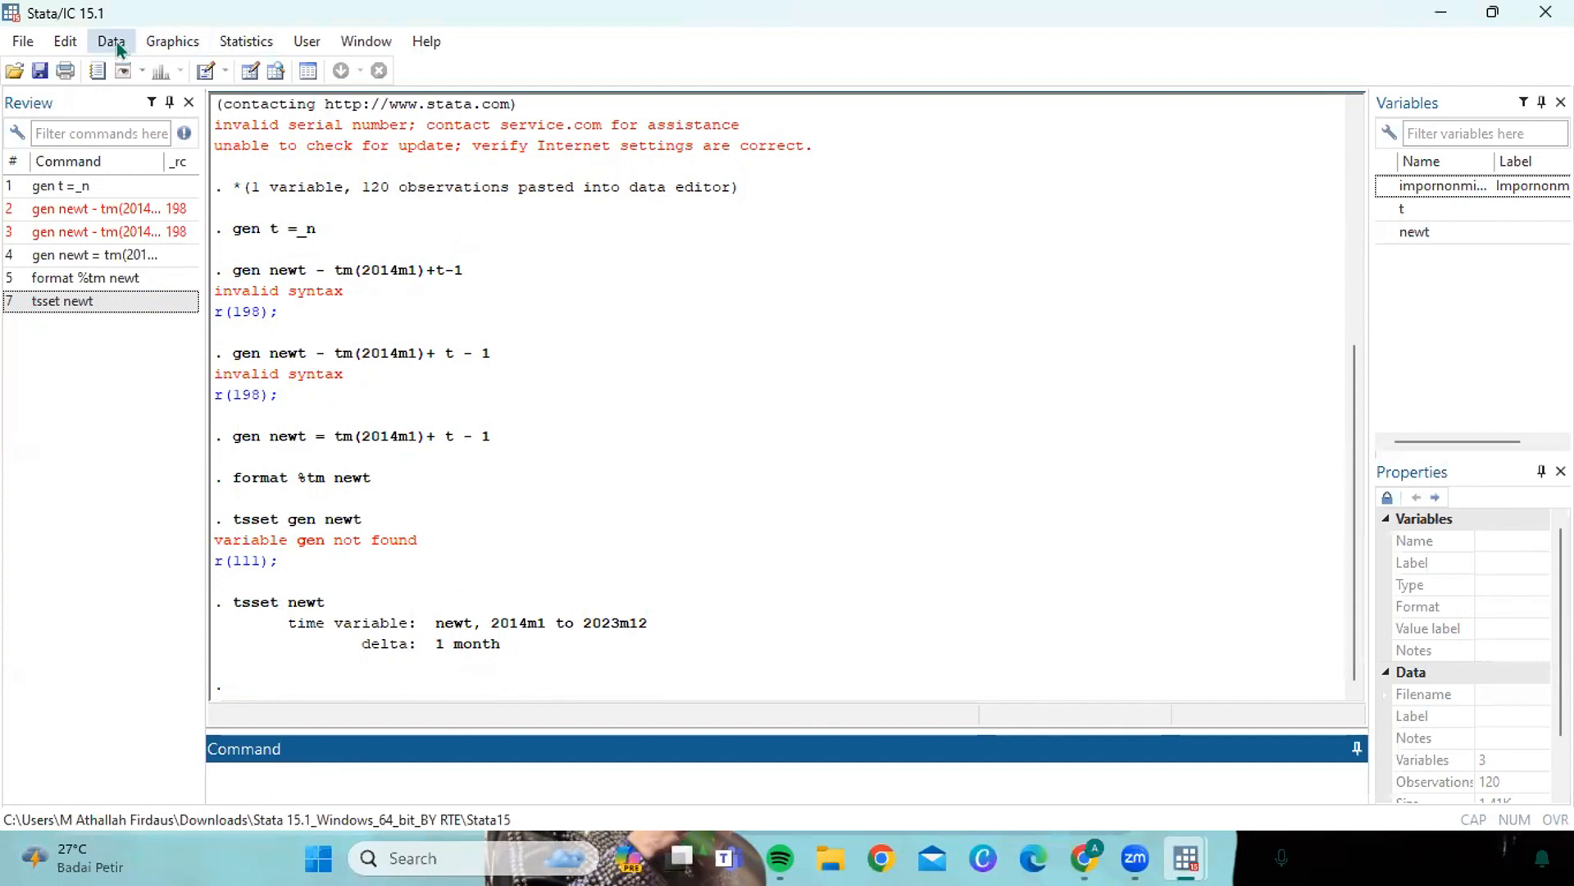
- Draw a time-series line plot with impornonmigas as the Y variable, and return to the results window
left_click(226, 47)
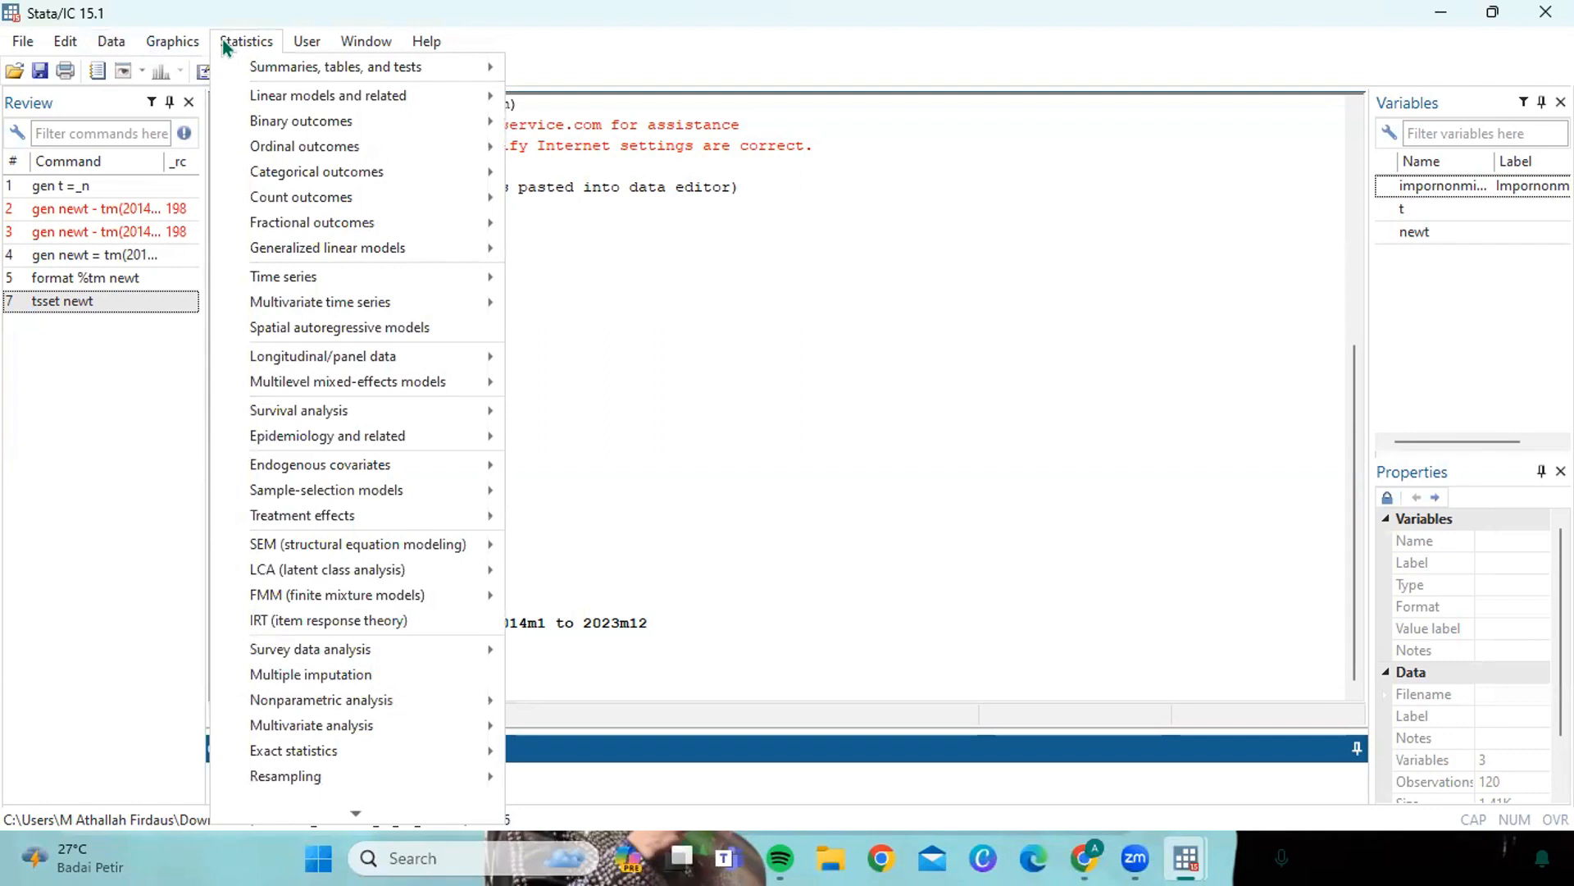
mouse_move(374, 280)
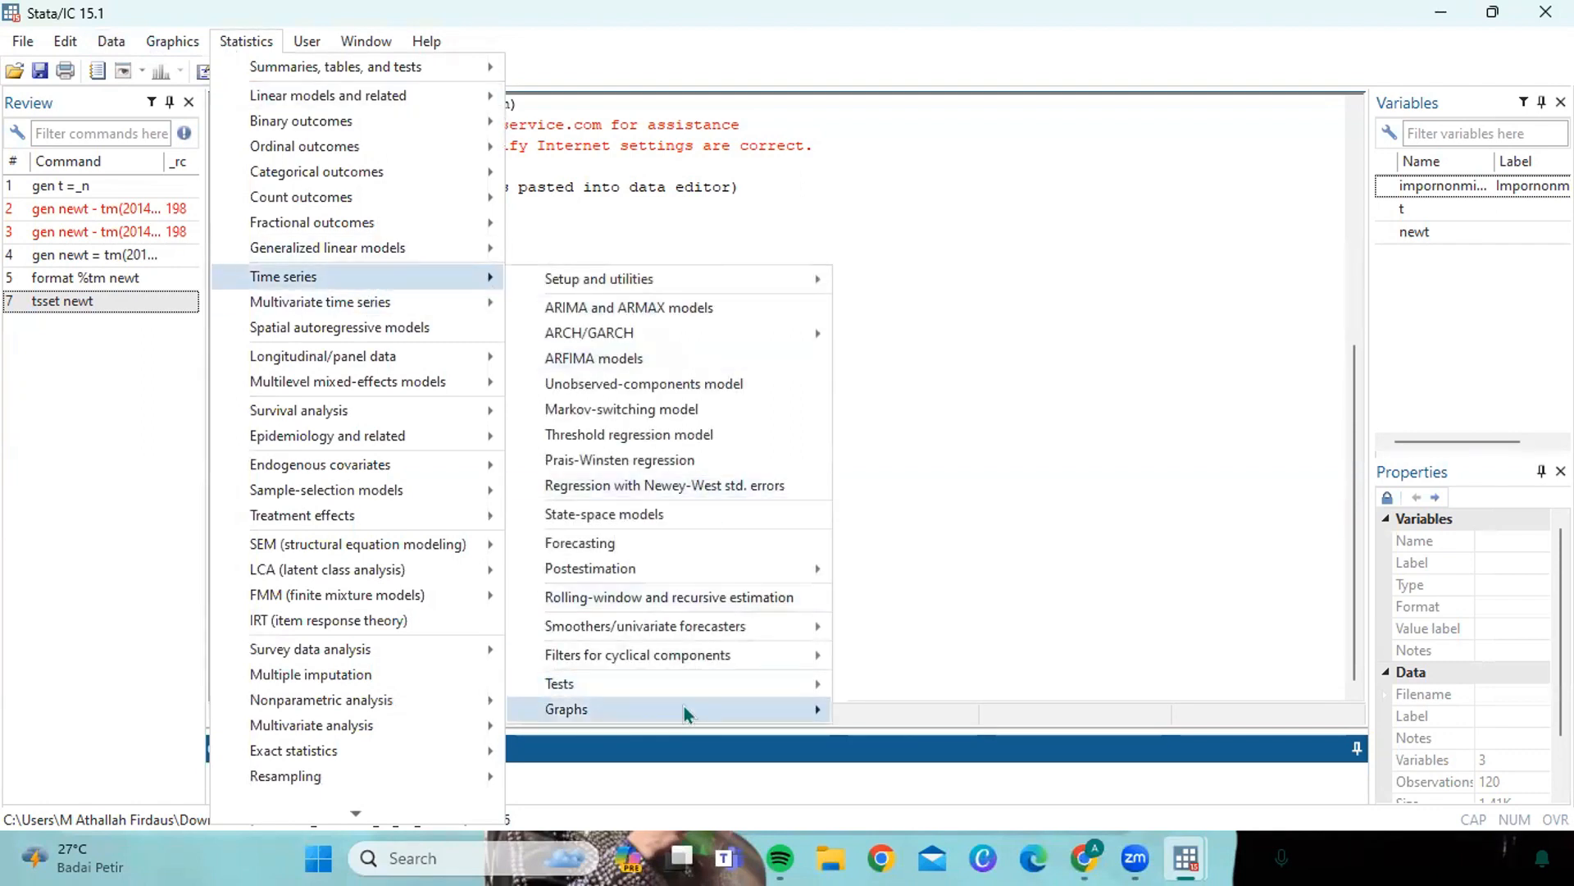
mouse_move(684, 707)
left_click(911, 738)
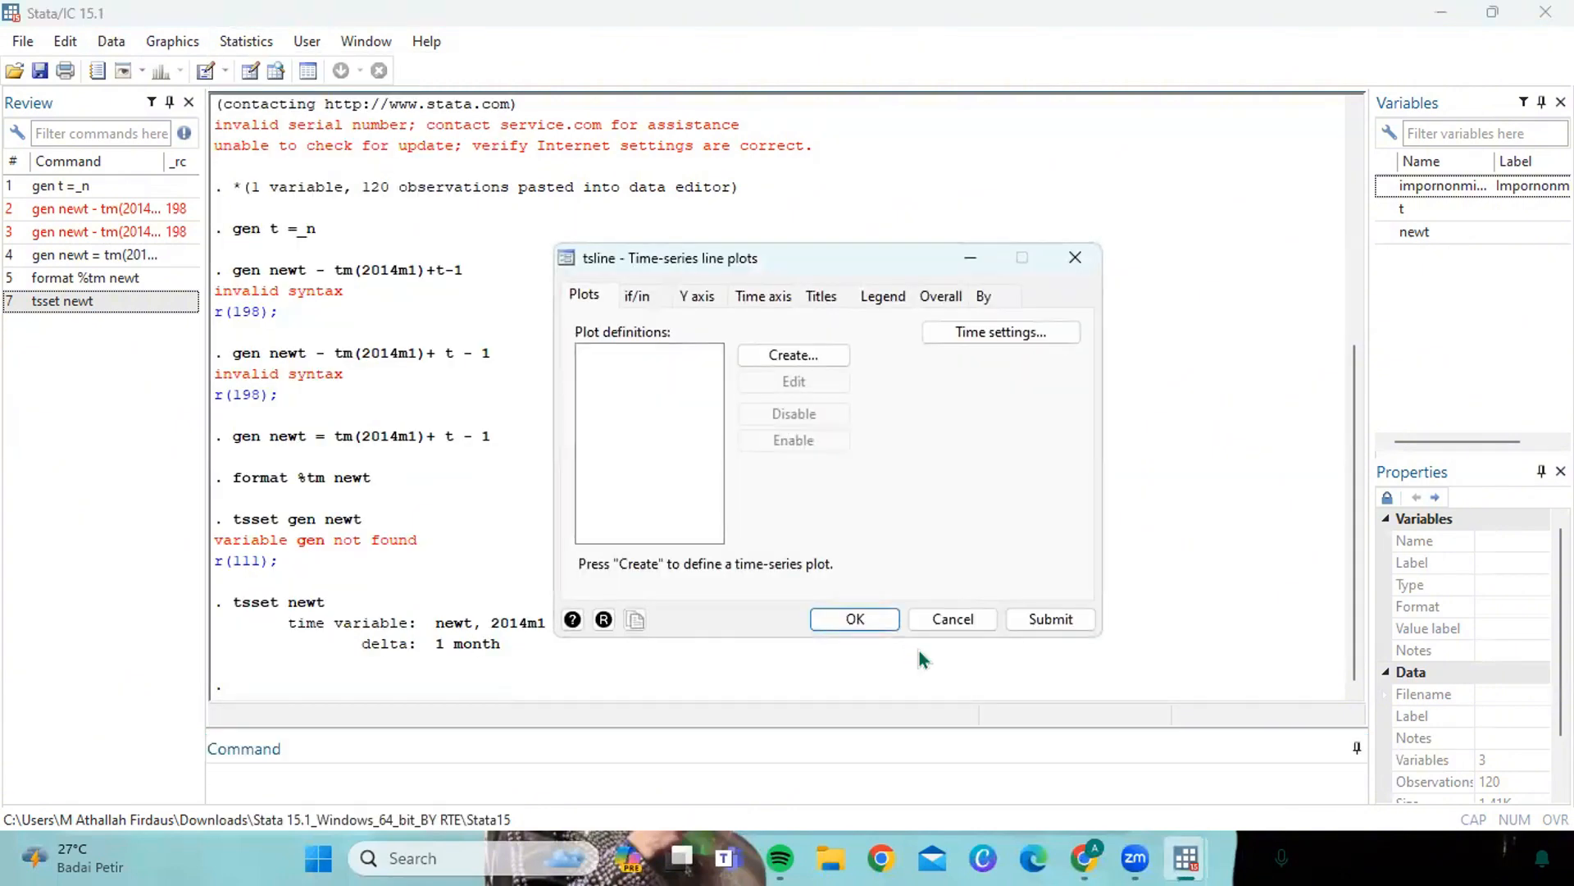
left_click(794, 361)
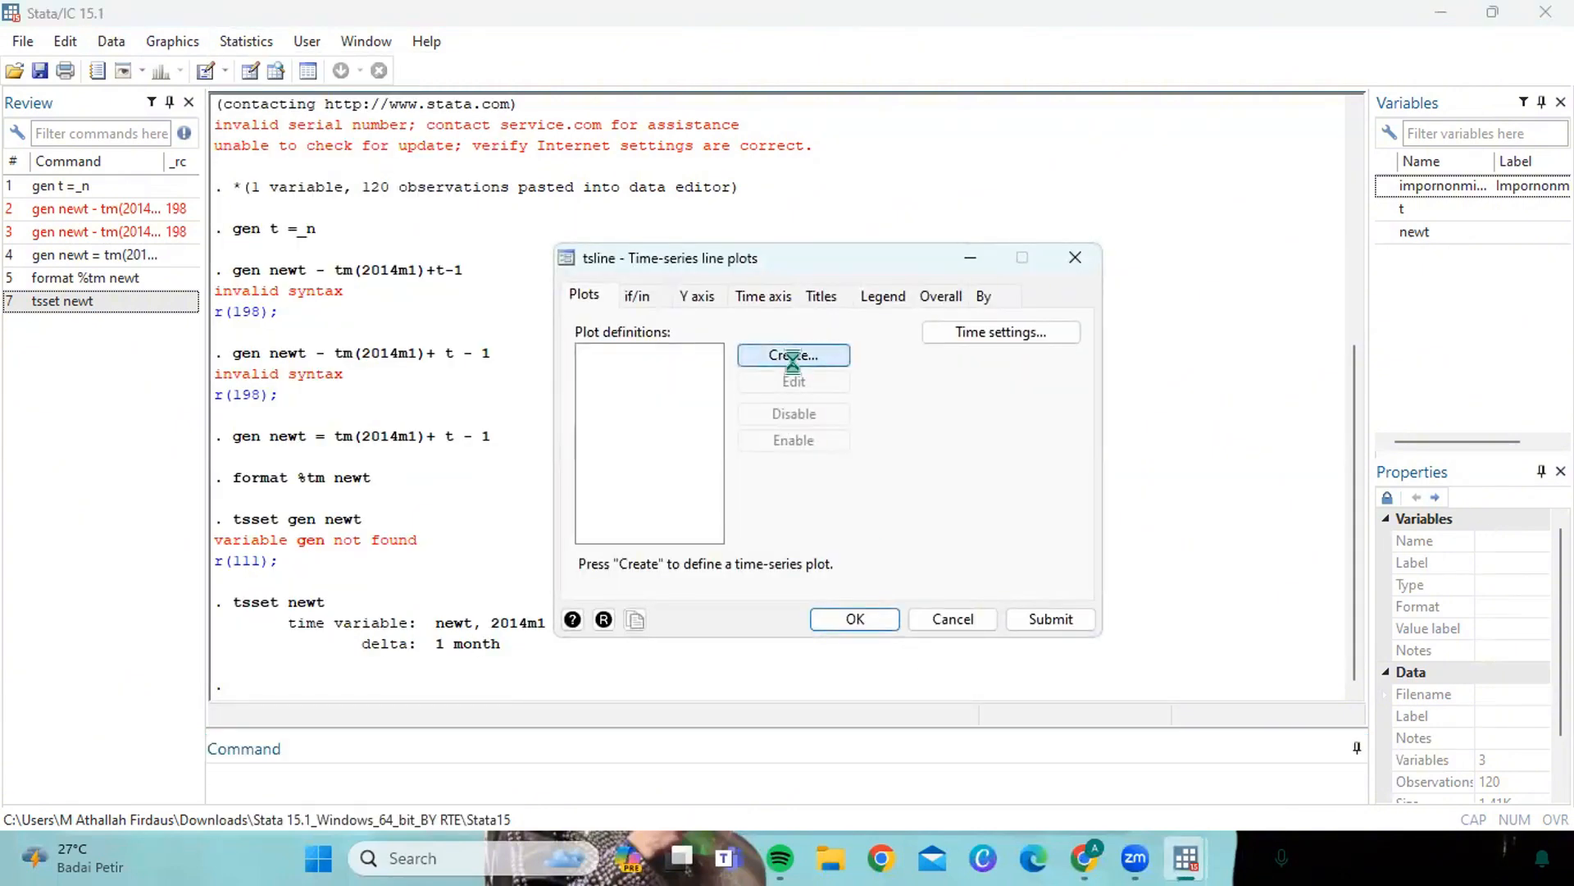
left_click(741, 513)
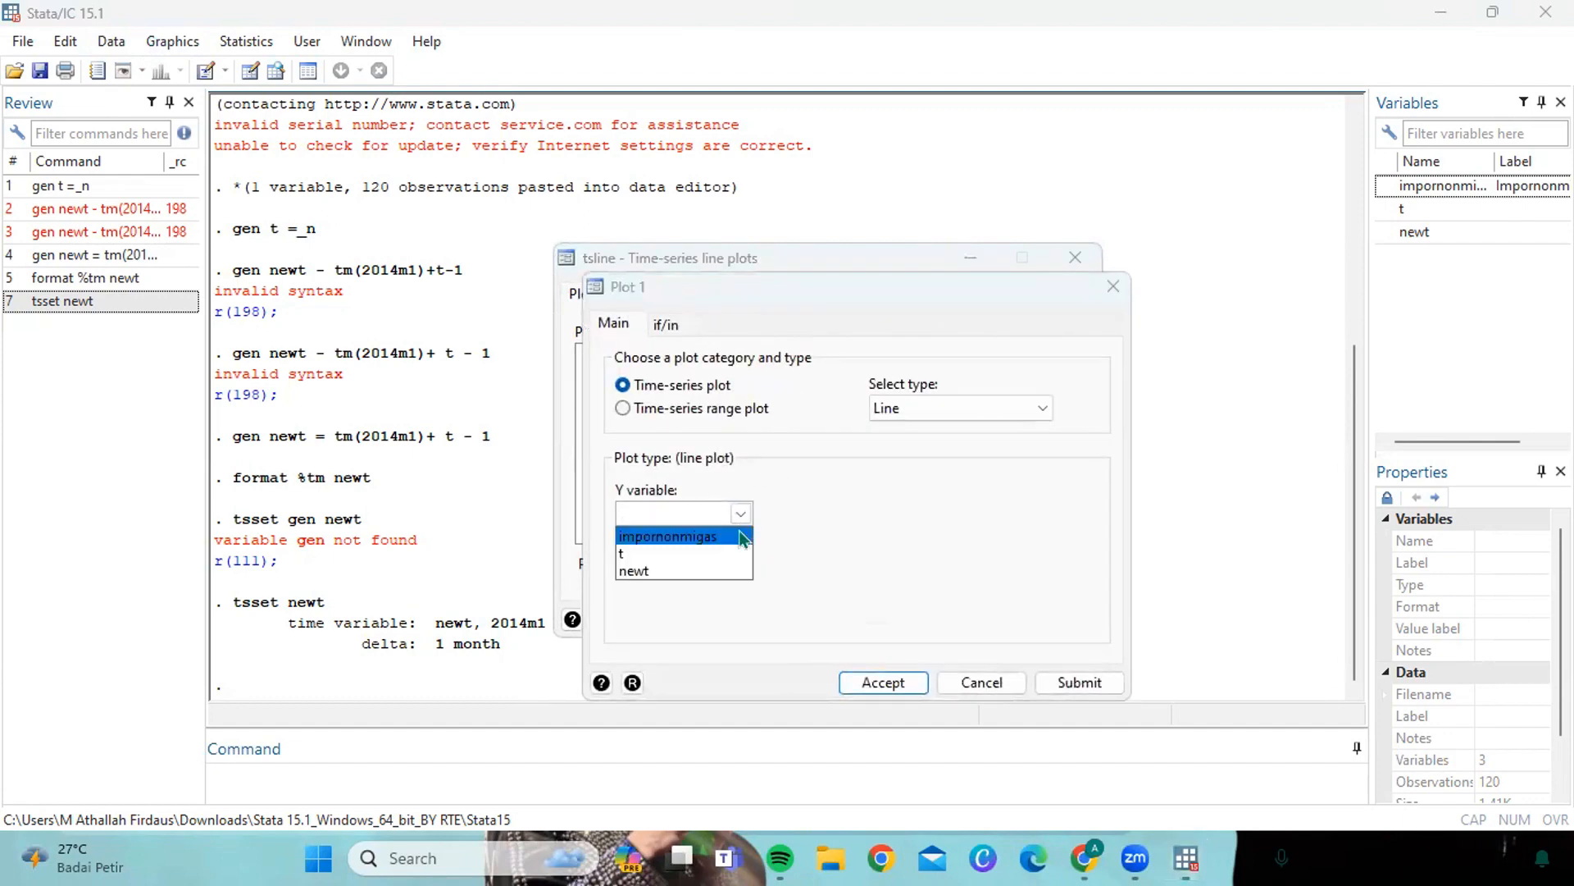
left_click(705, 529)
left_click(863, 674)
left_click(861, 624)
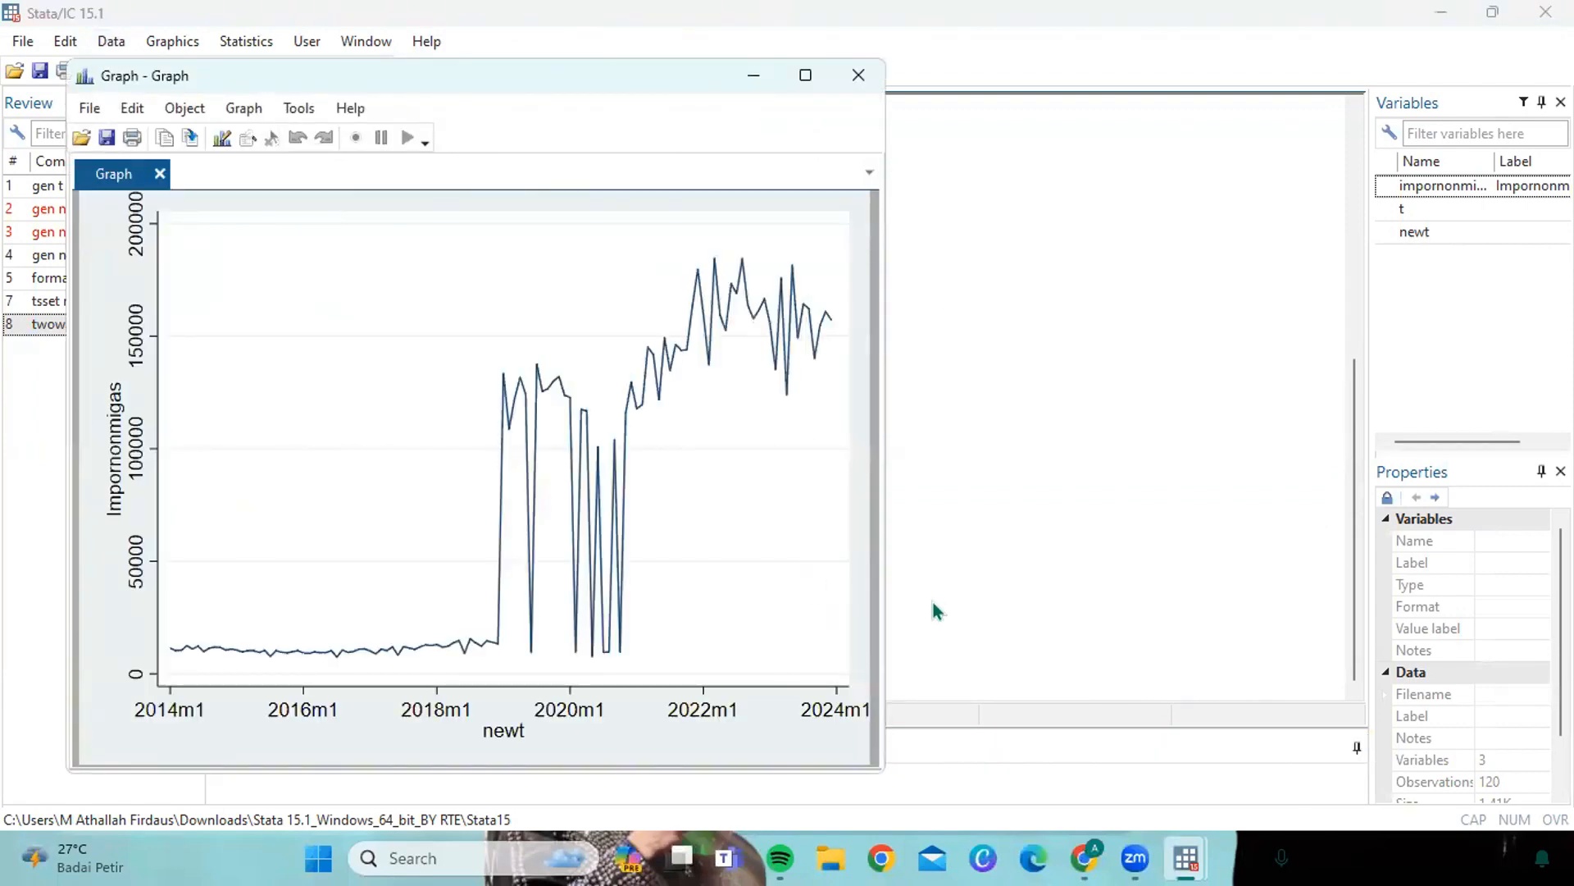
key("alt+Tab")
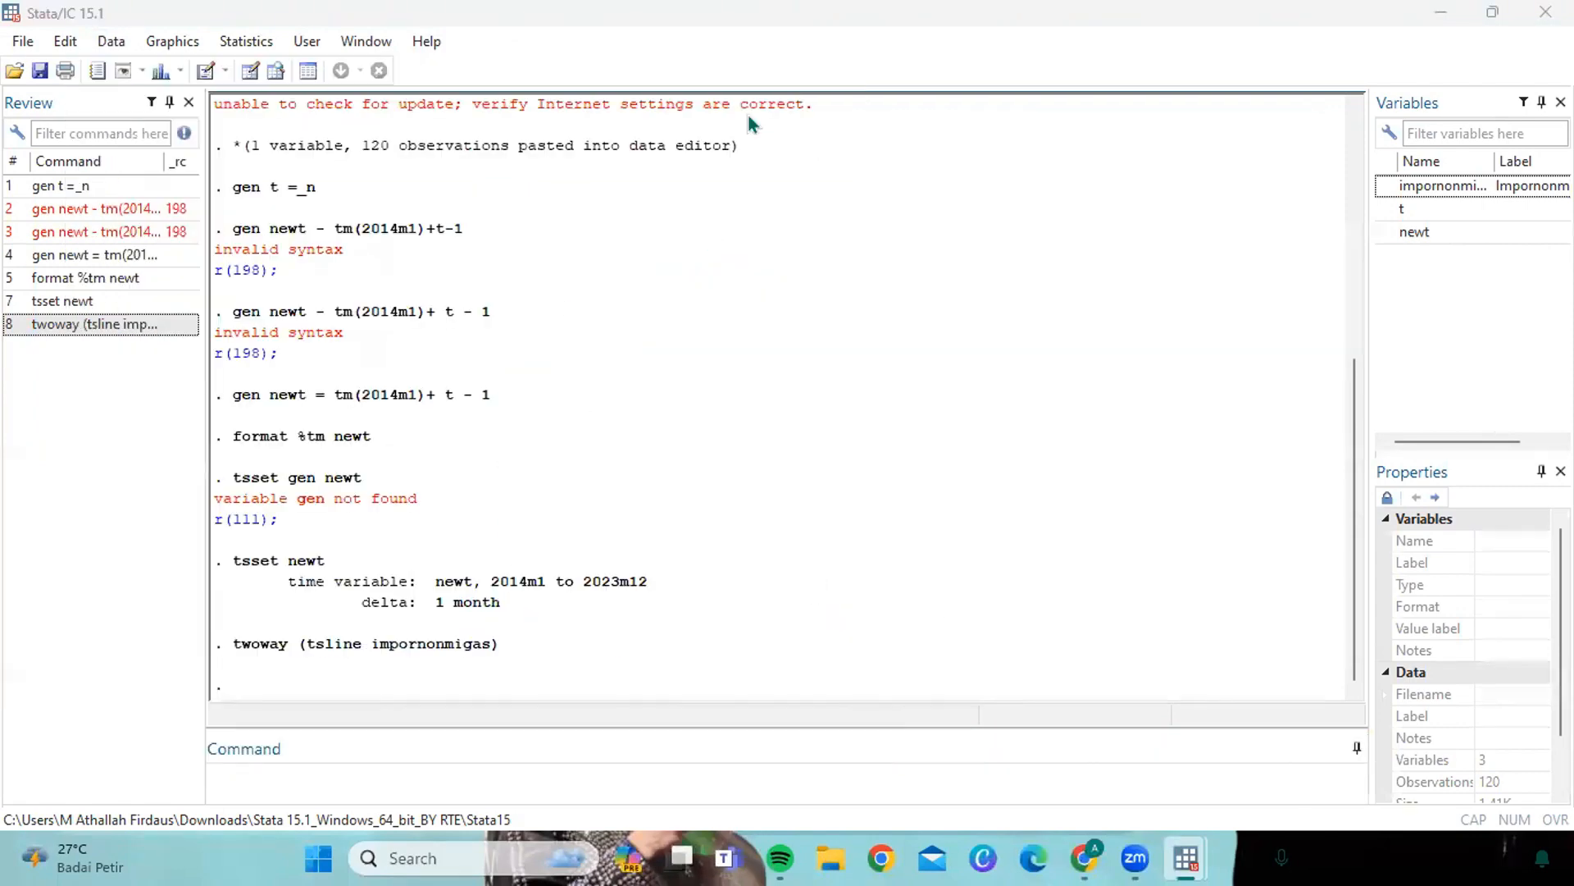
- Run an Augmented Dickey-Fuller unit-root test on impornonmigas with 0 lagged differences
left_click(239, 39)
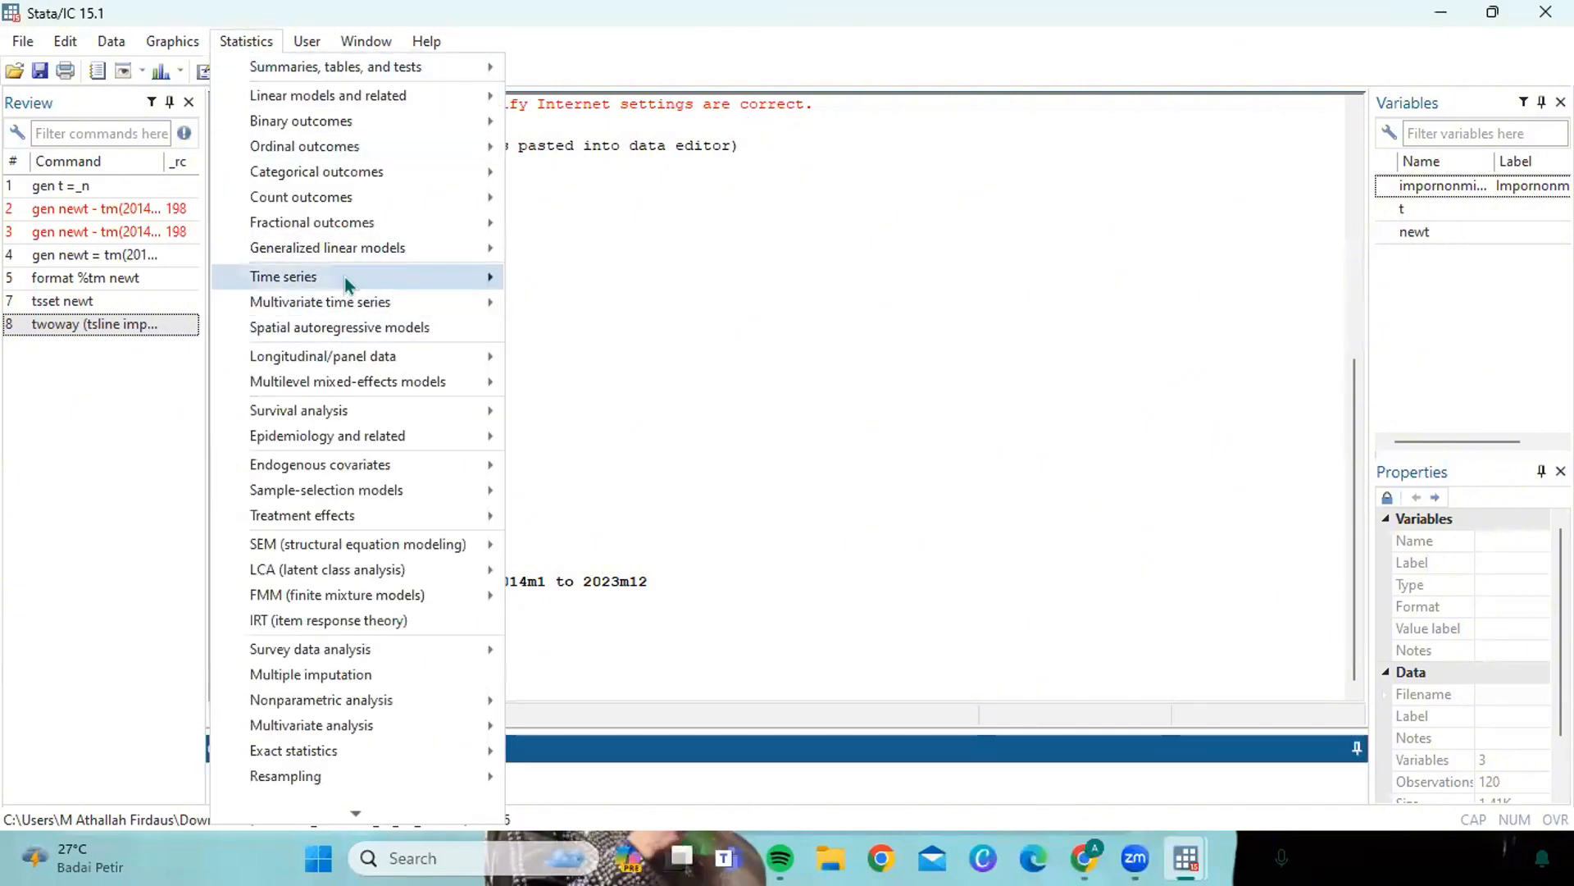
mouse_move(344, 277)
mouse_move(687, 680)
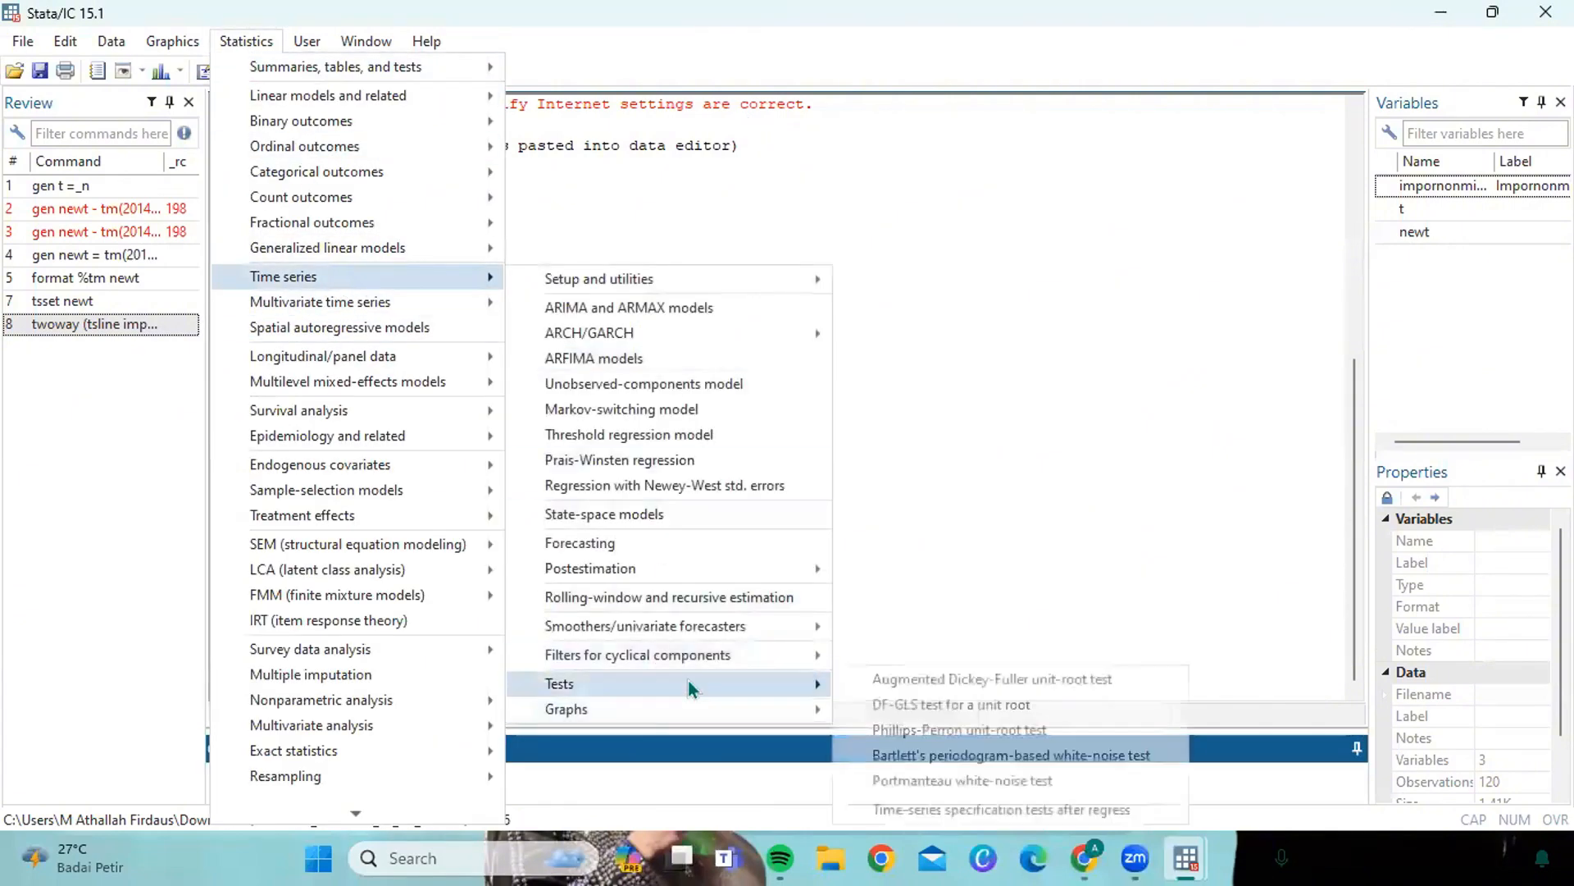
left_click(937, 686)
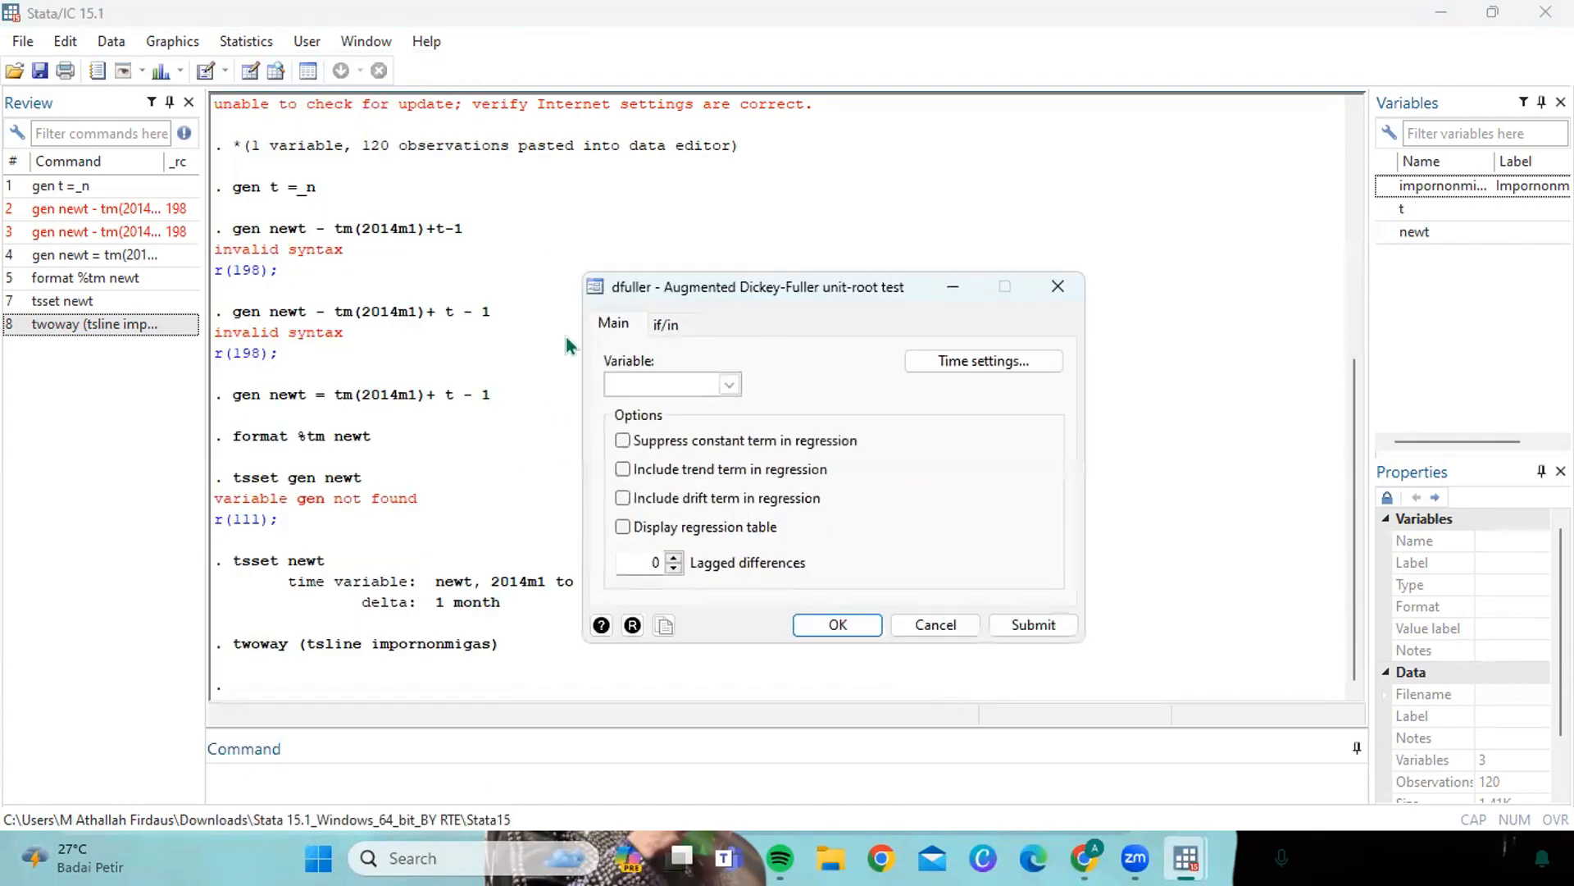
left_click(727, 383)
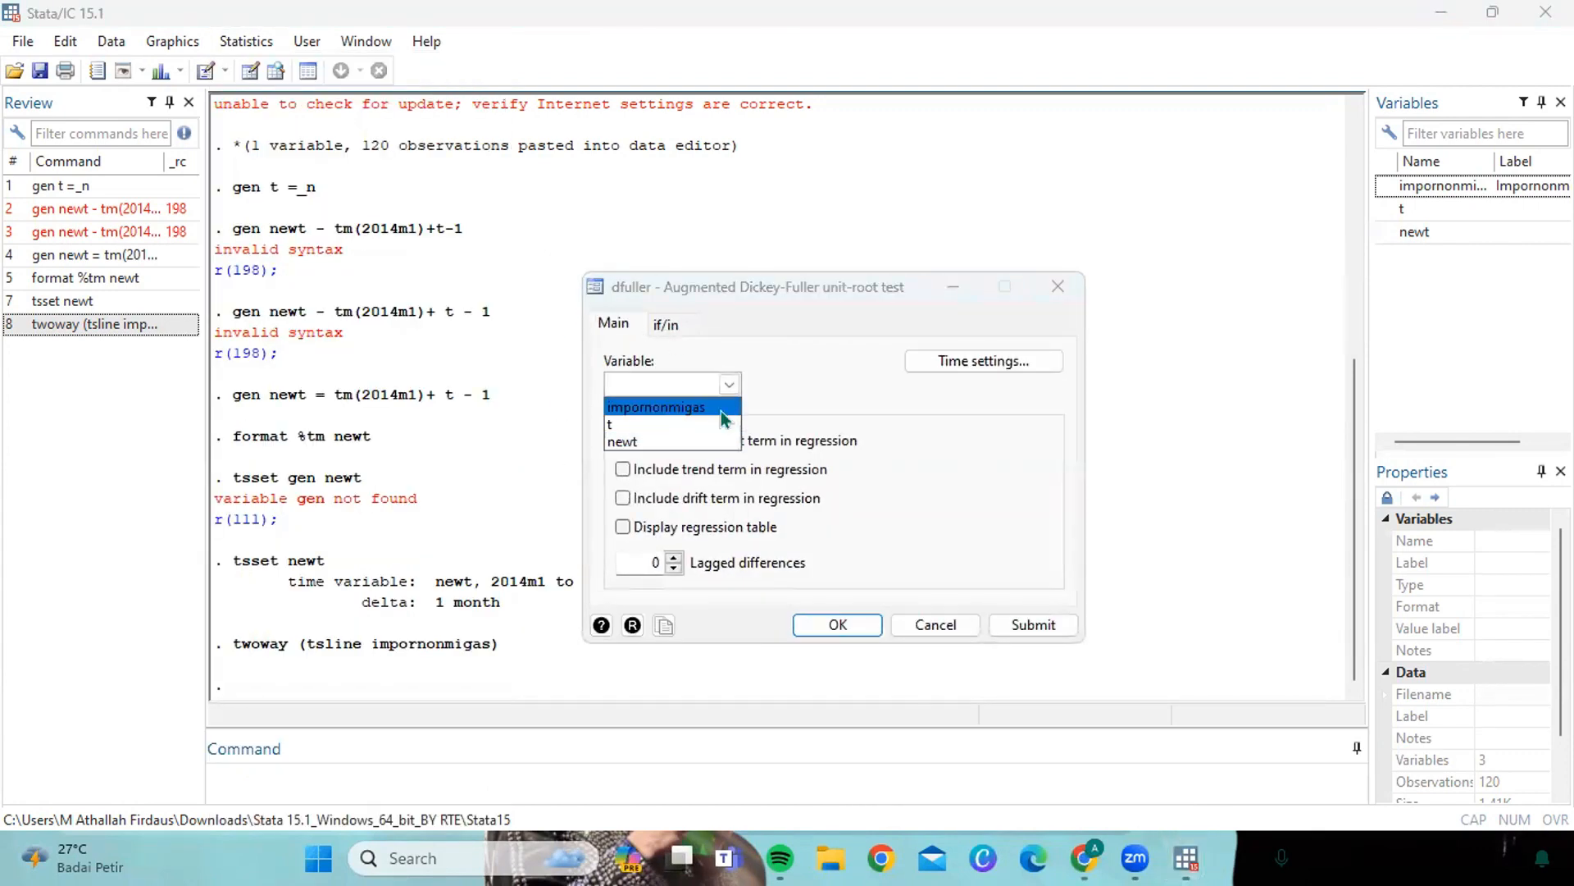
left_click(721, 411)
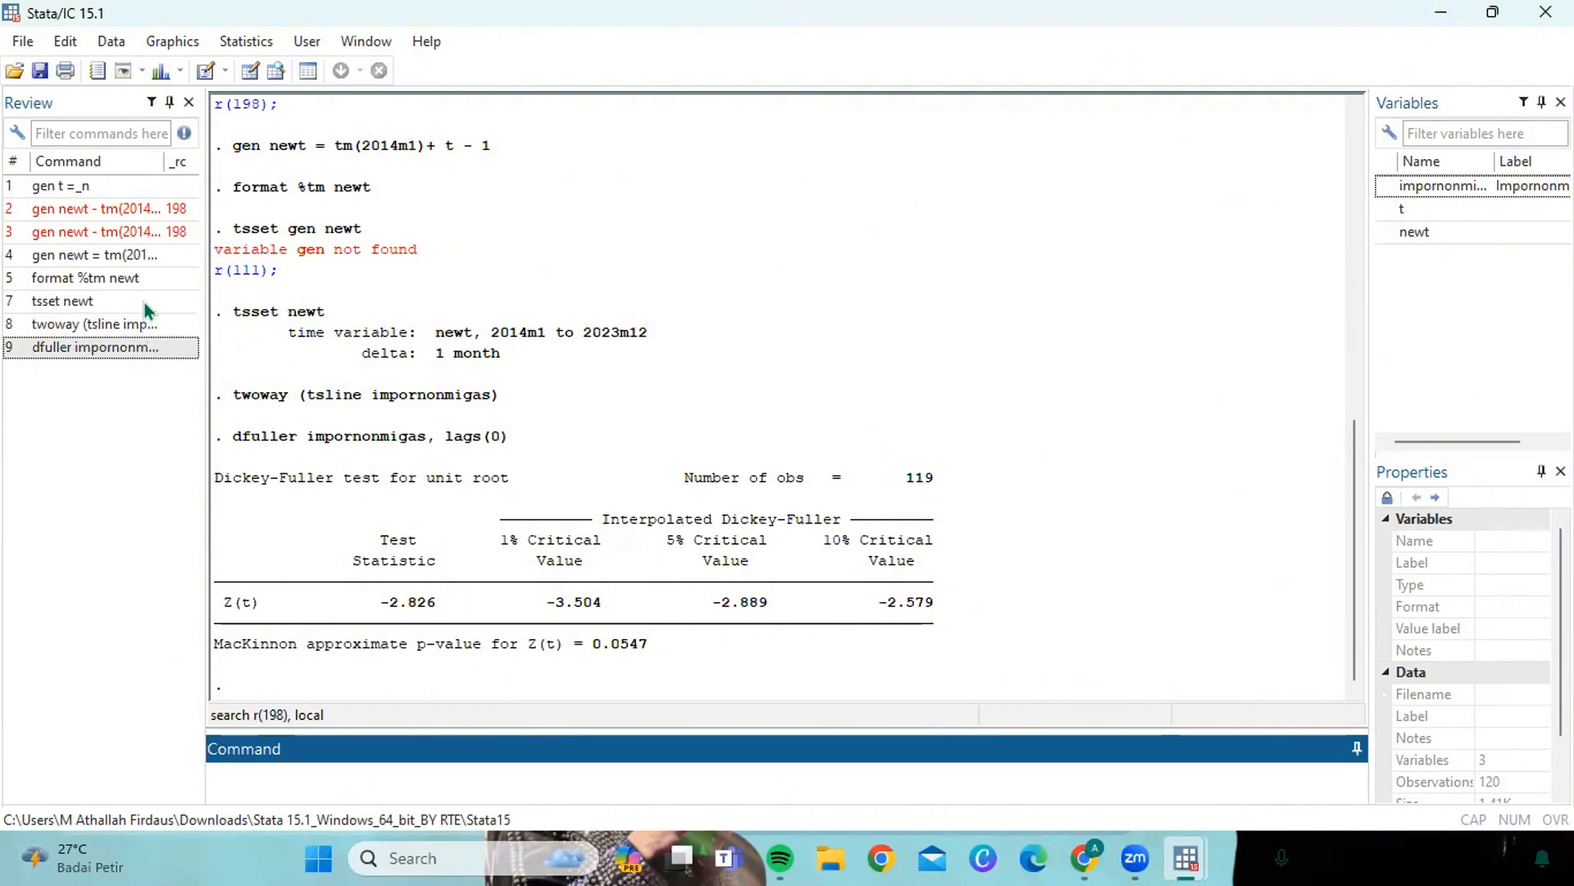
- Rerun the Dickey-Fuller test on the first difference with dfuller D.impornonmigas, lags(0)
left_click(139, 351)
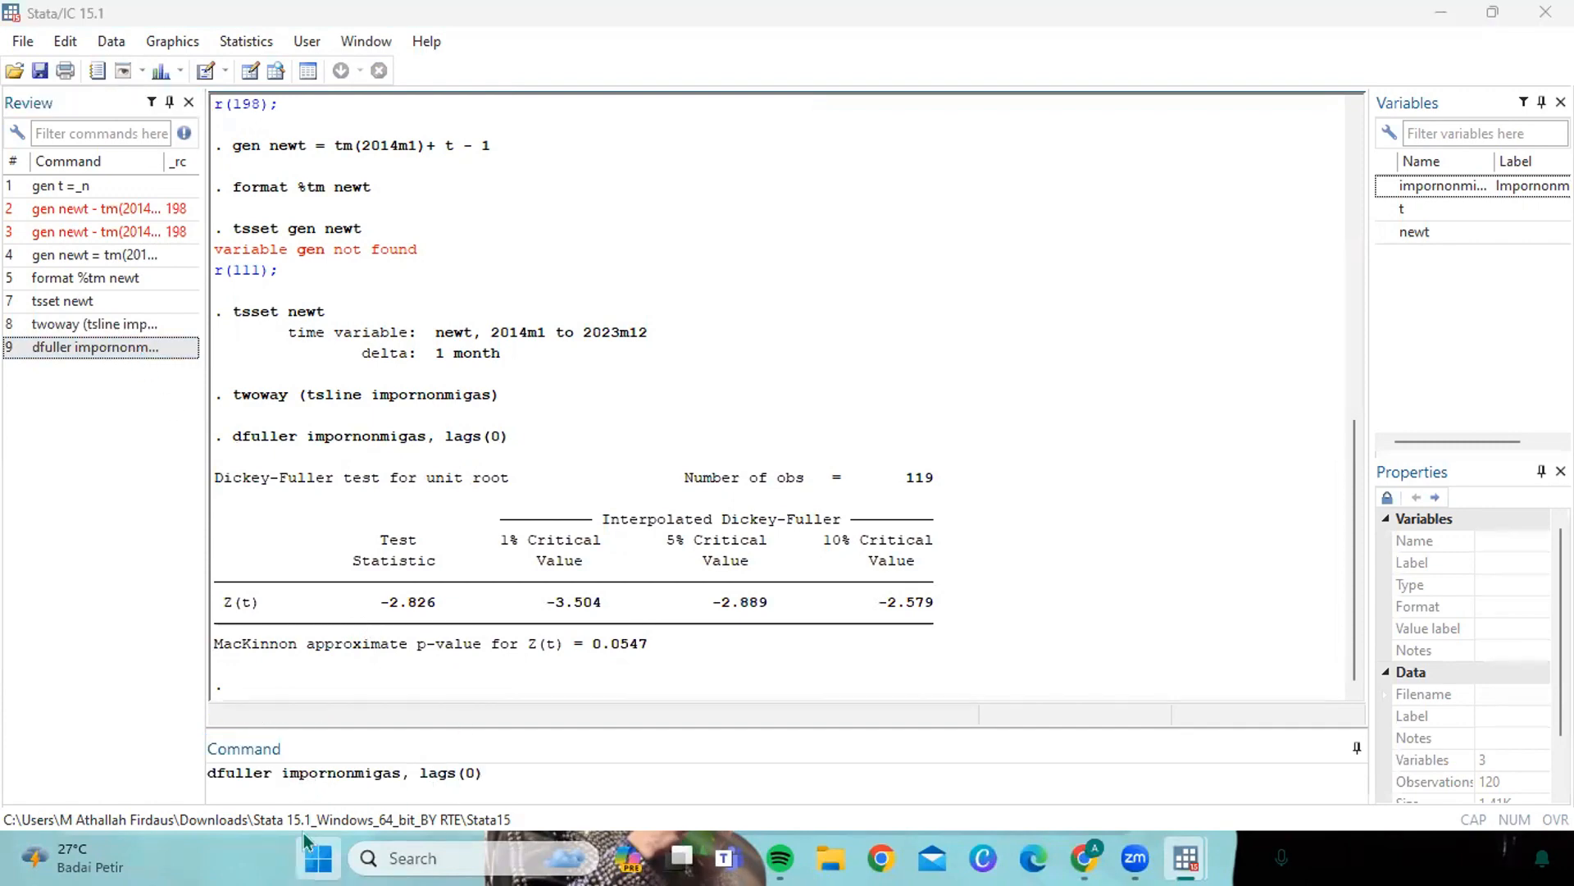
left_click(283, 779)
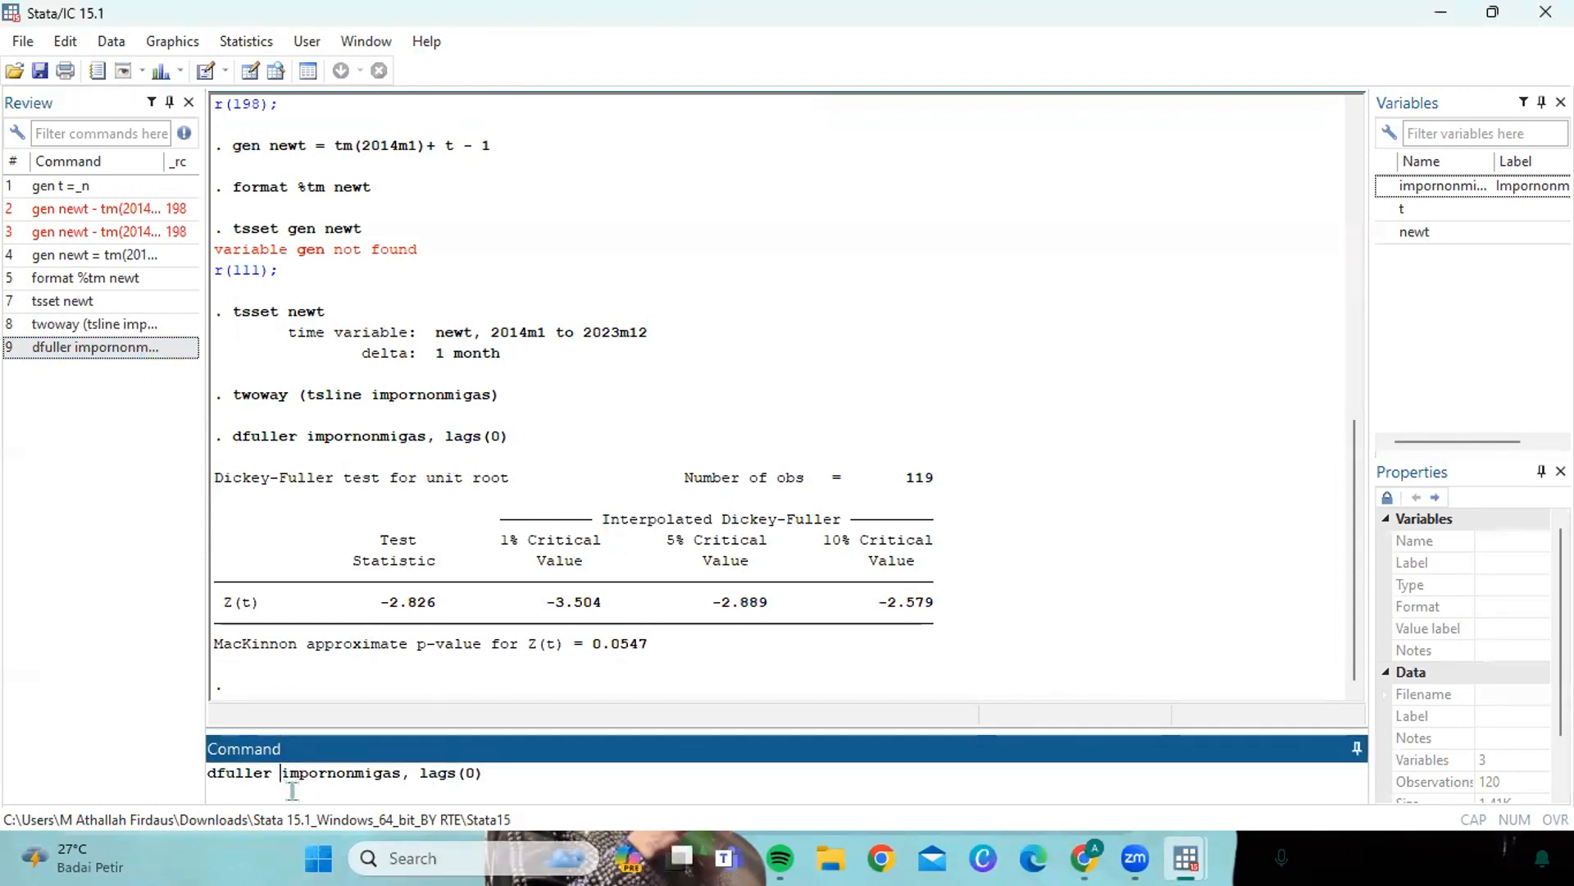
type("D")
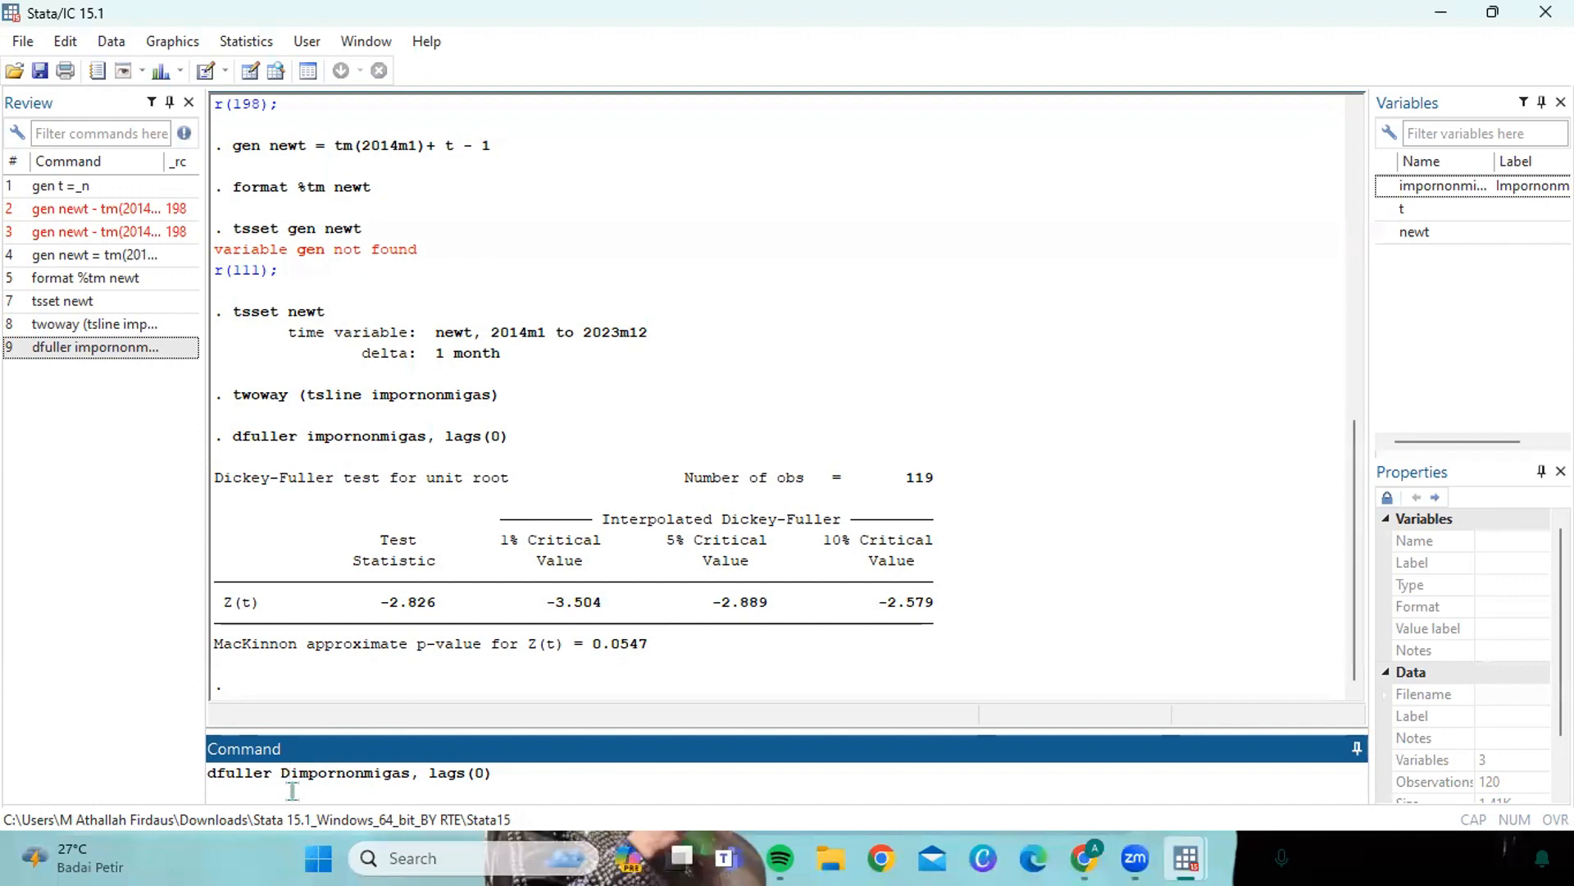
type(".")
key("Return")
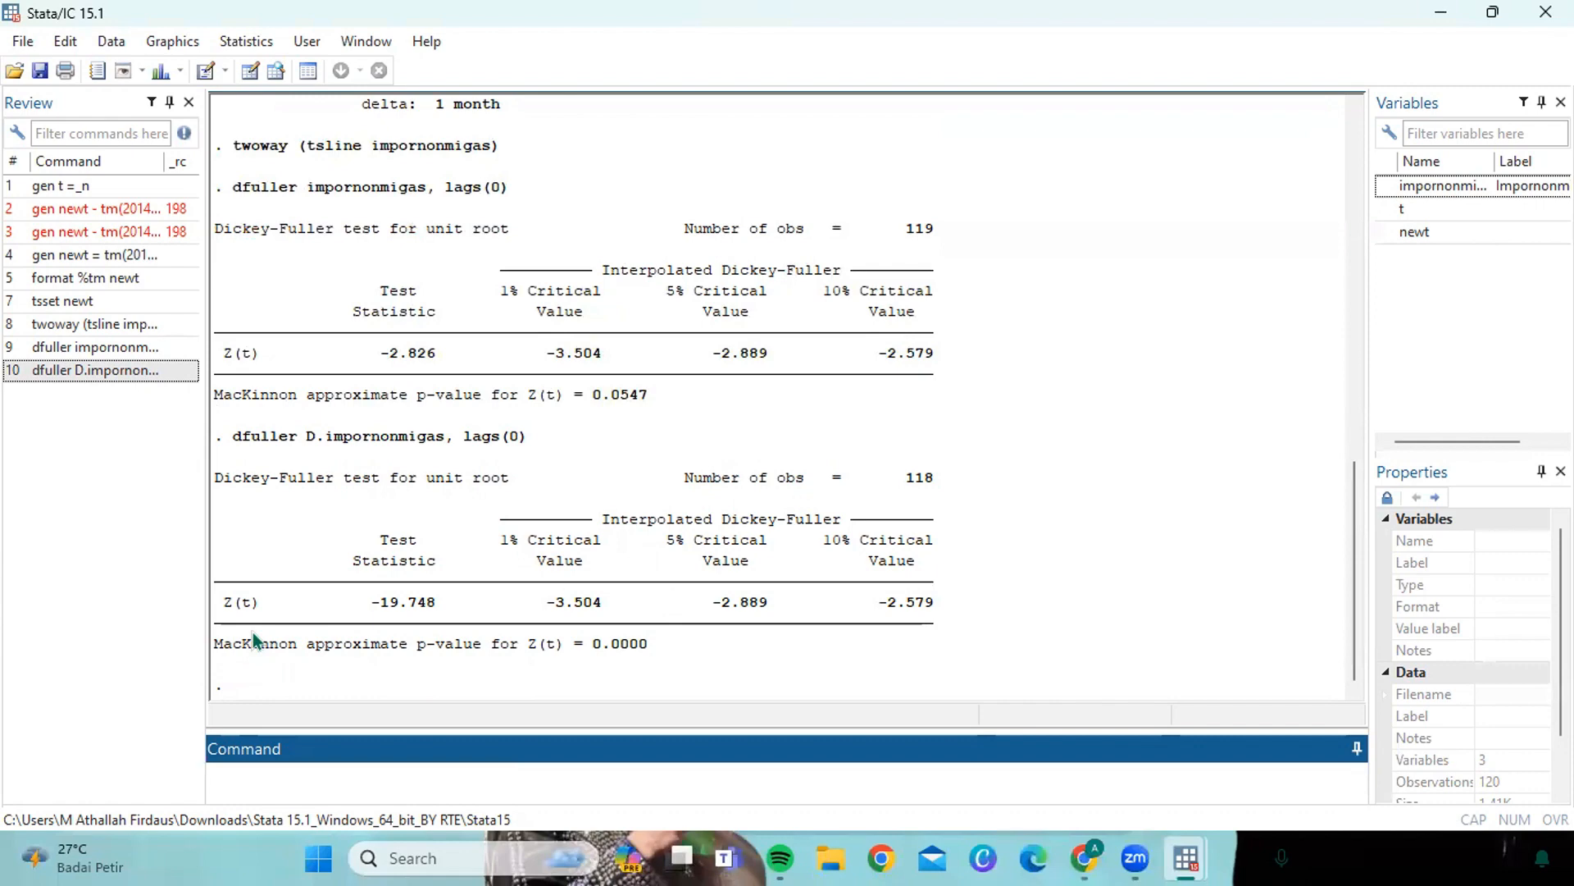
- Plot the autocorrelations of the differenced series with ac D.impornonmigas, and return to the command line
left_click(682, 859)
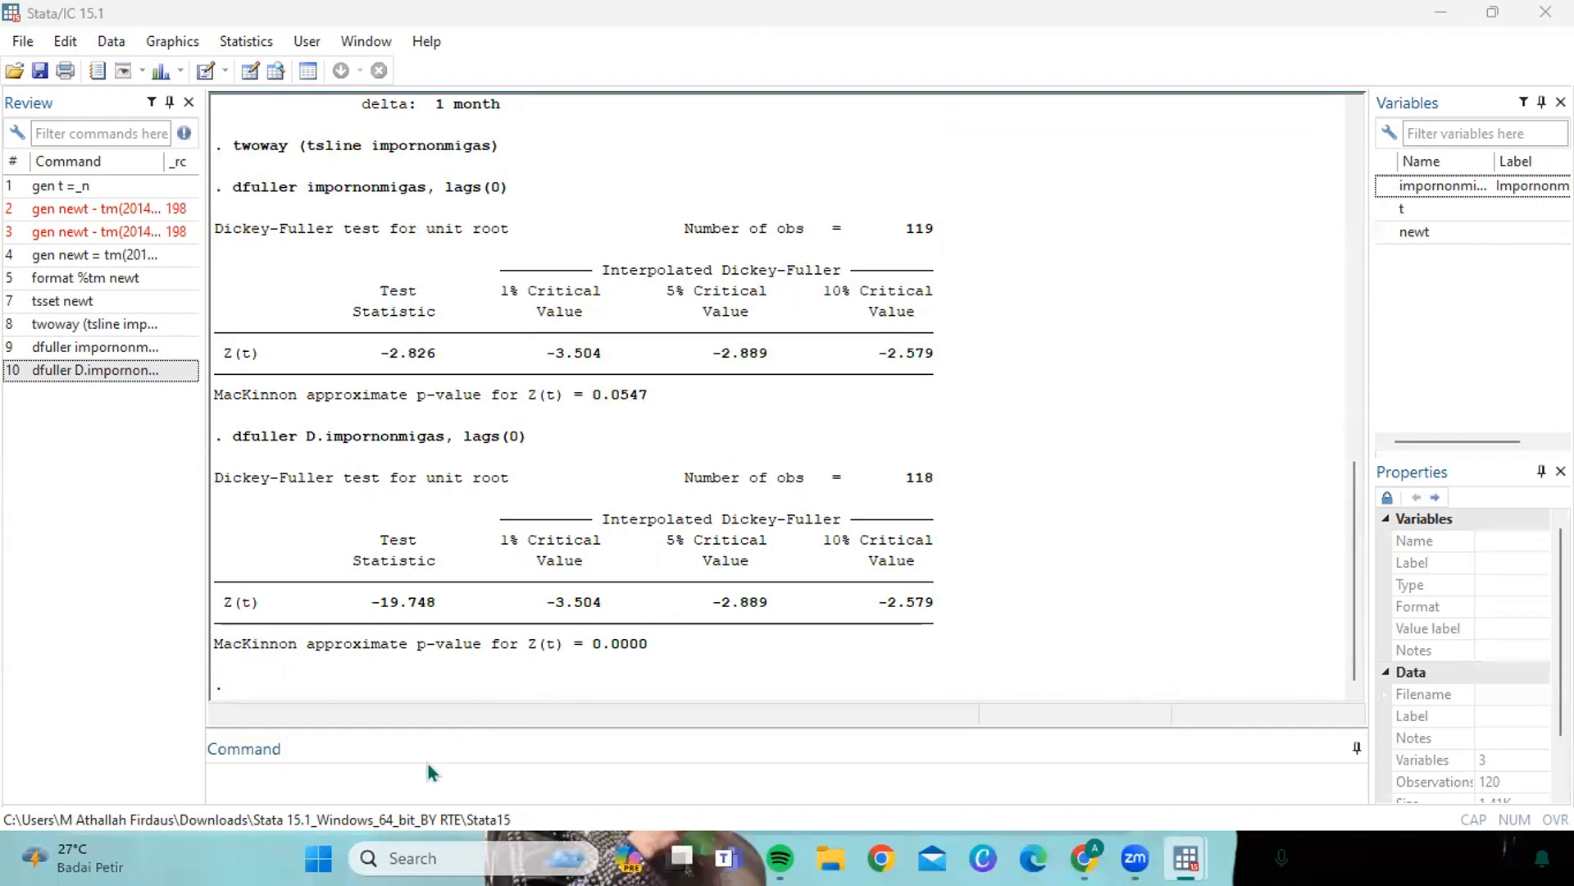
left_click(410, 779)
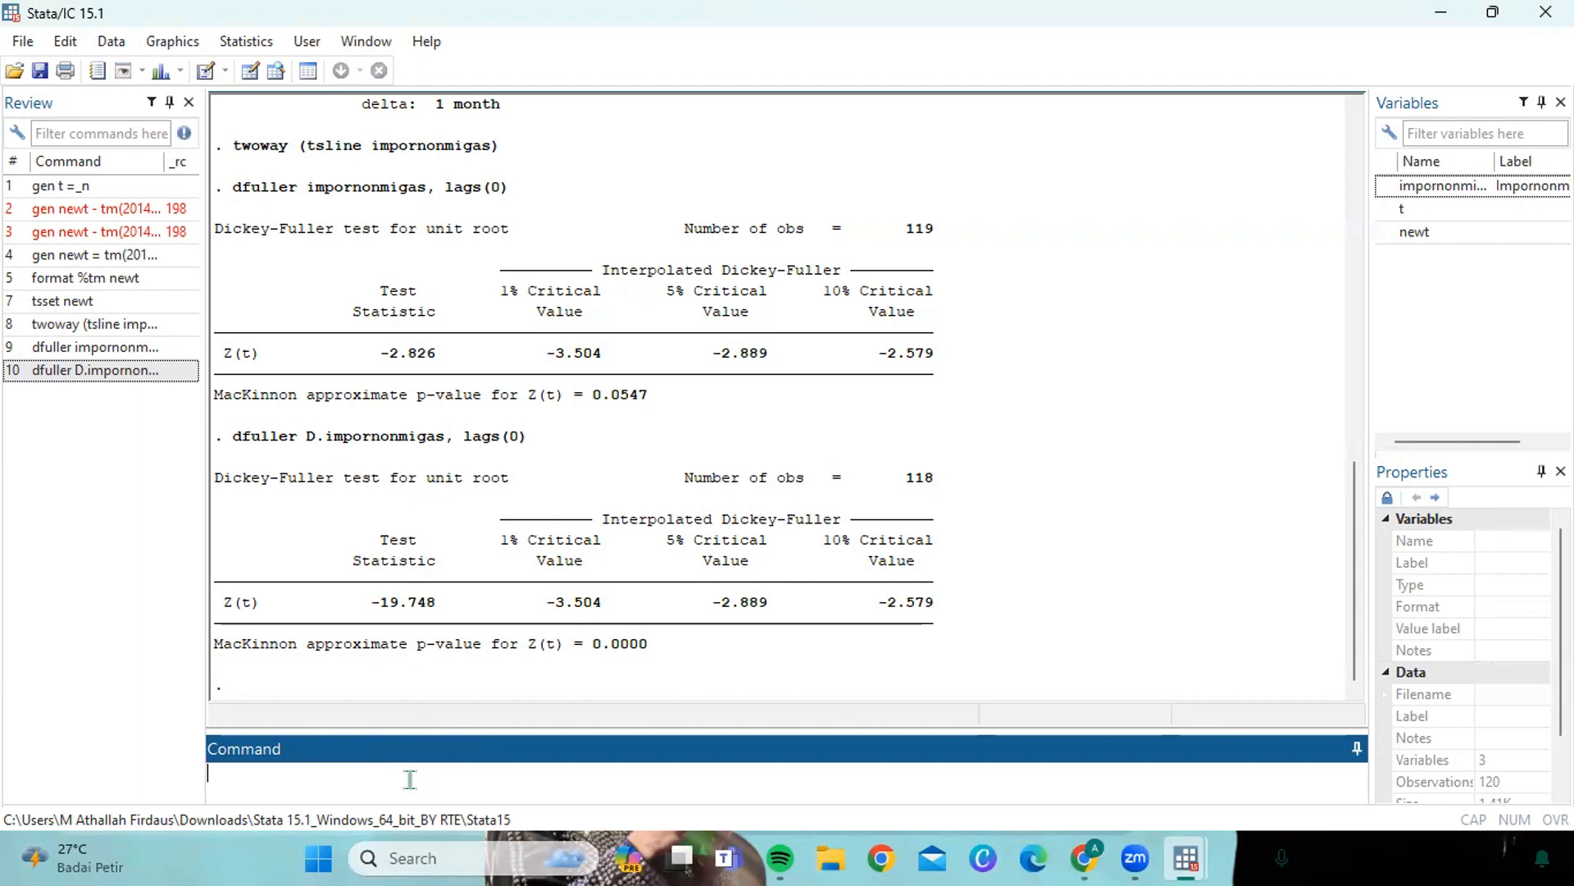
type("ac D.impornonmigas")
key("Return")
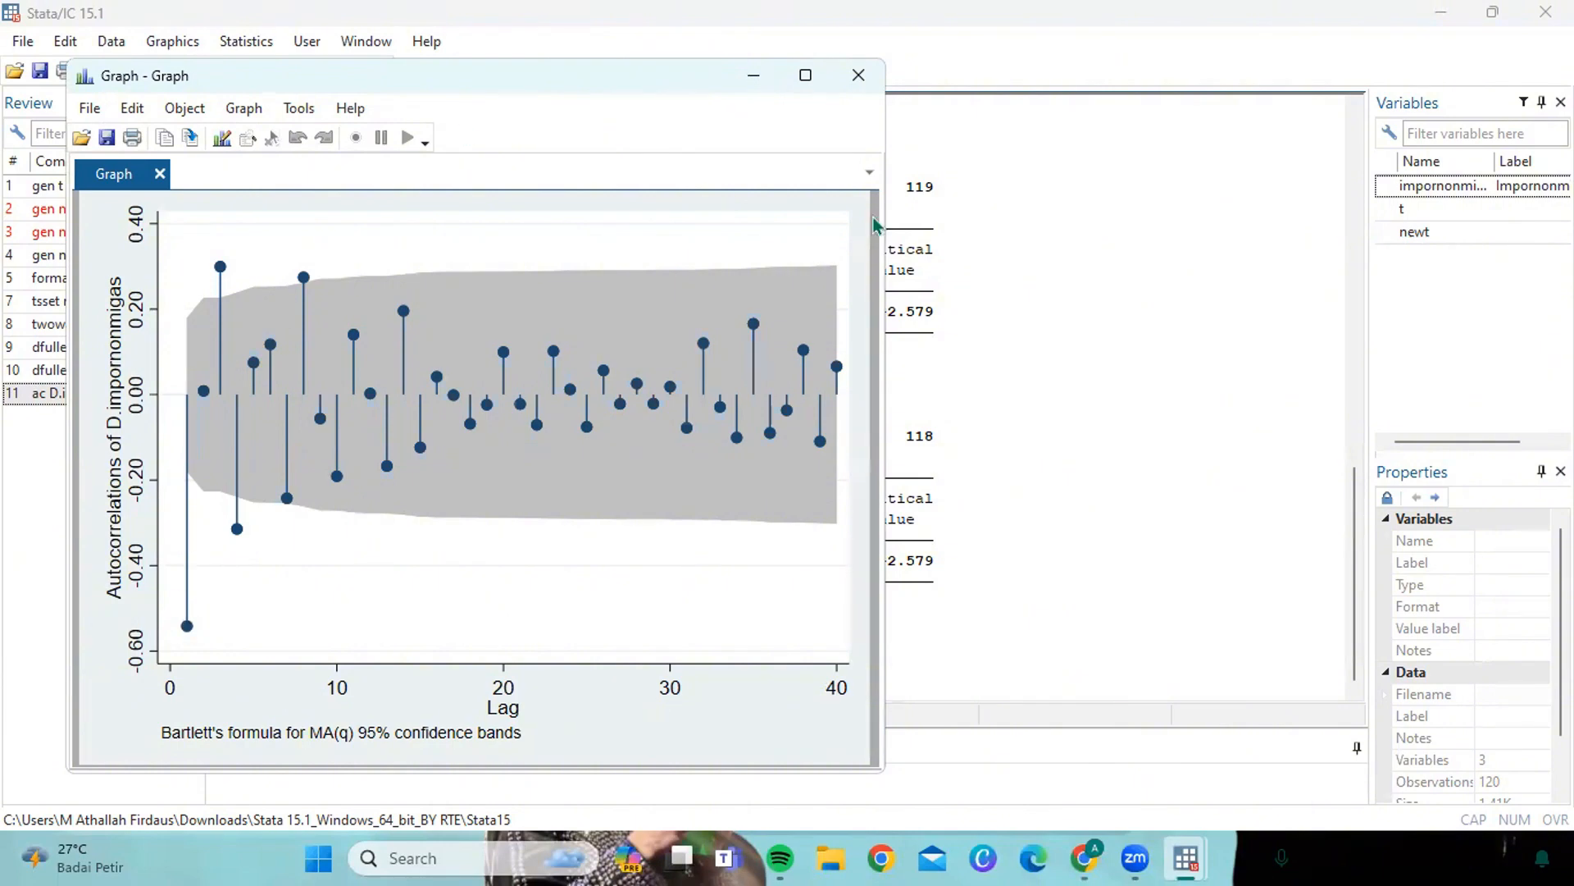
left_click(926, 777)
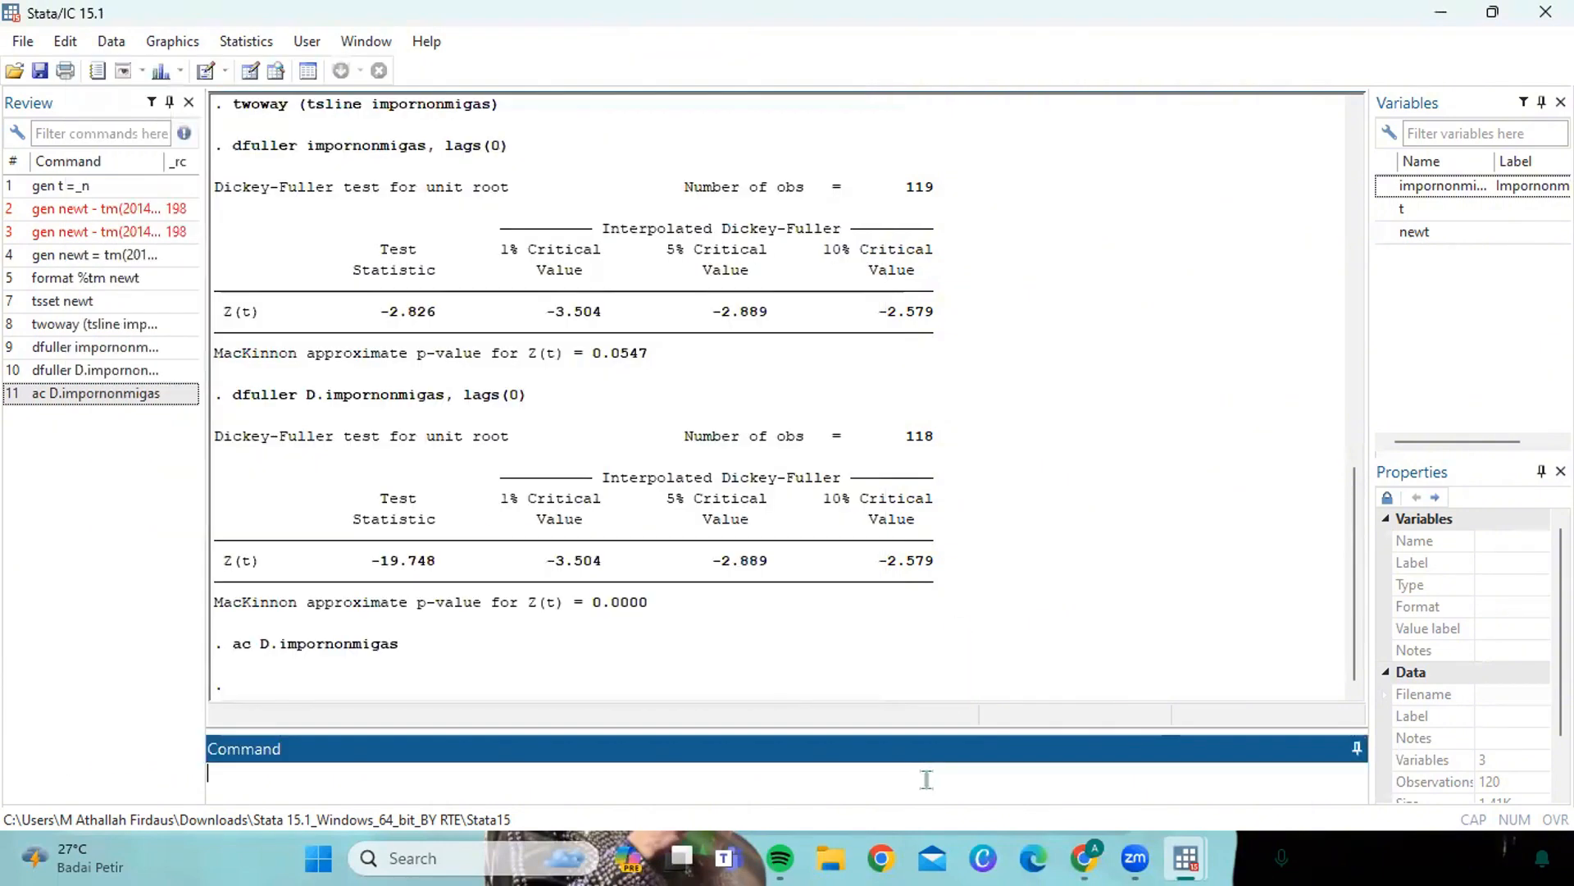
- Plot the partial autocorrelations of the differenced series with pac D.impornonmigas, and close the graph
type("pac D.impornonmig")
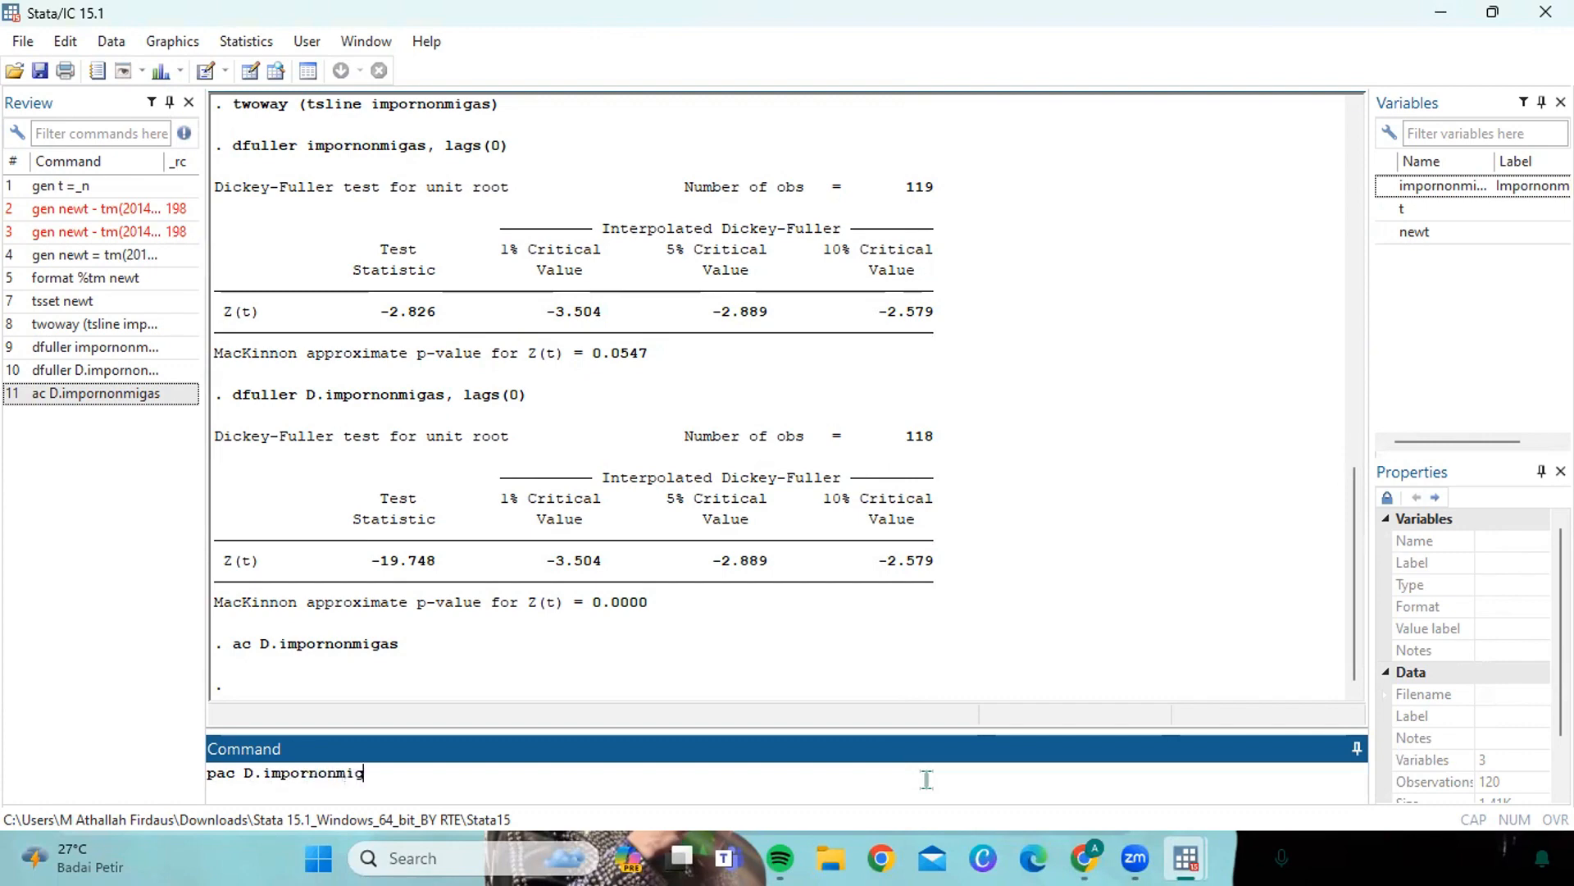
type("as")
key("Return")
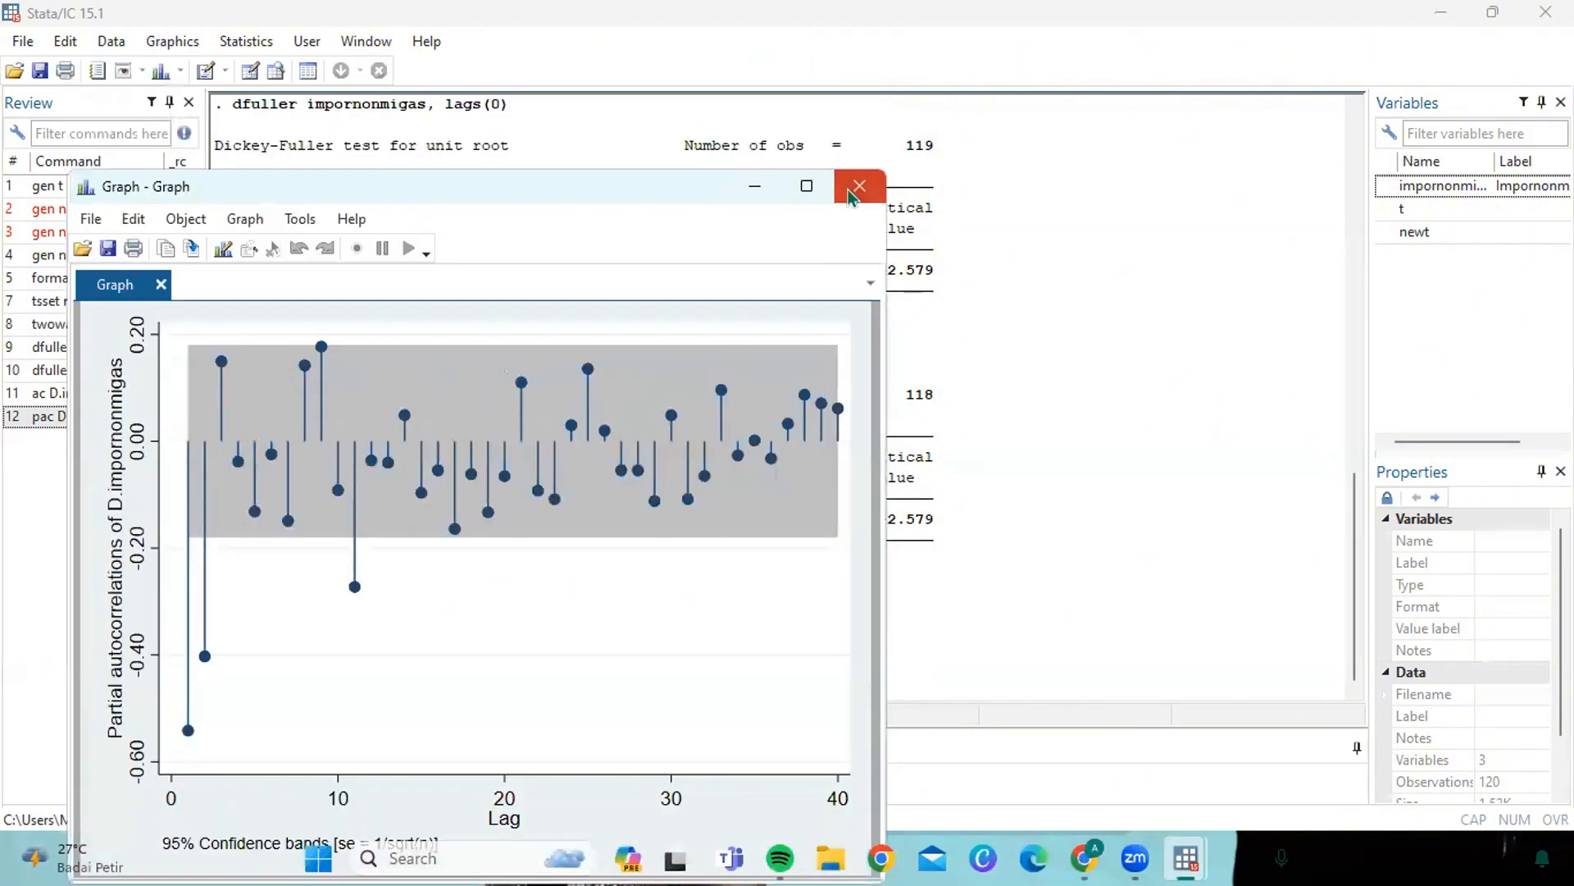
left_click(853, 189)
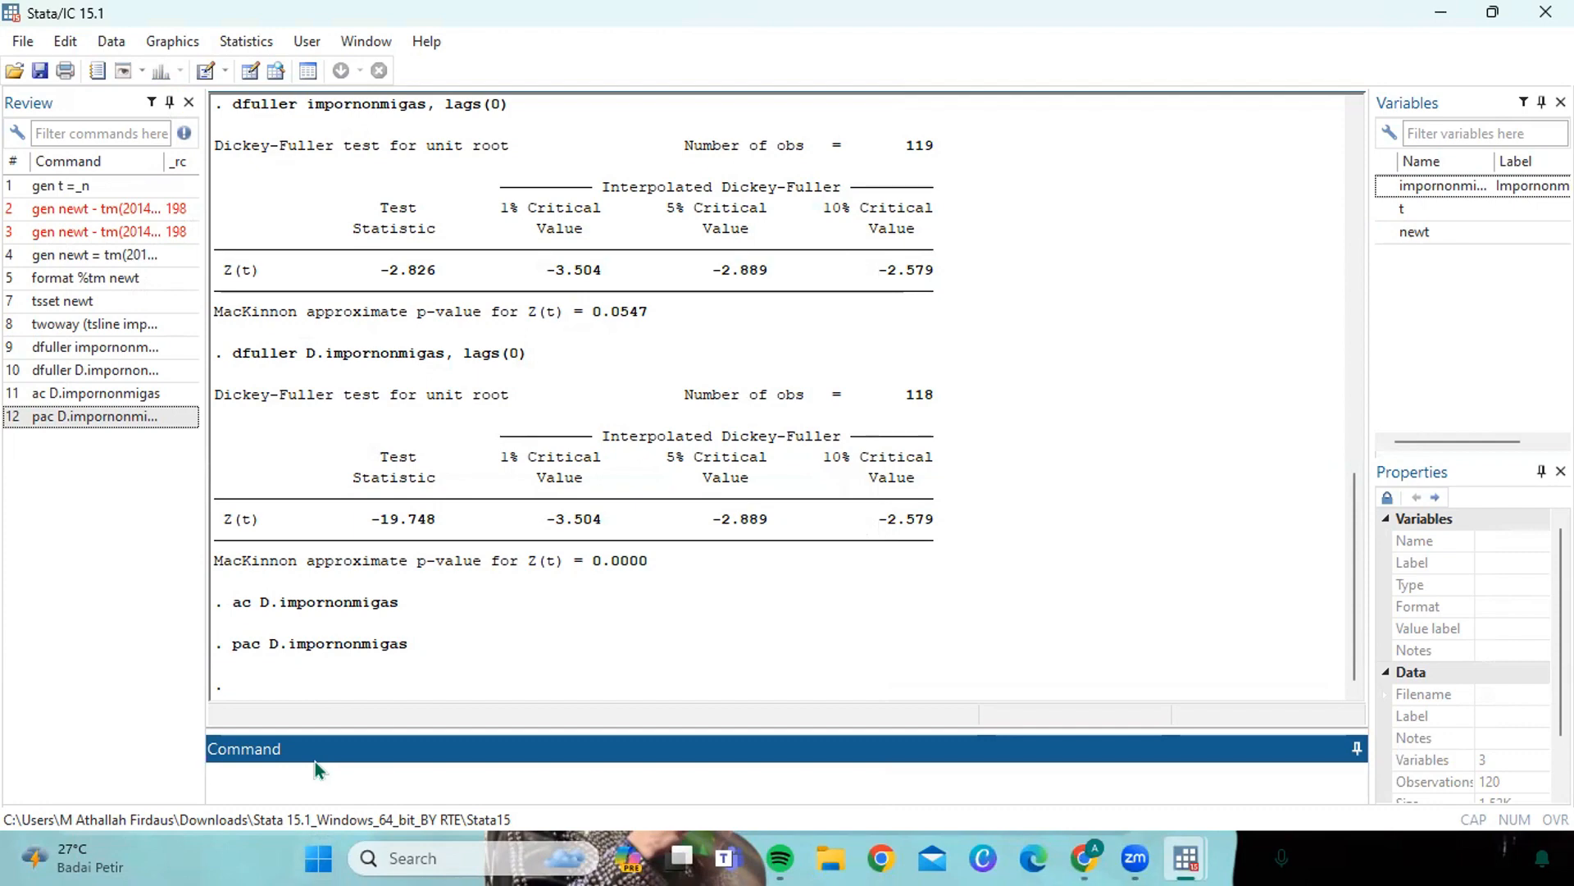
- Fit an ARIMA(2,1,1) model with arima impornonmigas, arima(2,1,1) nolog, and review its coefficient table
type("arima")
key("BackSpace")
key("BackSpace")
type("migas")
type(", a")
type("rima")
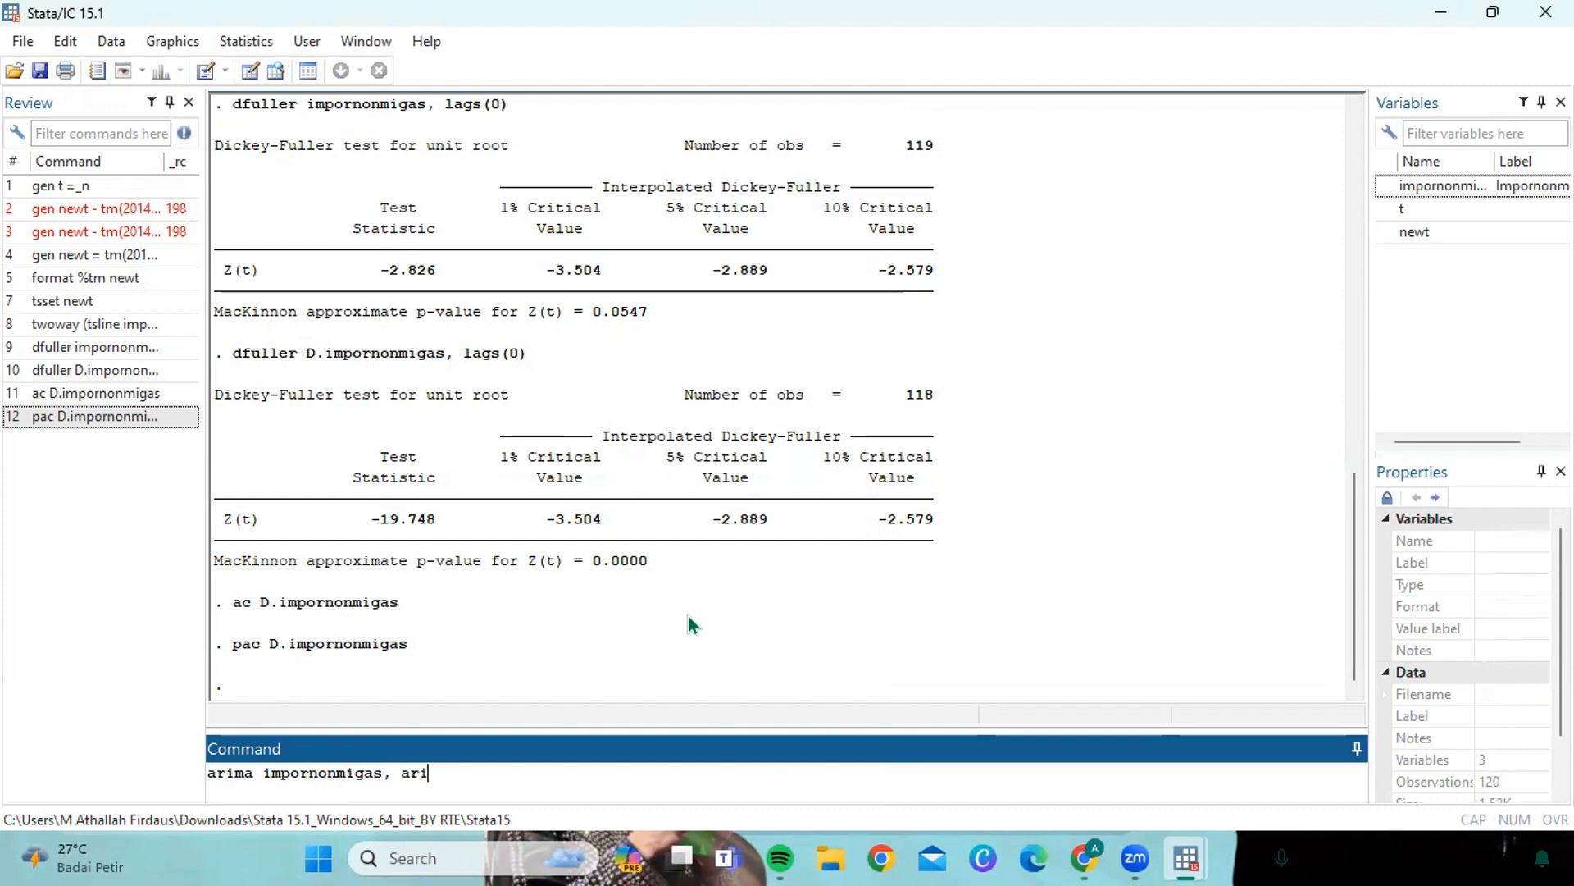
type("(")
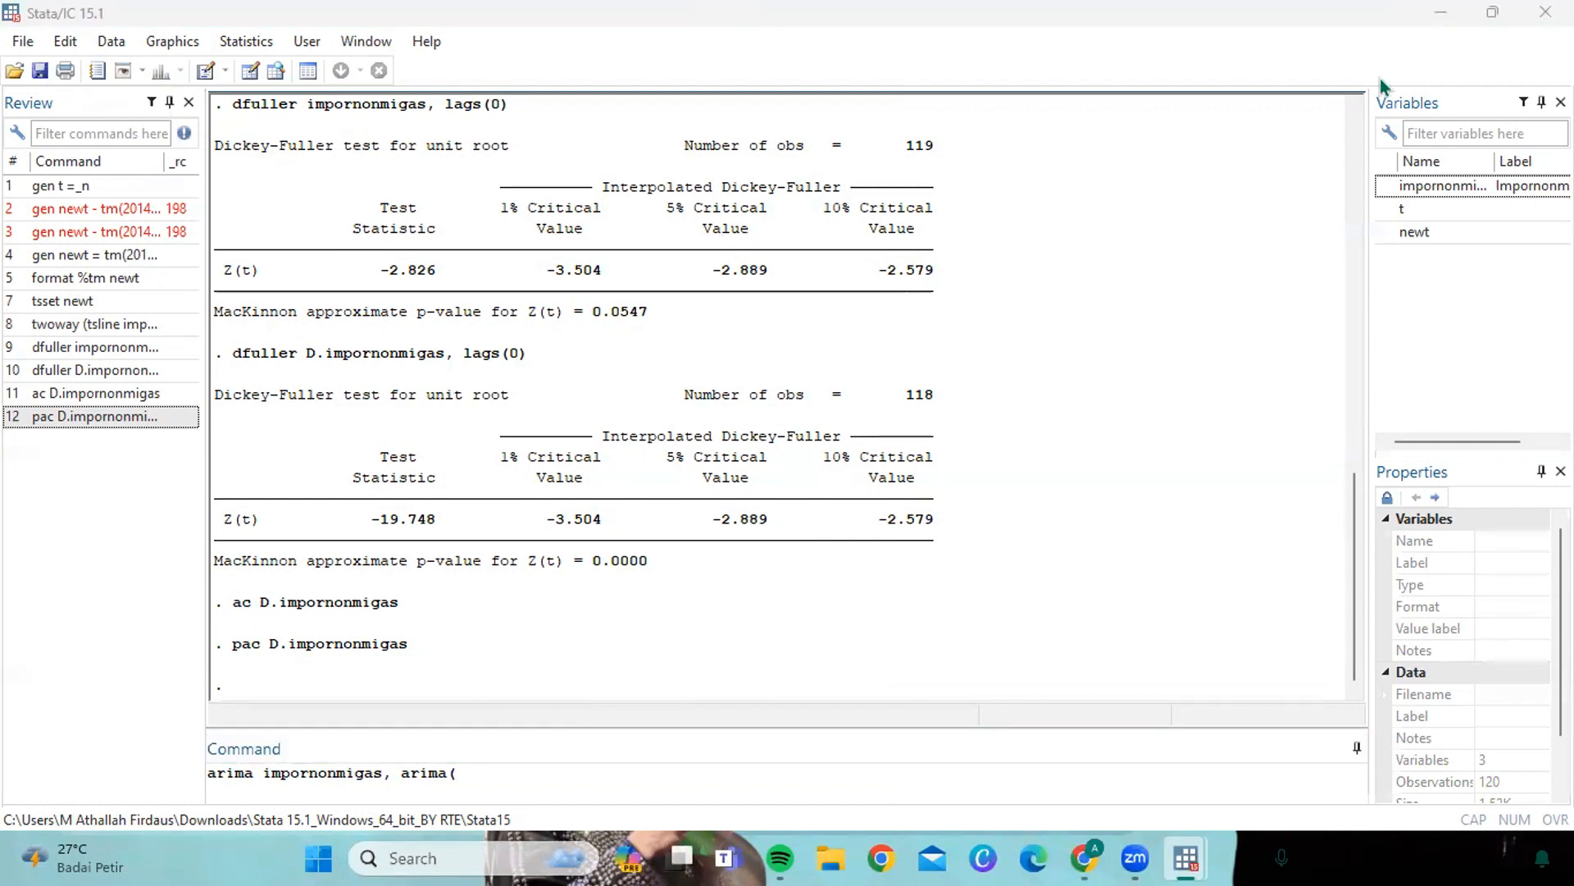
left_click(467, 778)
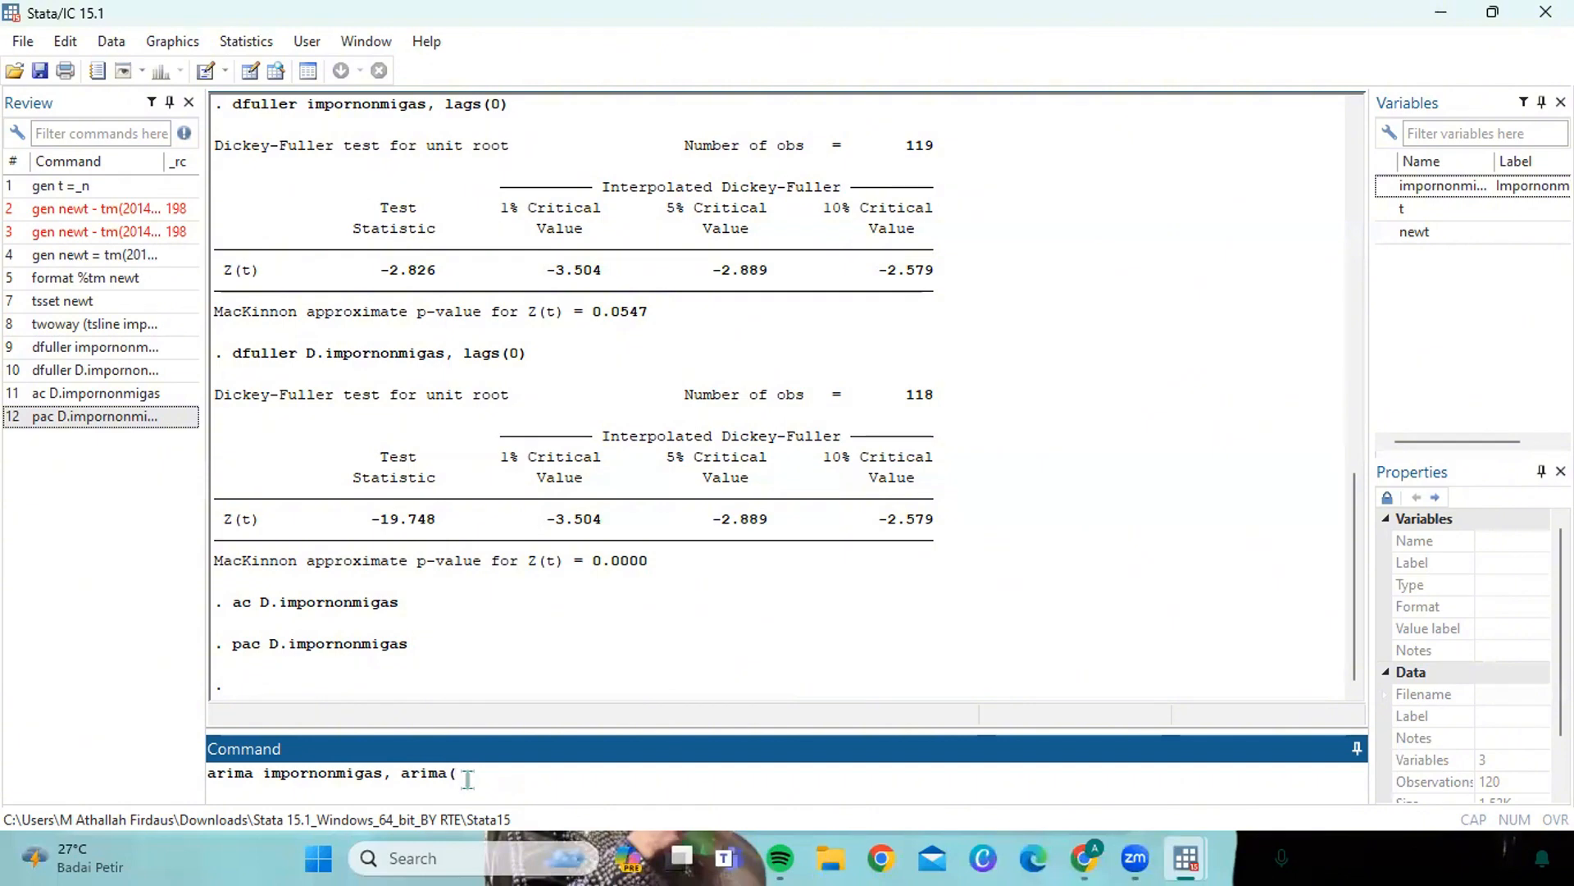
type("2,1,1) nolog")
key("Return")
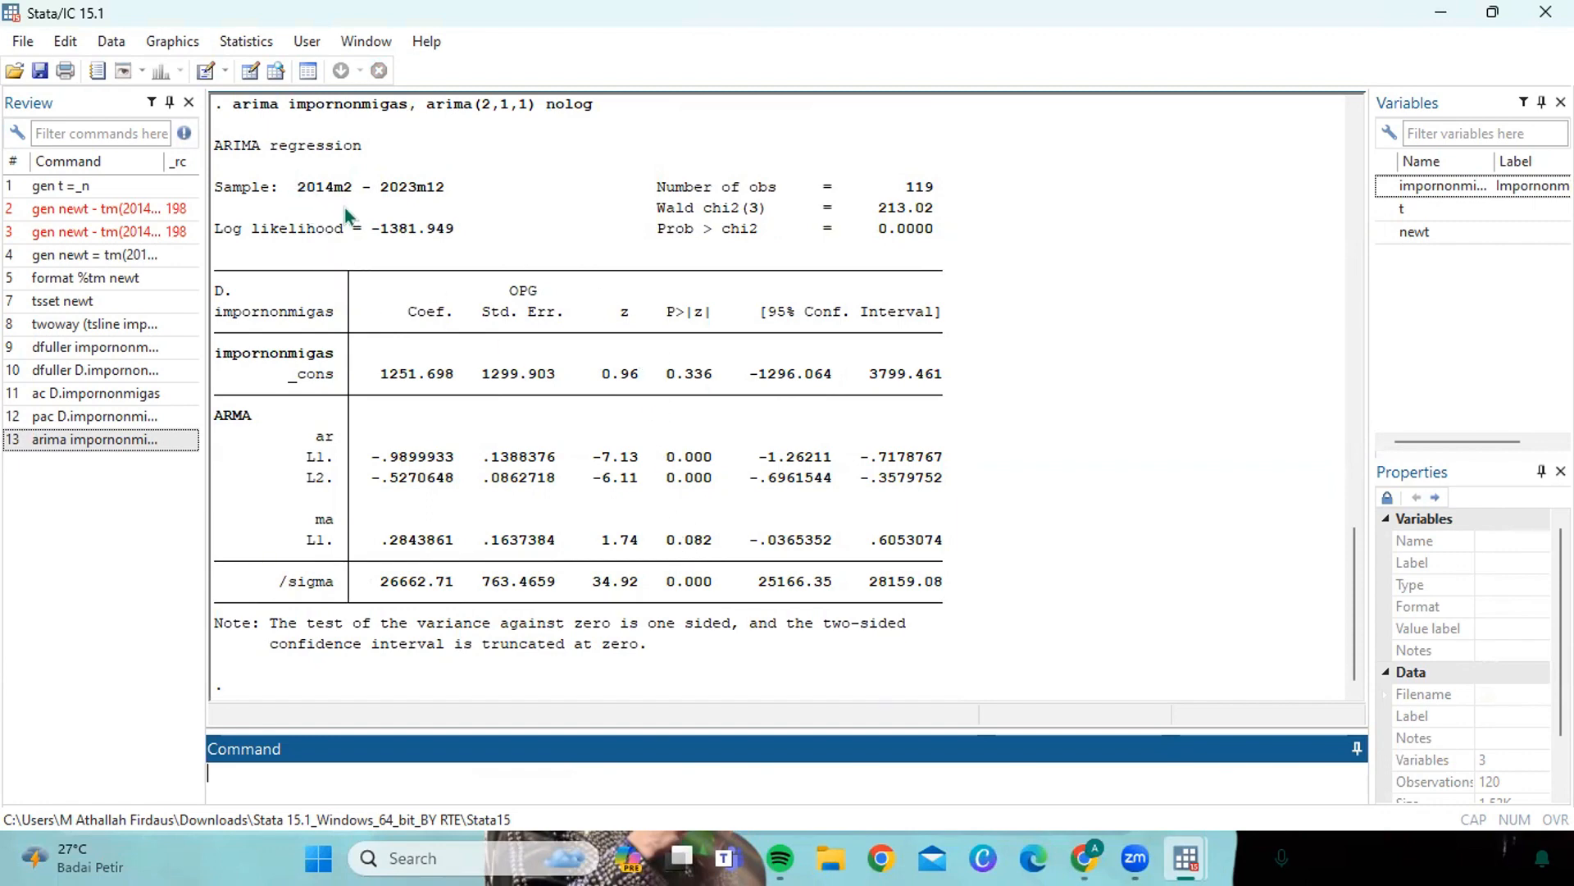
scroll(461, 373, "up", 1)
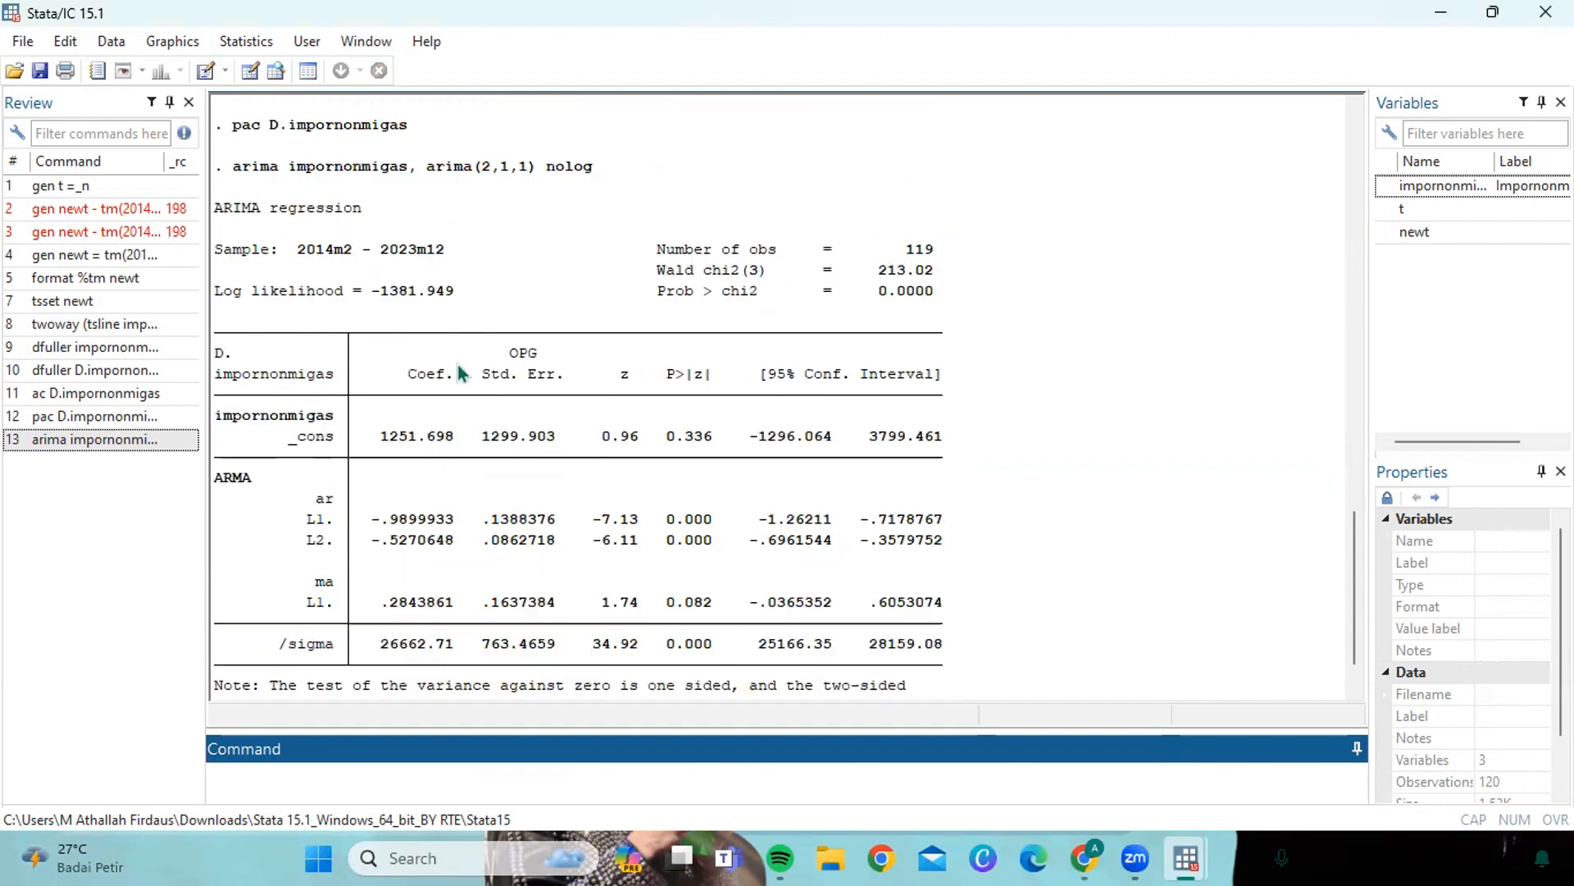
scroll(766, 408, "down", 1)
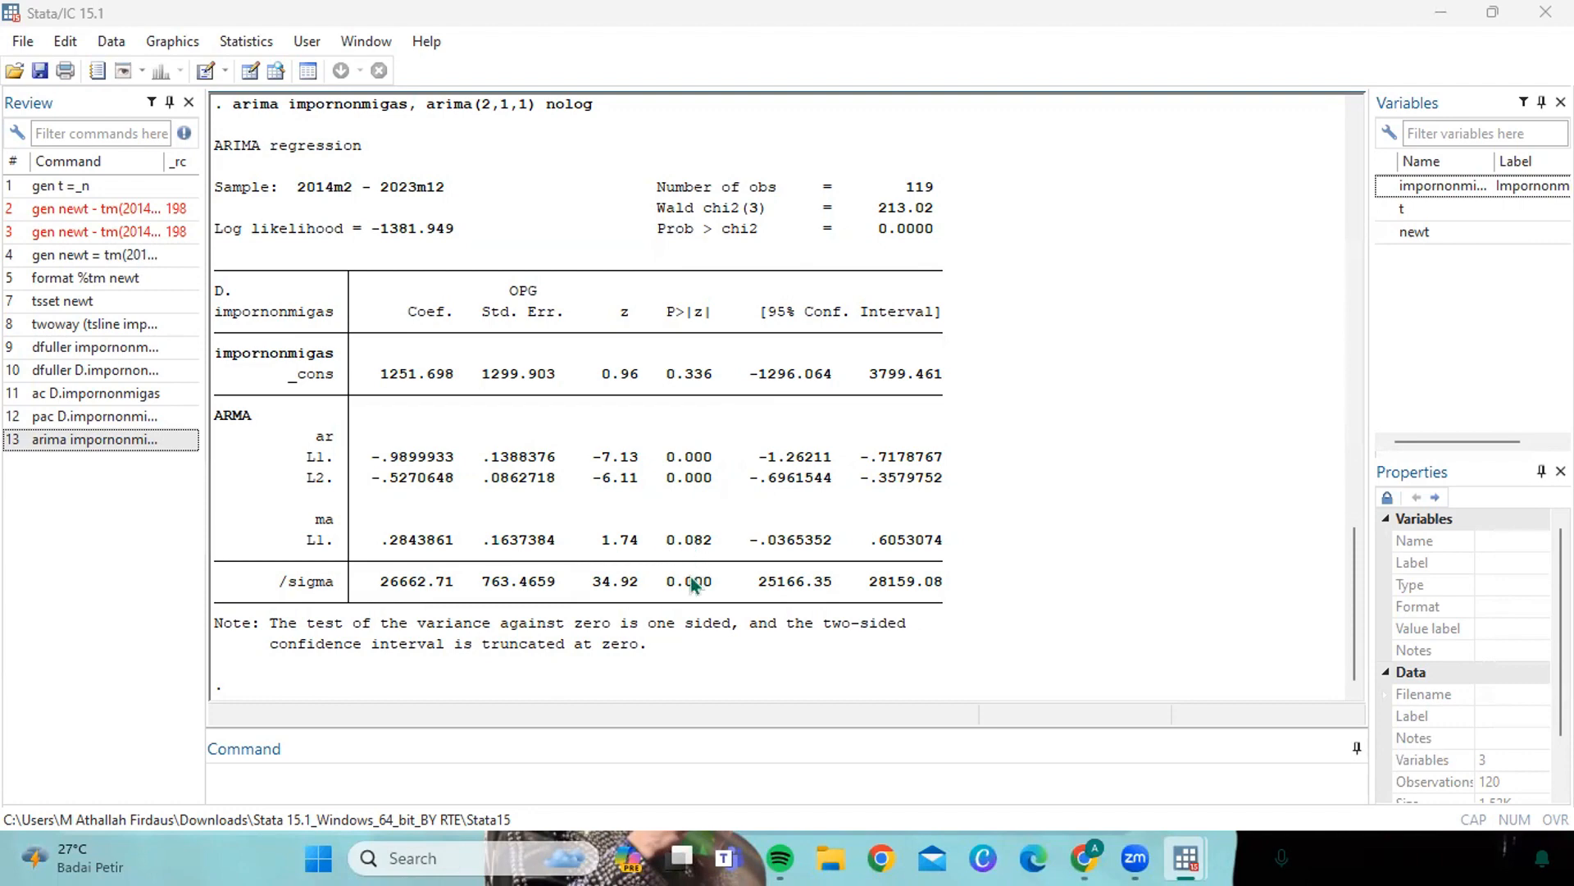
- Compute the information criteria of the ARIMA(2,1,1) model with estat ic
left_click(464, 769)
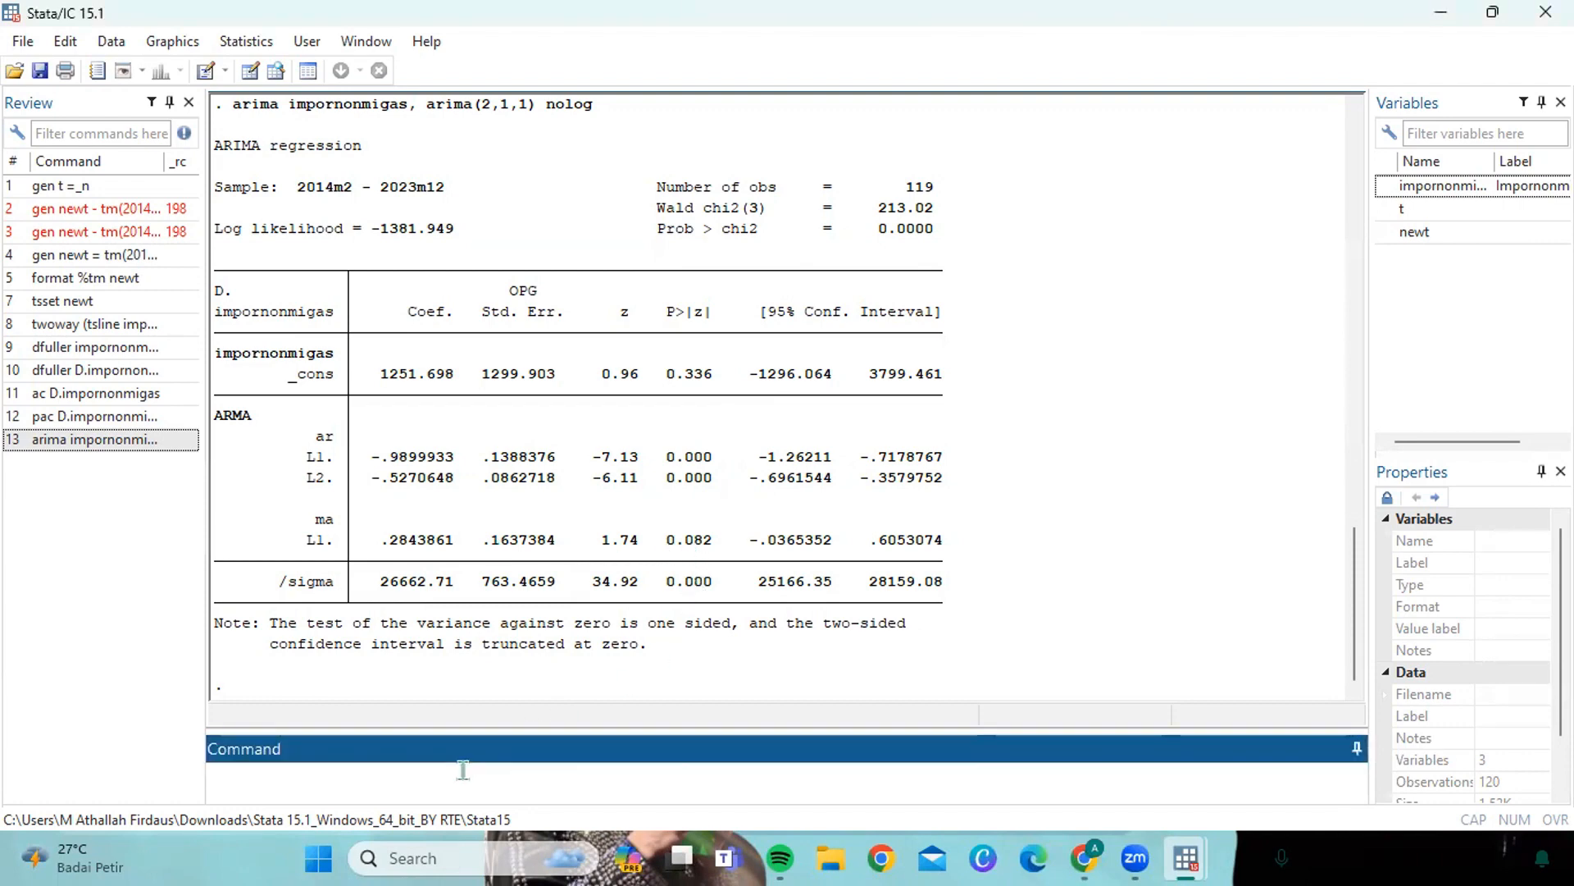
type("estat ic")
key("Return")
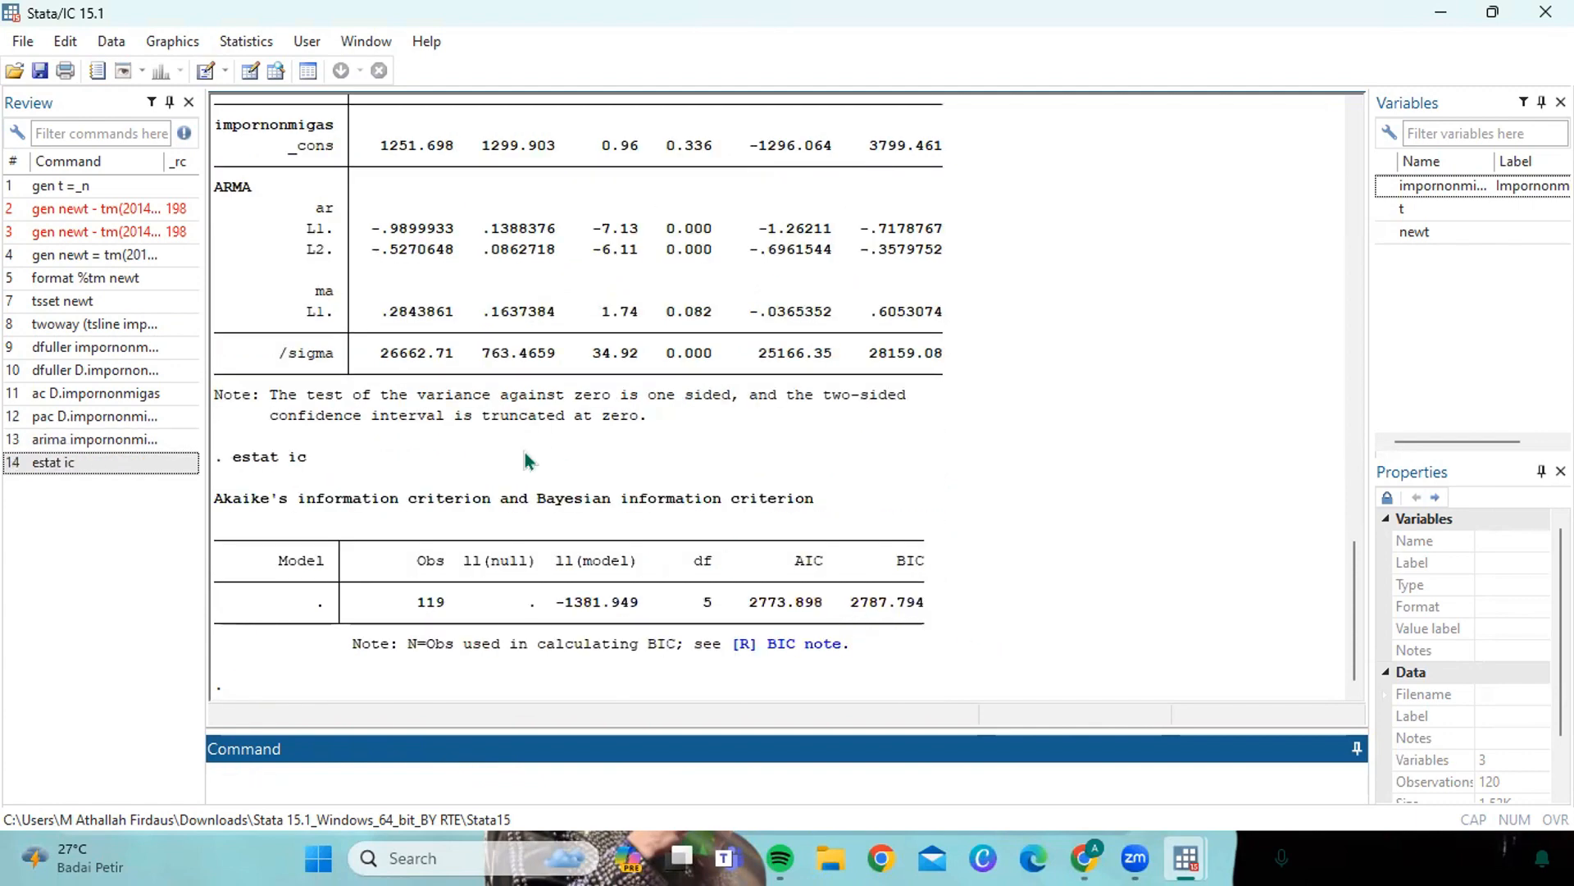
- Reuse the earlier ARIMA command with the moving-average order set to 0, fitting arima impornonmigas, arima(2,1,0) nolog
scroll(480, 403, "up", 3)
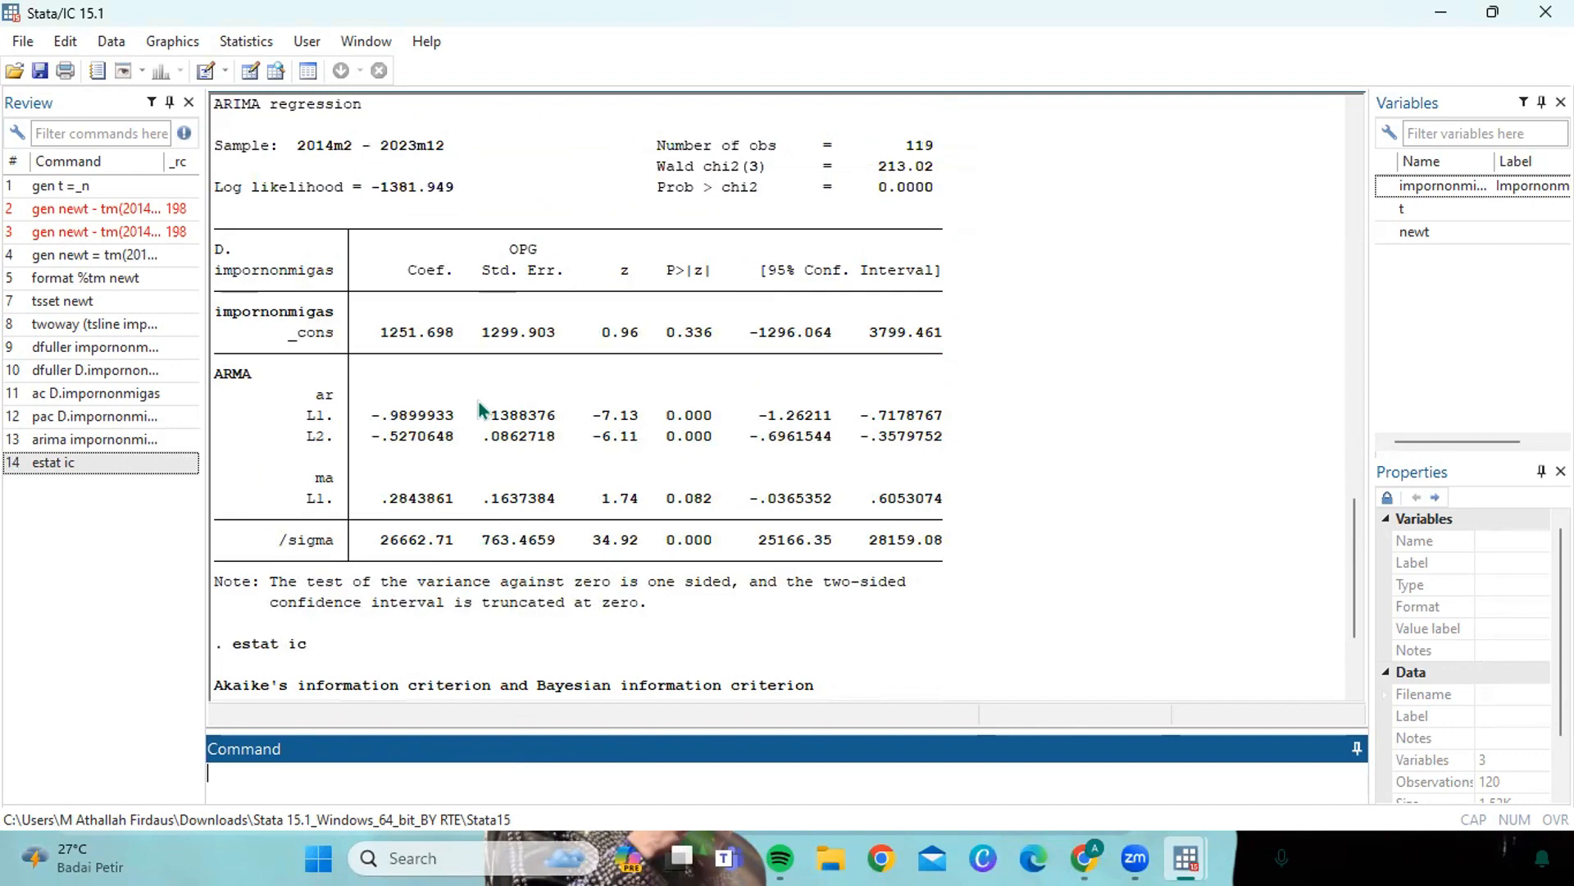
scroll(484, 356, "up", 2)
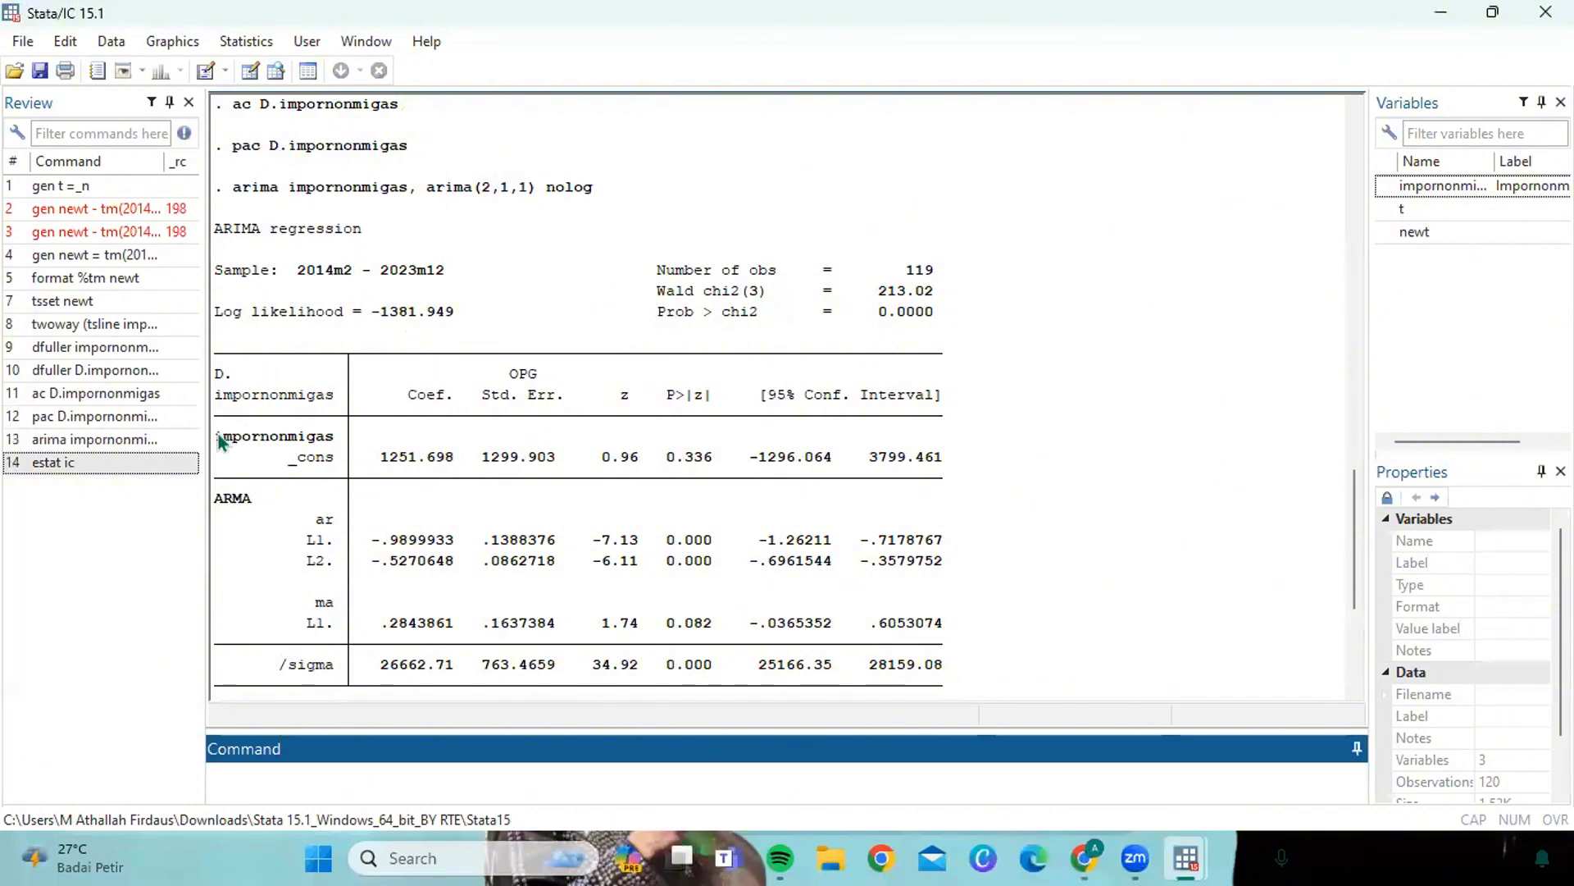
left_click(90, 443)
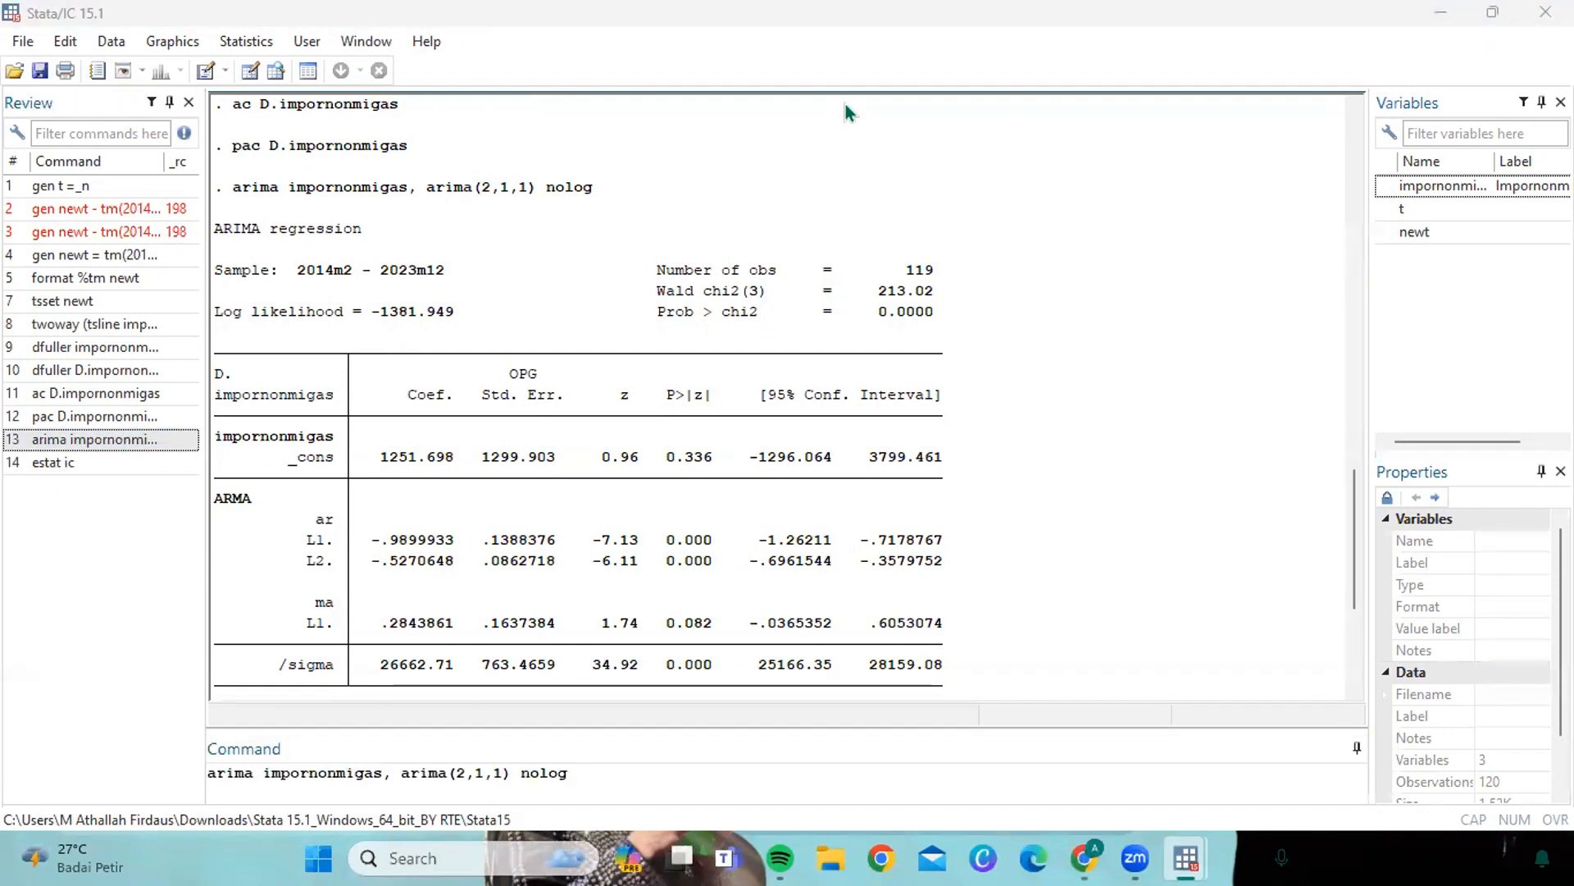
scroll(480, 460, "down", 5)
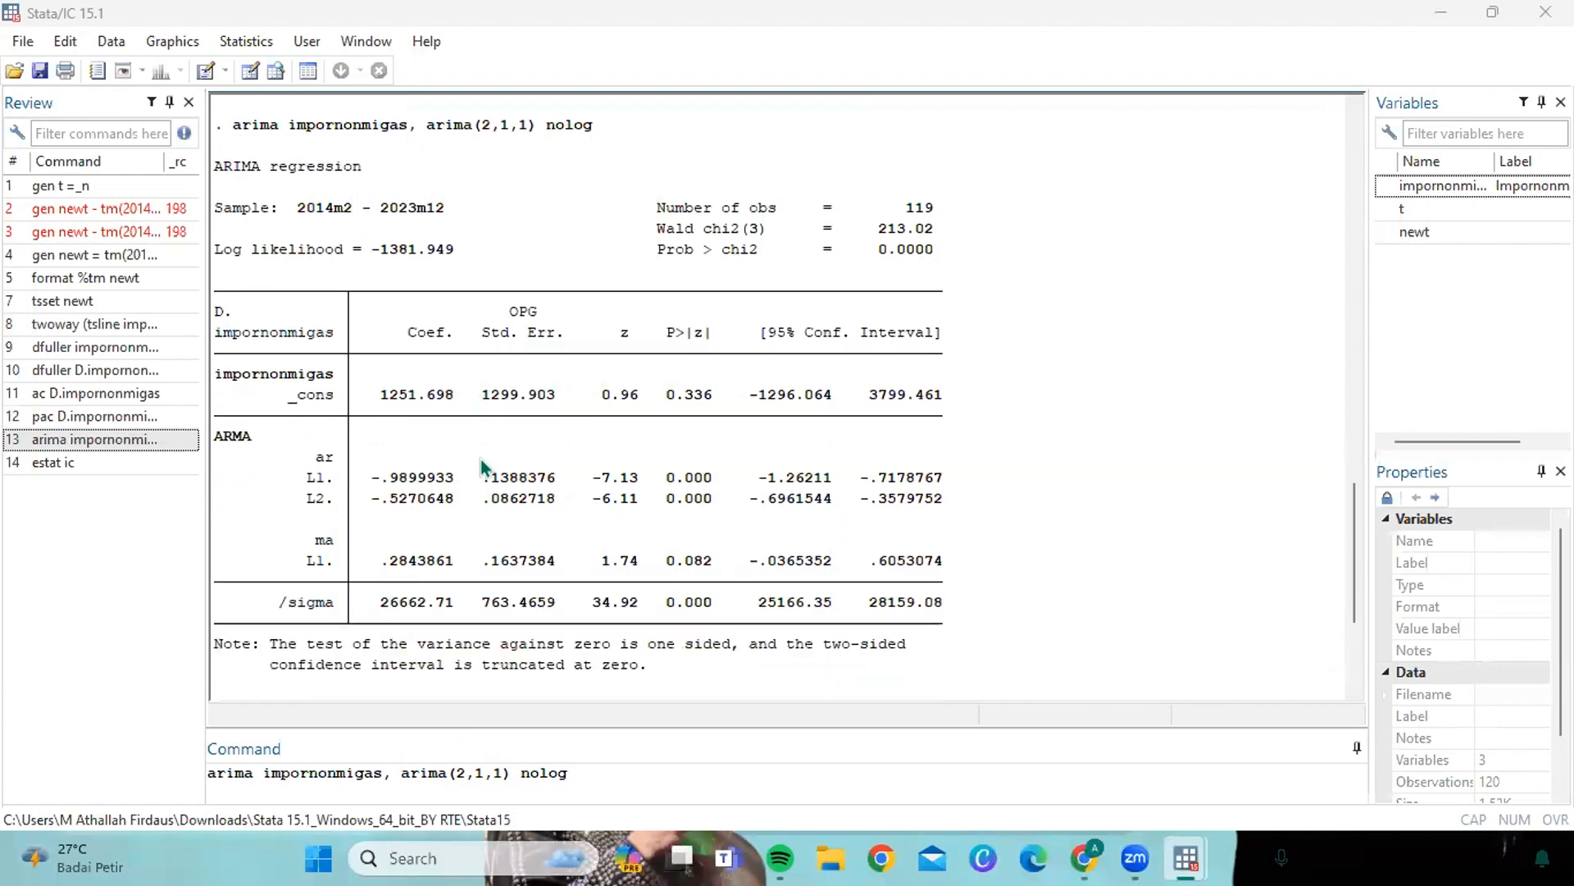
scroll(481, 459, "up", 8)
scroll(480, 459, "down", 8)
left_click(500, 771)
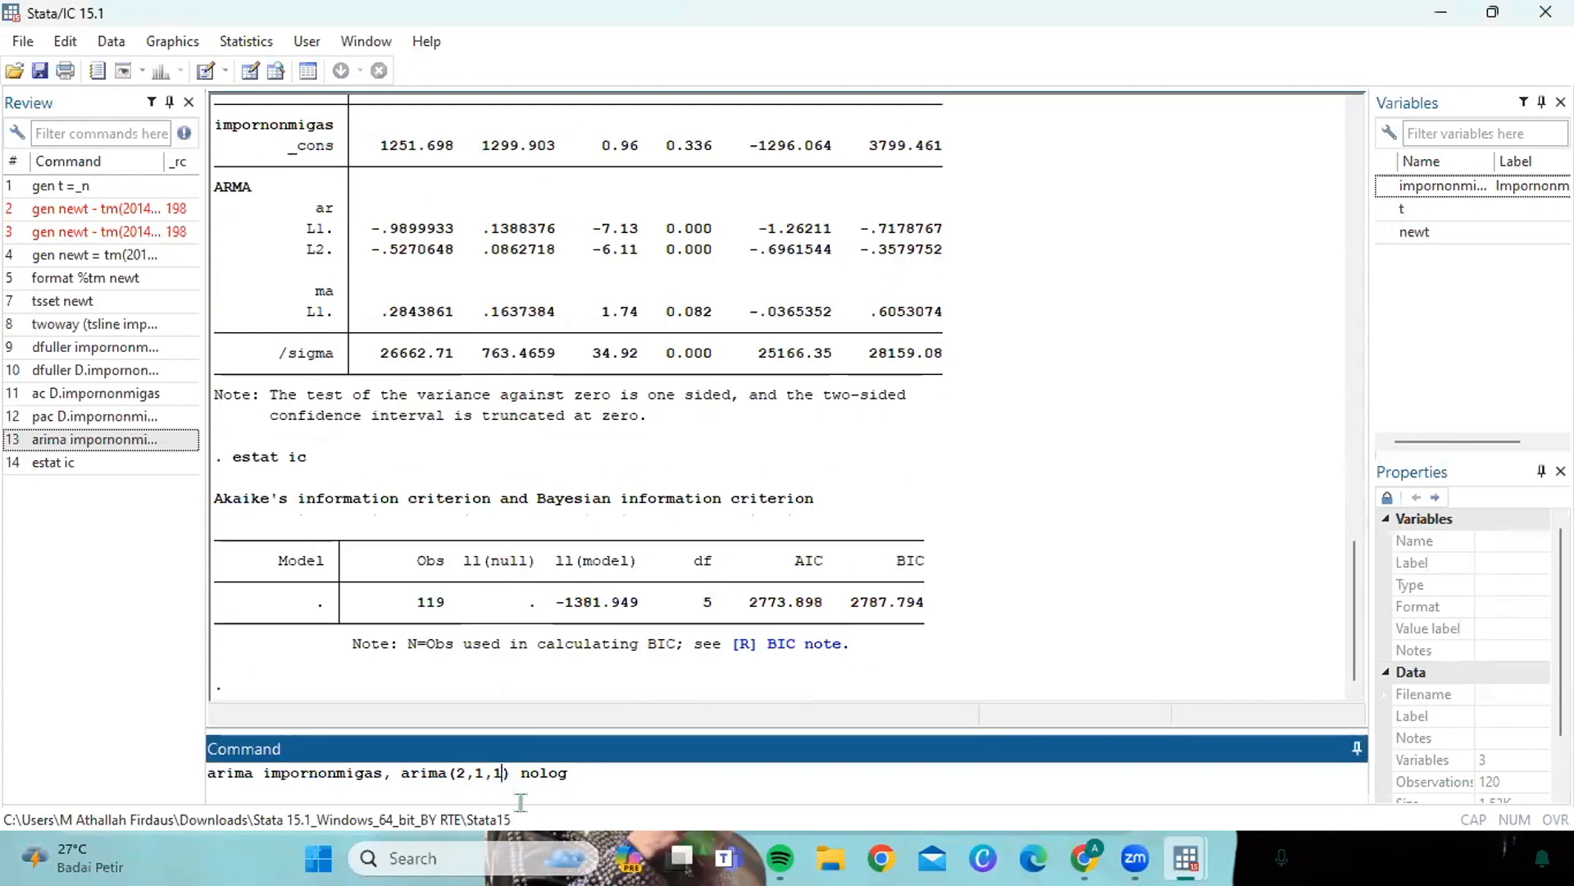
key("BackSpace")
type("0")
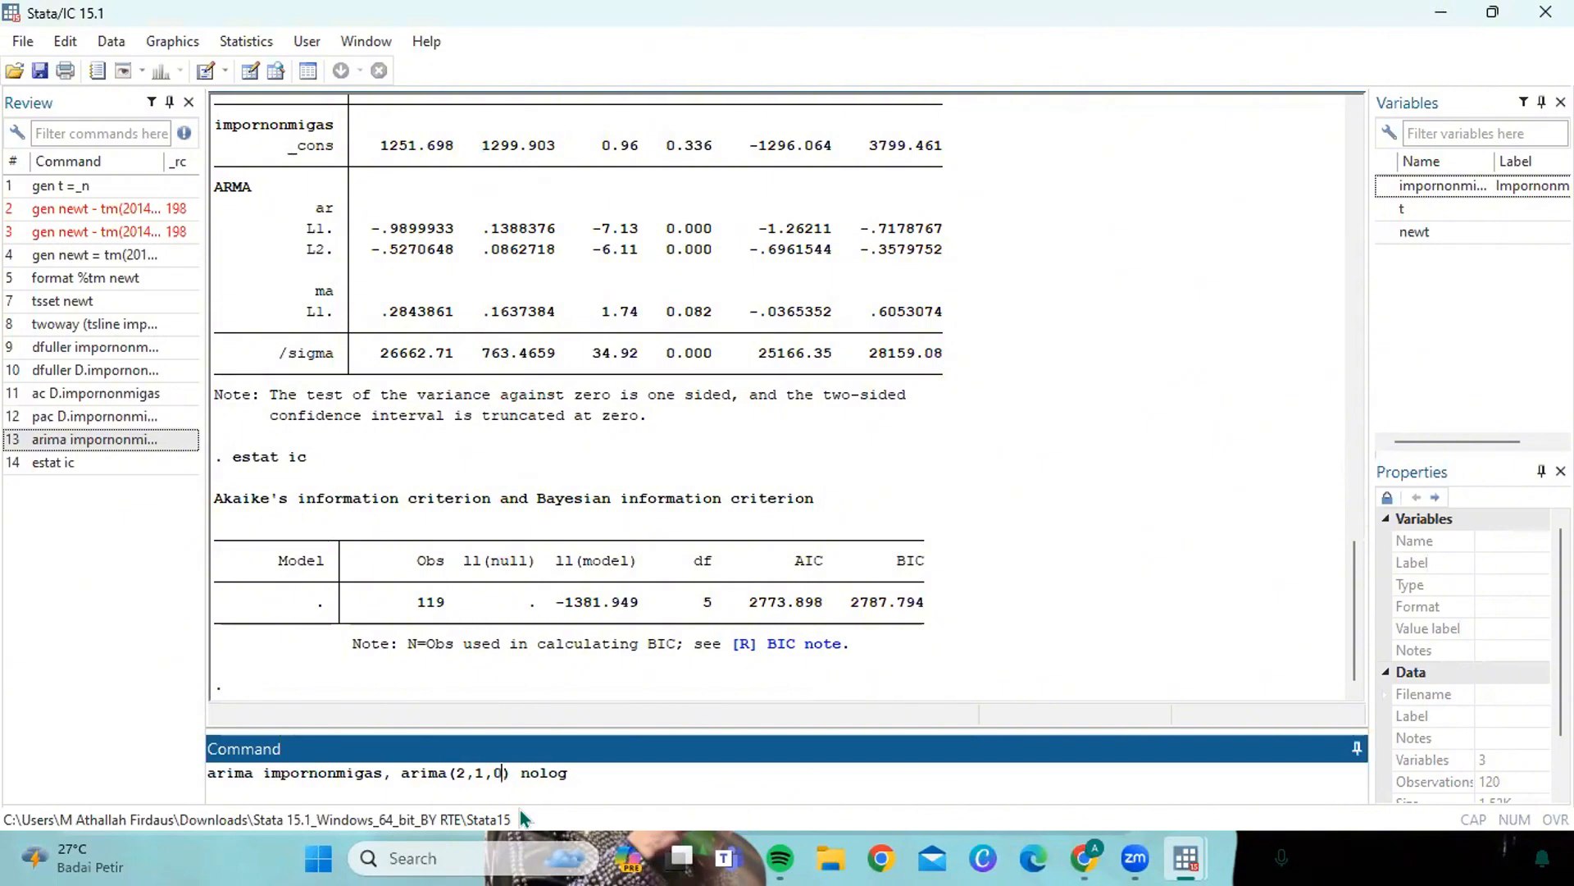
key("Return")
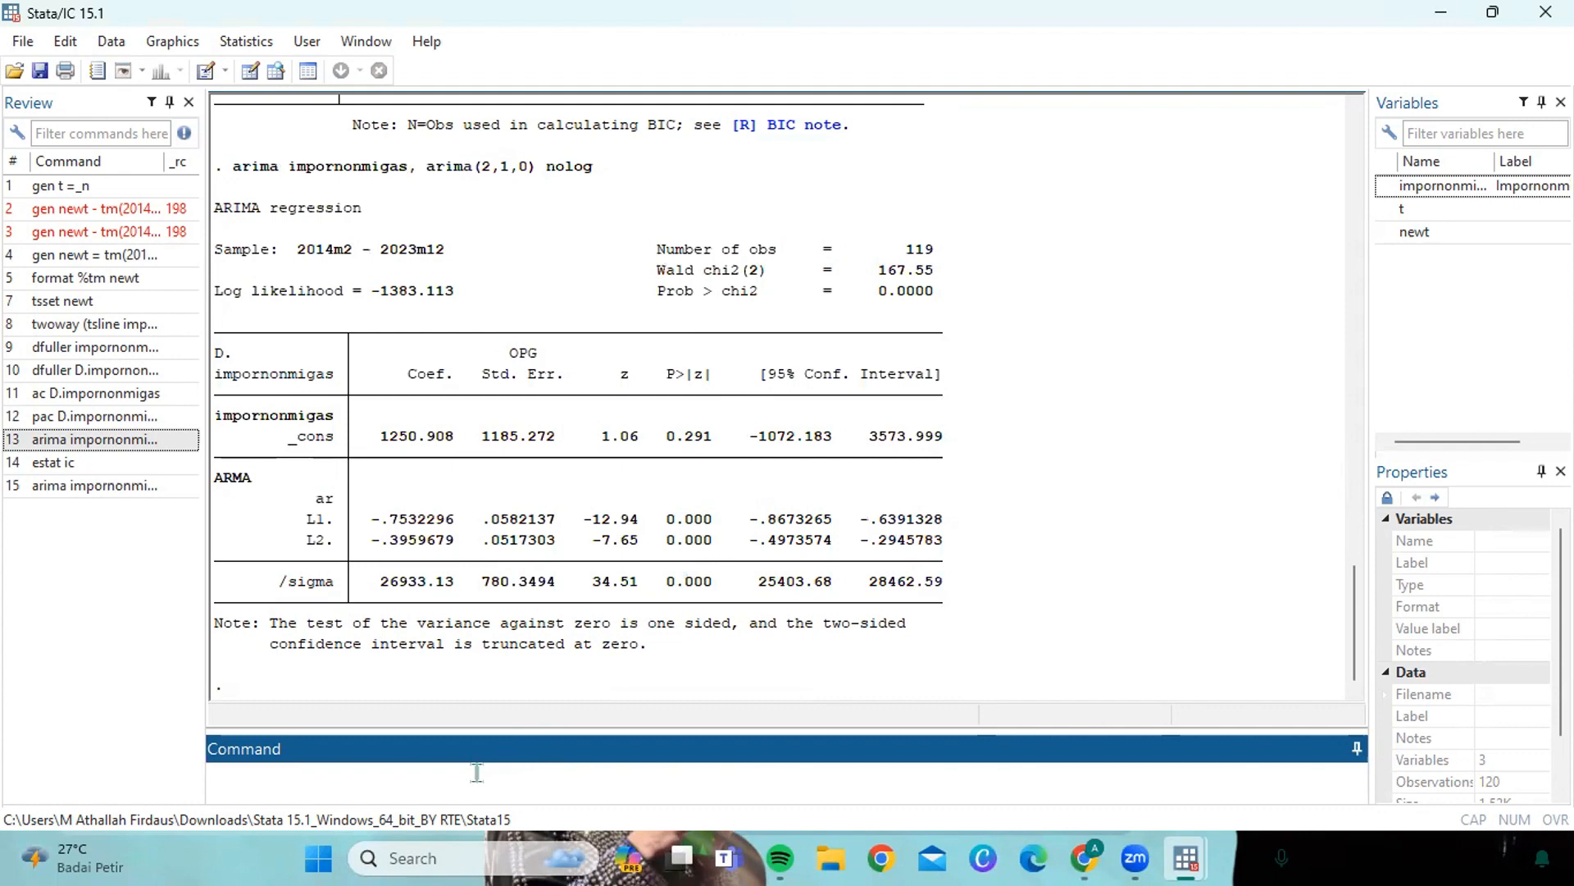
- Run estat ic for the ARIMA(2,1,0) model and compare its AIC and BIC with the previous model
type("esa")
key("BackSpace")
type("tat ic")
key("Return")
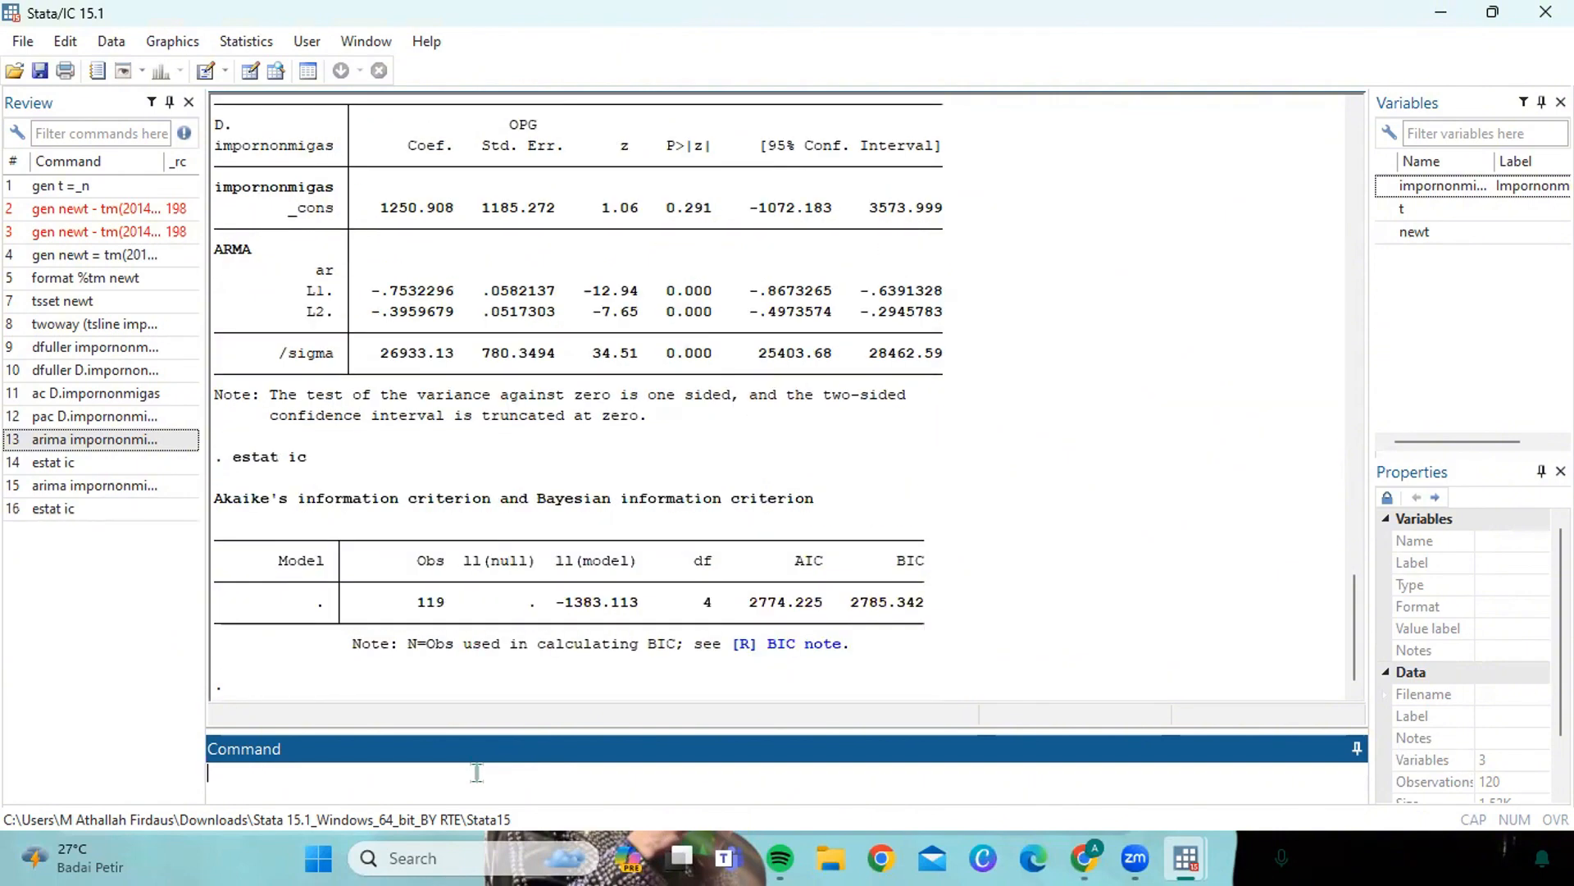
scroll(813, 397, "up", 5)
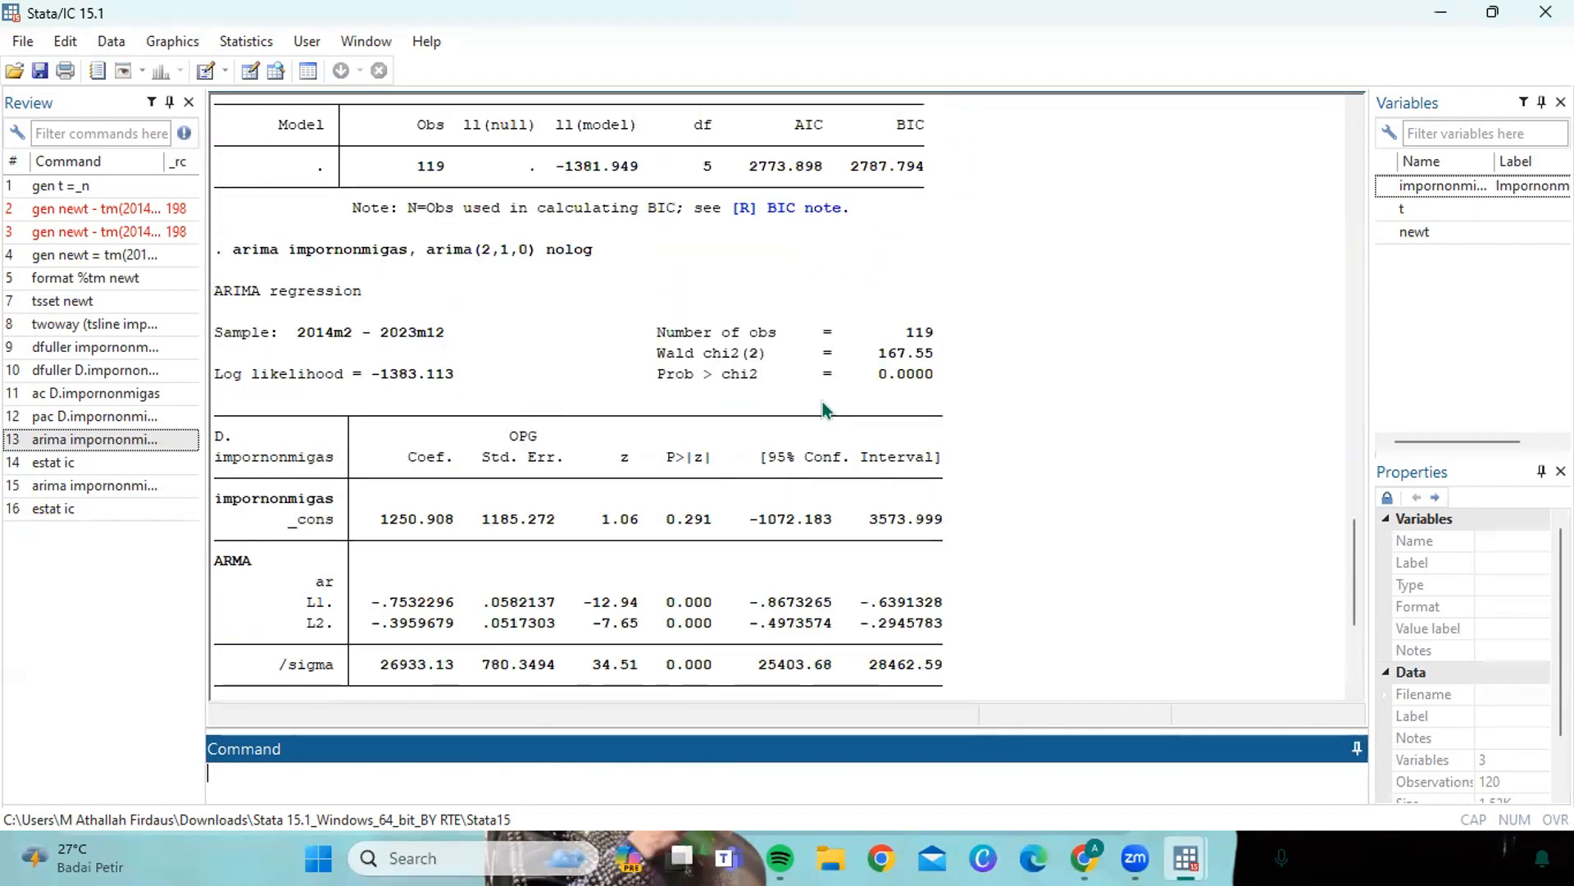
scroll(819, 396, "down", 5)
scroll(859, 607, "up", 5)
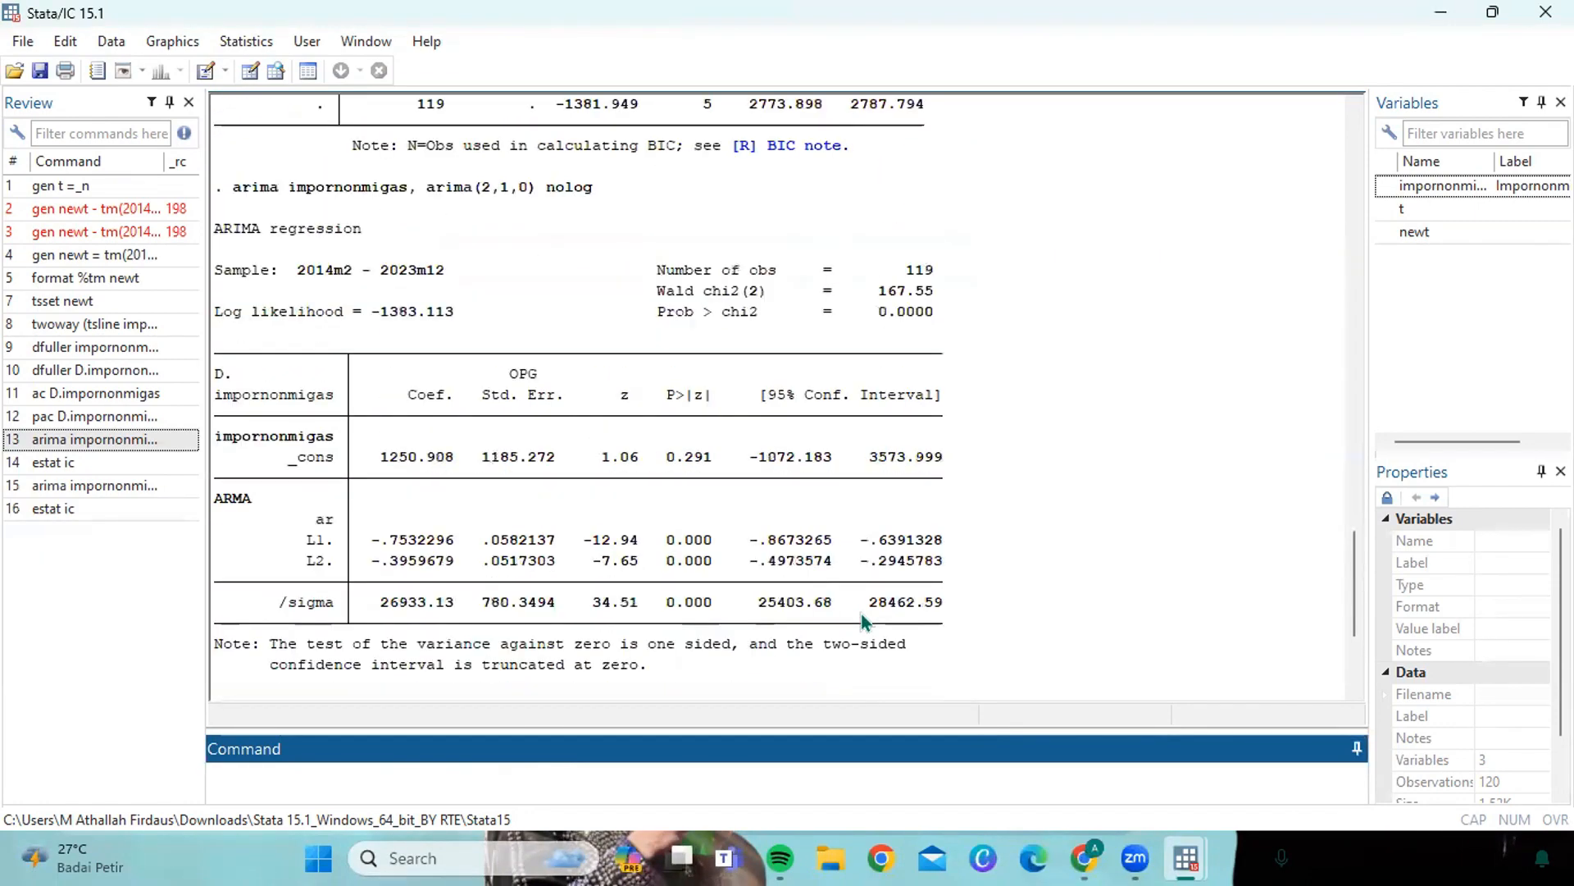
scroll(845, 246, "down", 5)
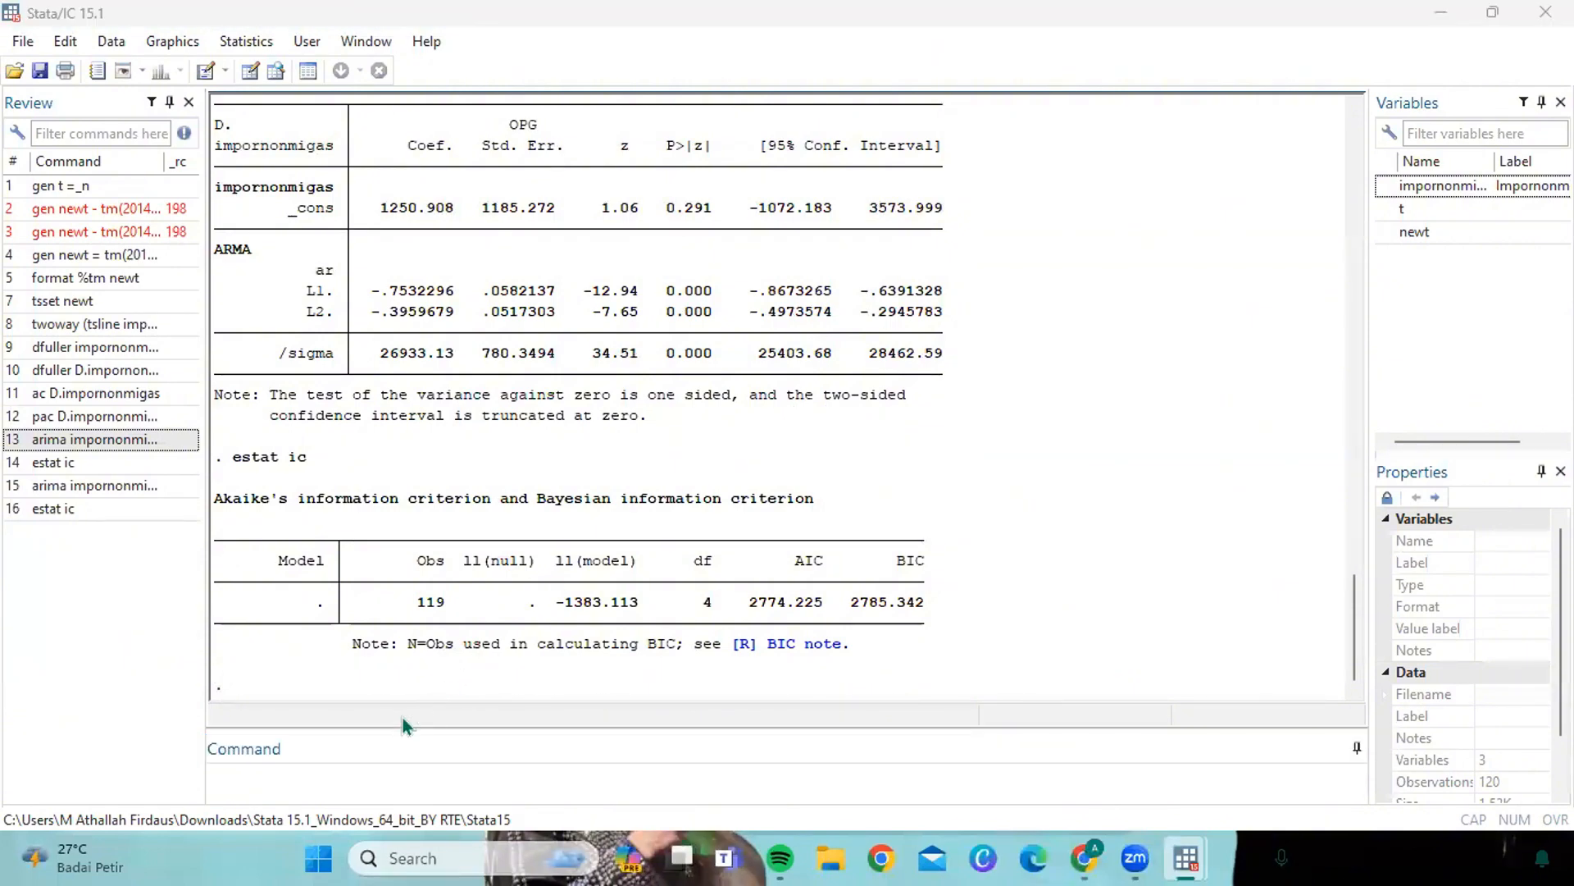
- Append 6 observations to the end of the time-series dataset
left_click(364, 778)
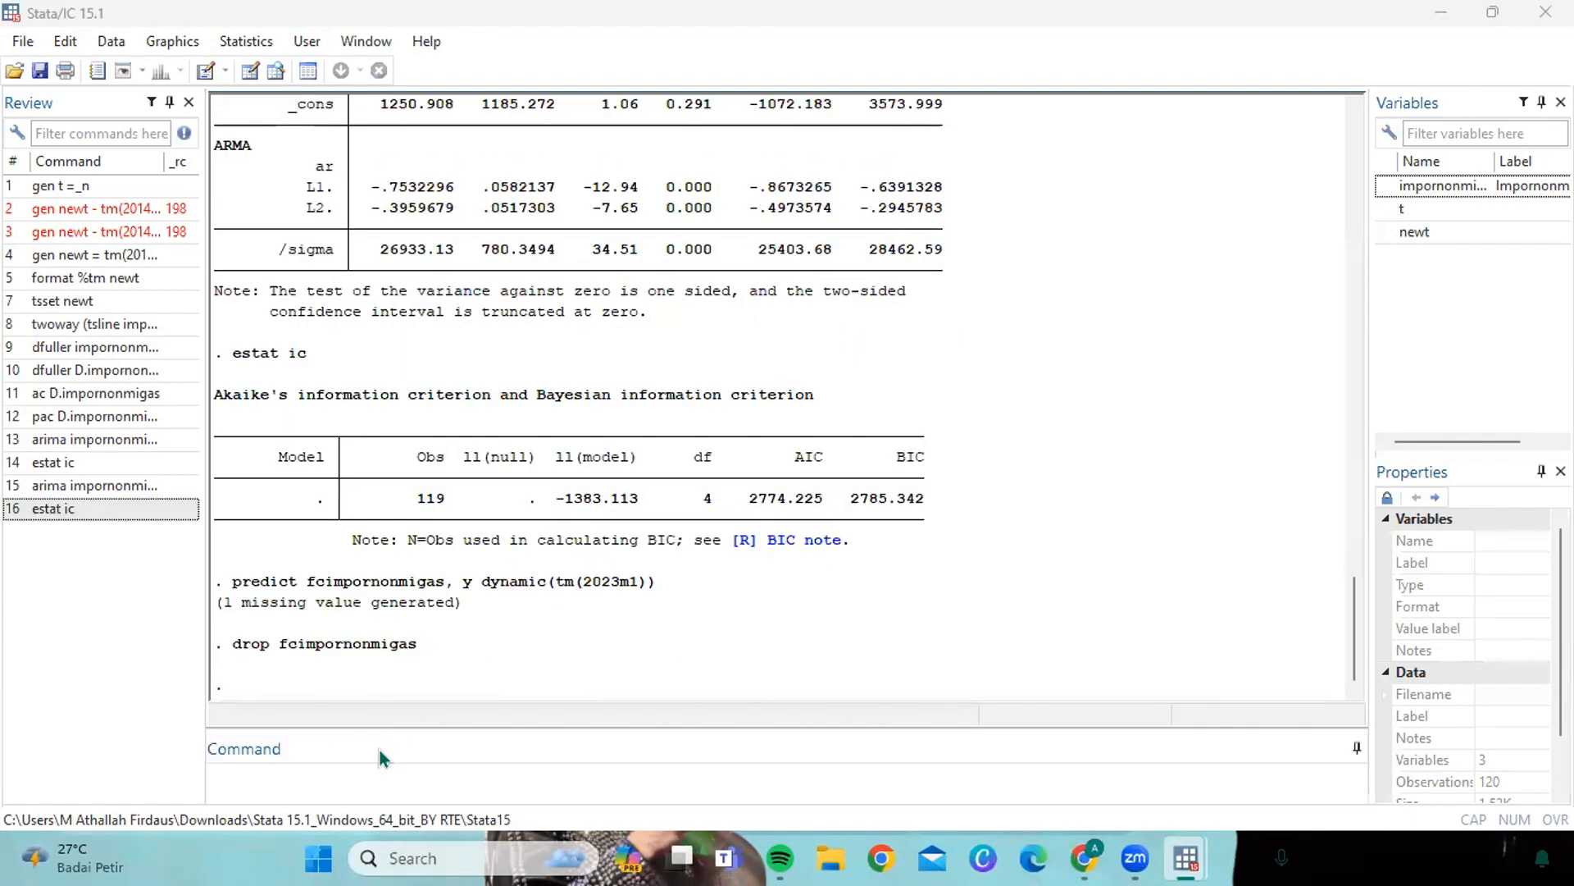
left_click(368, 765)
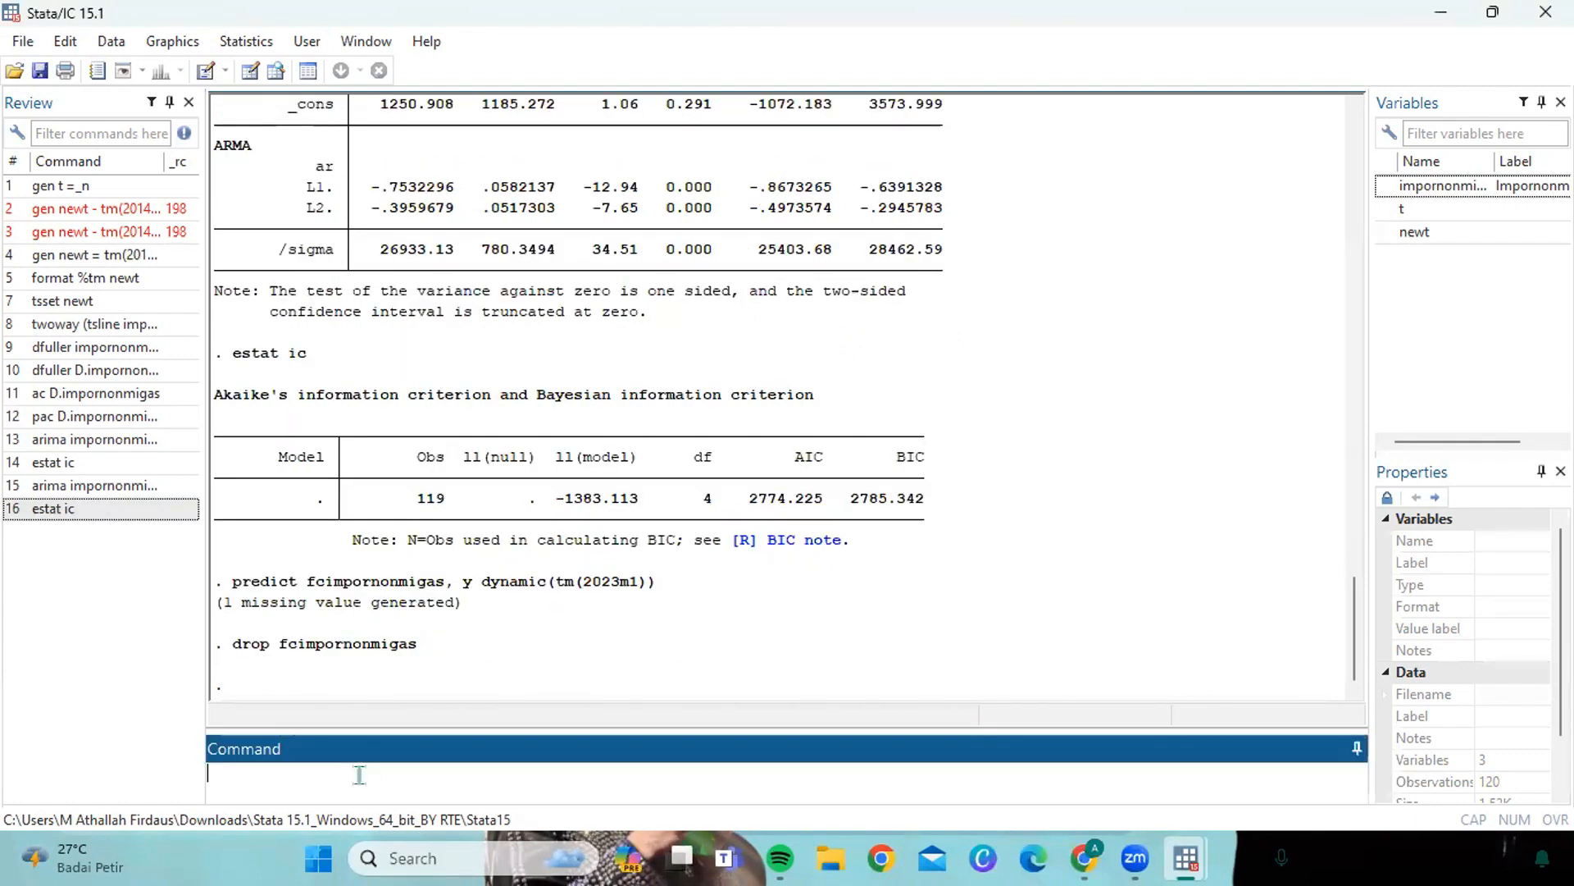
left_click(262, 48)
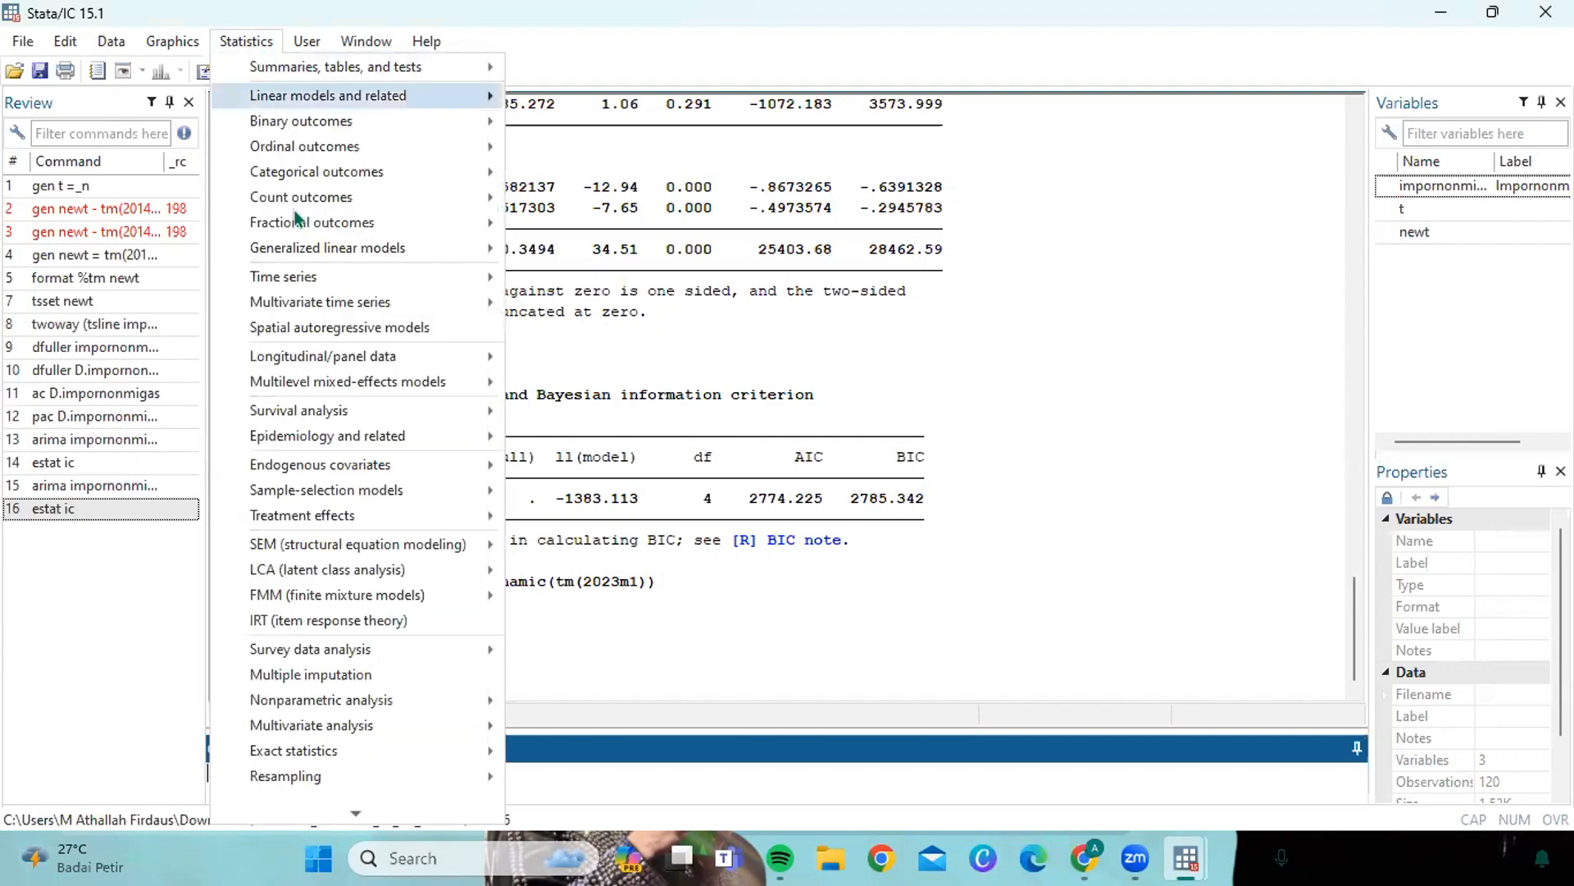
mouse_move(349, 284)
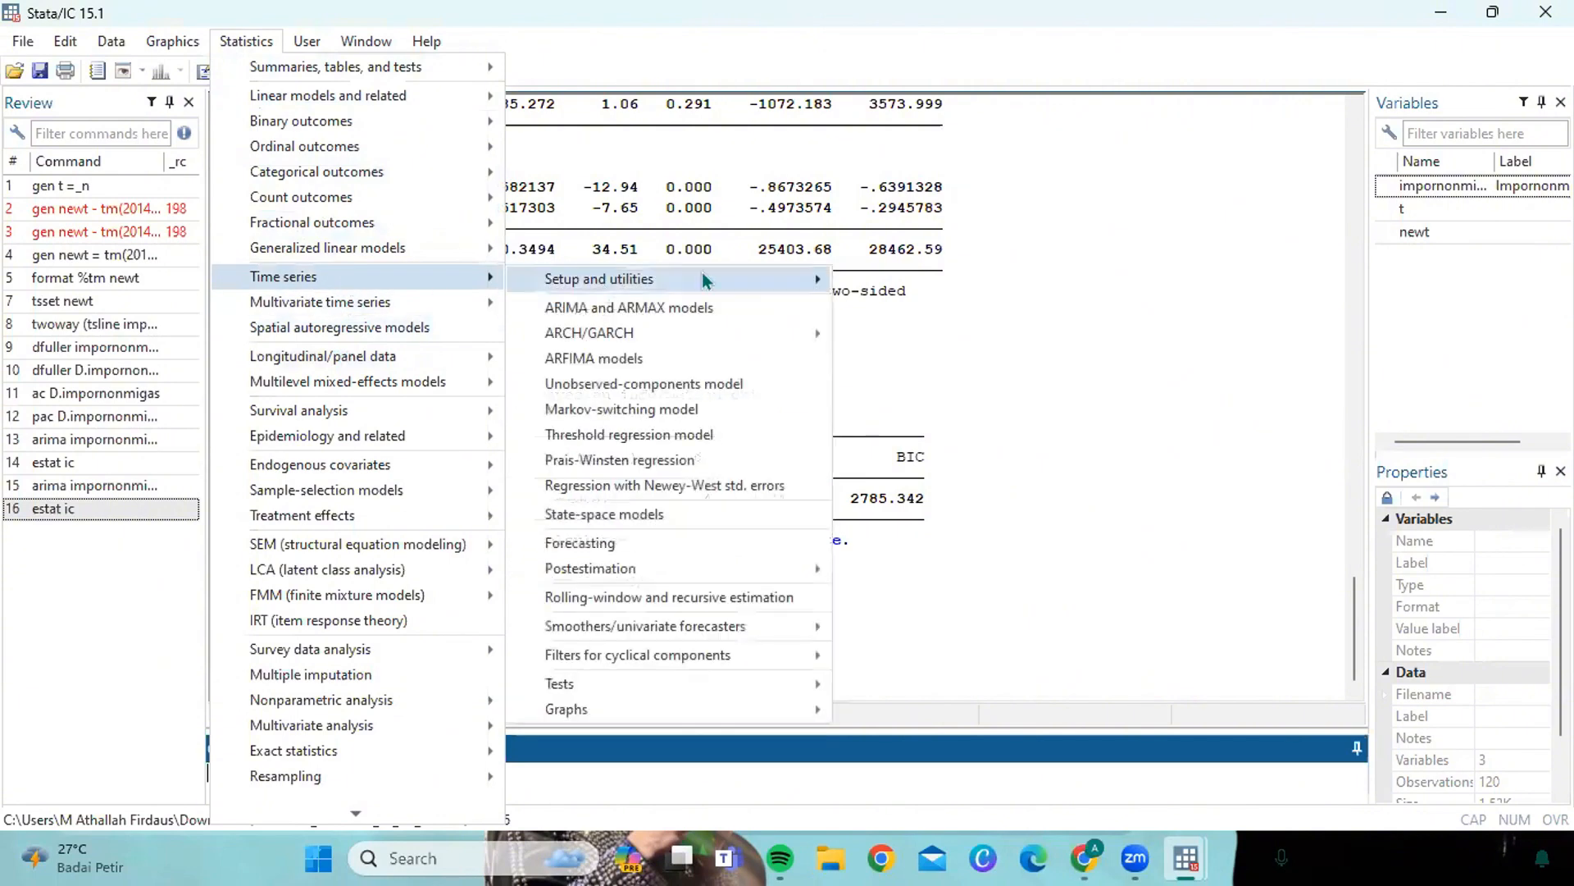
mouse_move(729, 281)
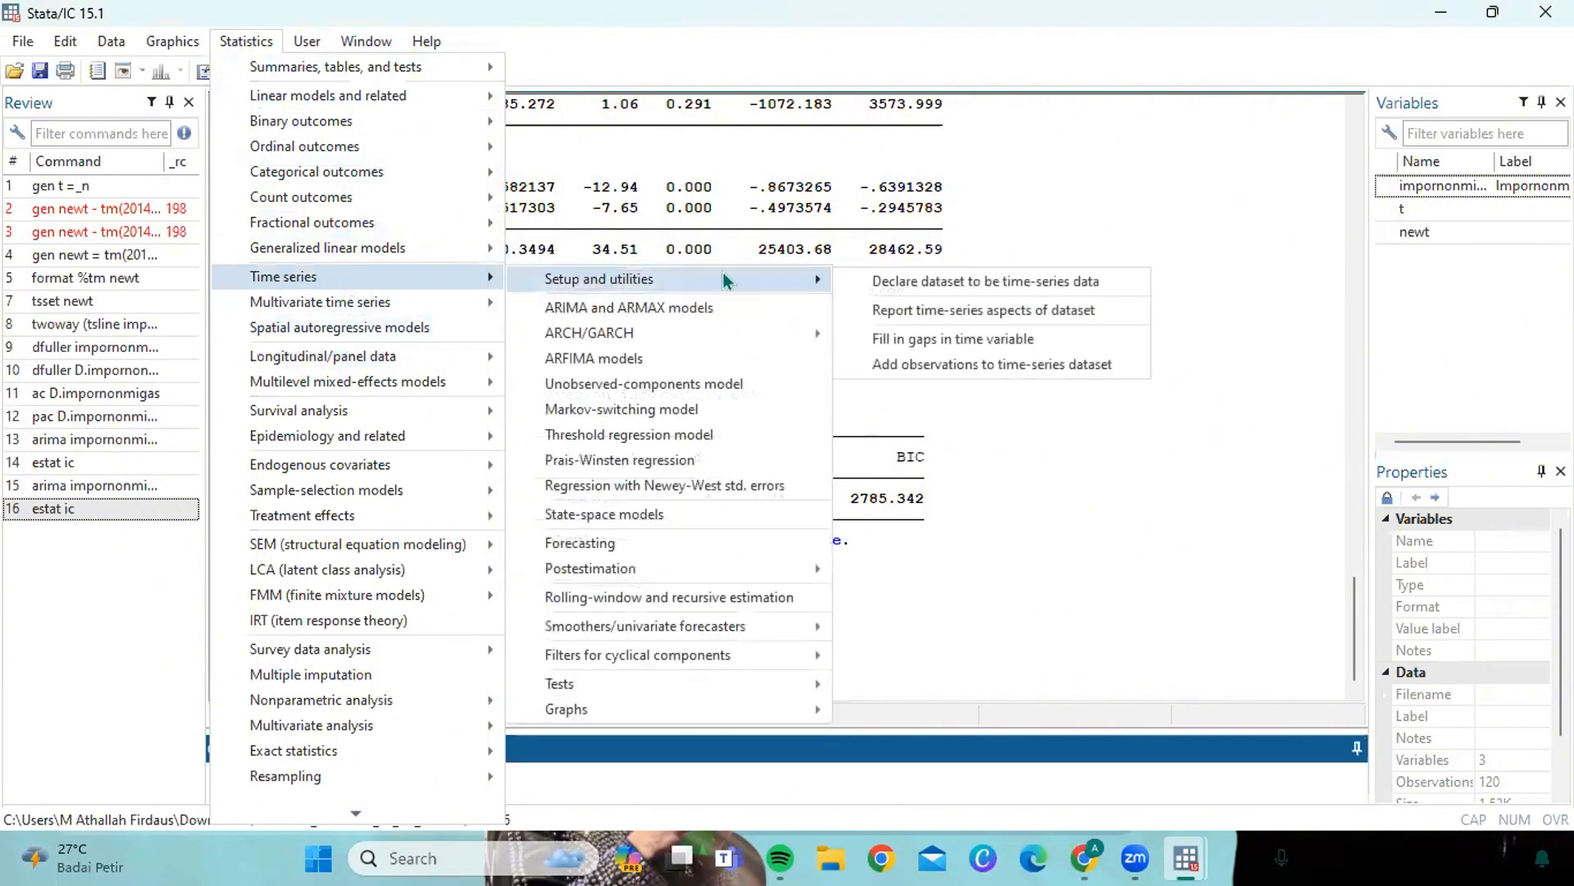
left_click(926, 367)
left_click(694, 433)
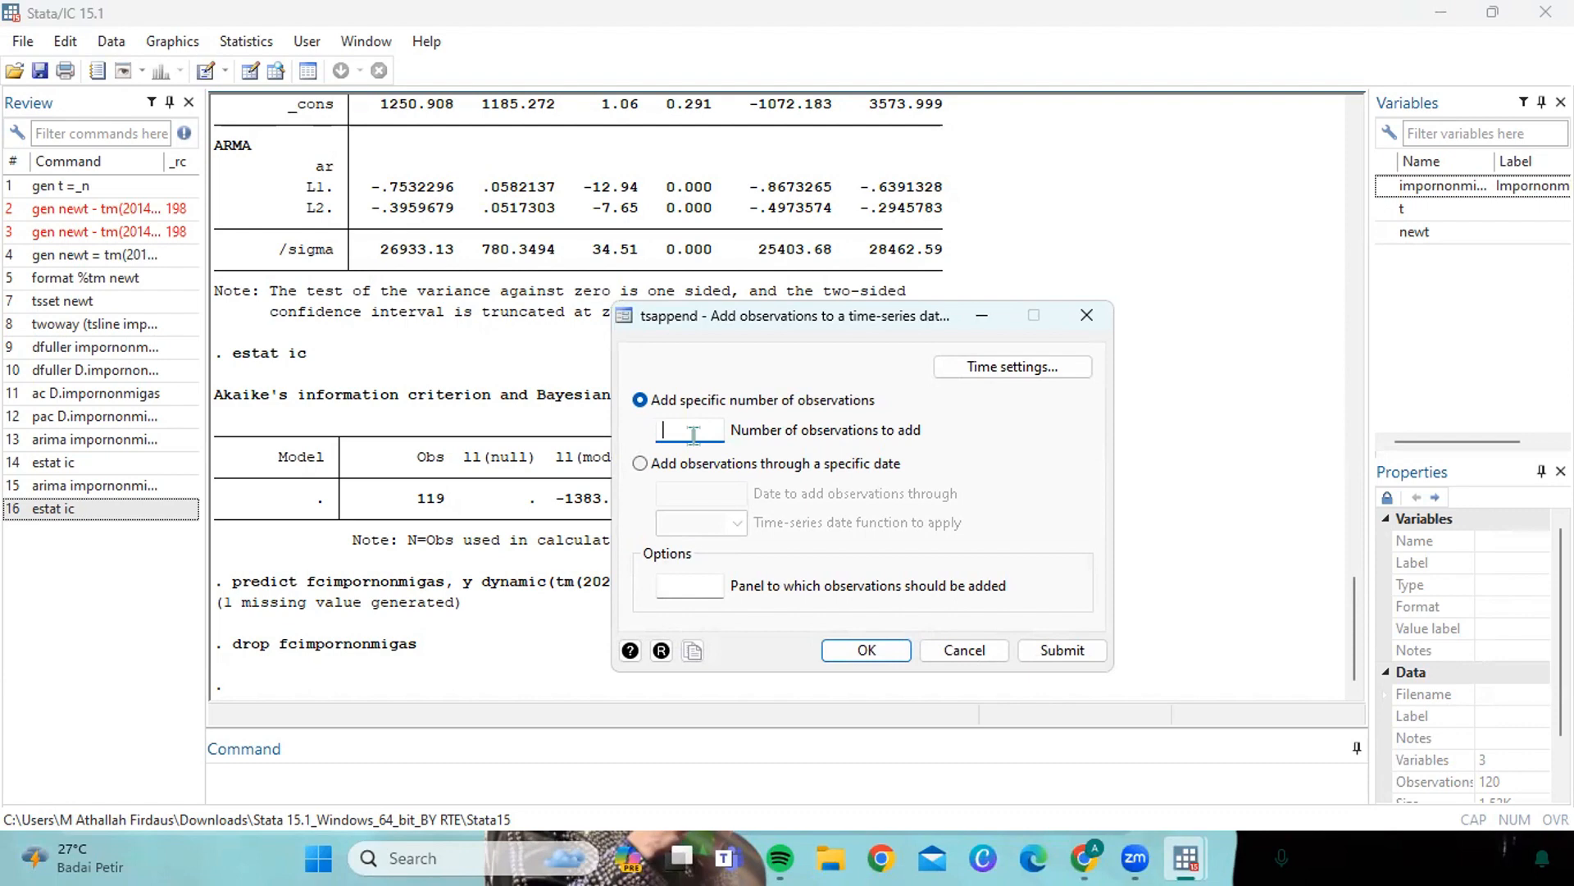
type("6")
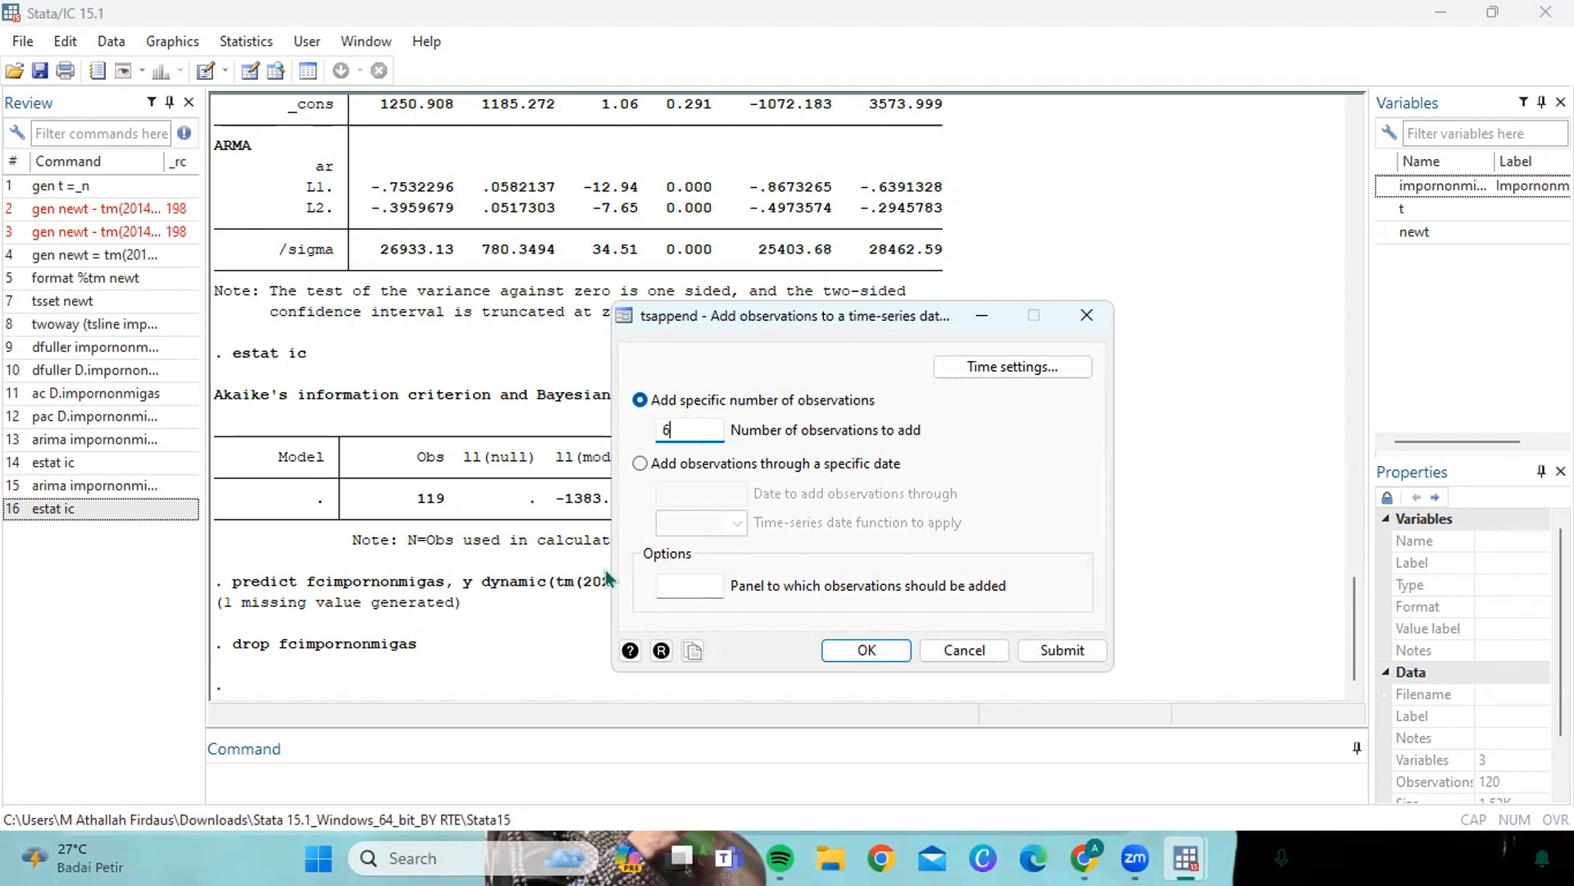
left_click(898, 652)
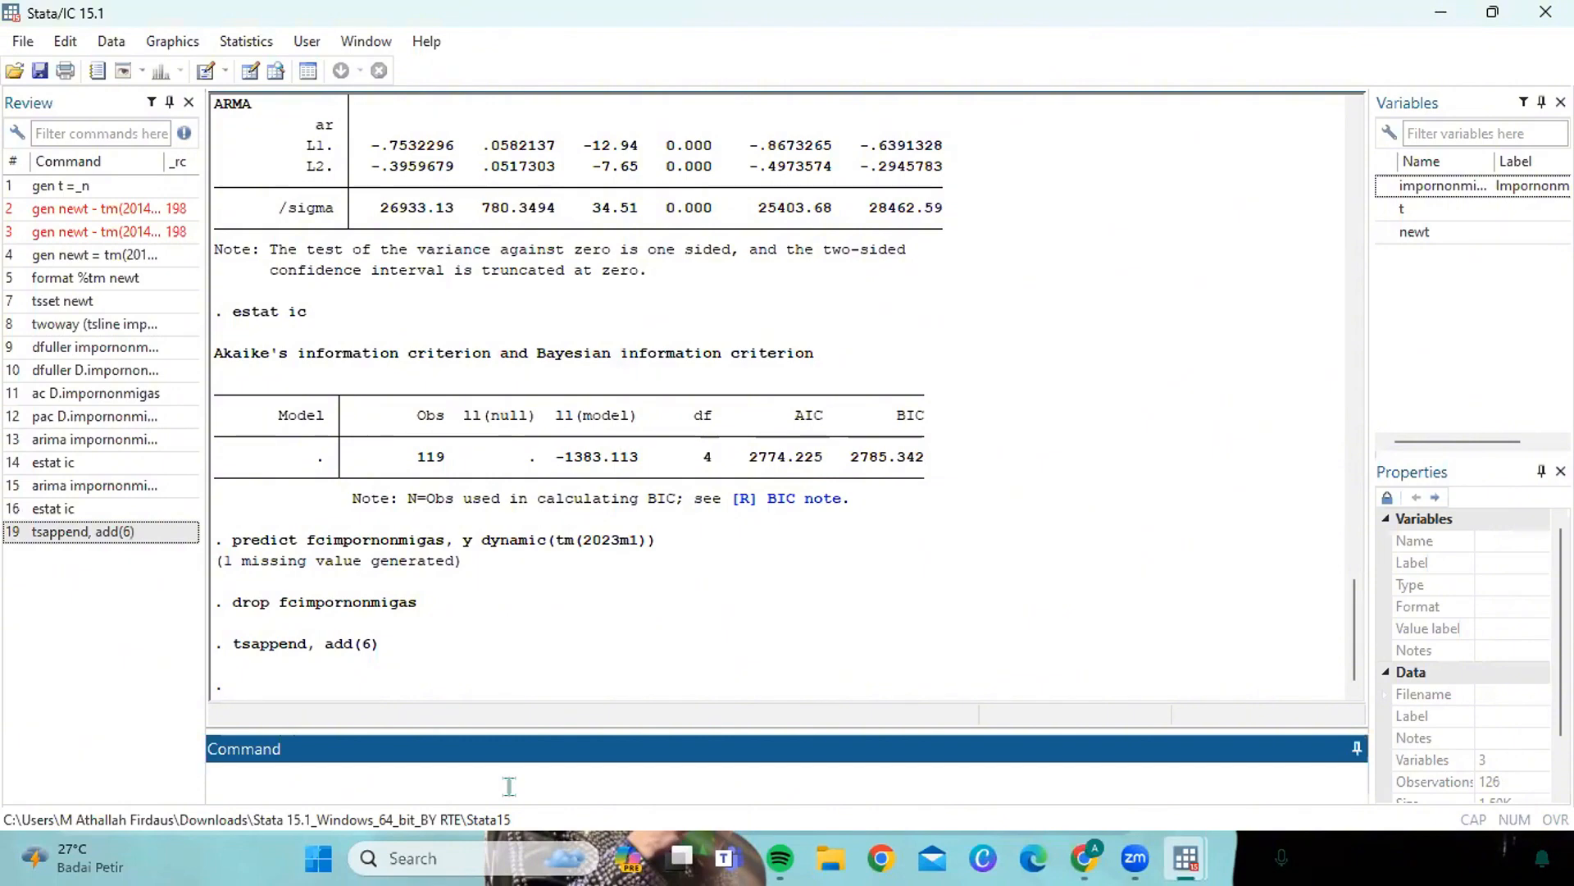
- Generate the forecast variable by running predict fcimpornonmigas, y dynamic(tm(2023m1))
type("predict")
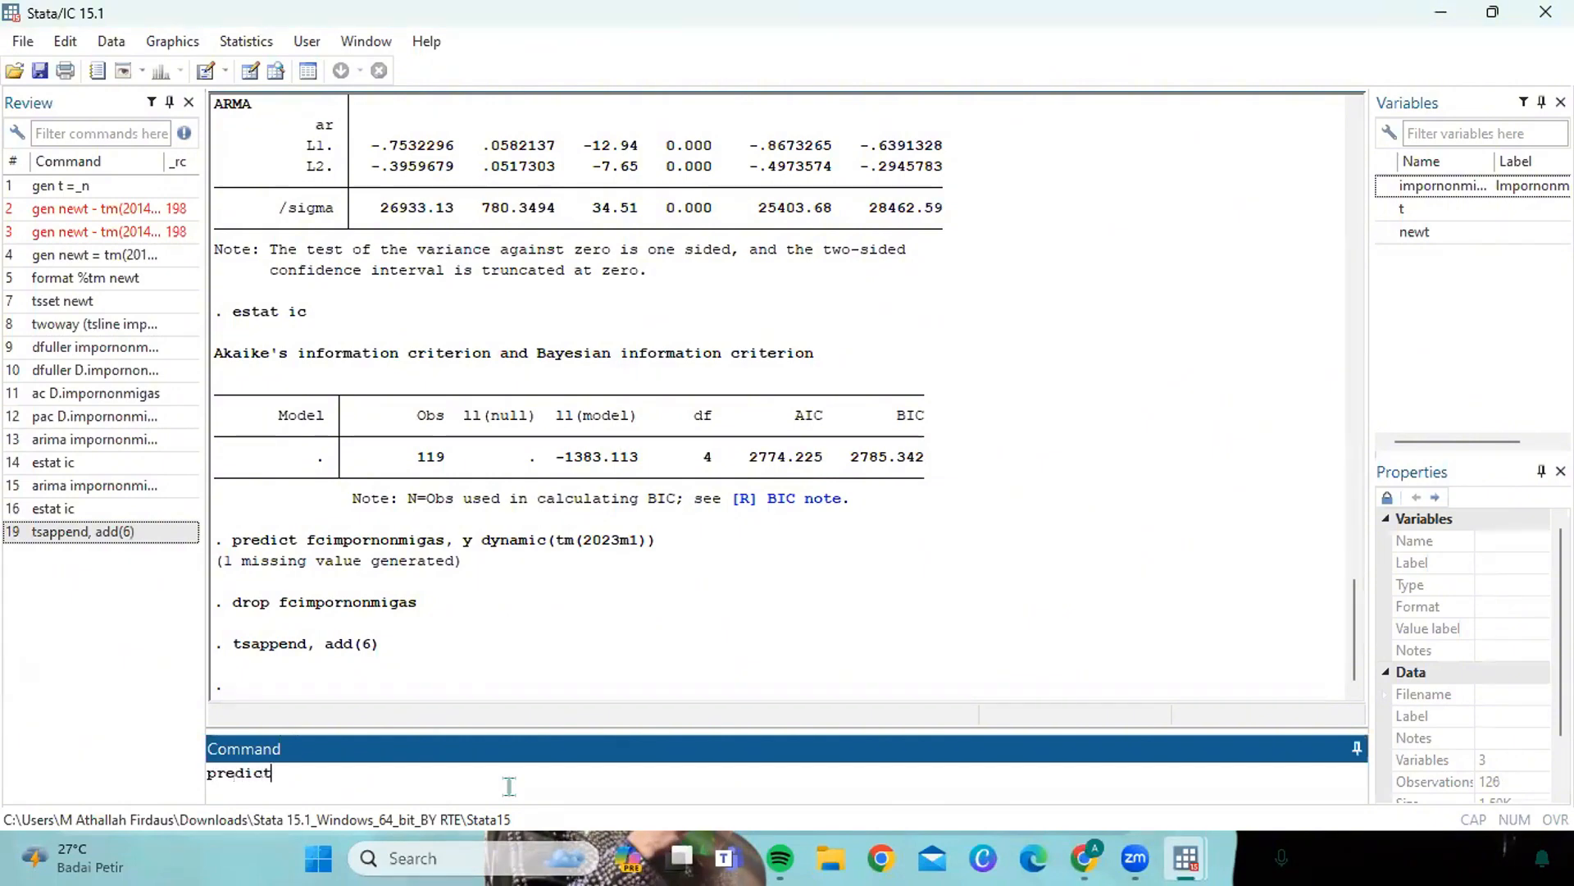
type(" fc")
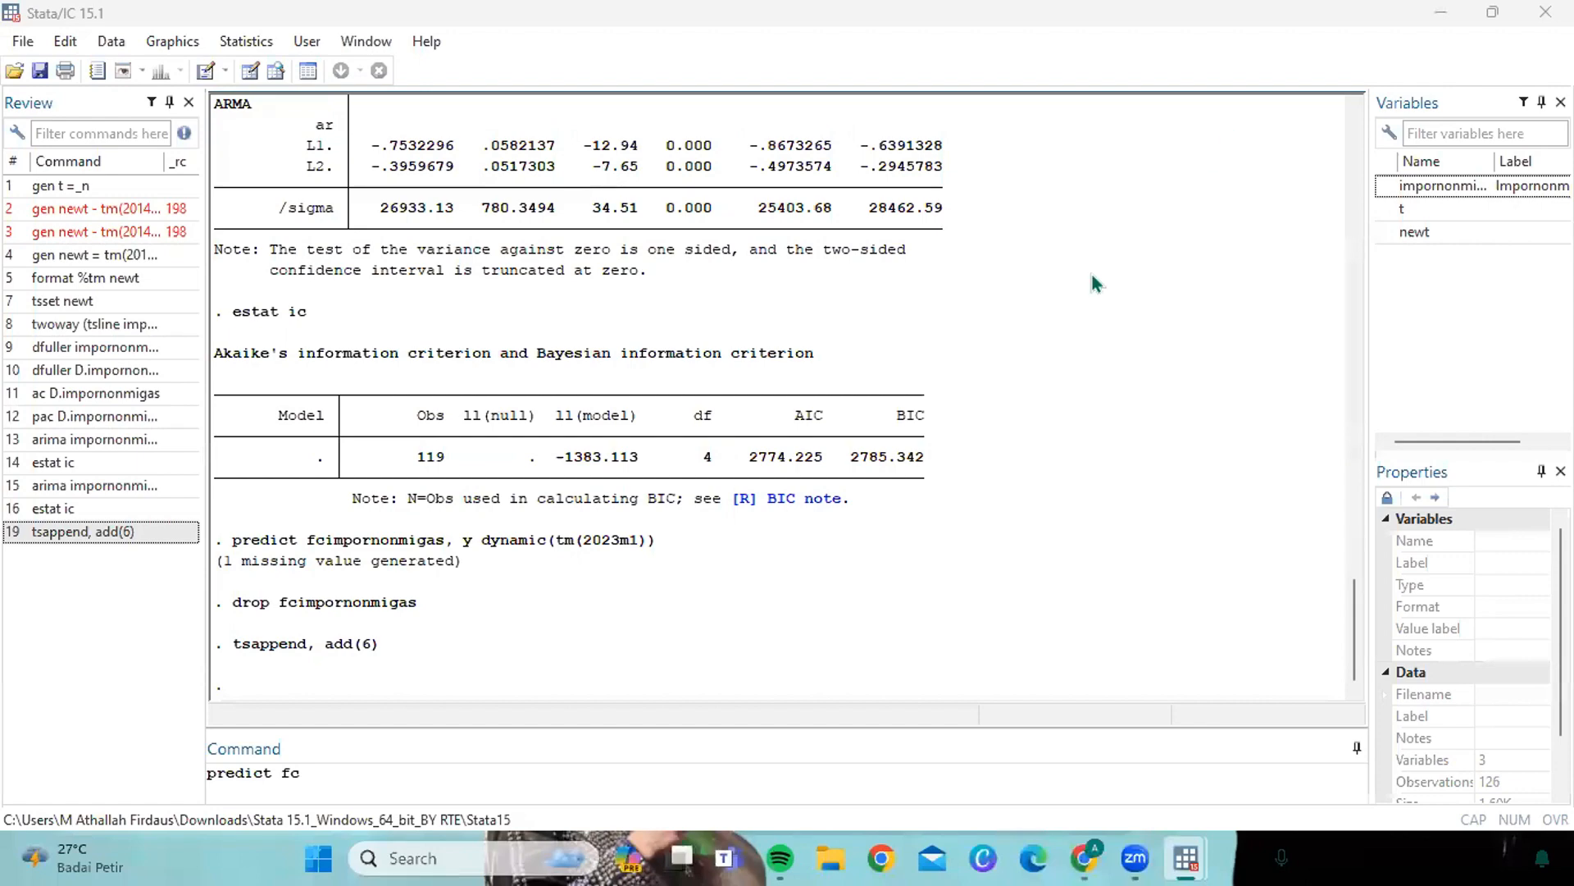
left_click(530, 769)
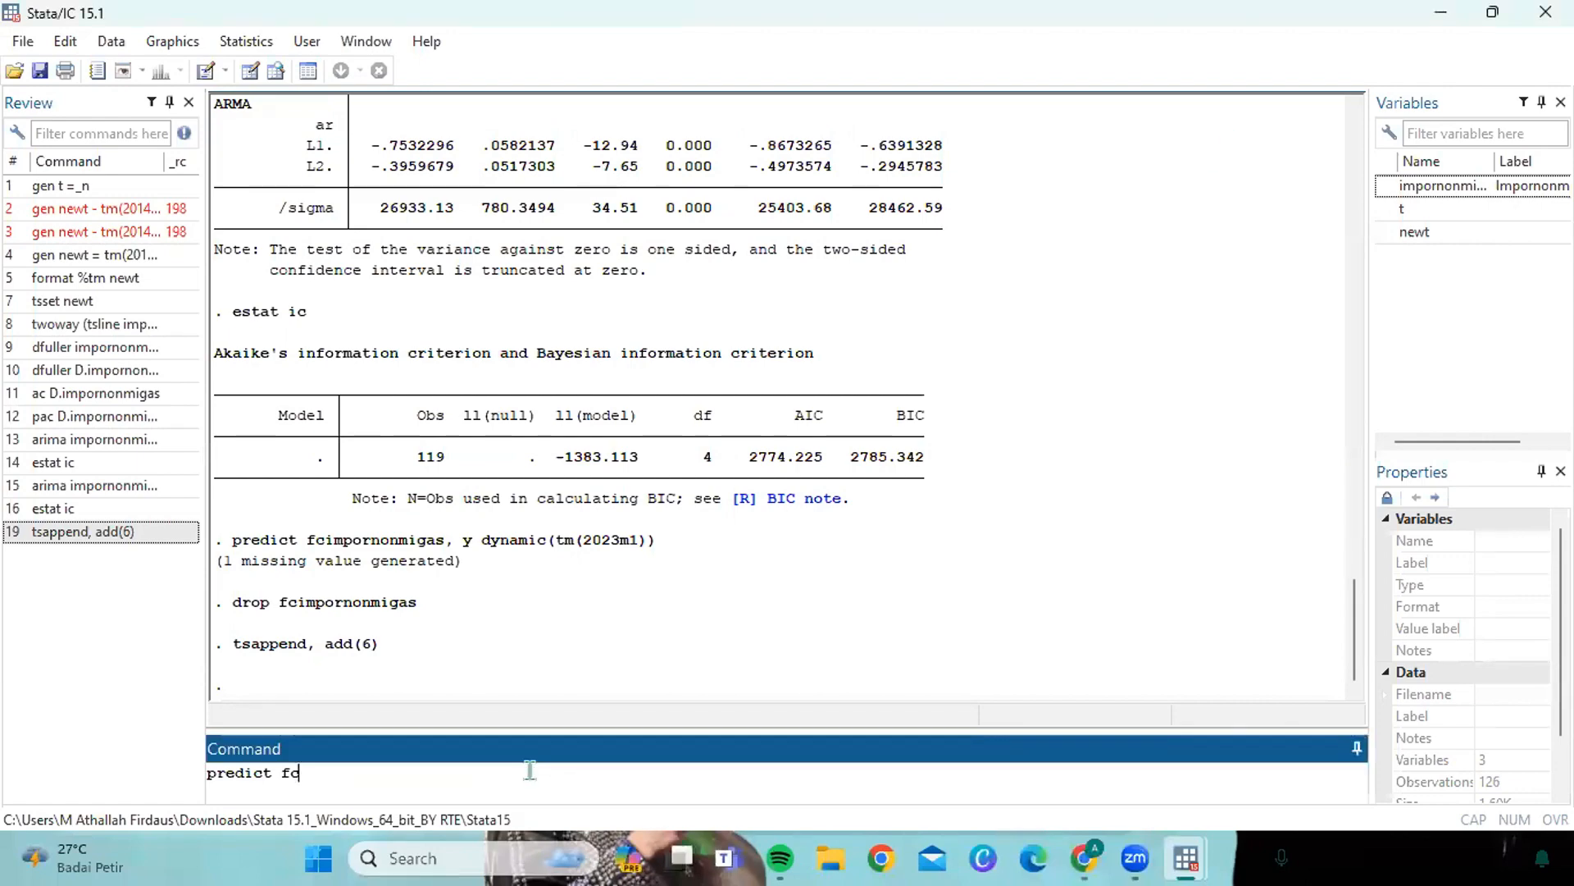
type("impornonmigas, y")
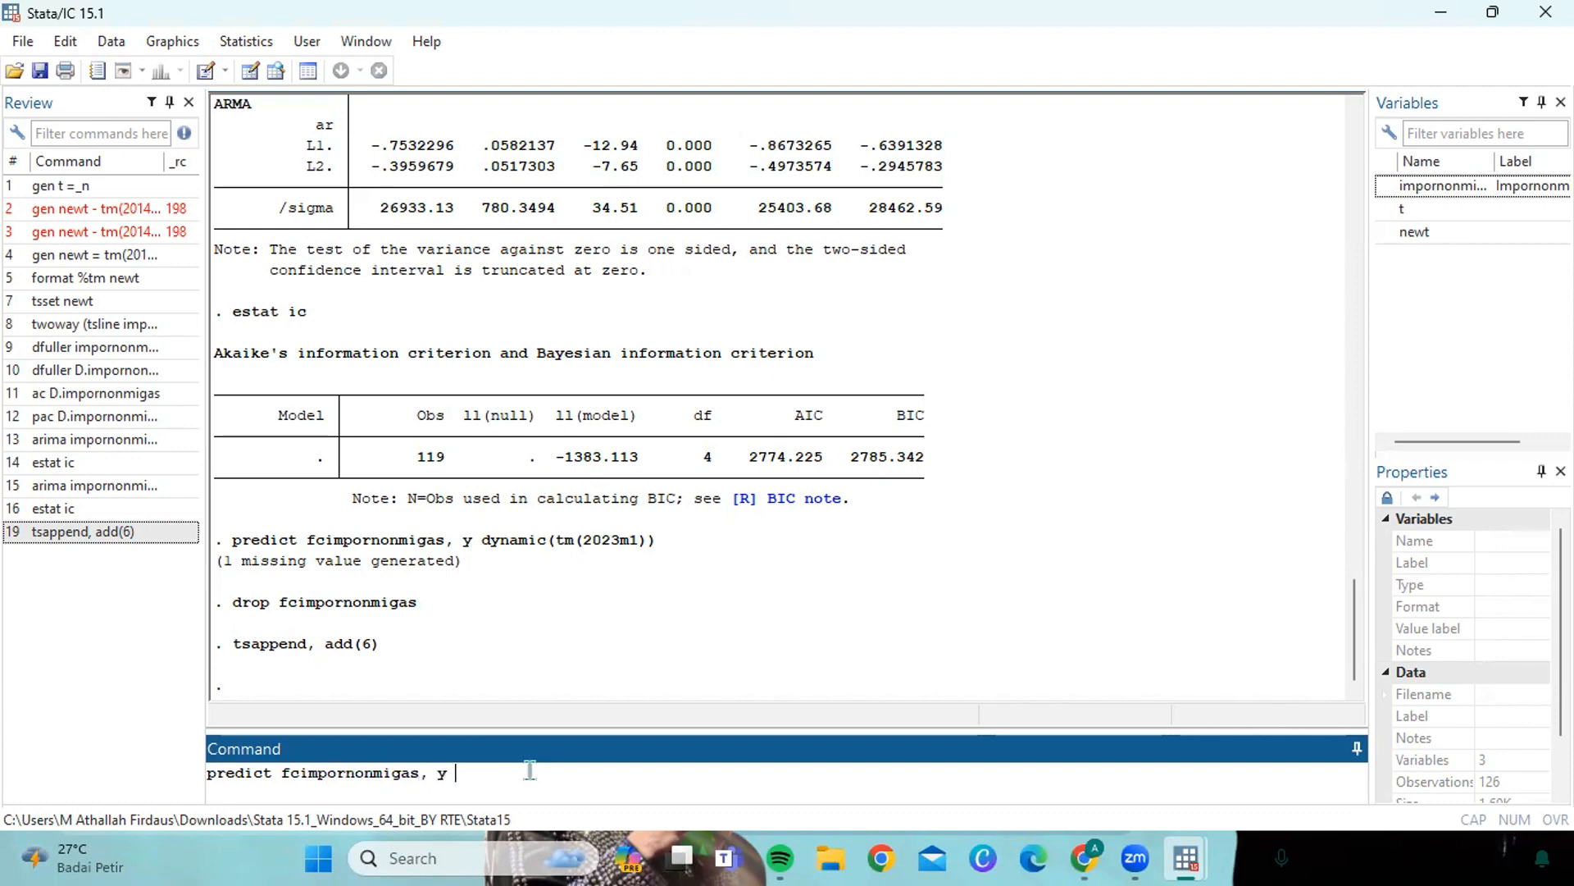
type(" dynamic(tm(2023")
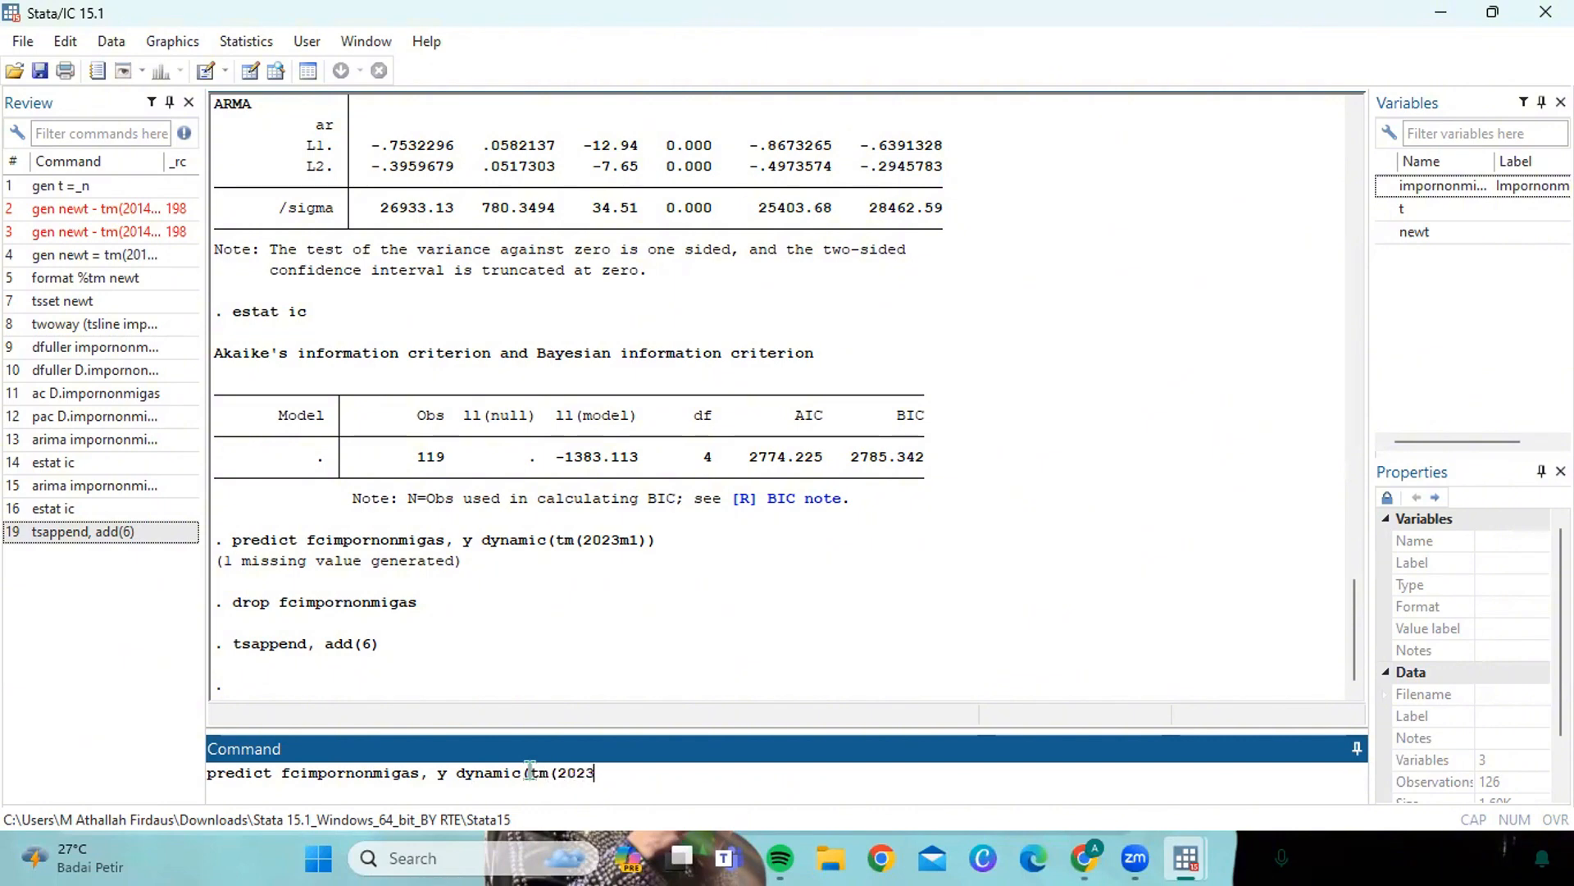
type("m1))")
key("Return")
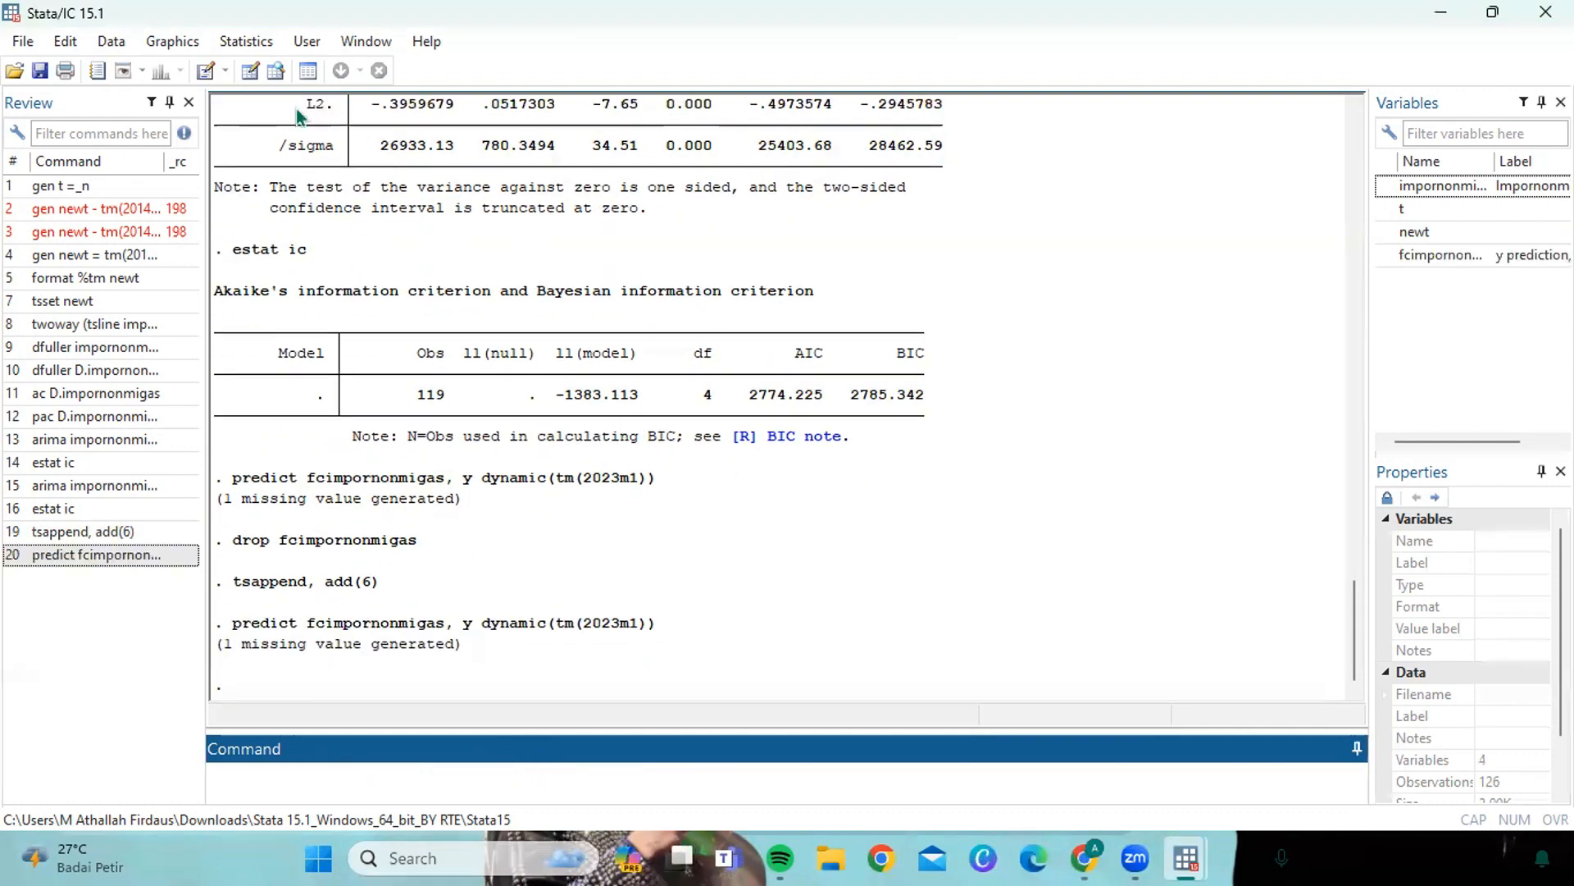
- Examine the fcimpornonmigas forecasts for the appended 2024 months in the Data Editor, then return to the main Stata window
mouse_move(1186, 858)
left_click(1345, 689)
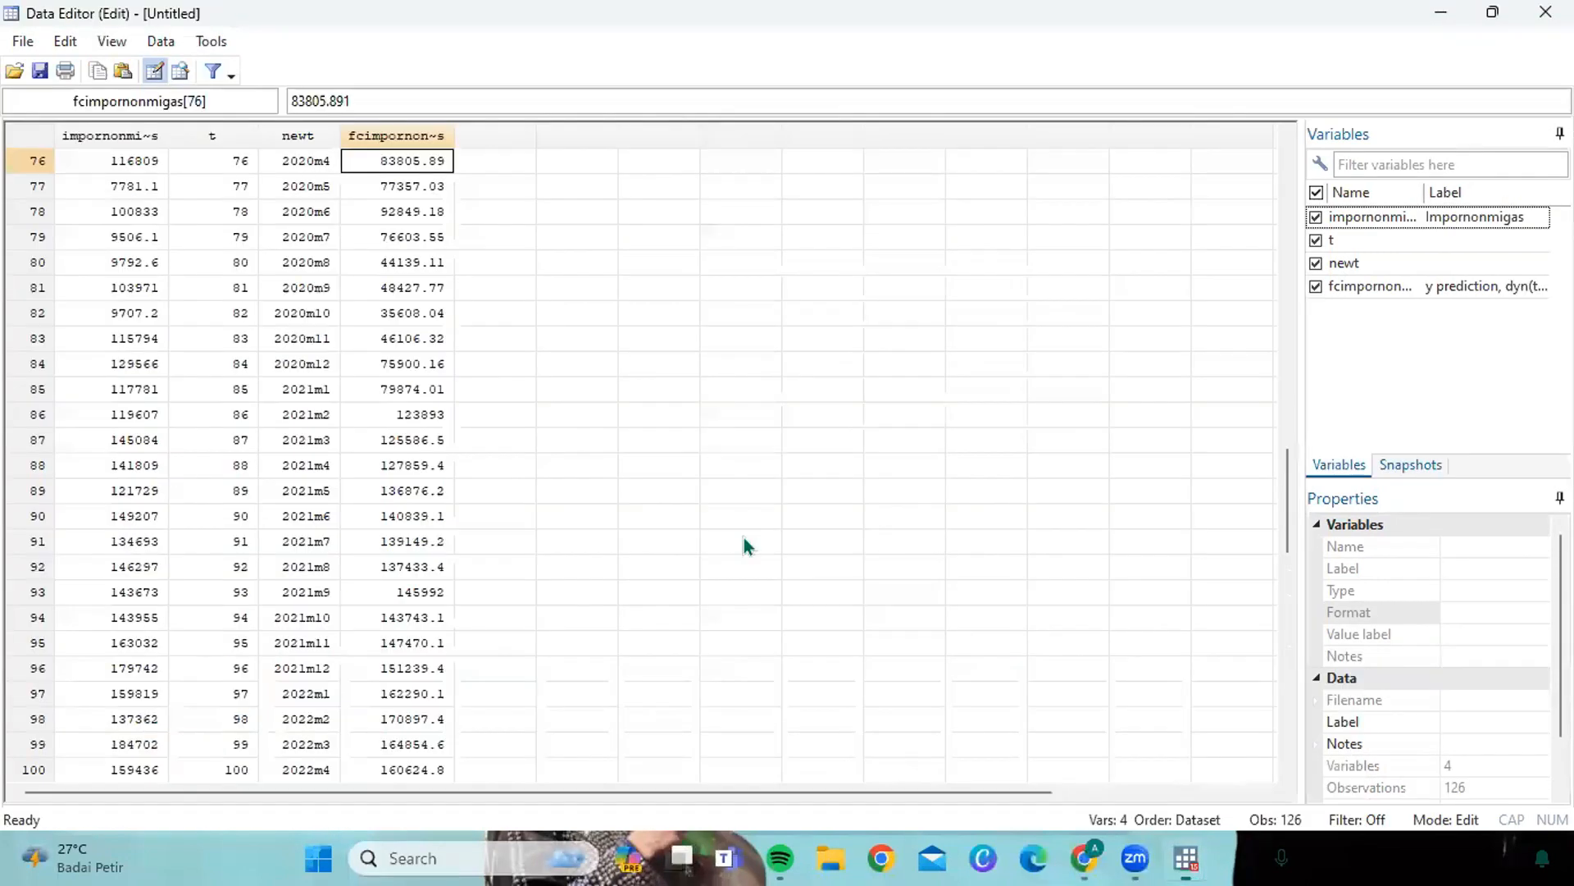
scroll(492, 392, "down", 10)
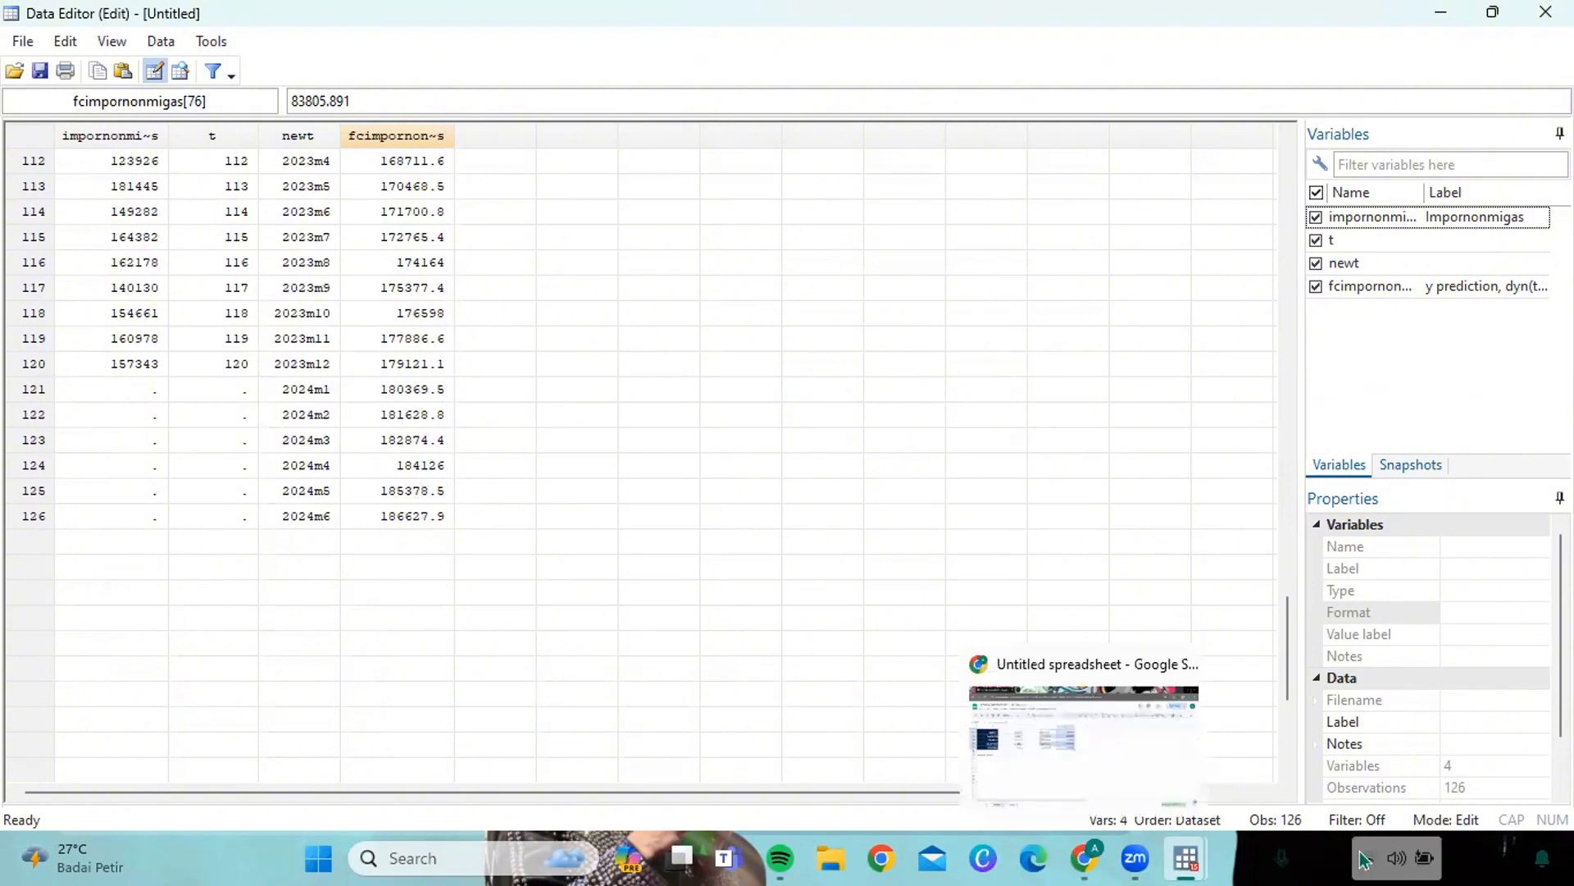
mouse_move(1187, 859)
left_click(1101, 770)
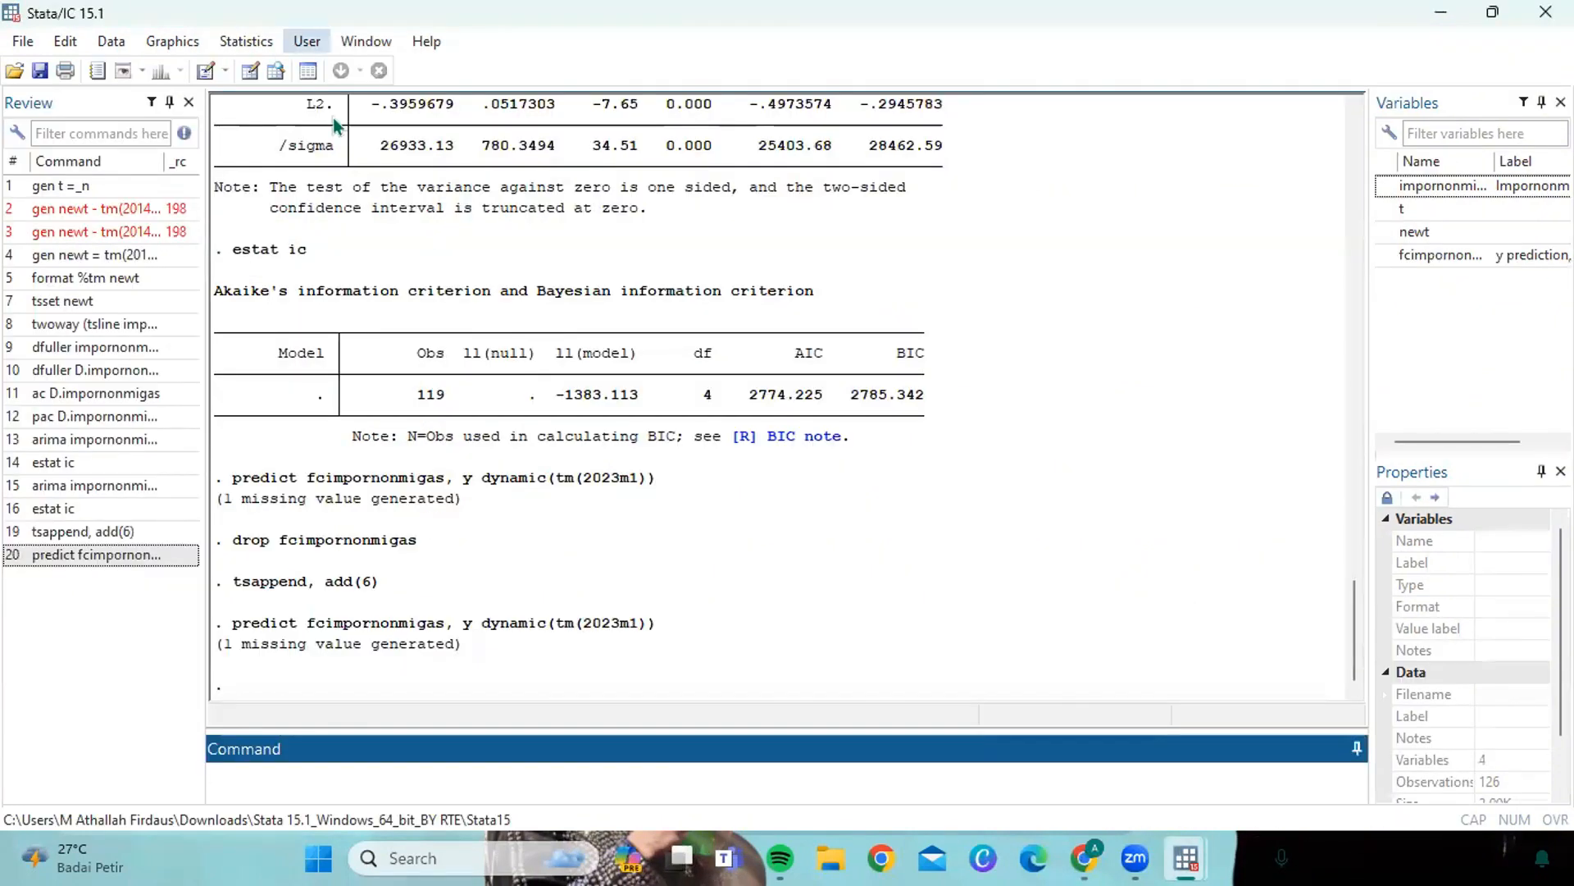
- Add fcimpornonmigas as a second line to the time-series line plot of impornonmigas and draw the combined graph
left_click(269, 41)
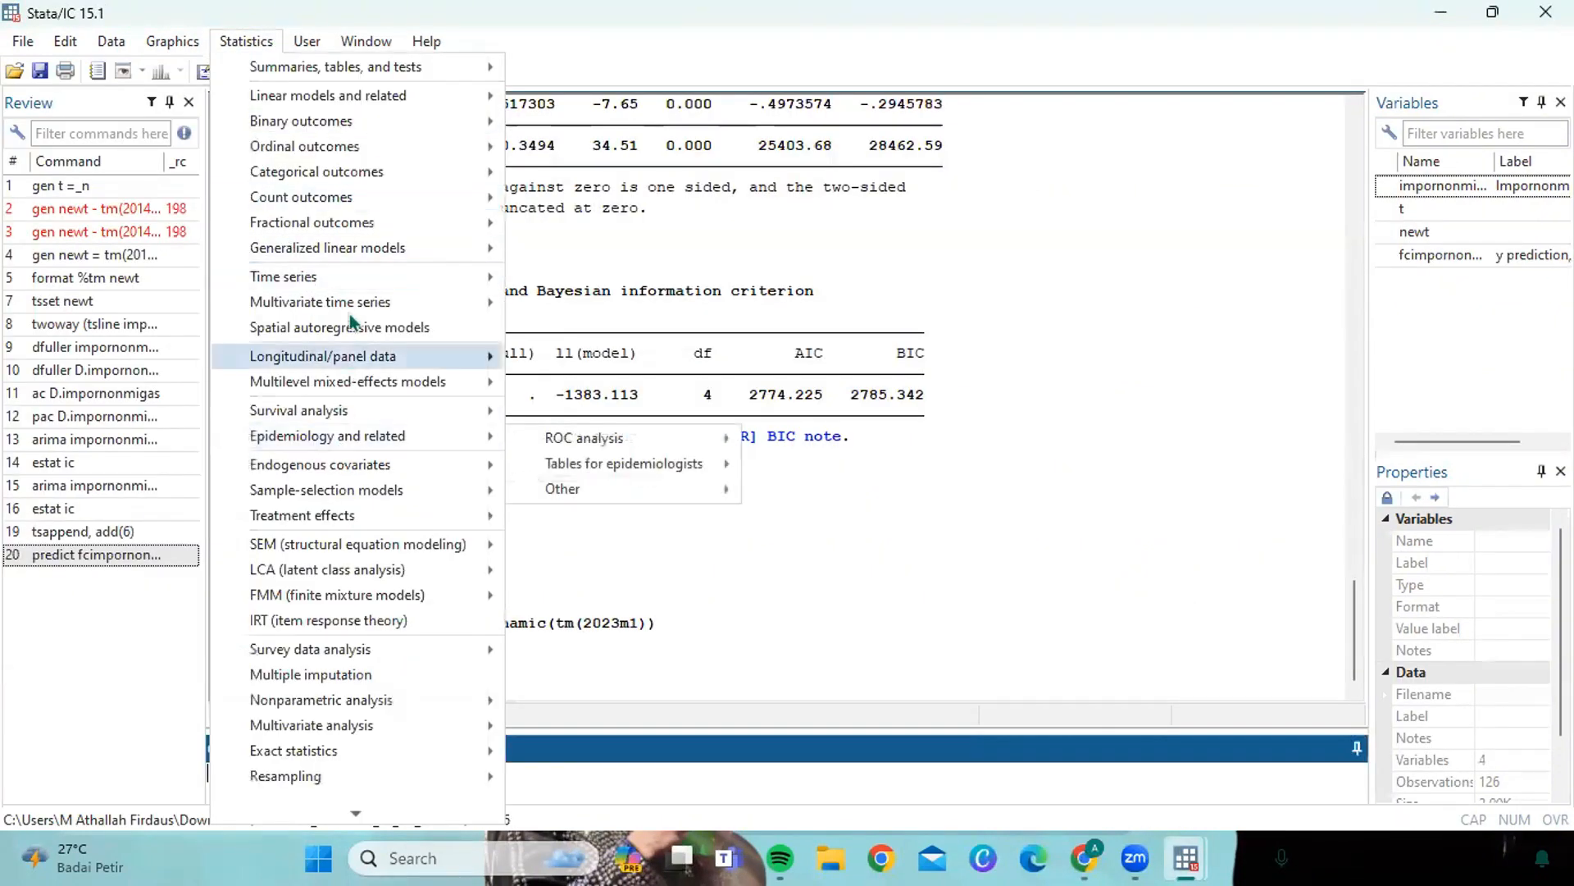
mouse_move(352, 279)
mouse_move(652, 705)
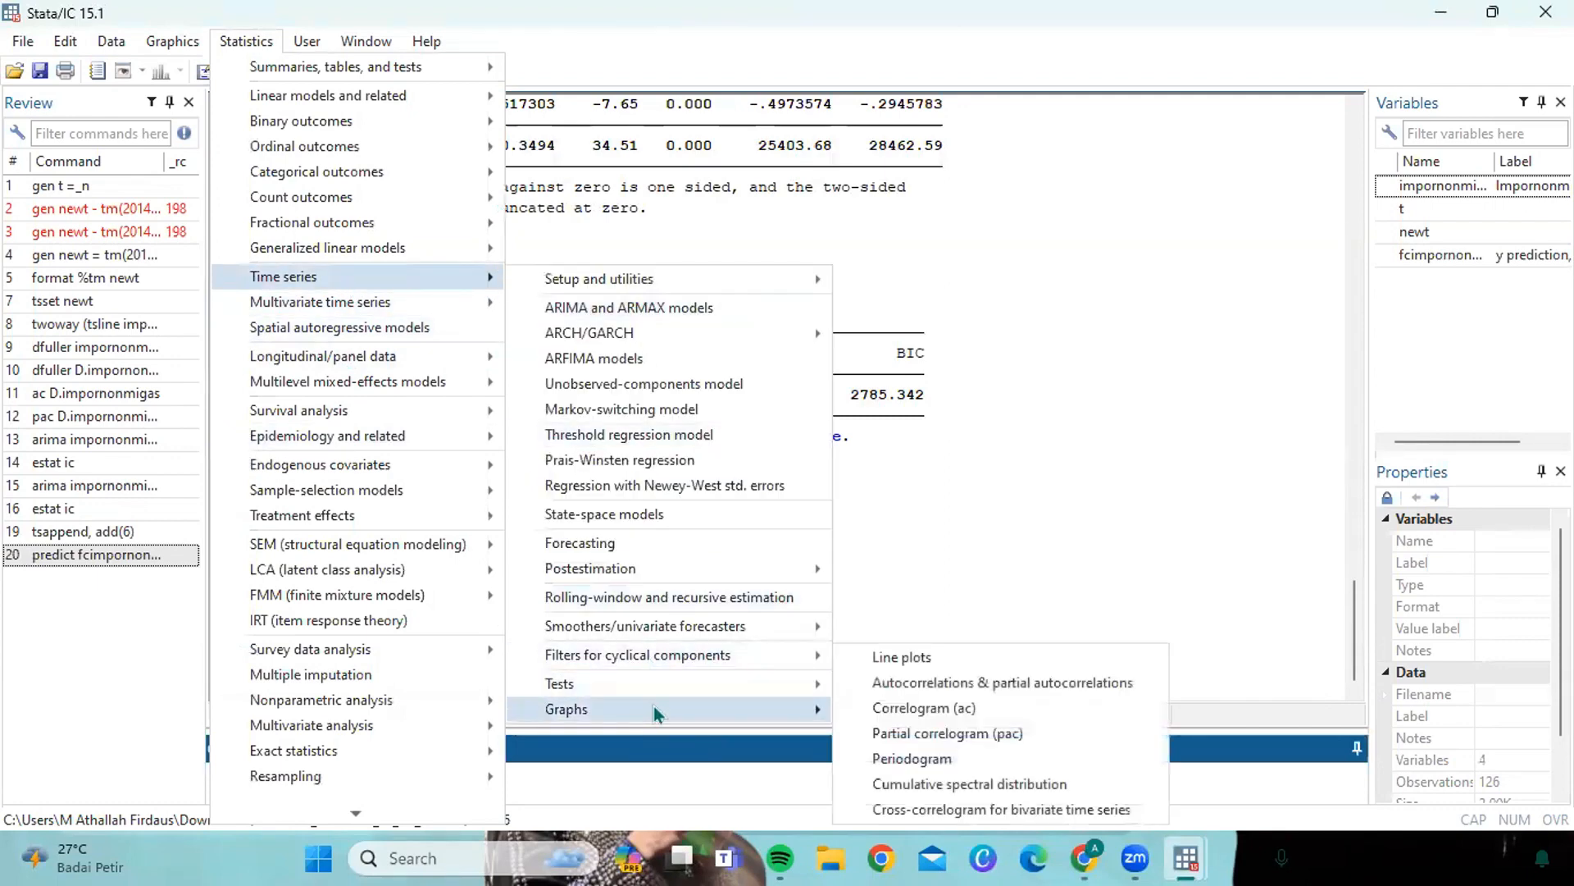
left_click(915, 657)
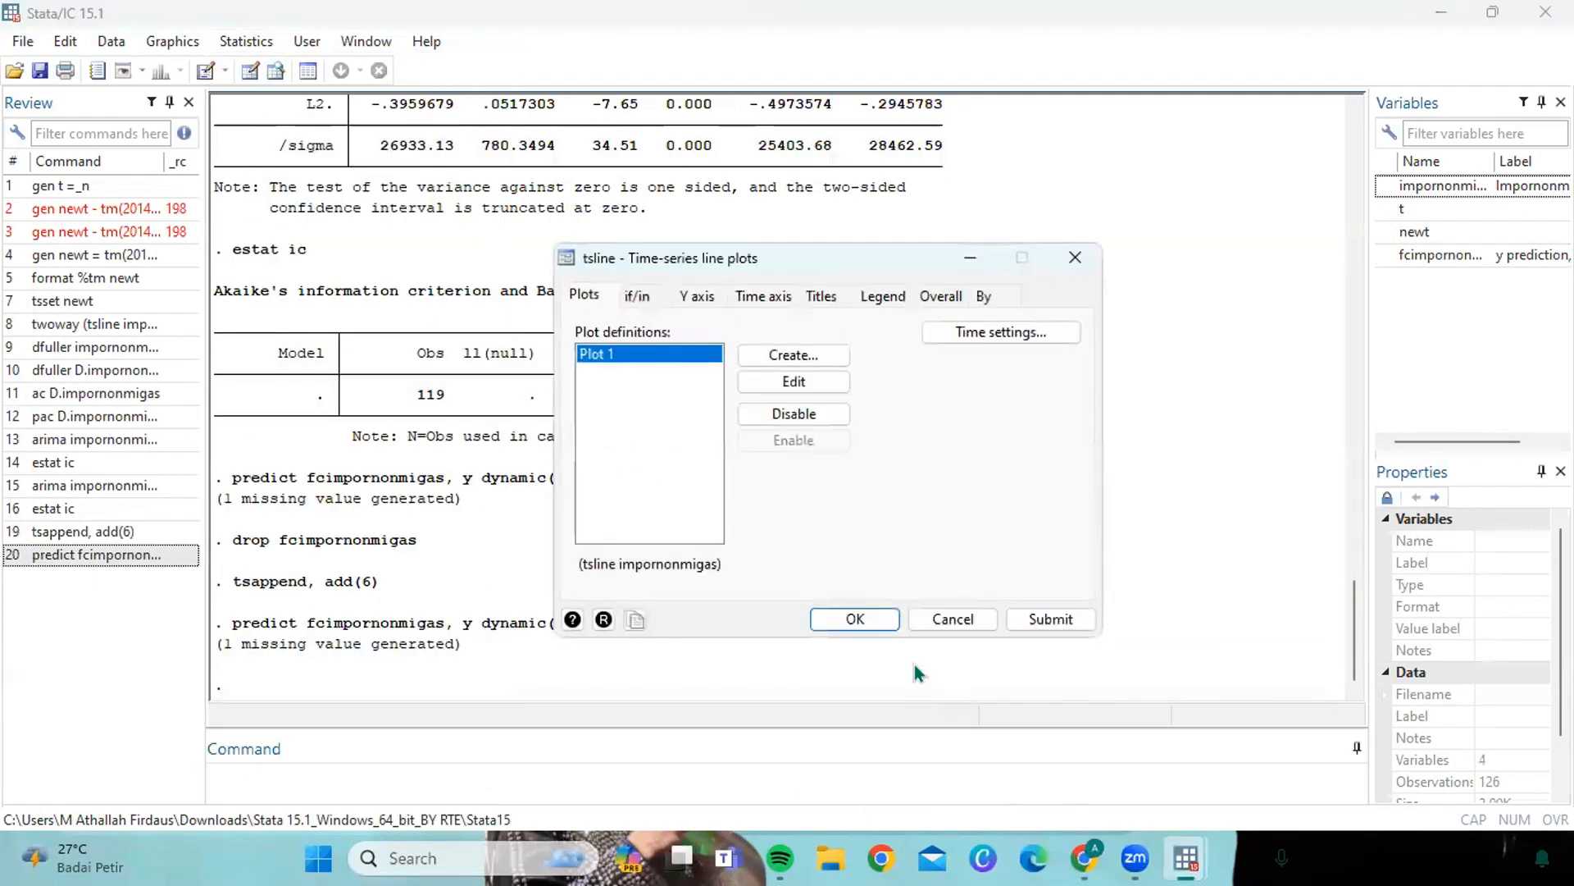
left_click(775, 355)
left_click(741, 514)
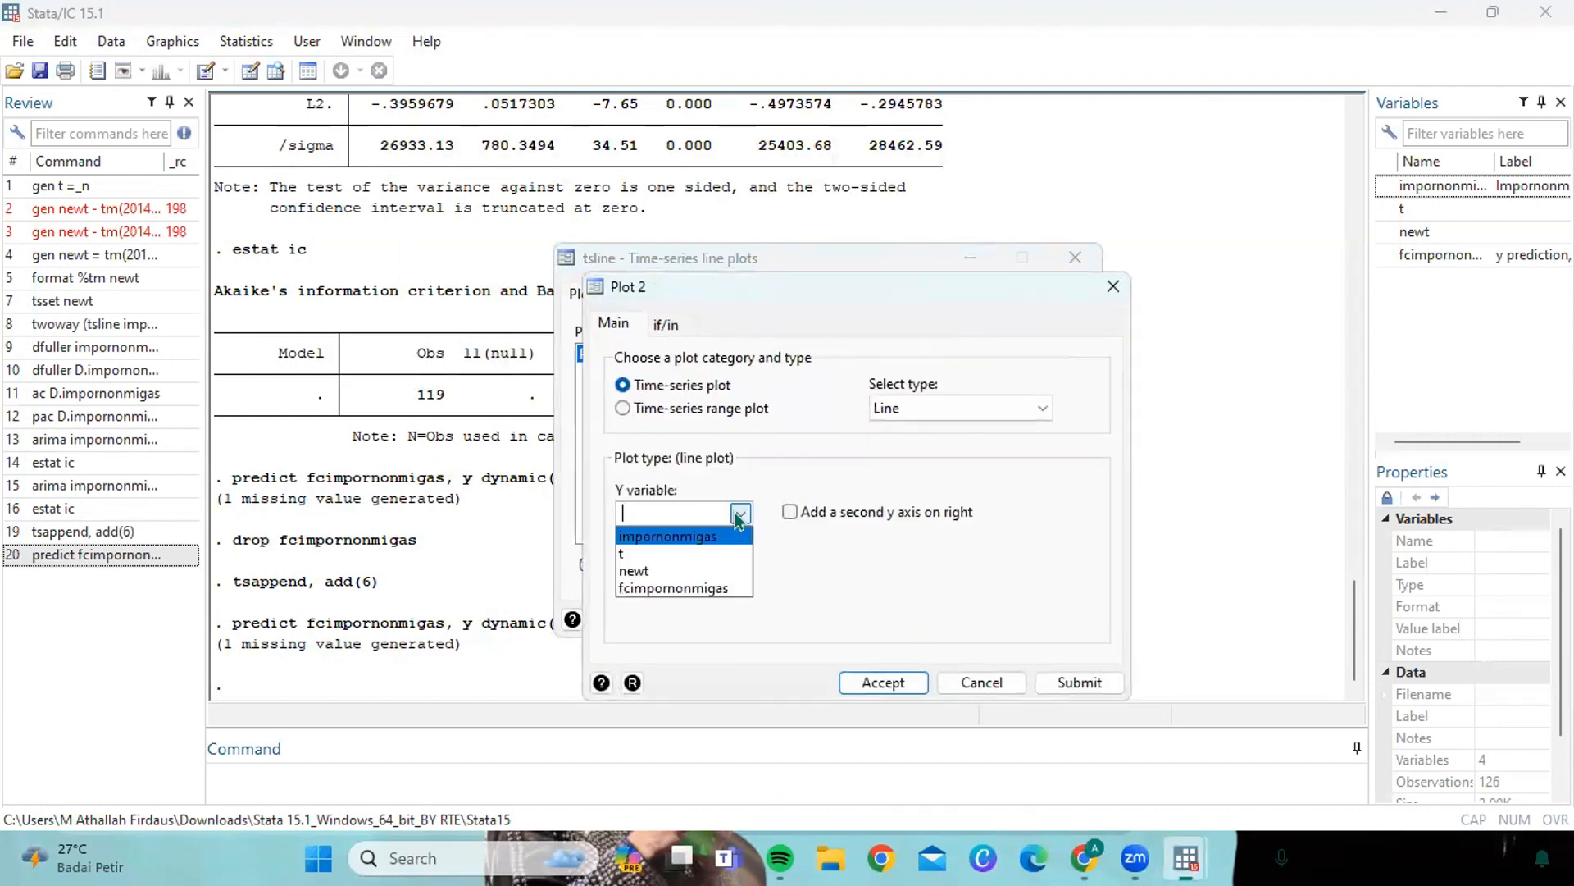
left_click(742, 589)
left_click(877, 682)
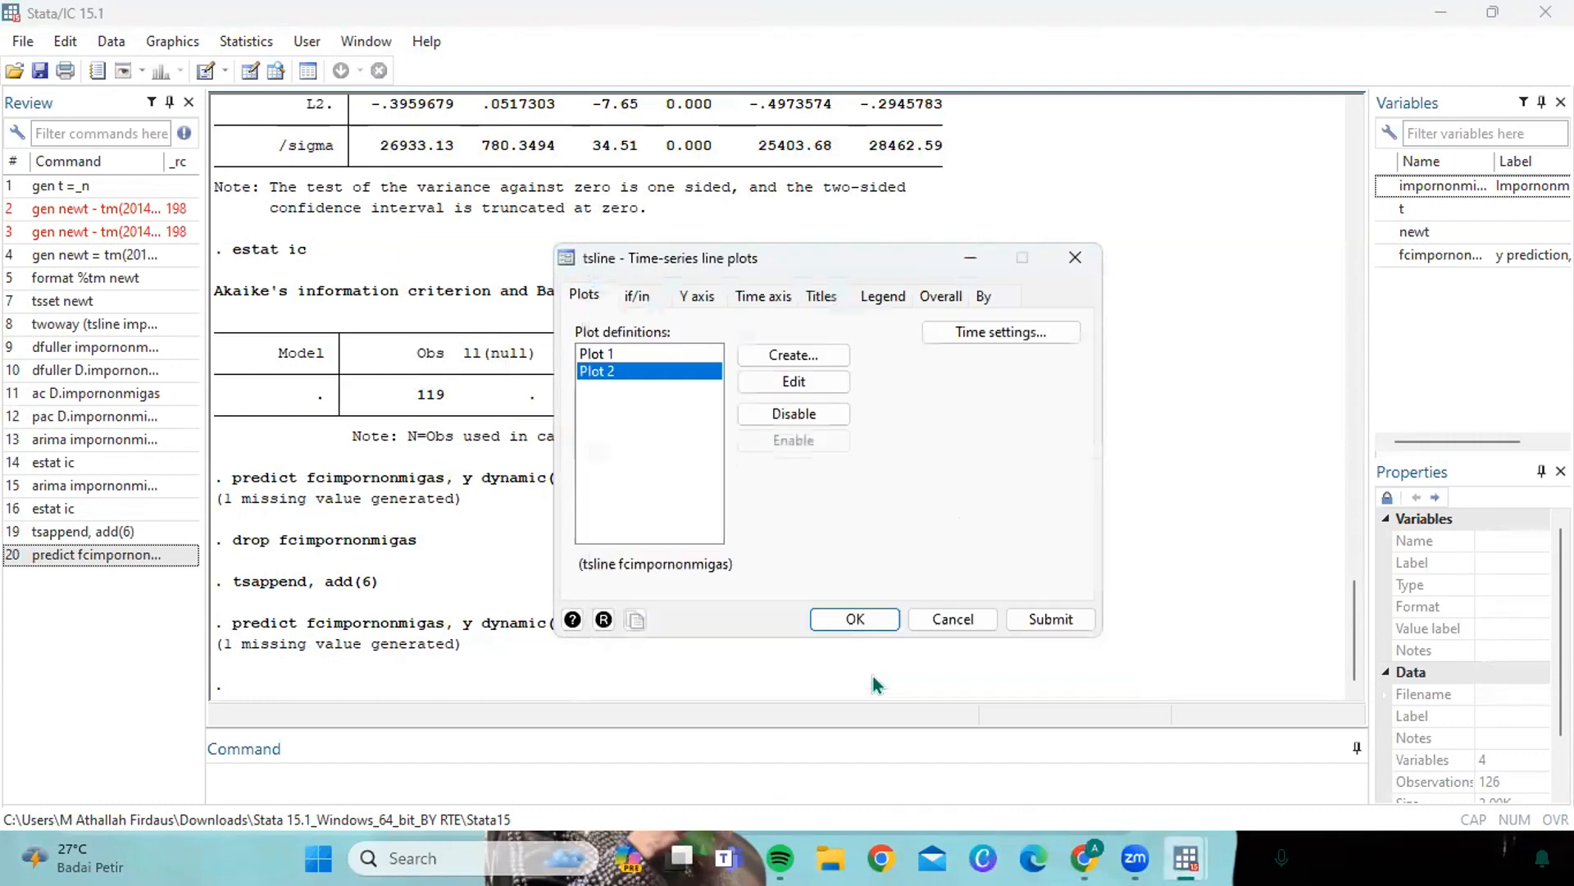
left_click(856, 620)
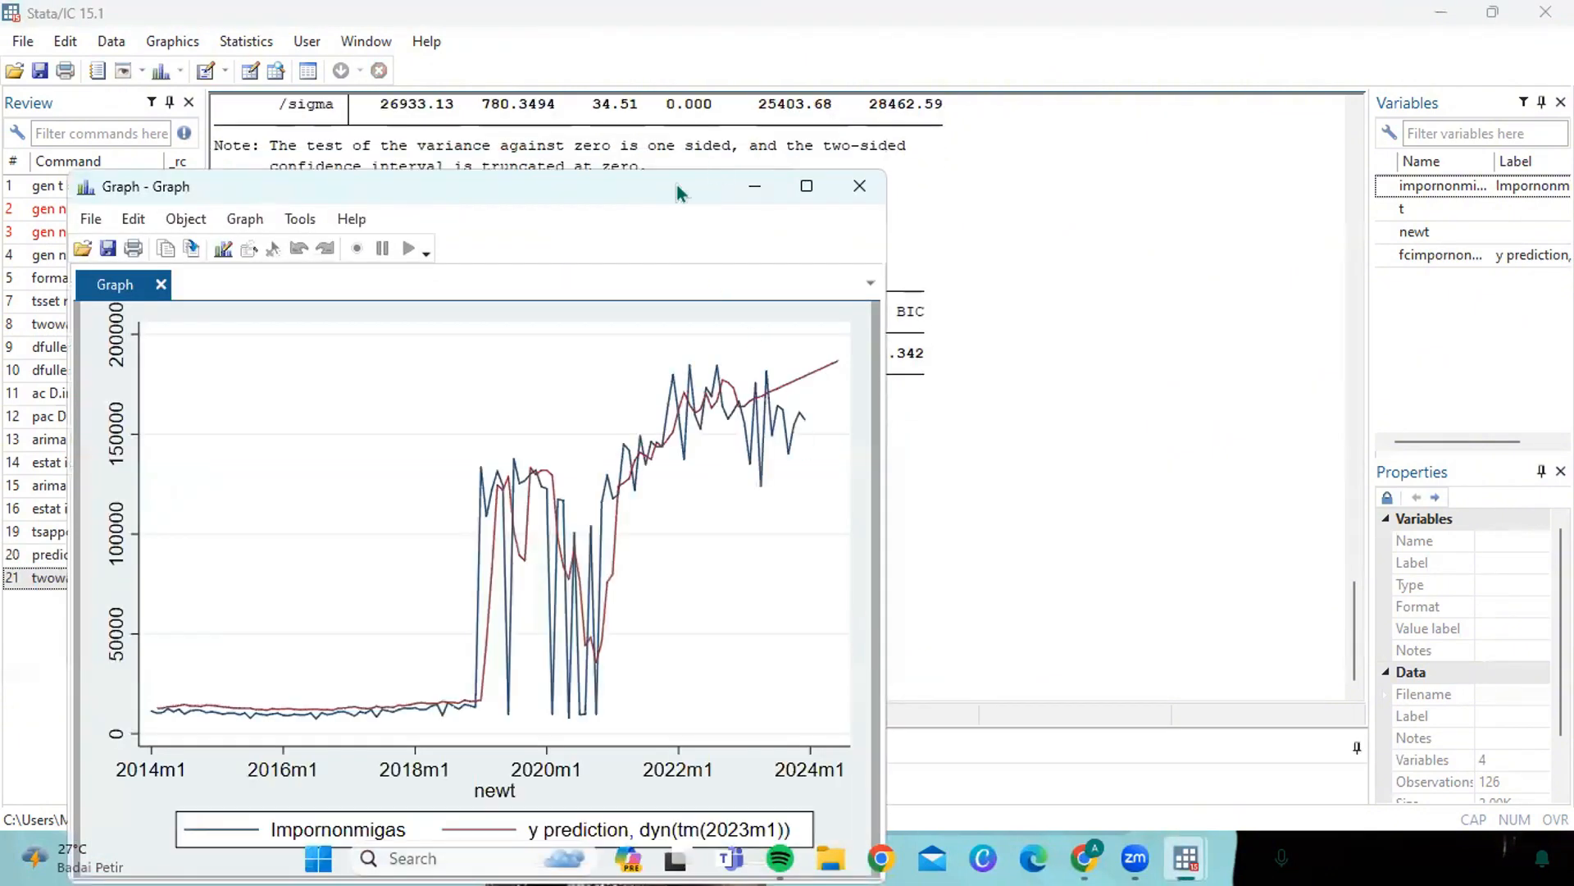
left_click_drag(676, 175, 720, 93)
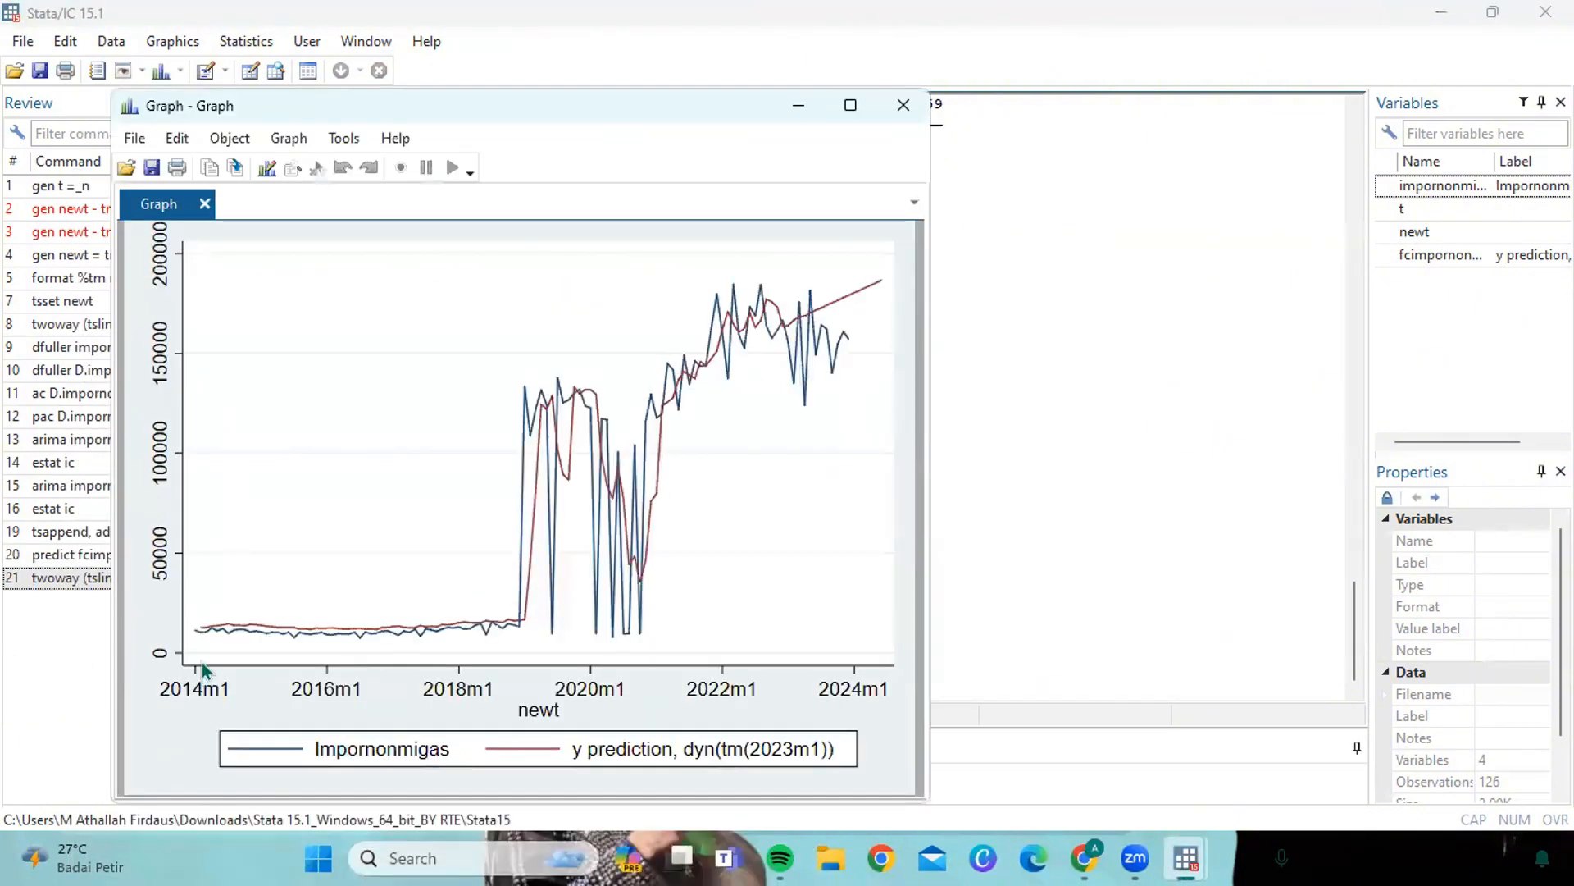